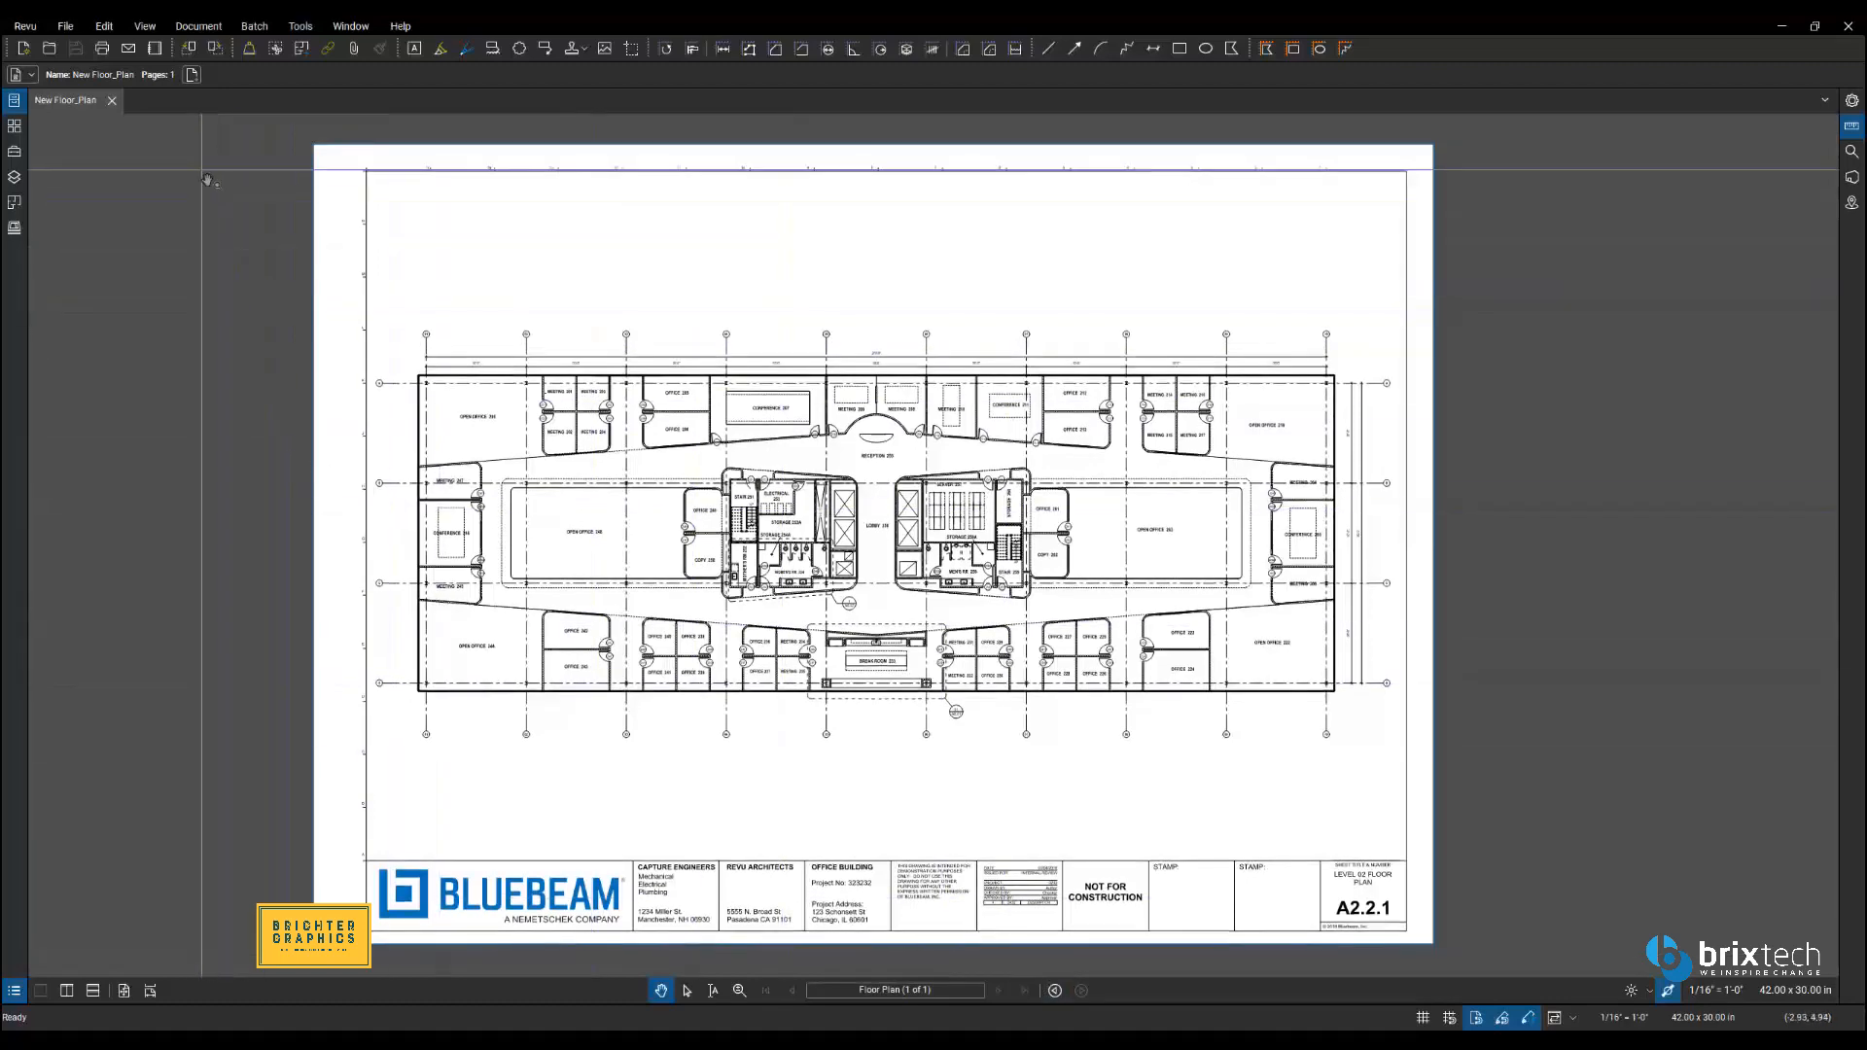
# Review the Administrator's plugin, Net Config and printer settings, closing it without applying changes
pyautogui.click(26, 26)
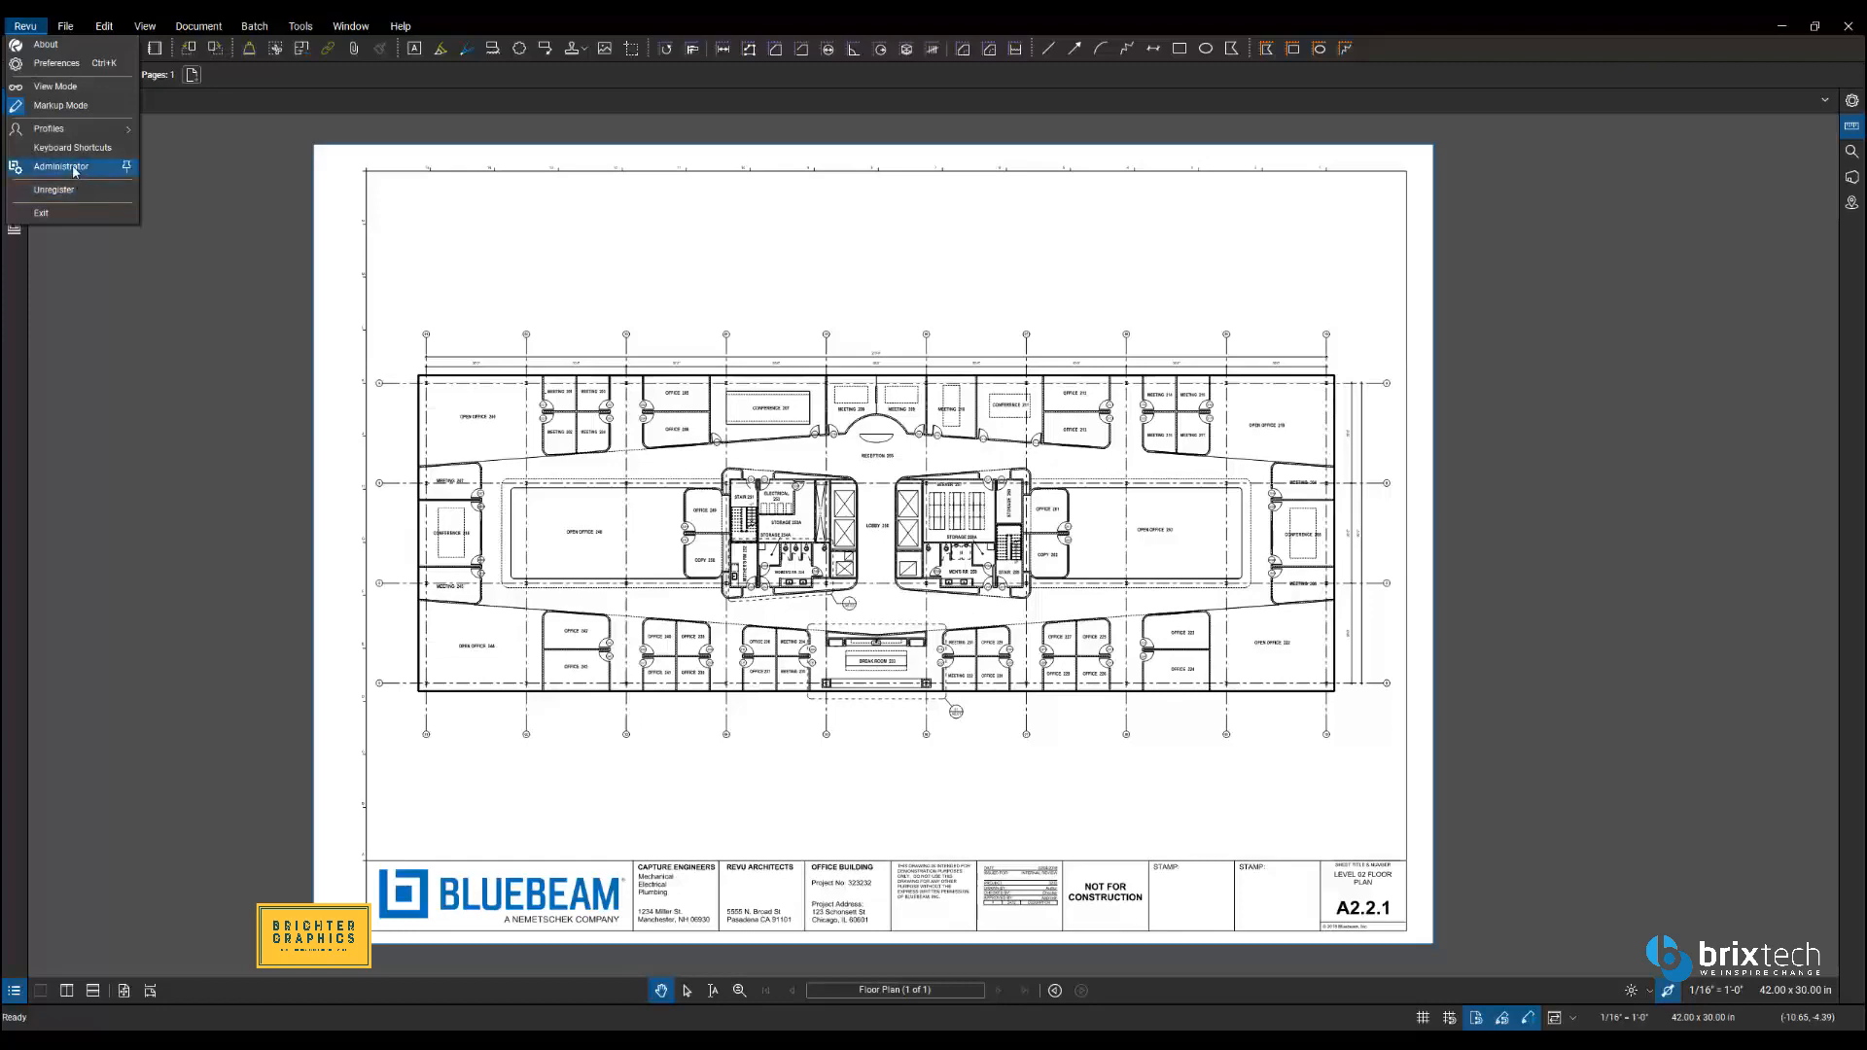
pyautogui.click(64, 171)
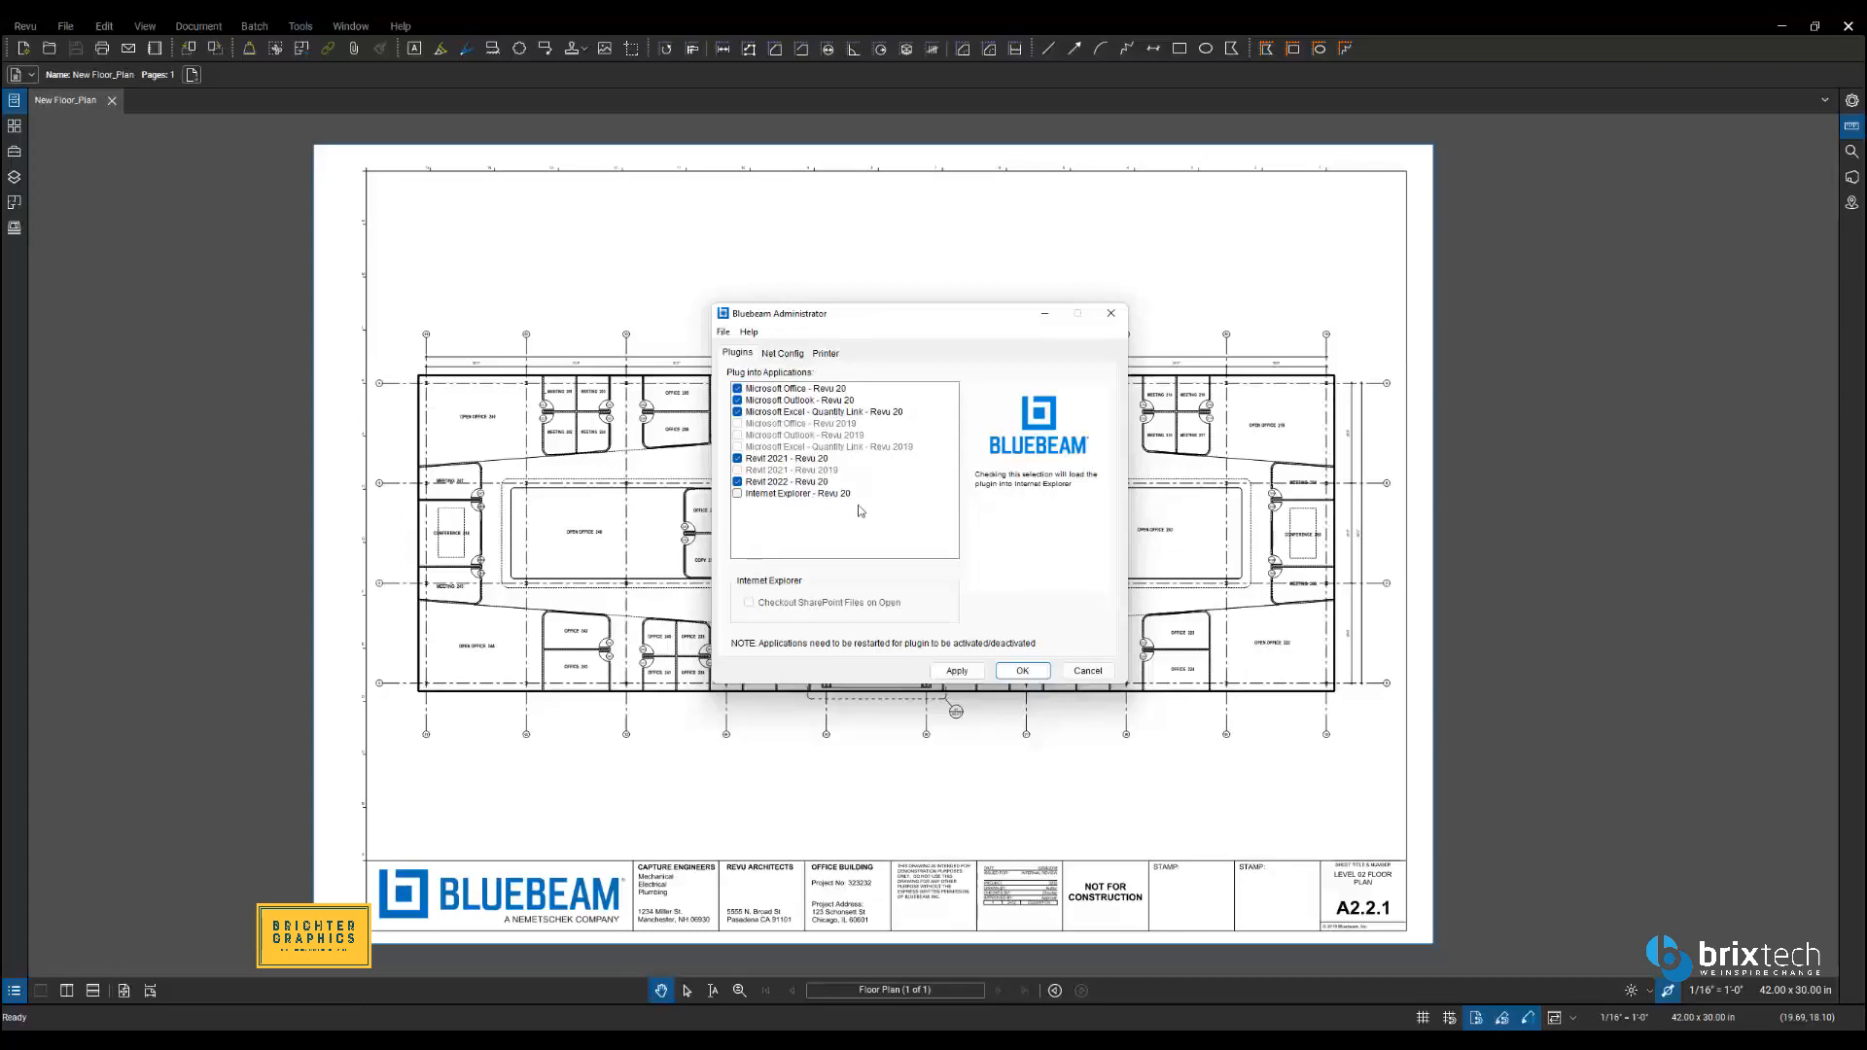
pyautogui.click(783, 356)
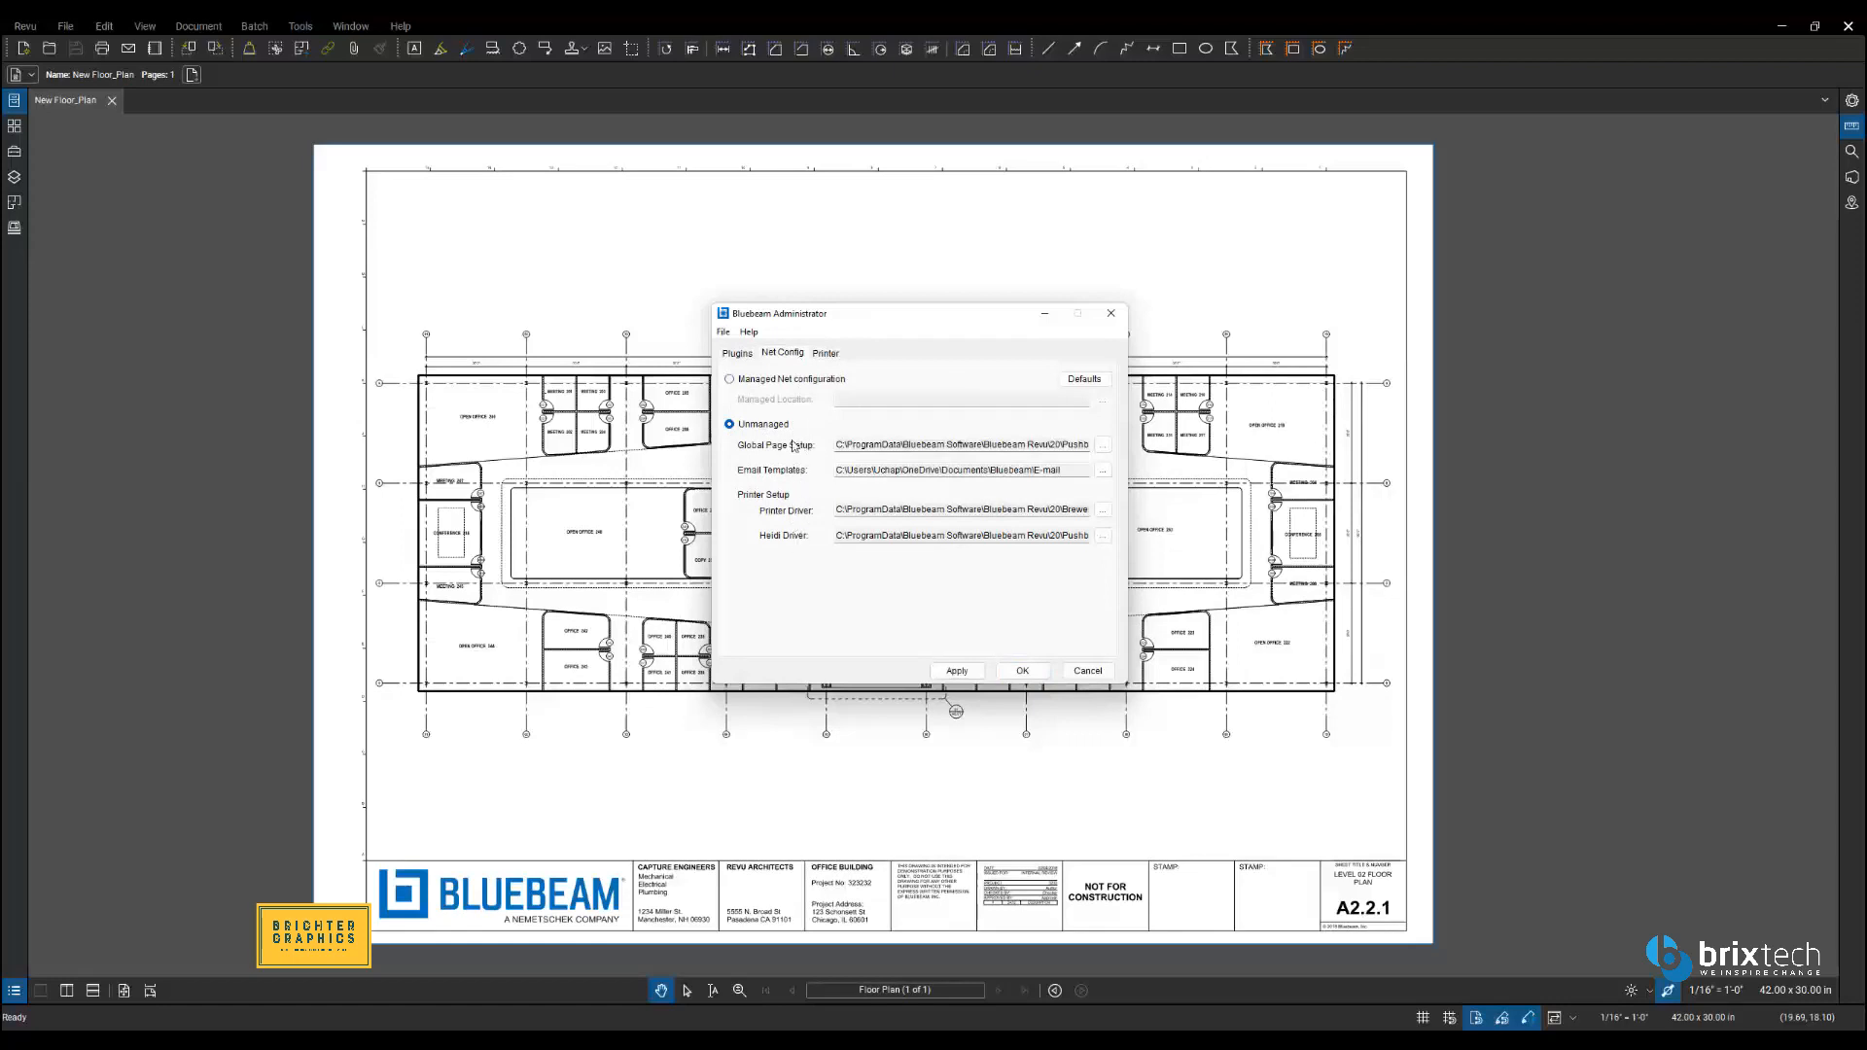
pyautogui.click(825, 355)
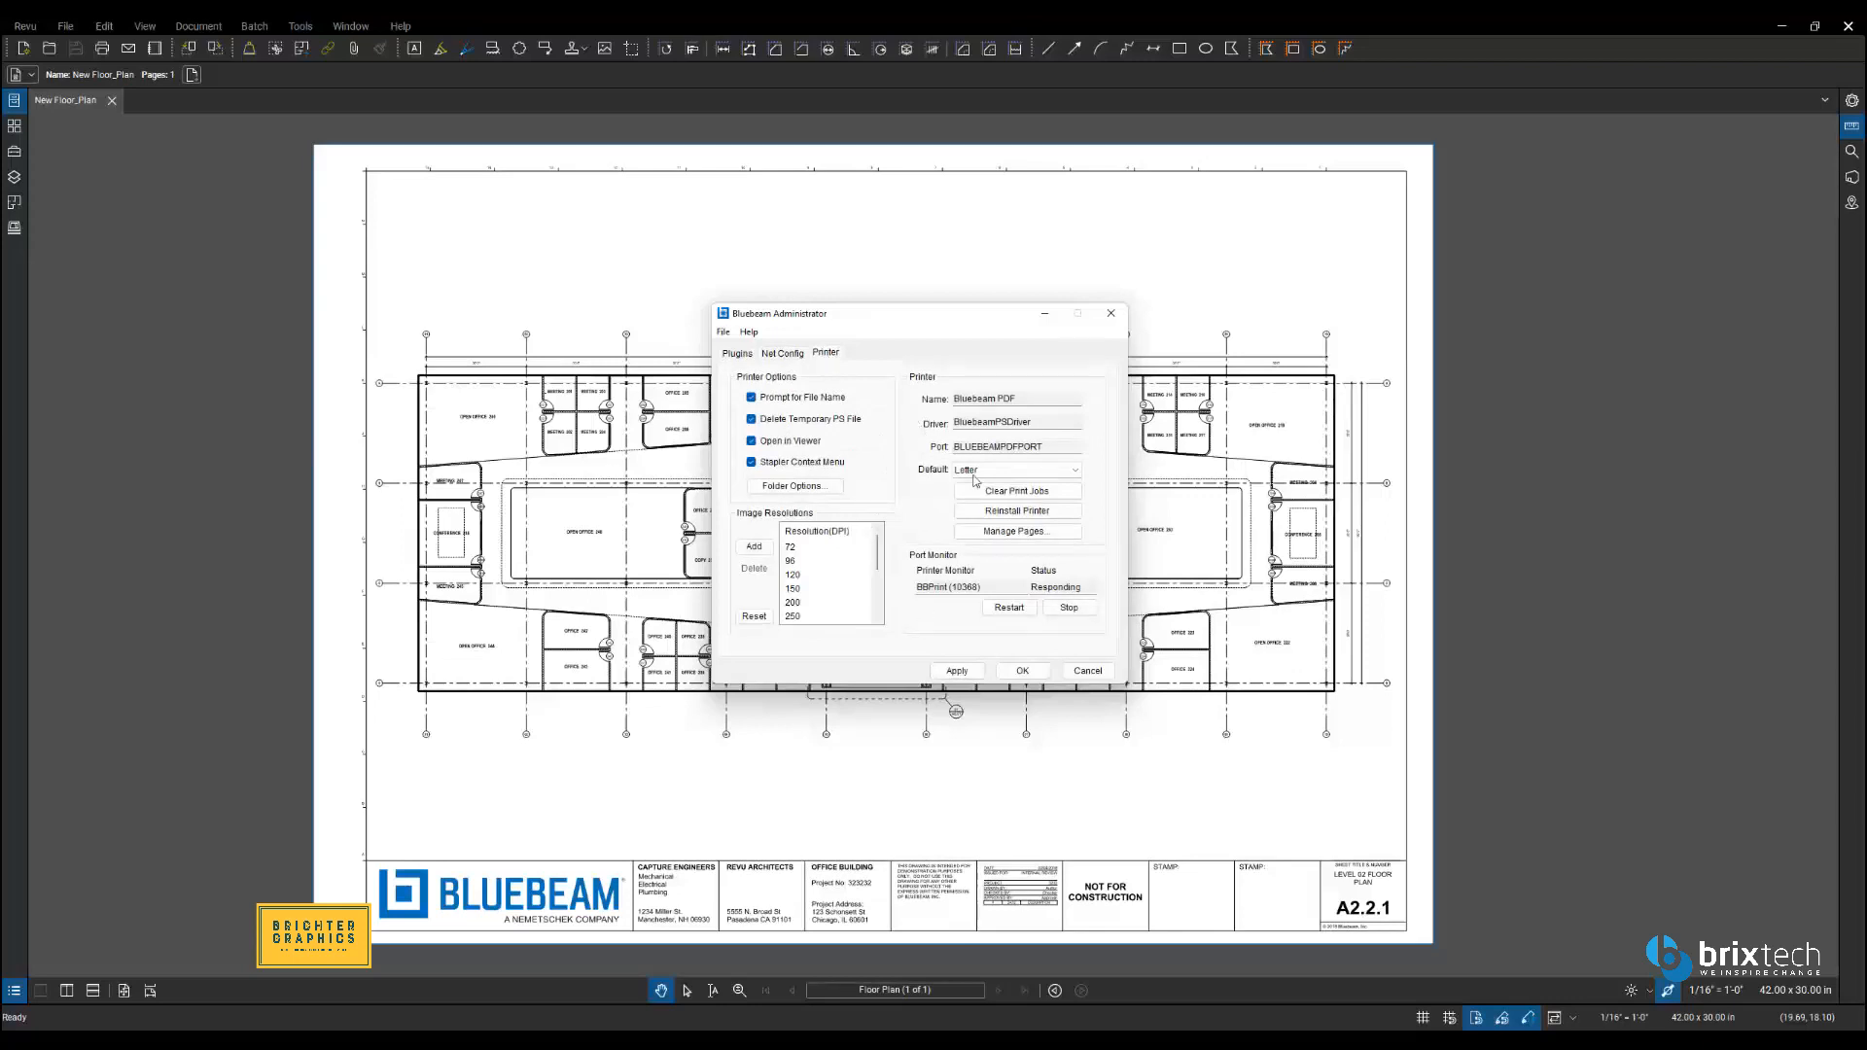
pyautogui.click(1087, 671)
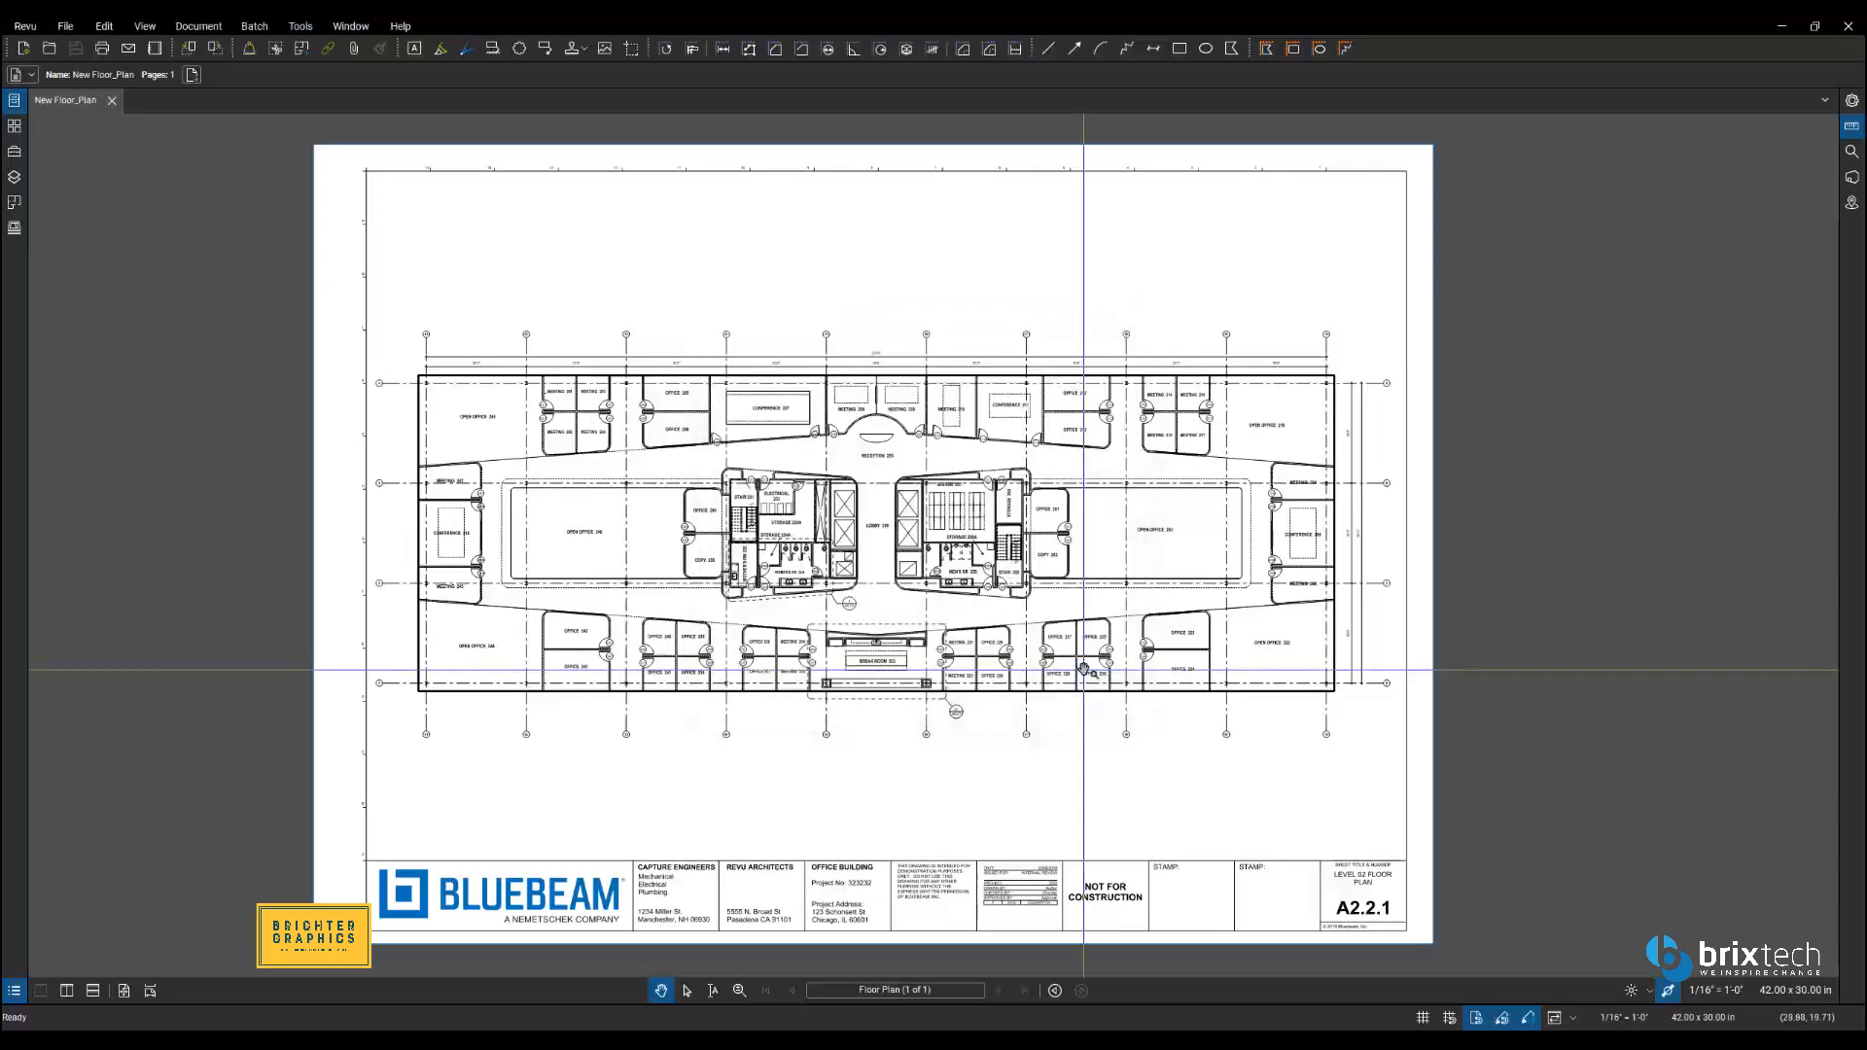
# Open the keyboard shortcuts for tools and try entering C as the shortcut for the Ellipse tool
pyautogui.click(30, 28)
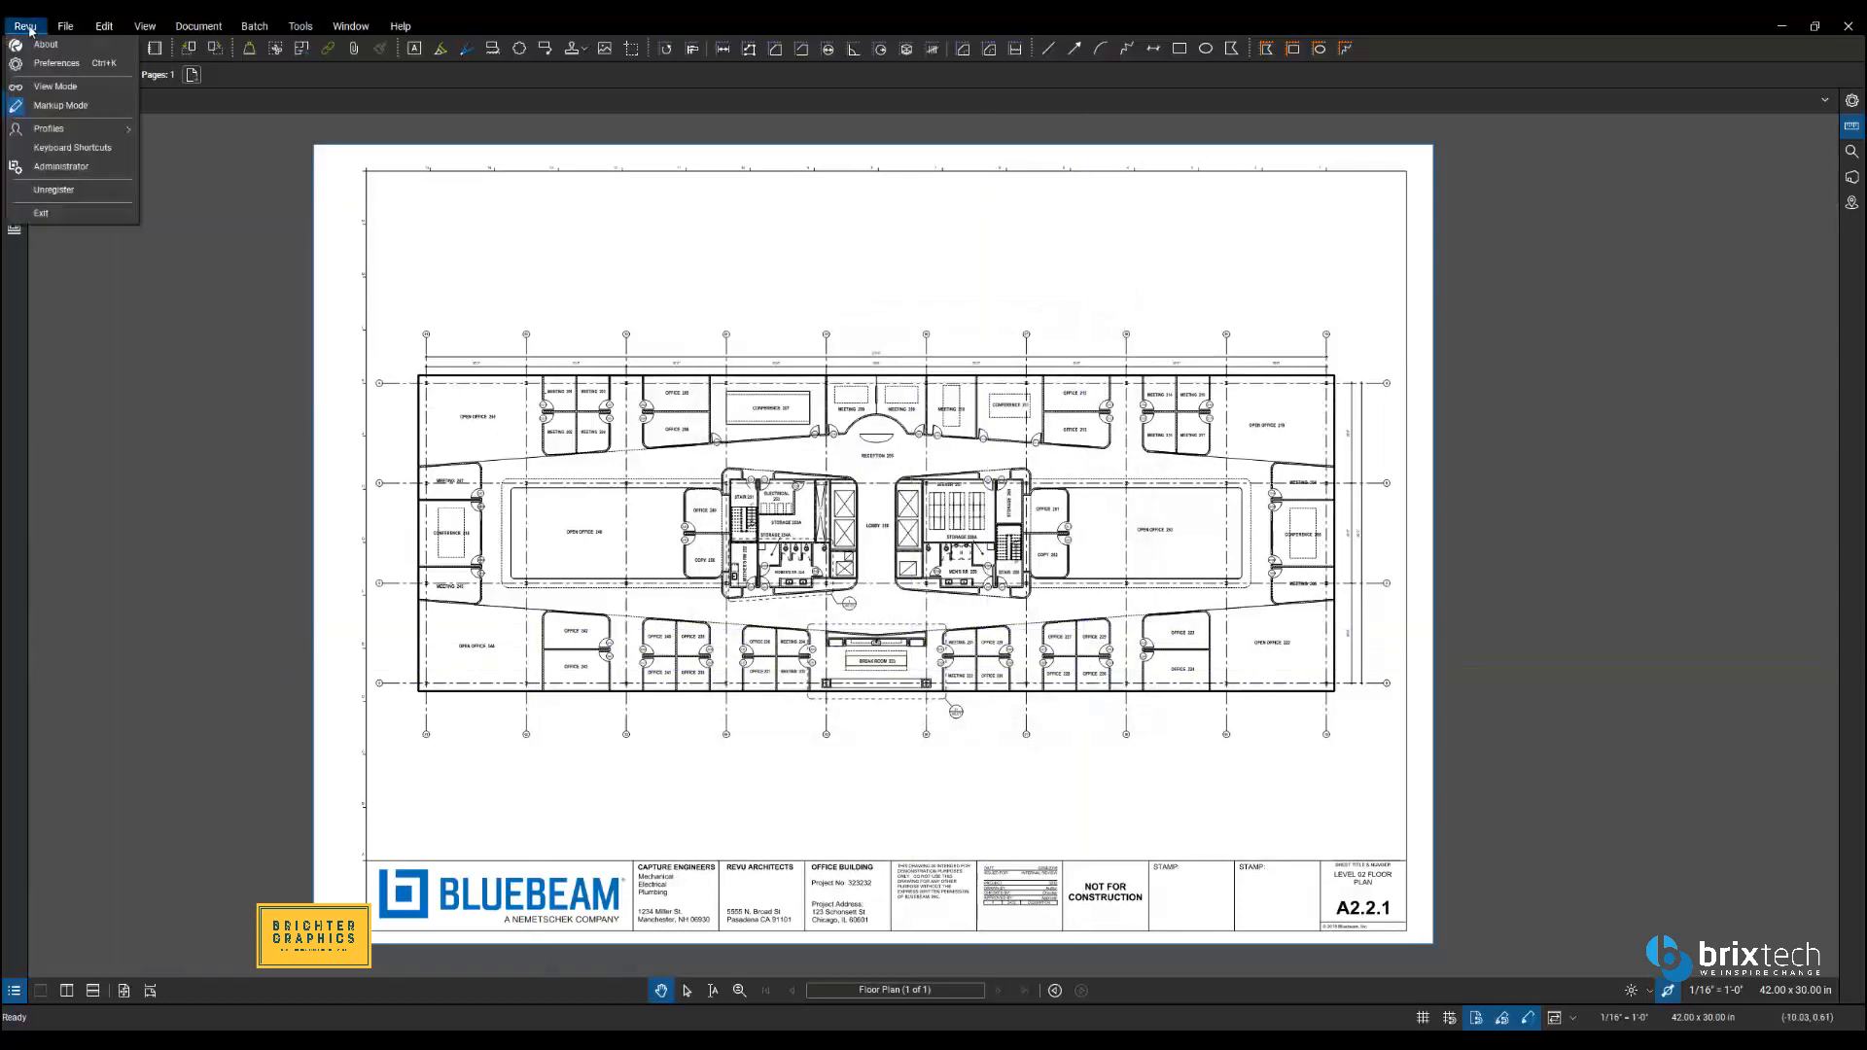
pyautogui.click(88, 156)
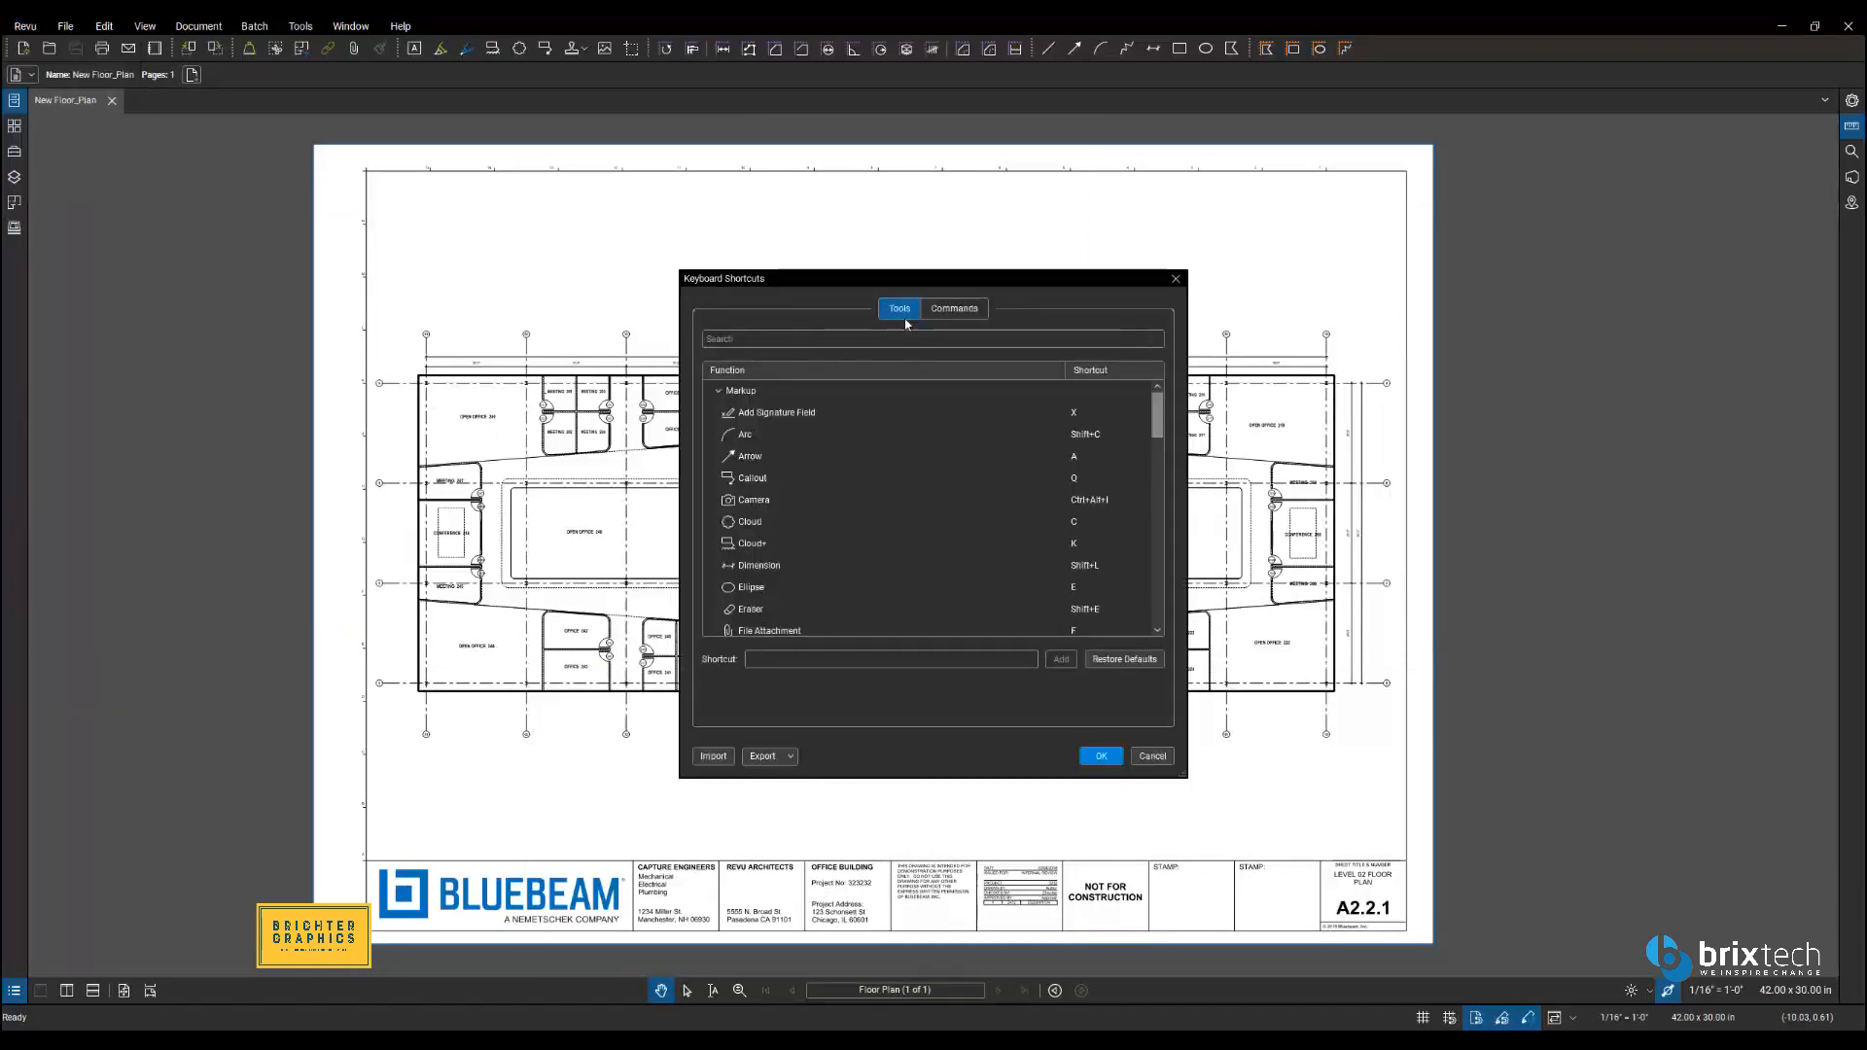
pyautogui.click(903, 313)
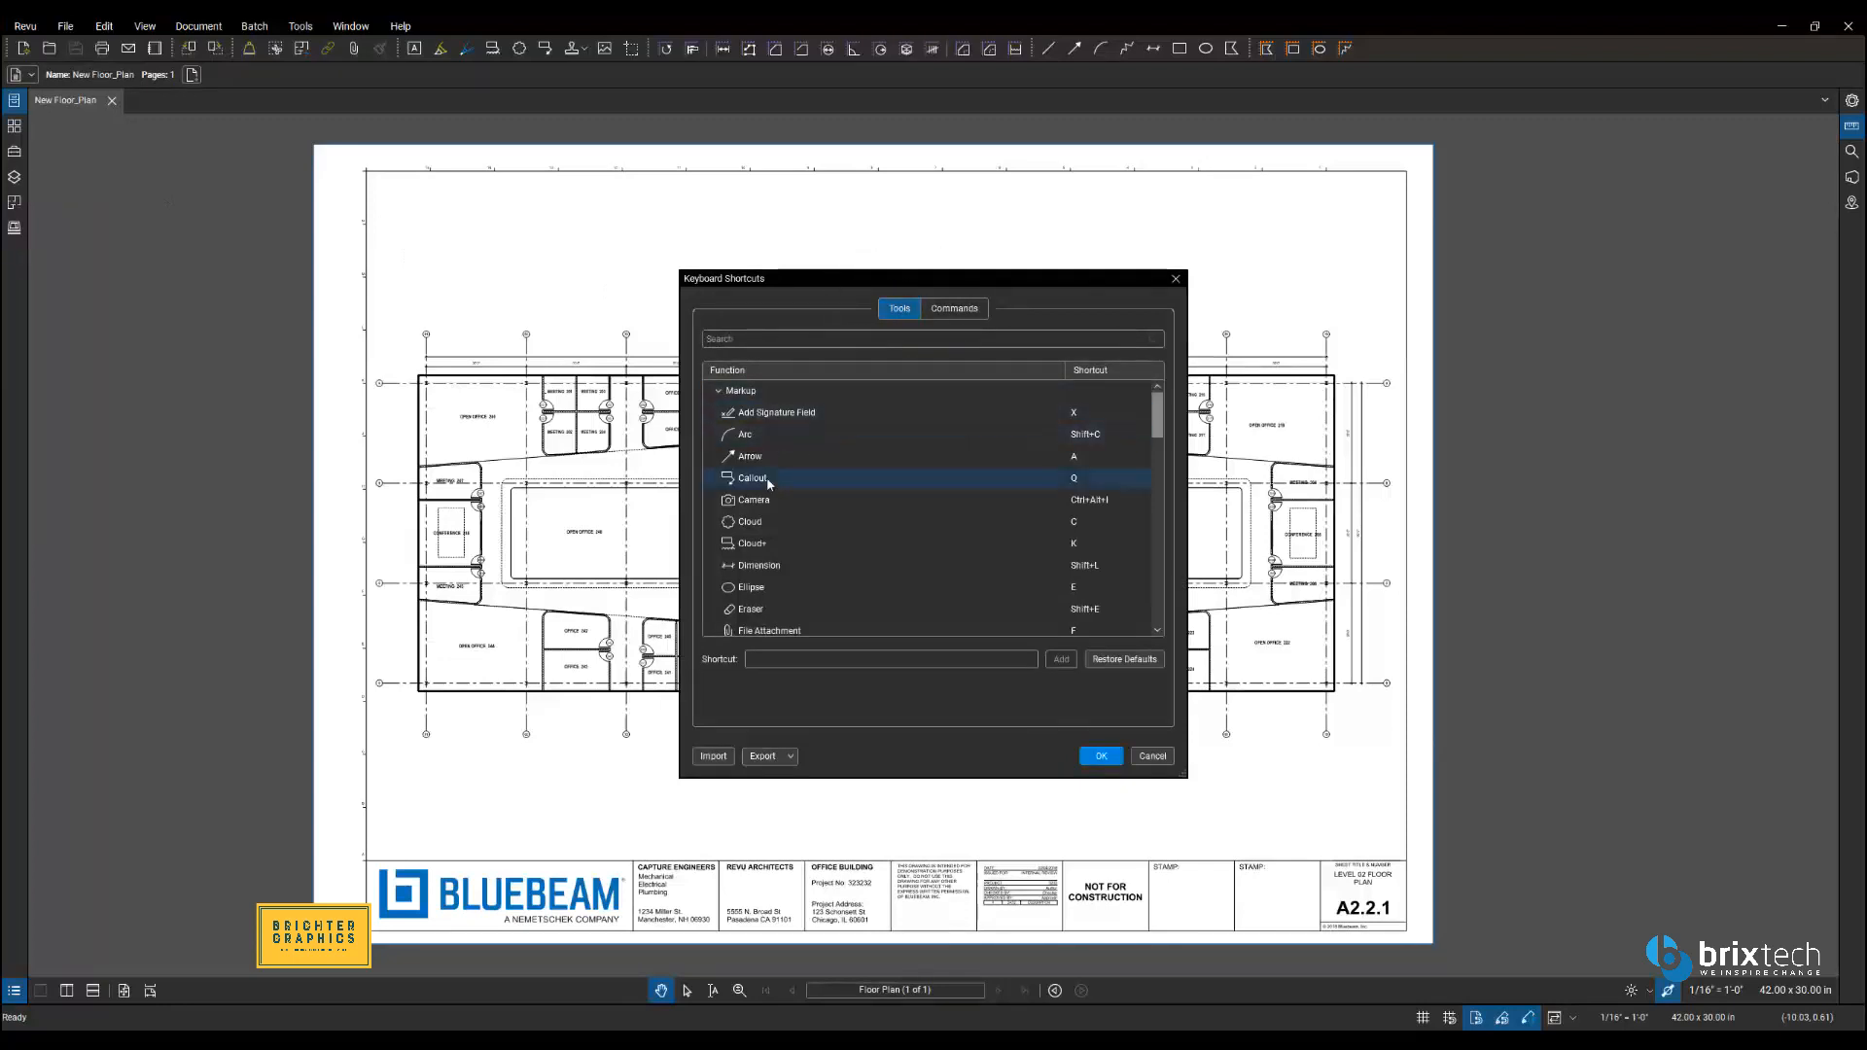
pyautogui.scroll(-3, 788, 469)
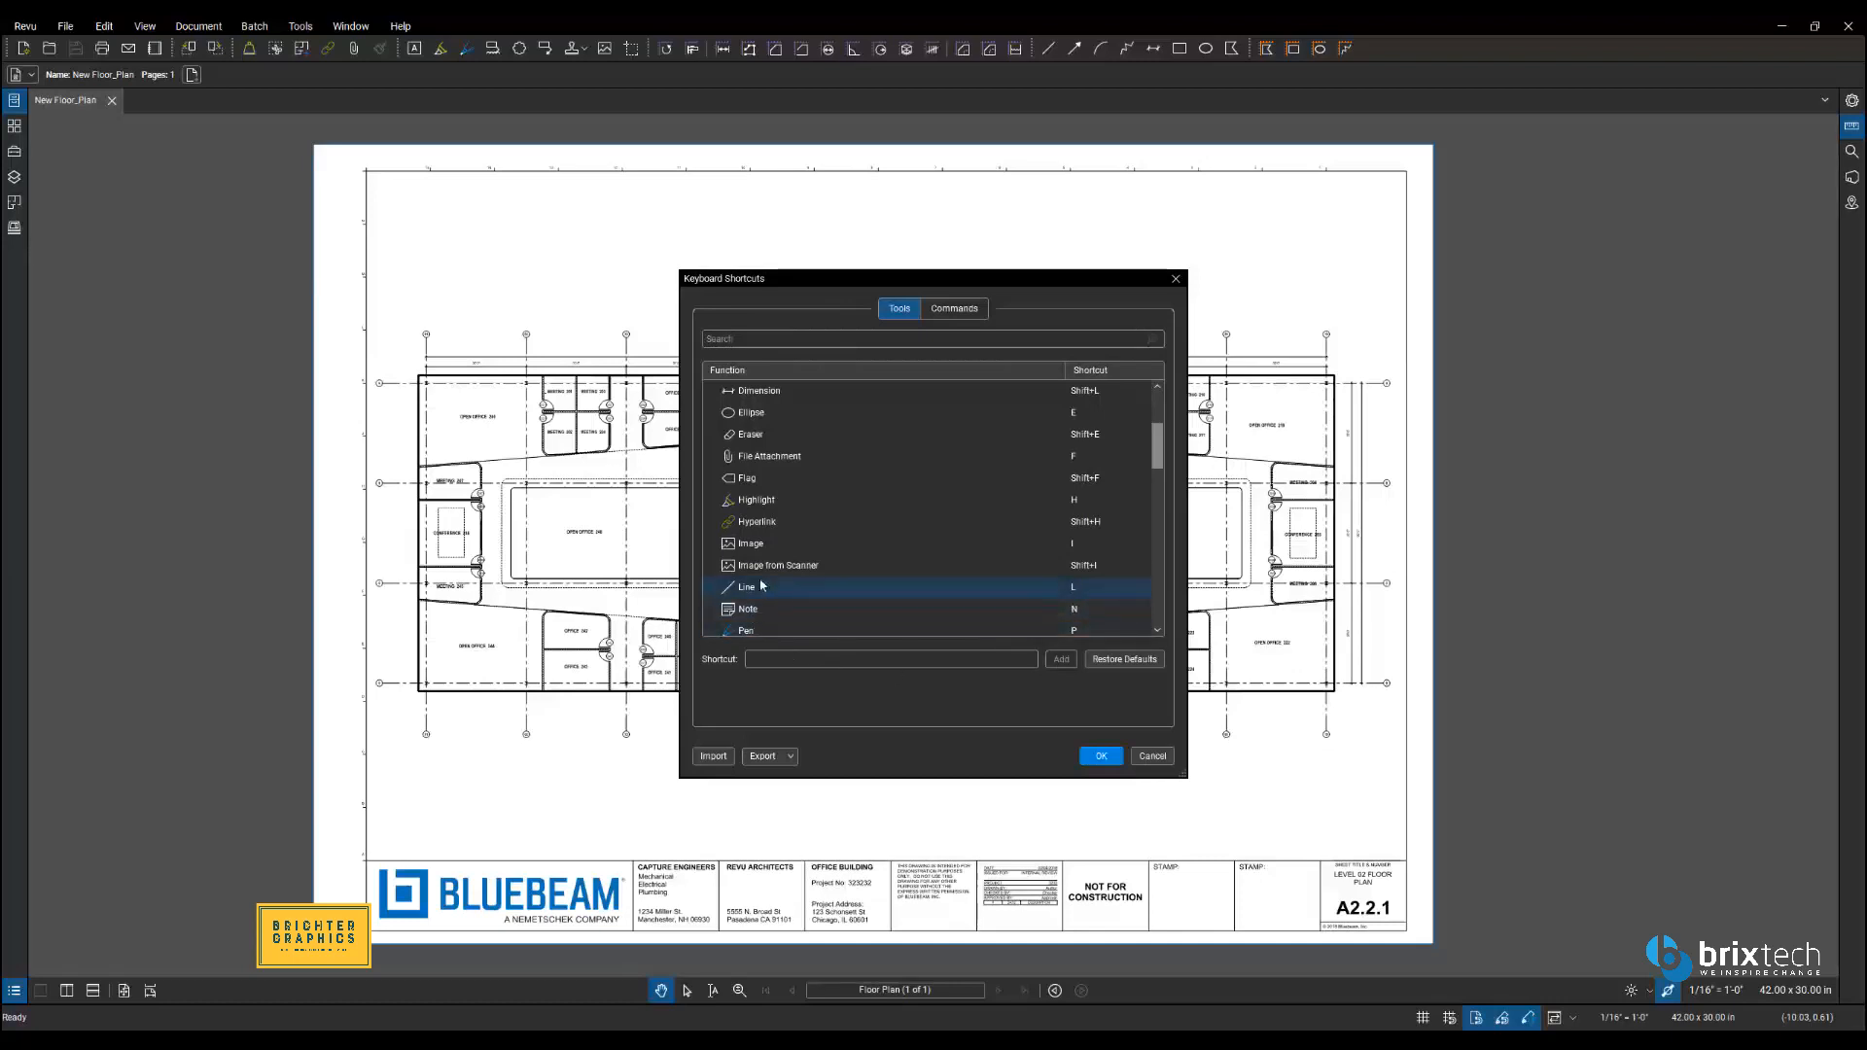
pyautogui.click(754, 416)
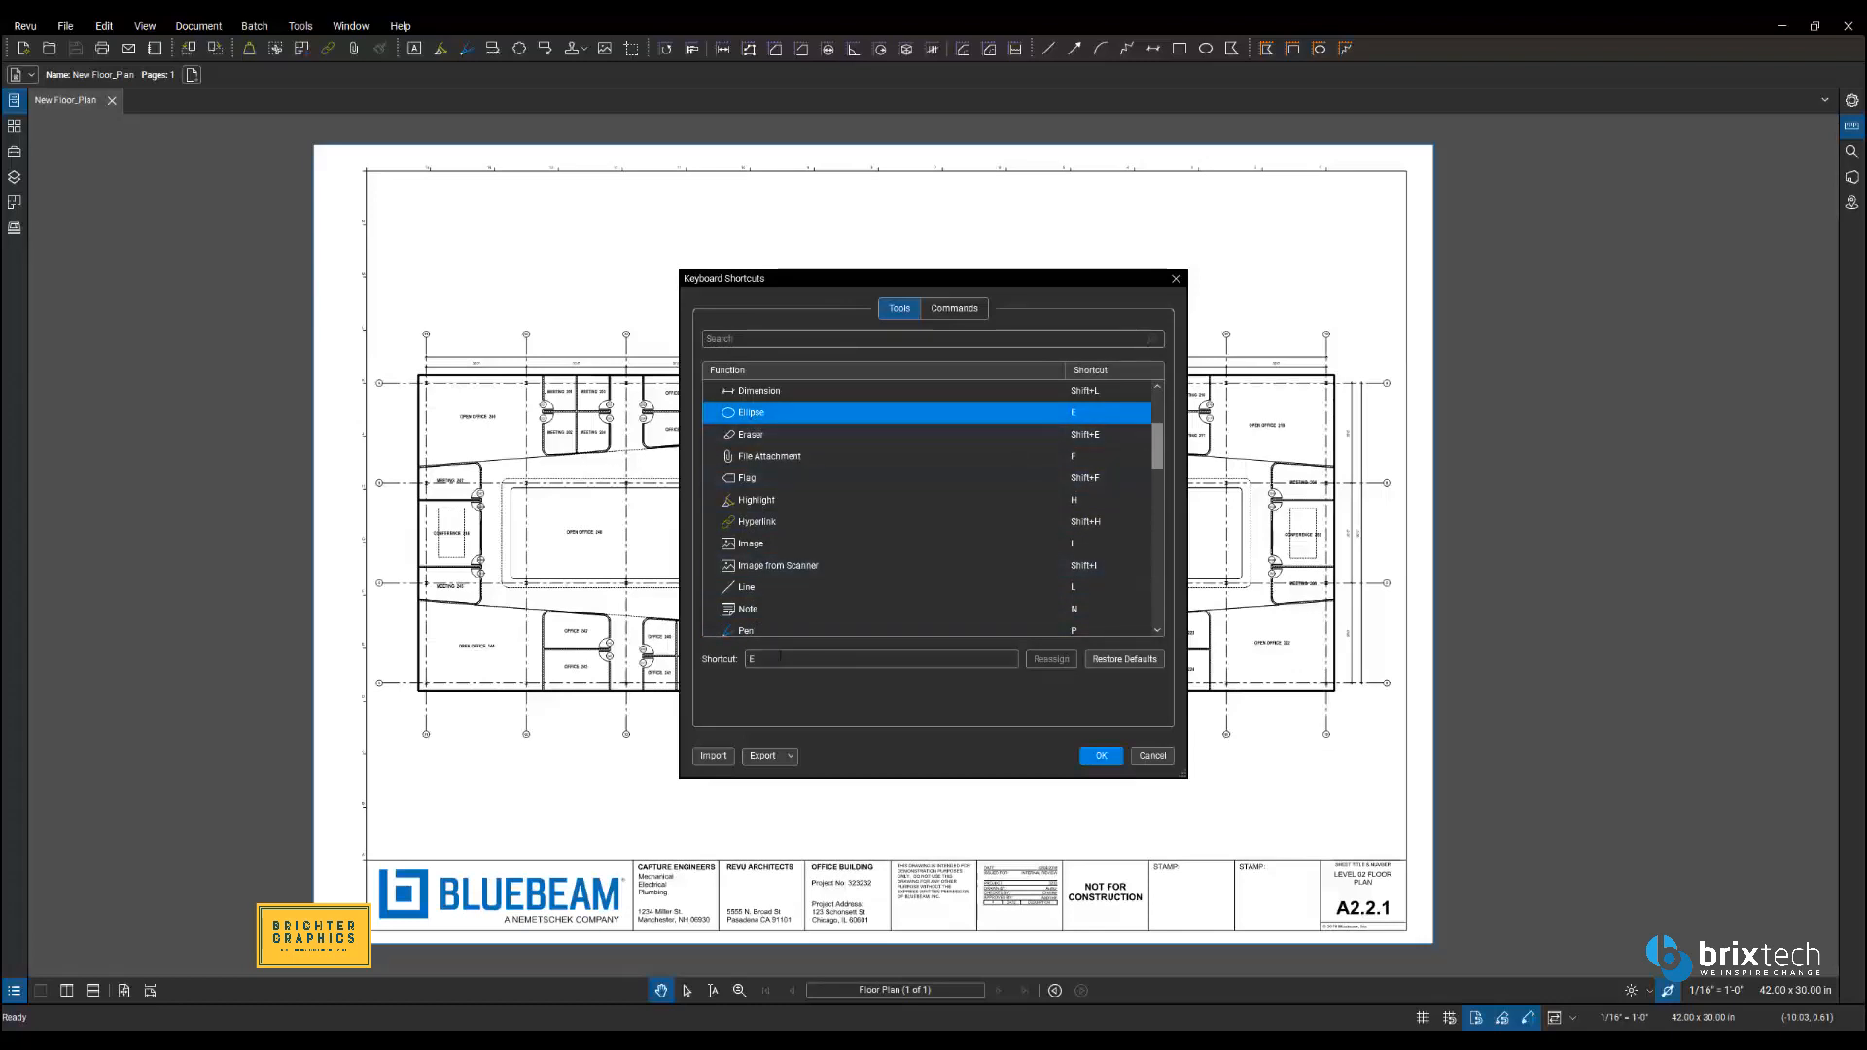
pyautogui.click(752, 660)
pyautogui.press('c')
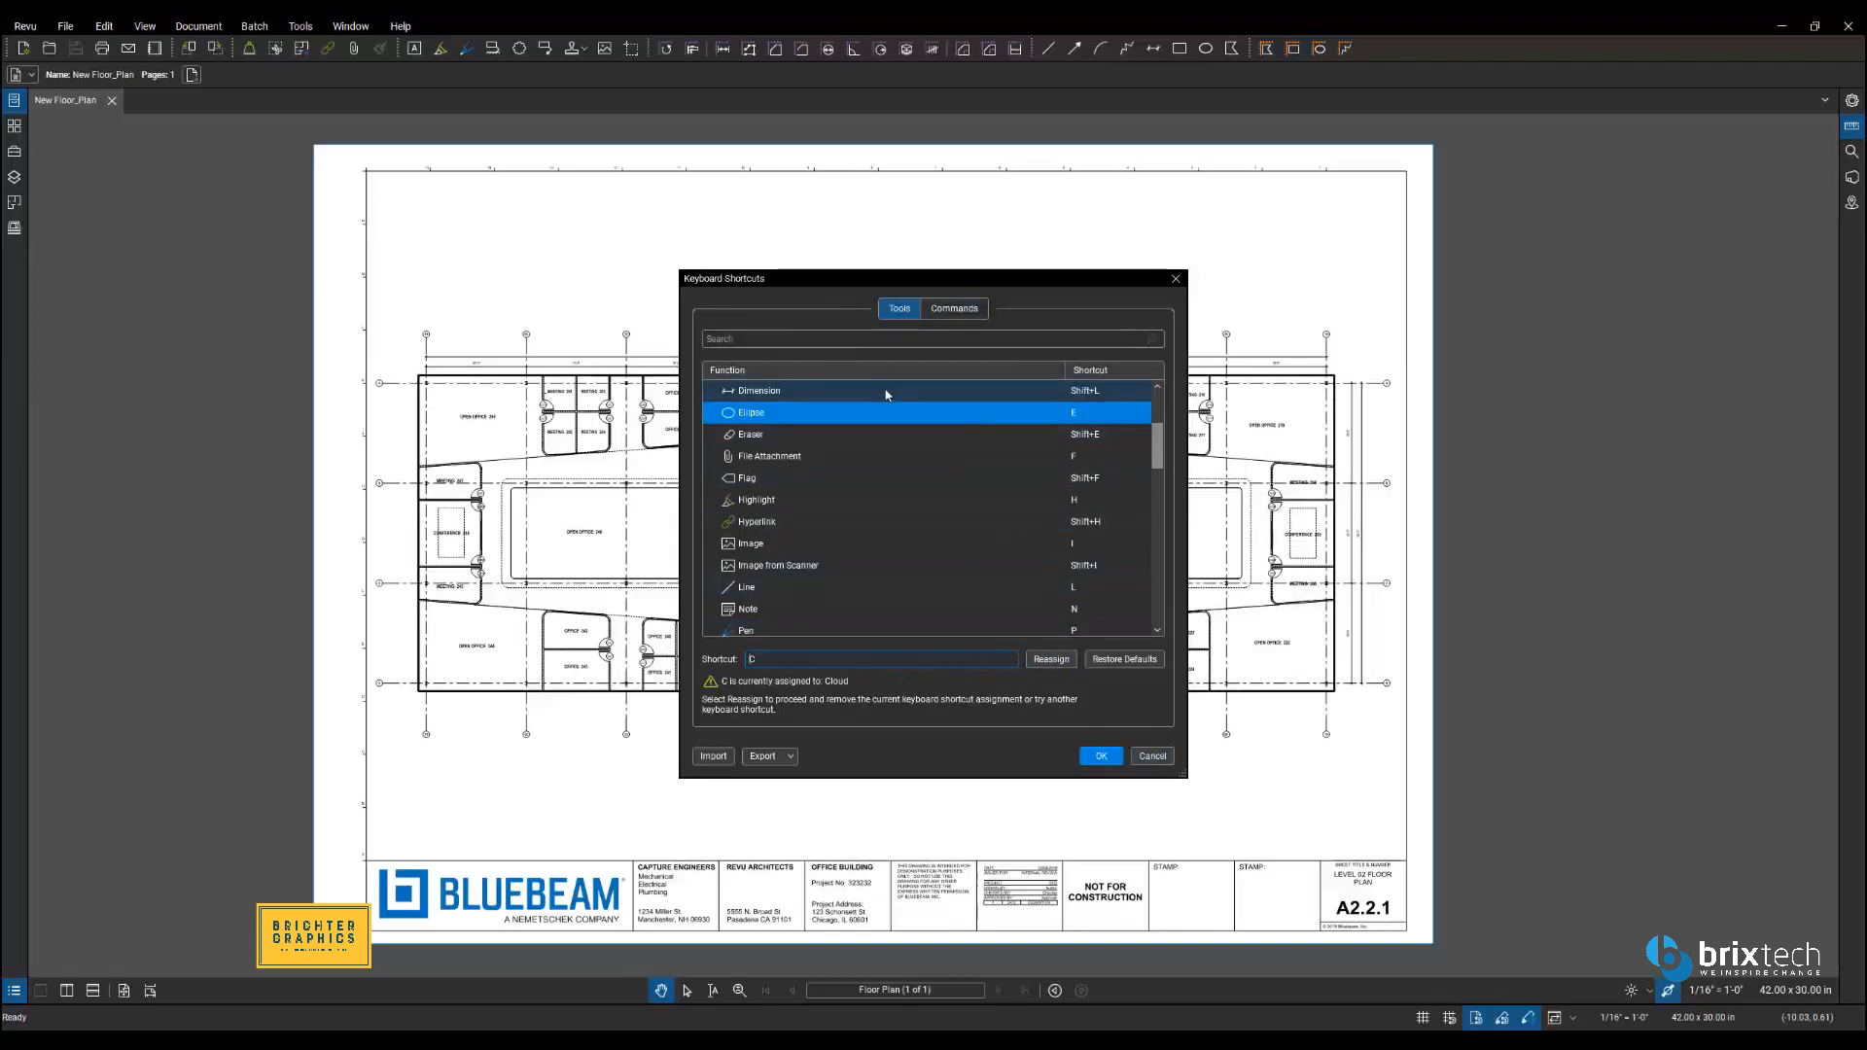
# Examine the keyboard shortcuts assigned to commands and close the shortcut settings without saving
pyautogui.click(954, 311)
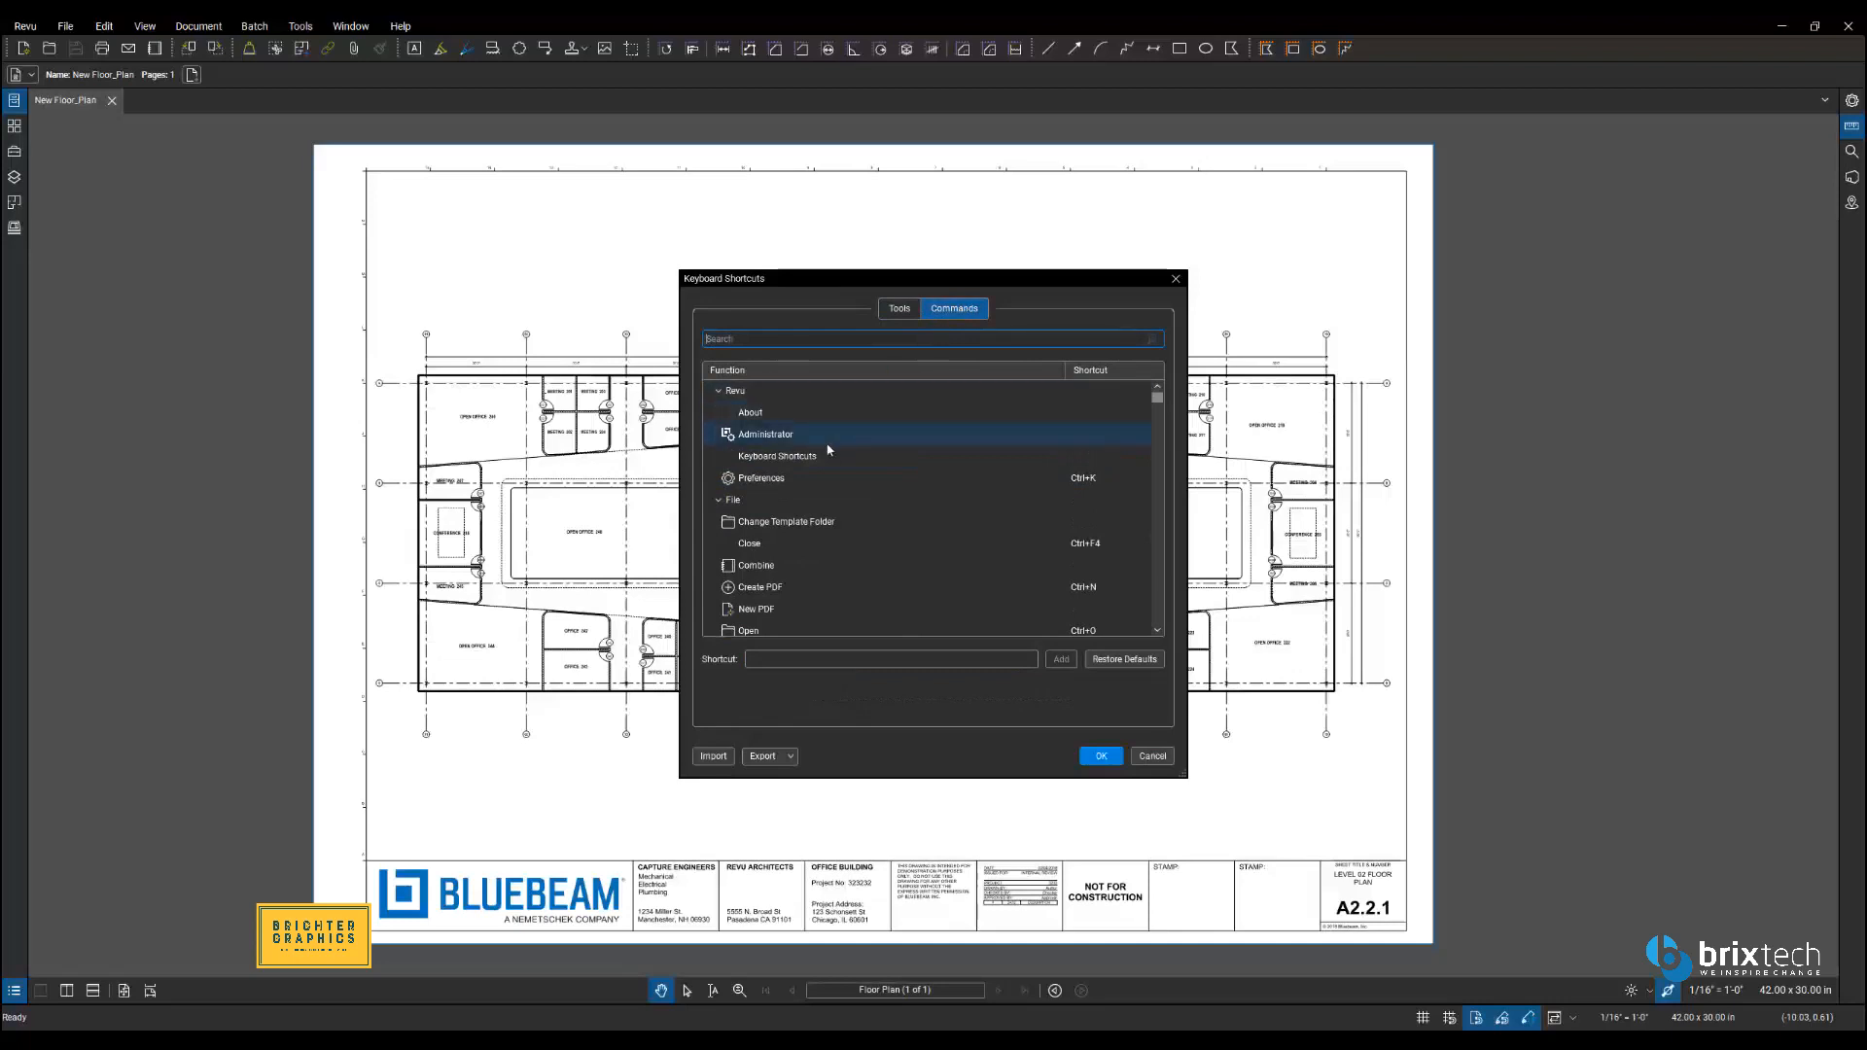
pyautogui.scroll(-1, 900, 630)
pyautogui.scroll(-4, 1083, 530)
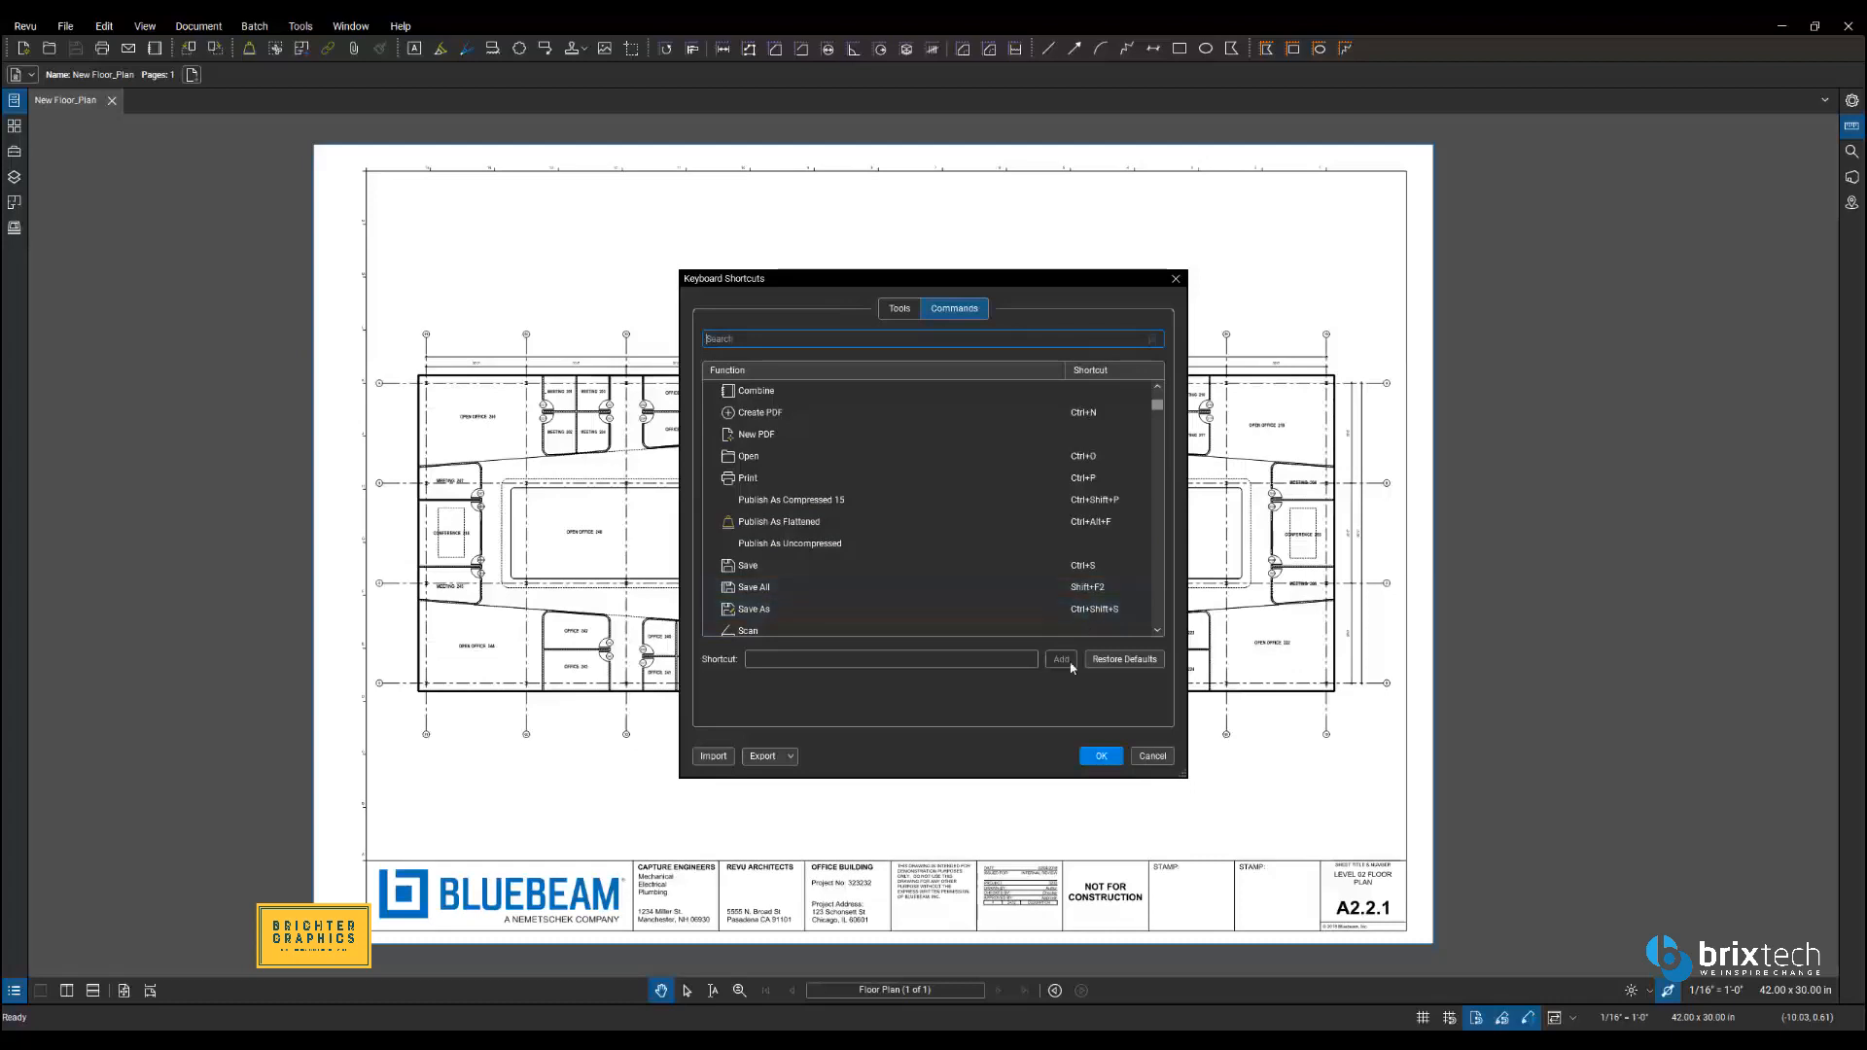
pyautogui.click(1152, 757)
# View the list of available profiles and close it without switching profile
pyautogui.click(25, 27)
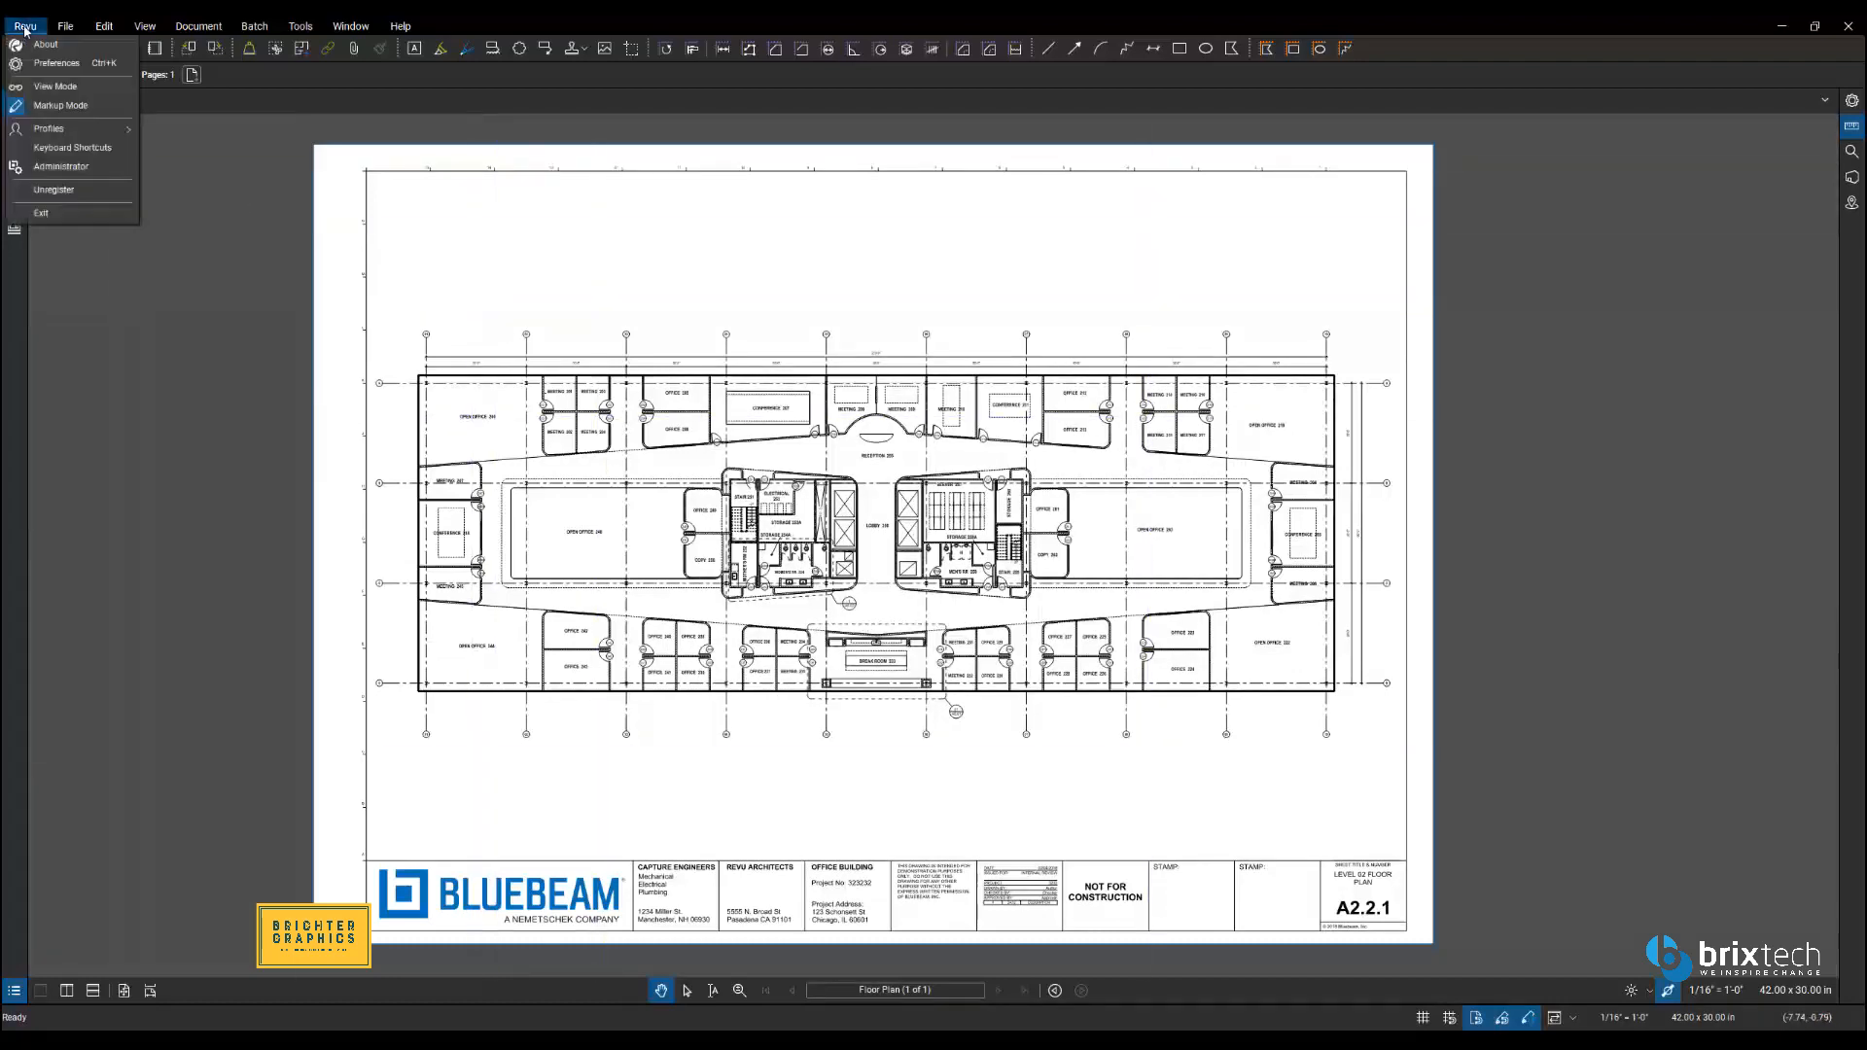
pyautogui.moveTo(59, 133)
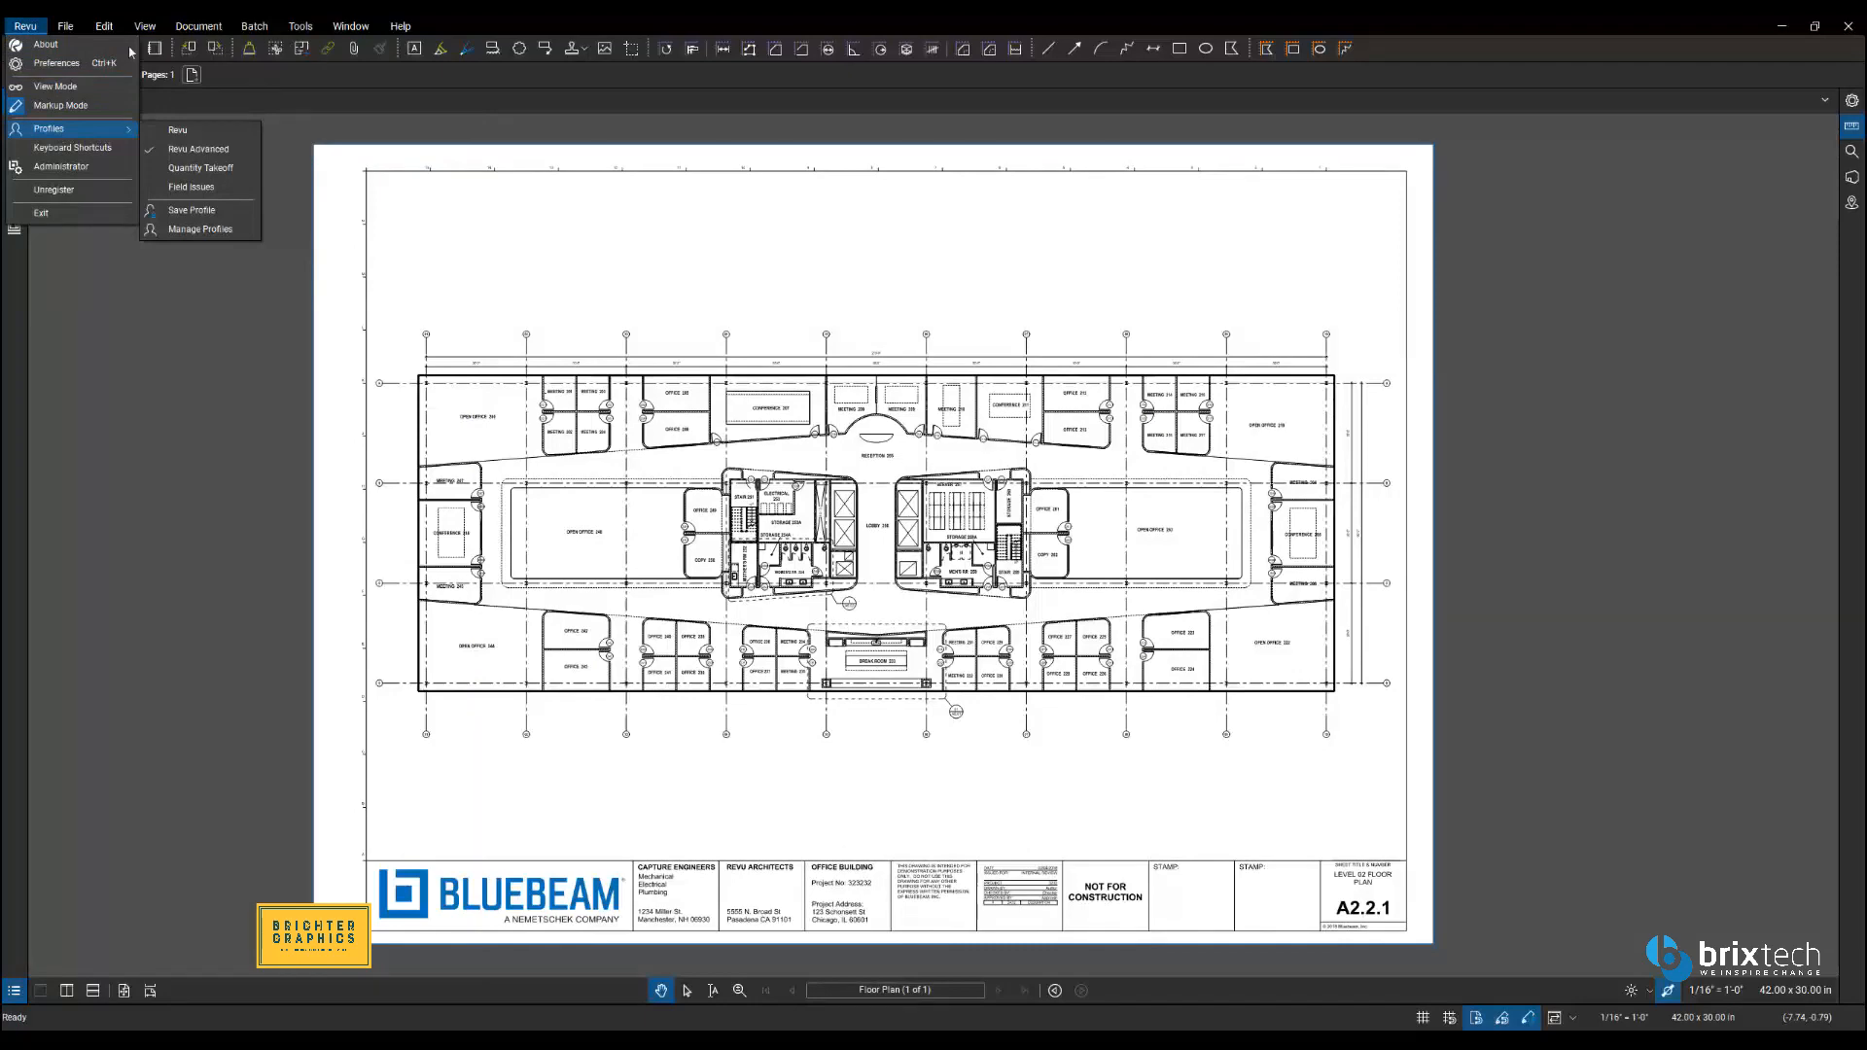
pyautogui.click(15, 269)
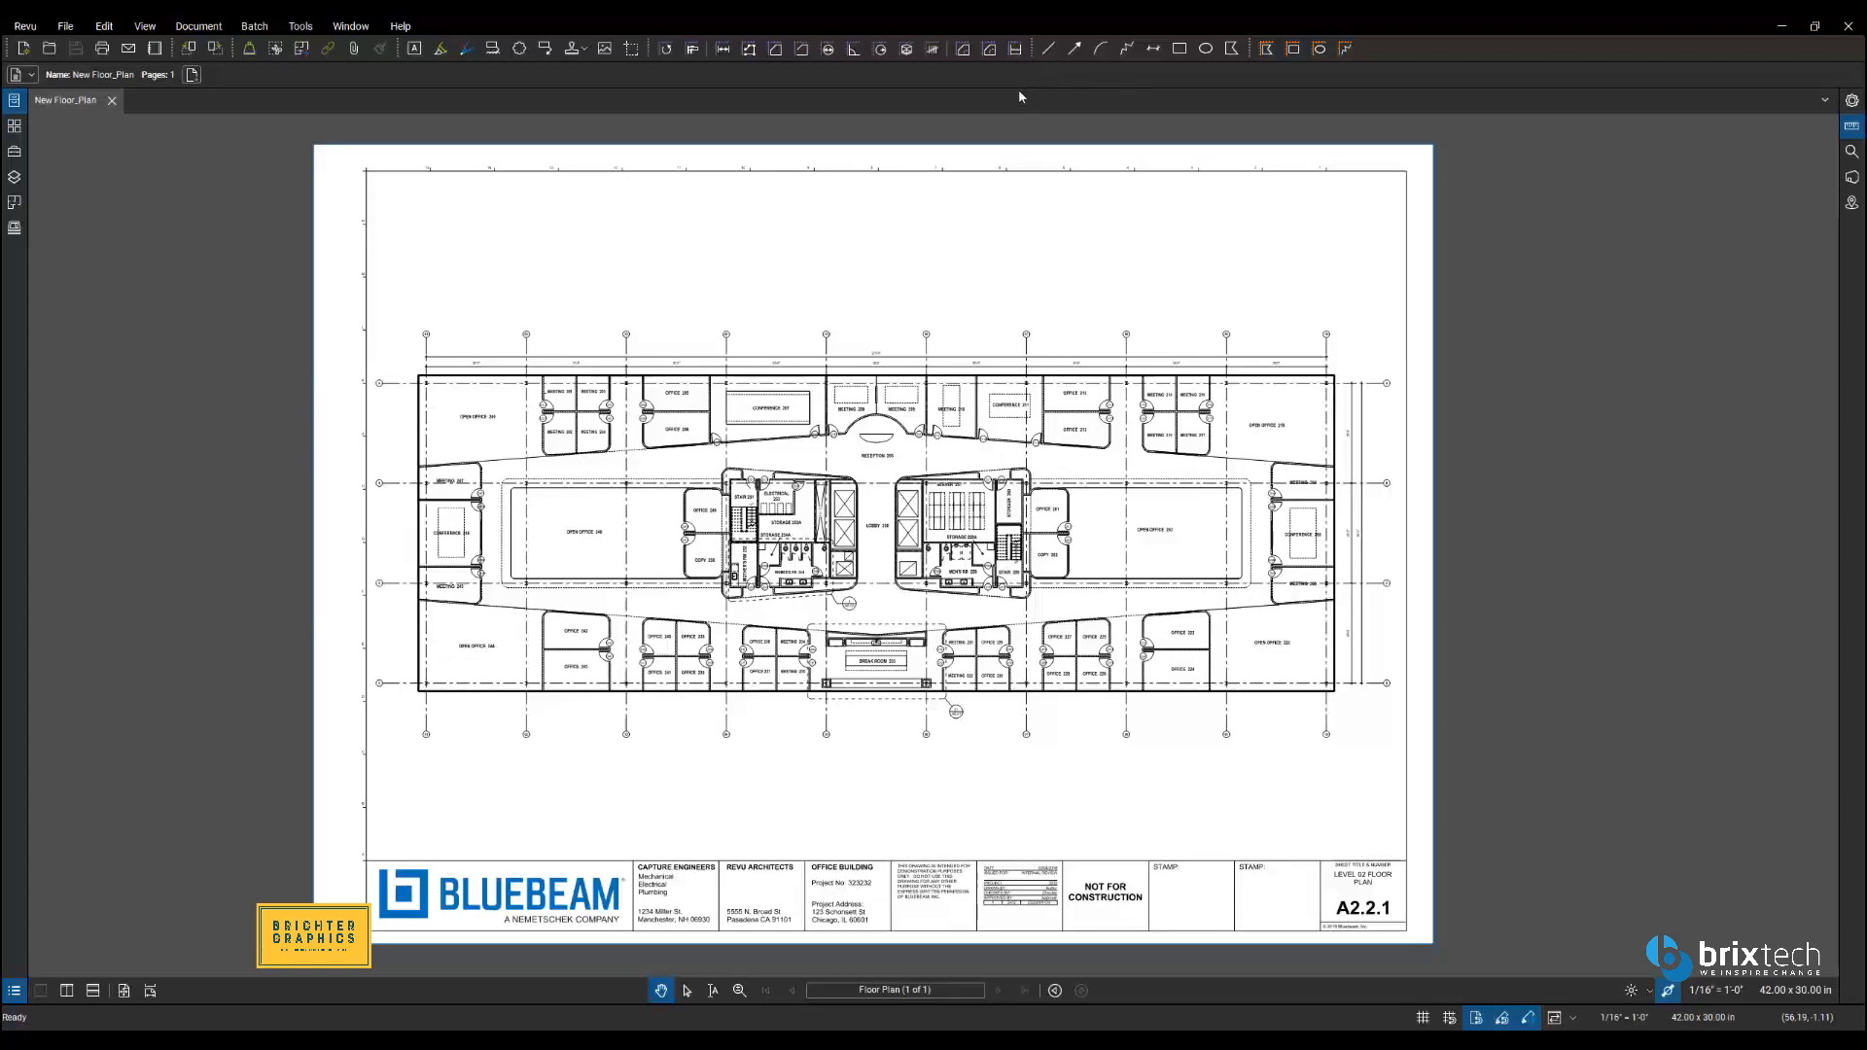
# Show the Tool Chest, view the one in the Concrete Estimate window for comparison, and return to the New Floor_Plan window
pyautogui.click(15, 153)
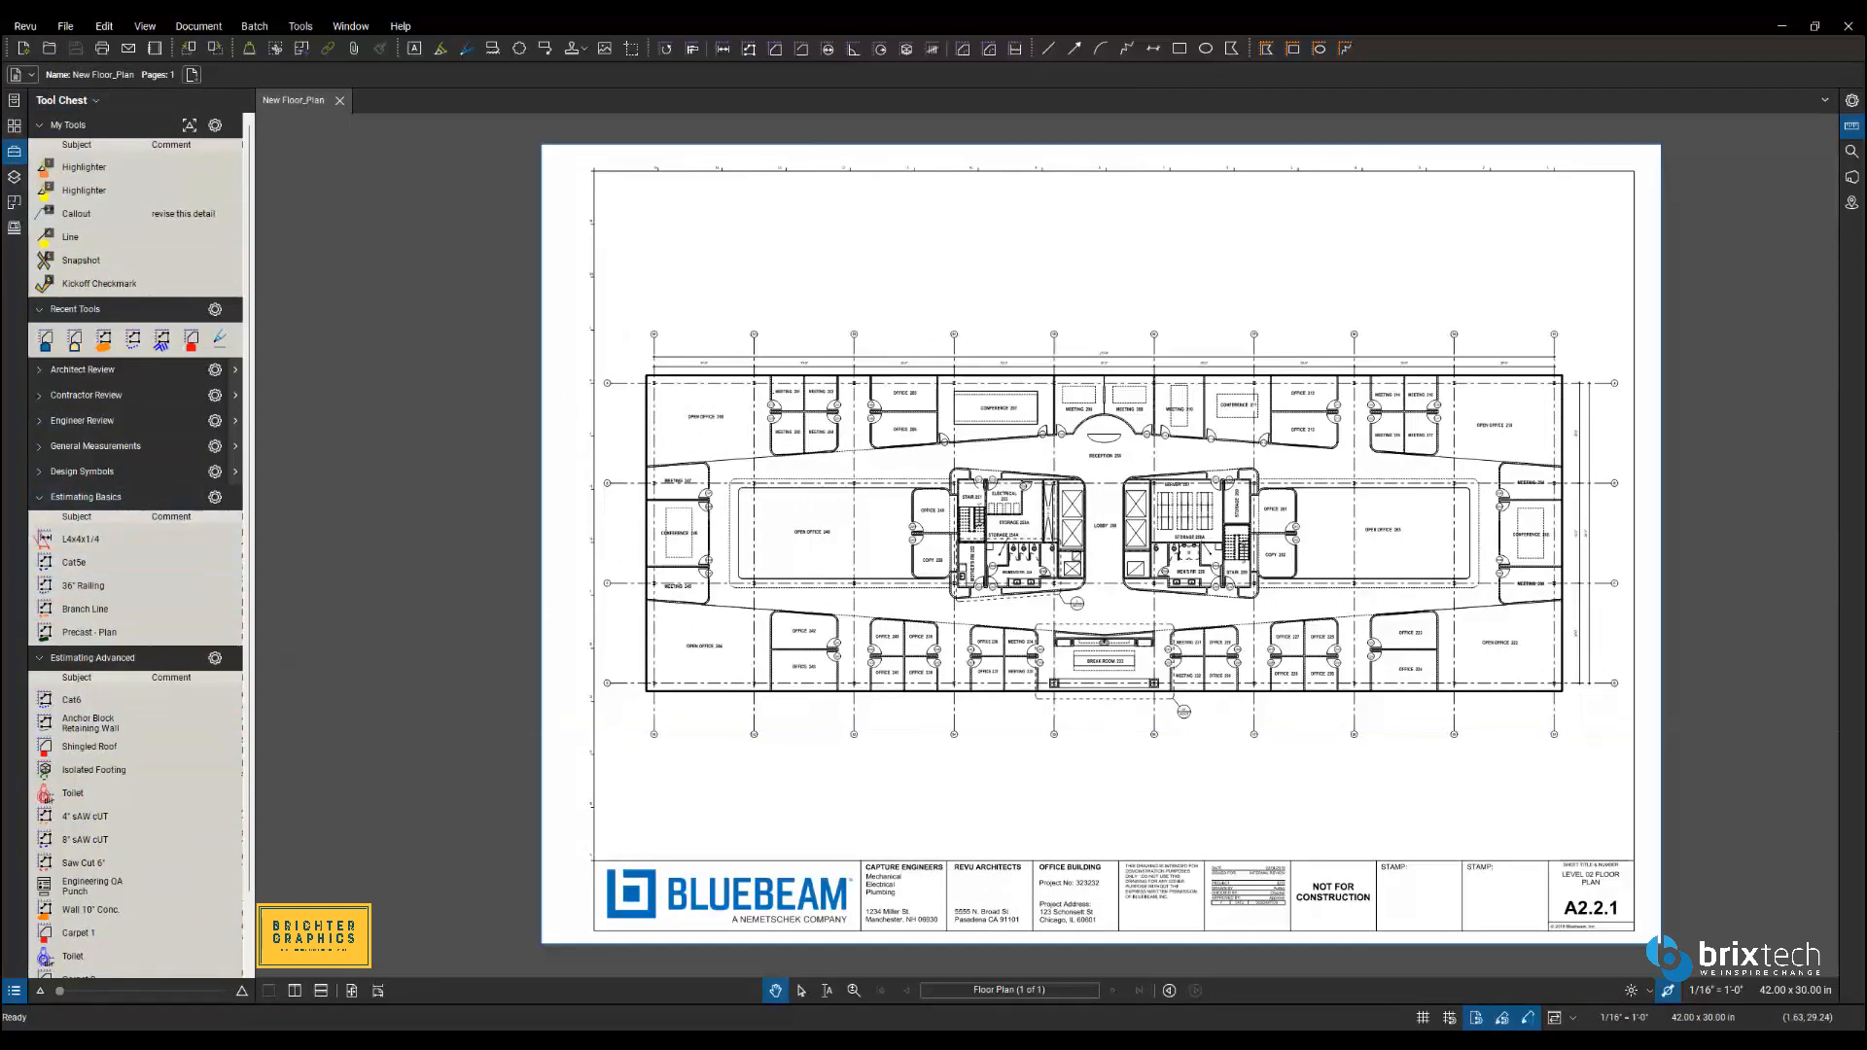
pyautogui.click(1251, 992)
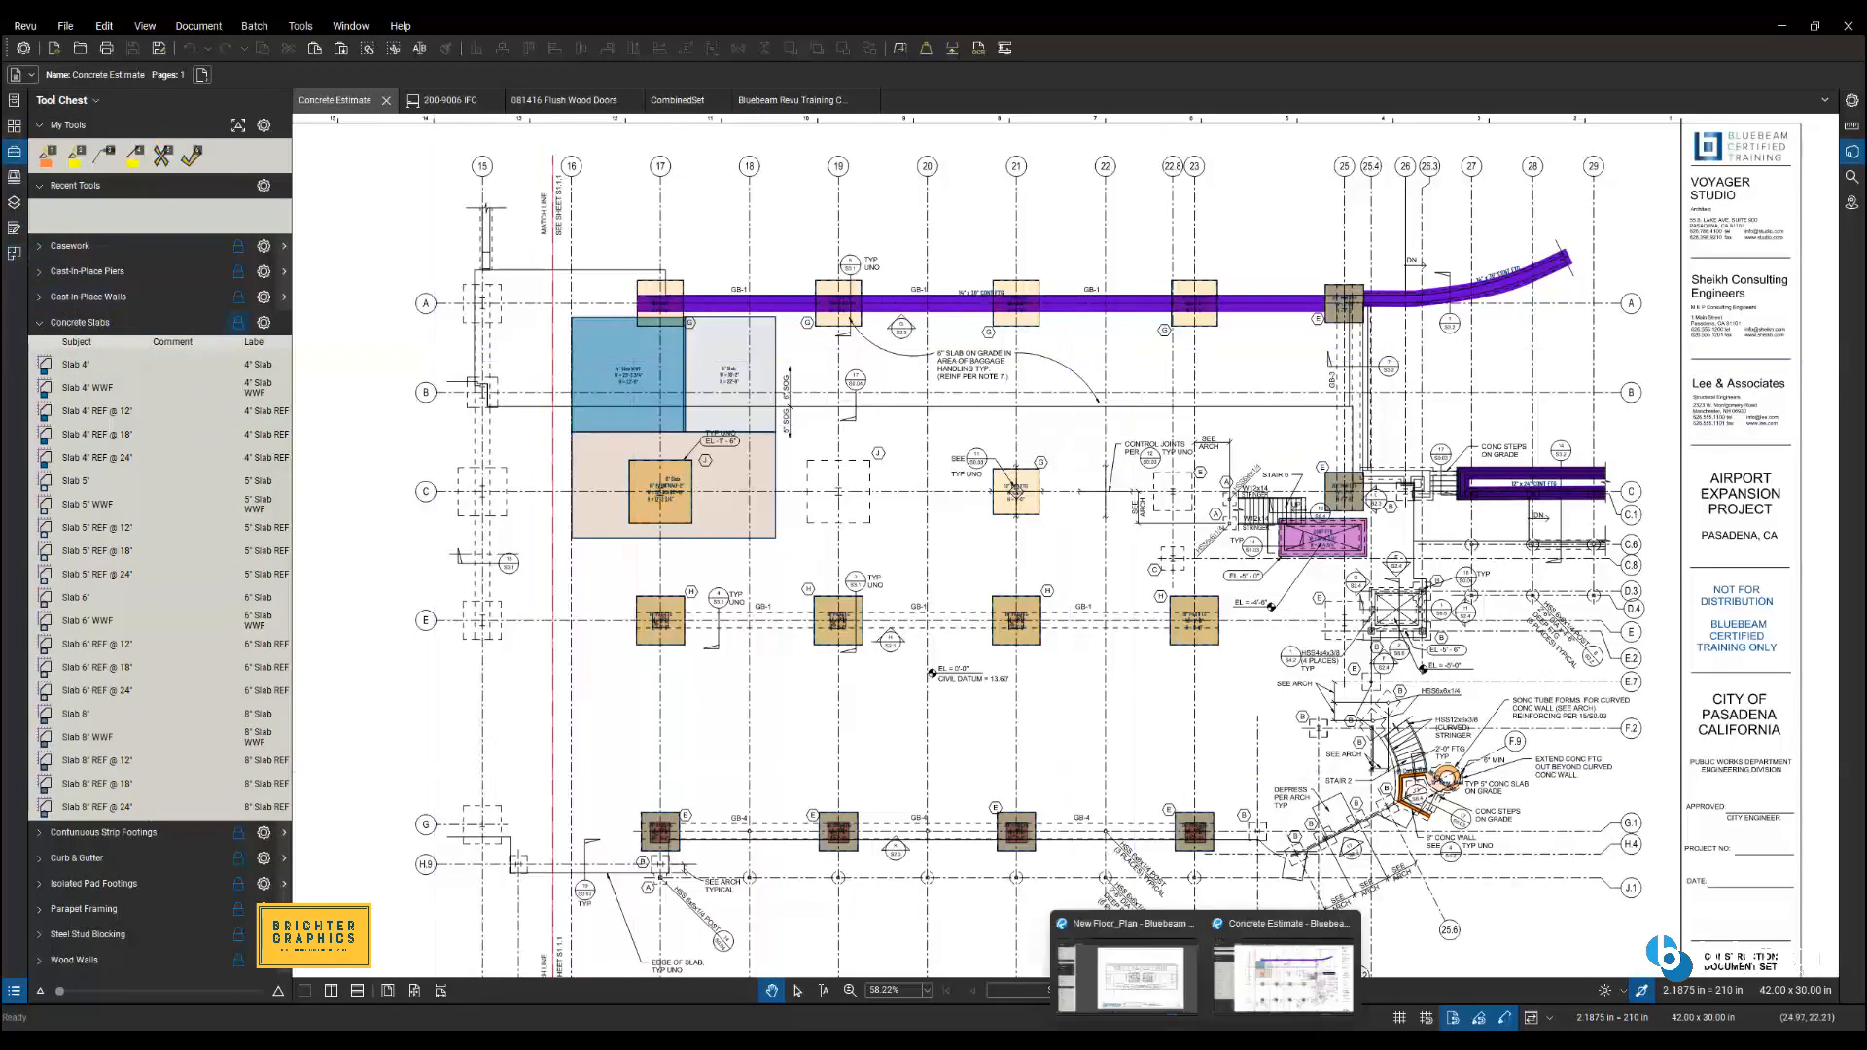
pyautogui.click(1148, 982)
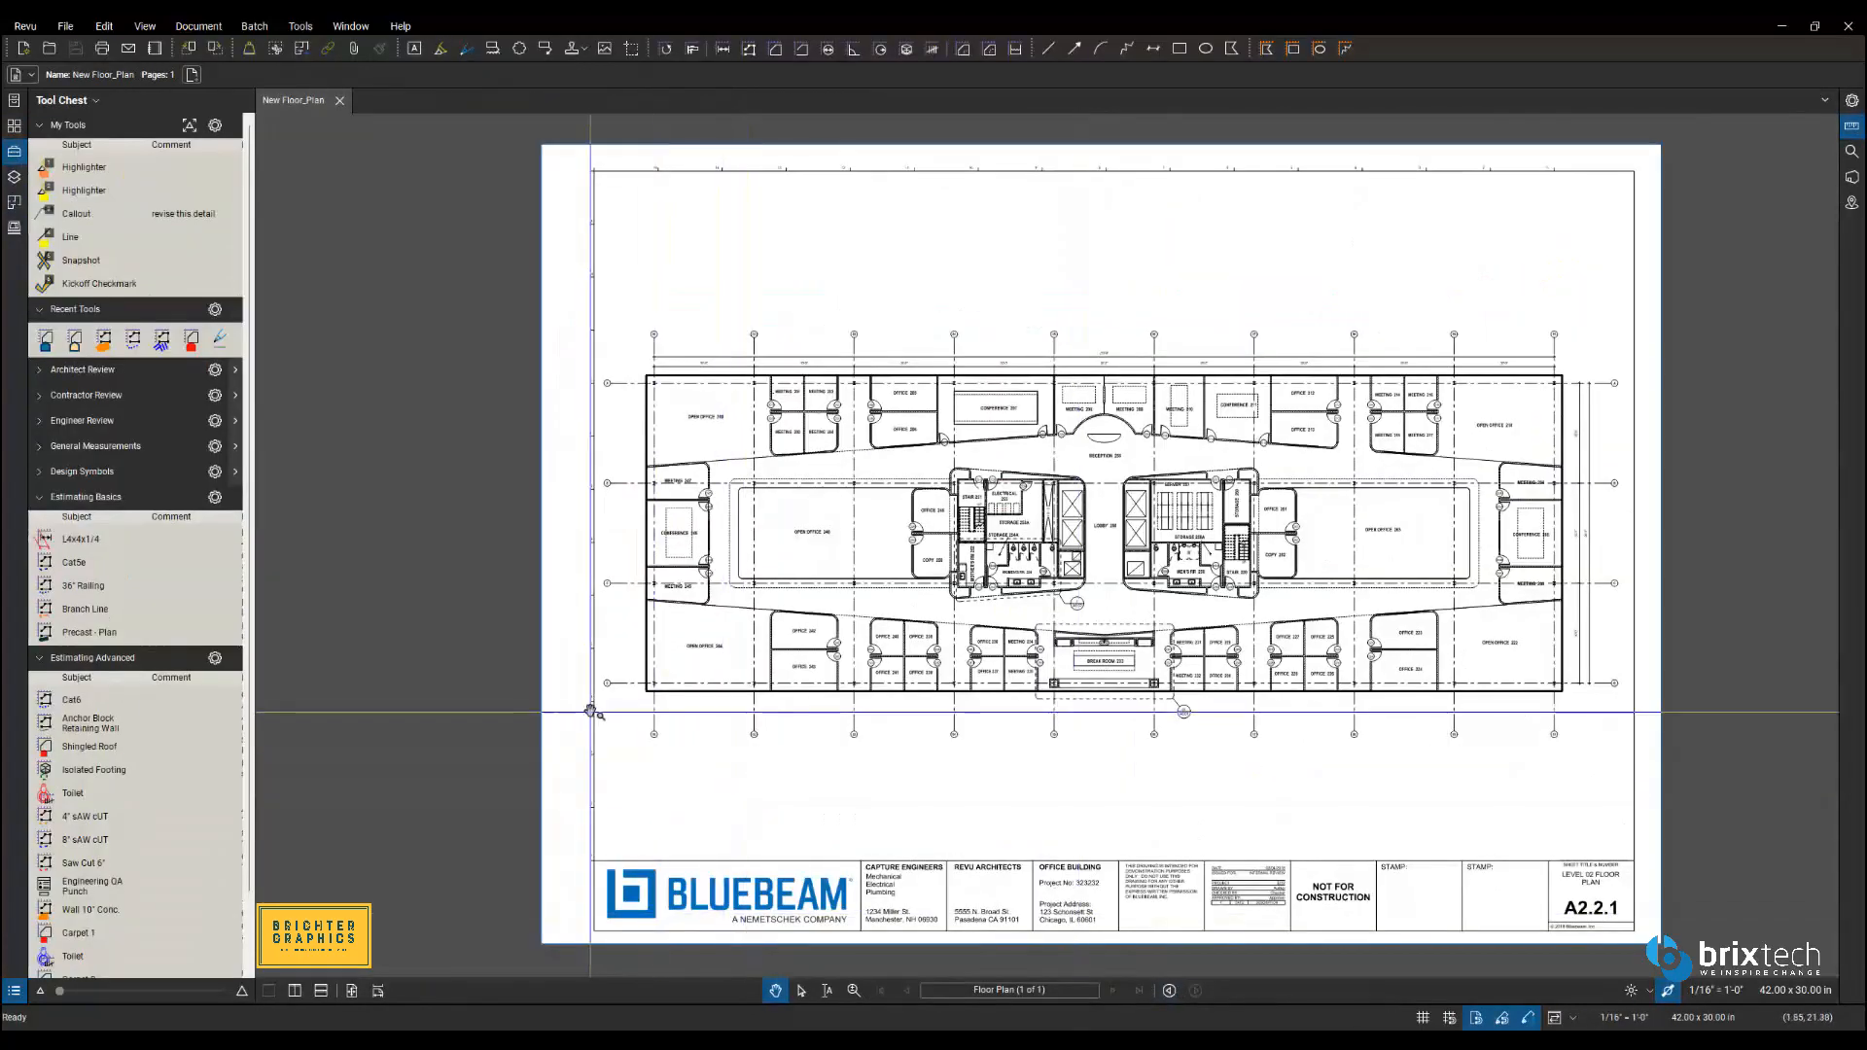
# Open the general preferences and review the user name option and the grid and snap settings
pyautogui.click(27, 27)
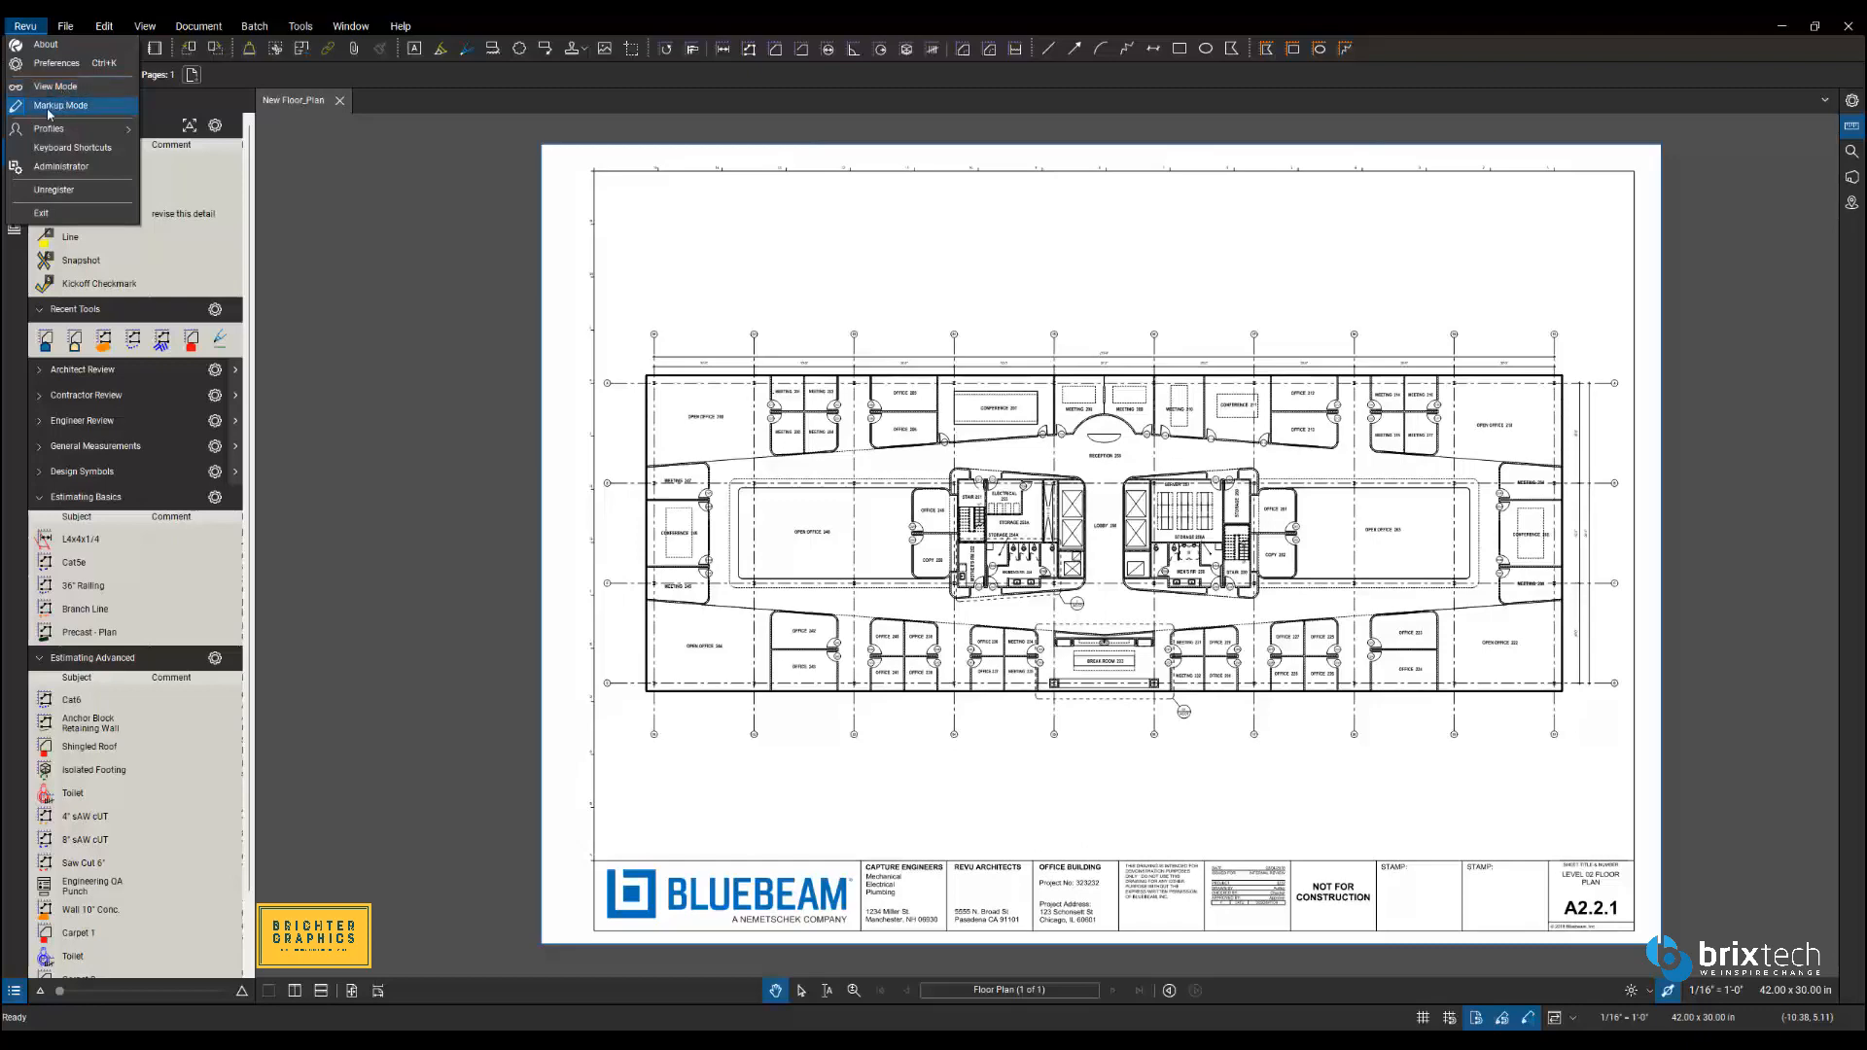
pyautogui.click(76, 64)
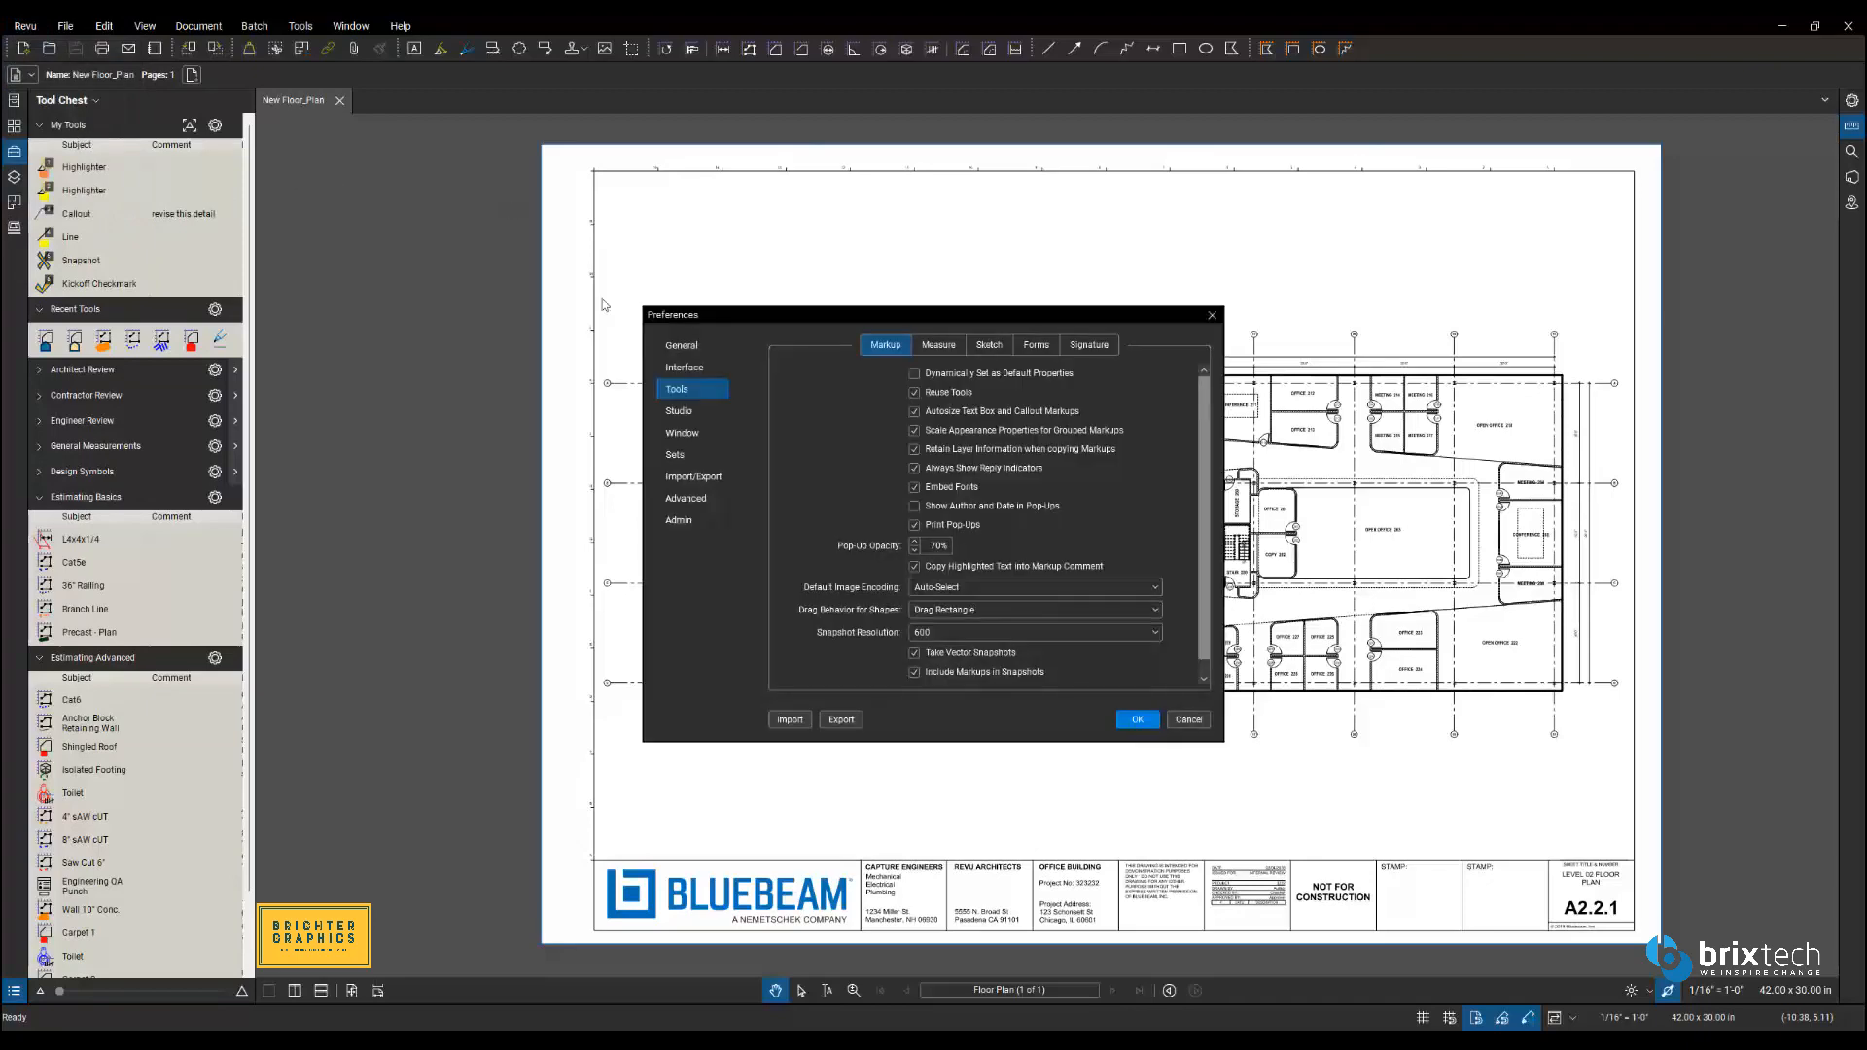
pyautogui.click(680, 348)
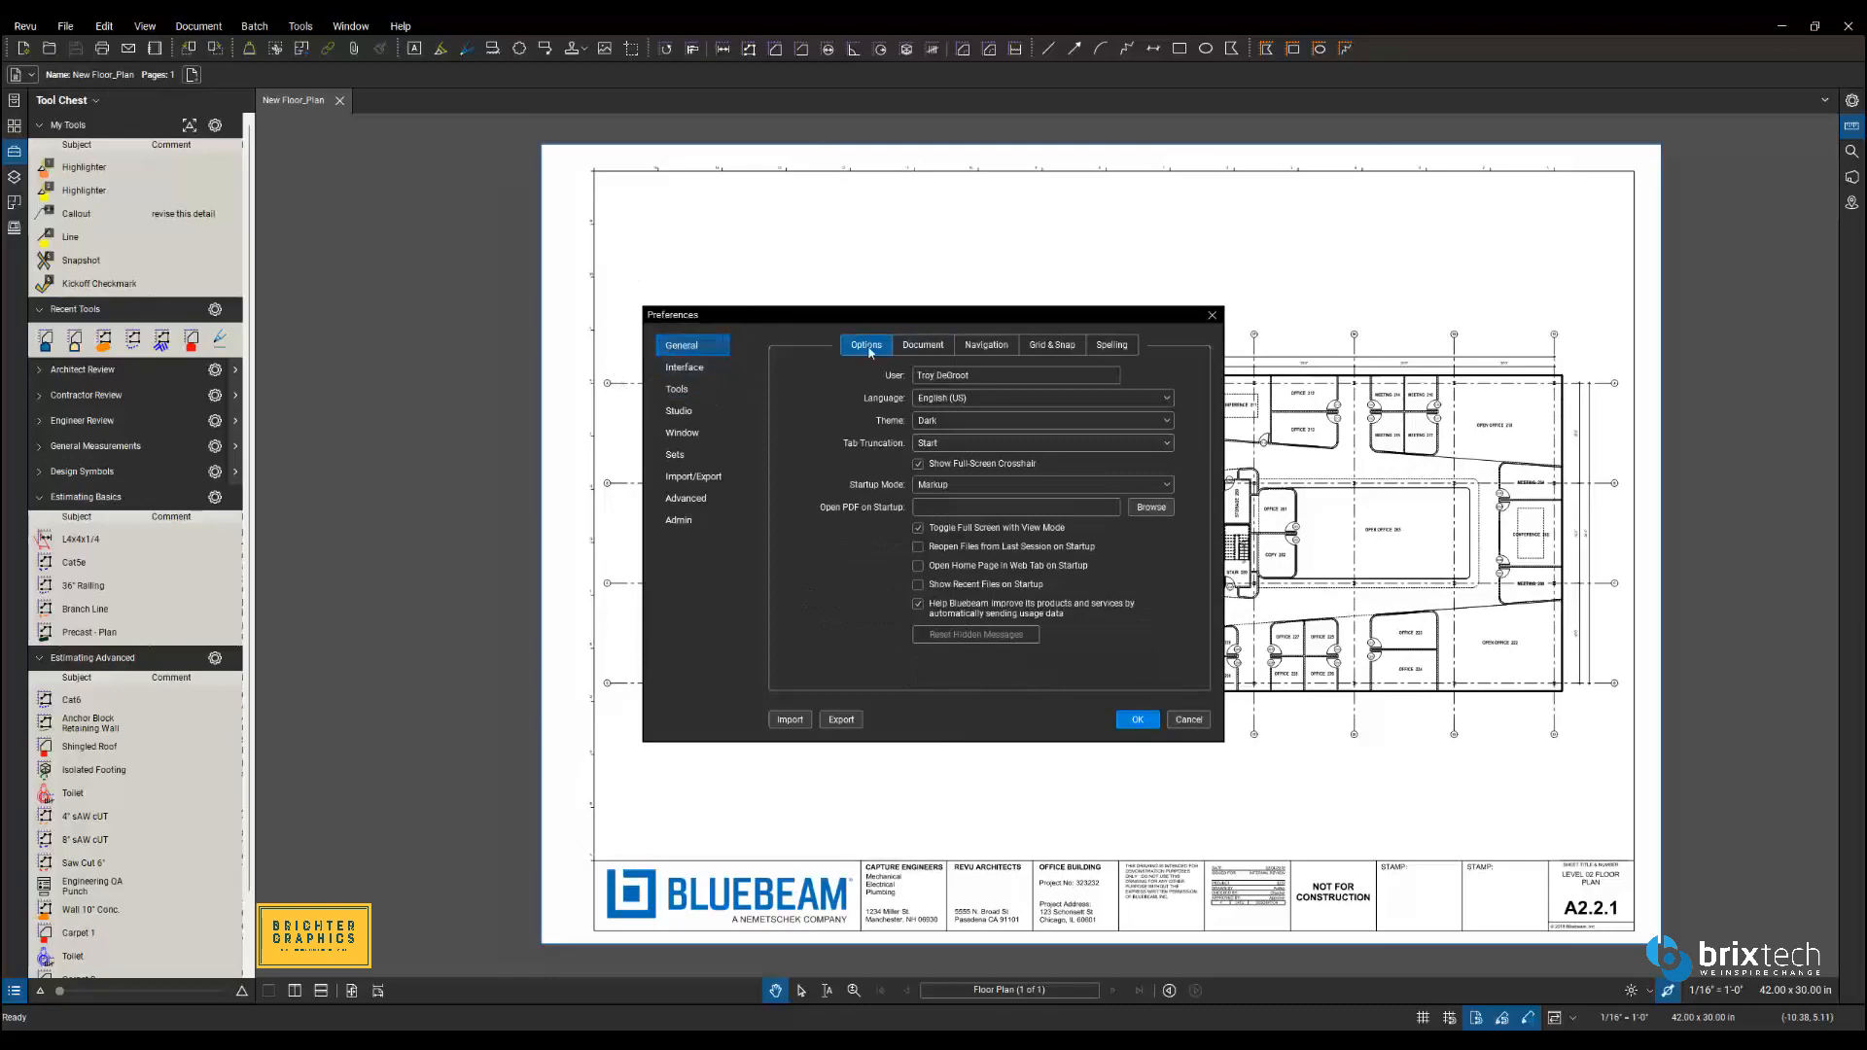
pyautogui.click(980, 375)
pyautogui.moveTo(906, 375); pyautogui.dragTo(961, 383)
pyautogui.click(1051, 347)
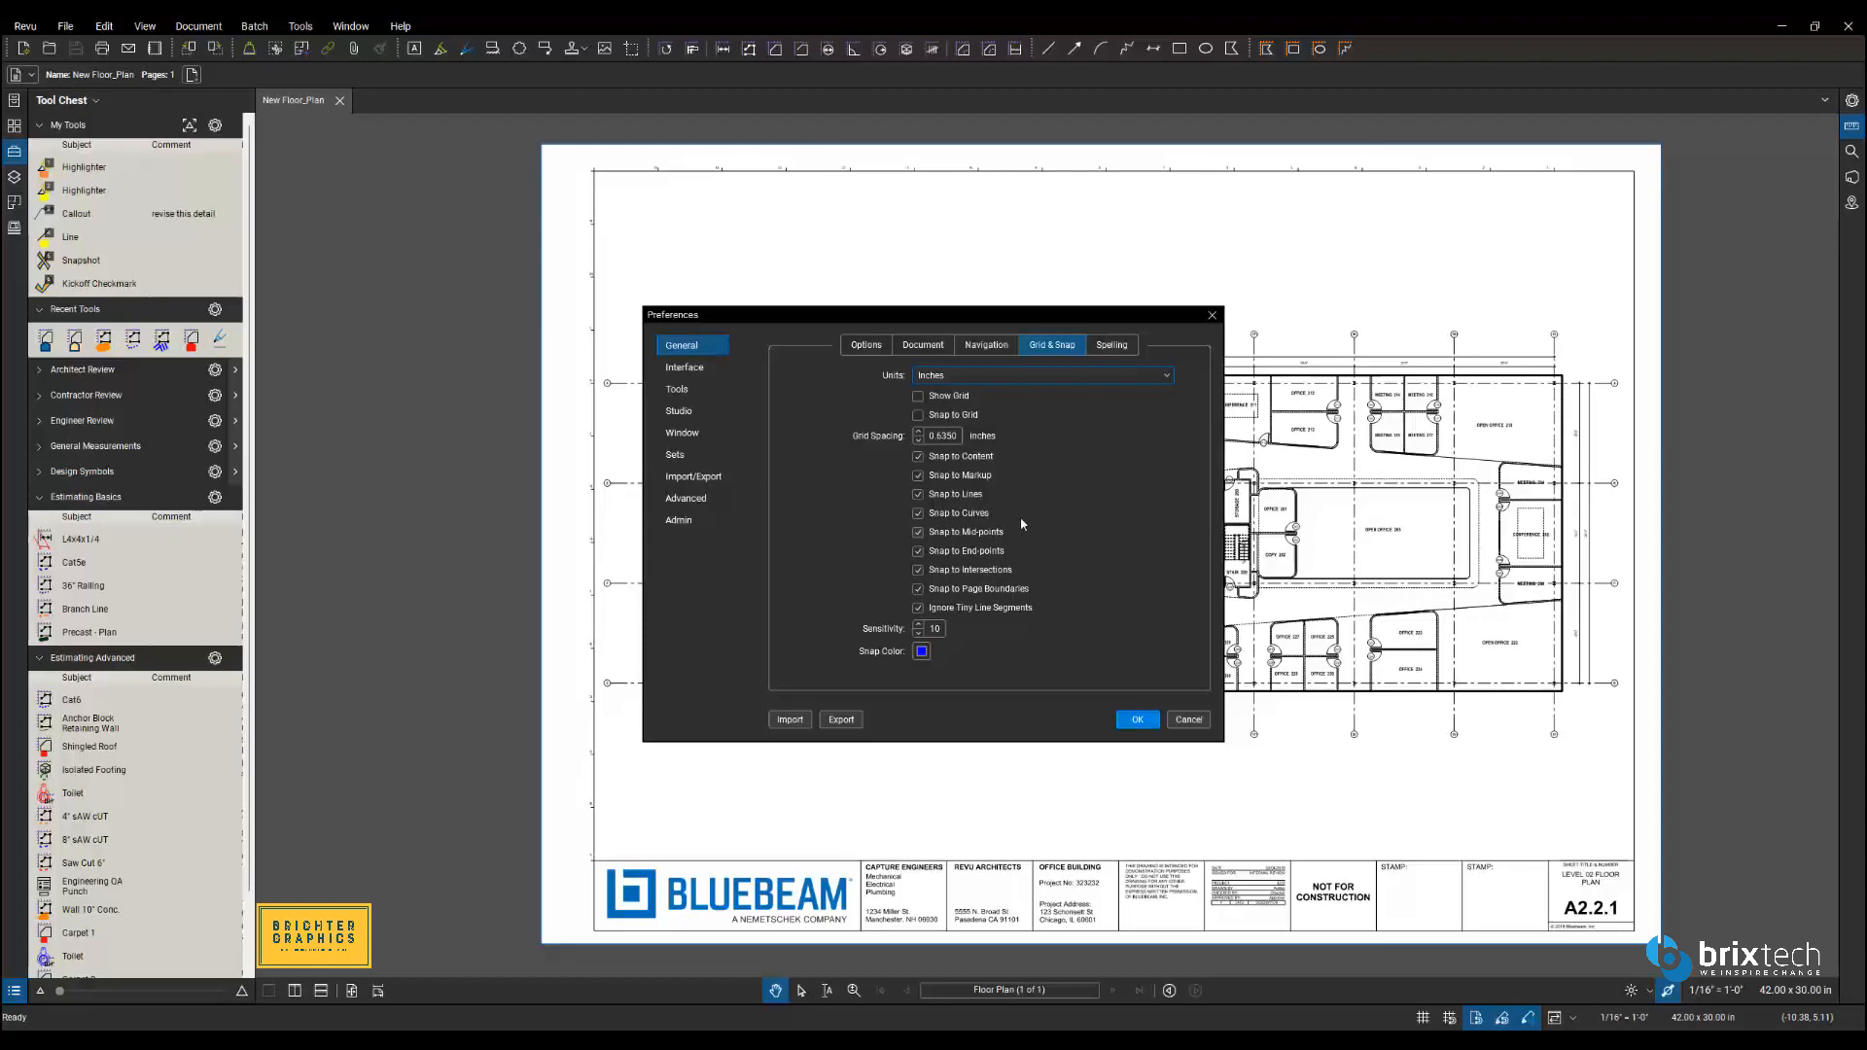
# Open the auto-complete list from the spelling preferences and examine the entries in the Author category
pyautogui.click(1114, 346)
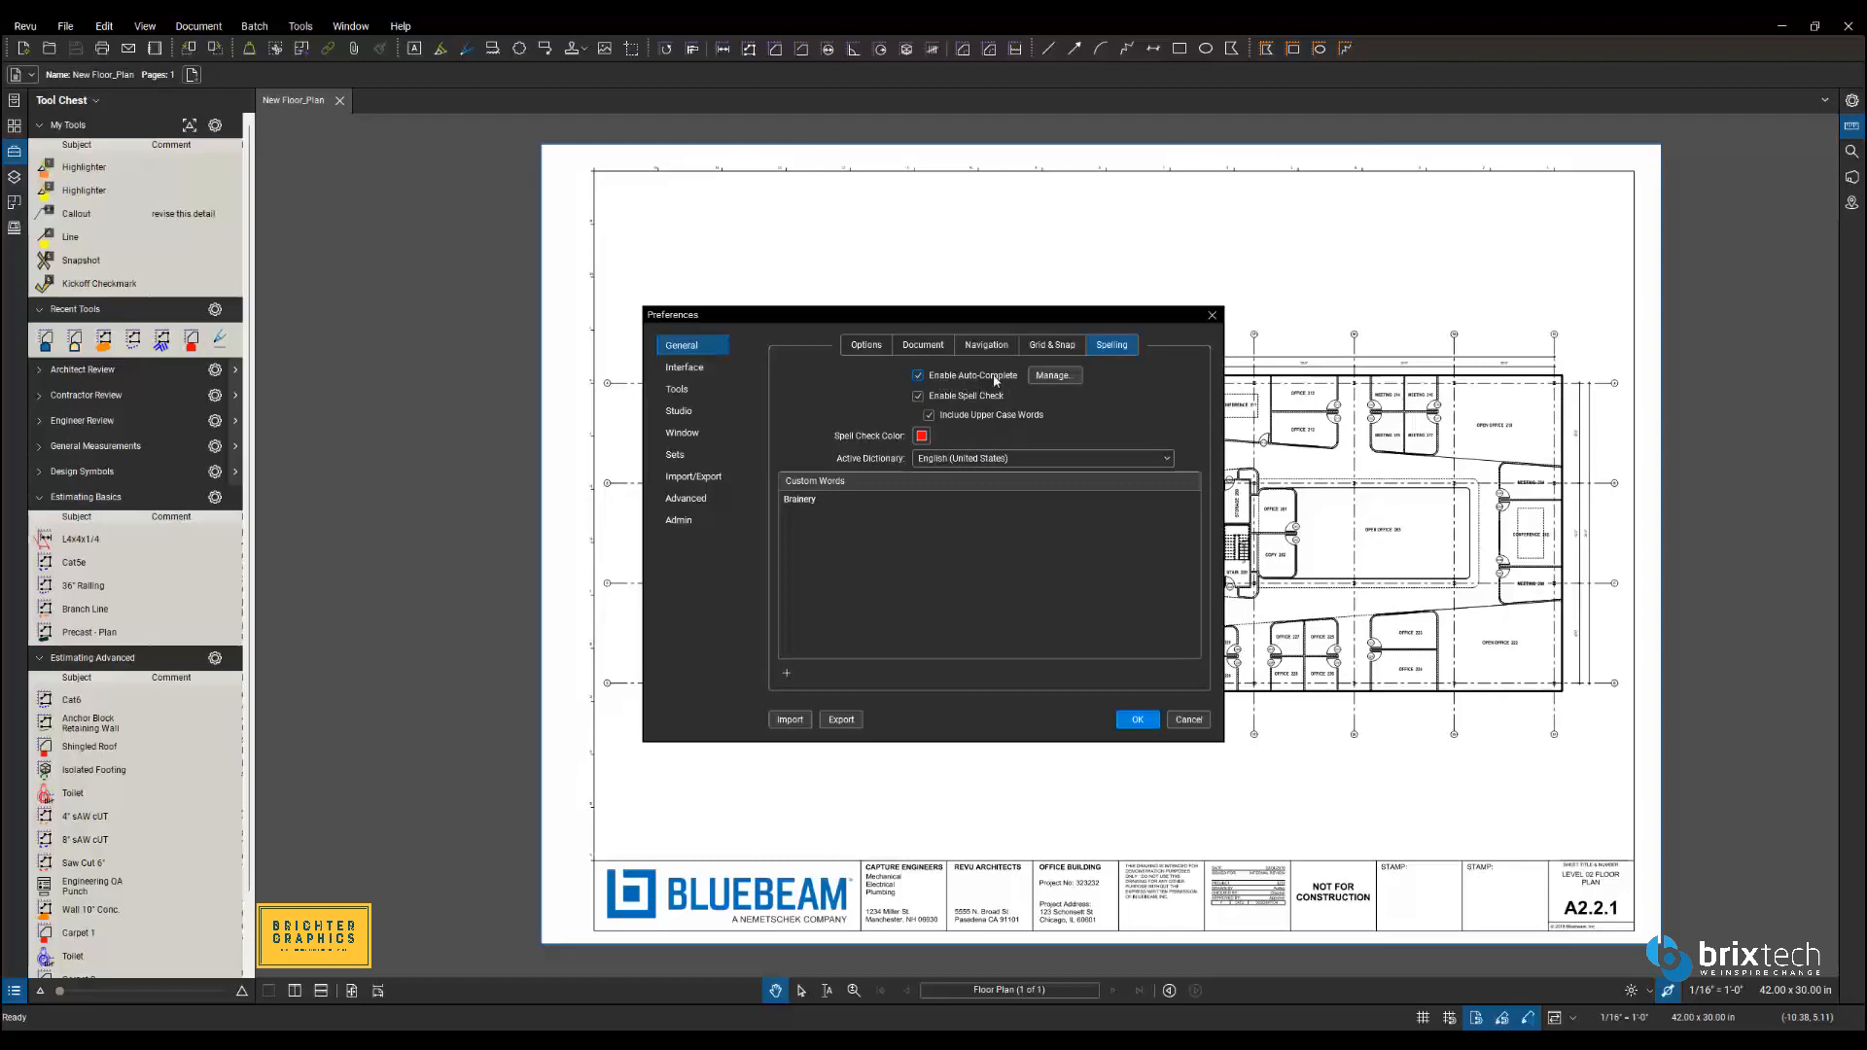
pyautogui.click(1055, 378)
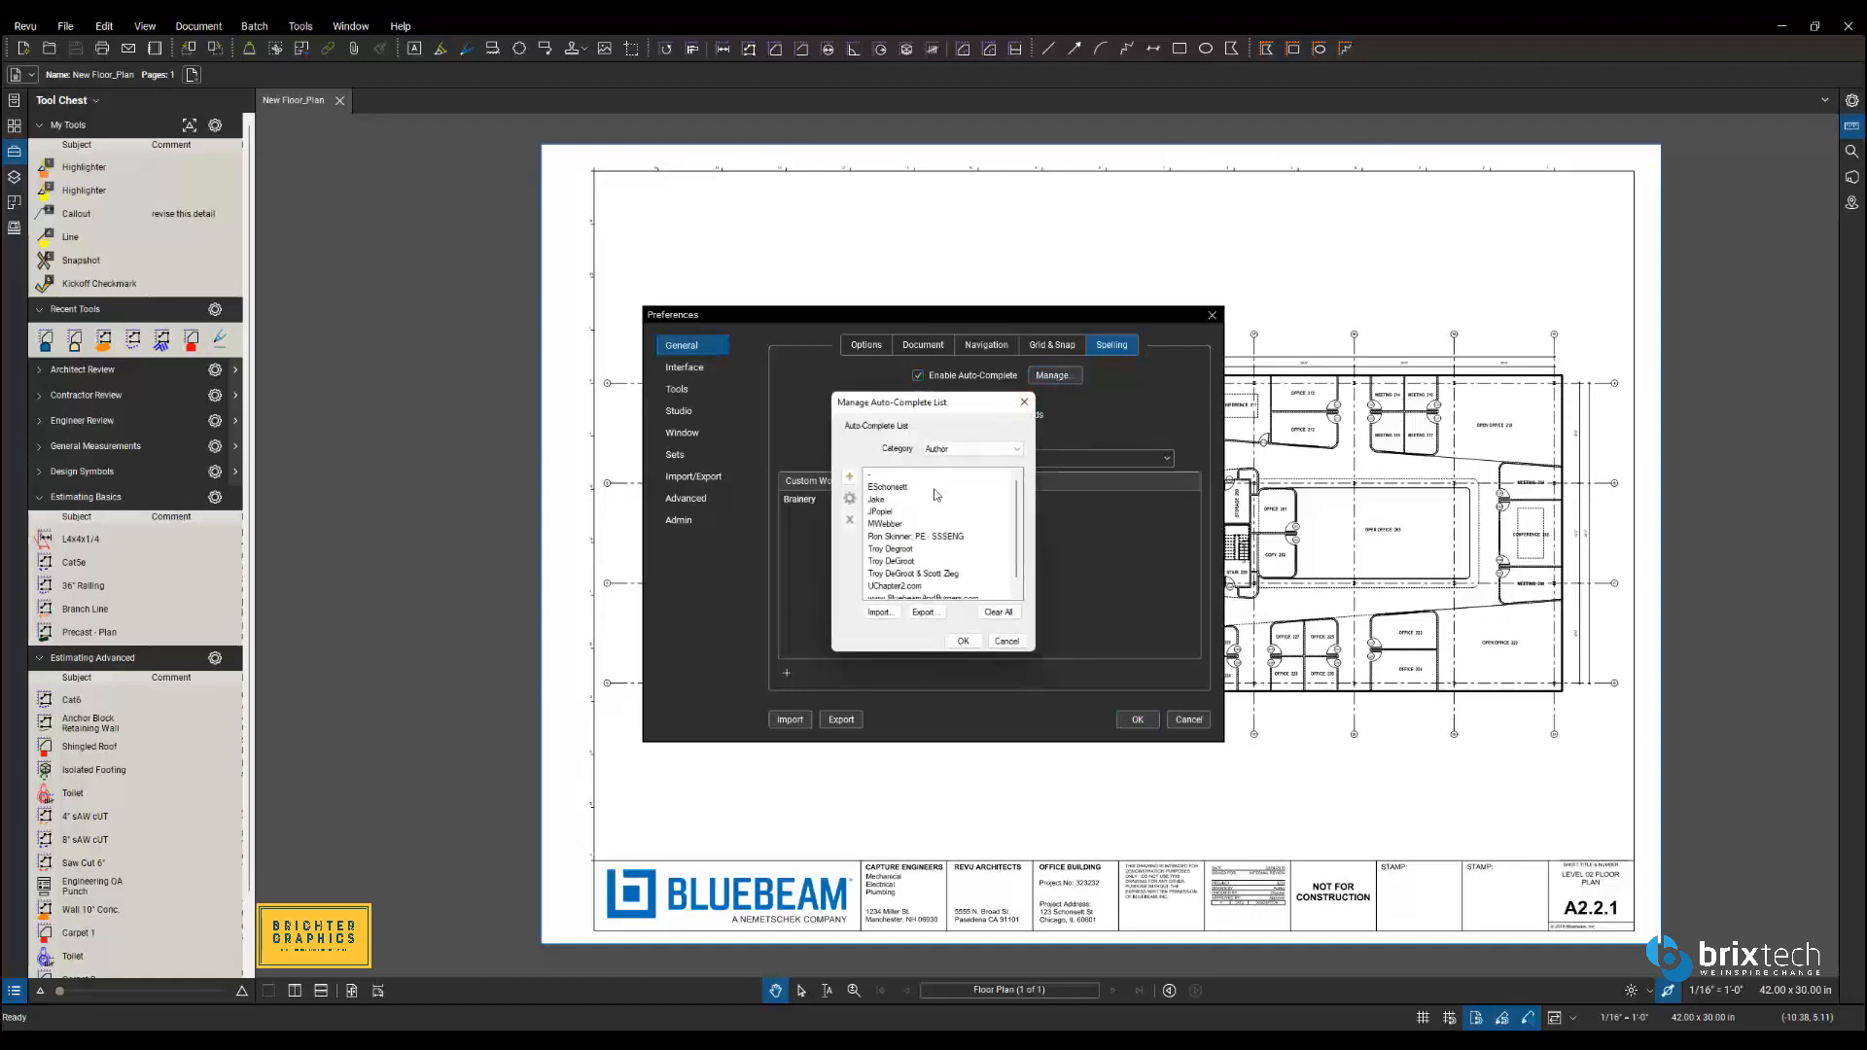
pyautogui.scroll(-1, 1020, 500)
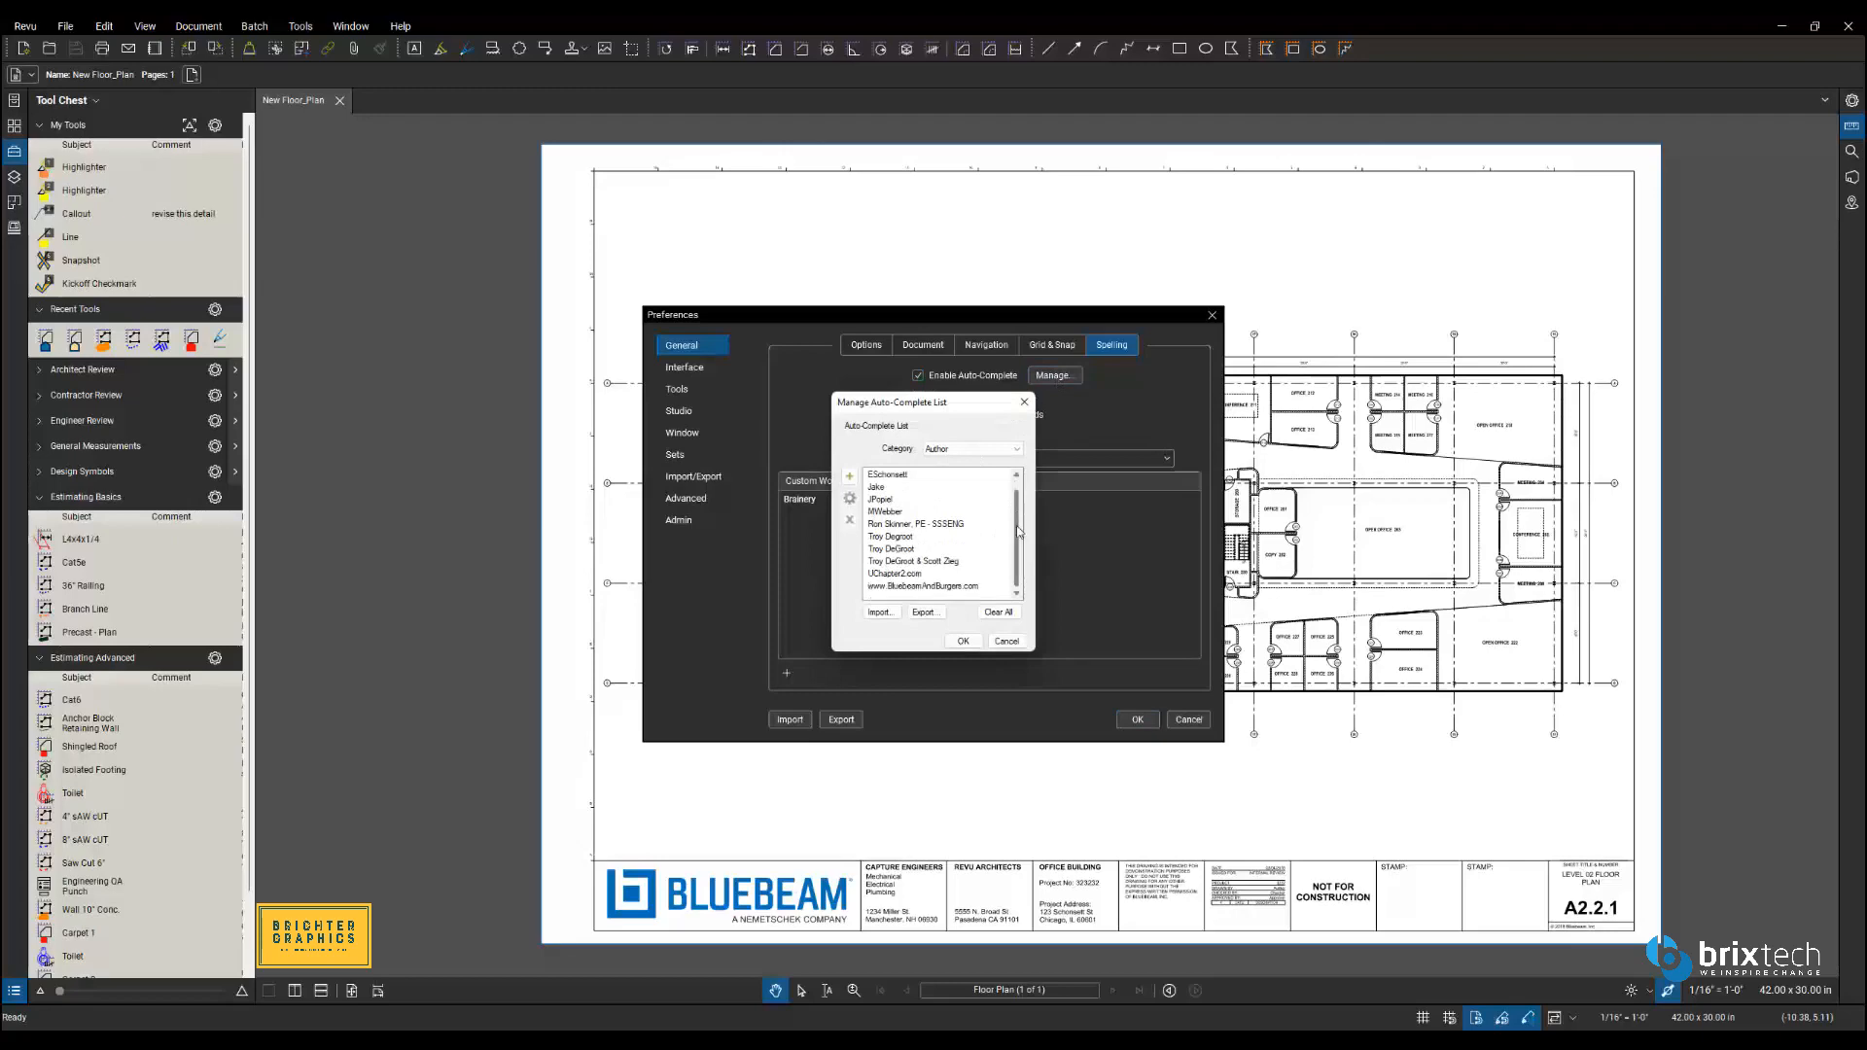
pyautogui.click(891, 541)
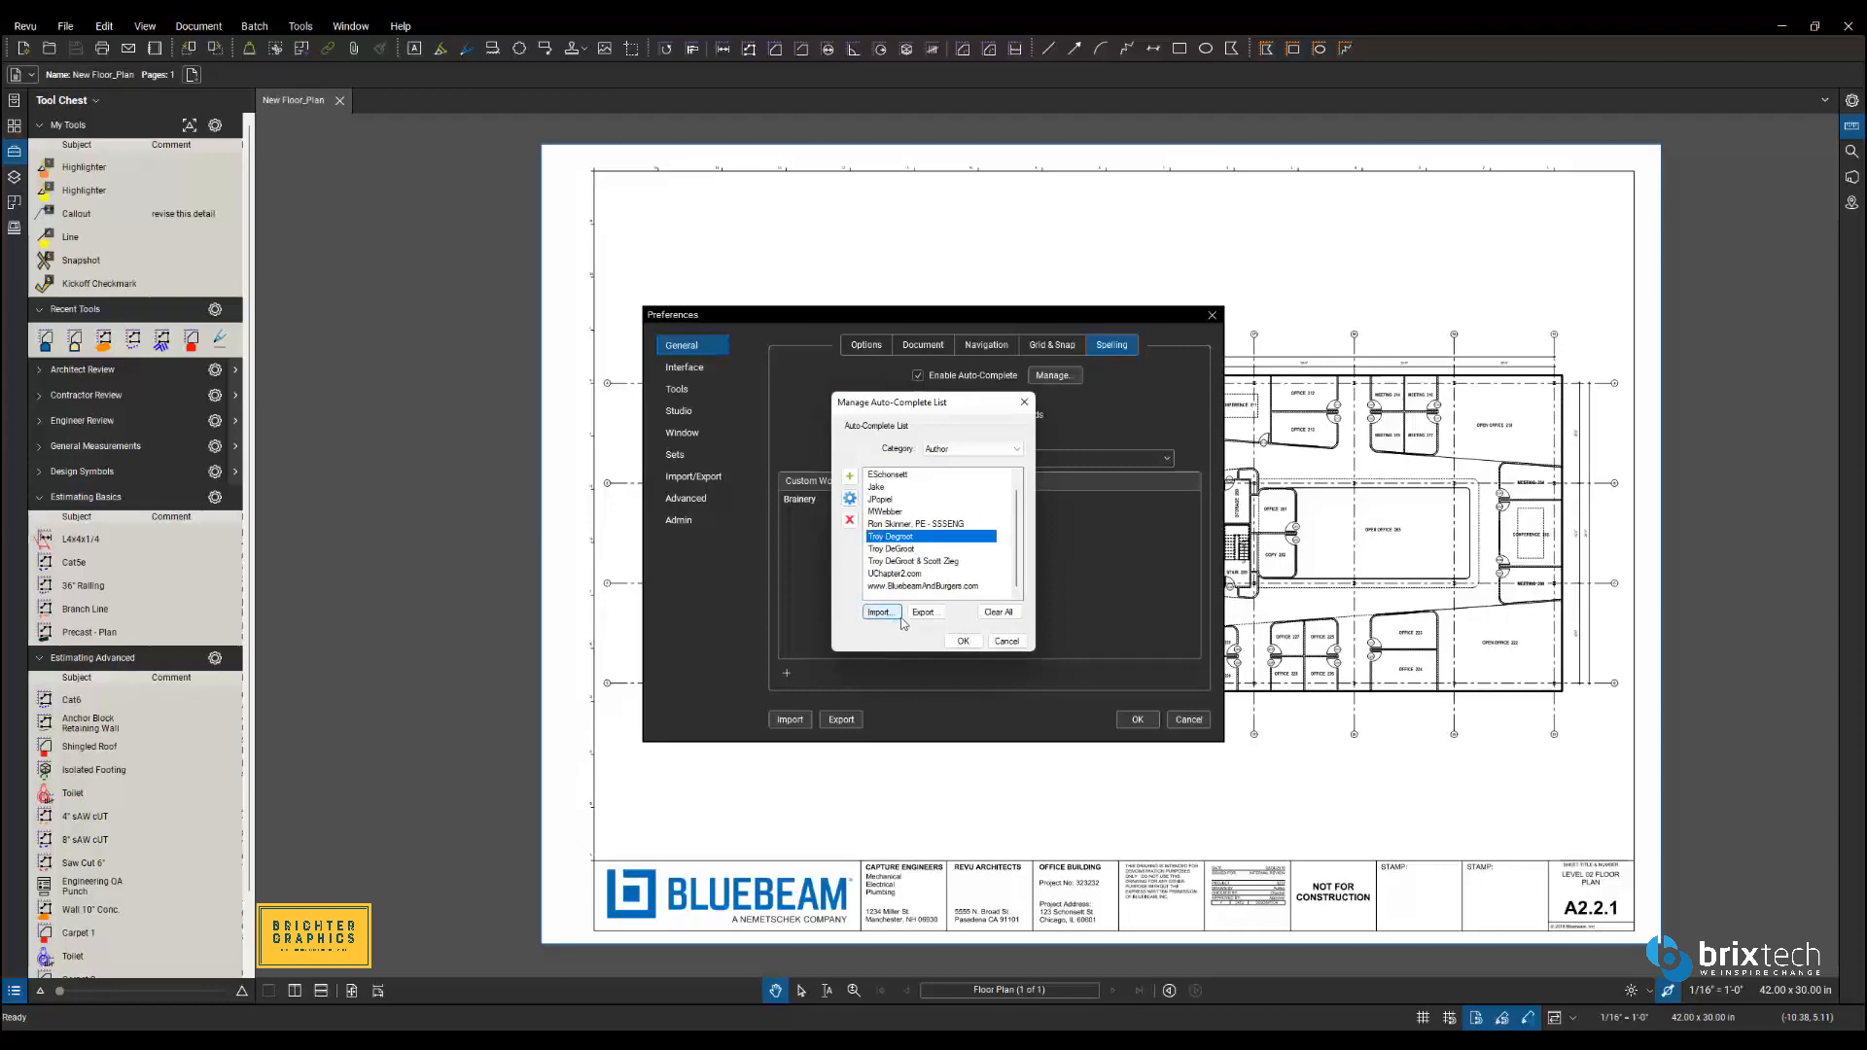
# Examine the Subject entries and the available categories of the auto-complete list, closing it without saving
pyautogui.click(1002, 450)
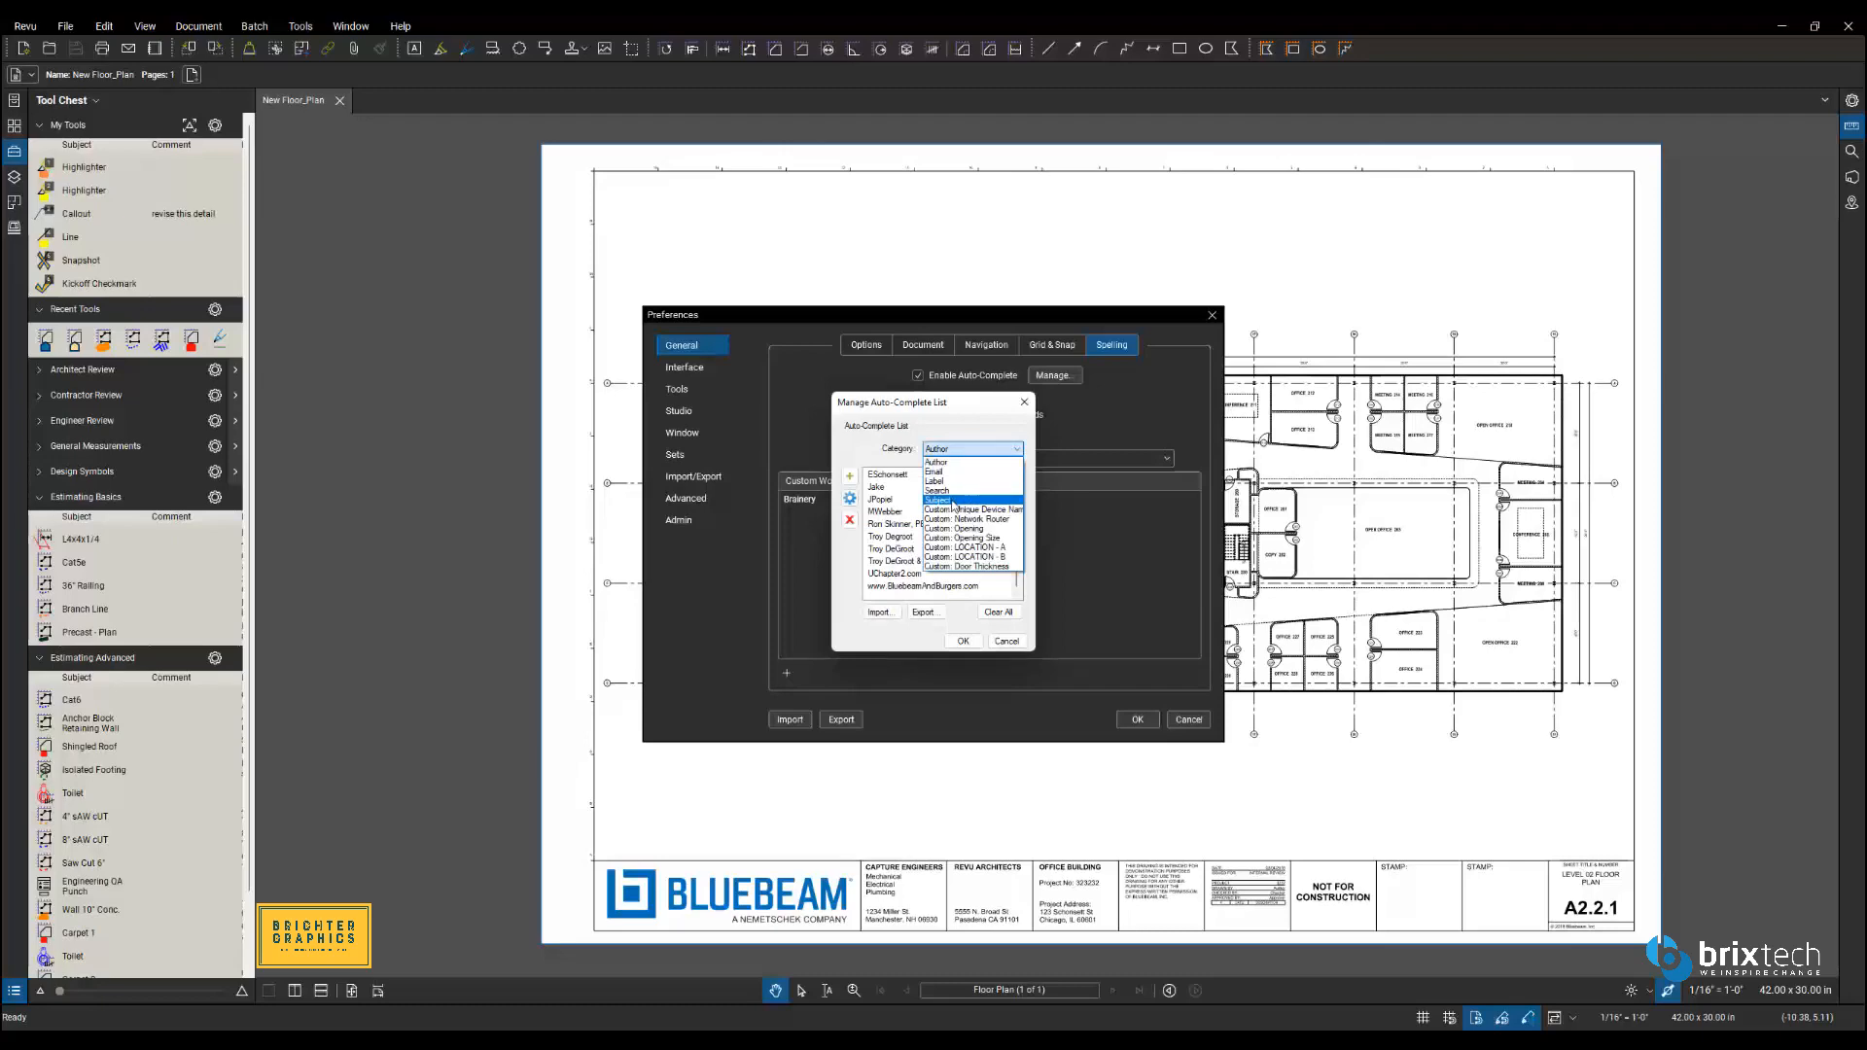
pyautogui.click(953, 502)
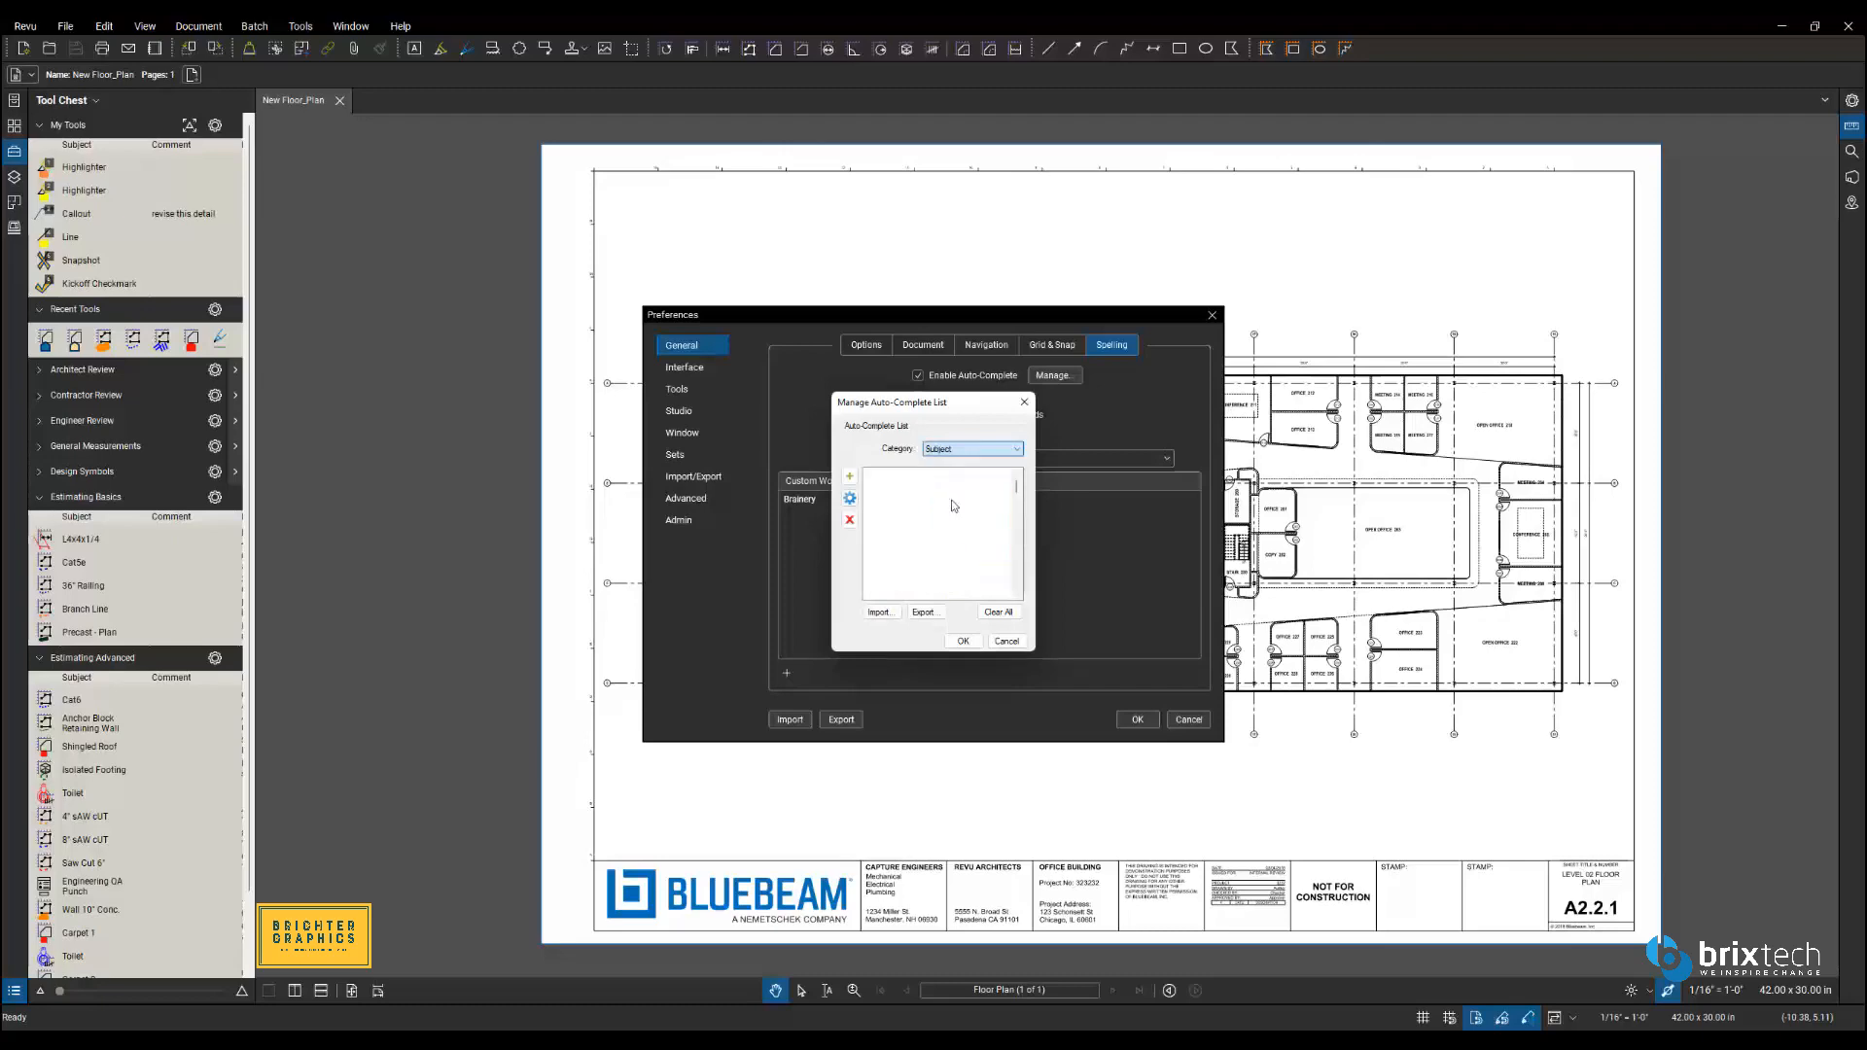
pyautogui.scroll(-8, 1017, 496)
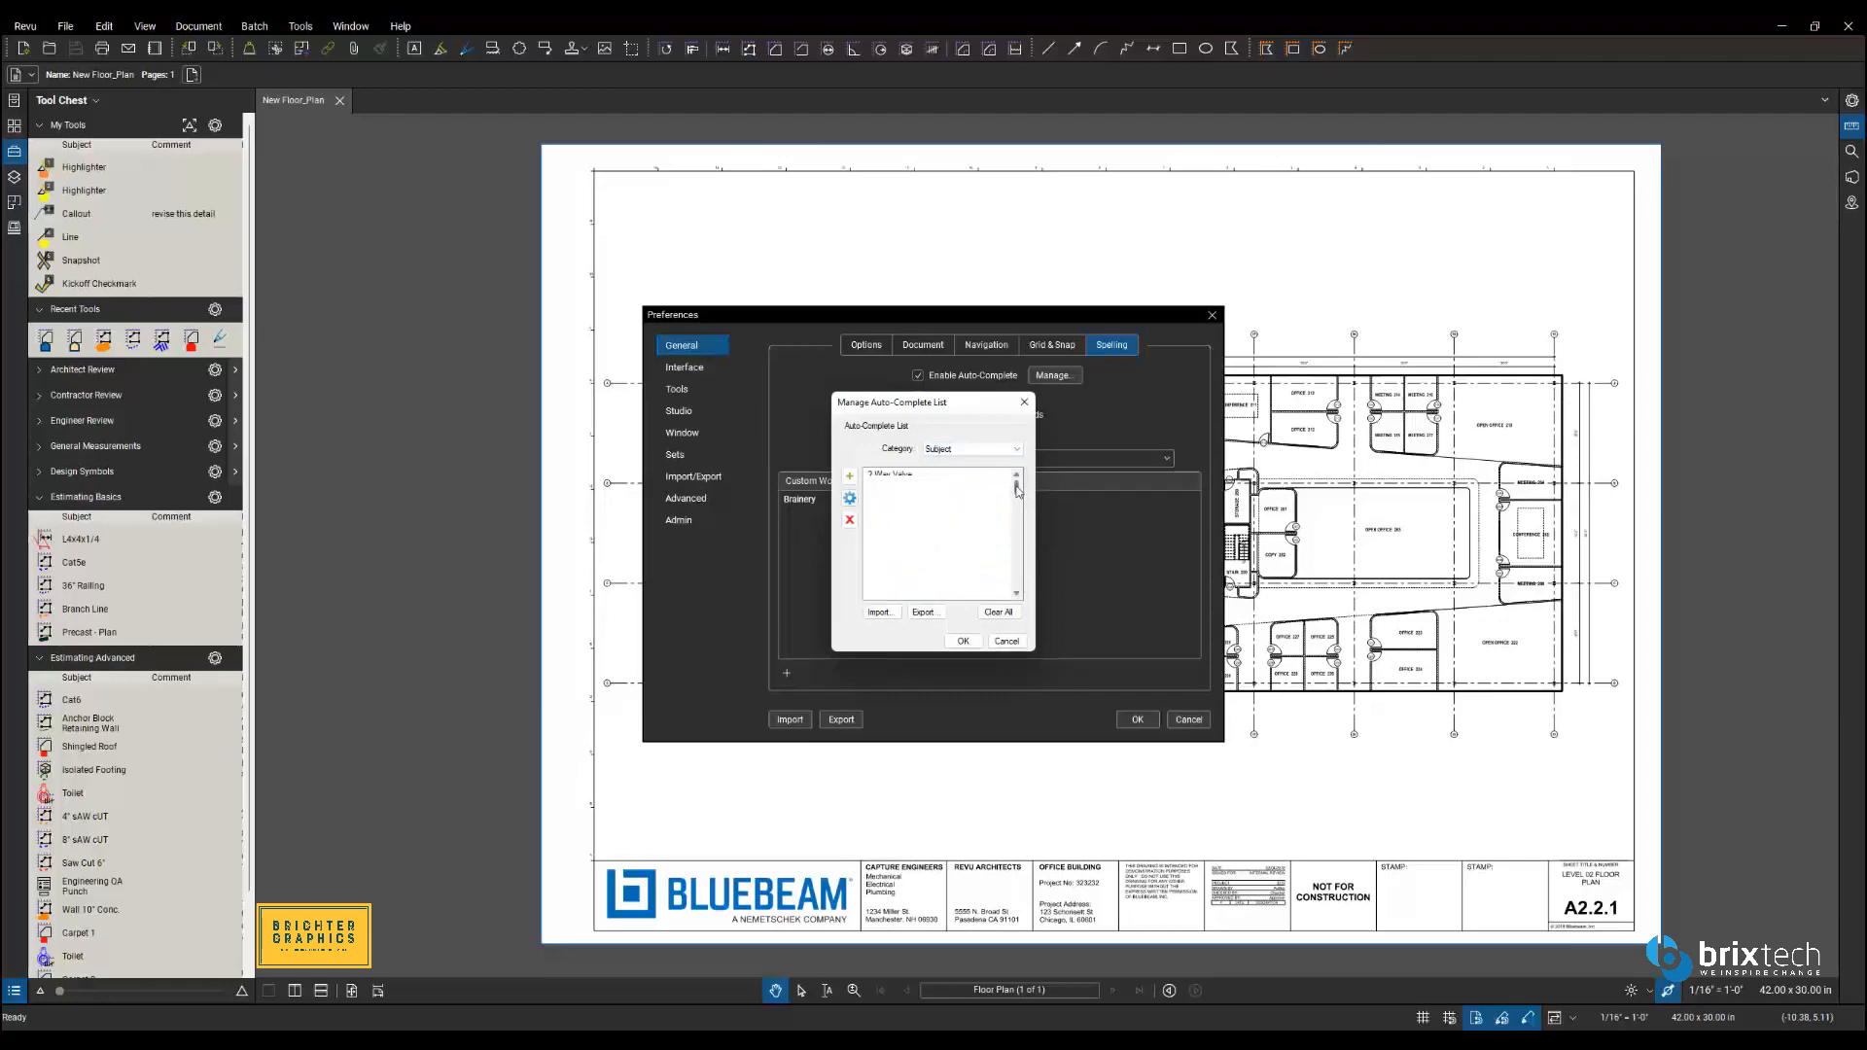
pyautogui.moveTo(1017, 496); pyautogui.dragTo(1017, 562)
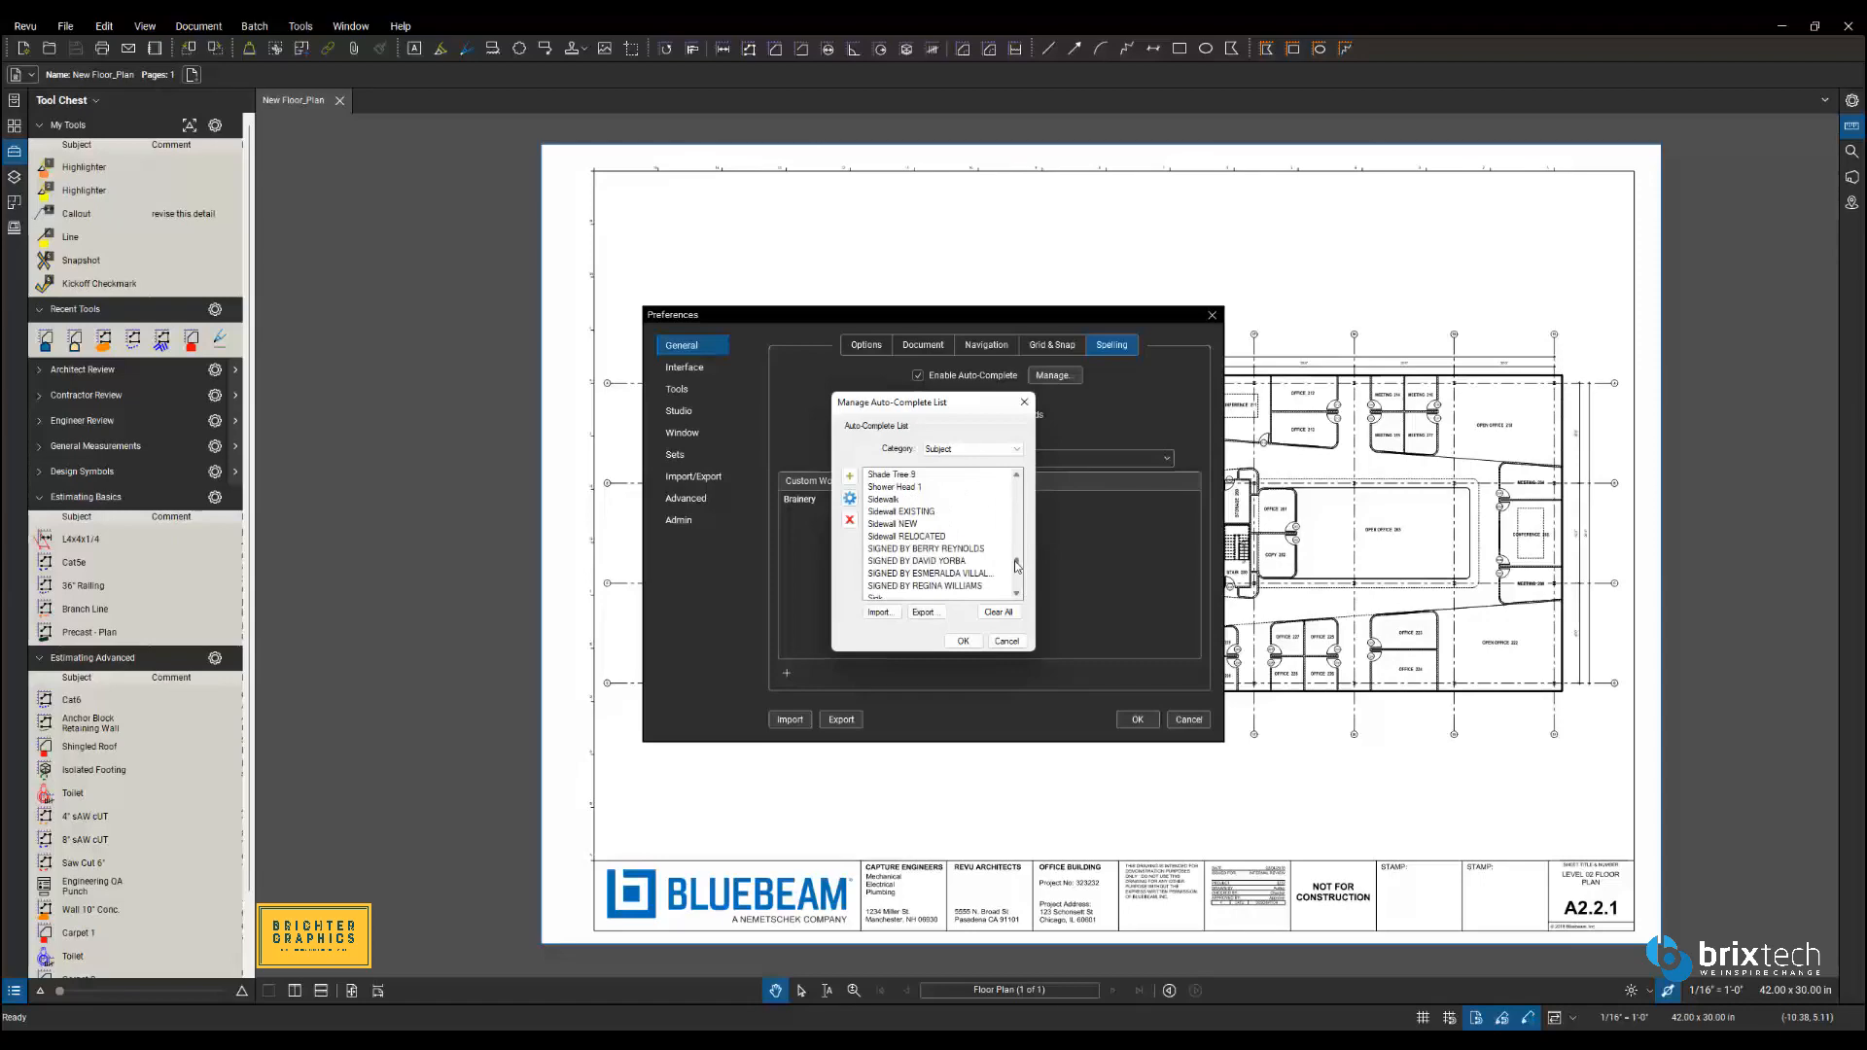
pyautogui.click(912, 537)
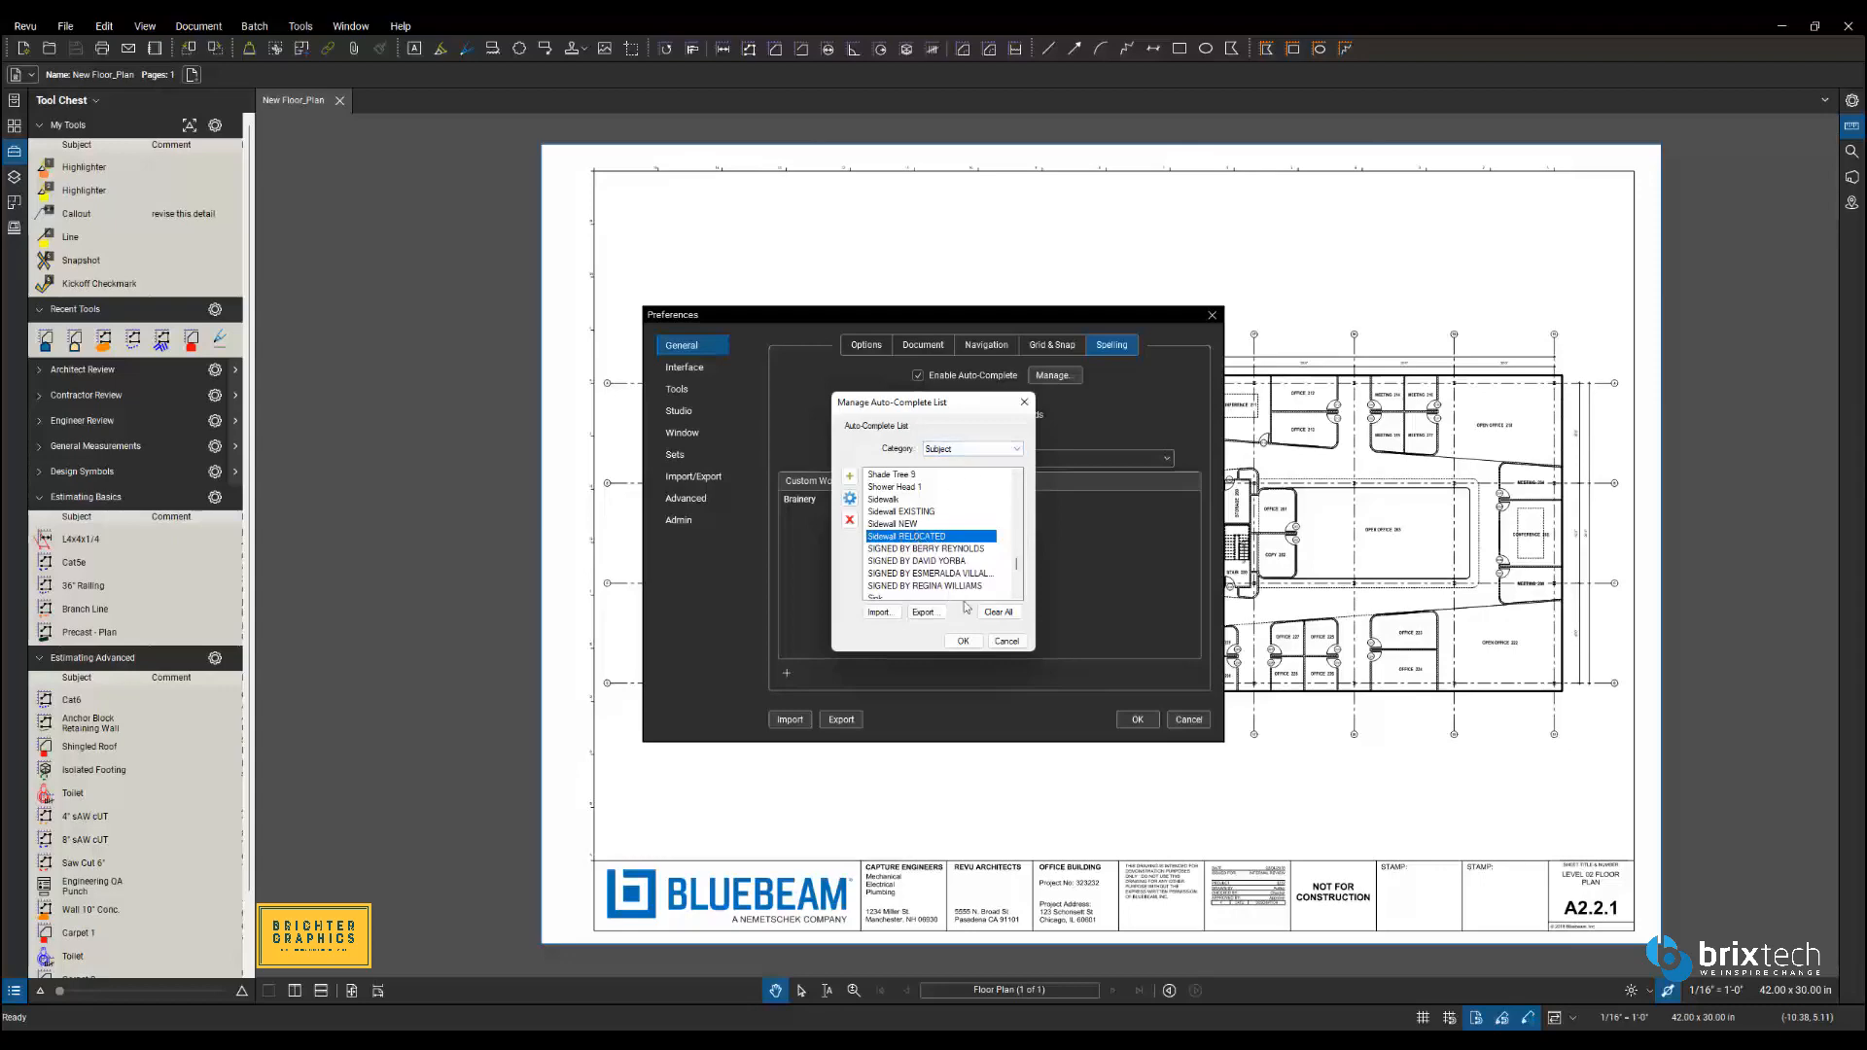
pyautogui.click(1018, 451)
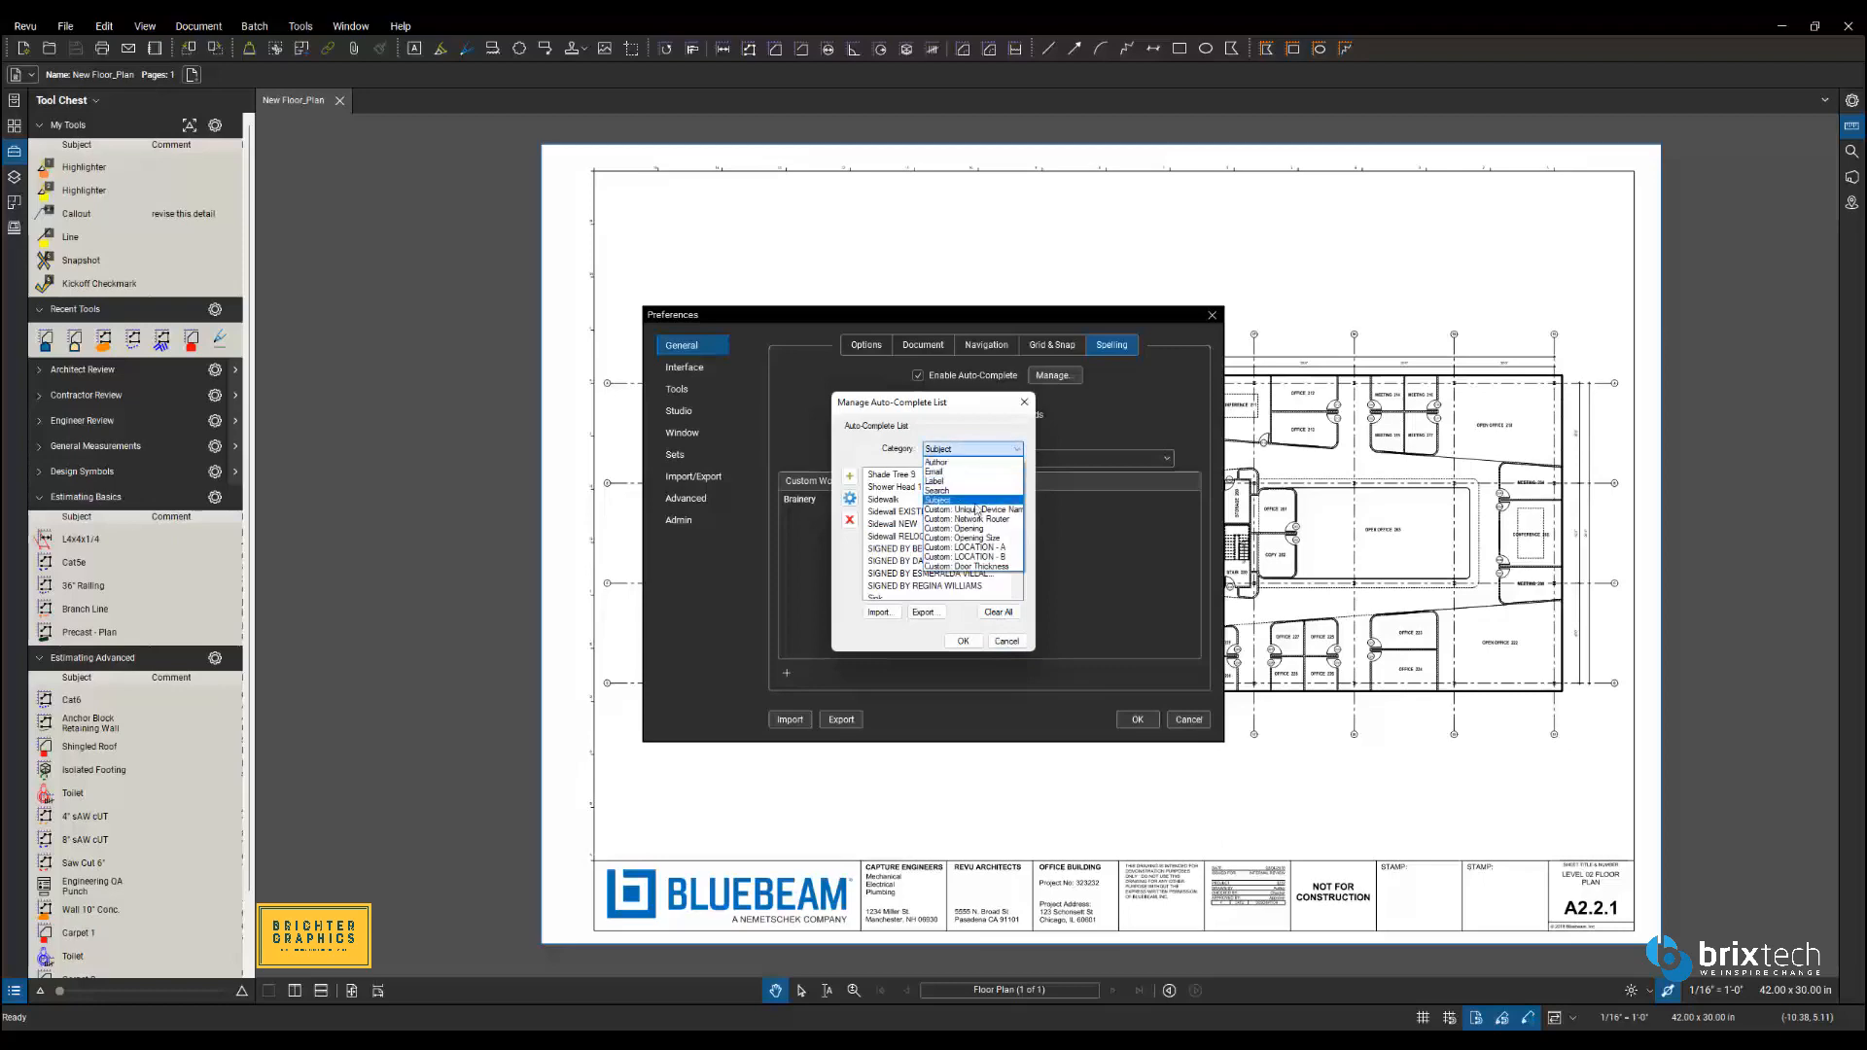
pyautogui.click(1004, 439)
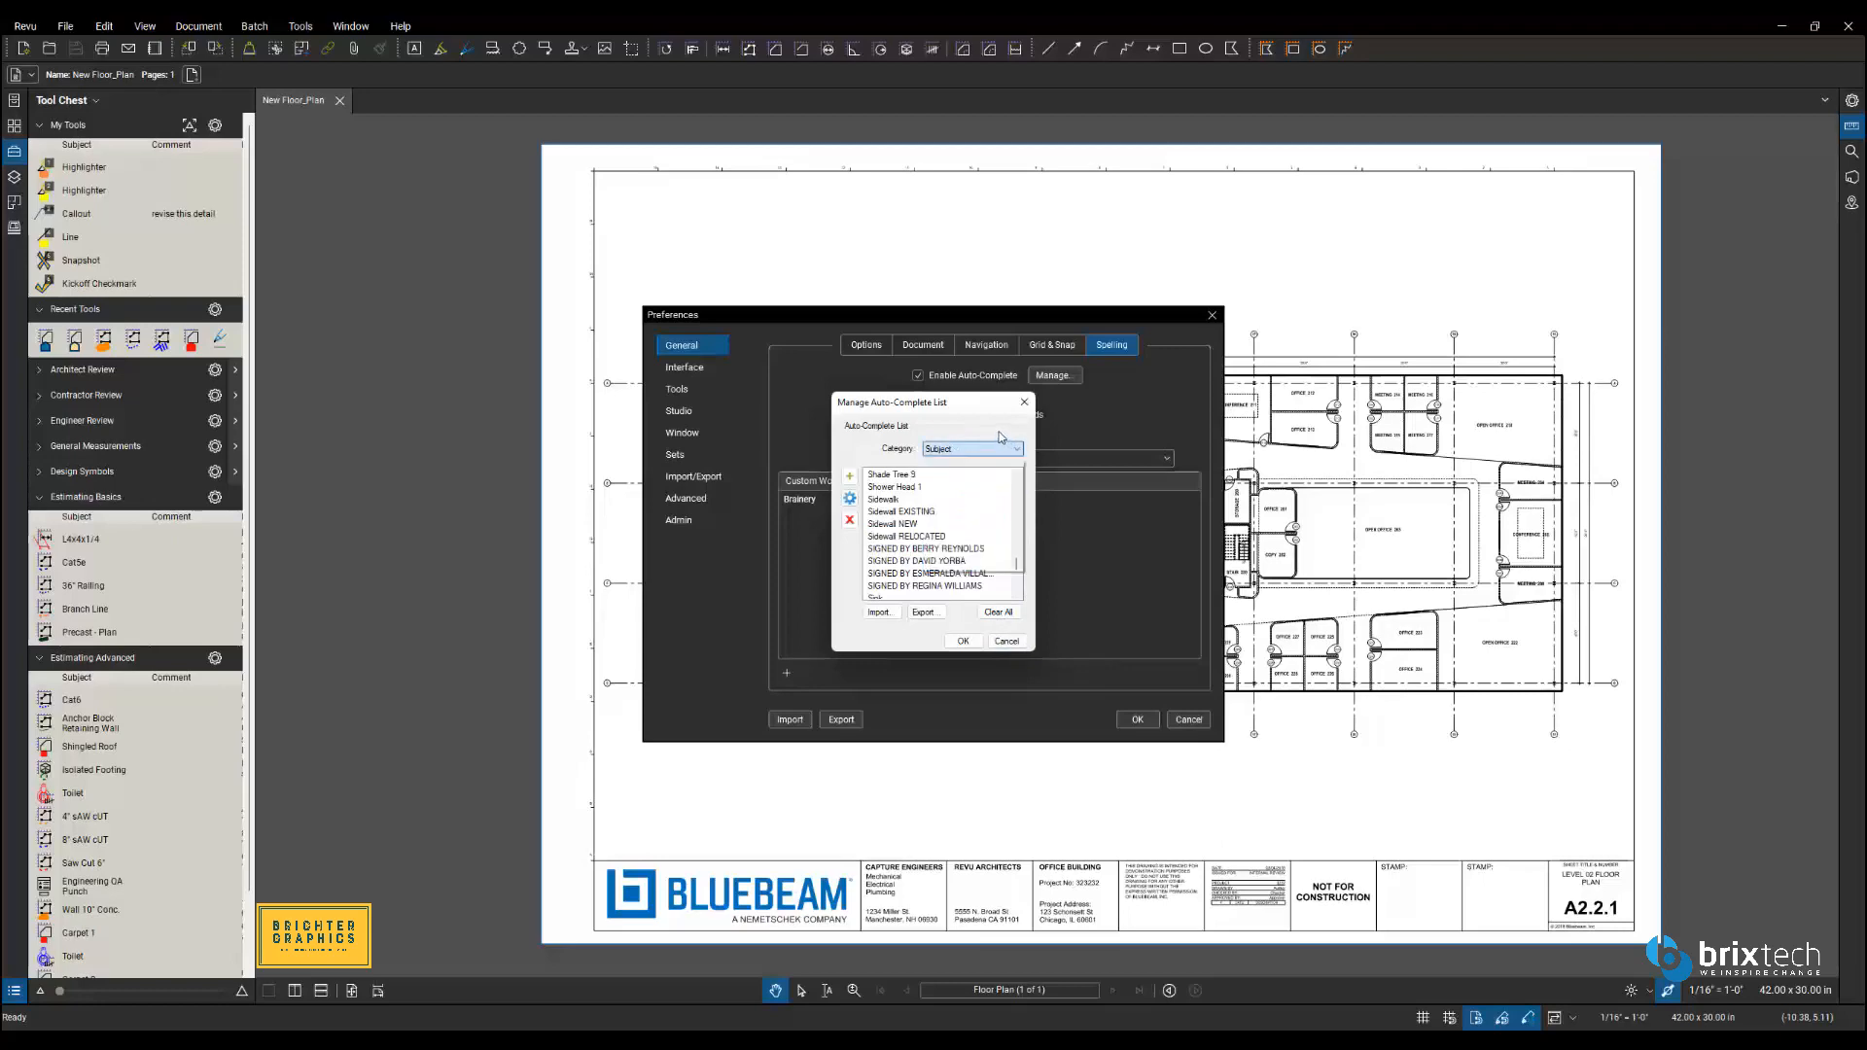
pyautogui.click(1007, 642)
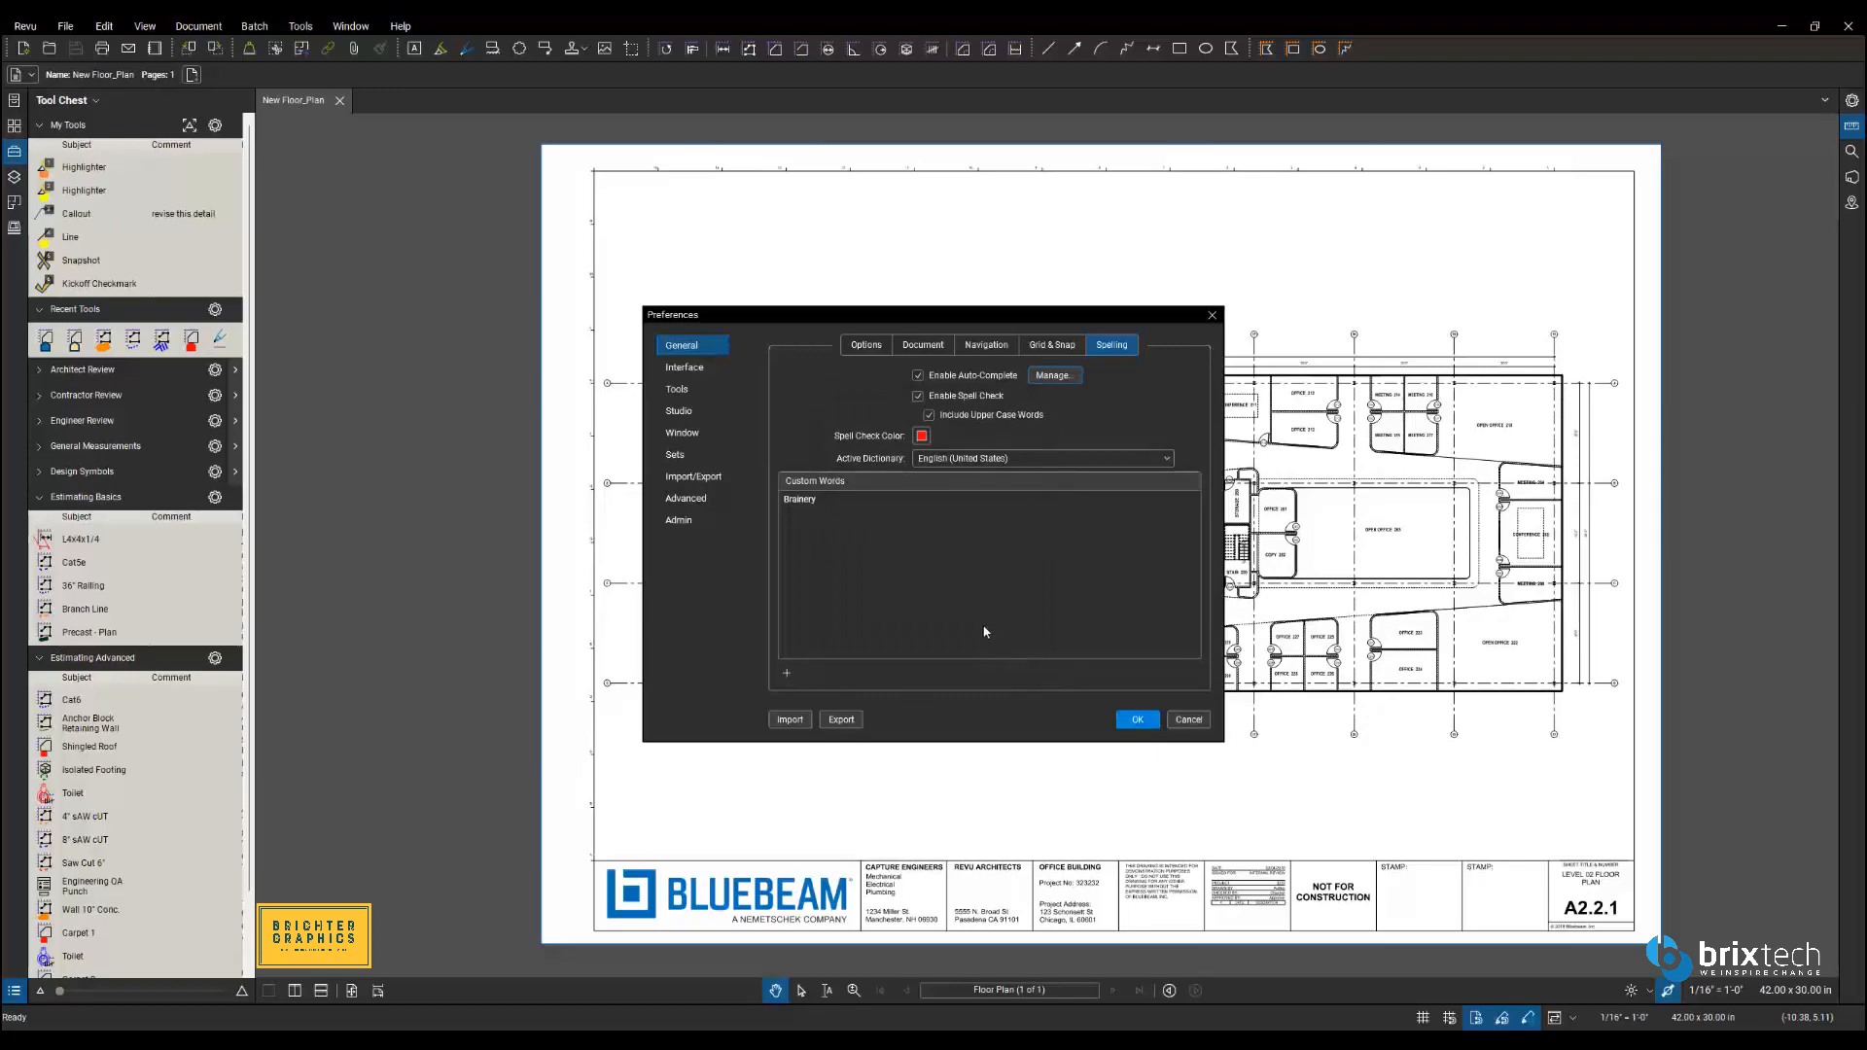
# Review the general options, interface file access and tool markup preferences, and accept the preferences
pyautogui.click(866, 353)
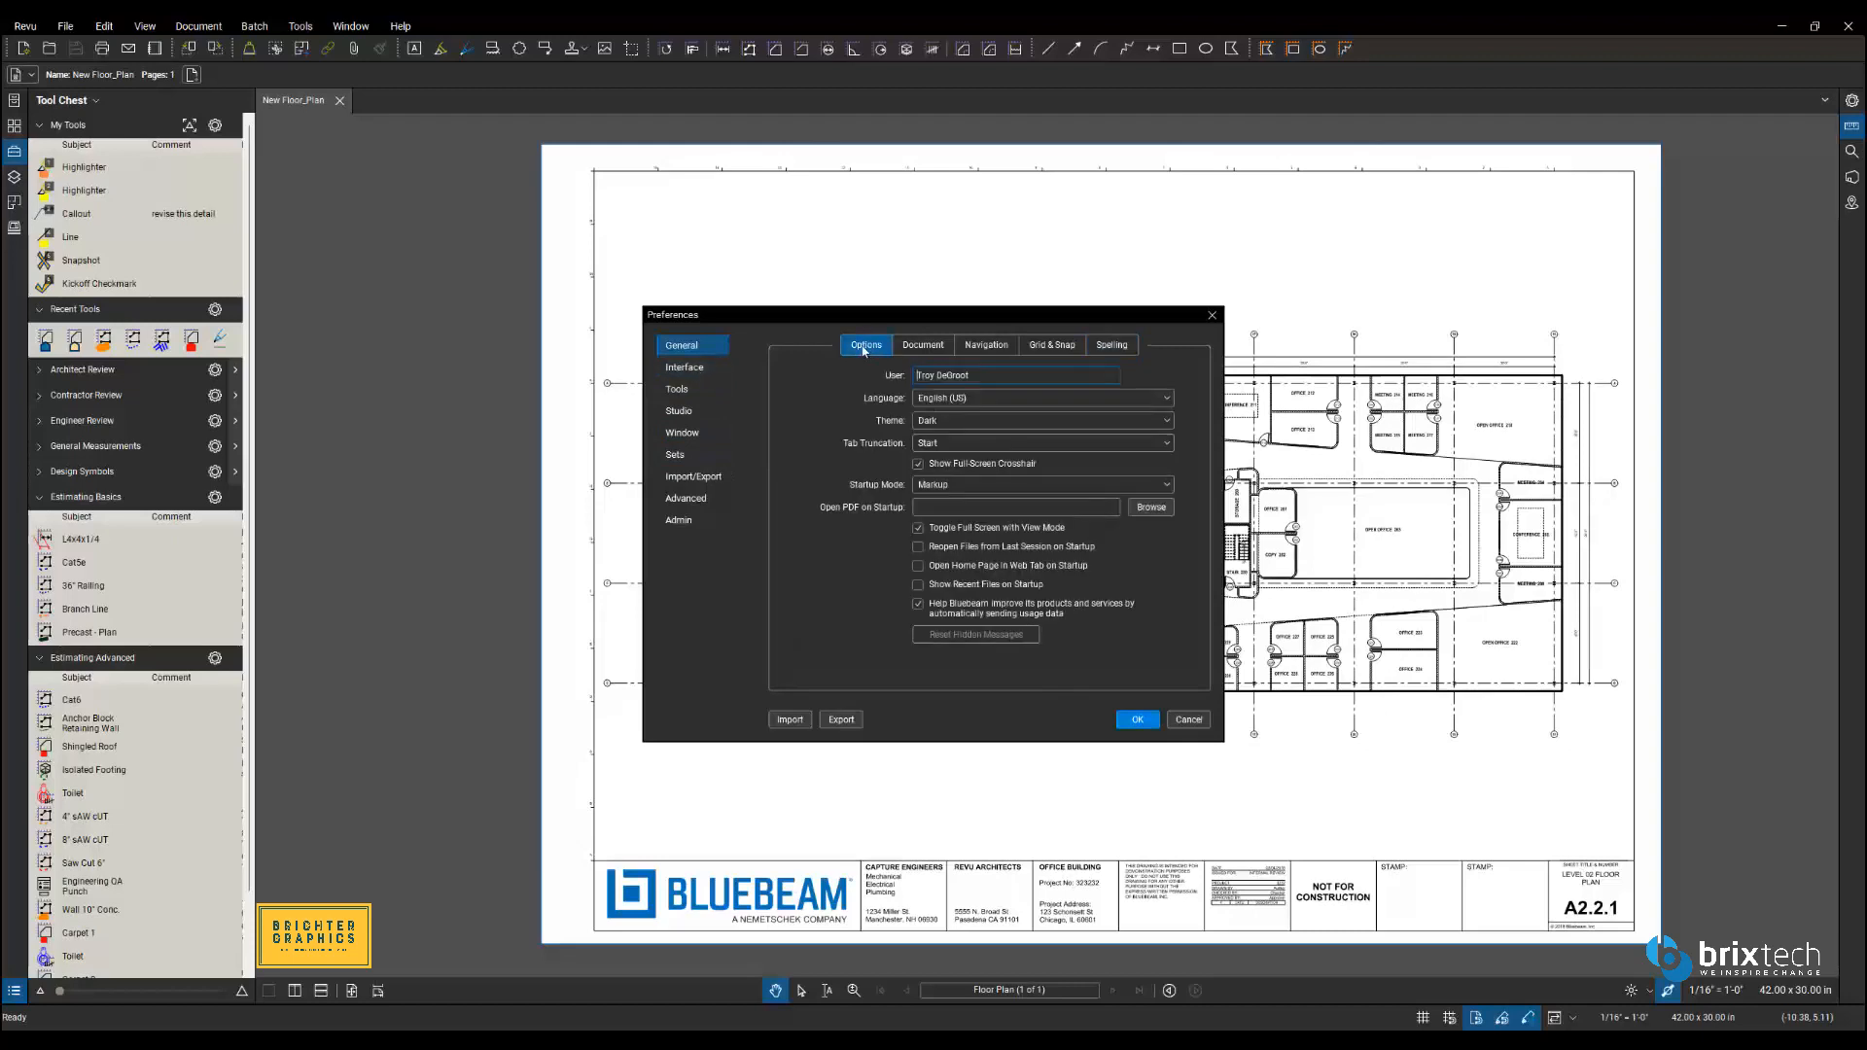
pyautogui.click(691, 373)
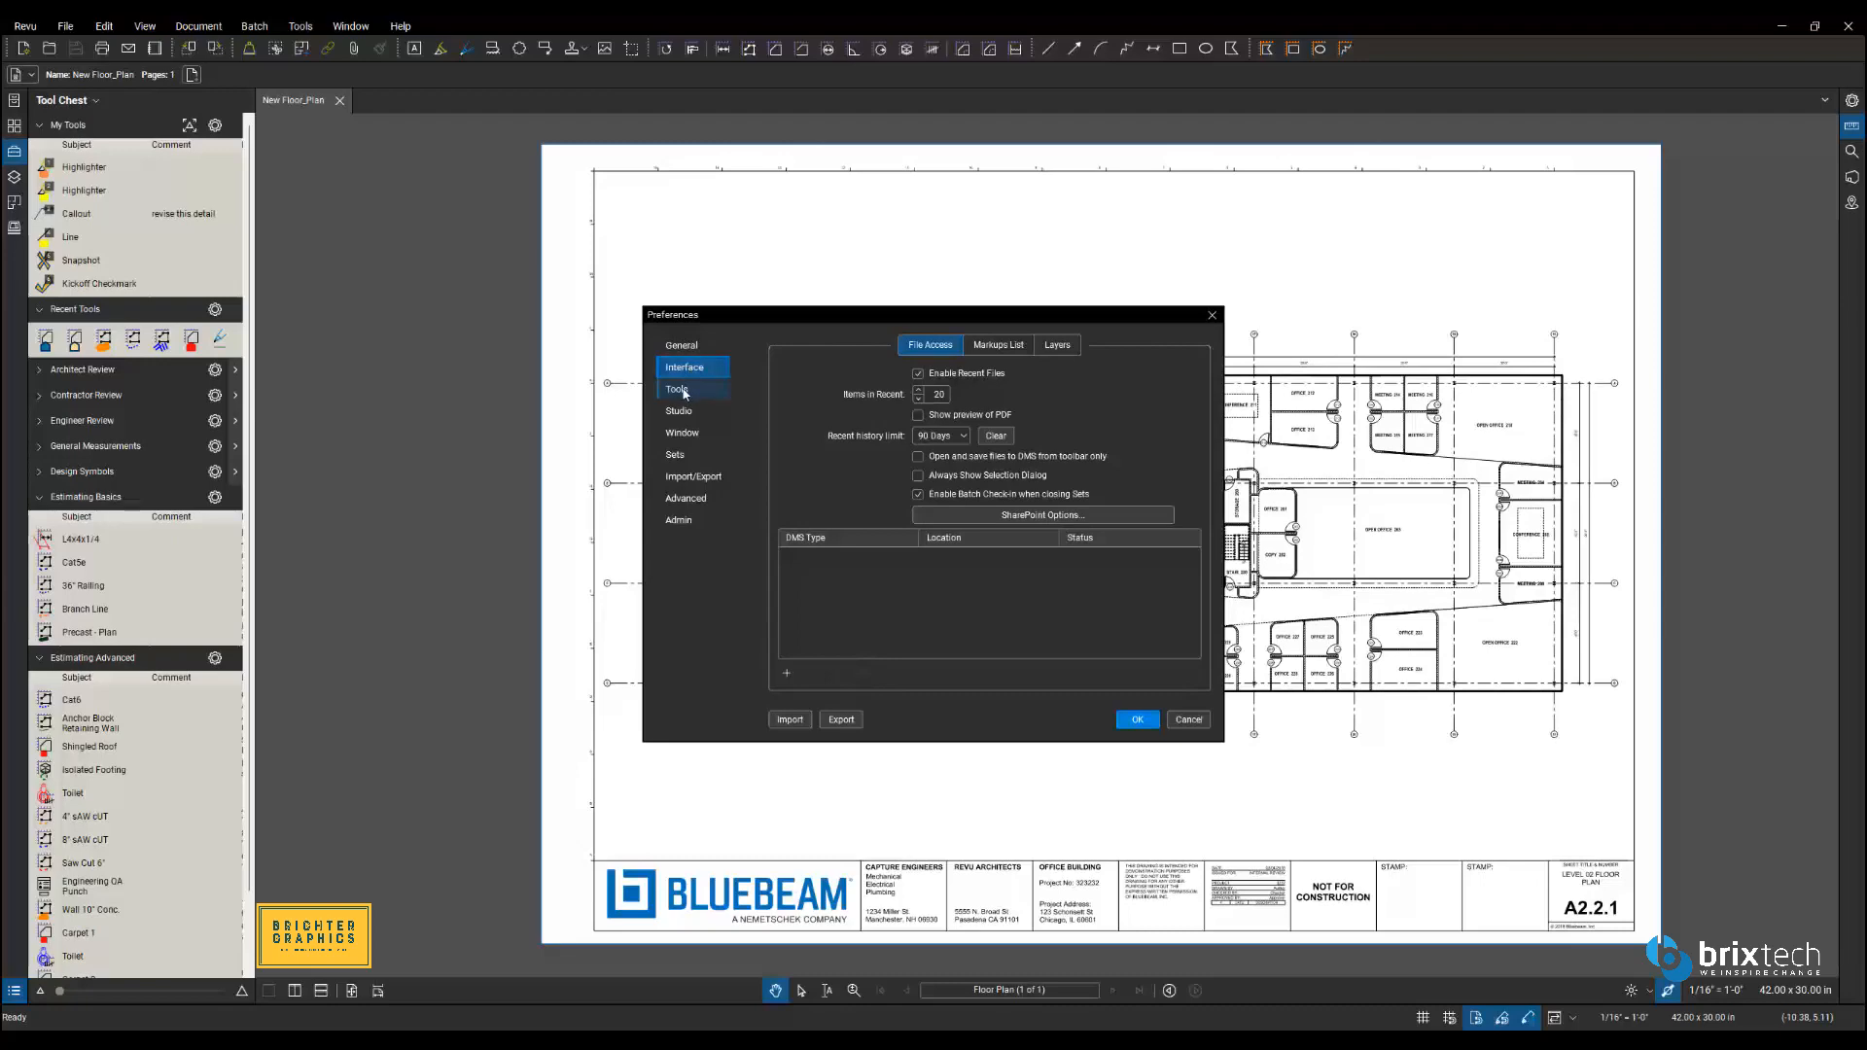
pyautogui.click(678, 390)
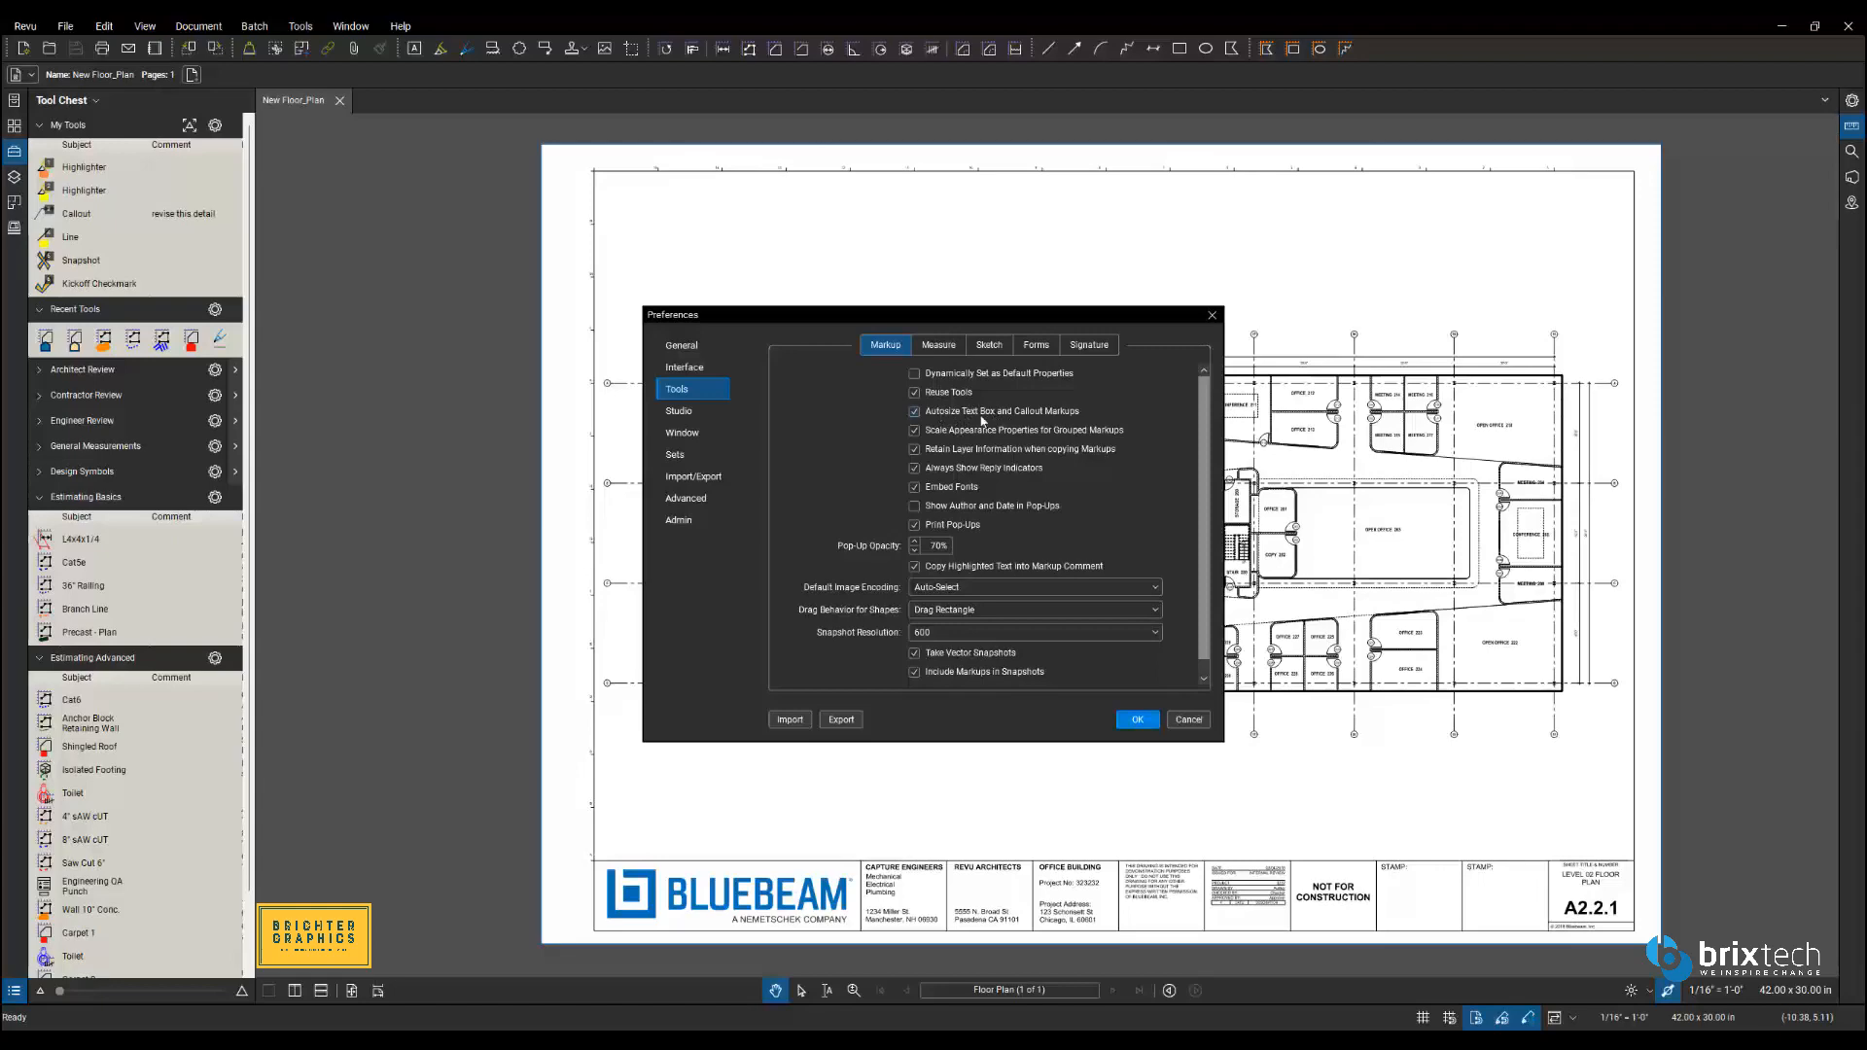
pyautogui.click(1135, 720)
# Add a text box reading "This is a text box" in the blank area above the floor plan, discarding the second box started below it
pyautogui.scroll(3, 708, 212)
pyautogui.scroll(2, 737, 312)
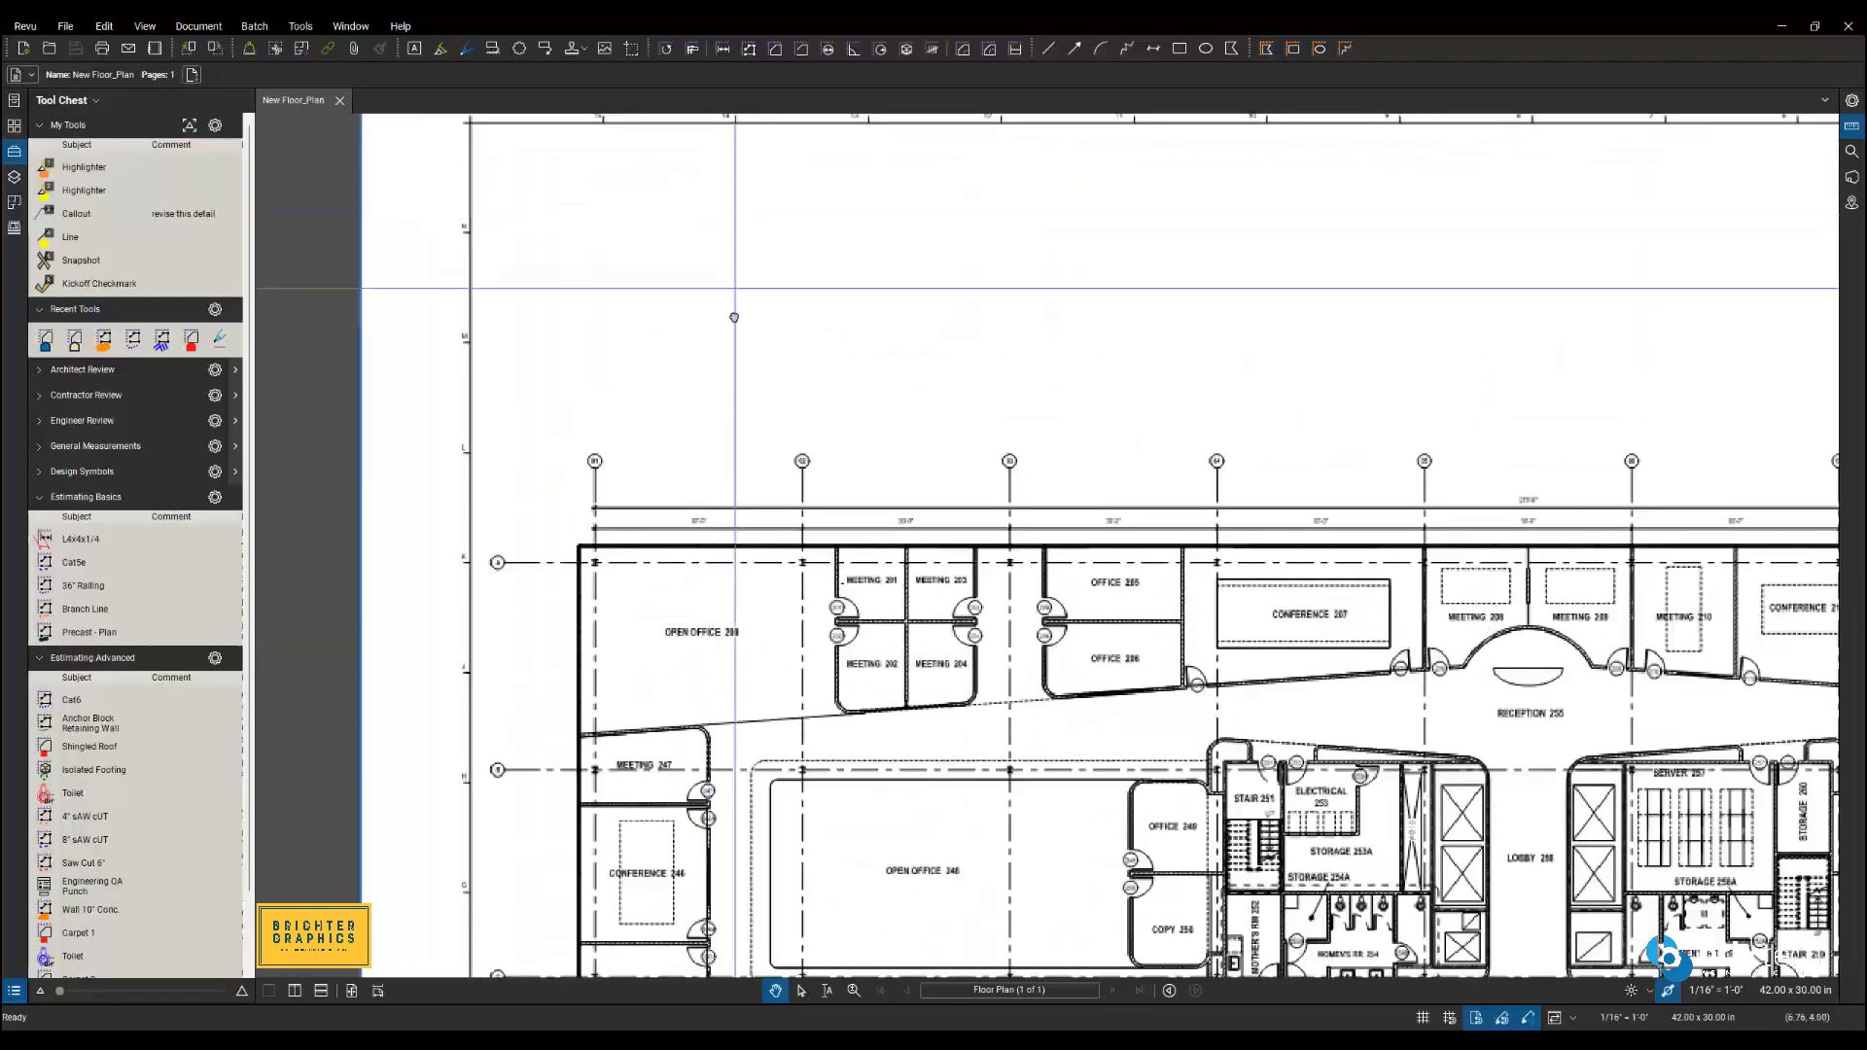
pyautogui.press('t')
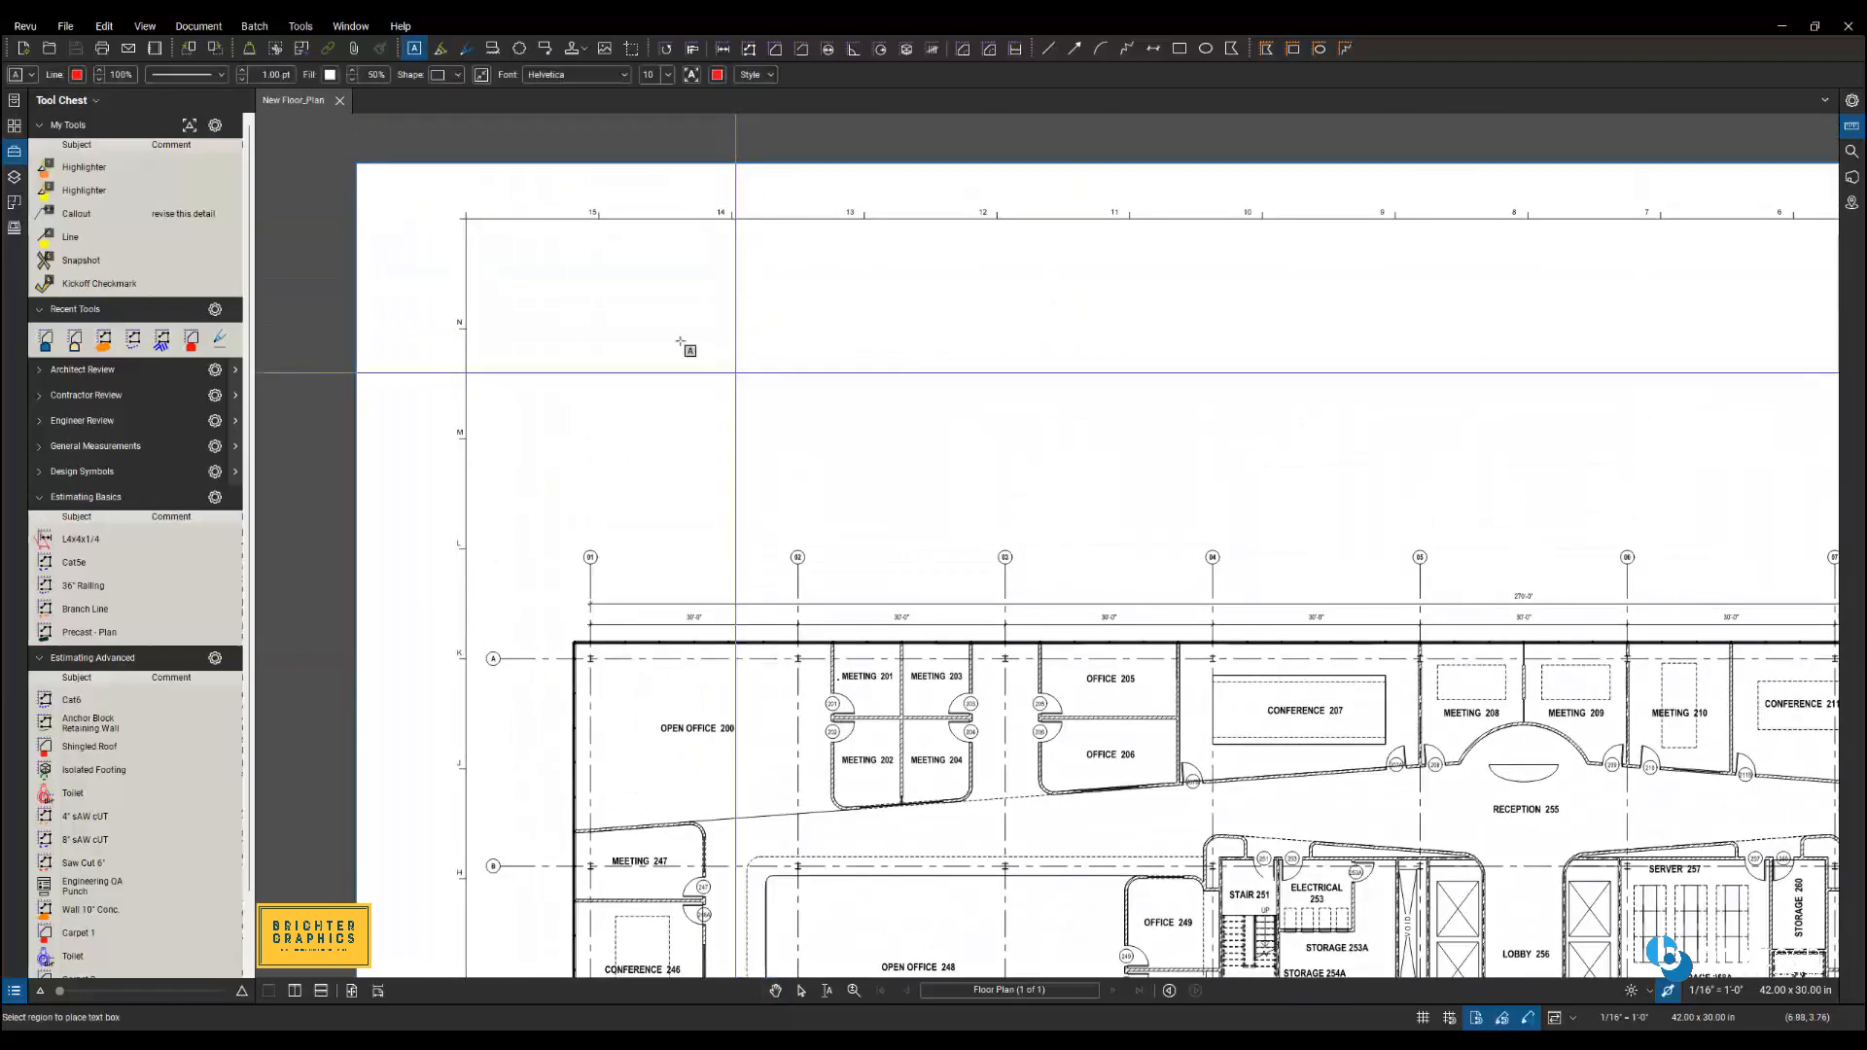
pyautogui.moveTo(622, 321); pyautogui.dragTo(902, 424)
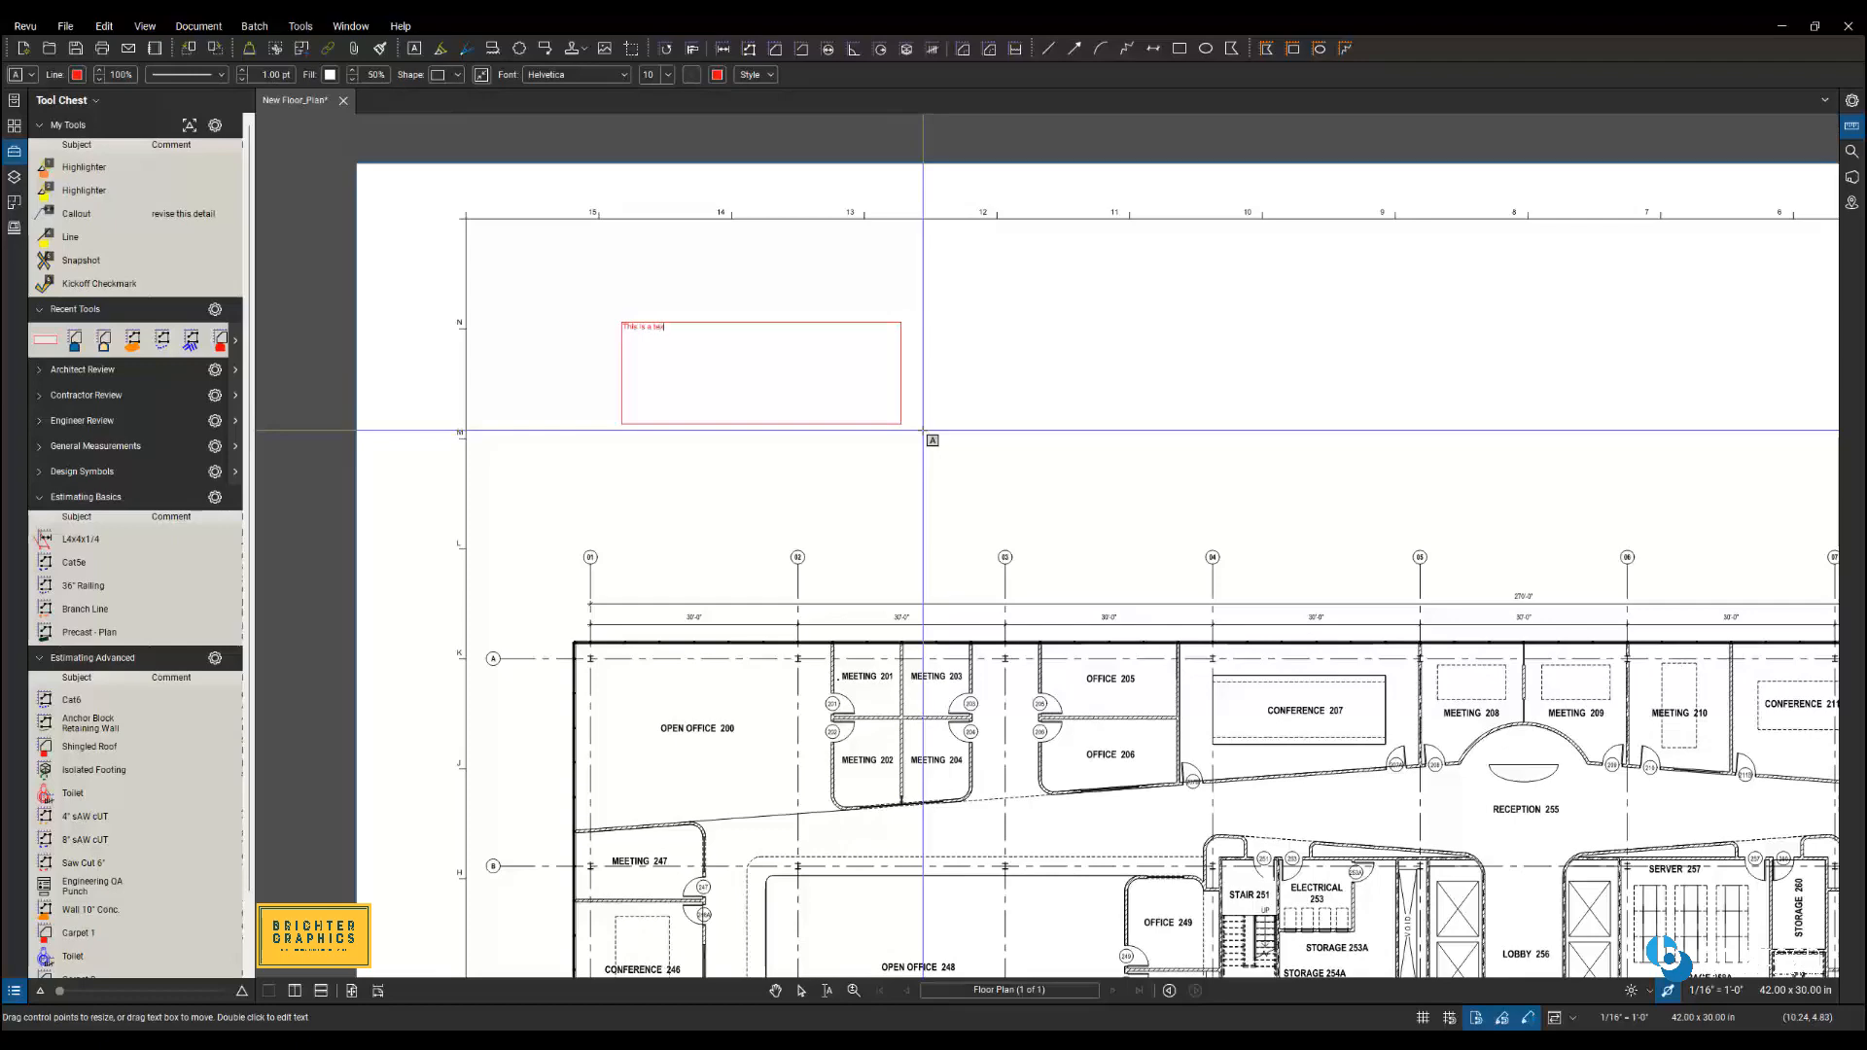
pyautogui.write('This is a text box')
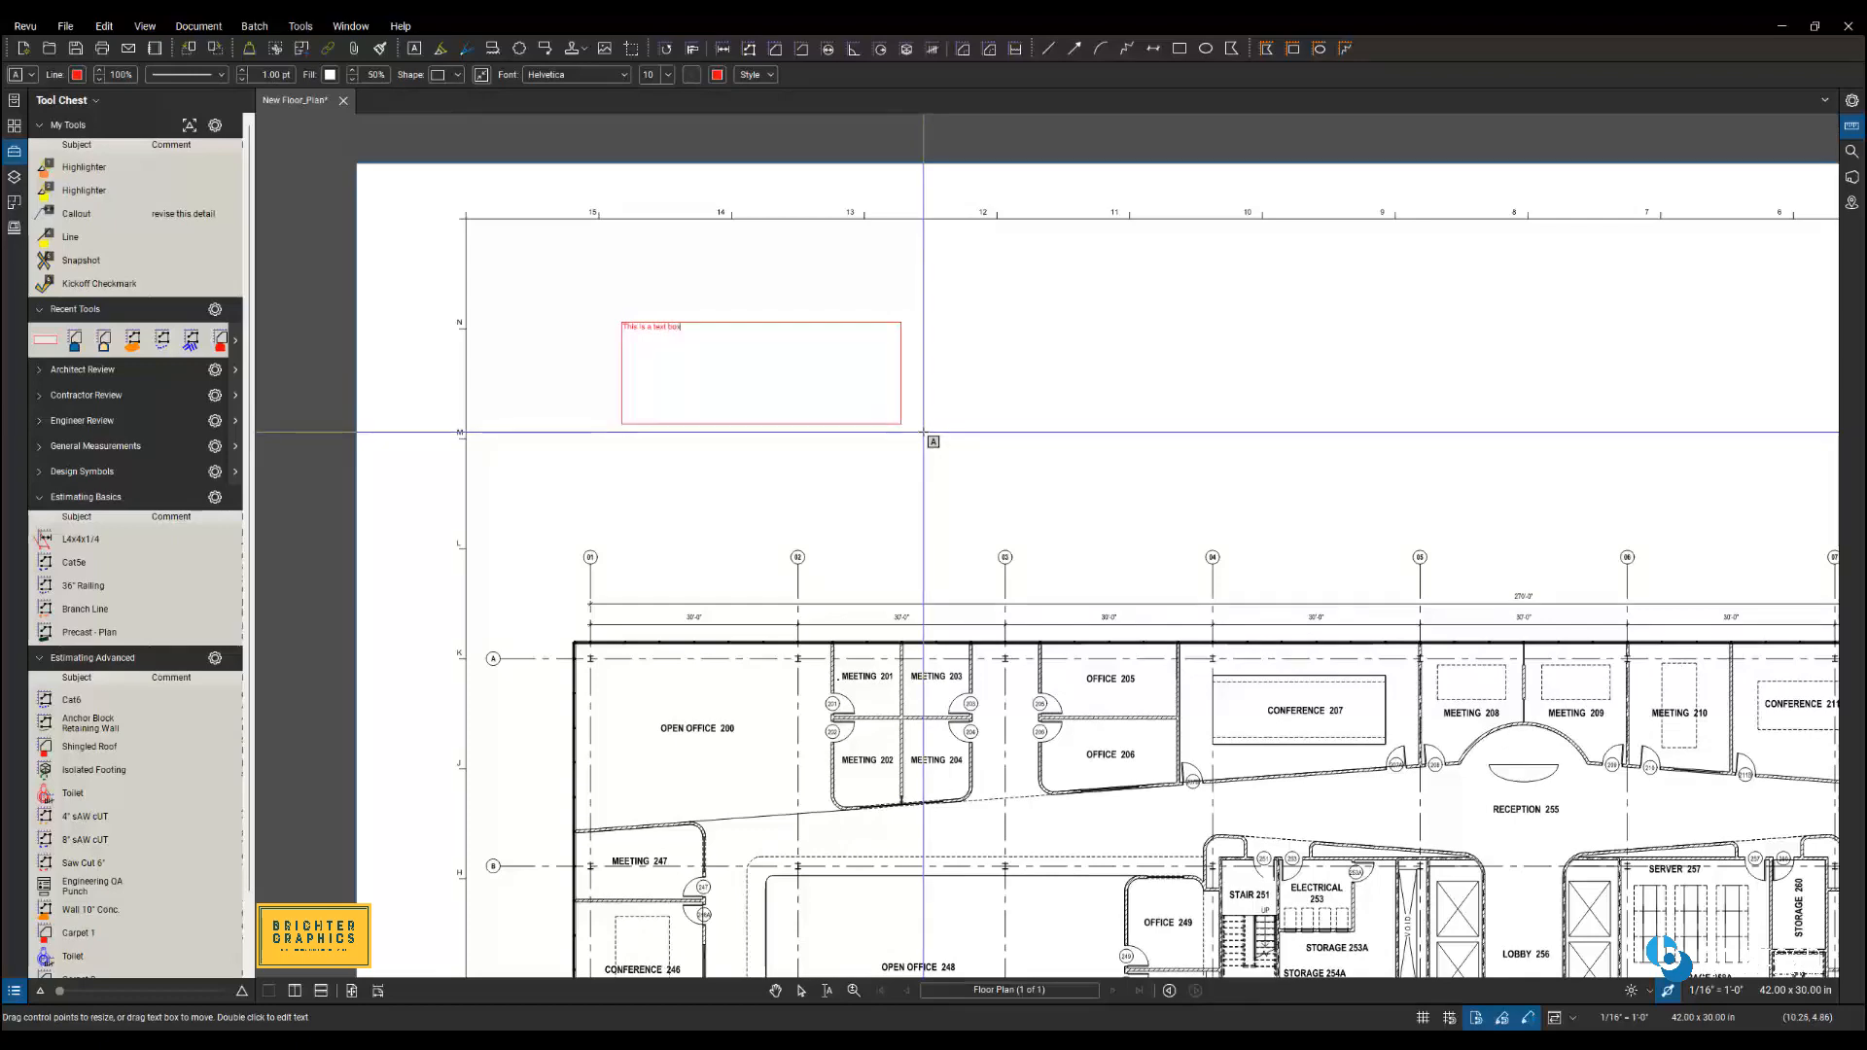
pyautogui.scroll(2, 583, 296)
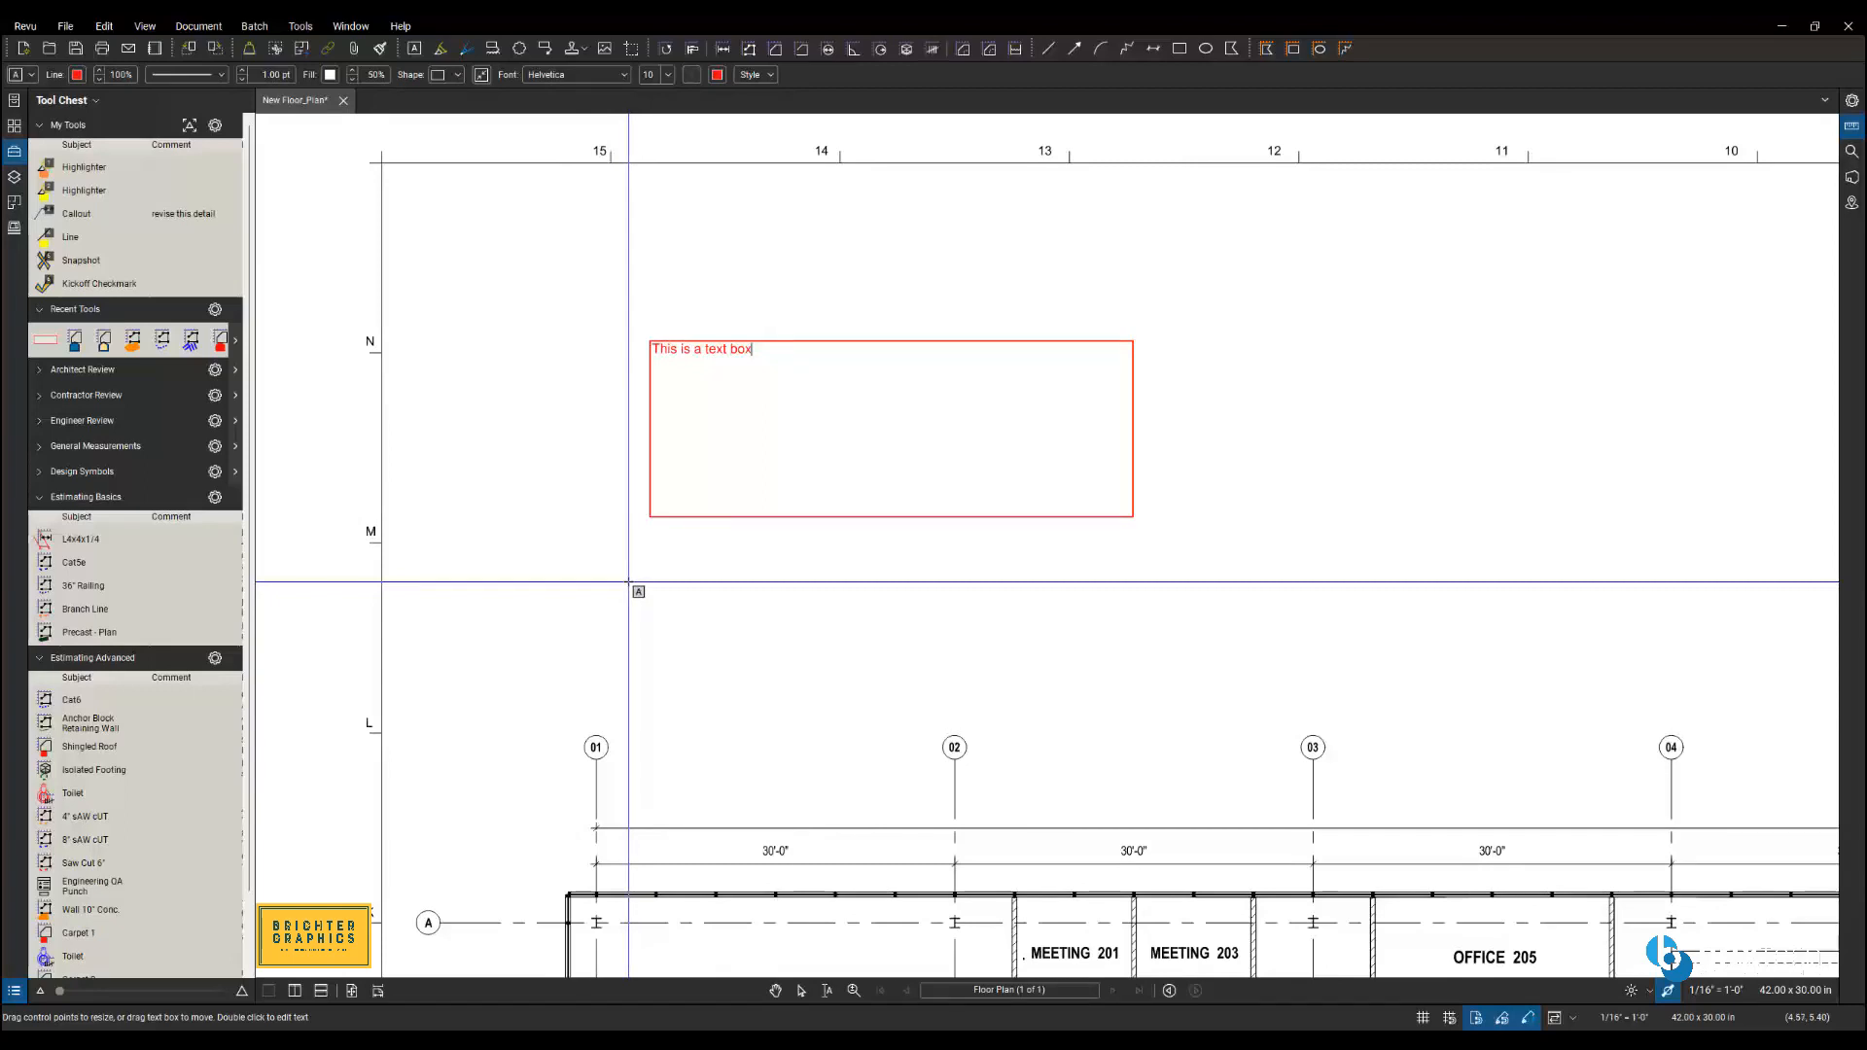
pyautogui.click(629, 581)
pyautogui.moveTo(652, 606); pyautogui.dragTo(956, 694)
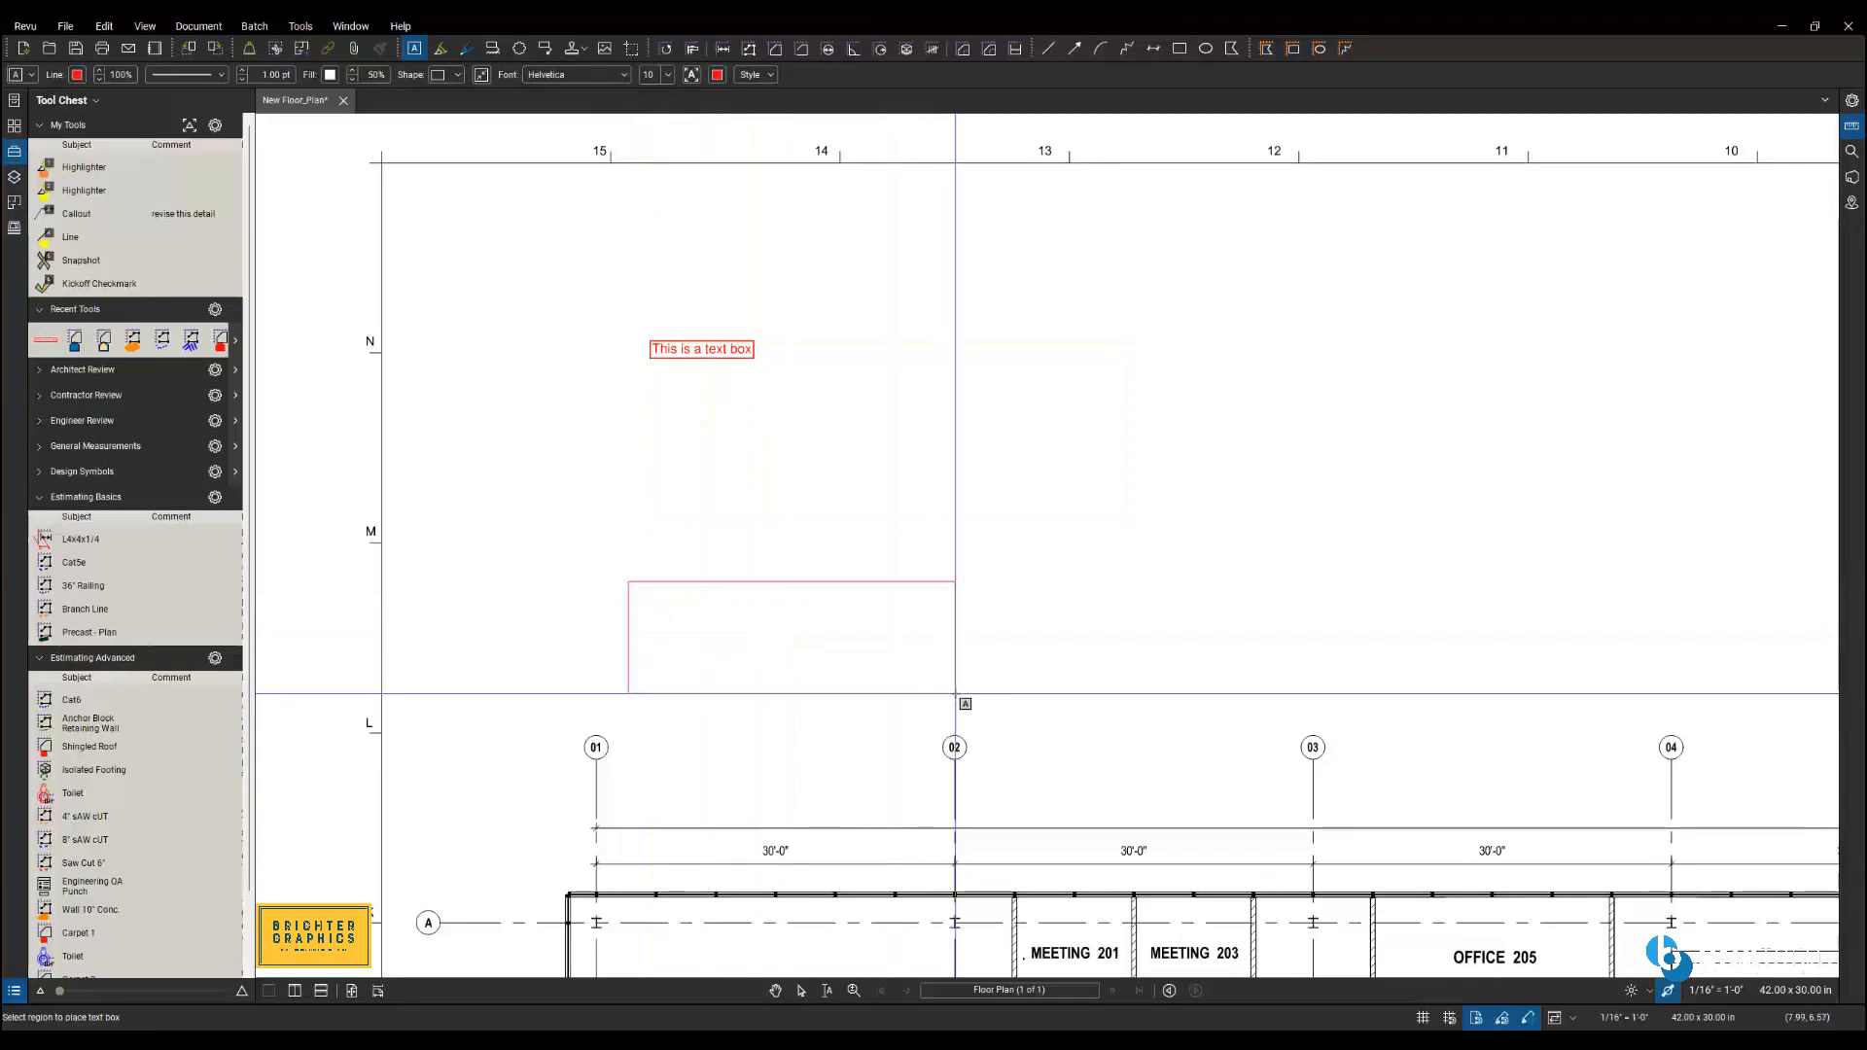
pyautogui.press('Escape')
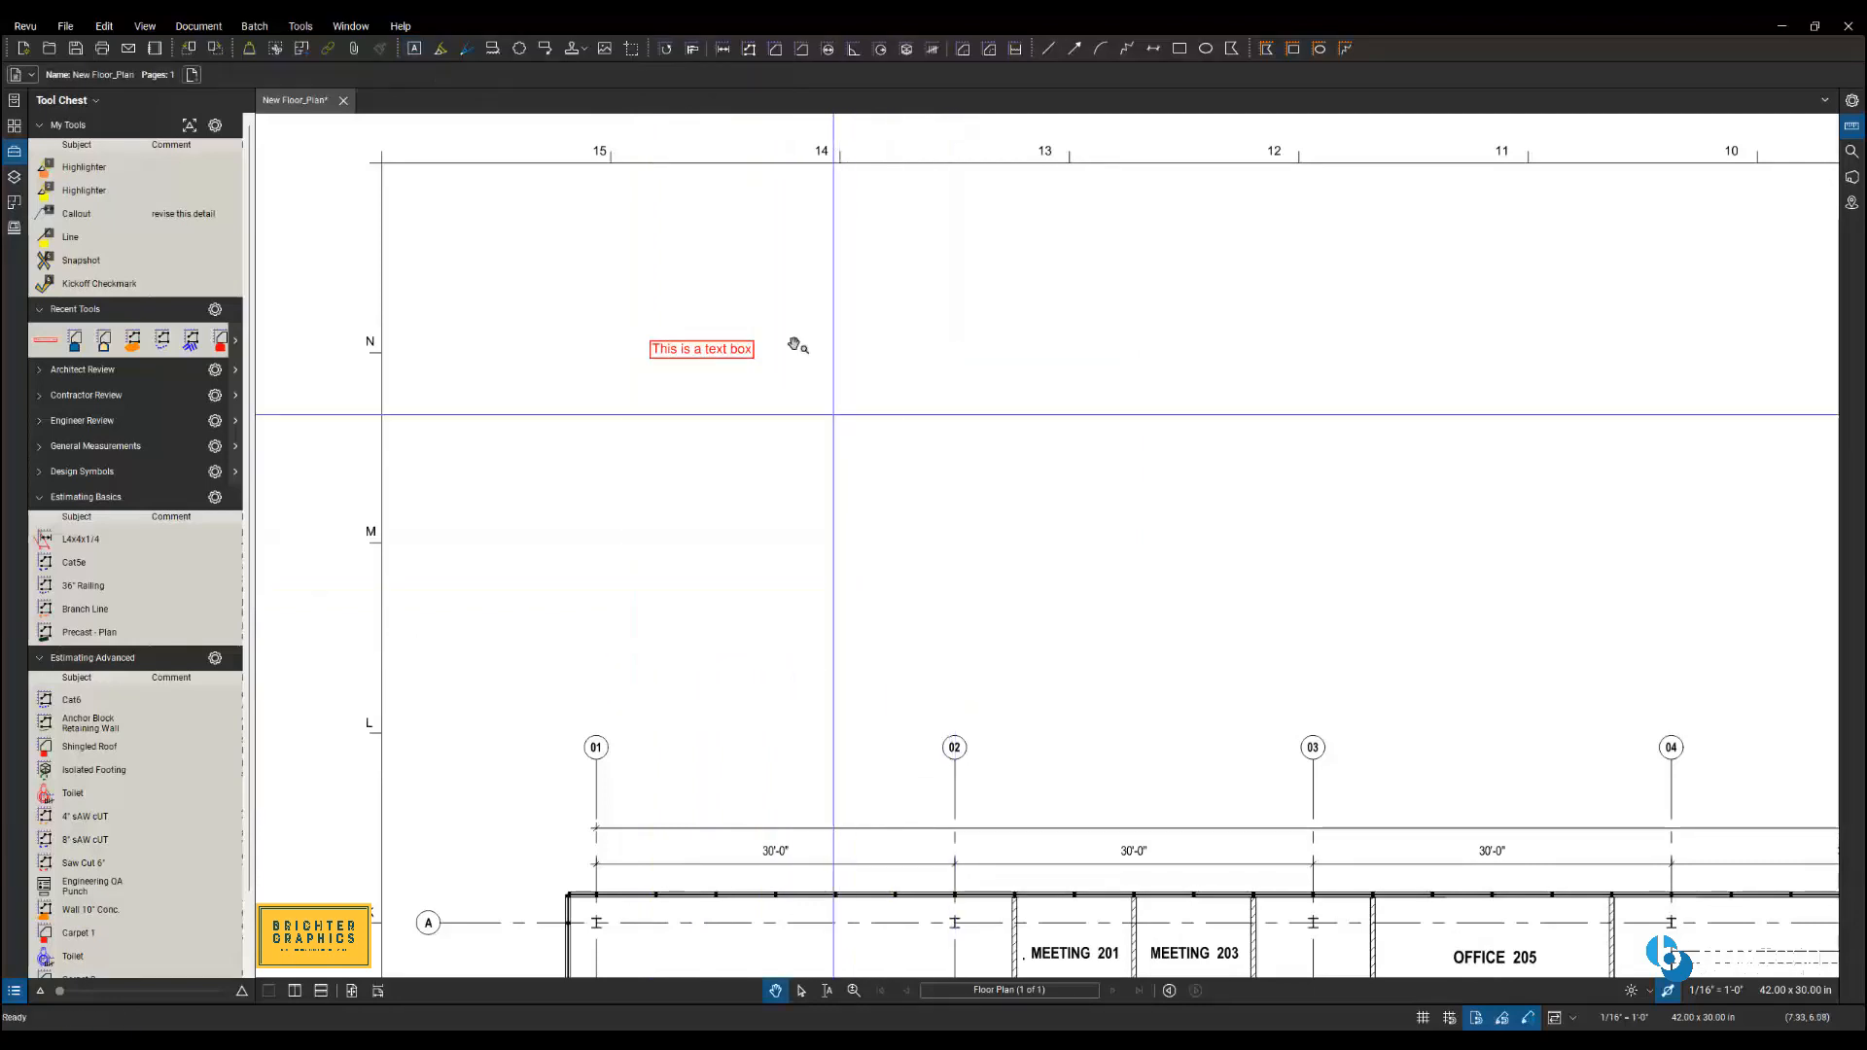
# Reopen the preferences to review the markup and measurement tool settings, and accept them
pyautogui.click(24, 28)
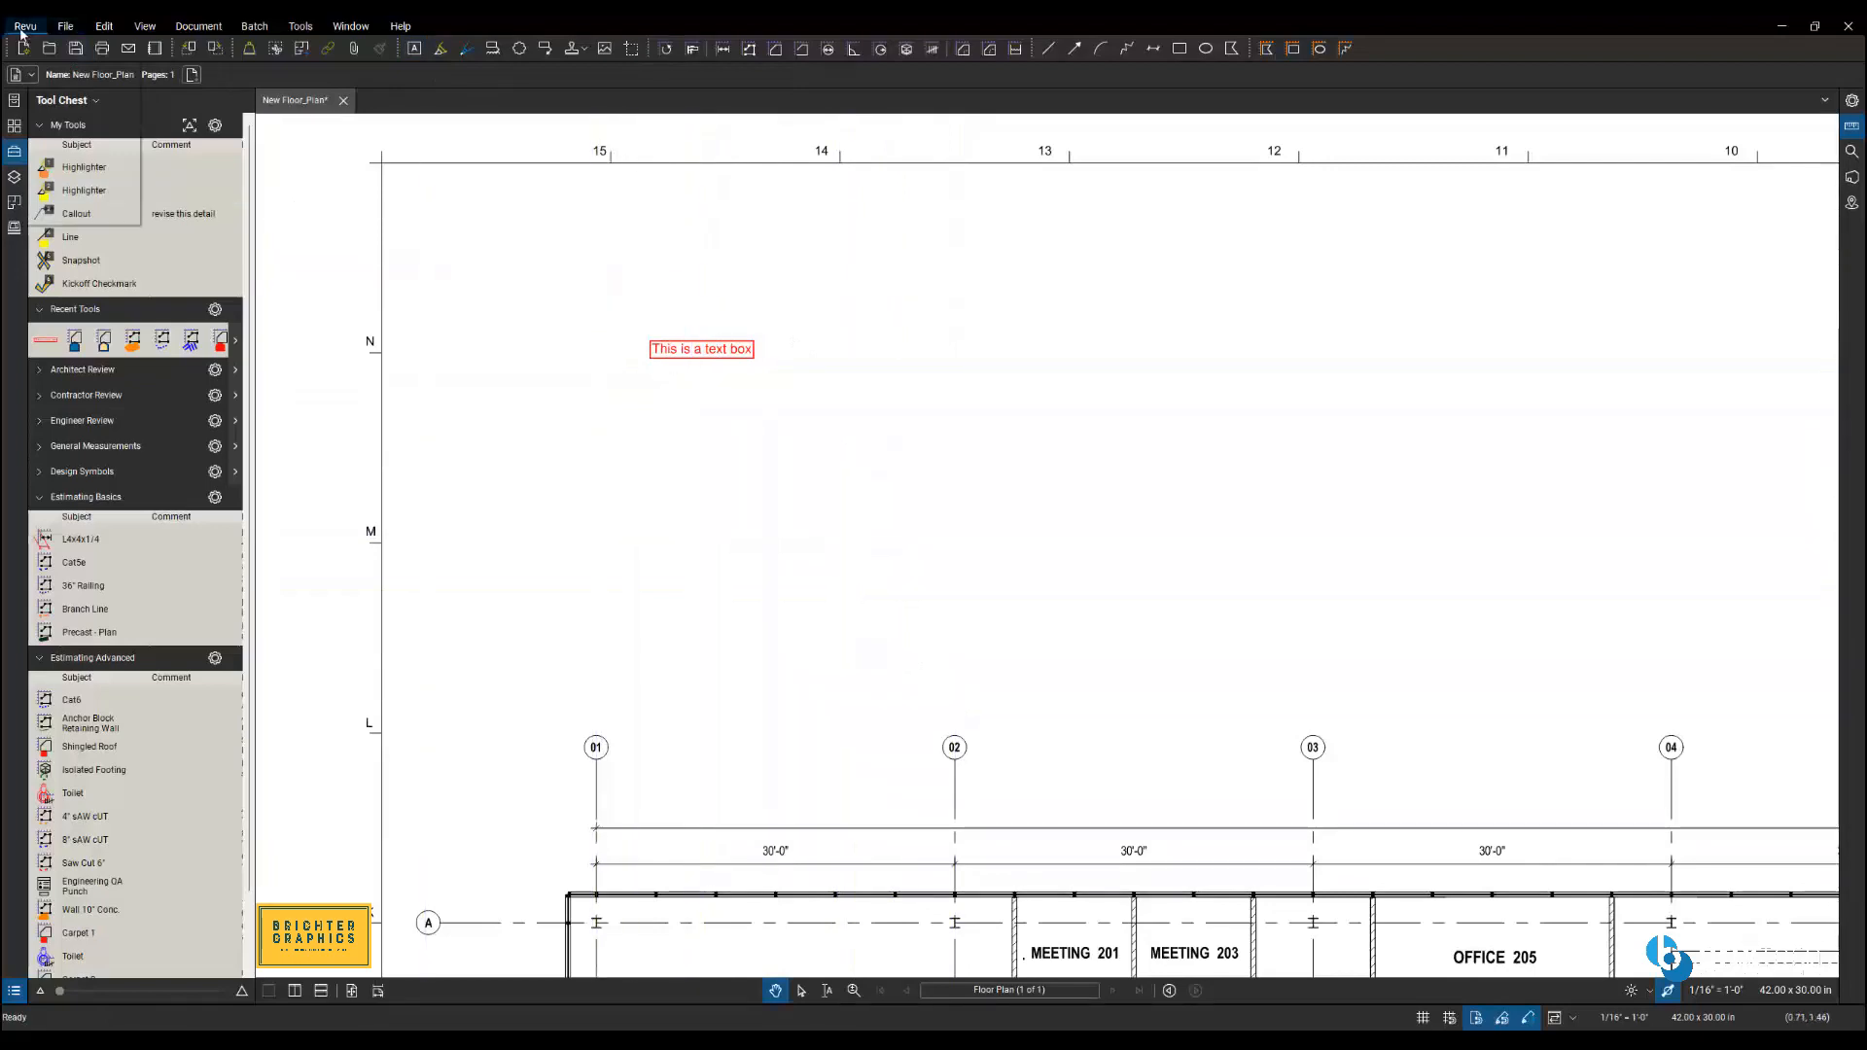
pyautogui.click(45, 72)
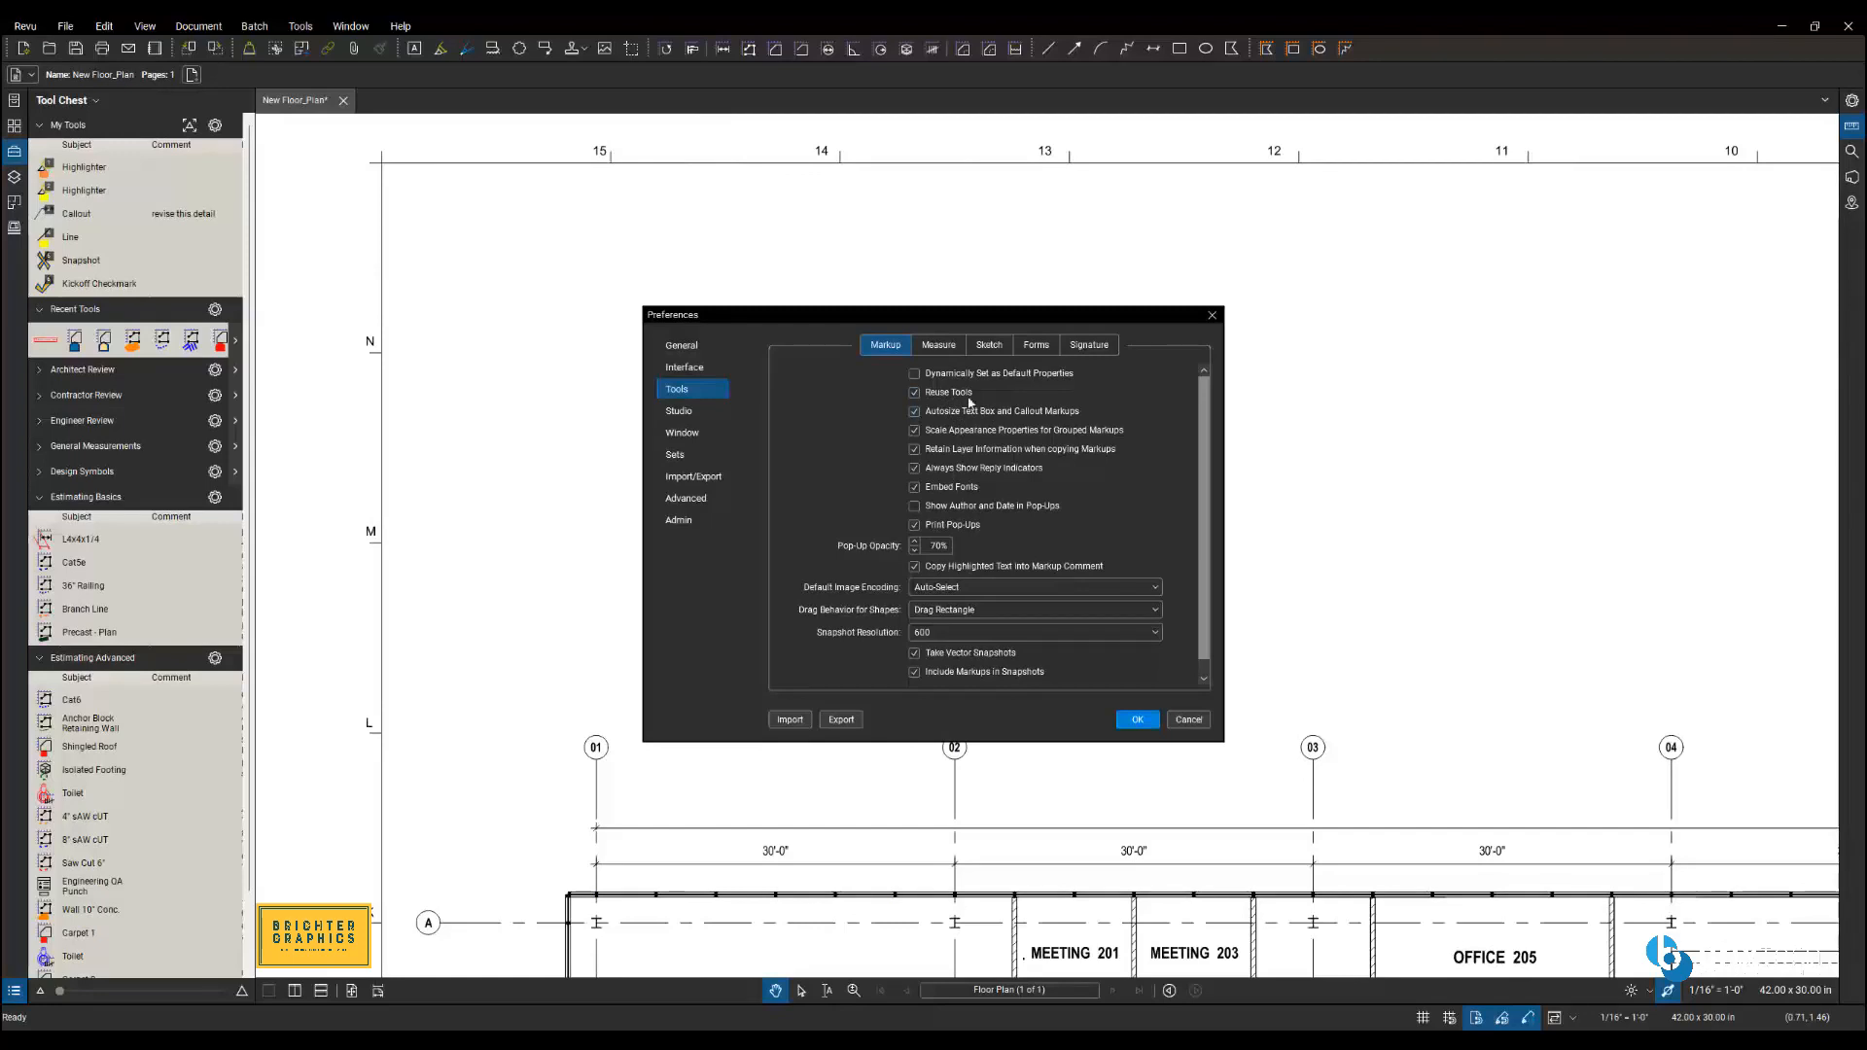
pyautogui.click(938, 346)
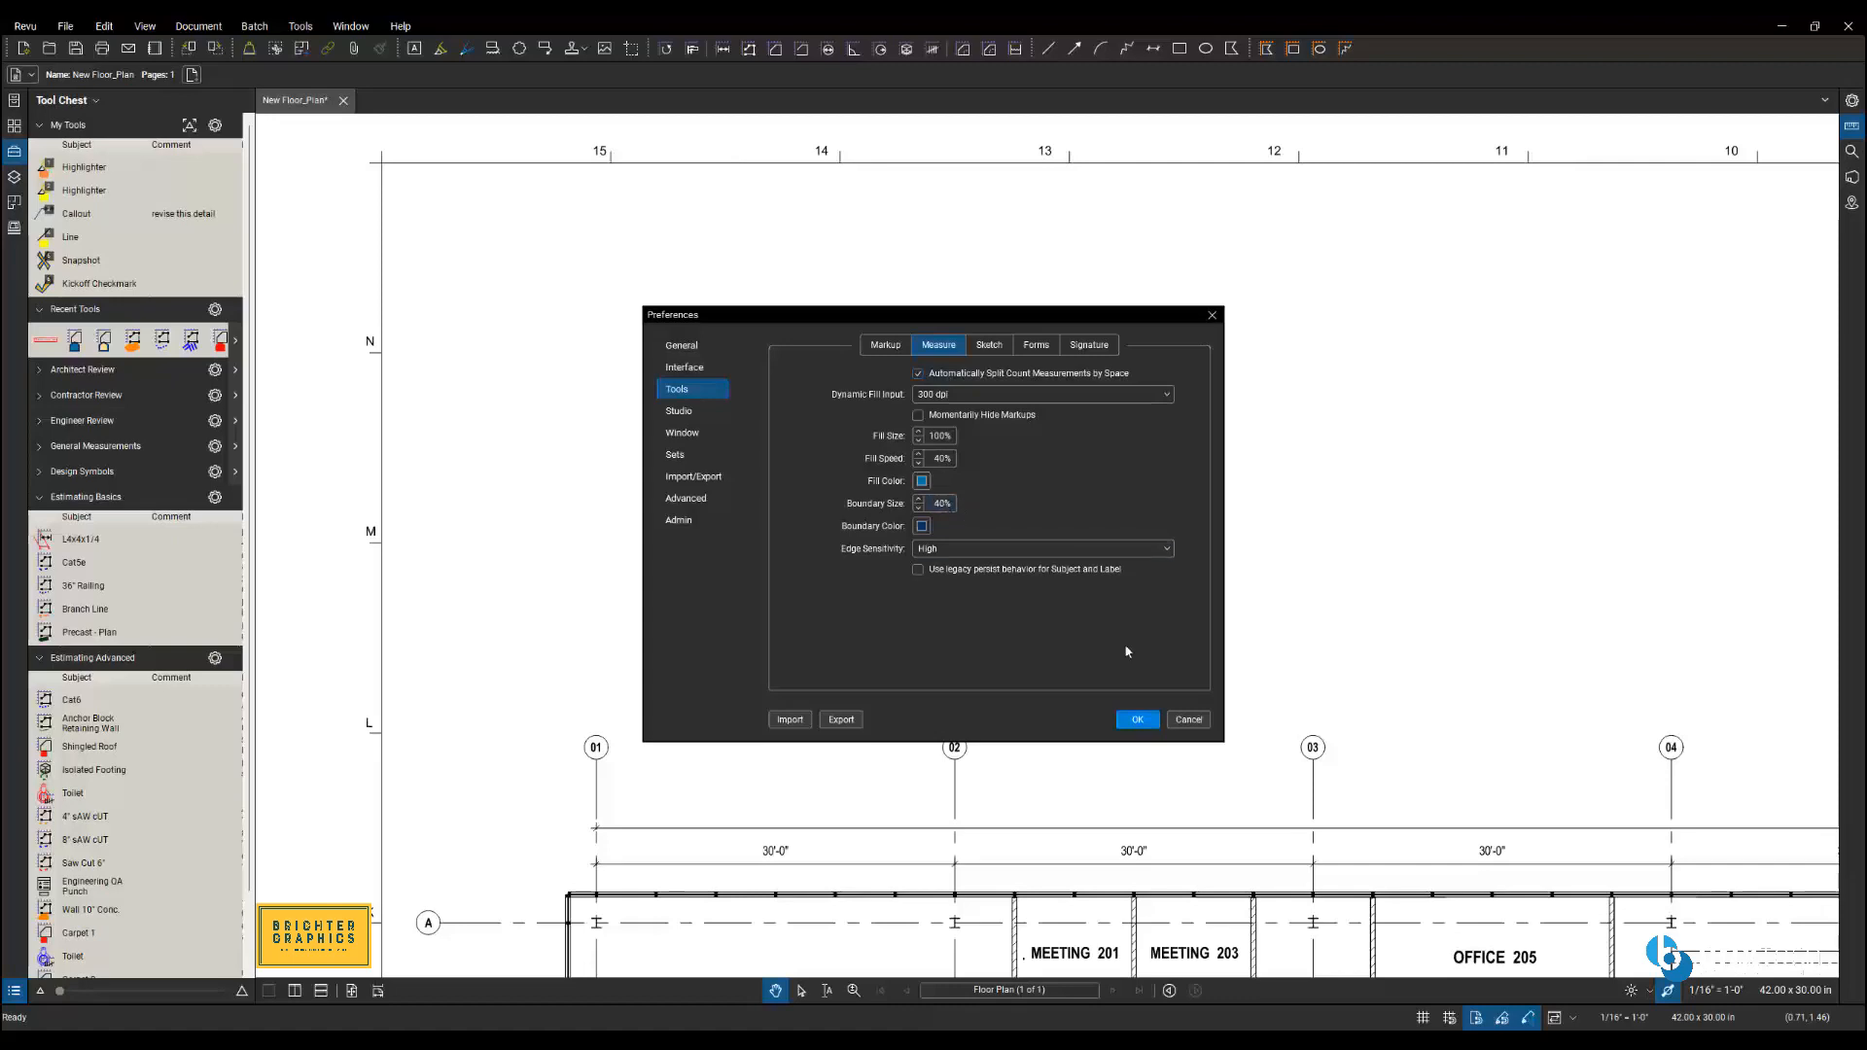
pyautogui.click(1138, 720)
# Start a Dynamic Fill measurement at Office 206 and move its floating controls above the room
pyautogui.scroll(5, 1011, 654)
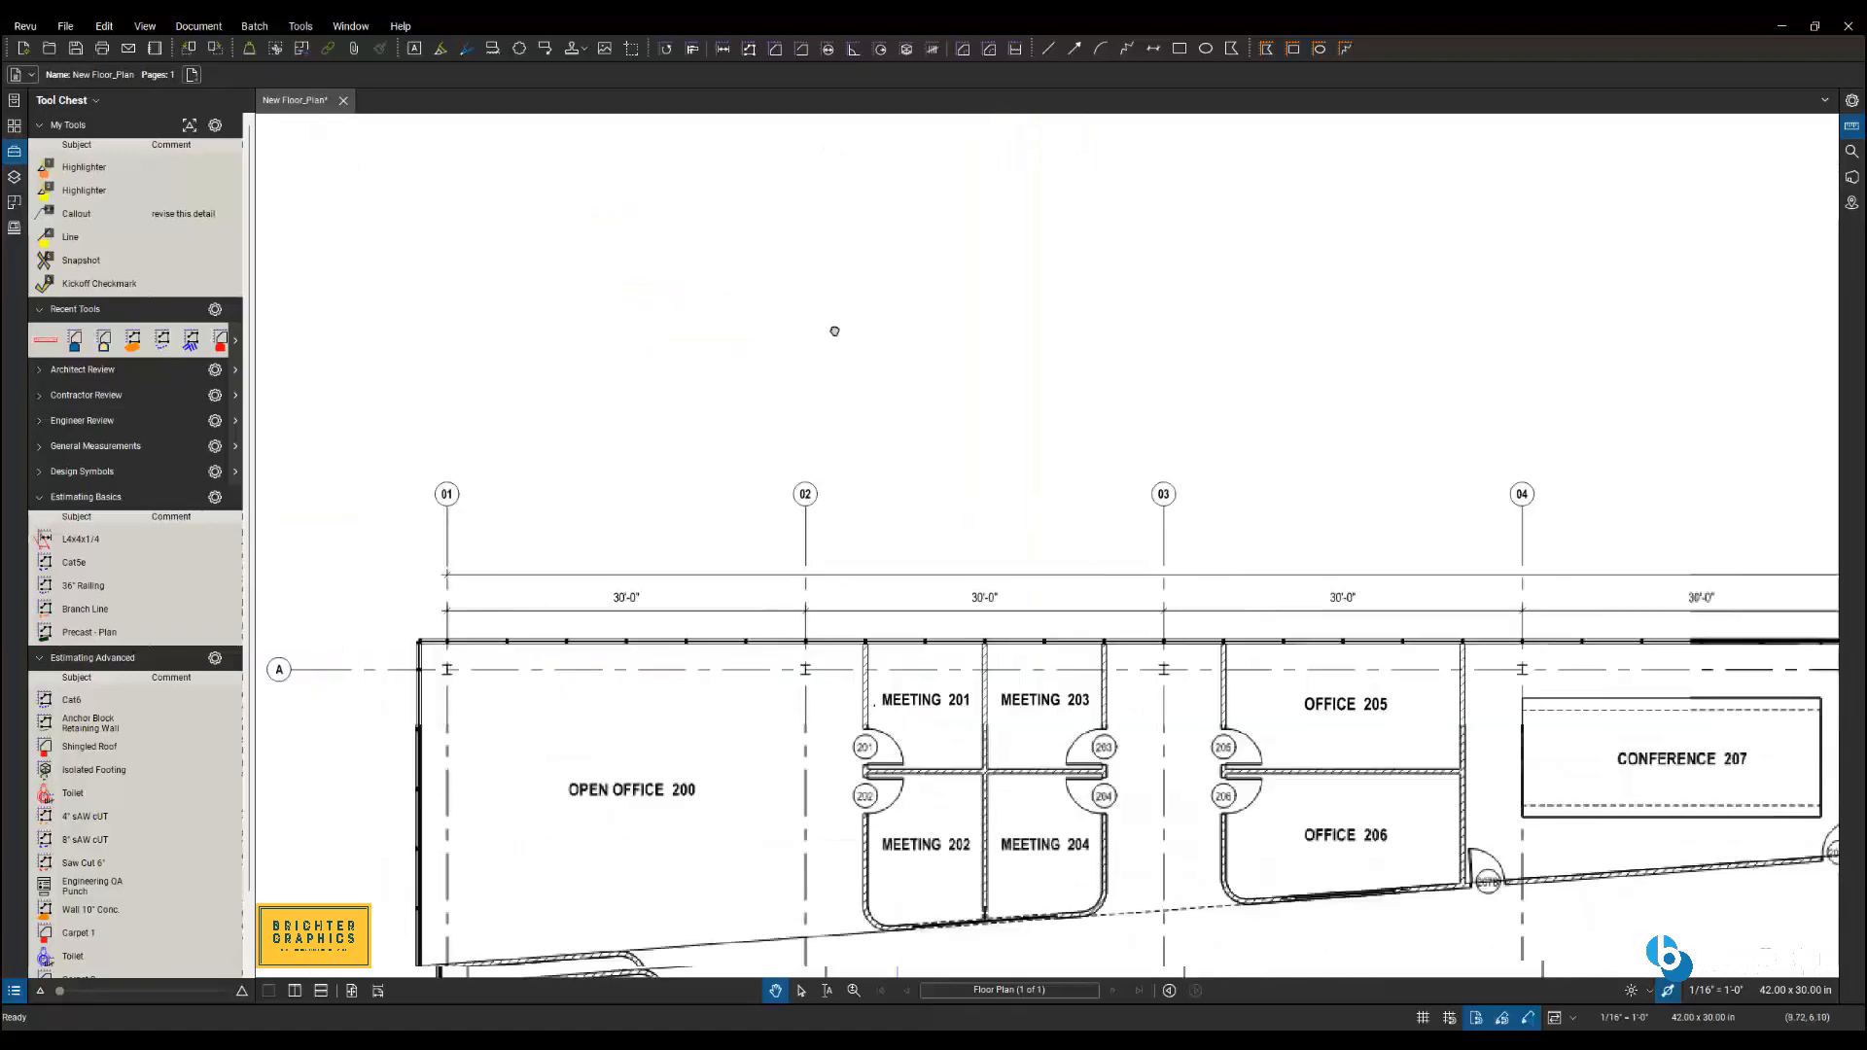
pyautogui.moveTo(976, 658); pyautogui.dragTo(930, 572)
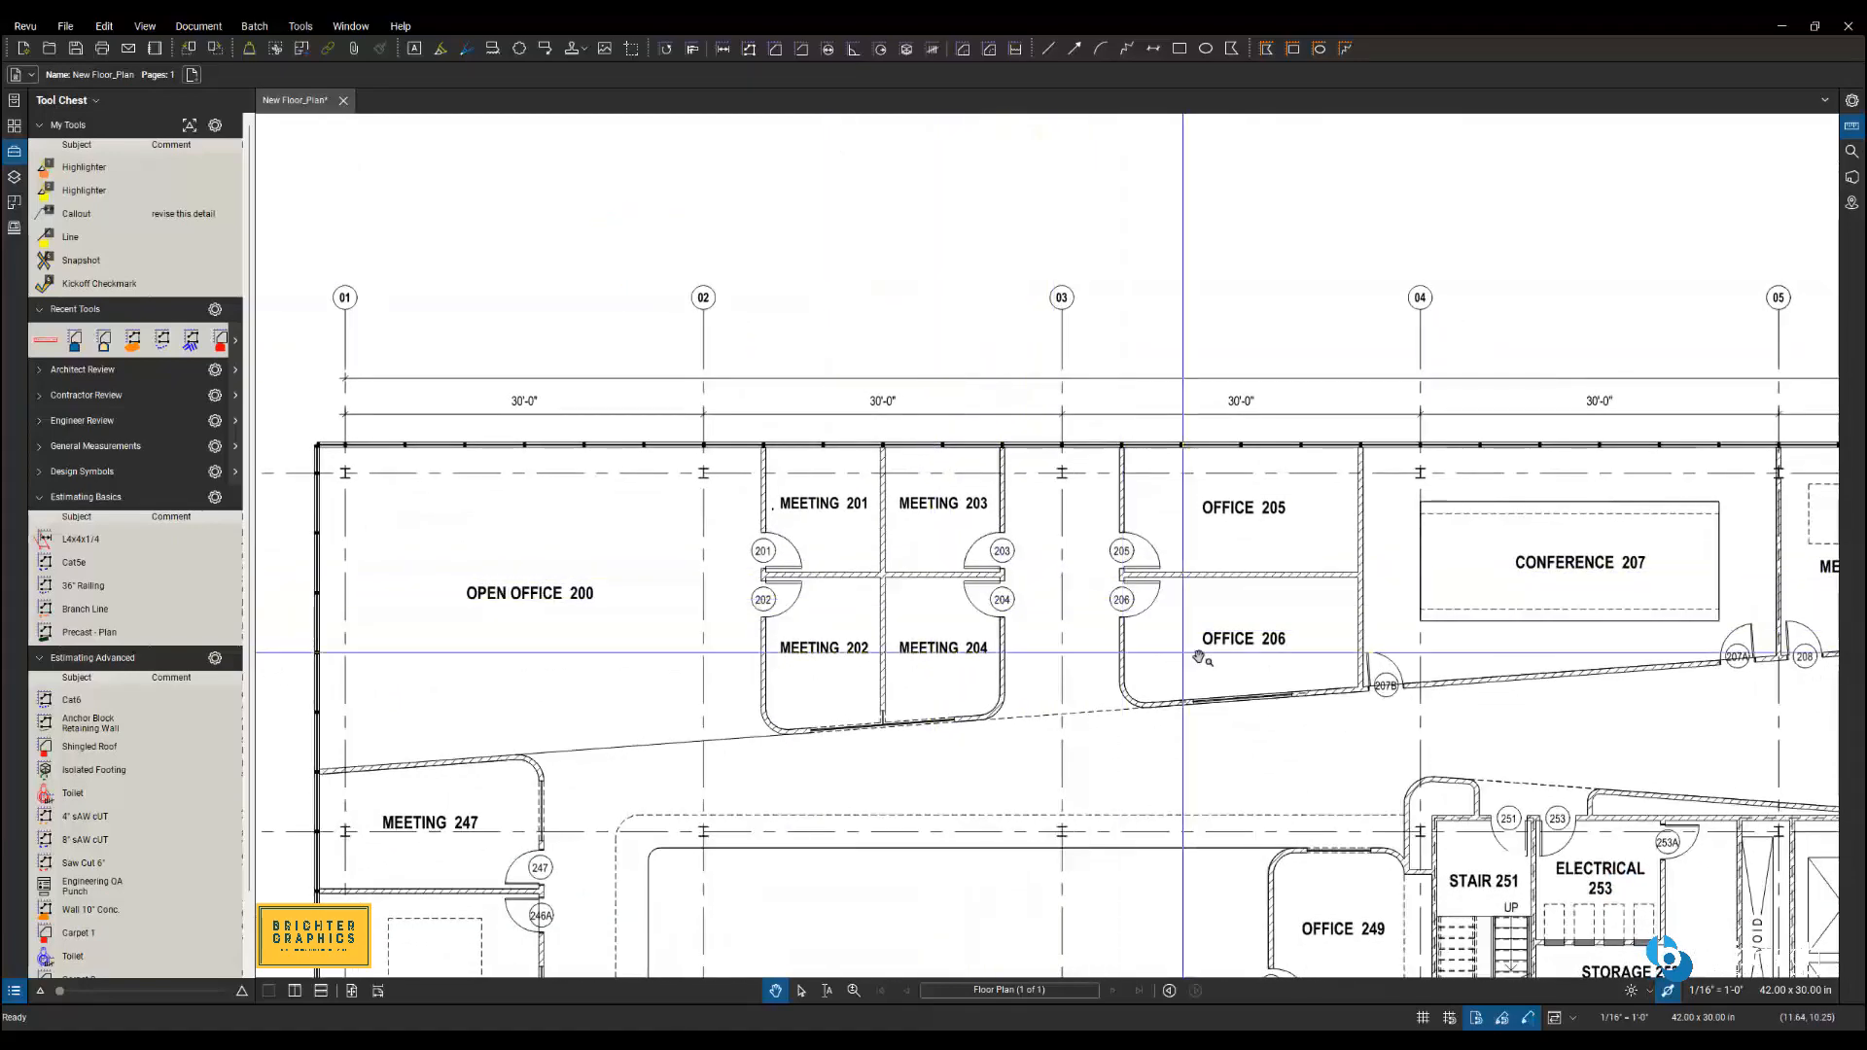
pyautogui.scroll(3, 1308, 656)
pyautogui.scroll(4, 1371, 661)
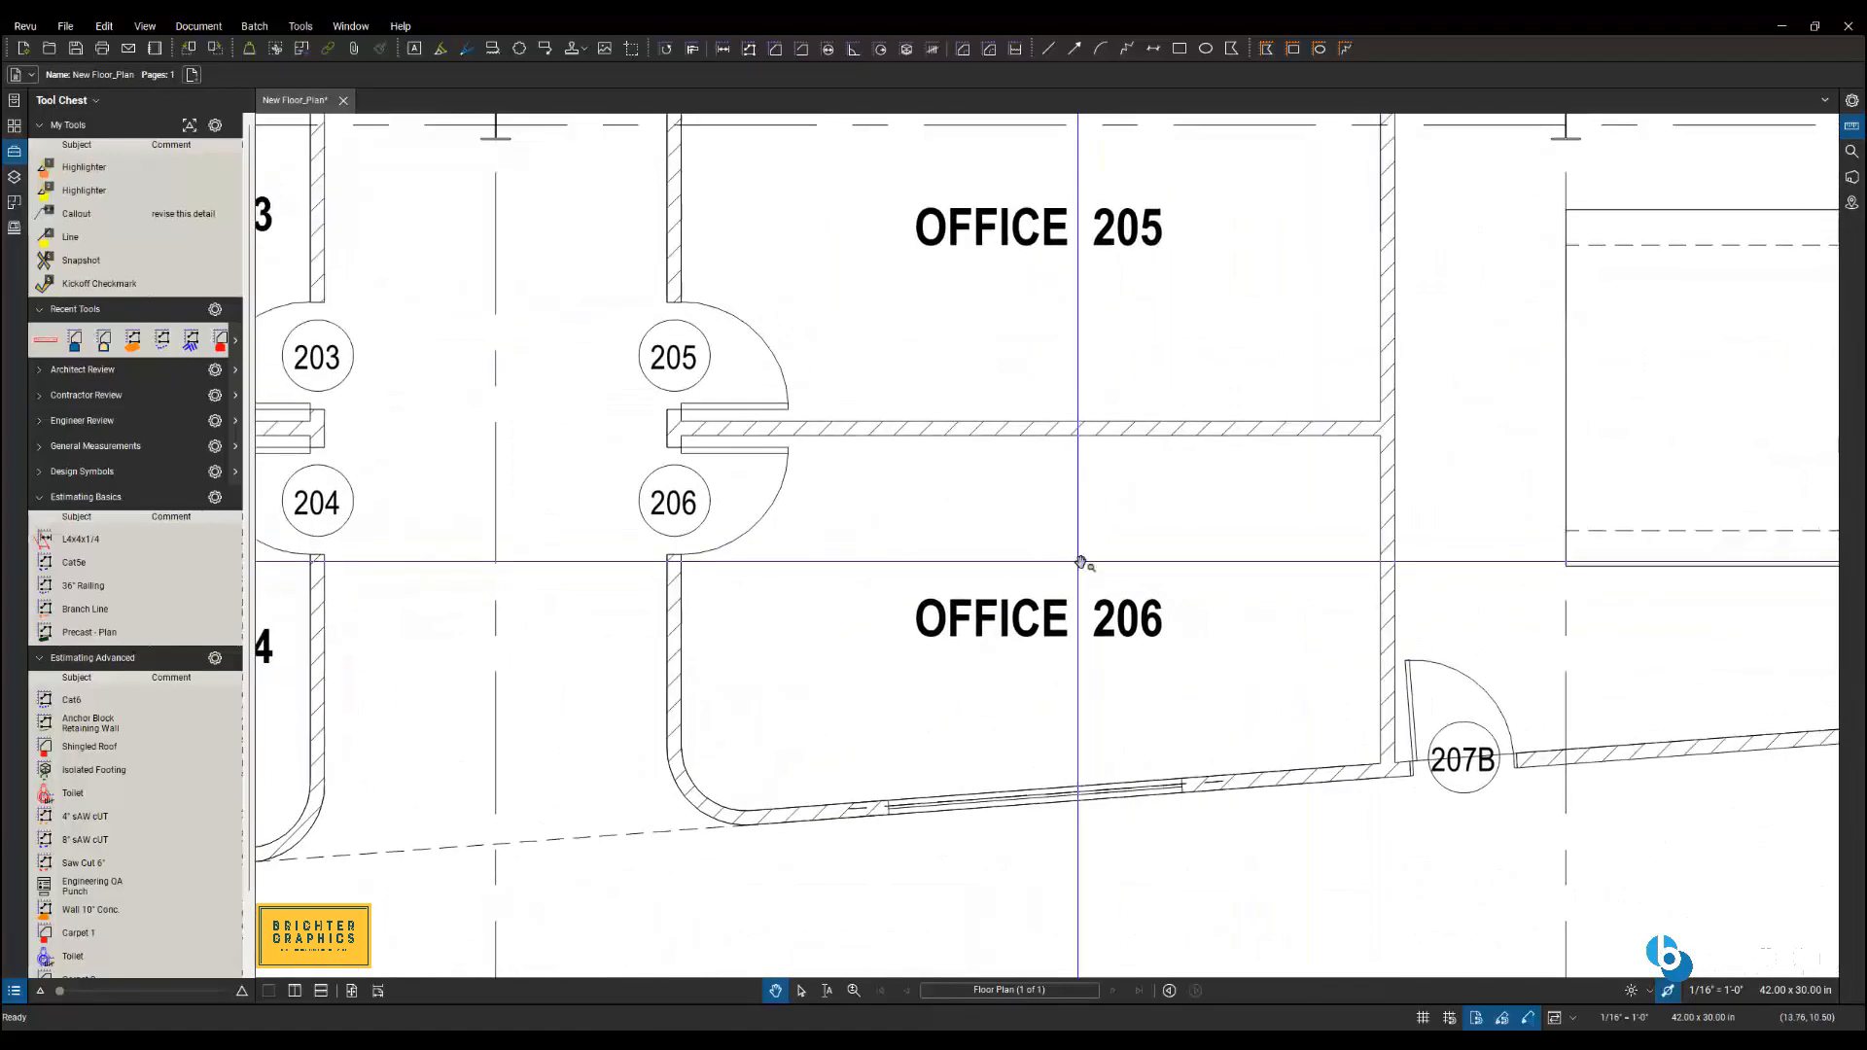
pyautogui.click(1852, 127)
pyautogui.click(1824, 133)
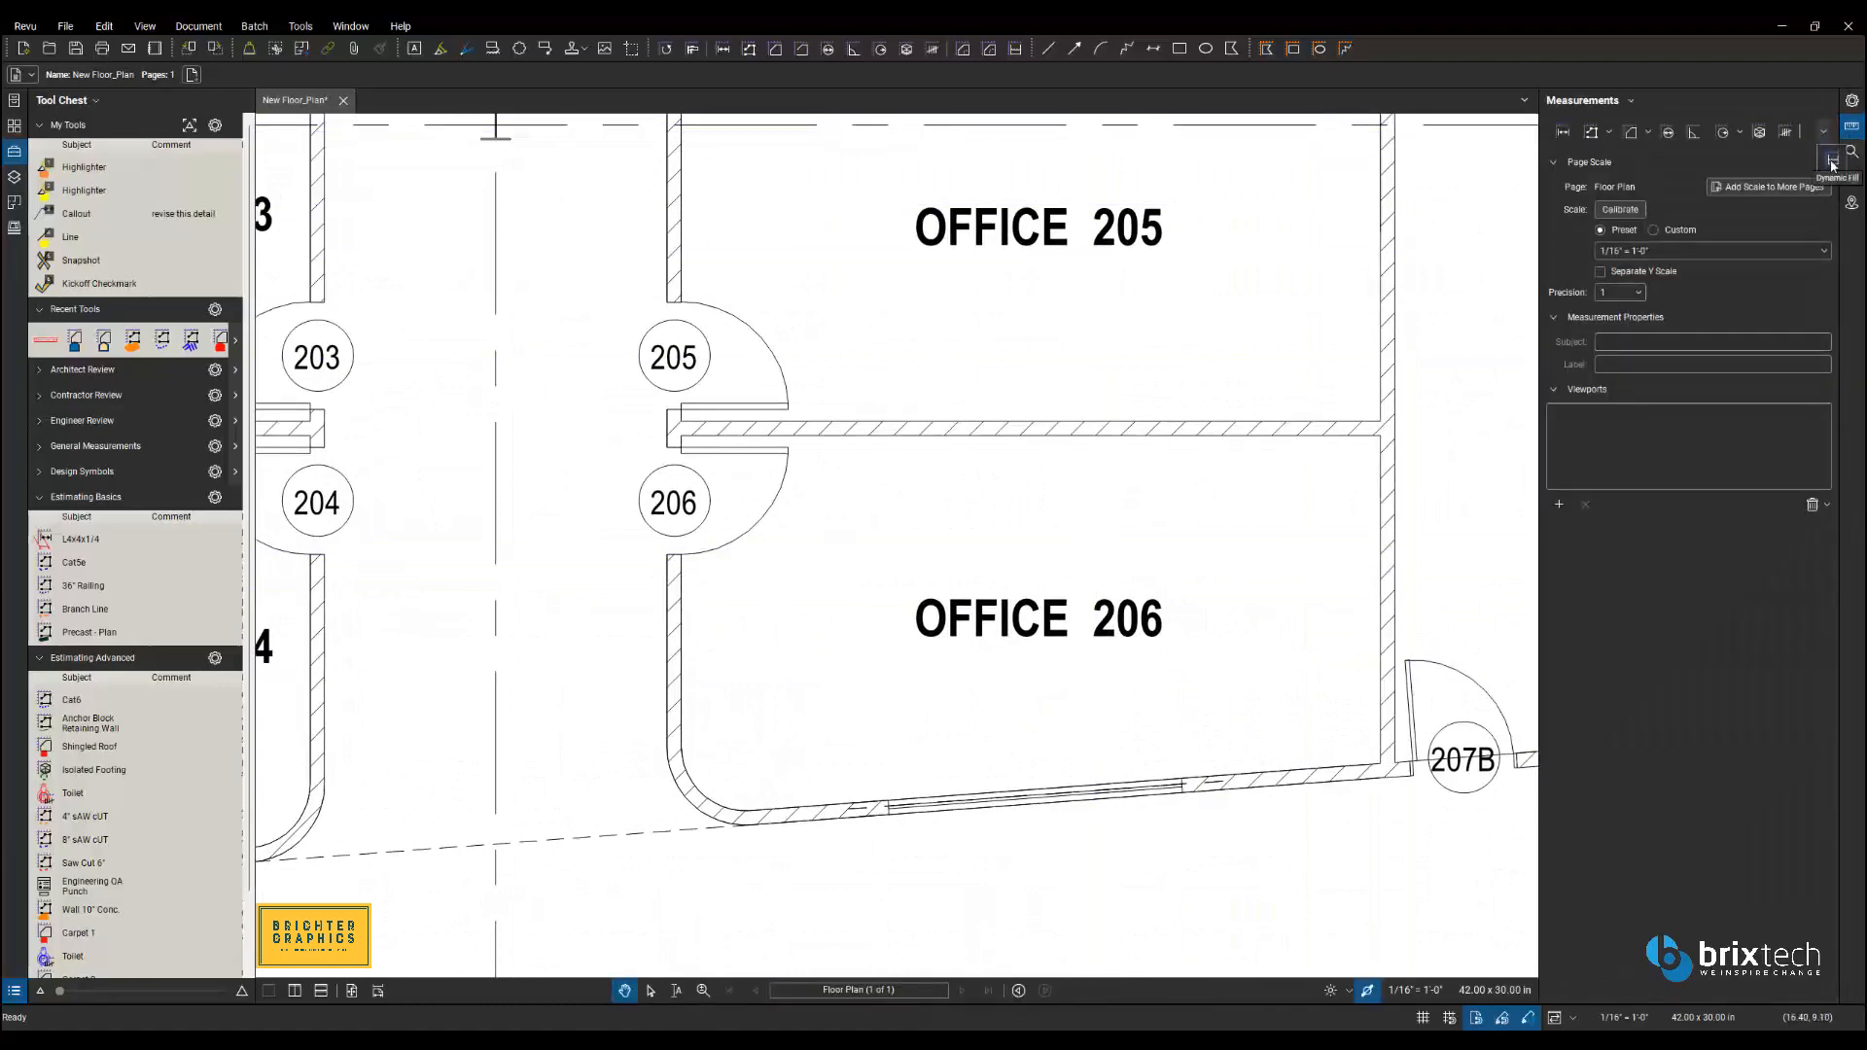
pyautogui.click(1832, 160)
pyautogui.moveTo(382, 704); pyautogui.dragTo(553, 166)
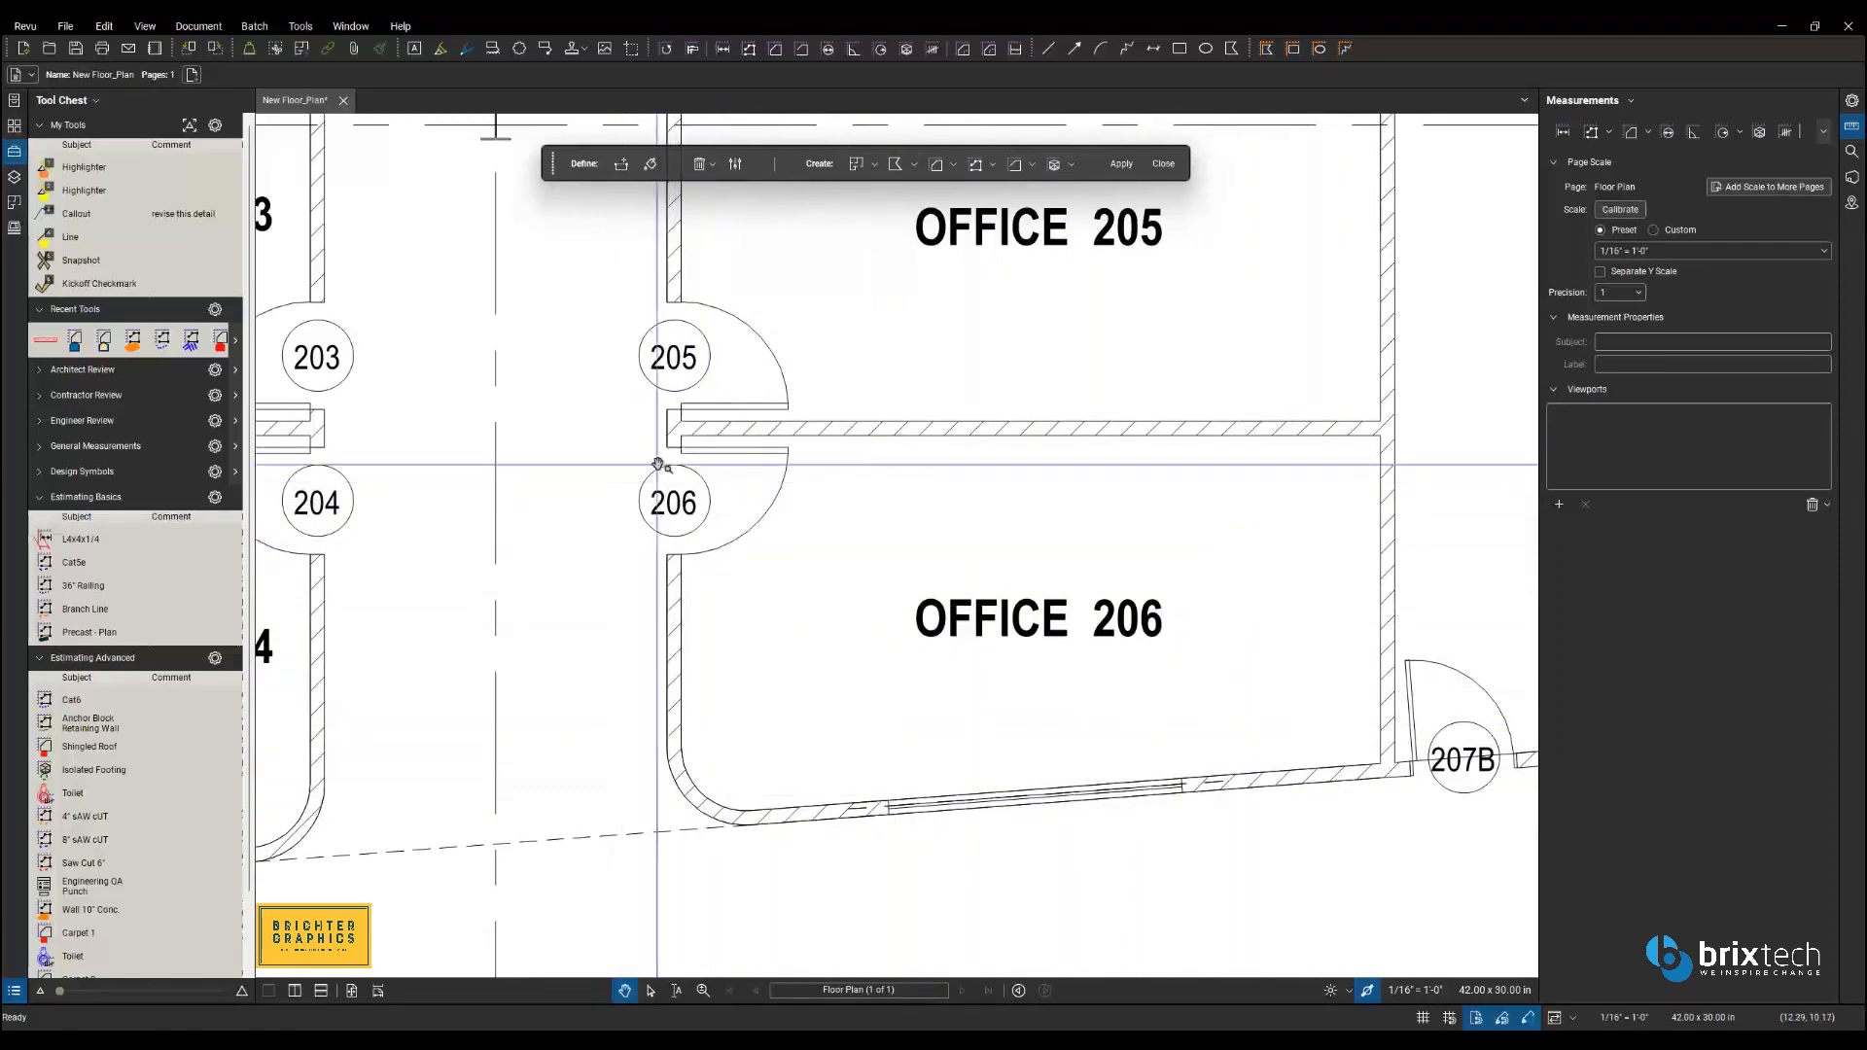
# Add a Dynamic Fill boundary across the door 206 opening to close off Office 206
pyautogui.click(621, 166)
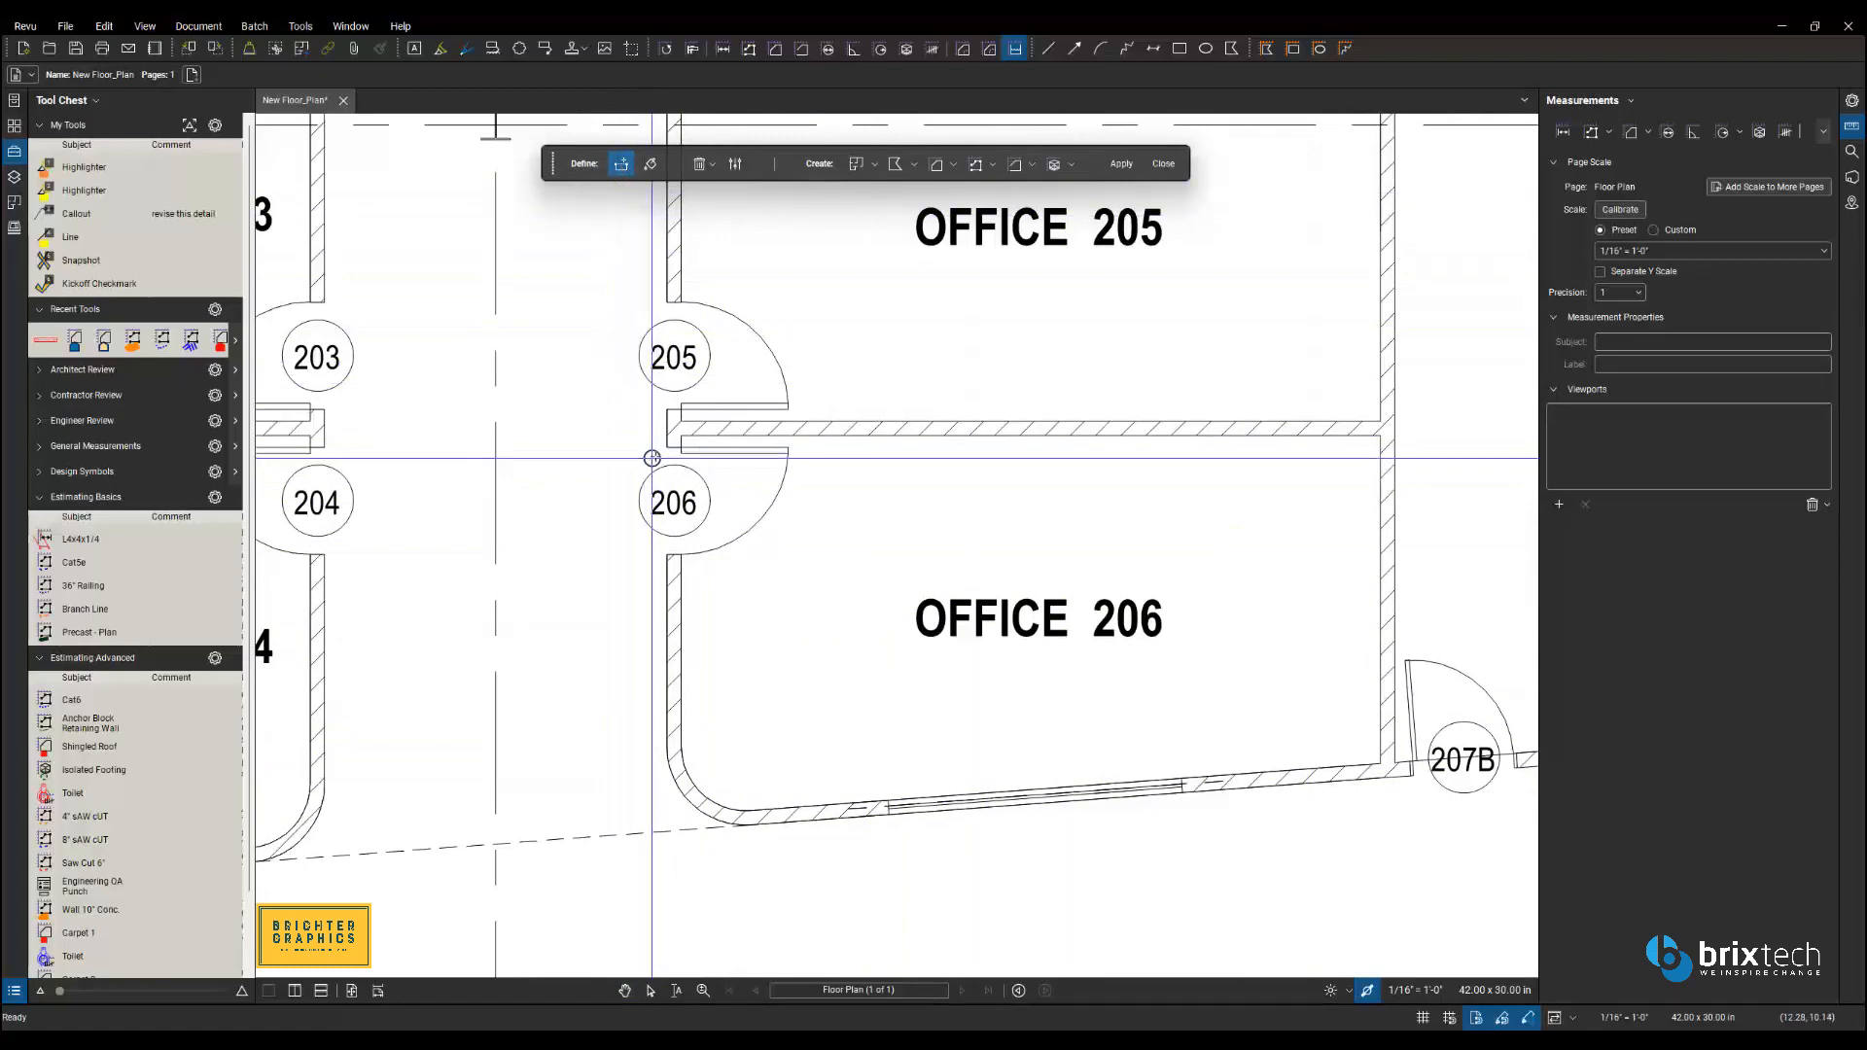
pyautogui.scroll(5, 650, 456)
pyautogui.click(675, 418)
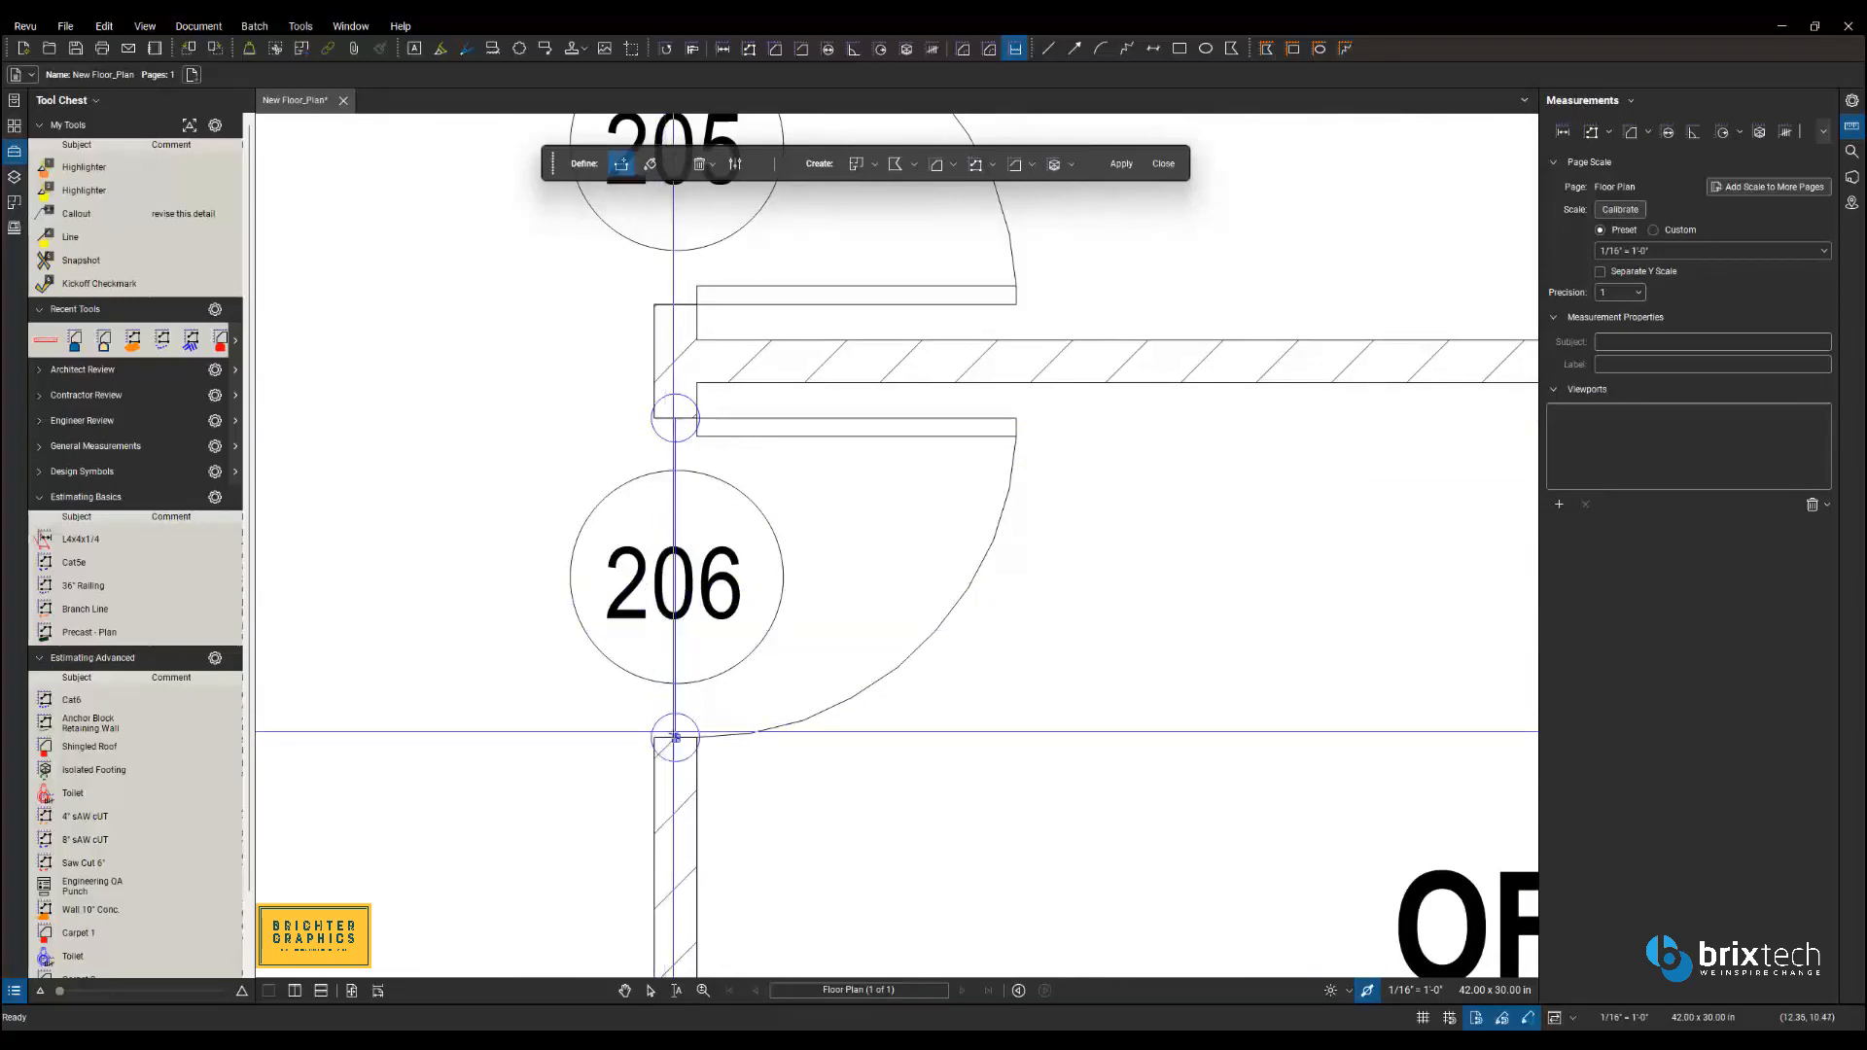
pyautogui.click(675, 737)
pyautogui.scroll(-3, 501, 634)
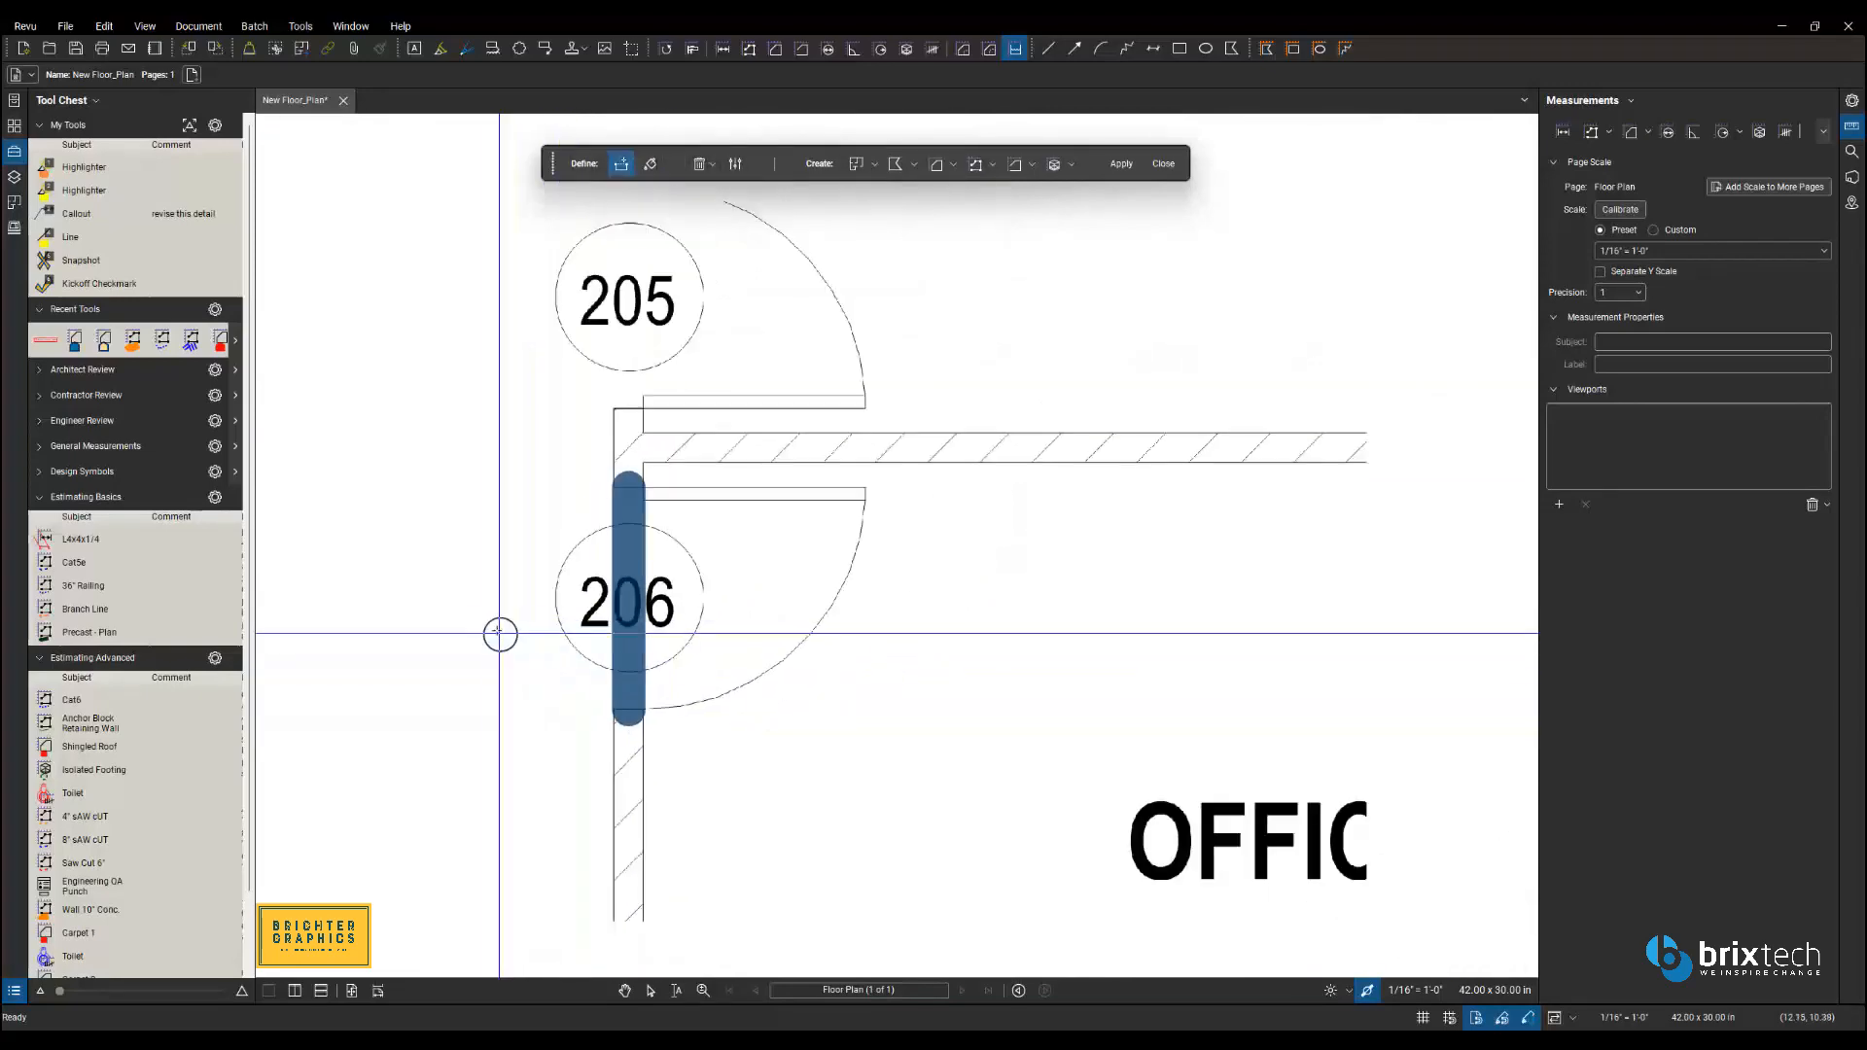
pyautogui.scroll(-1, 443, 445)
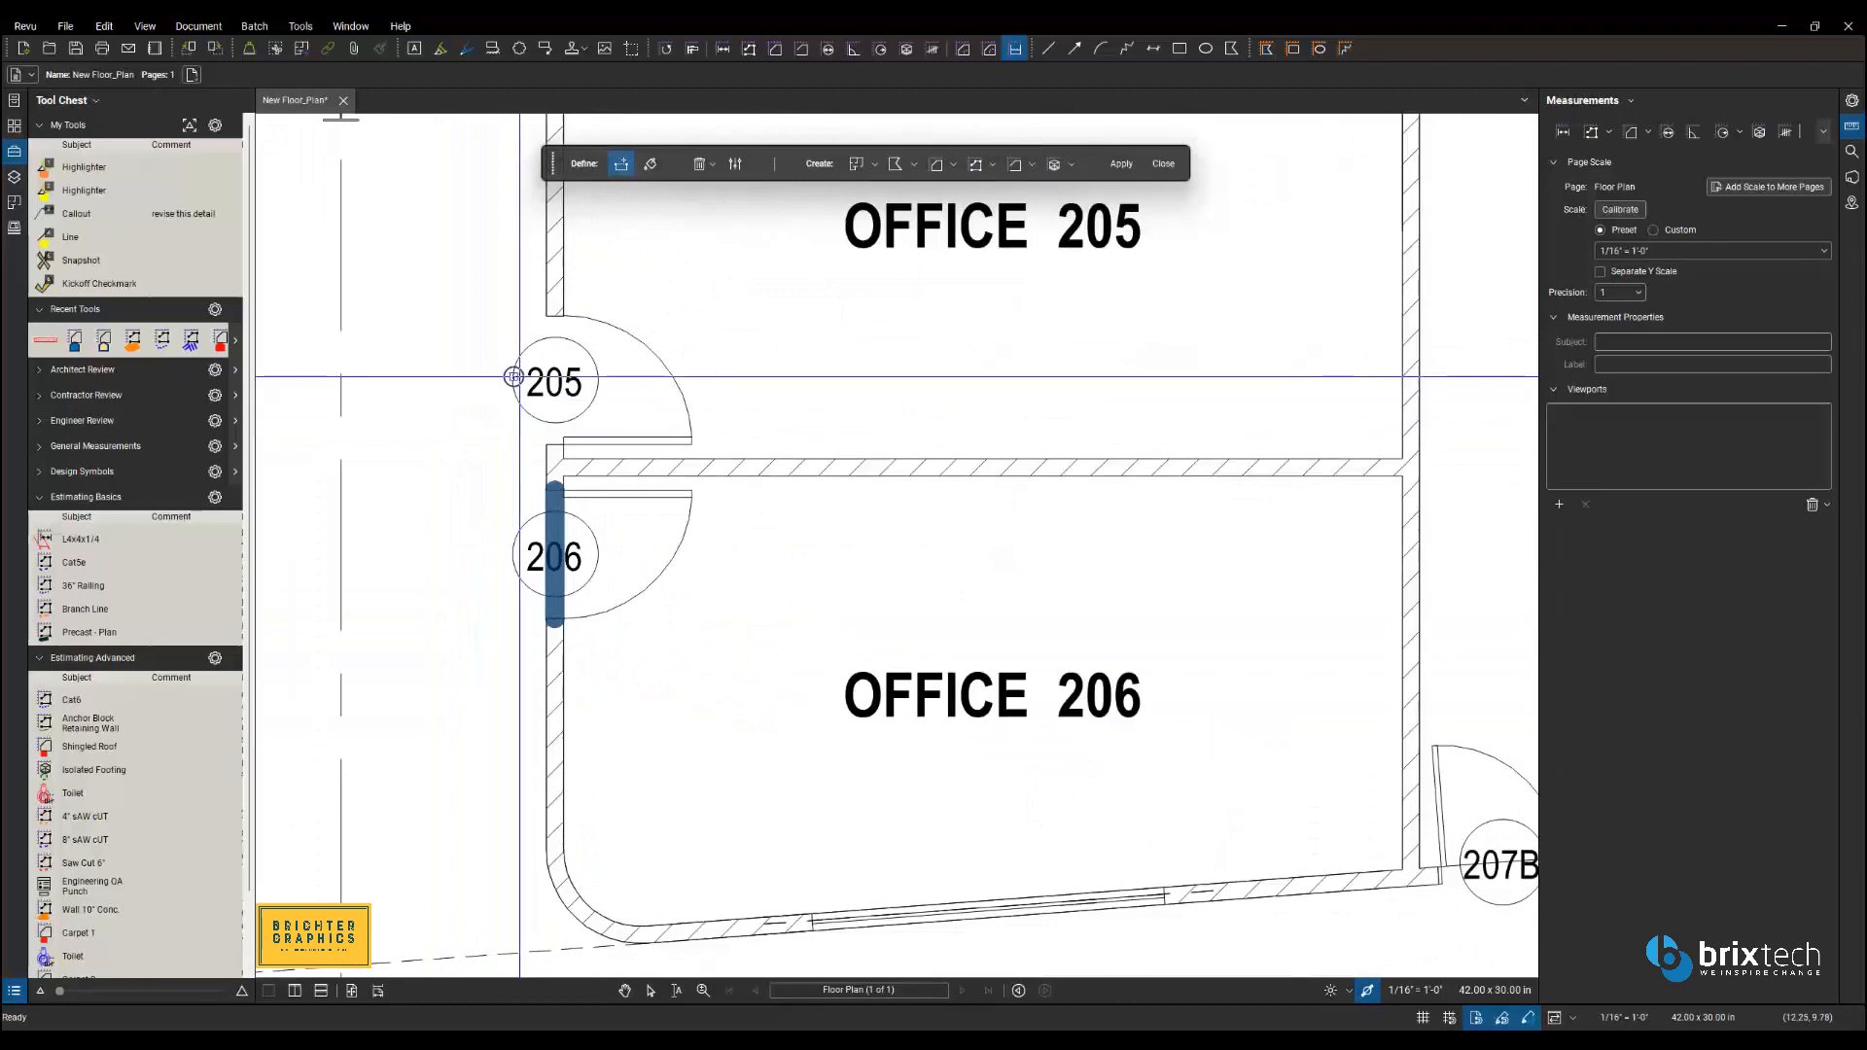
# Fill the interior of Office 206 with Dynamic Fill and apply it as an area measurement
pyautogui.click(651, 165)
pyautogui.click(651, 164)
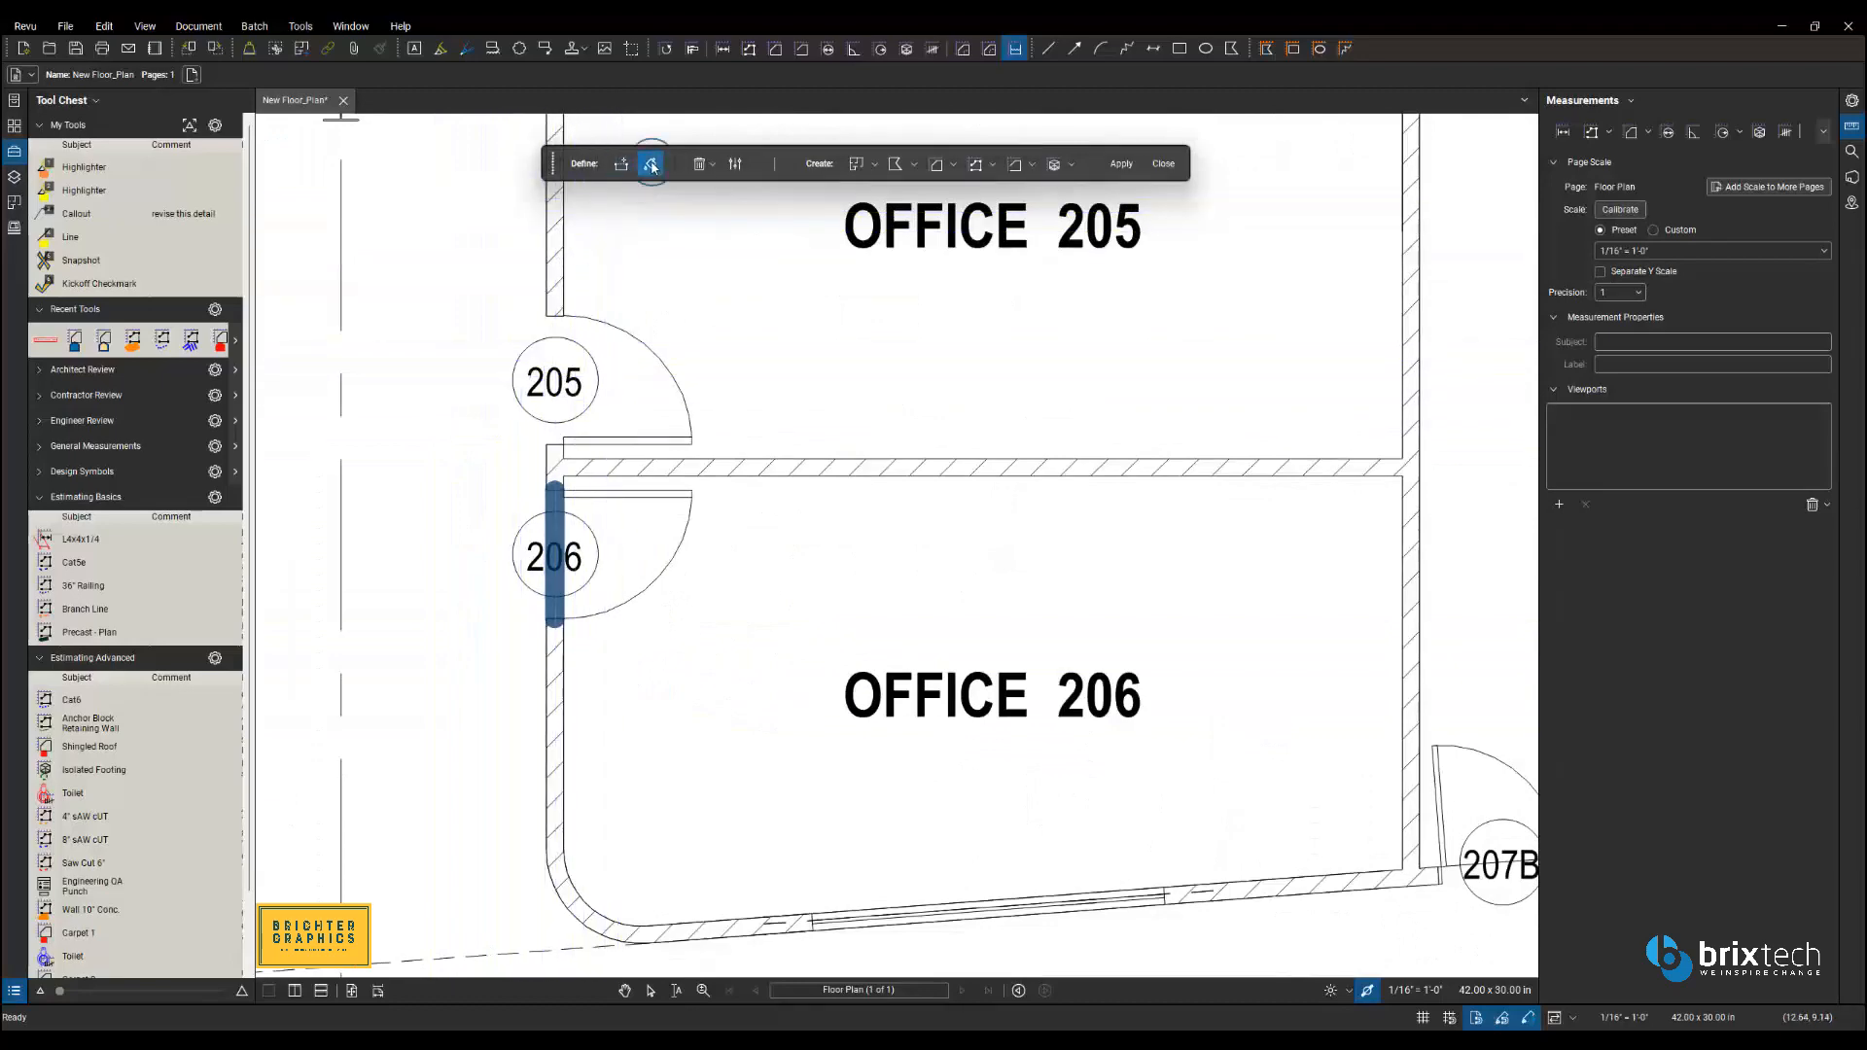
pyautogui.click(937, 168)
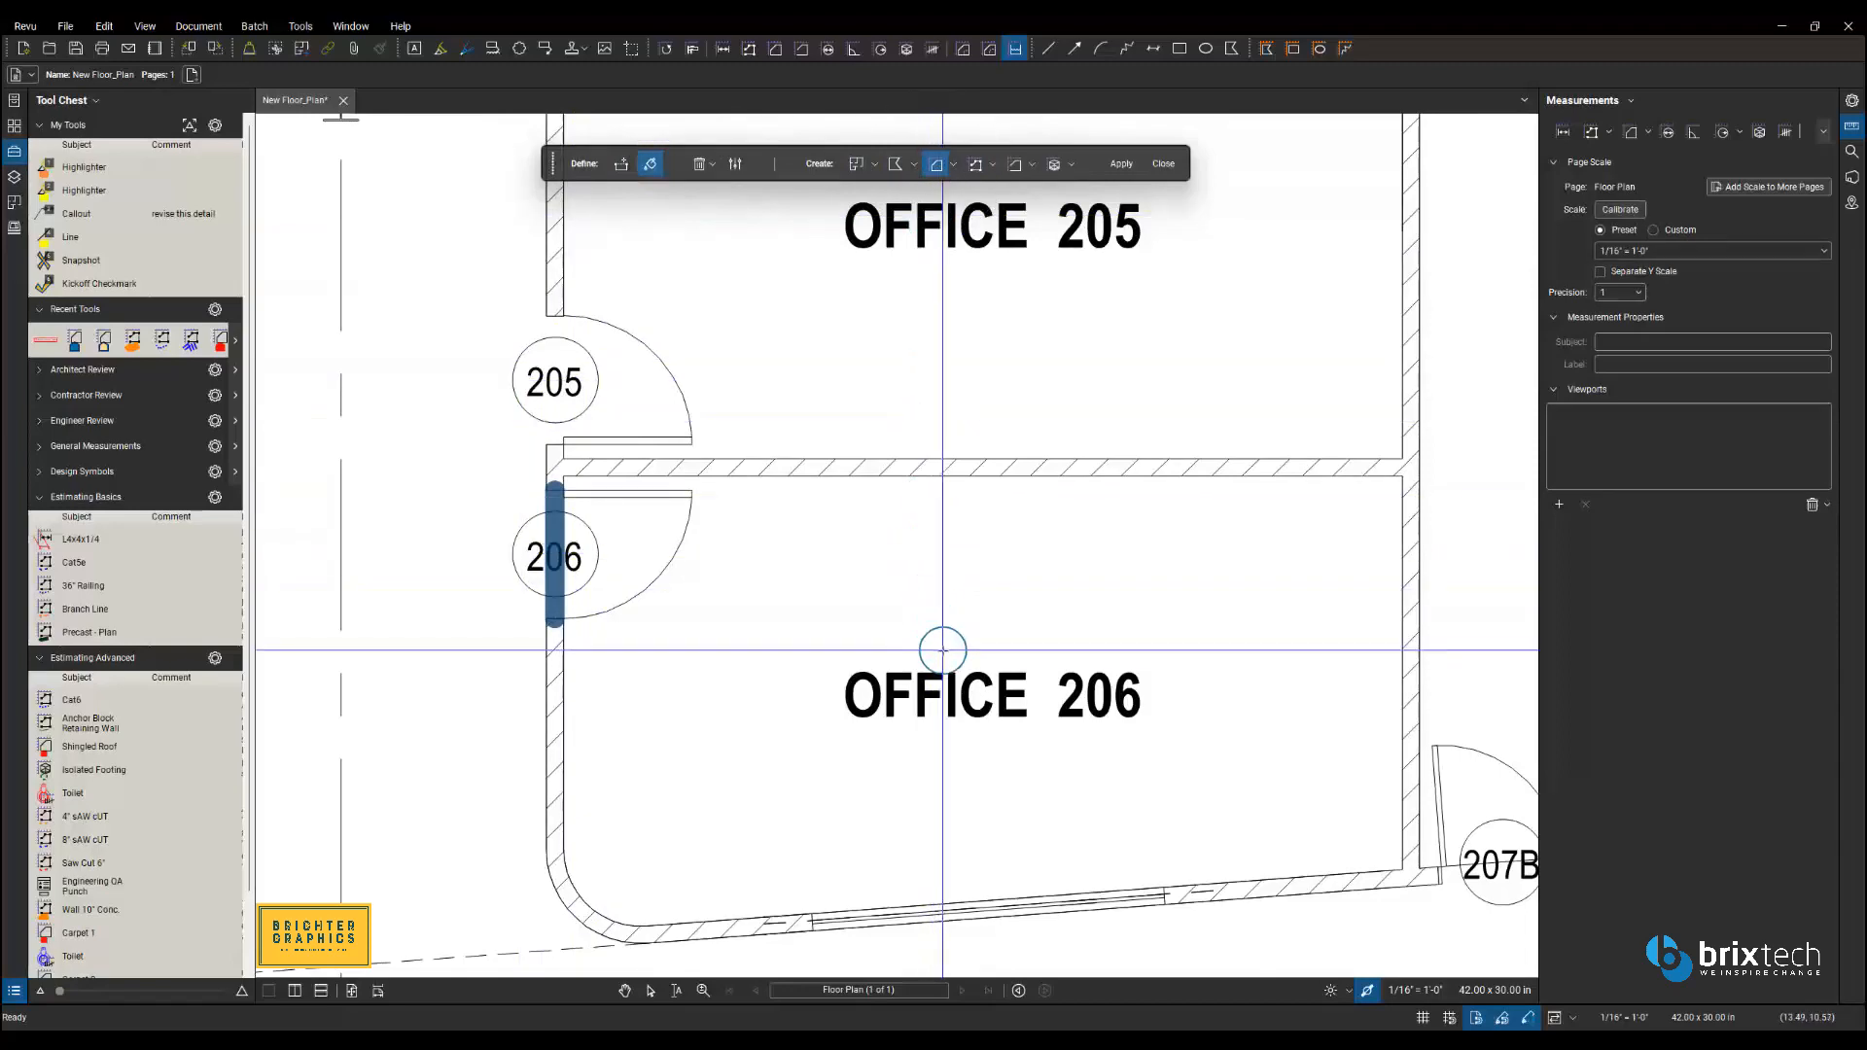
pyautogui.moveTo(948, 645)
pyautogui.mouseDown()
pyautogui.moveTo(826, 633)
pyautogui.moveTo(798, 689)
pyautogui.moveTo(727, 657)
pyautogui.mouseUp()
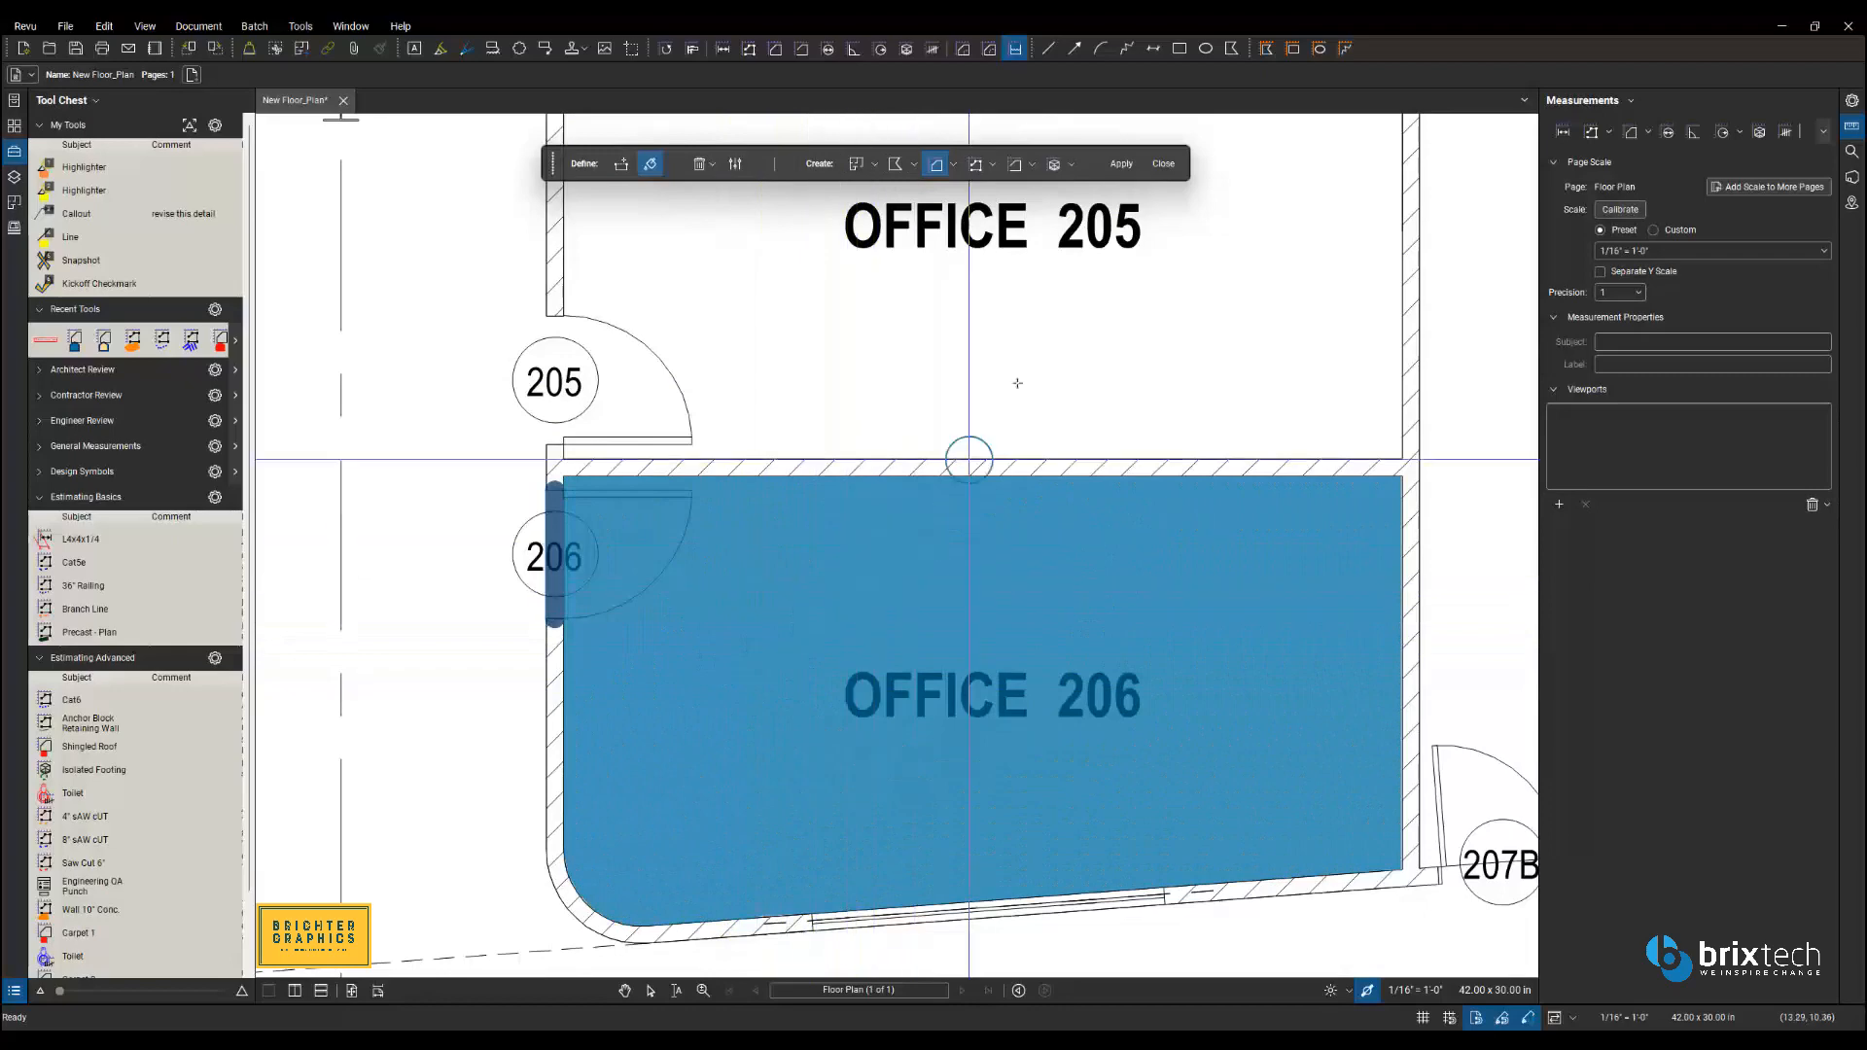
pyautogui.click(1122, 165)
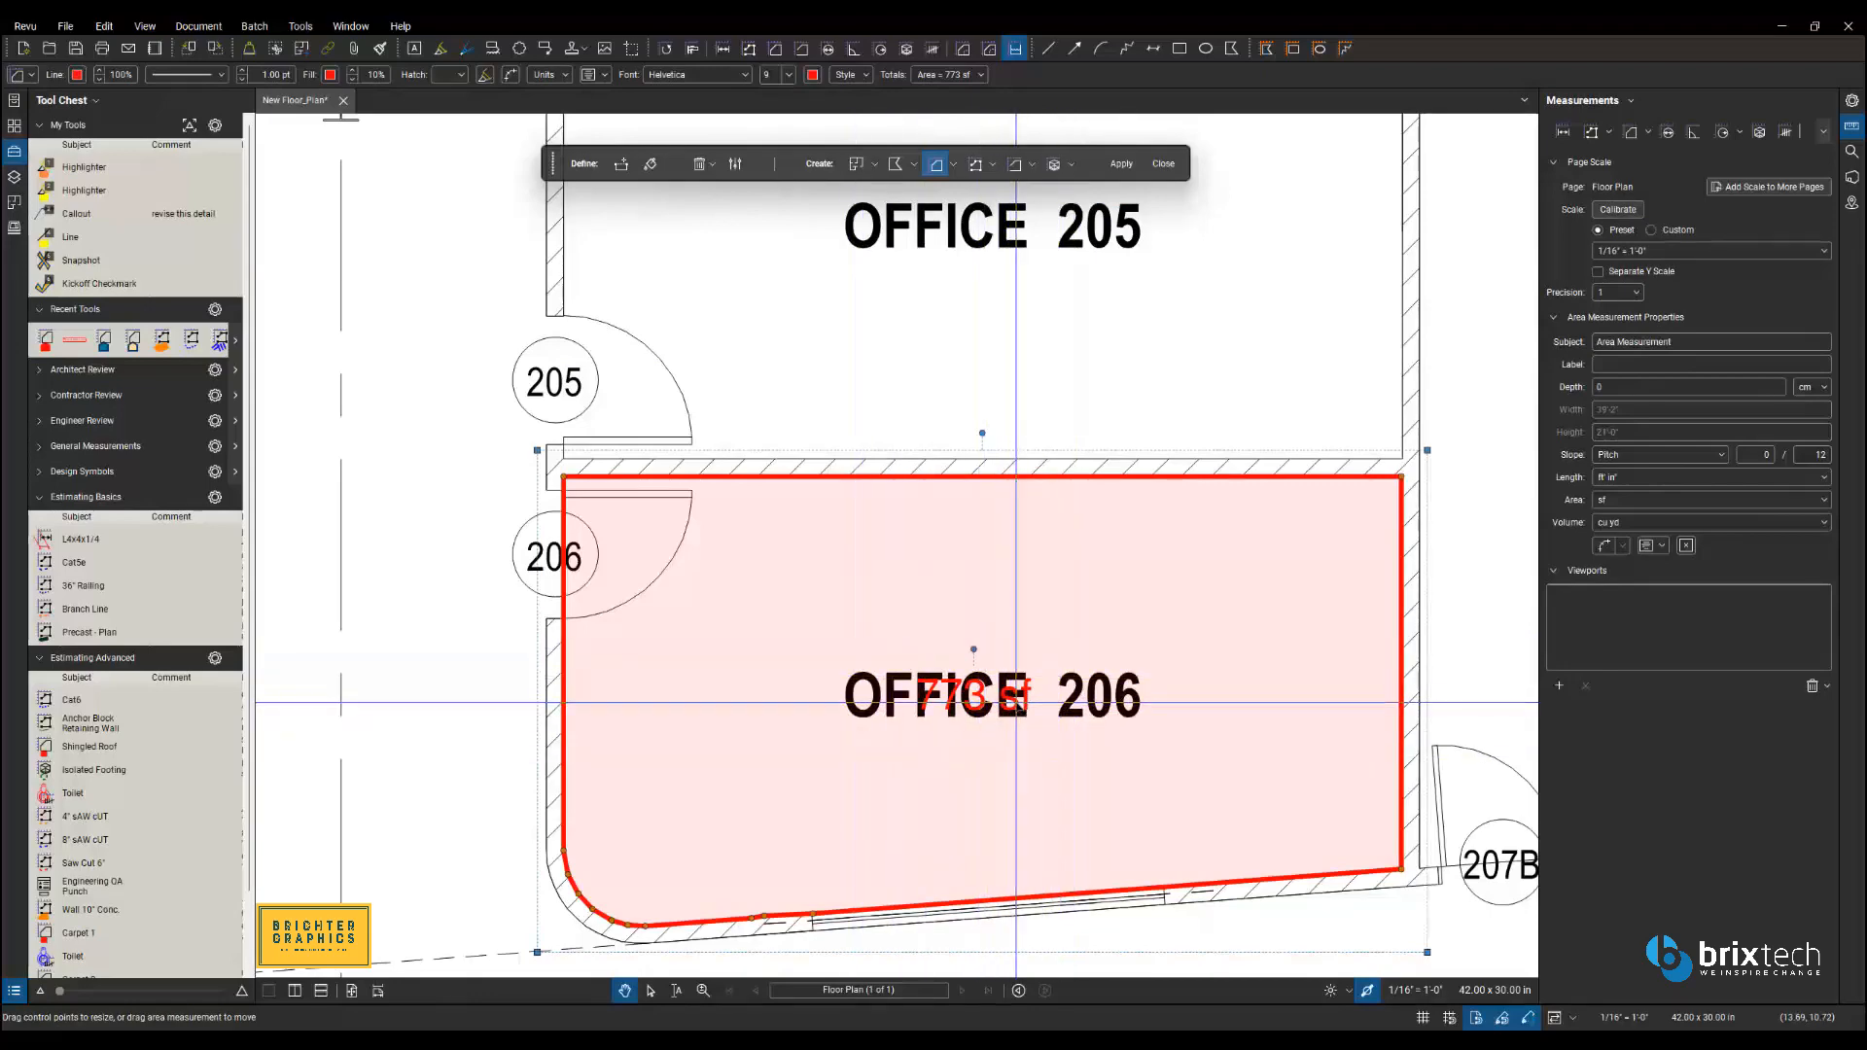
# Move the area caption above the Office 206 room name and set the area unit to sq m
pyautogui.moveTo(1017, 702); pyautogui.dragTo(1039, 594)
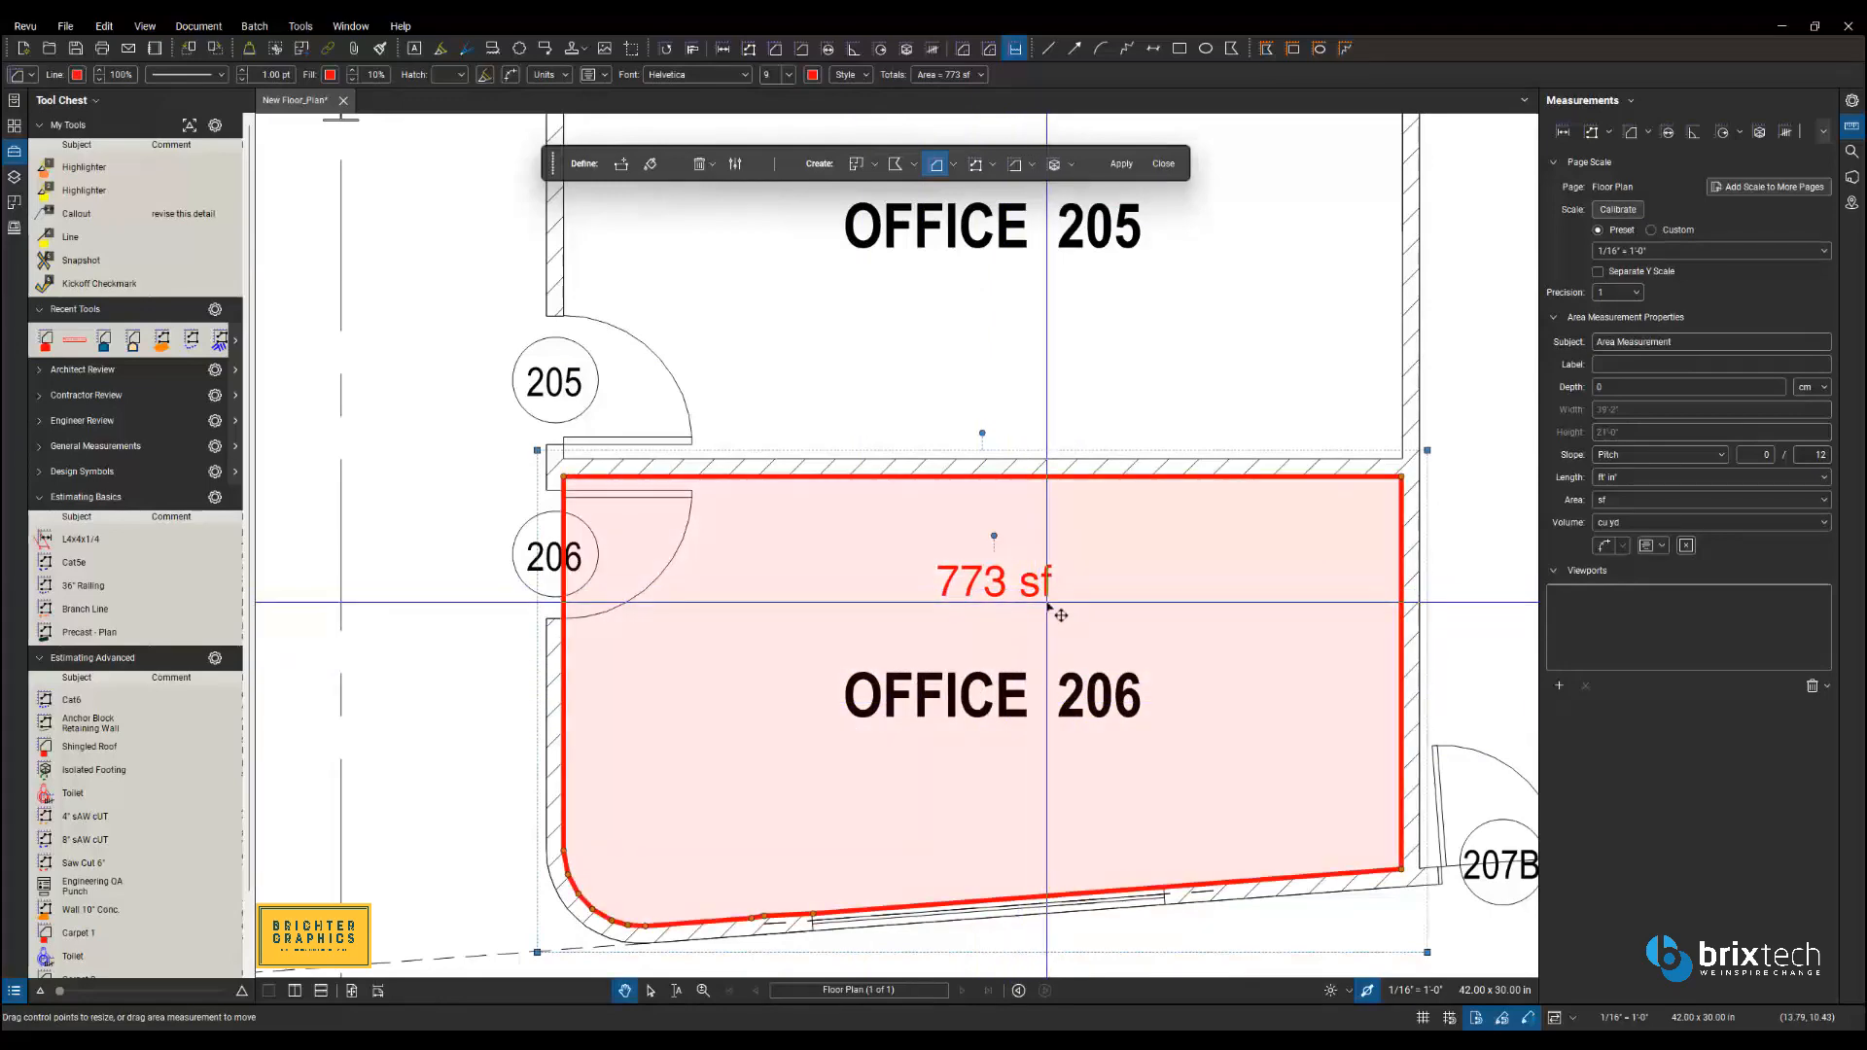
pyautogui.click(1824, 501)
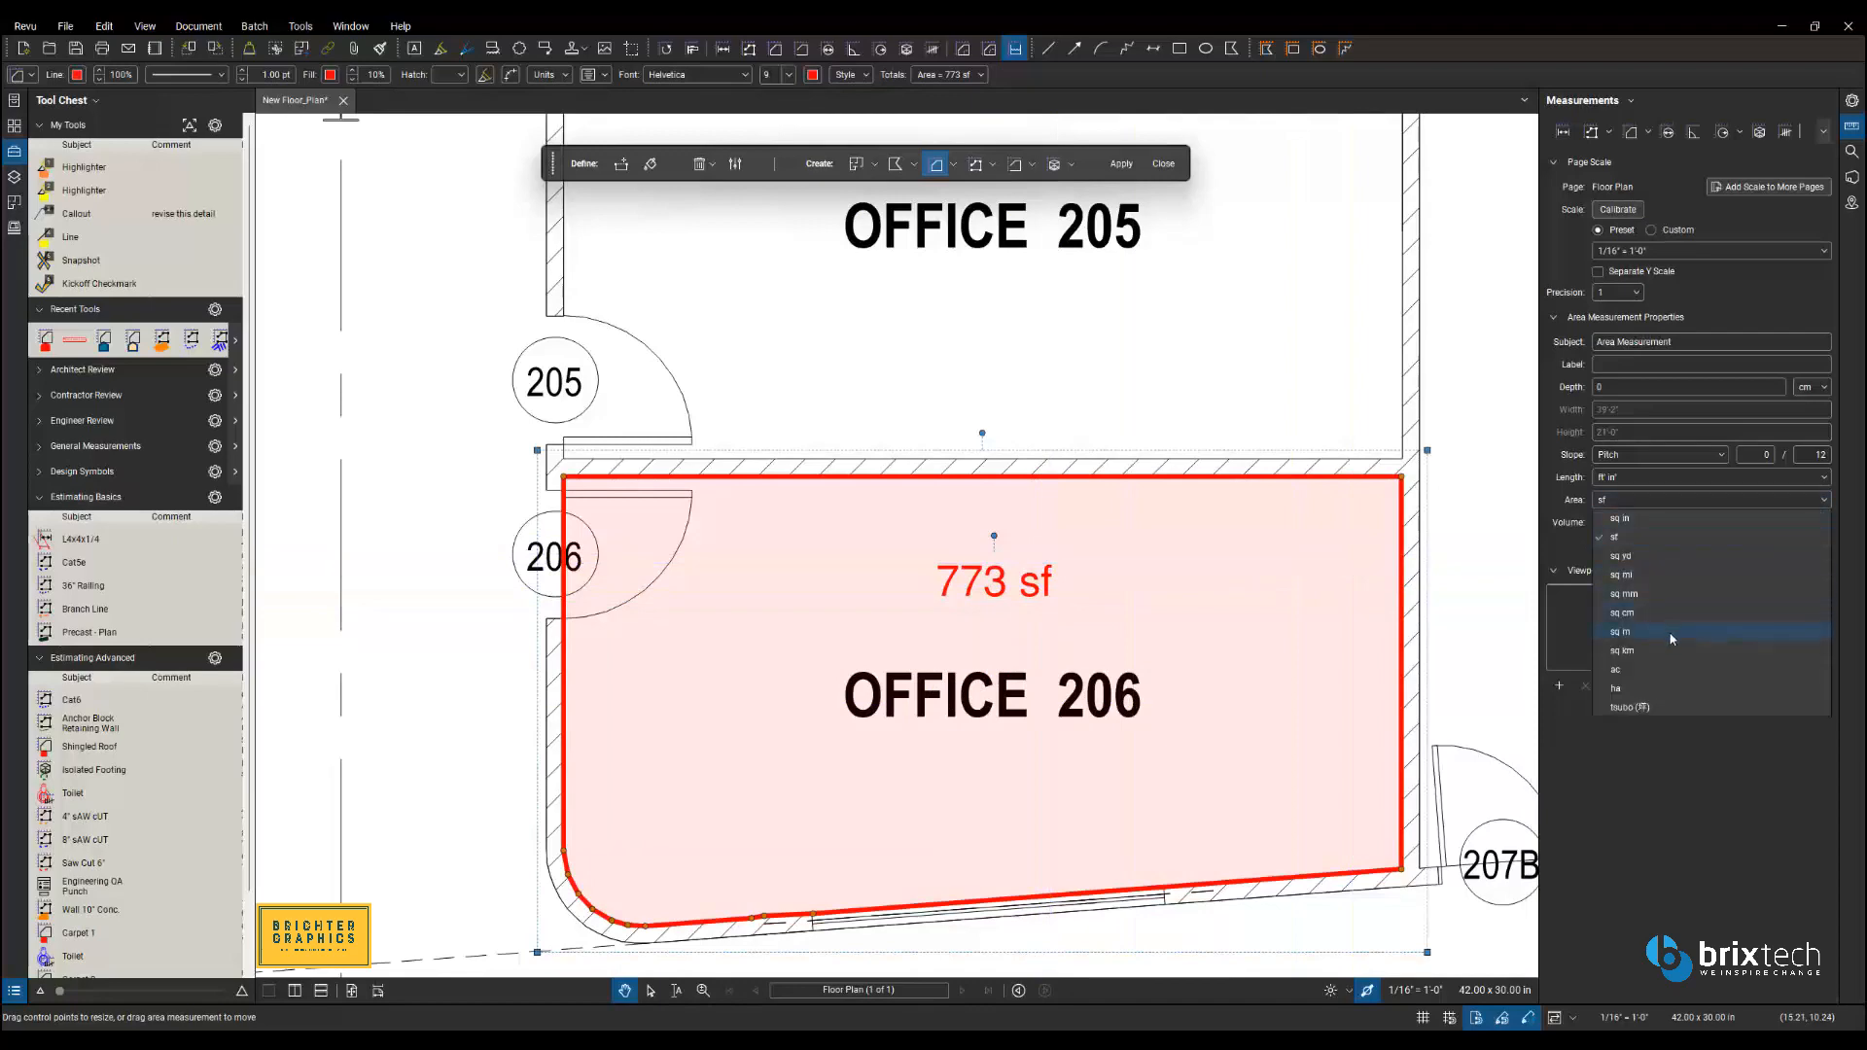
pyautogui.click(1671, 639)
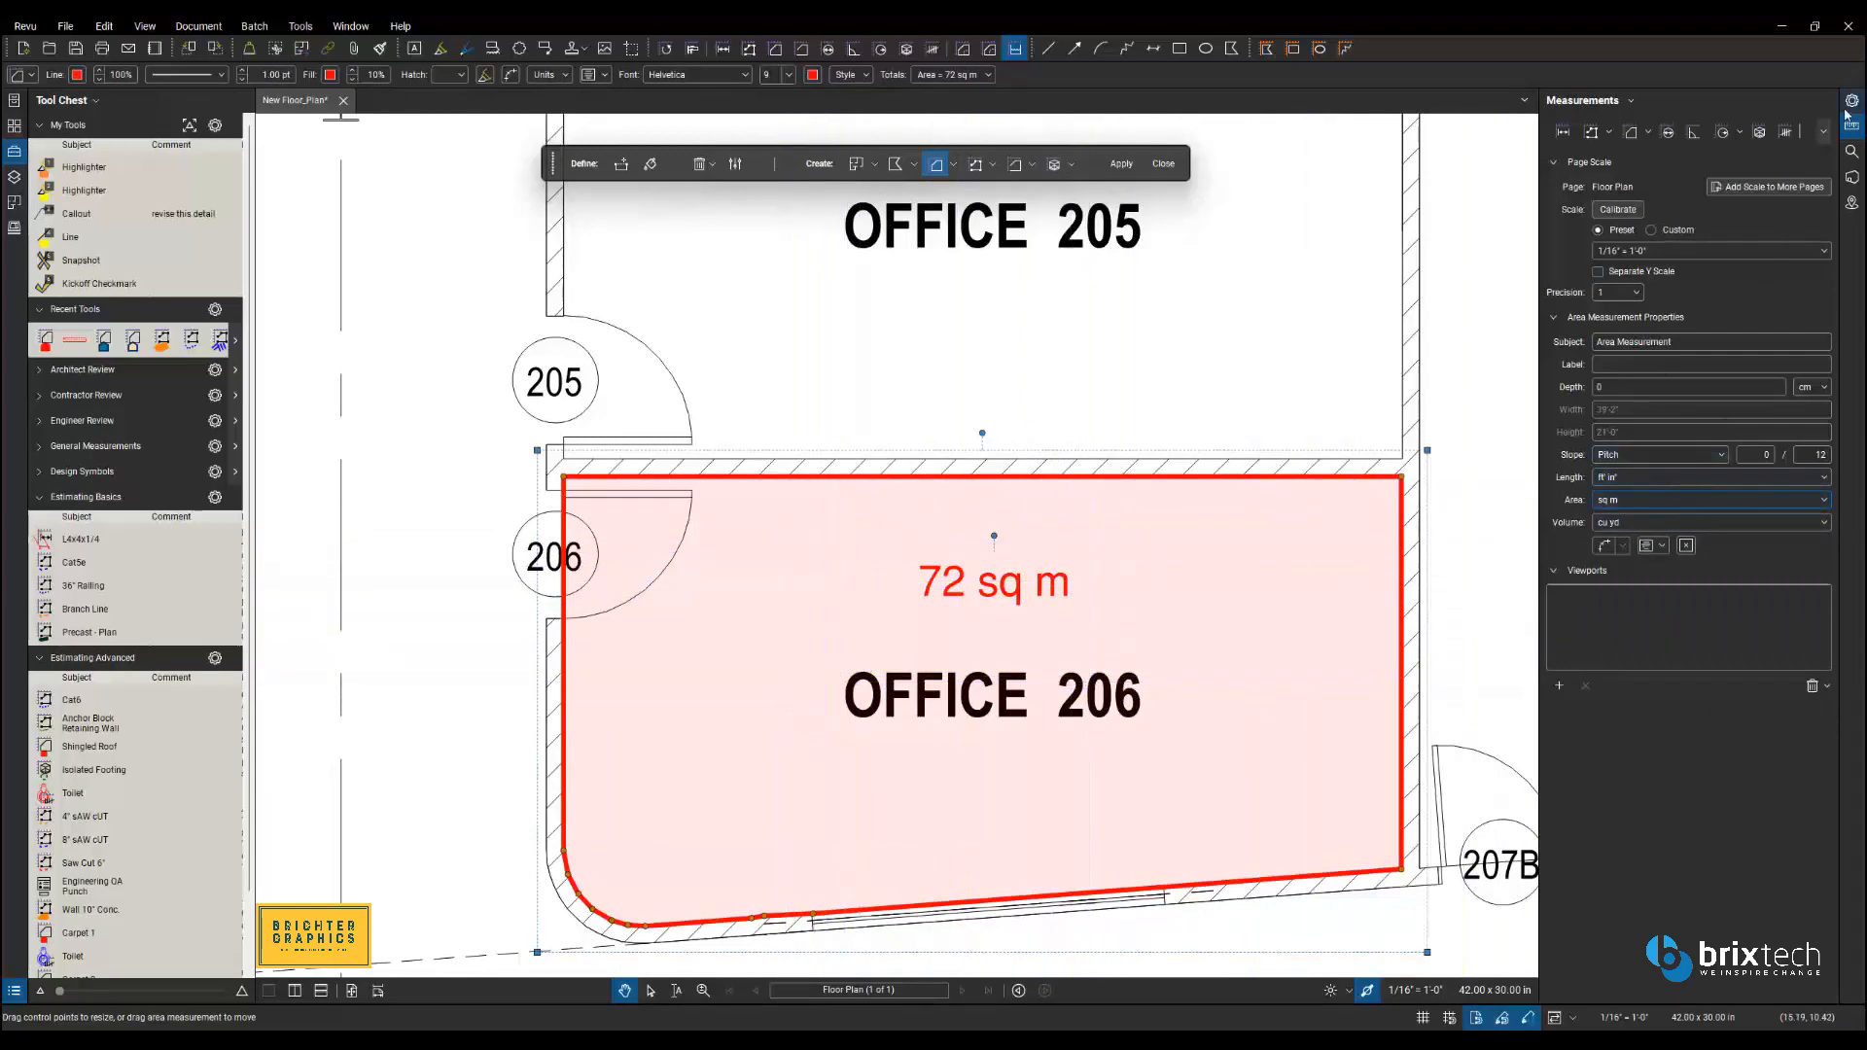
# Set the area measurement's properties as the default, and close the properties and Dynamic Fill
pyautogui.click(1851, 101)
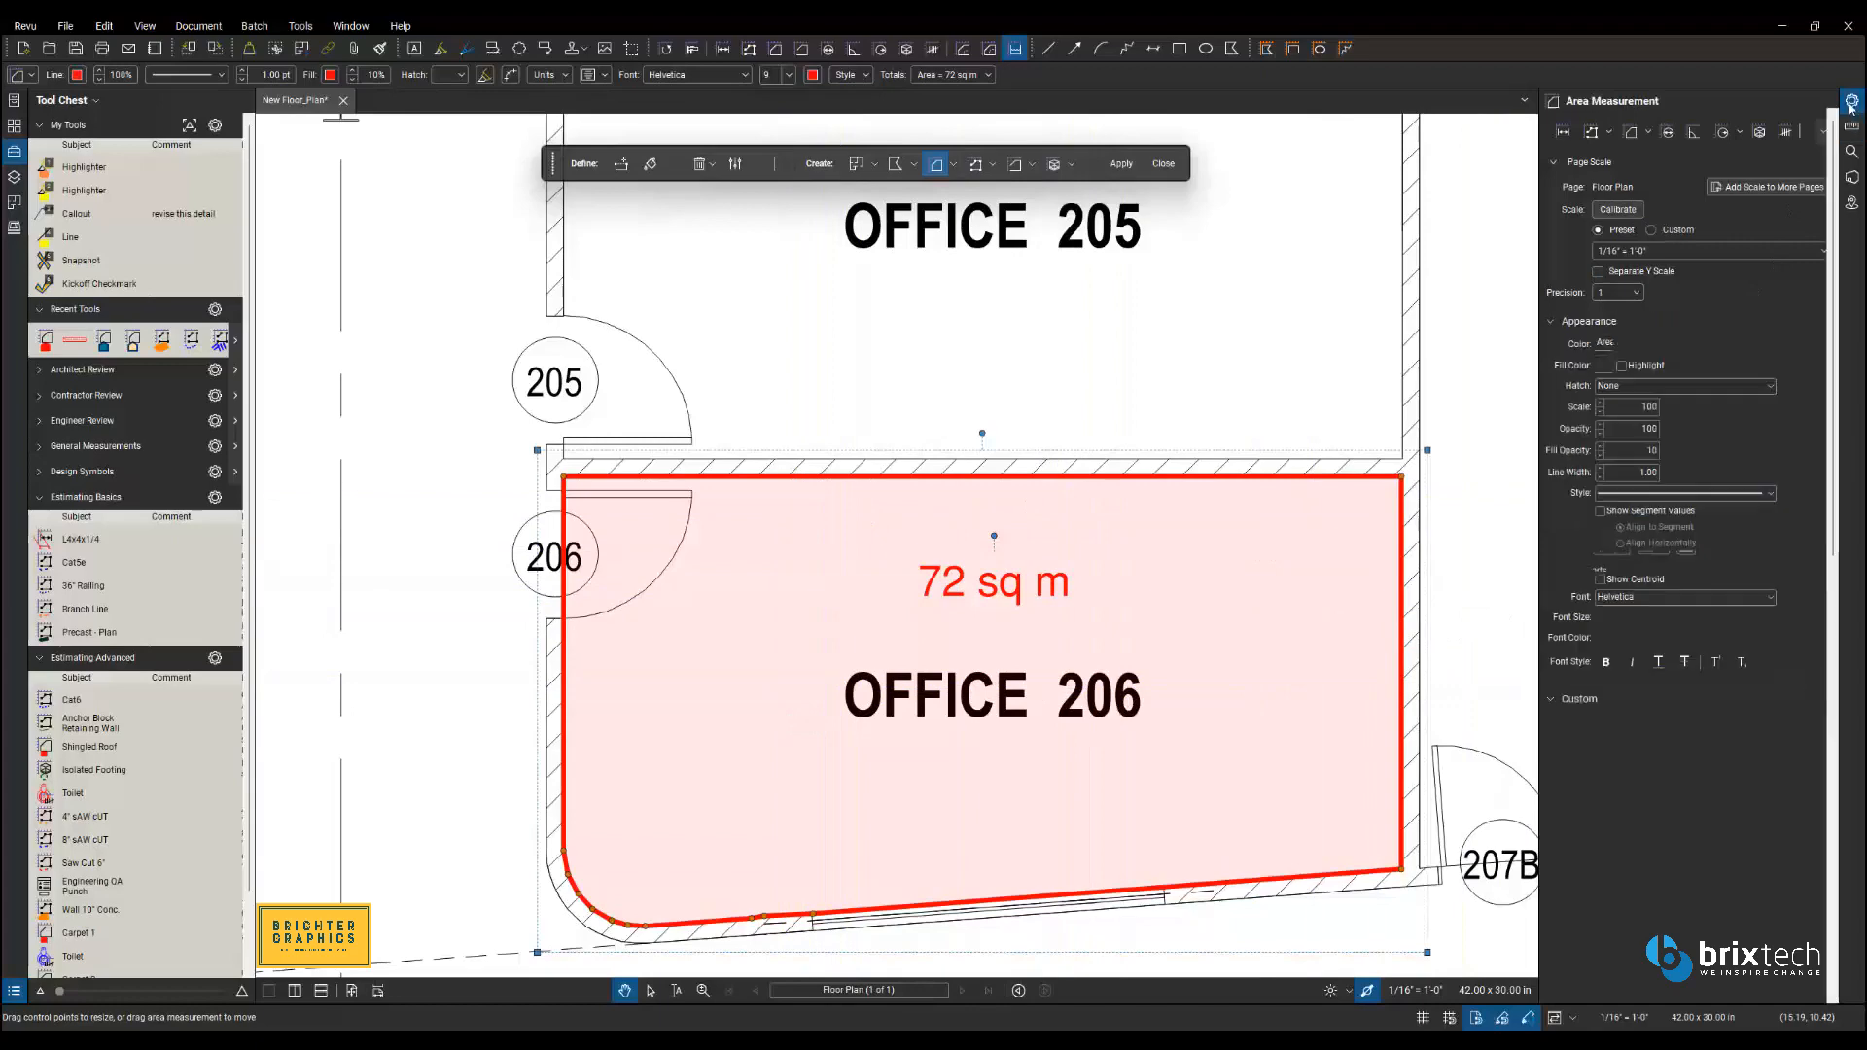
pyautogui.click(1550, 706)
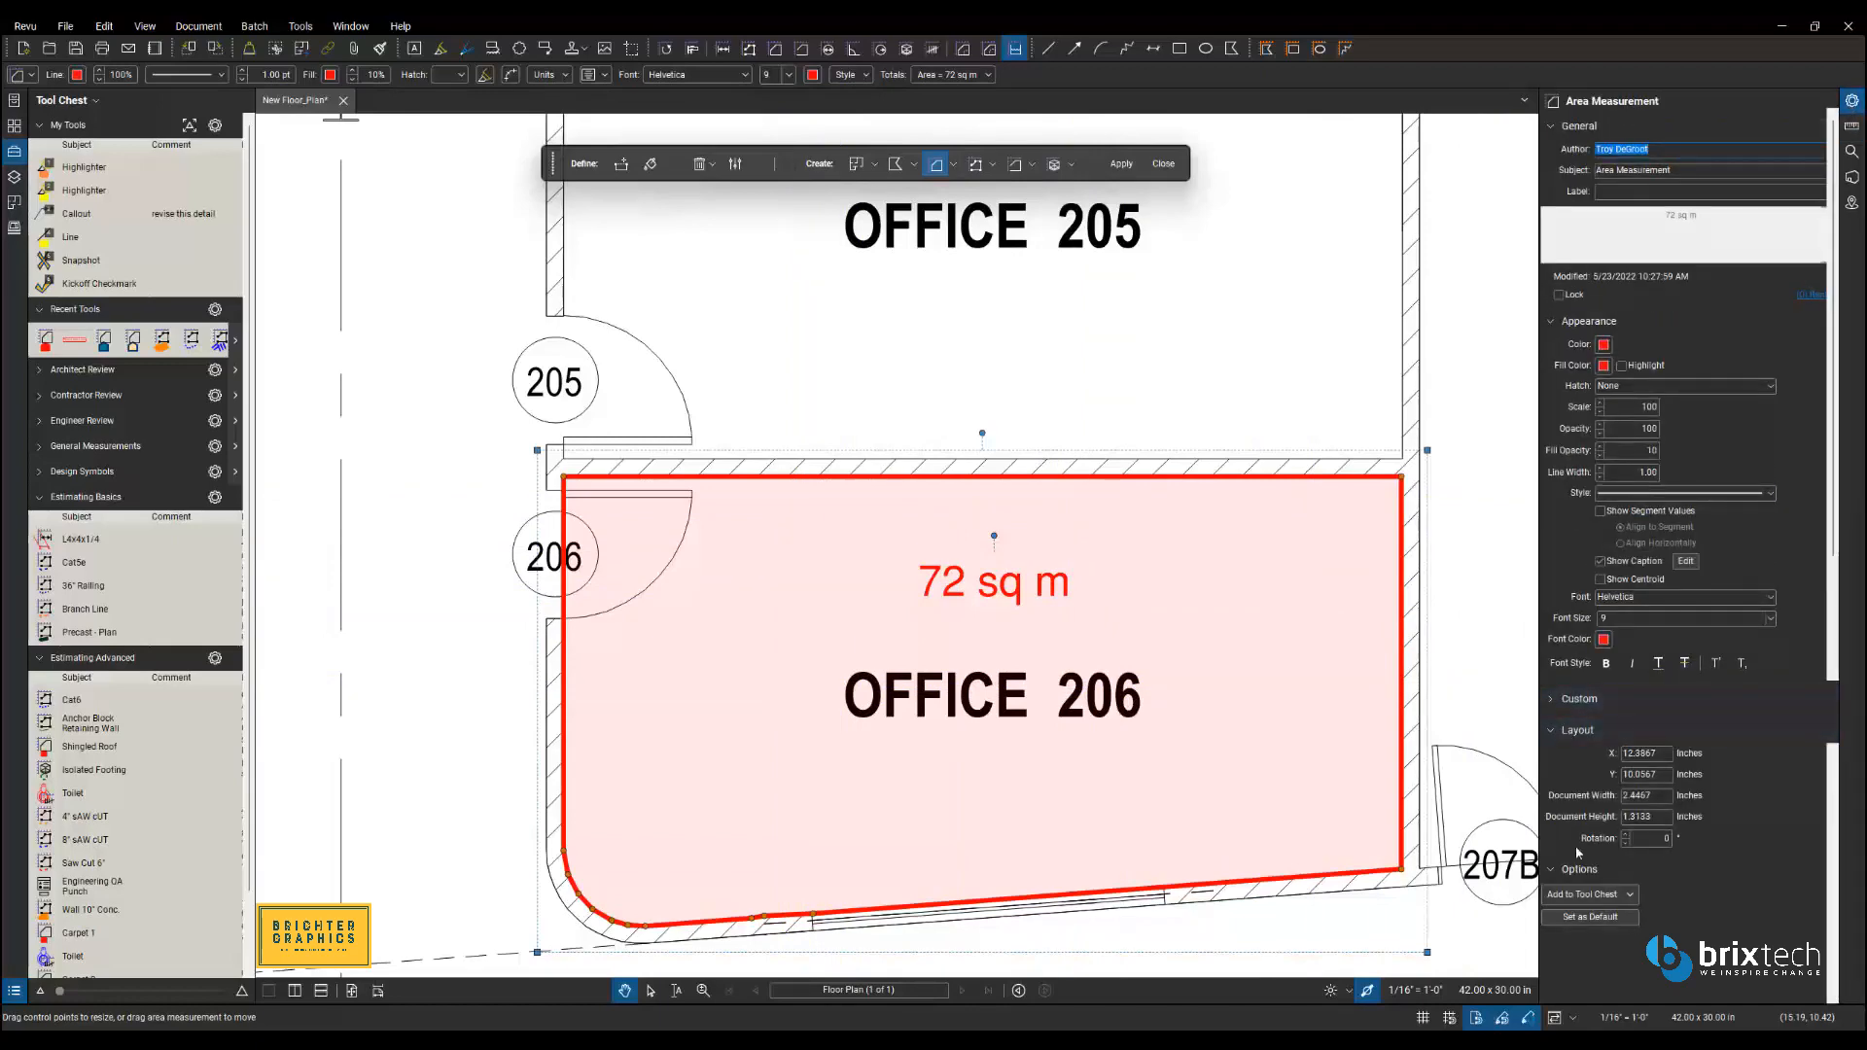
pyautogui.click(1603, 924)
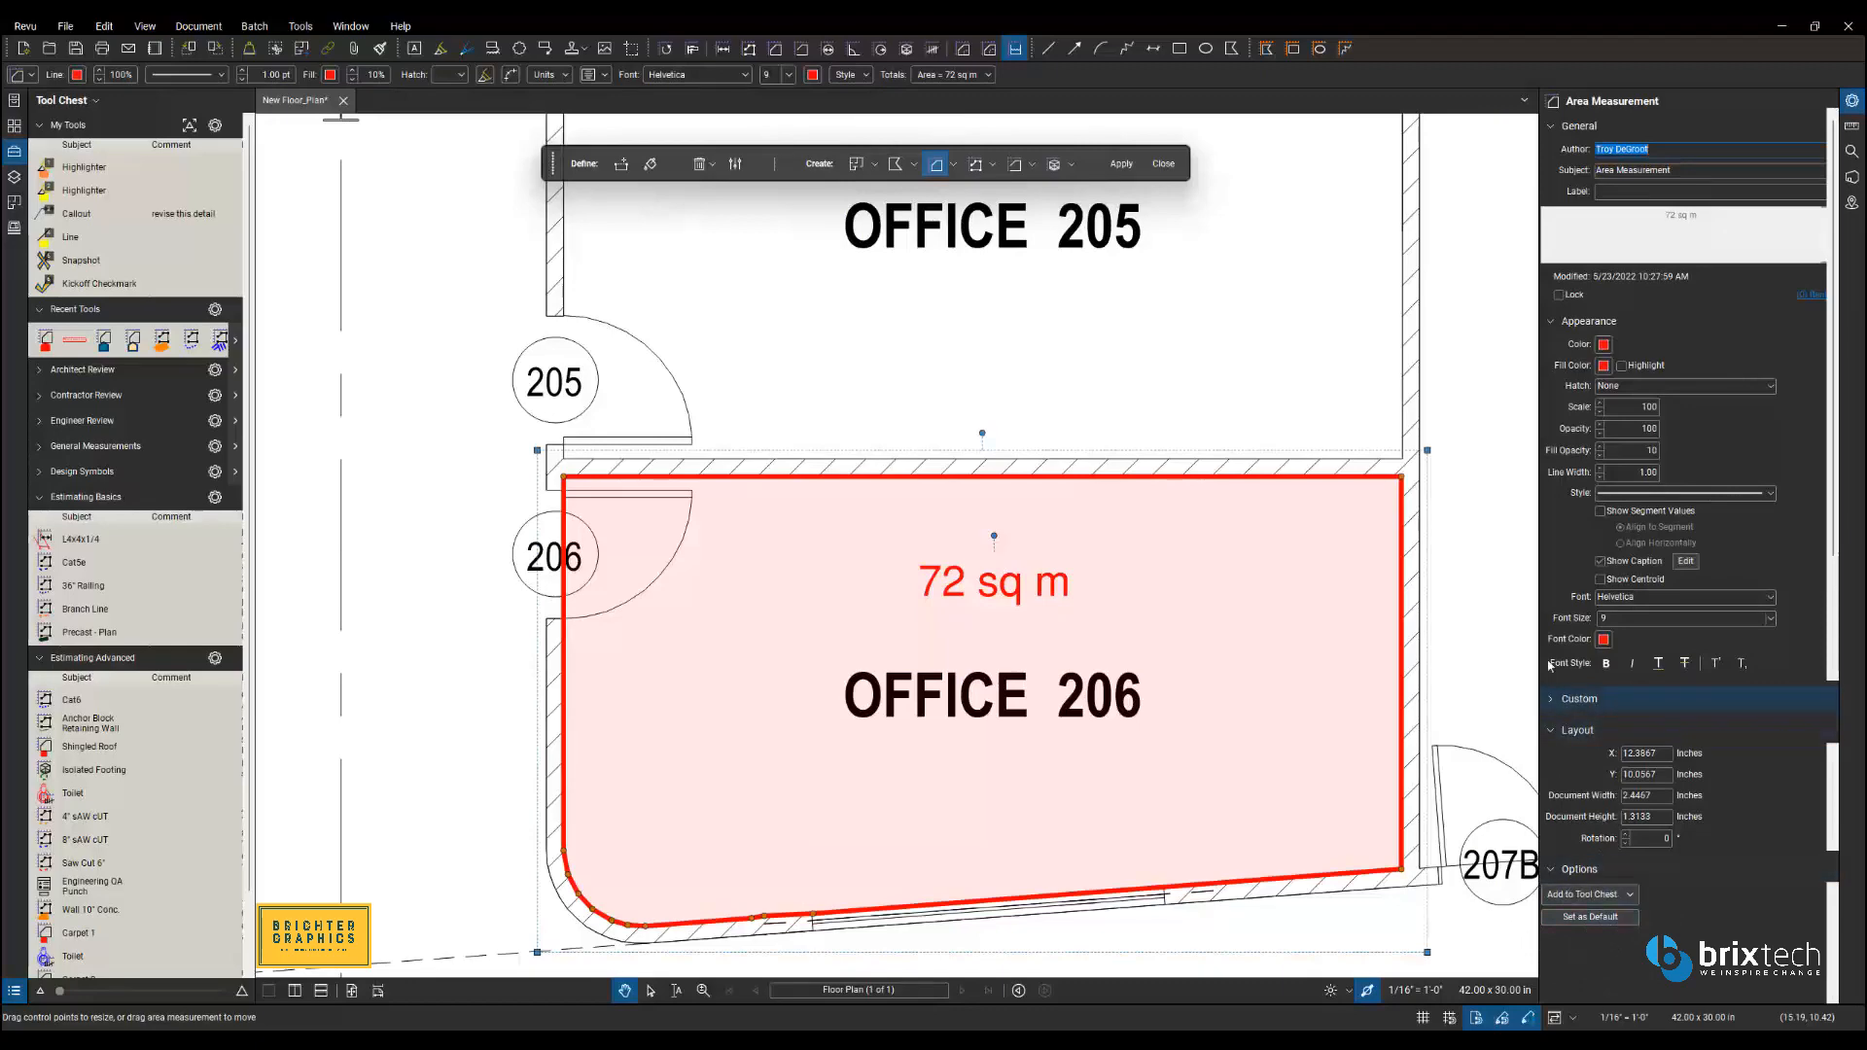
pyautogui.doubleClick(1541, 494)
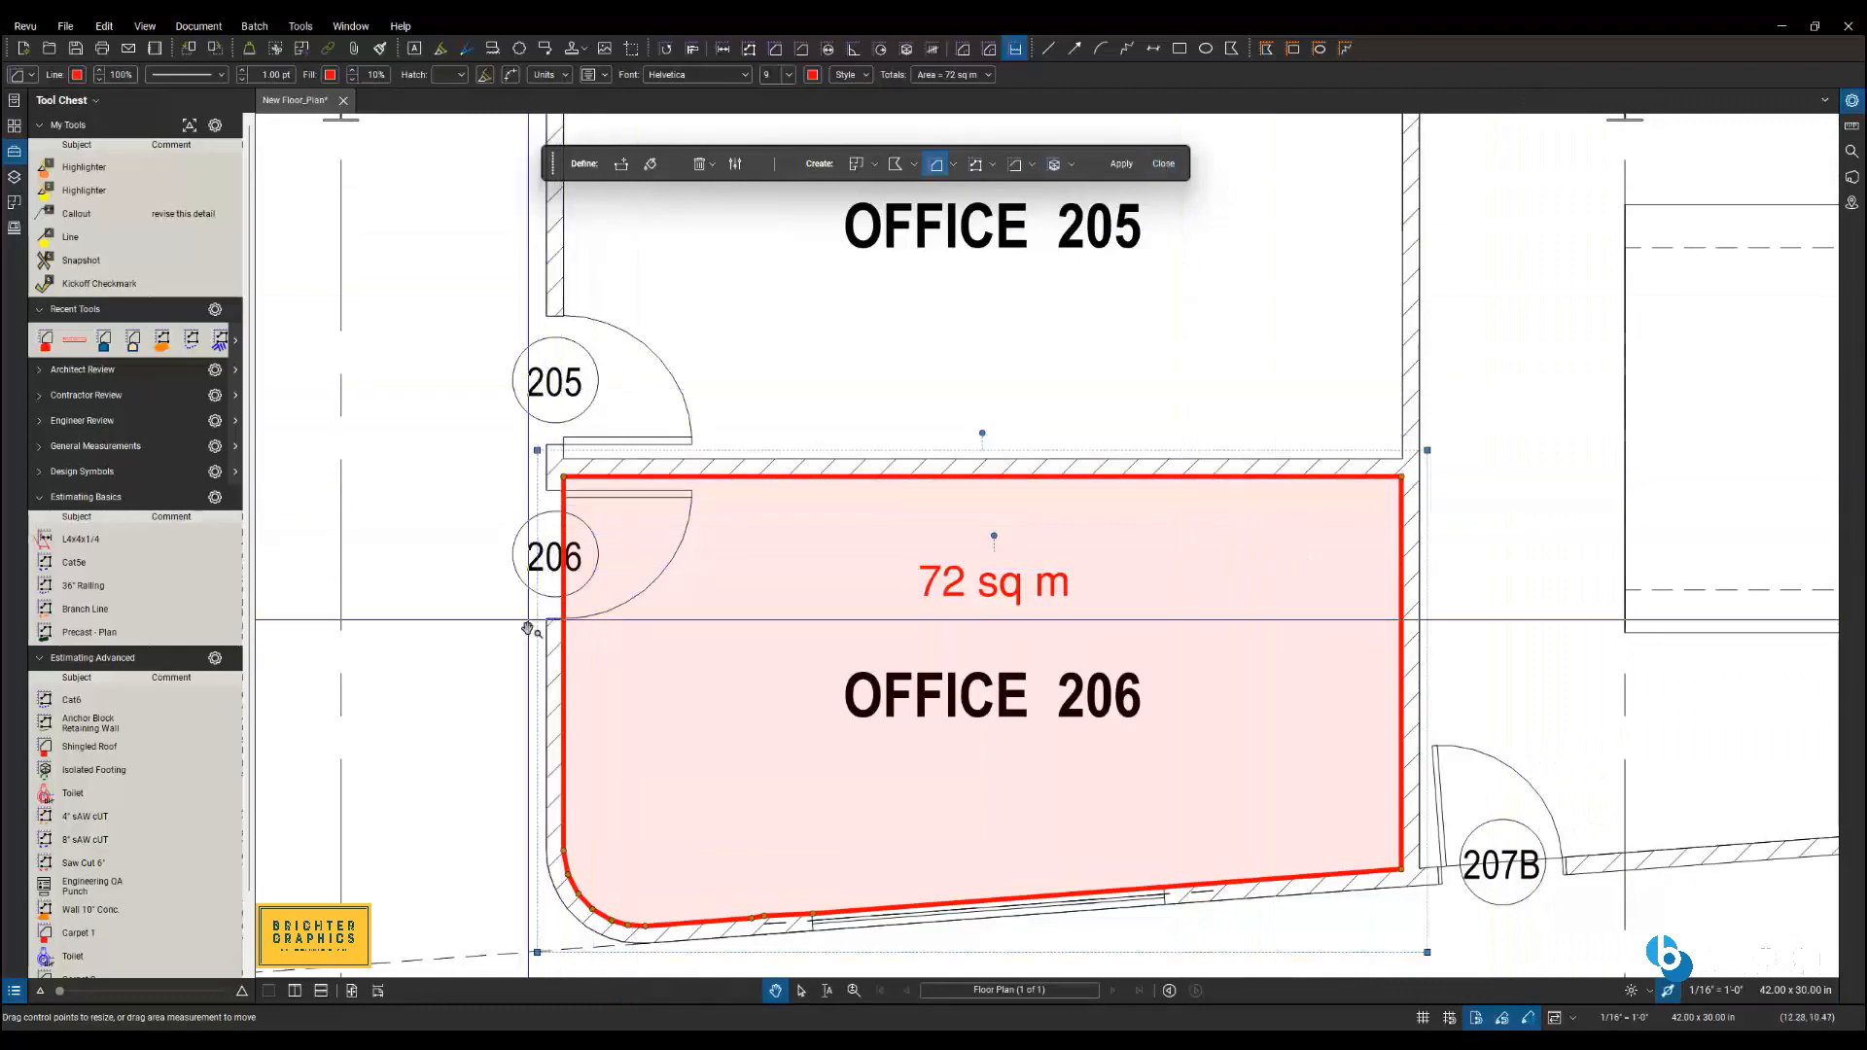
pyautogui.click(1164, 164)
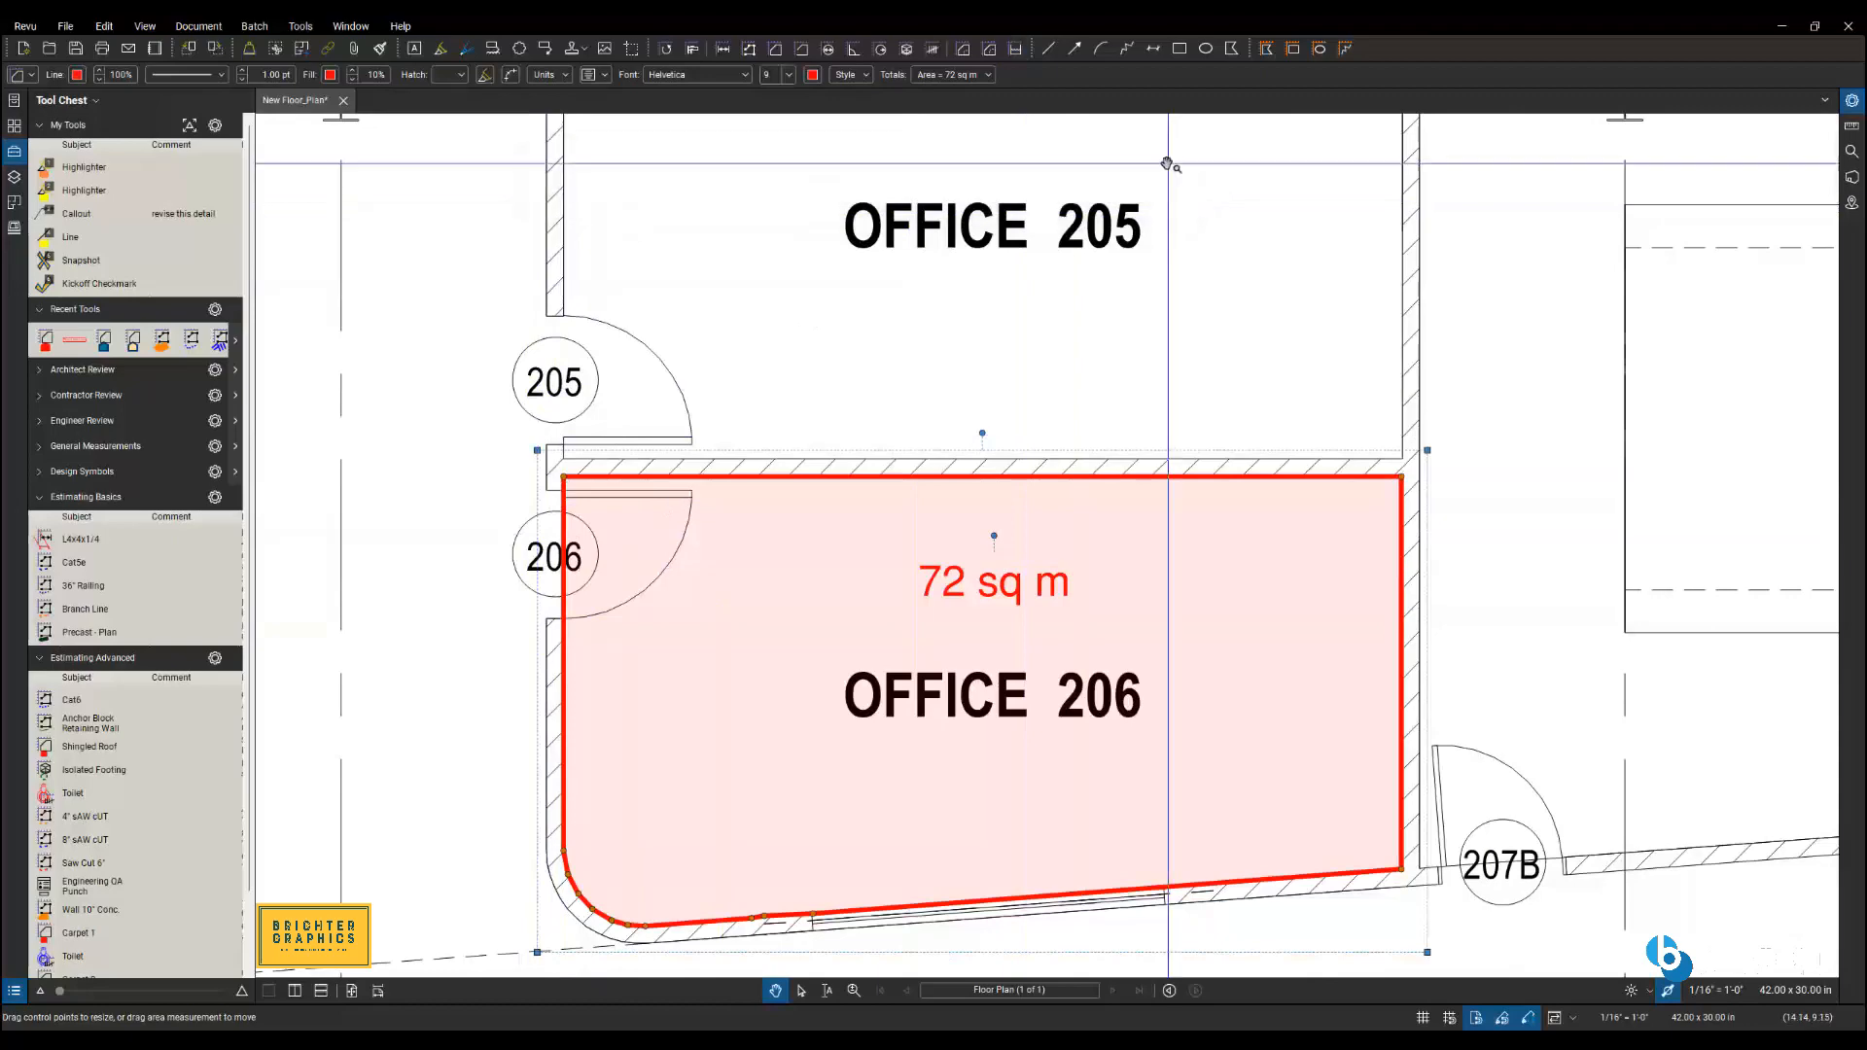
# Open the Preferences and review the Measure settings for tools and the Studio options
pyautogui.click(24, 26)
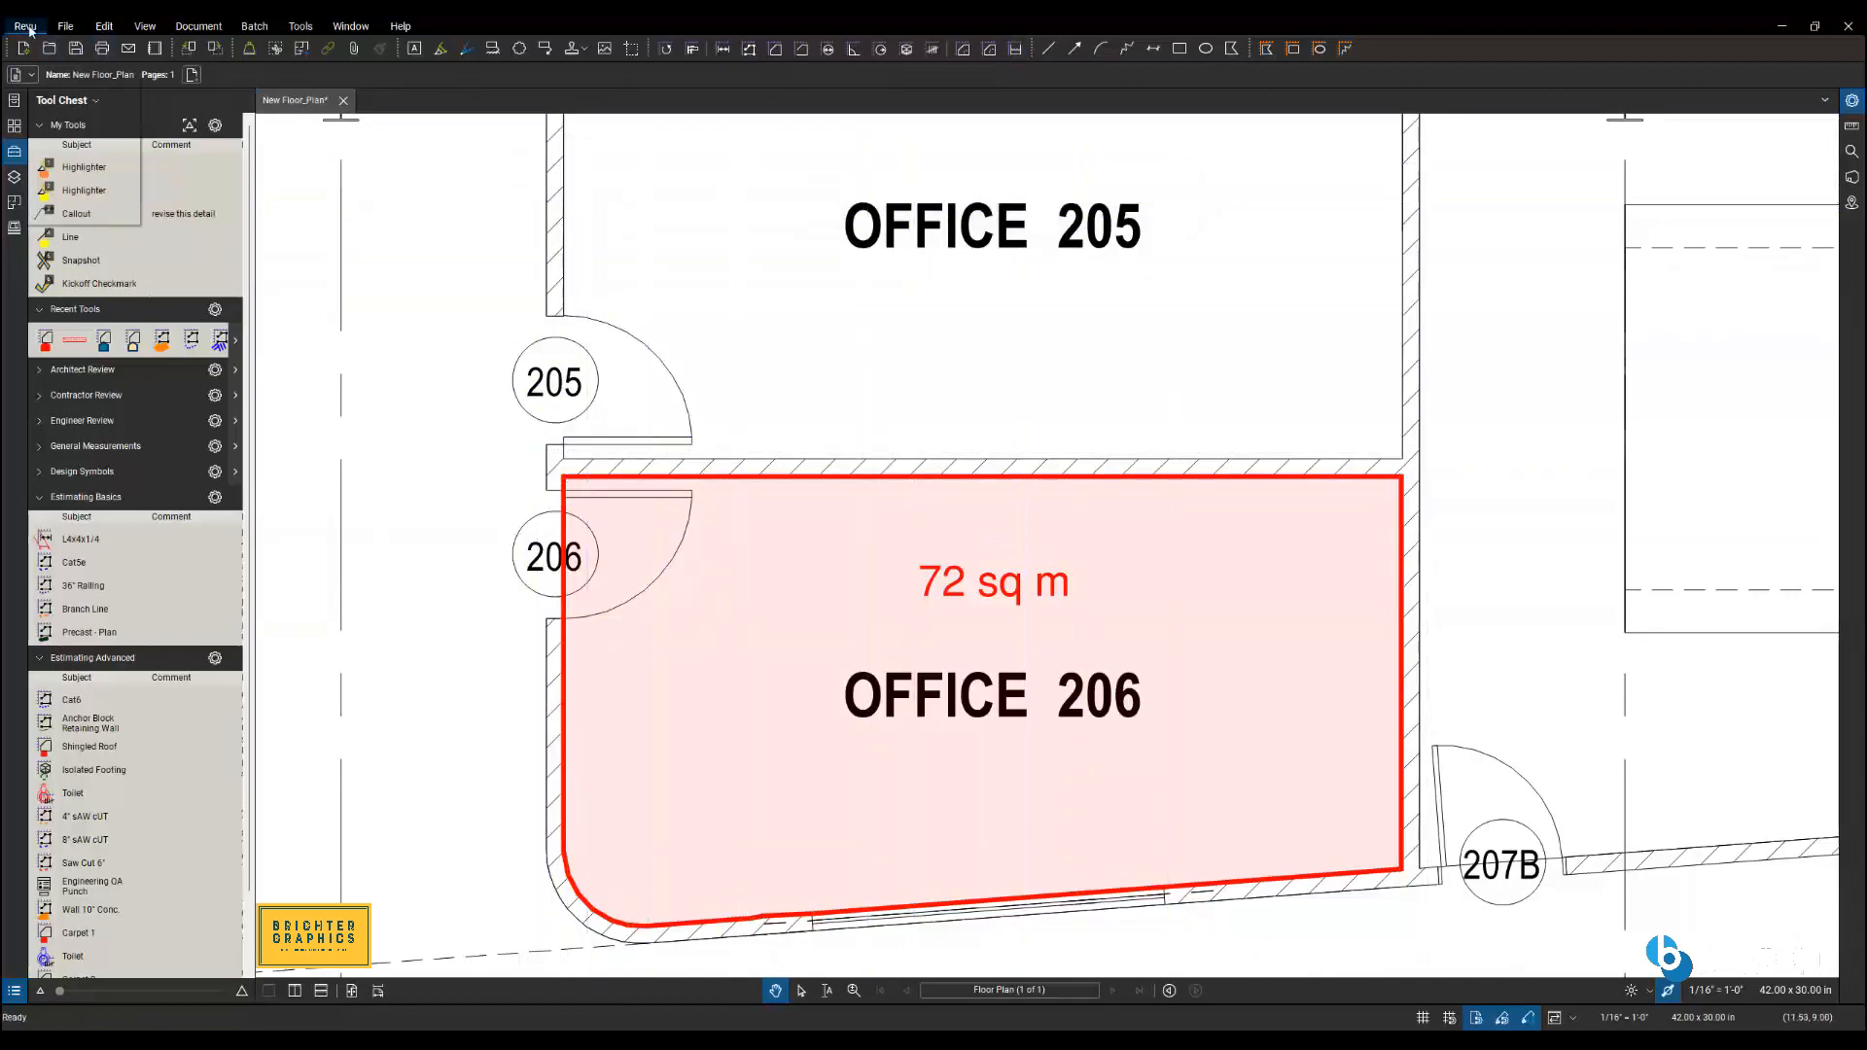
pyautogui.click(50, 70)
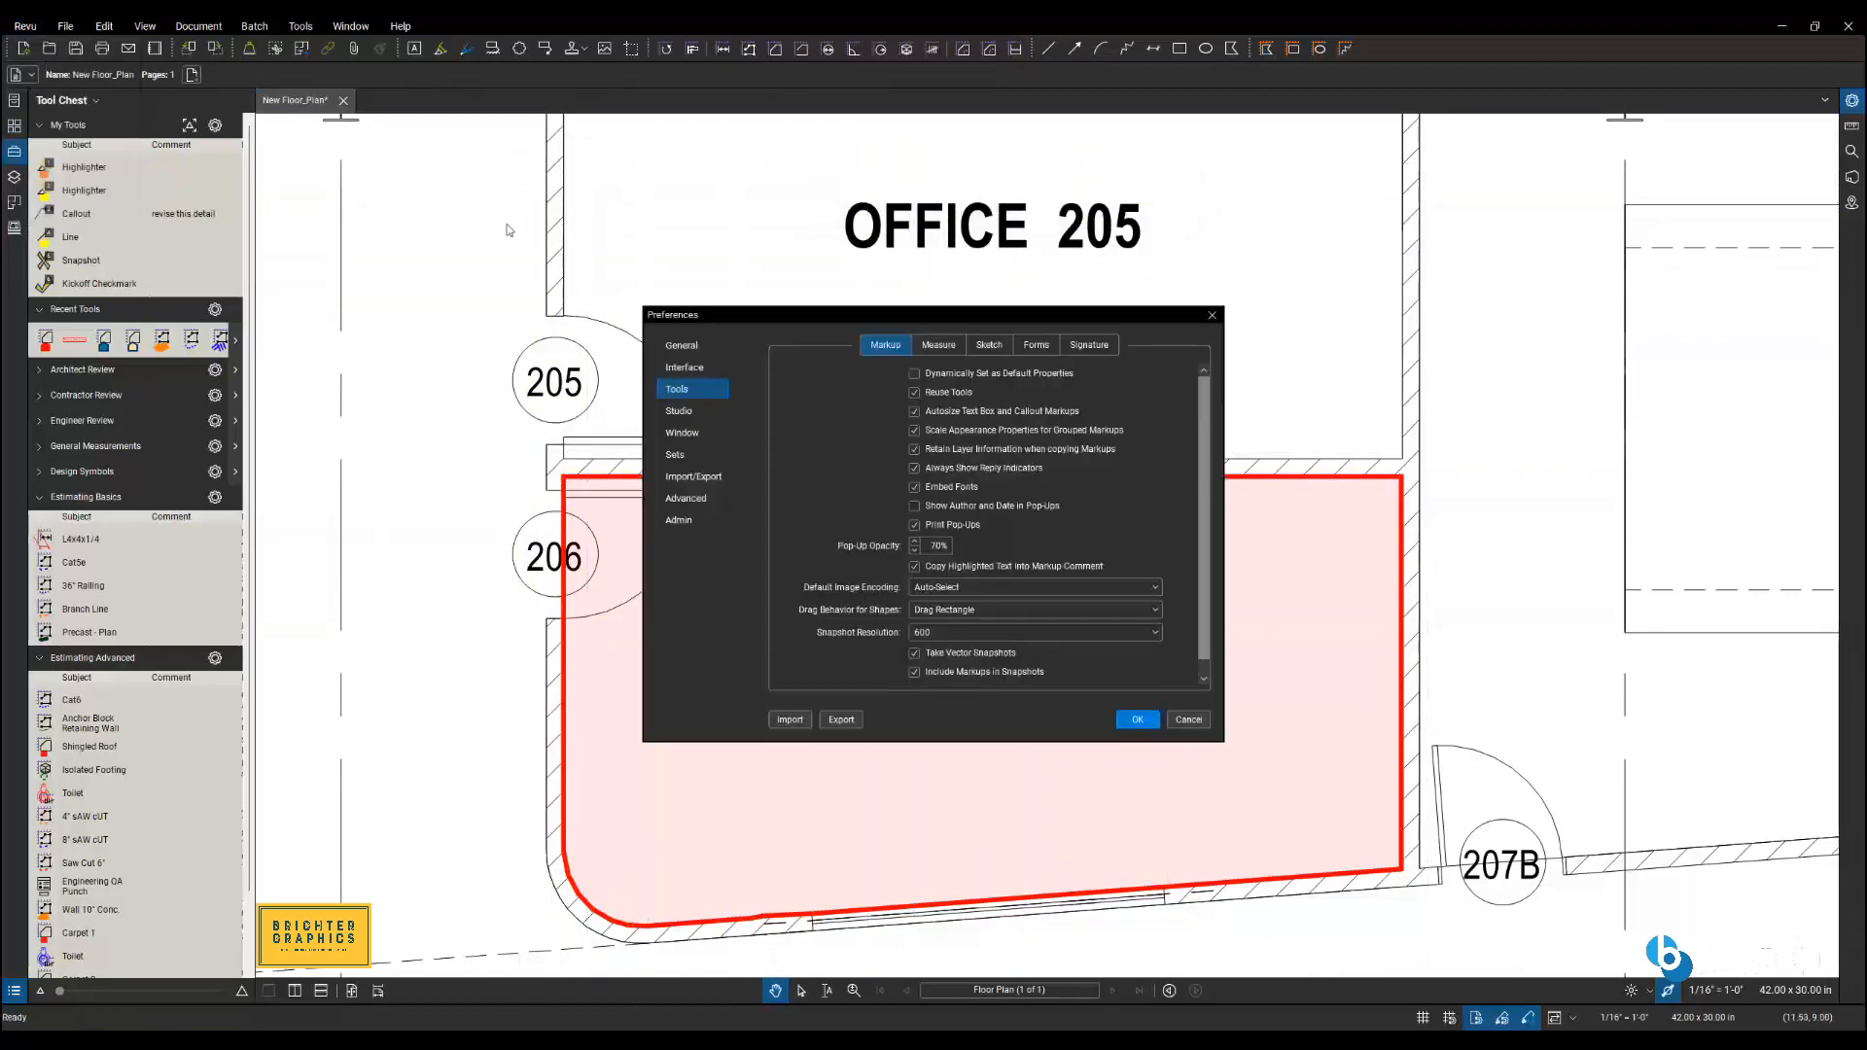
pyautogui.click(935, 350)
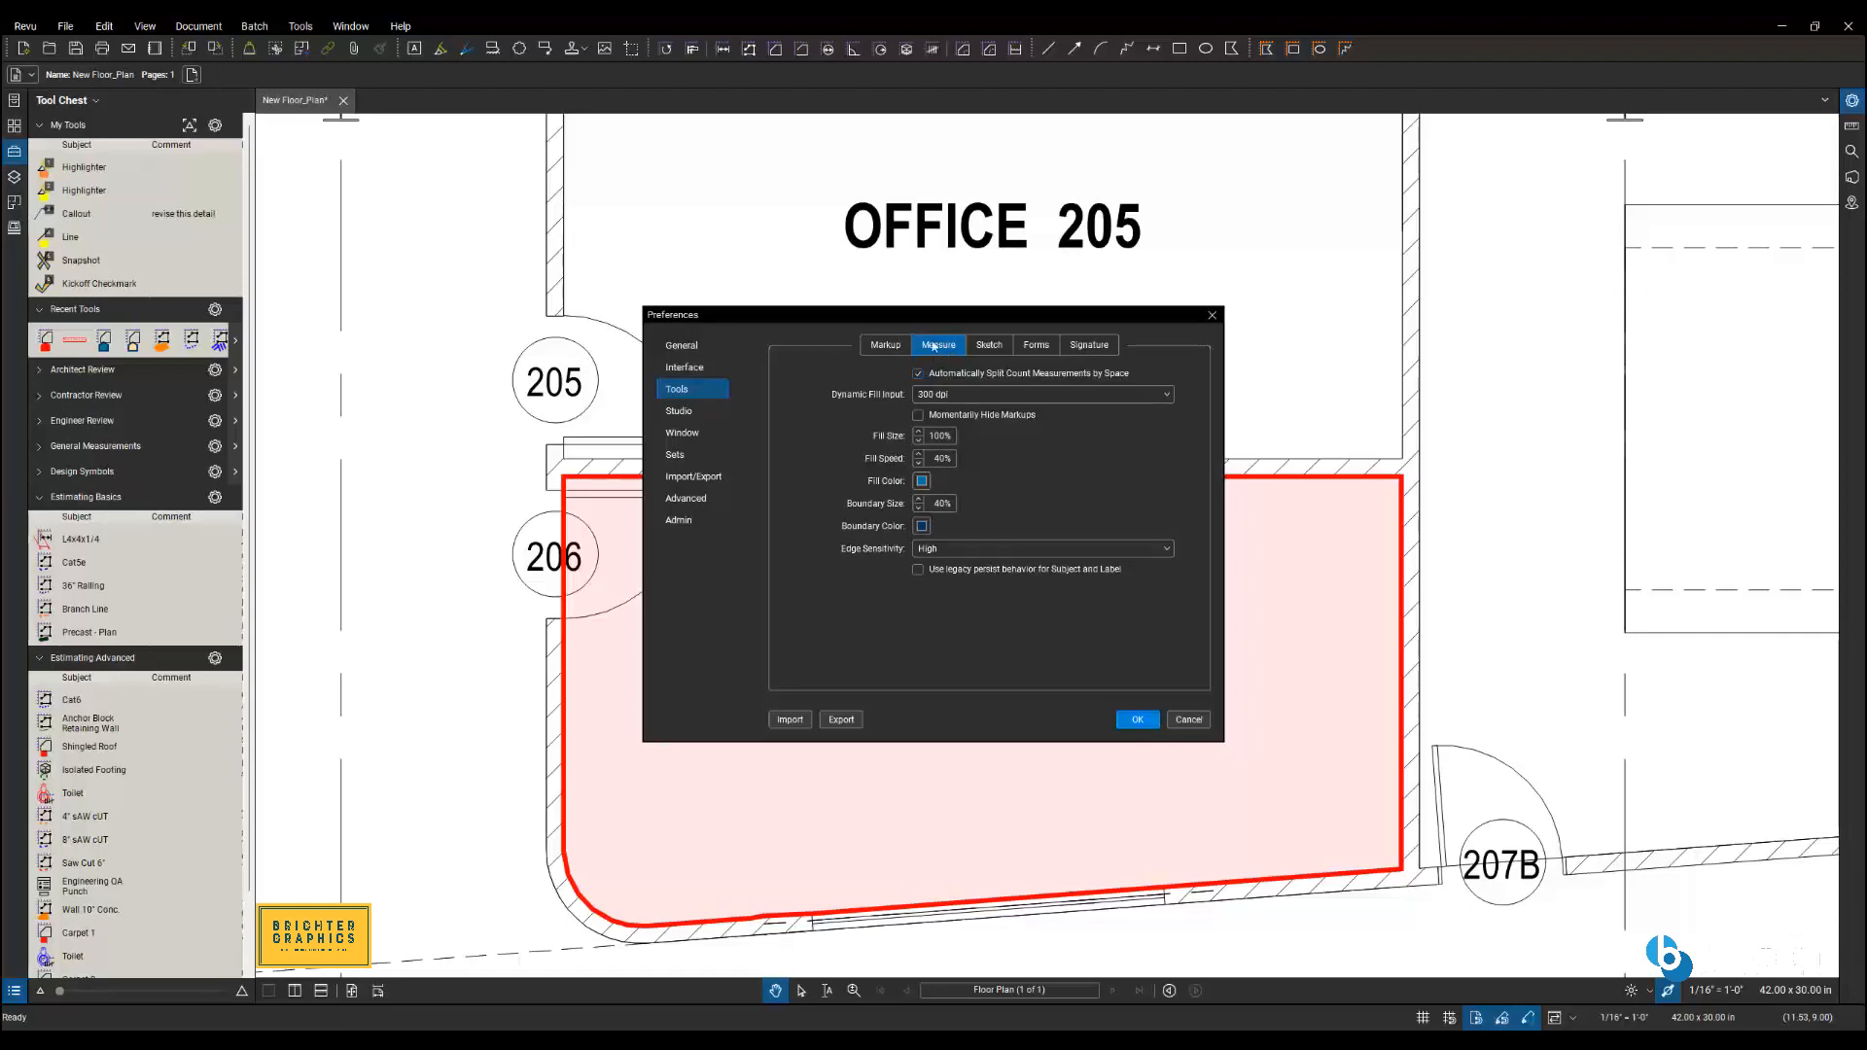
pyautogui.click(695, 417)
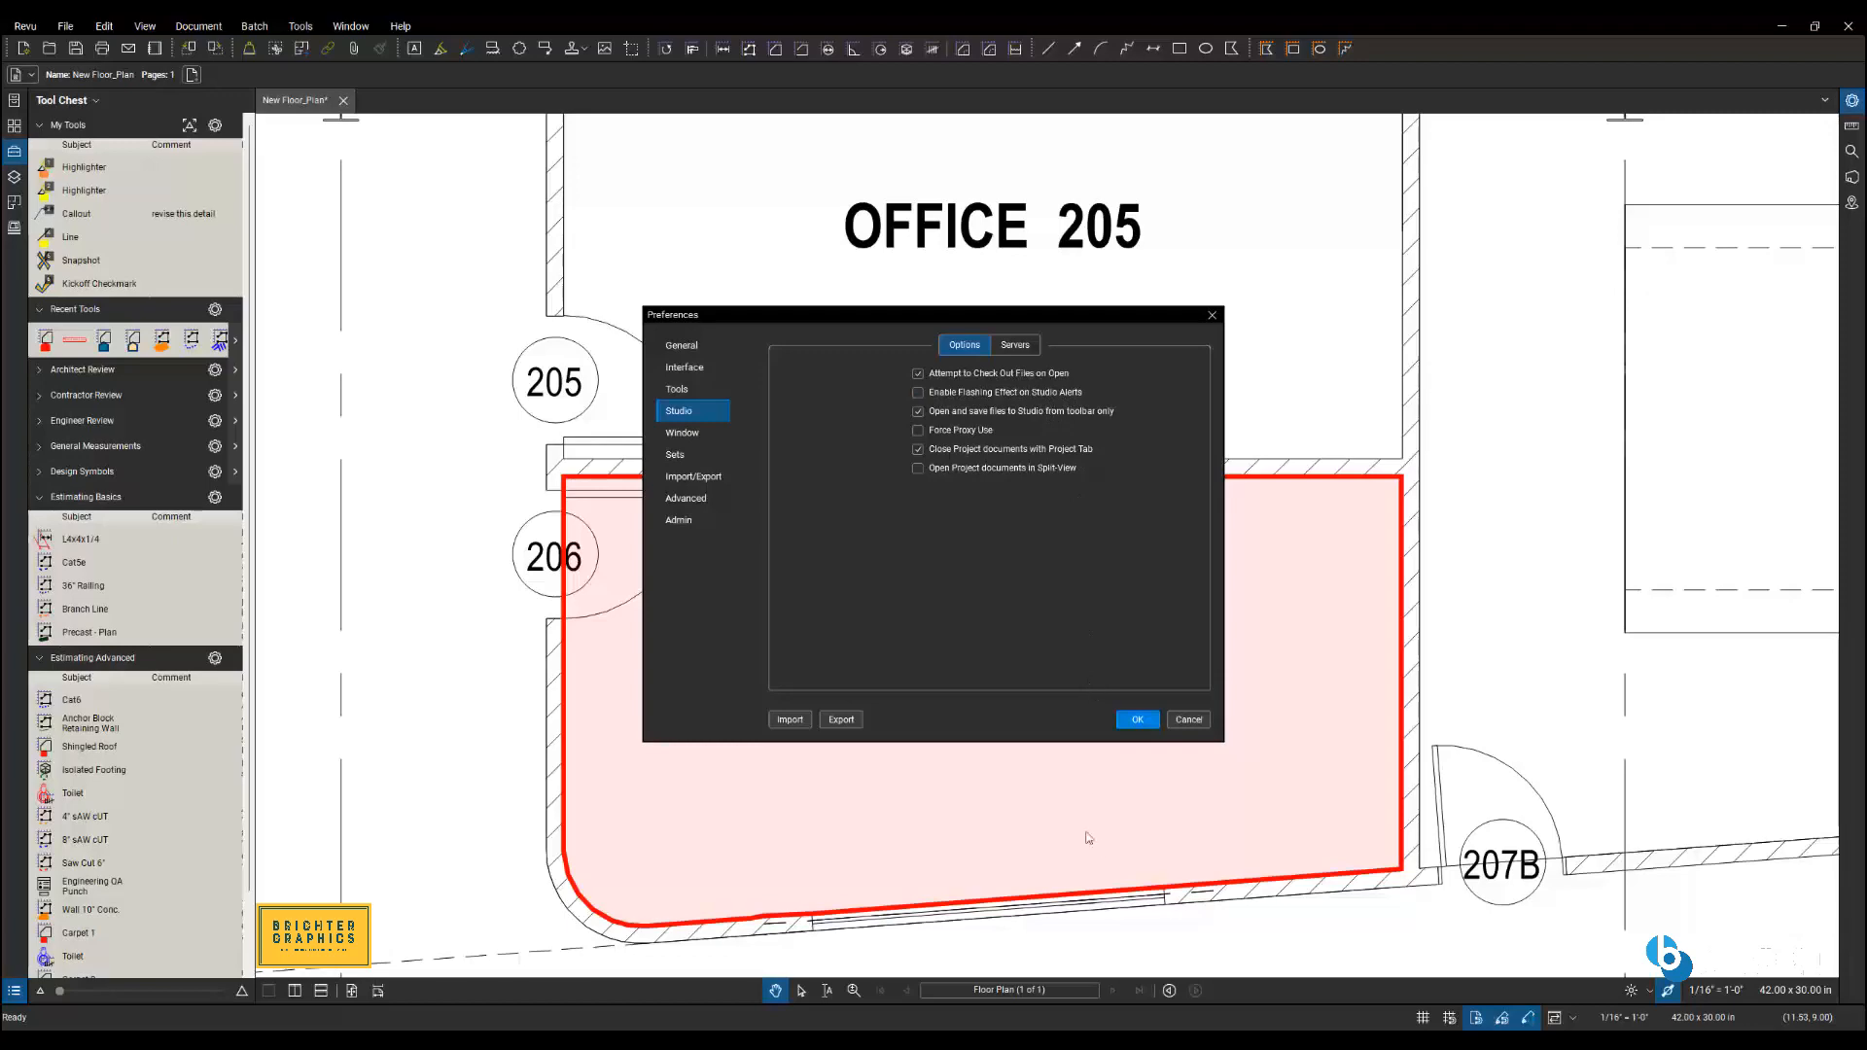
# Switch to the Concrete Estimate window, show its Studio session details, and return to the floor plan's Preferences
pyautogui.moveTo(1206, 1040)
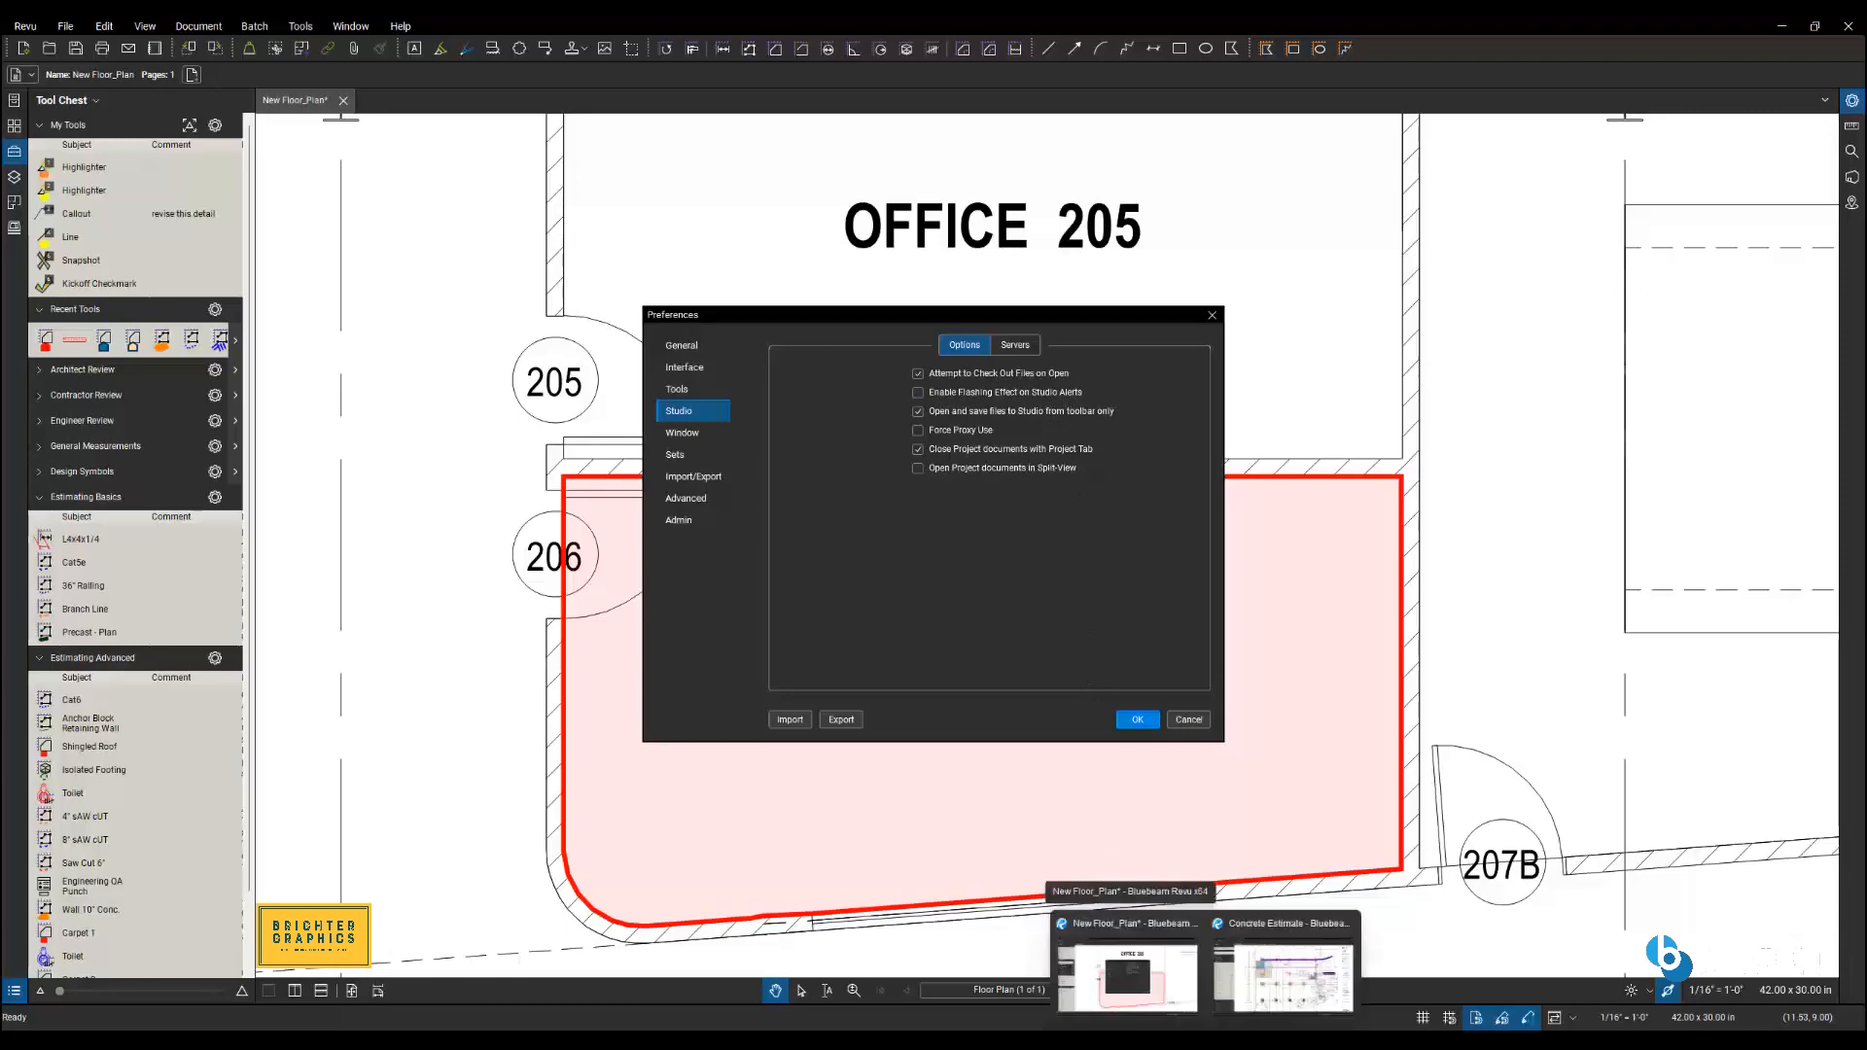
pyautogui.click(1284, 978)
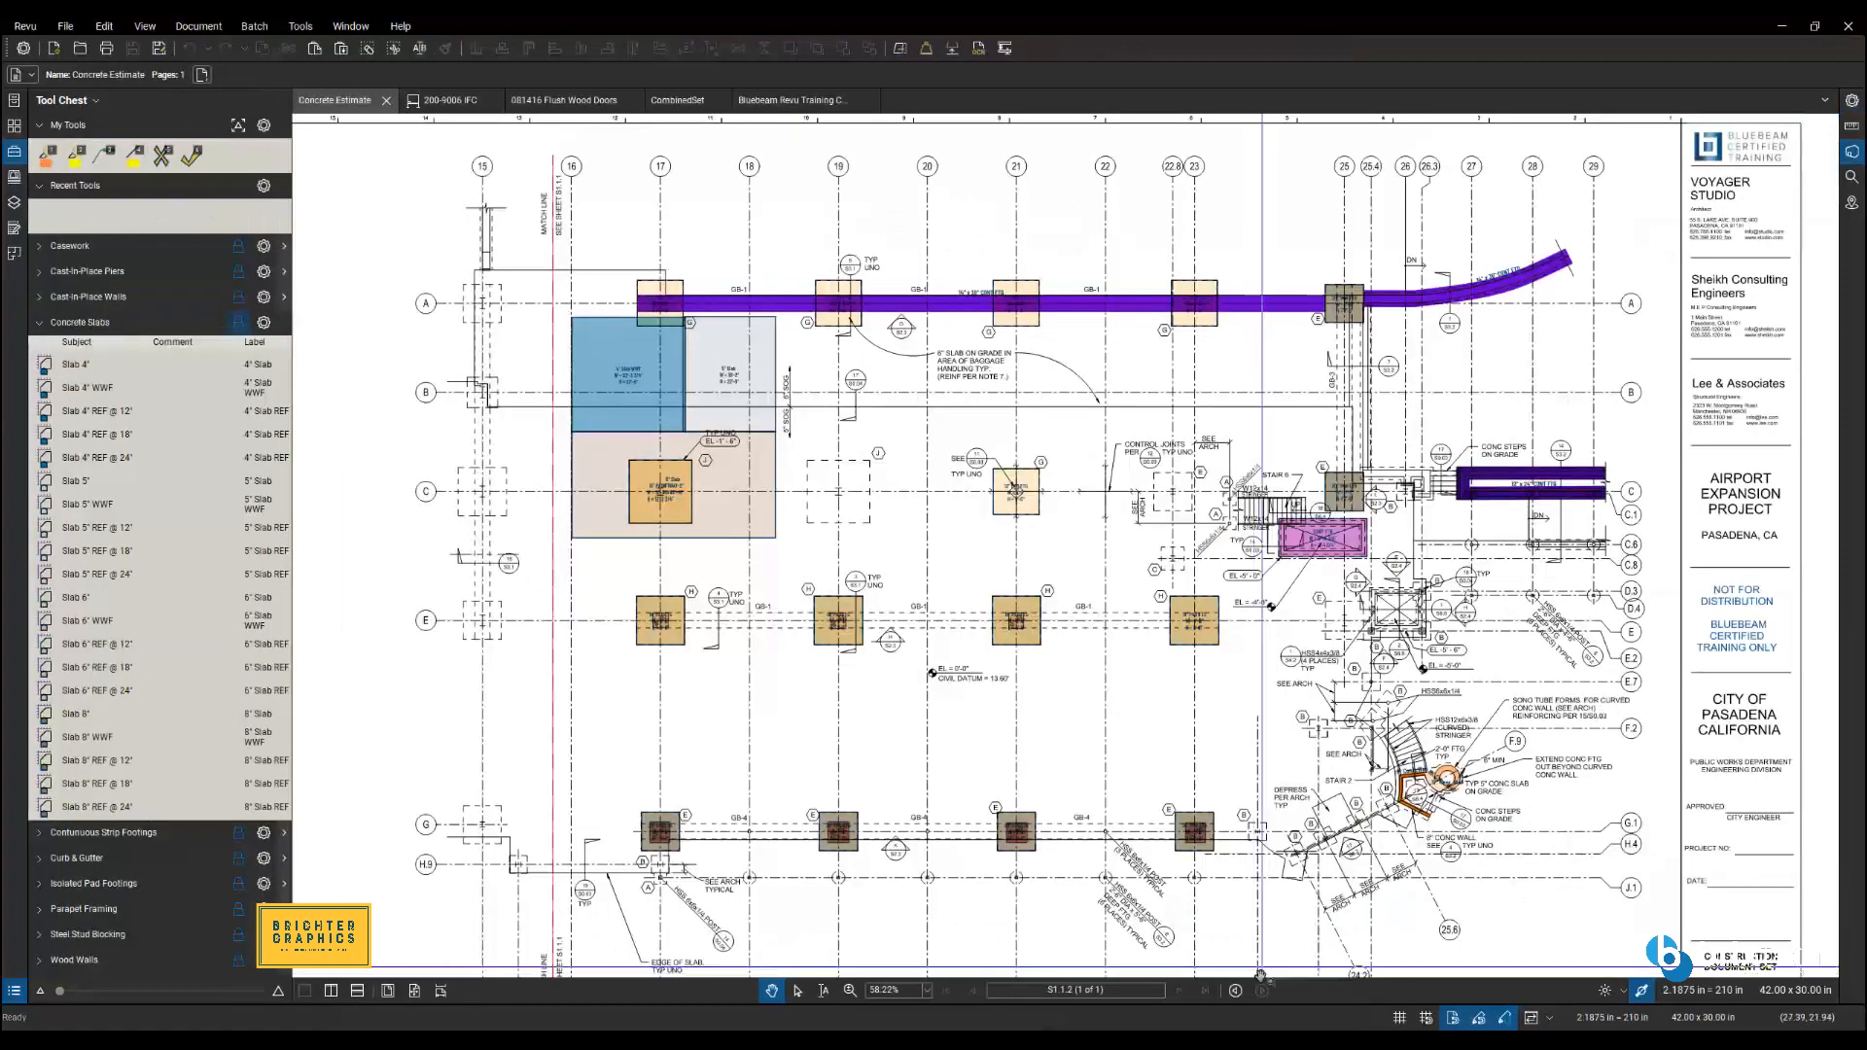
pyautogui.click(1851, 153)
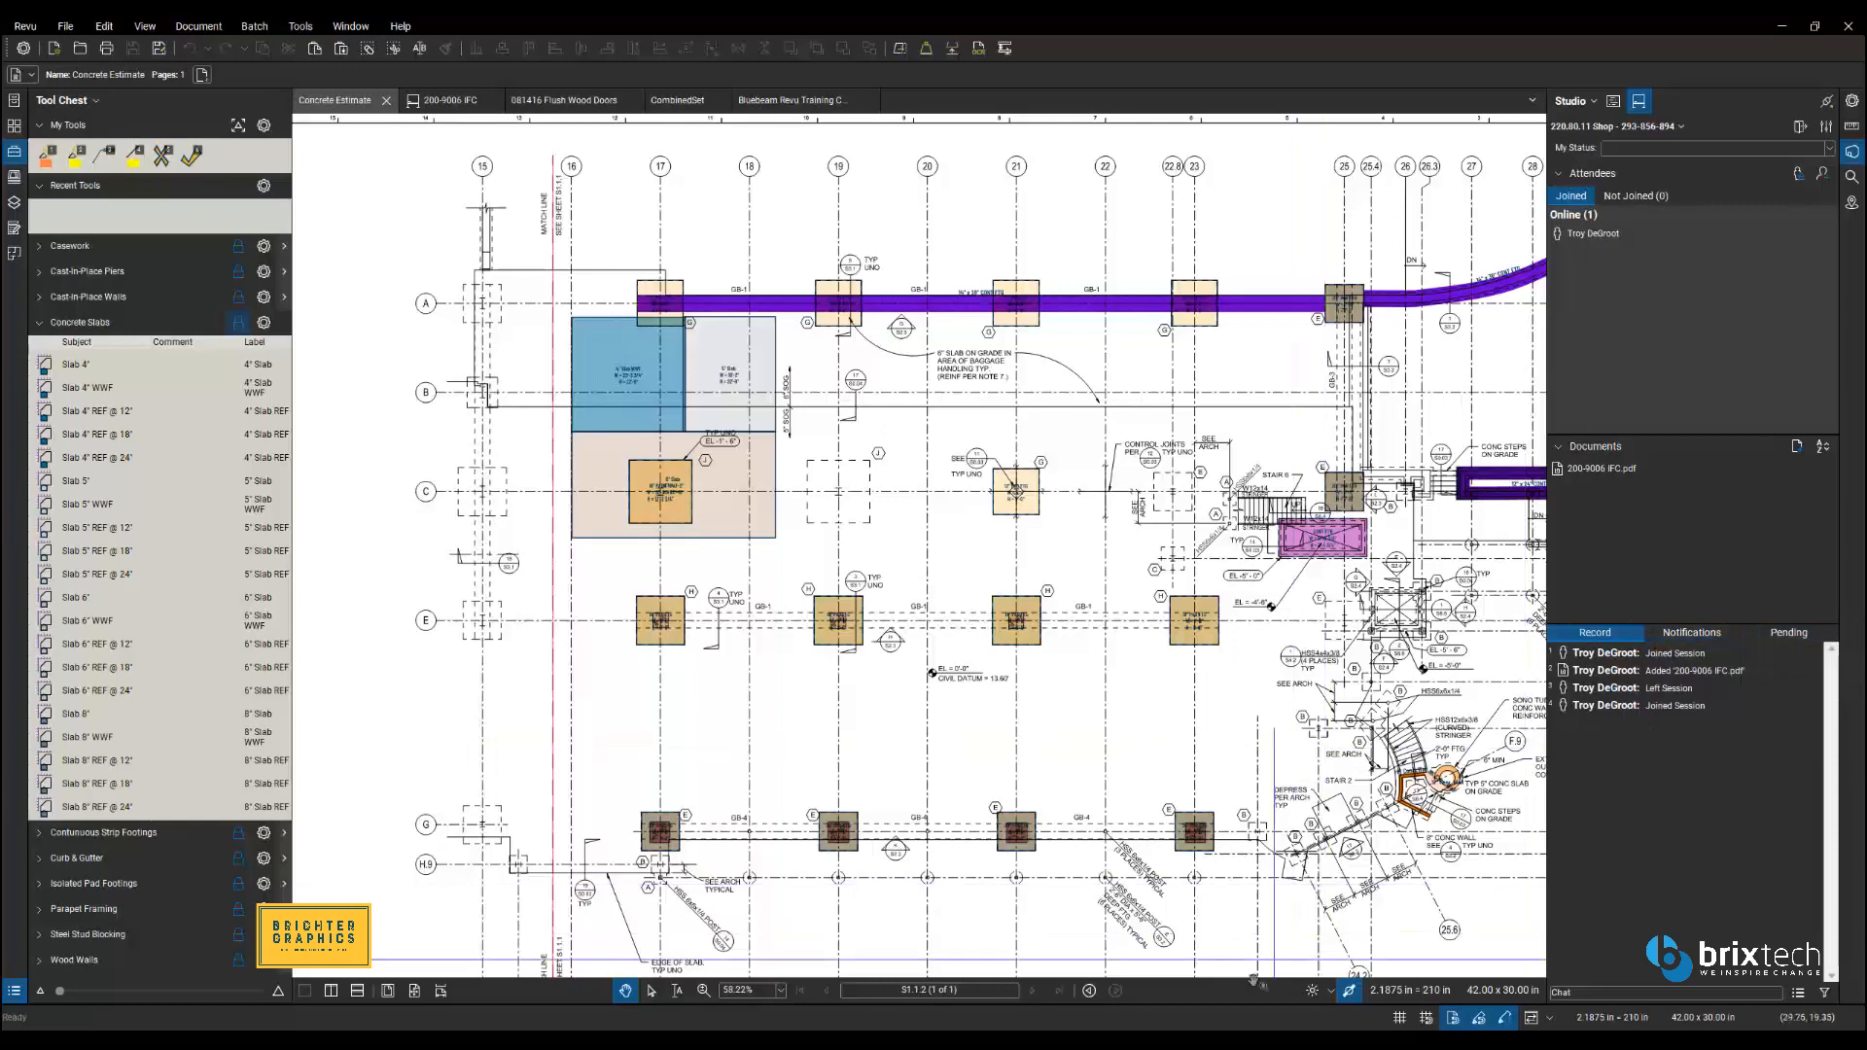
pyautogui.moveTo(1206, 1038)
pyautogui.click(1126, 976)
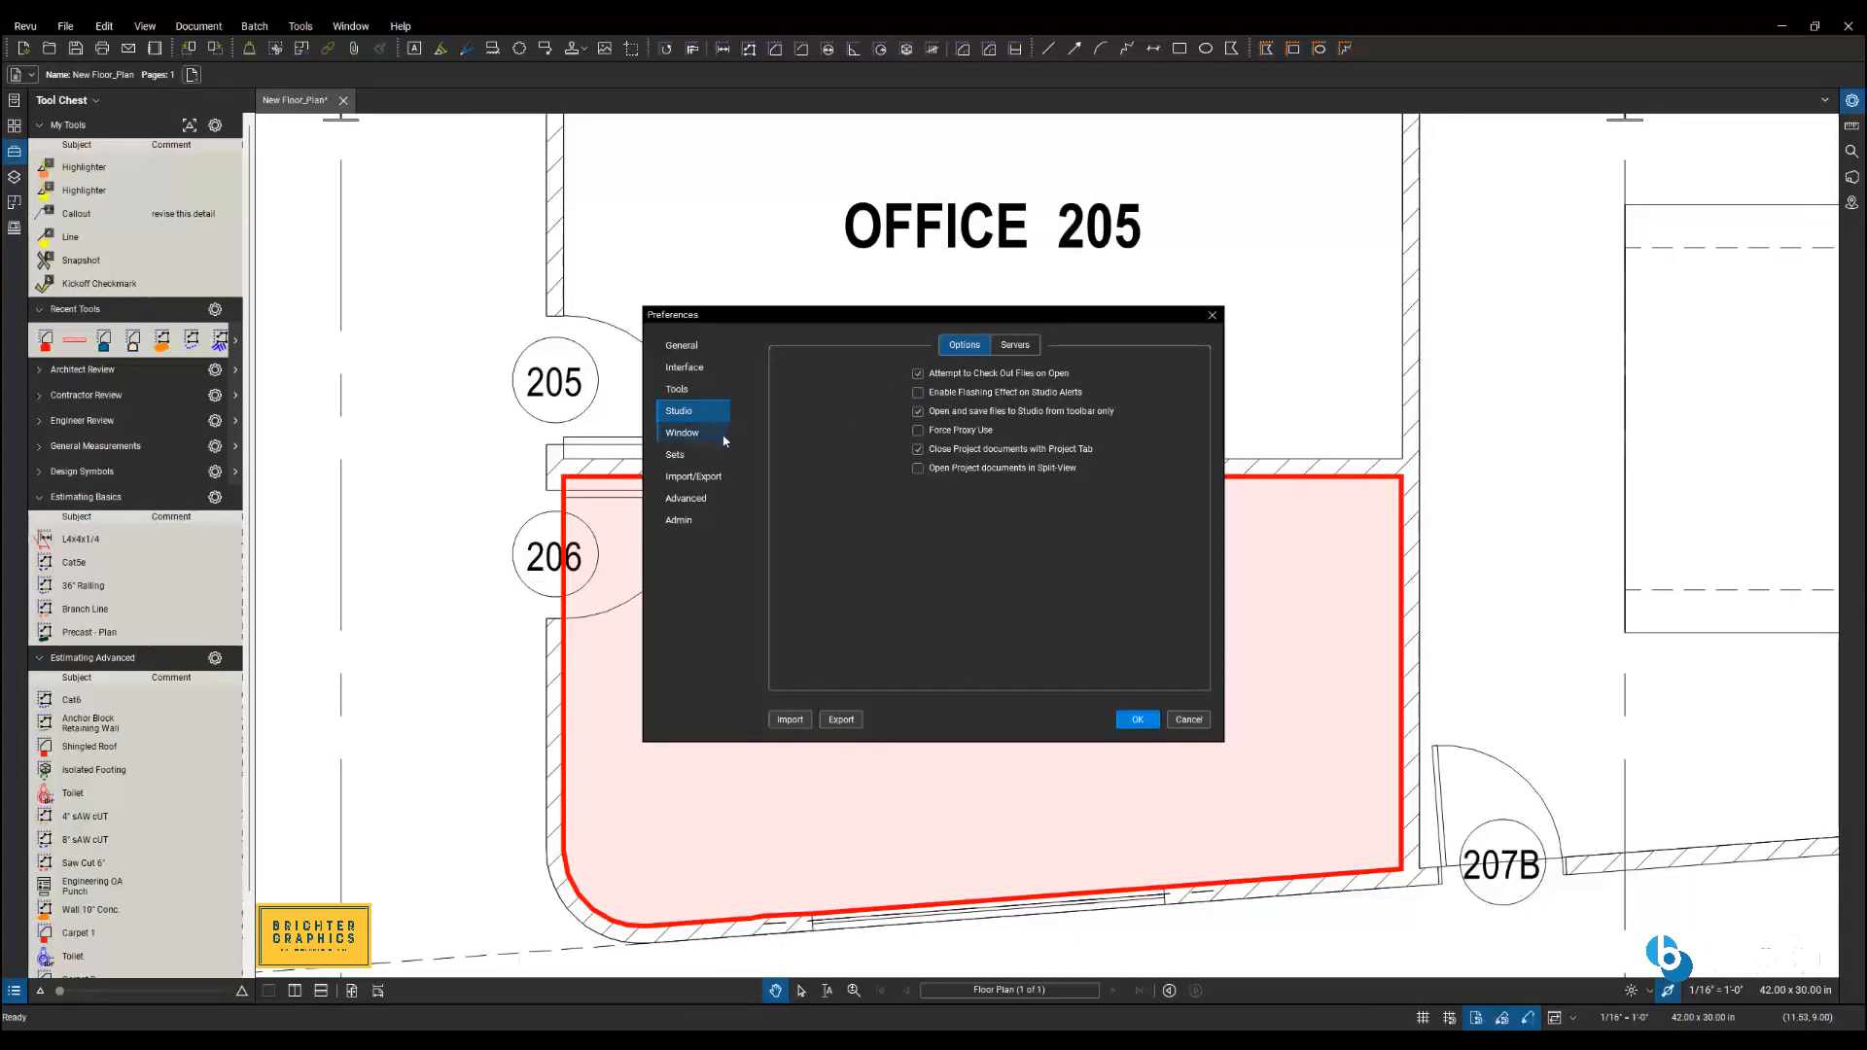
# Open the Windows default apps settings from the Admin preferences for the default PDF viewer
pyautogui.click(696, 527)
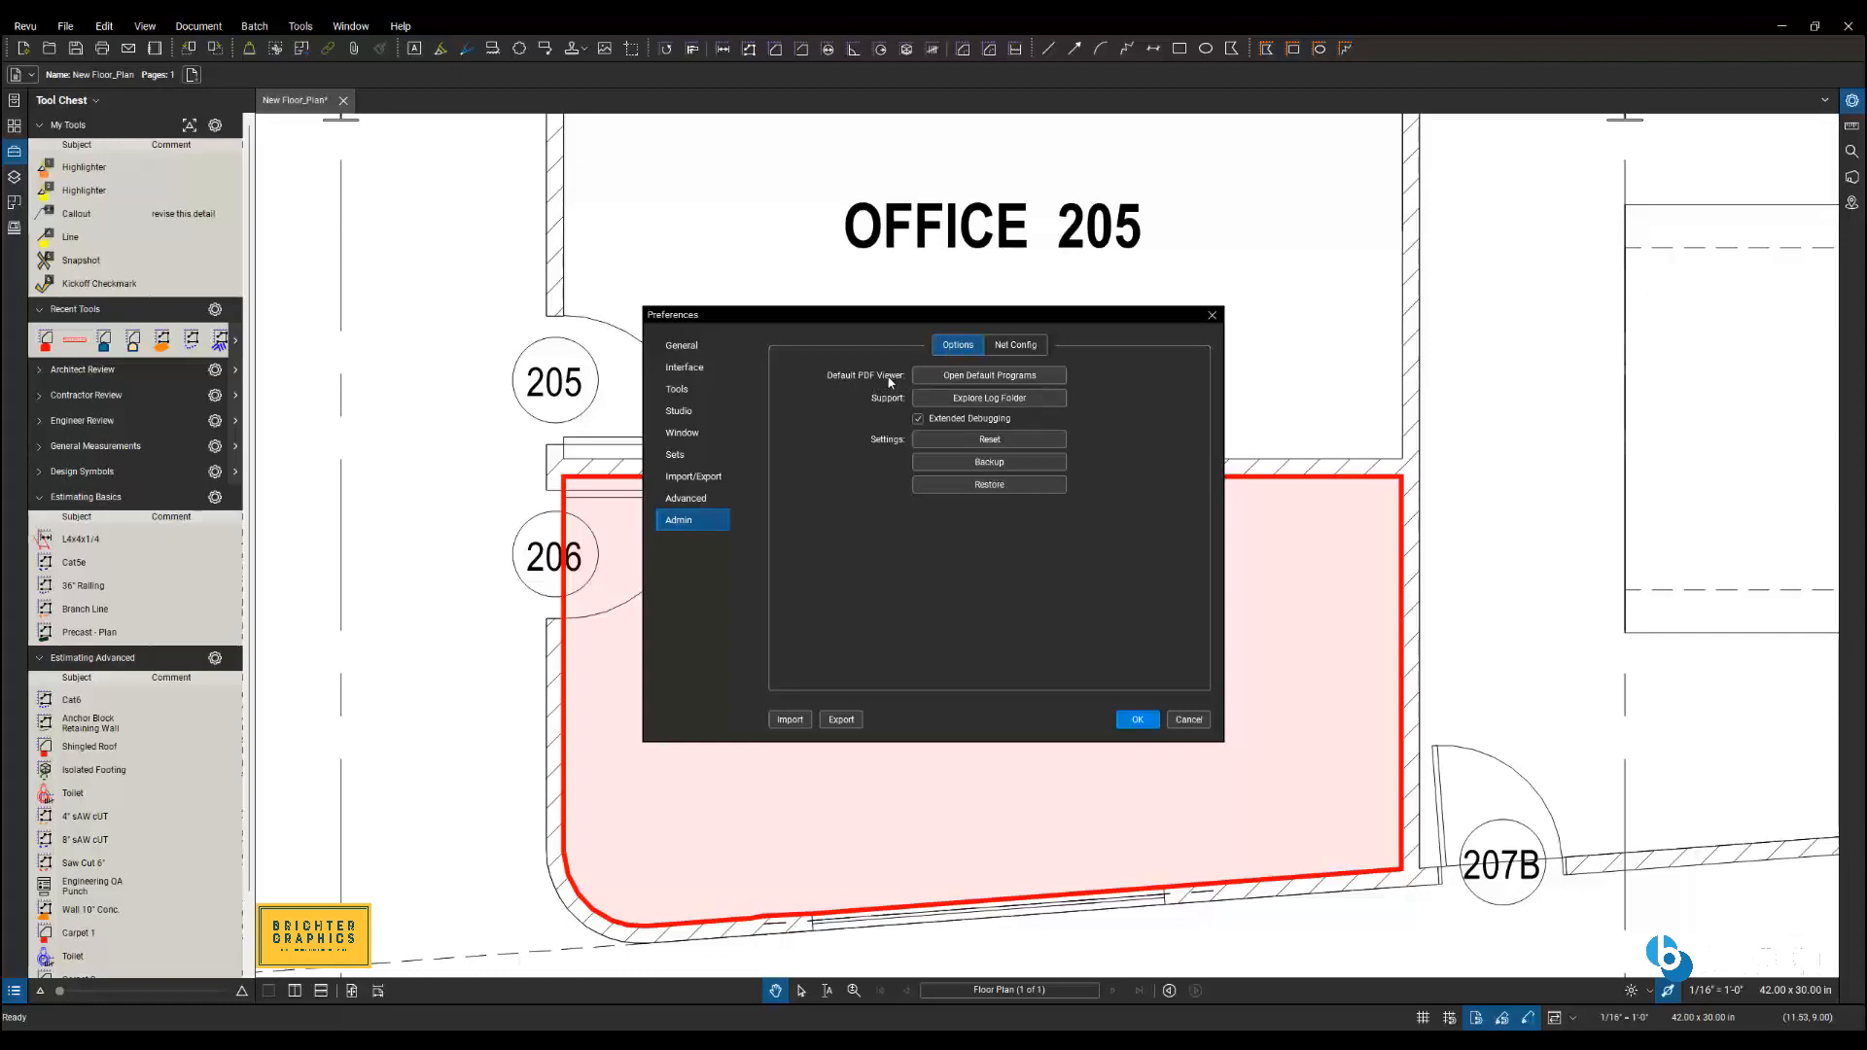
pyautogui.click(984, 380)
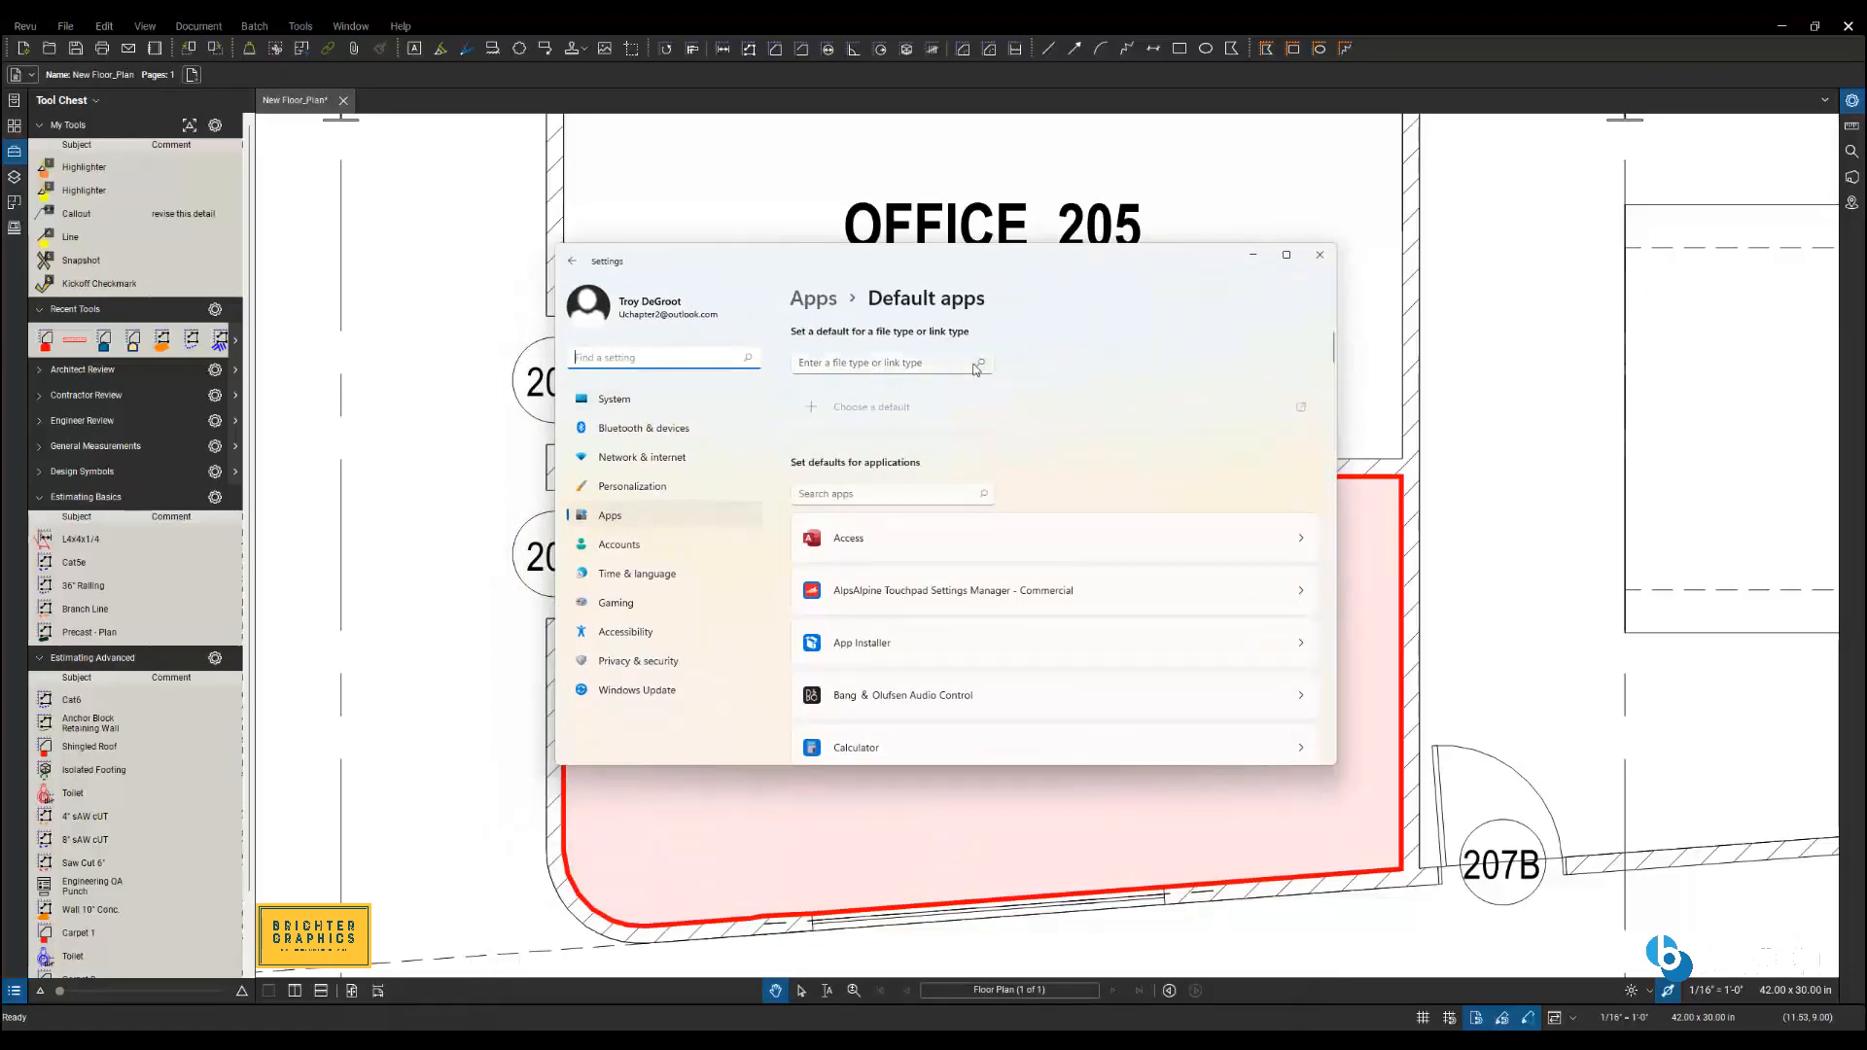
pyautogui.click(930, 492)
pyautogui.write('pdf')
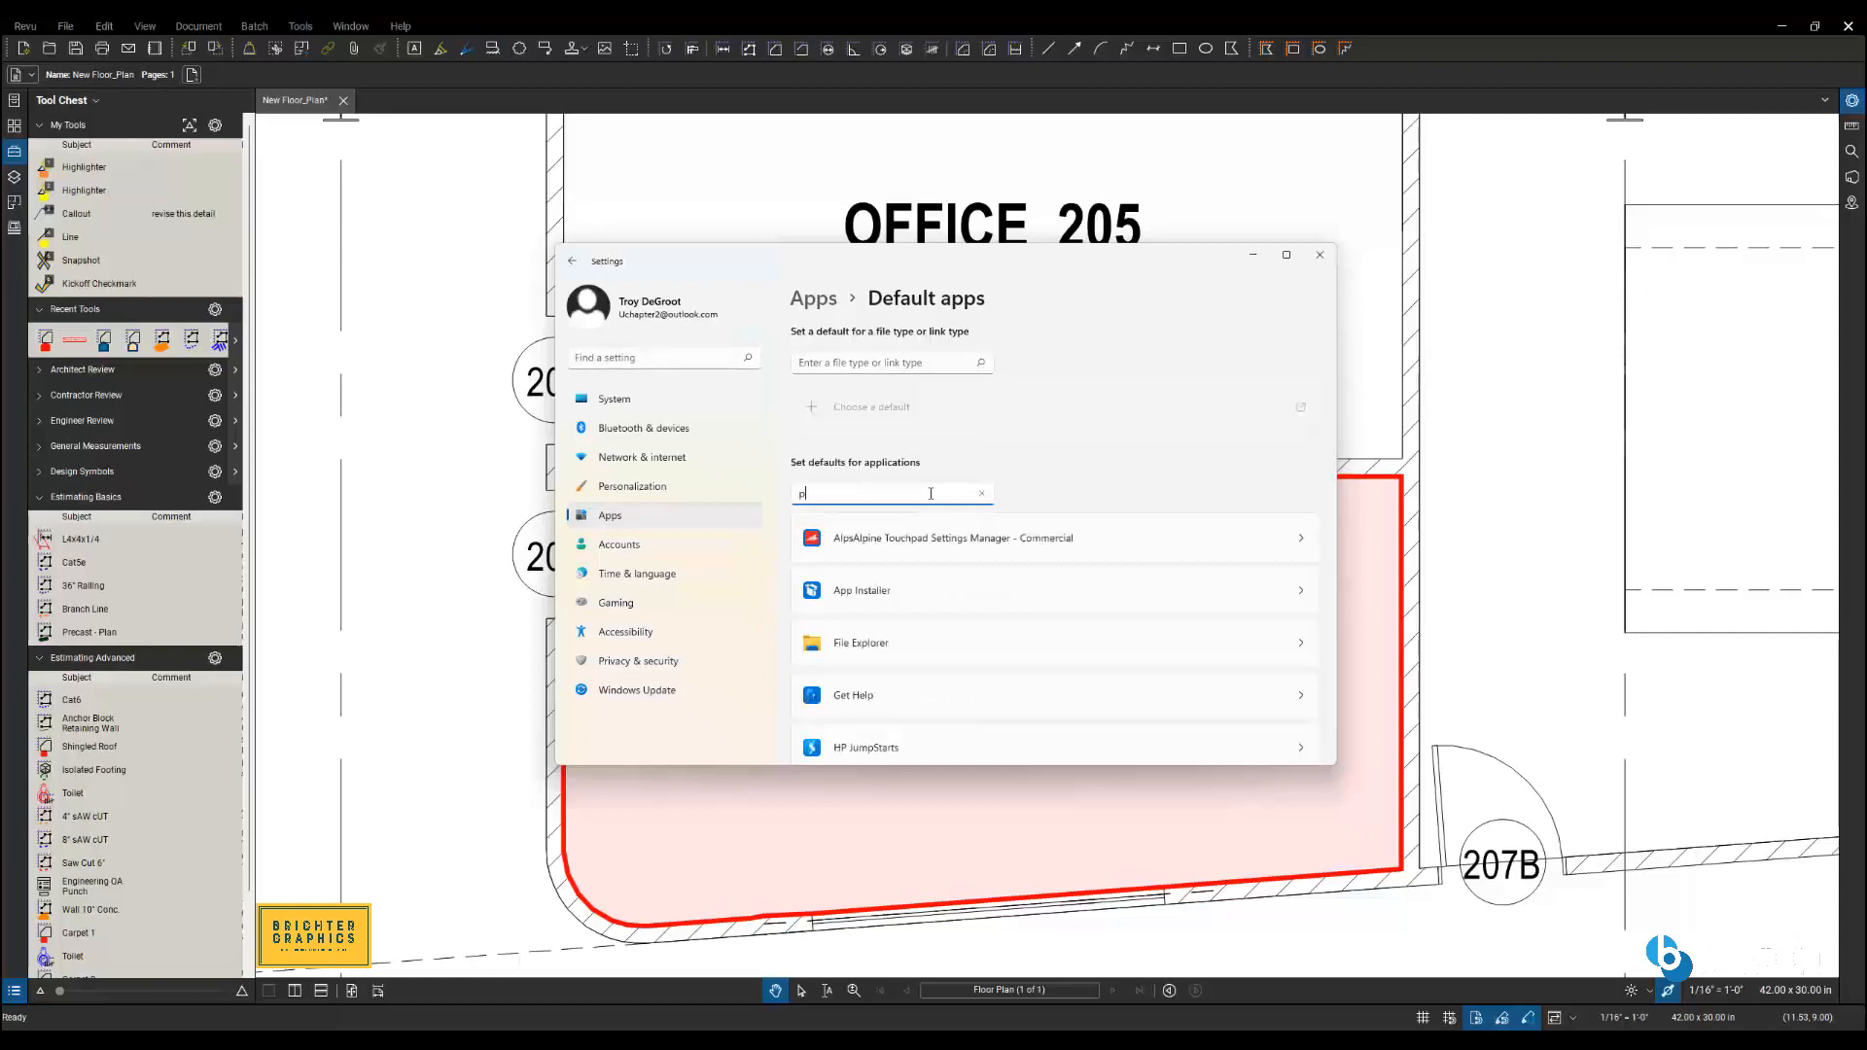
pyautogui.press('BackSpace')
pyautogui.press('BackSpace')
pyautogui.press('BackSpace')
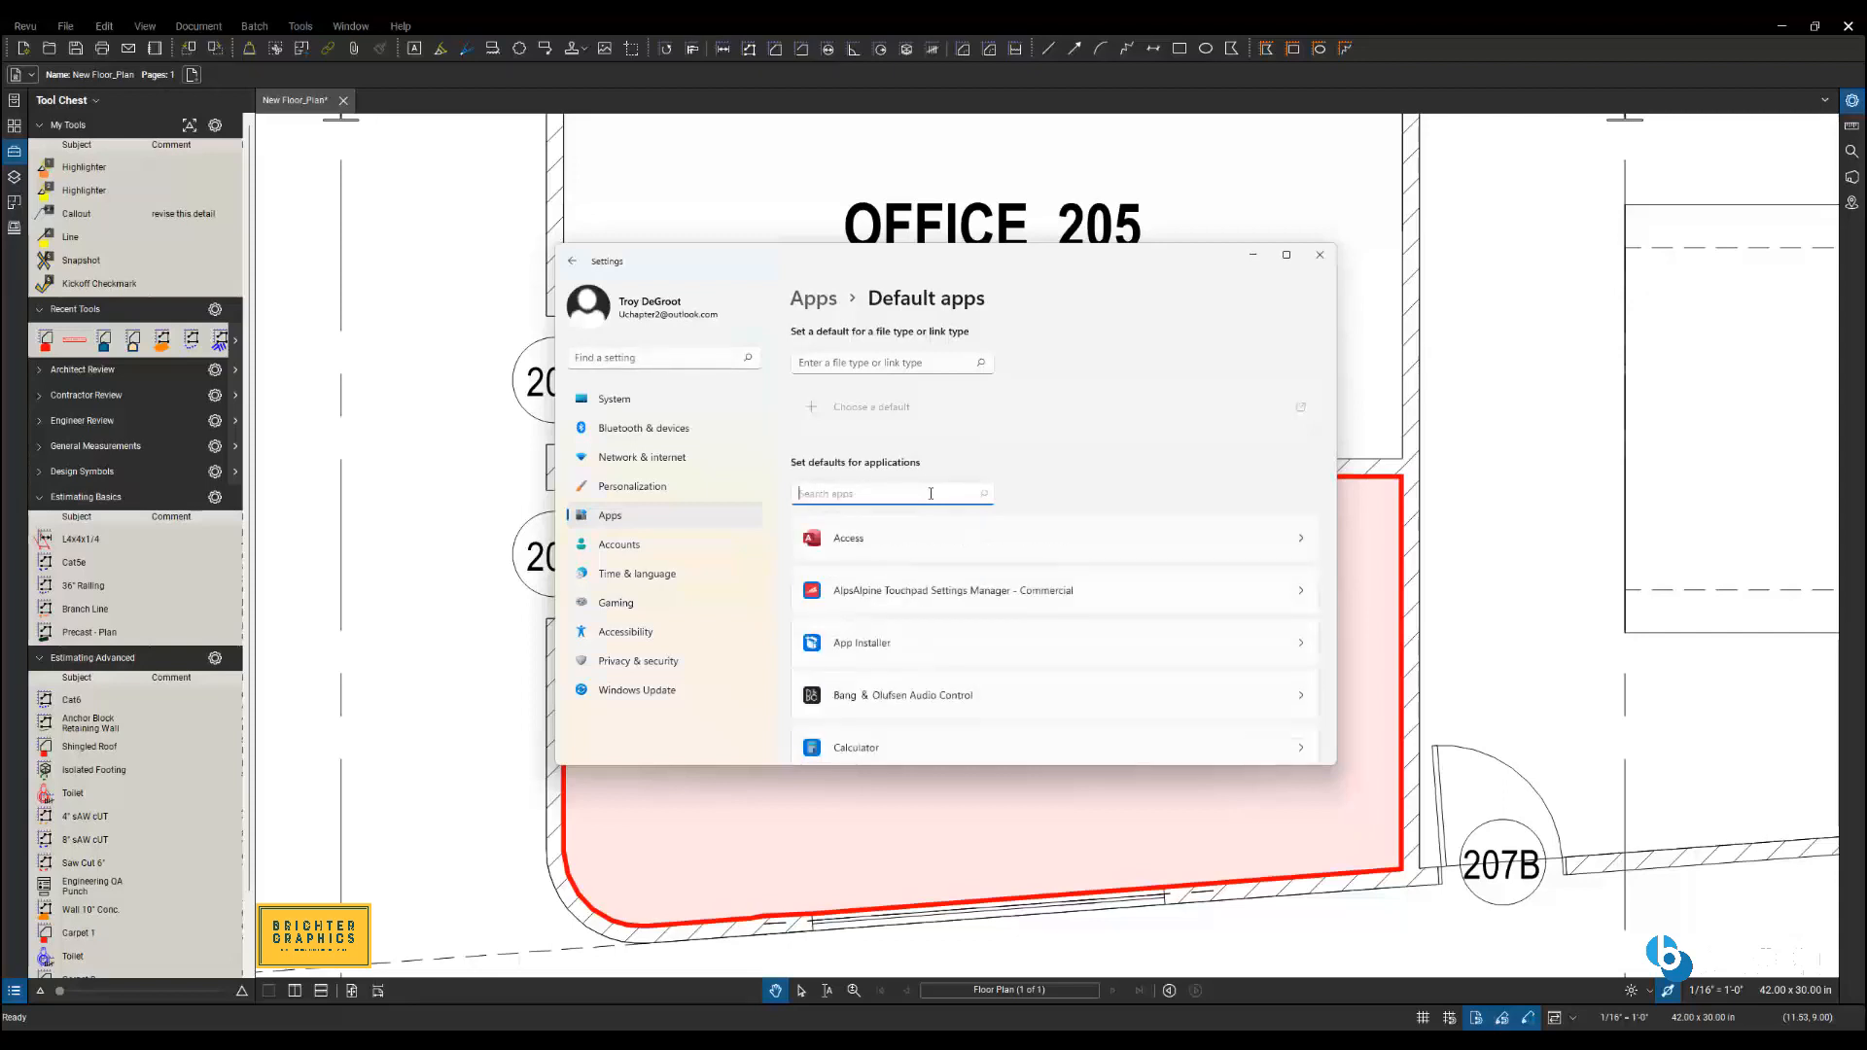
# Look up the default app for the .pdf file type and close the Windows settings
pyautogui.click(944, 366)
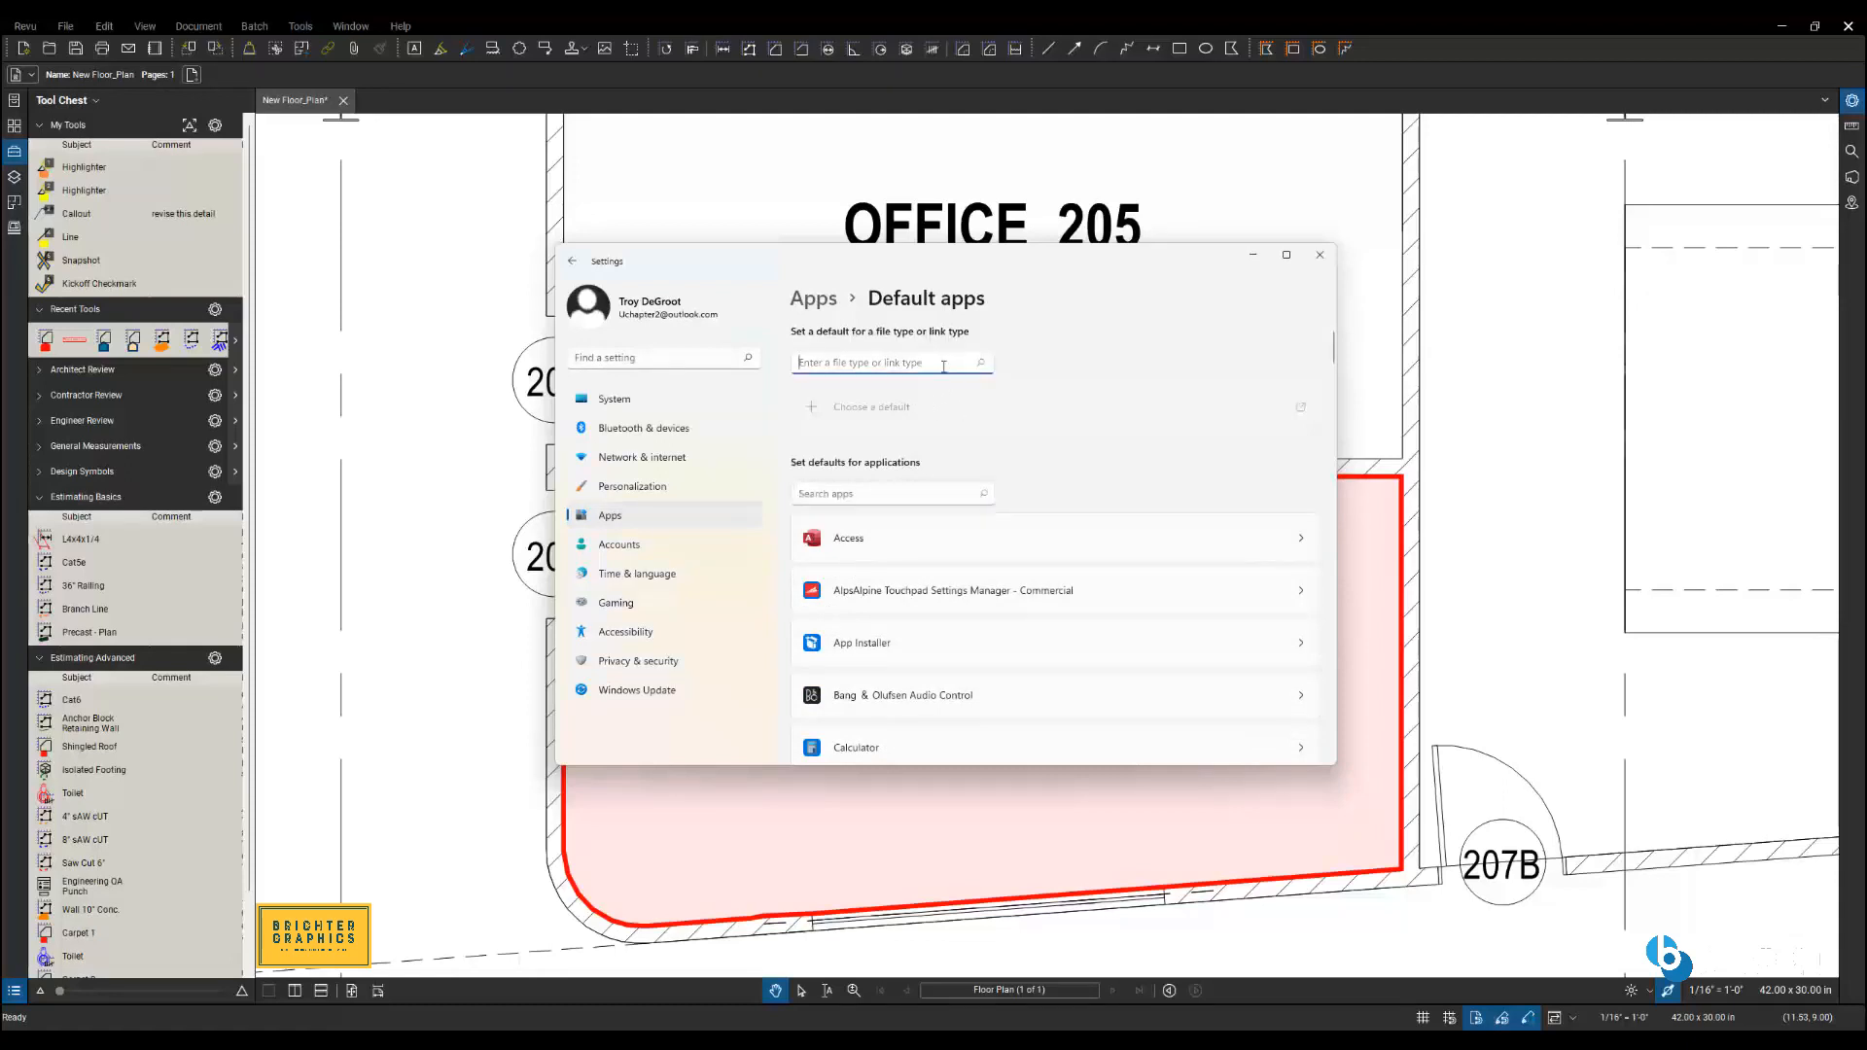
pyautogui.write('pdf')
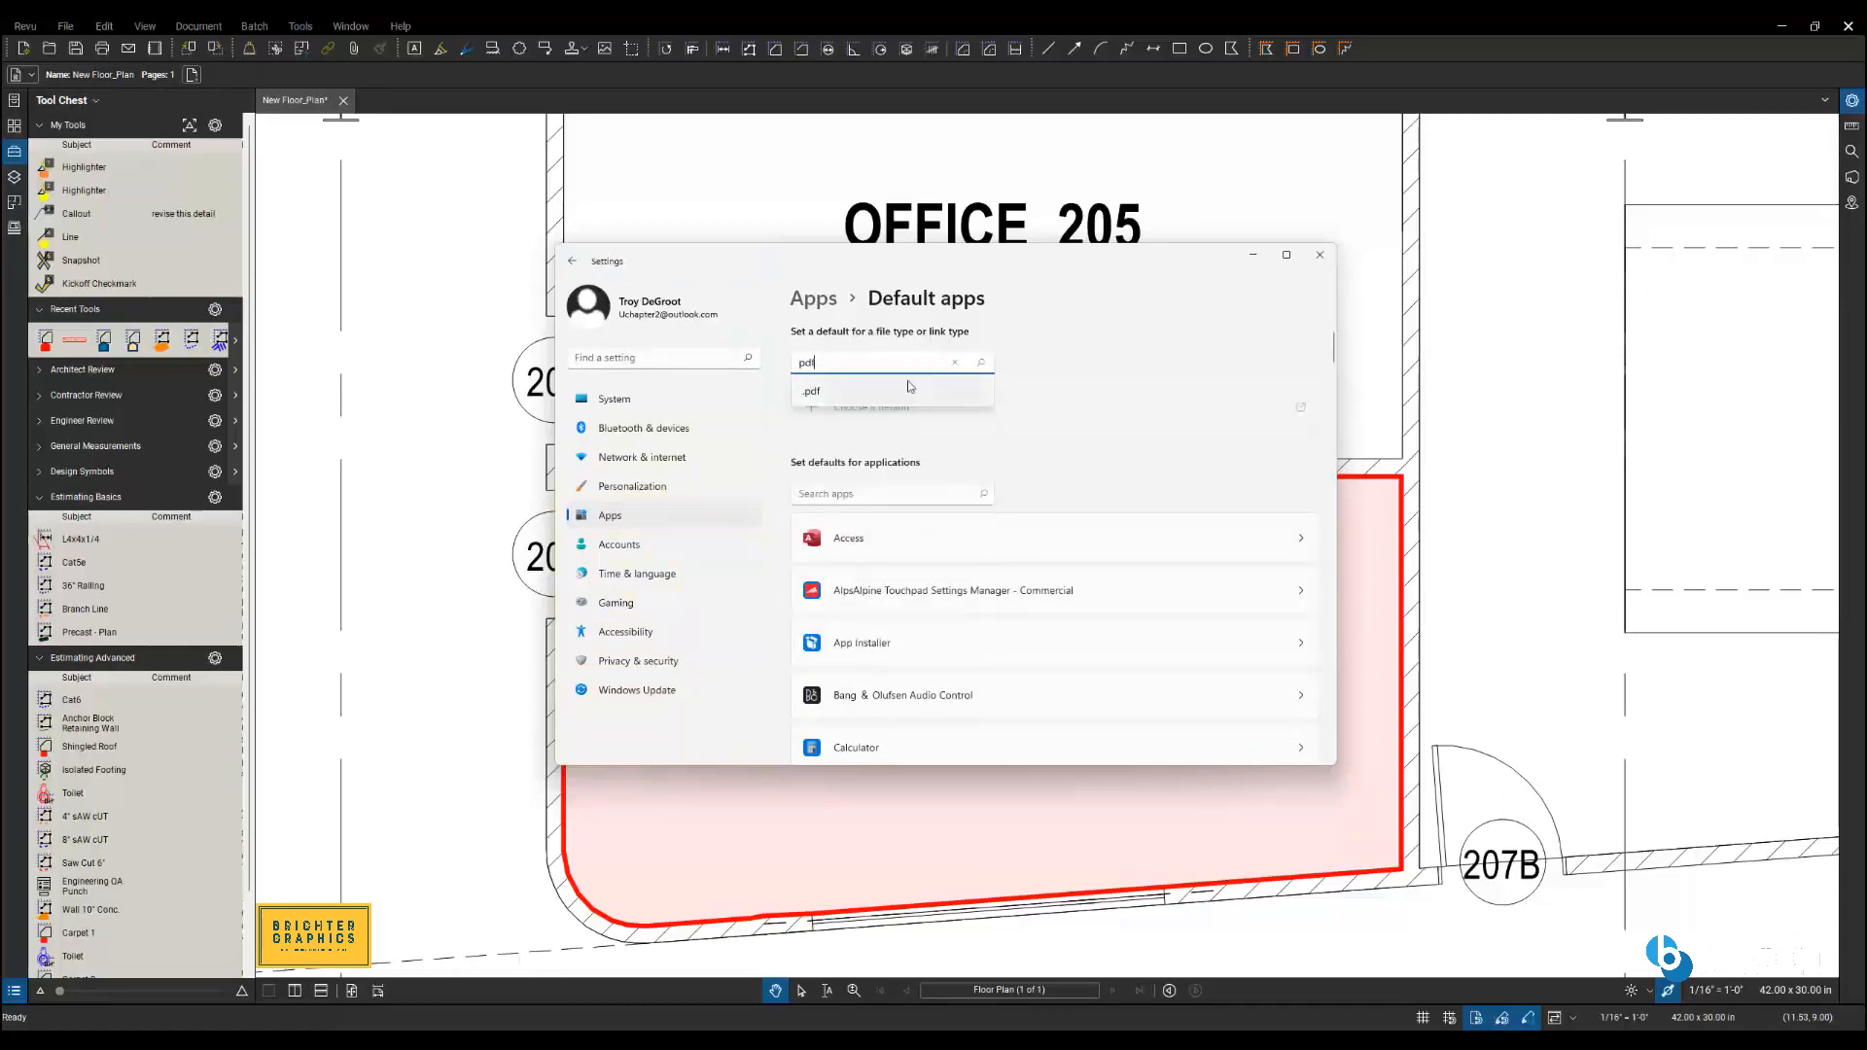
pyautogui.click(848, 395)
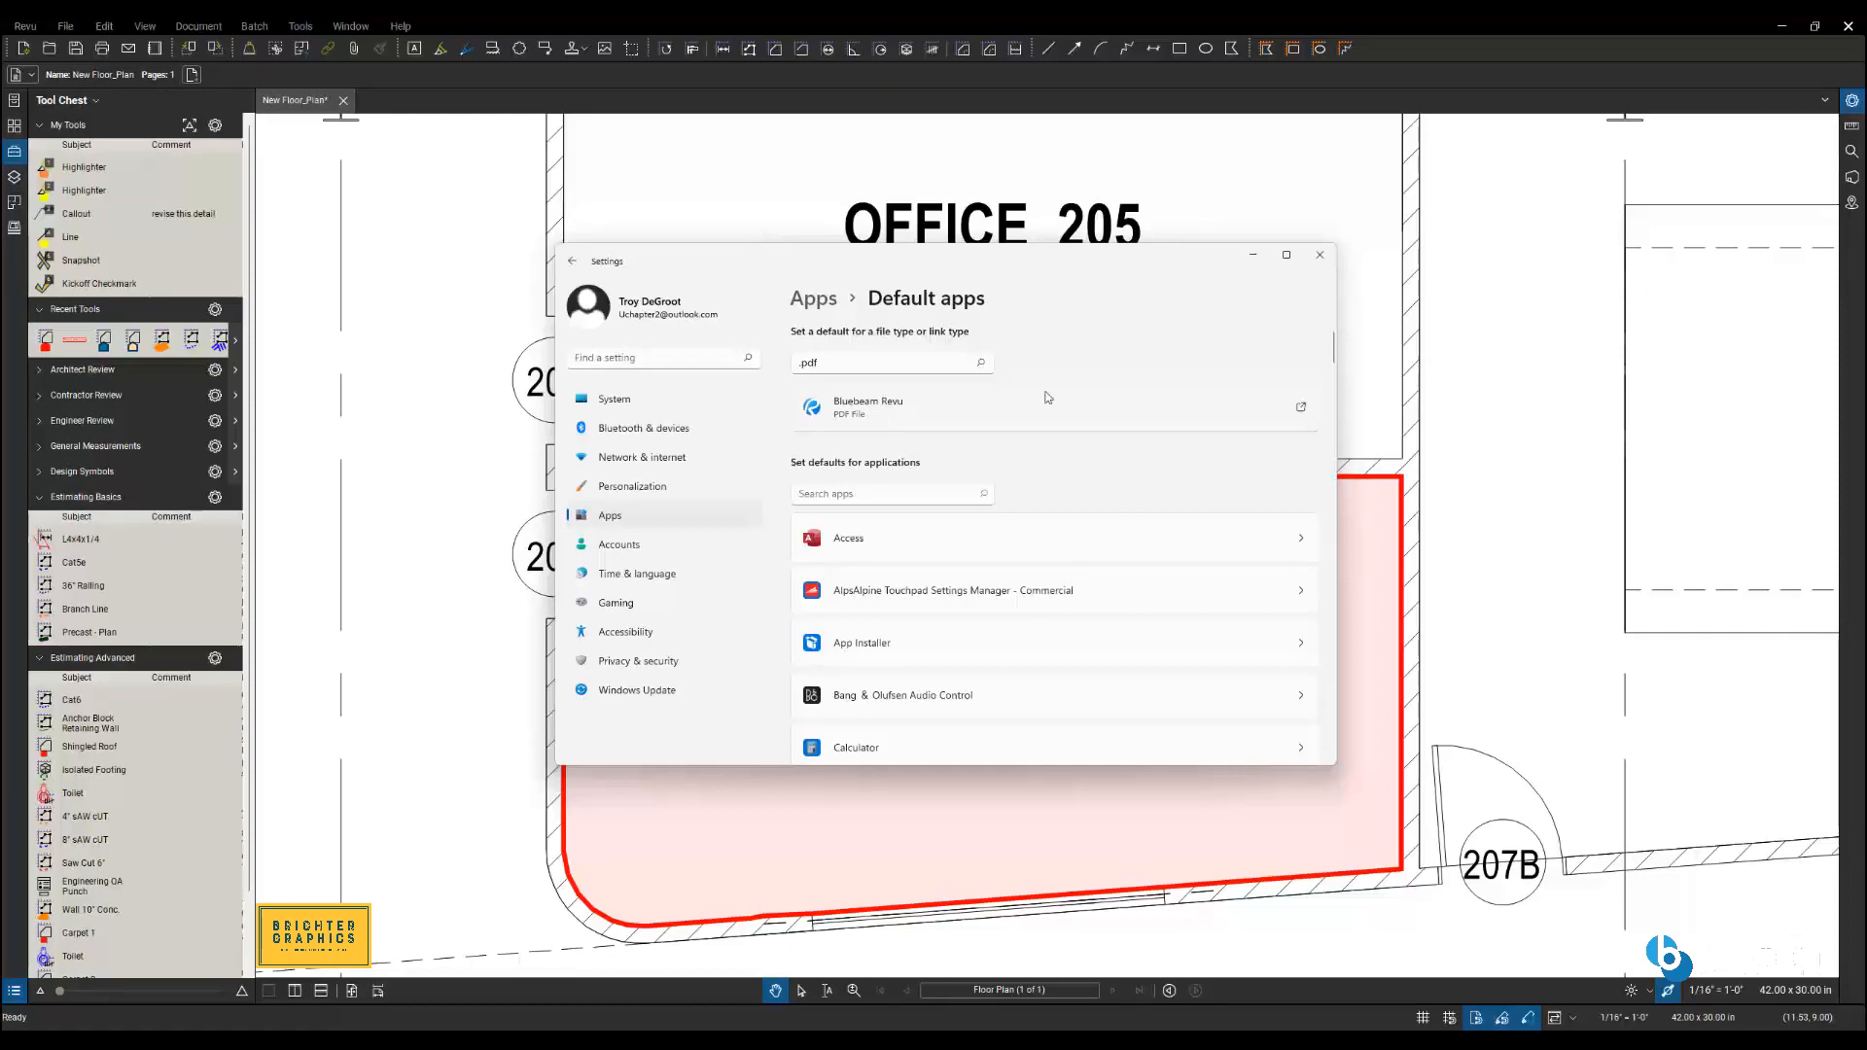
pyautogui.click(1320, 258)
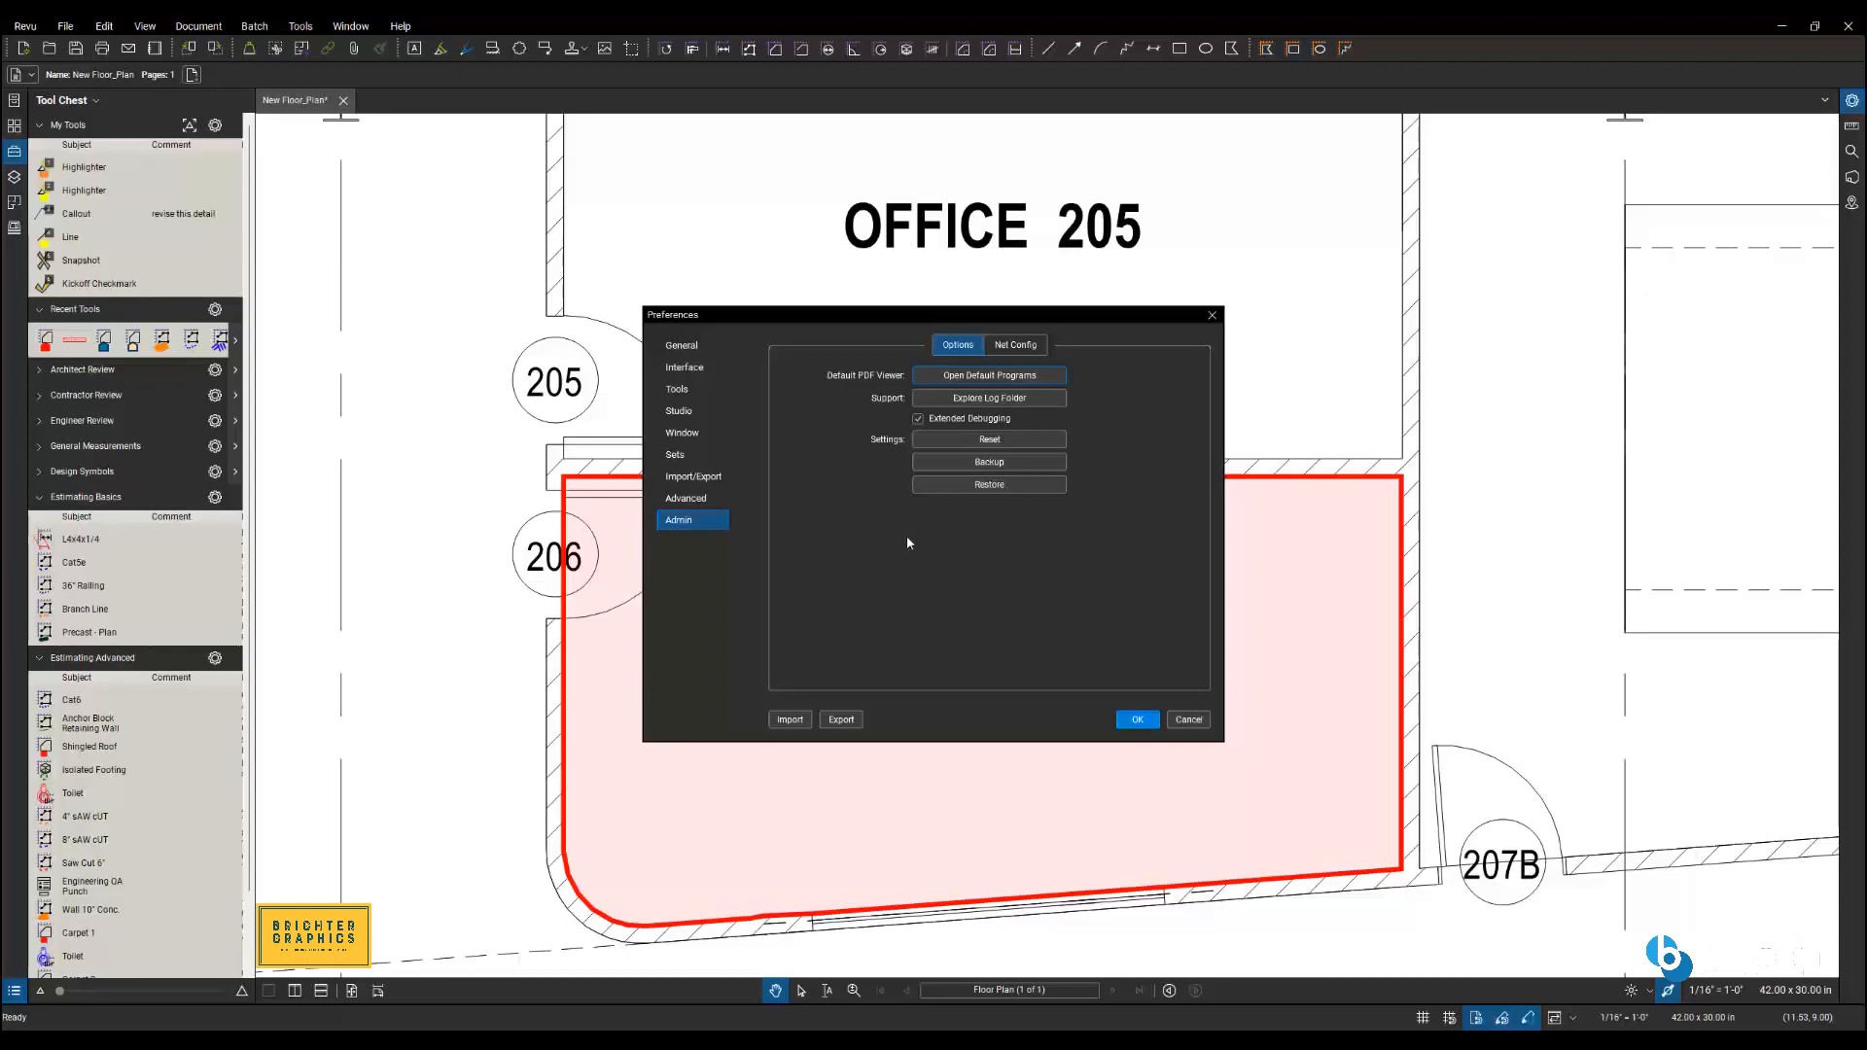
# Examine the Net Config folder paths for Stamps and Email Templates, and return to the Admin options before accepting the Preferences
pyautogui.click(1011, 348)
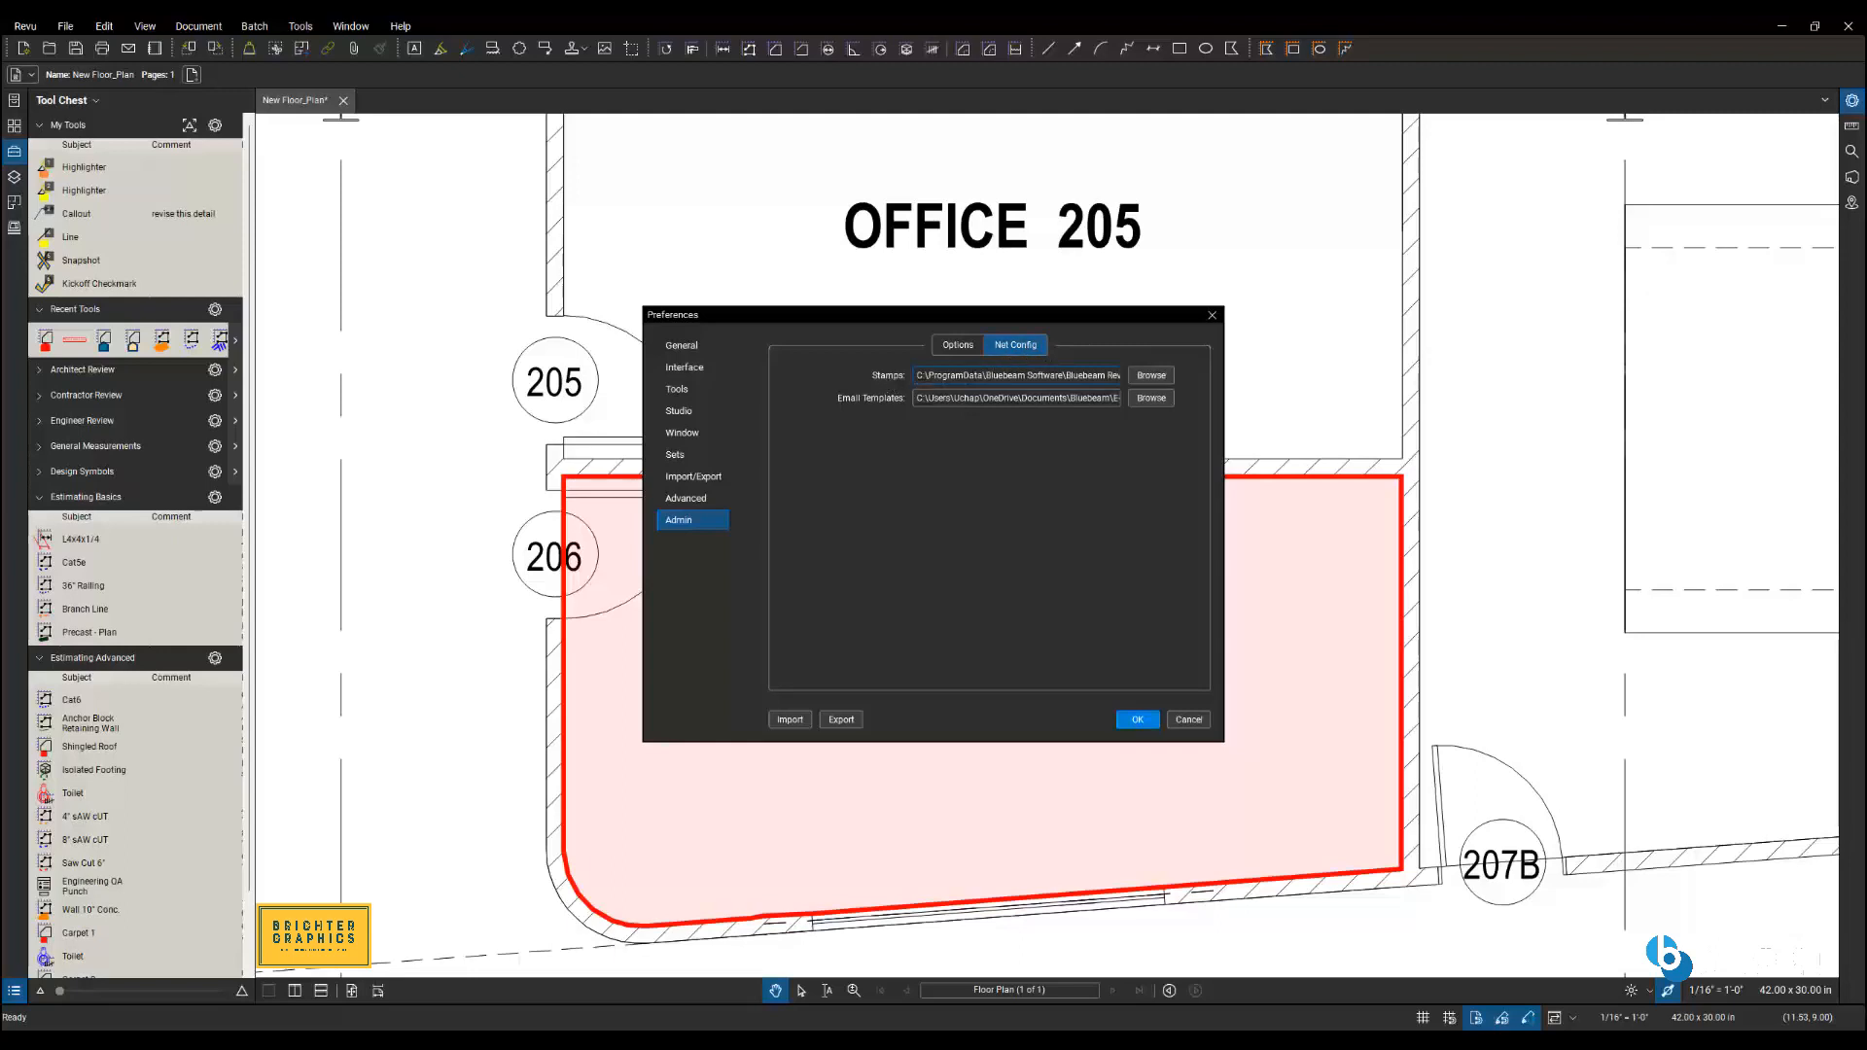
pyautogui.moveTo(1042, 375); pyautogui.dragTo(1133, 384)
pyautogui.click(919, 397)
pyautogui.moveTo(919, 398); pyautogui.dragTo(1131, 406)
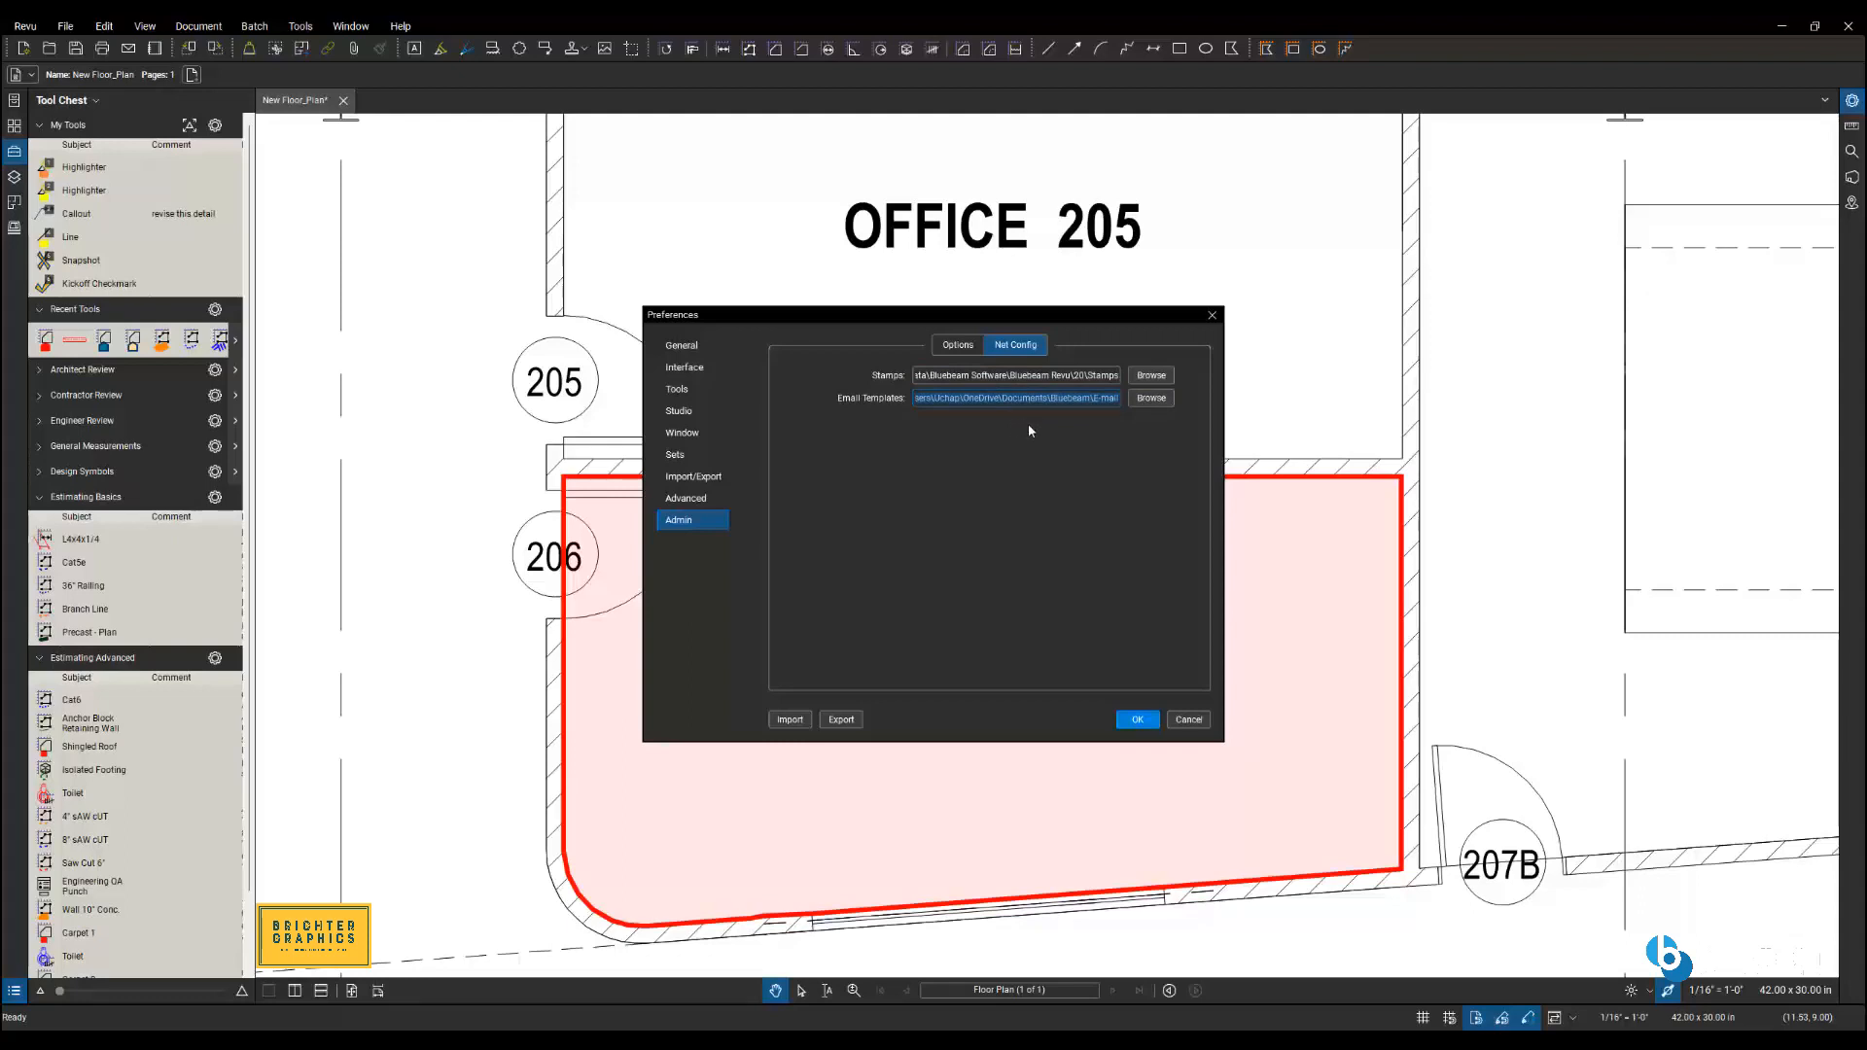
pyautogui.click(962, 346)
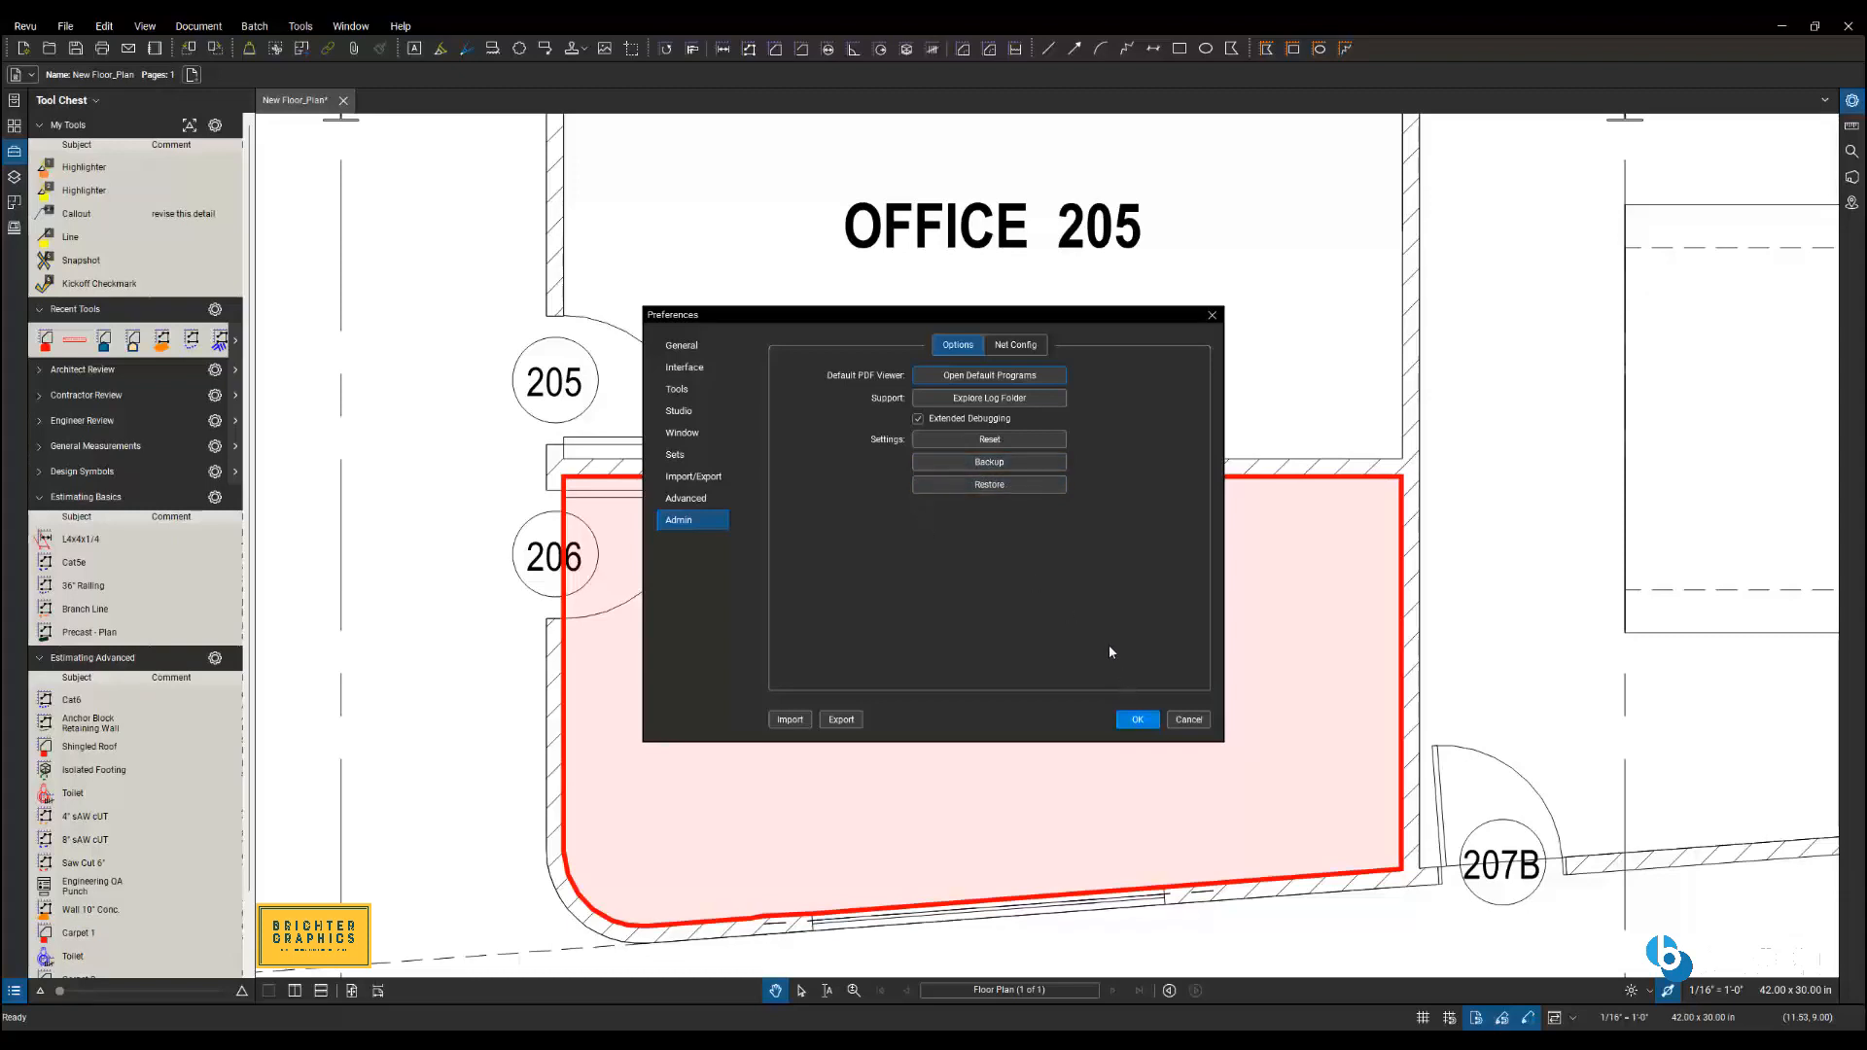
pyautogui.click(1152, 724)
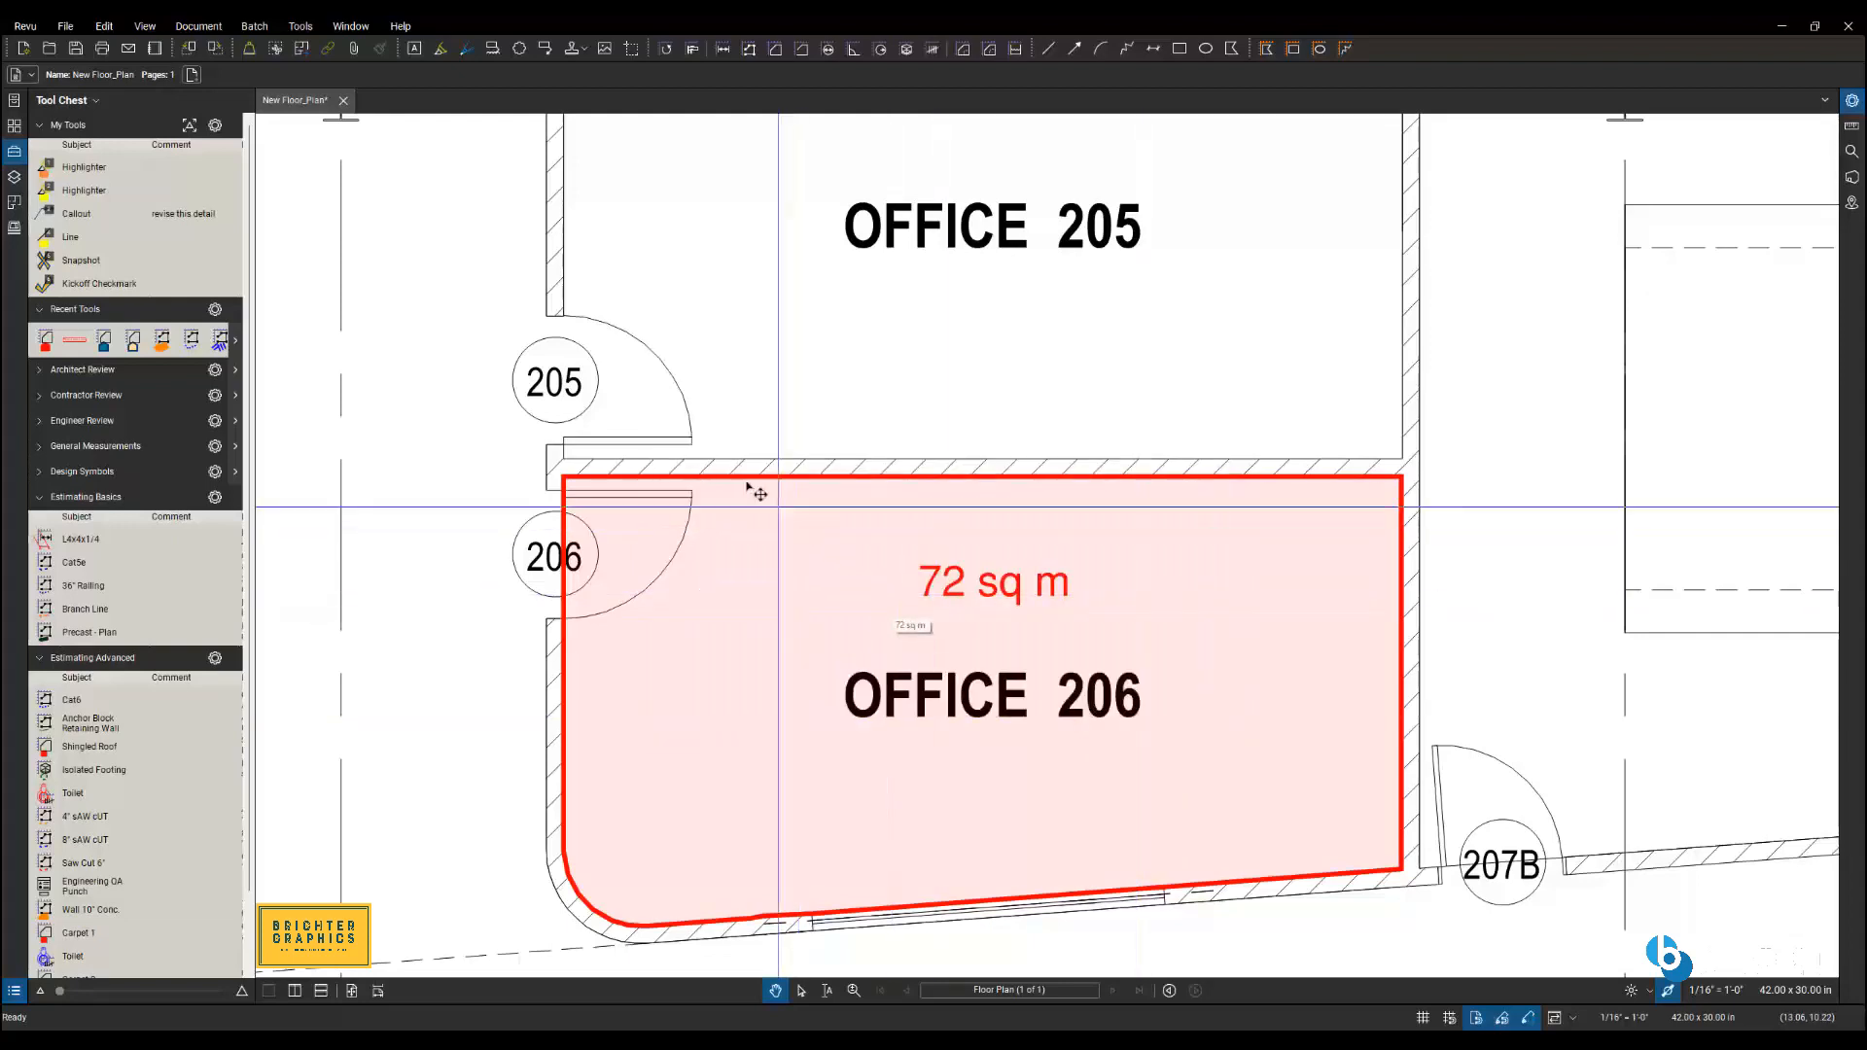
# Open Manage Profiles, examine the profile storage location path, and cancel without changes
pyautogui.click(26, 35)
pyautogui.moveTo(48, 135)
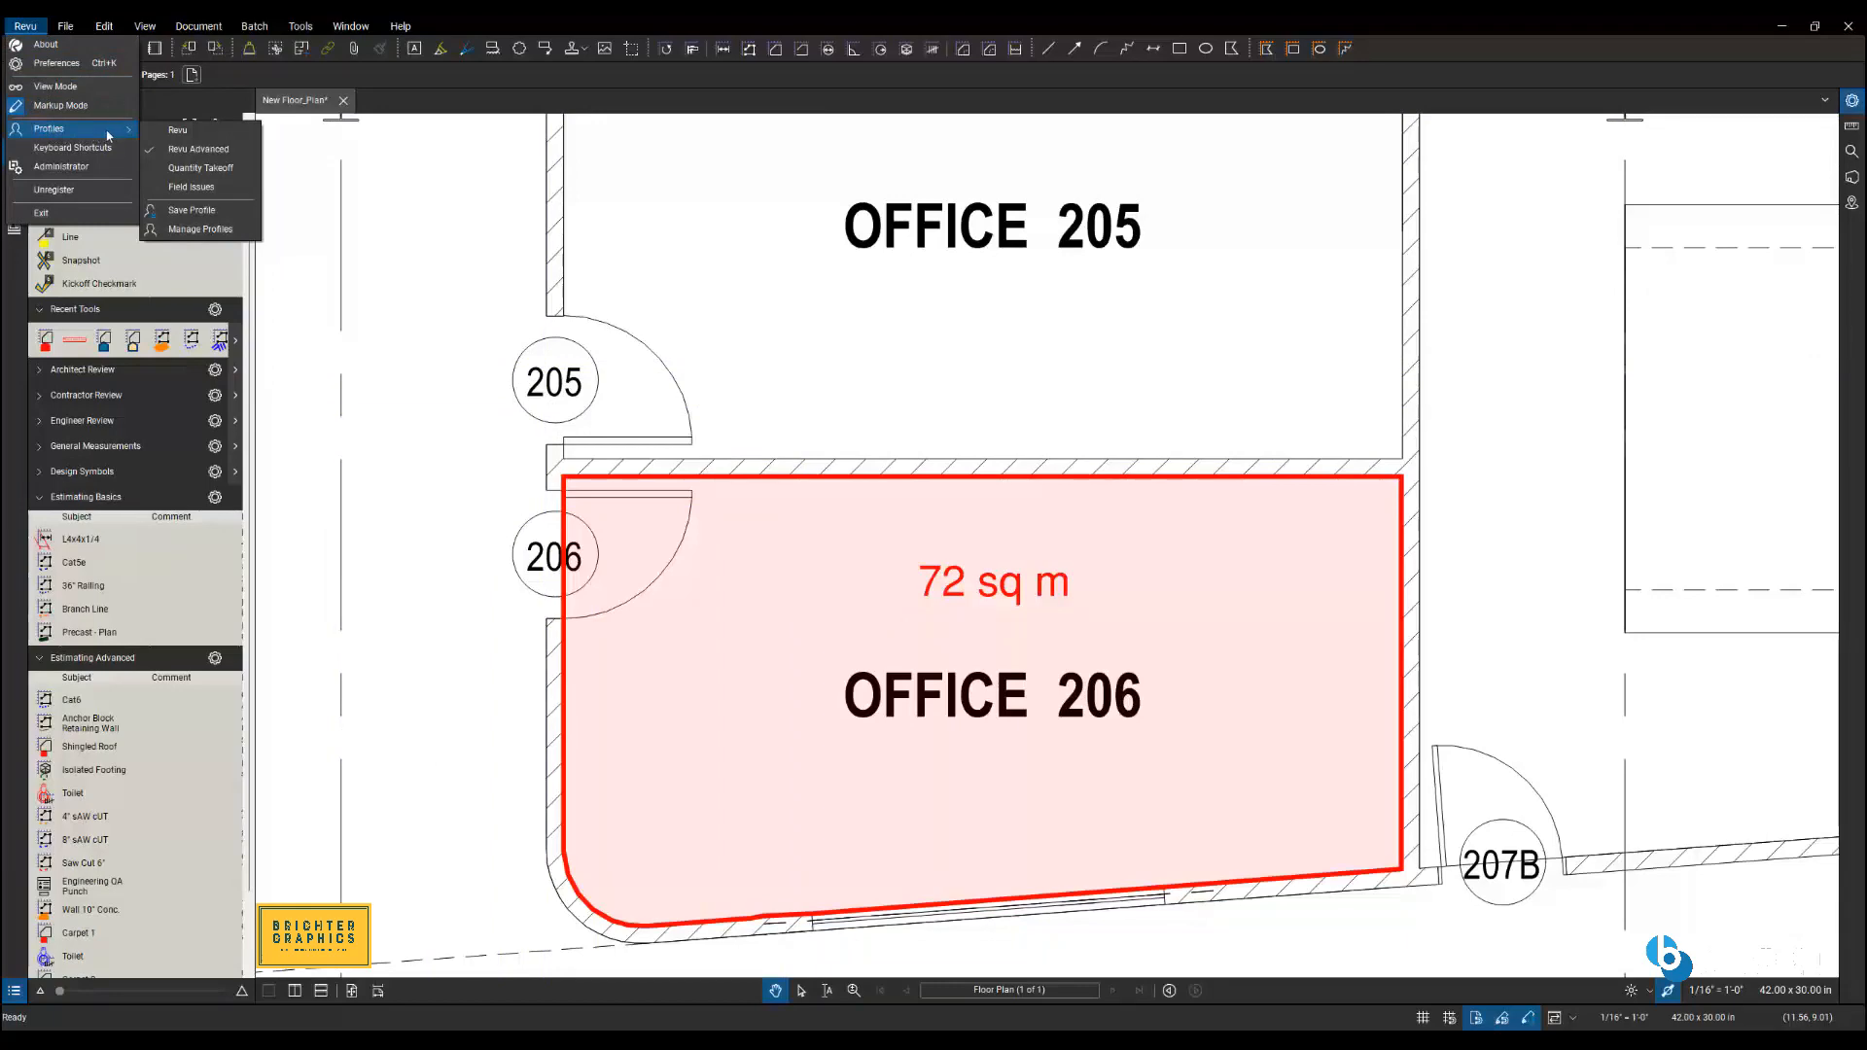
pyautogui.click(204, 230)
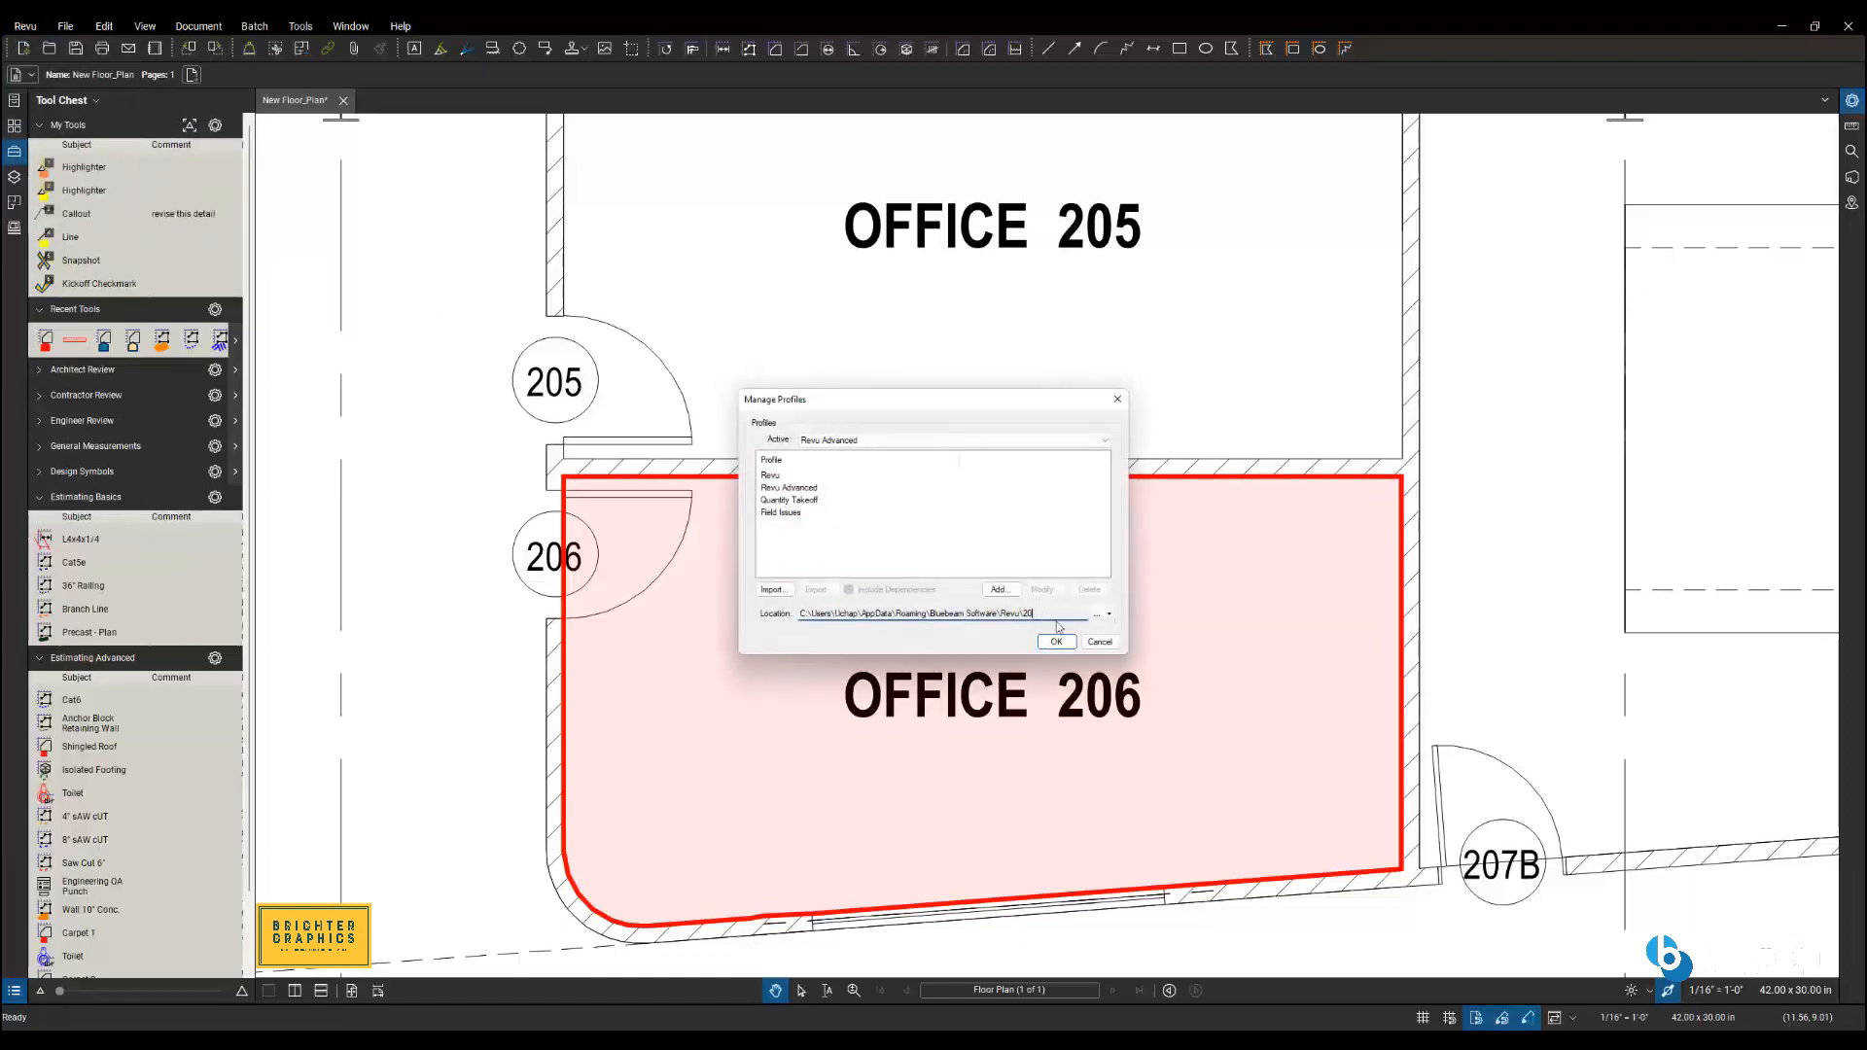
pyautogui.moveTo(1032, 615); pyautogui.dragTo(746, 615)
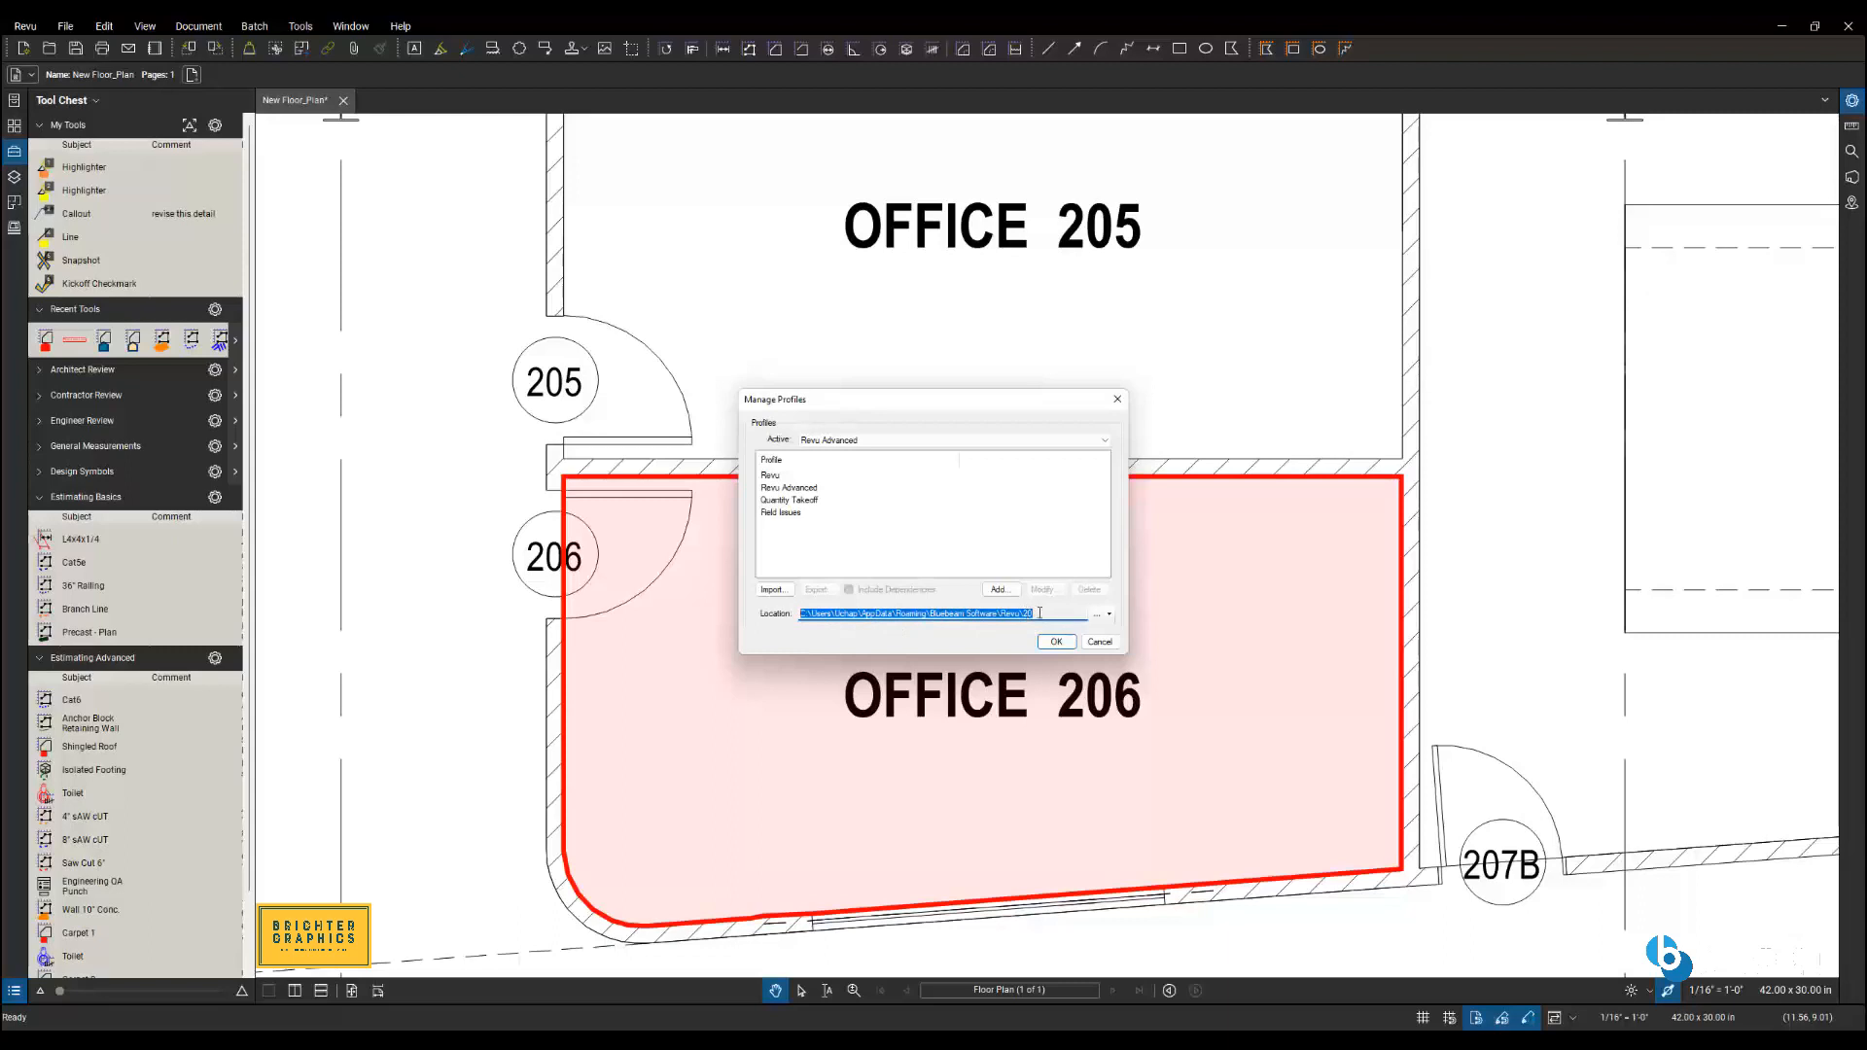
pyautogui.click(1100, 643)
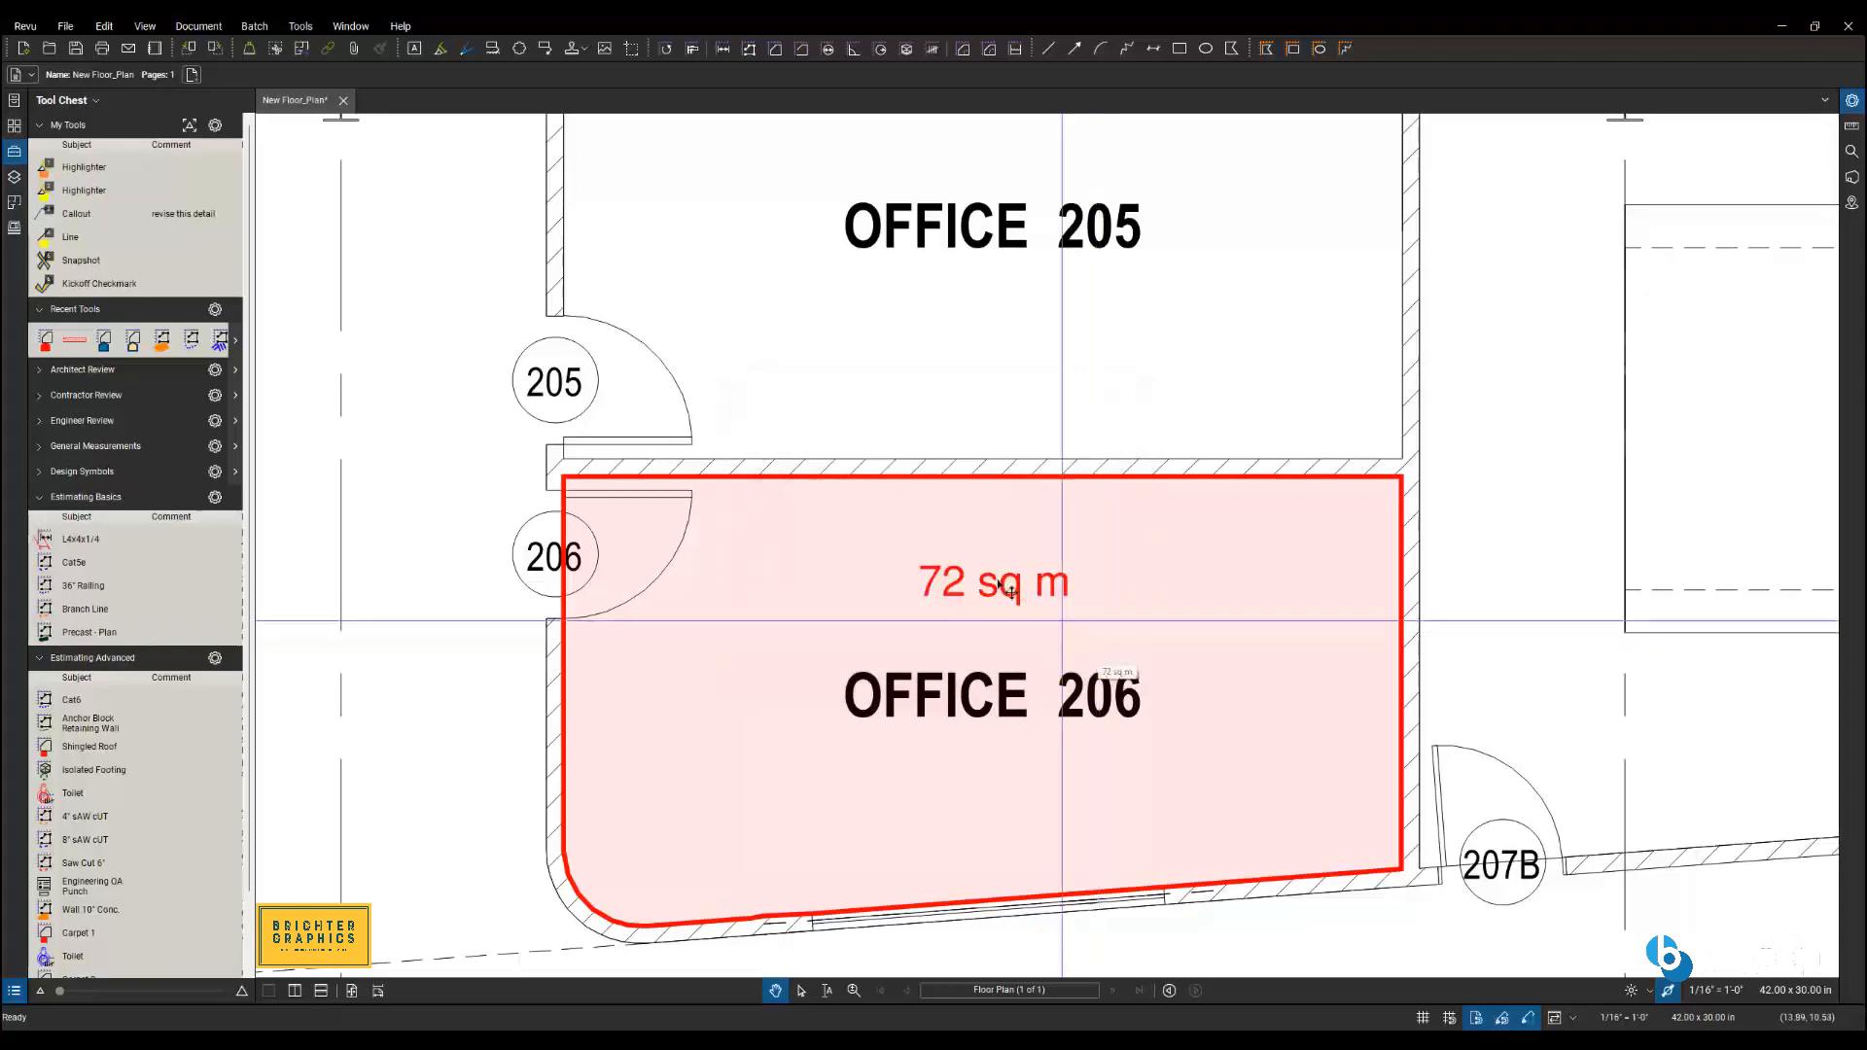
# View the About information for the installed Revu version and close it
pyautogui.click(26, 26)
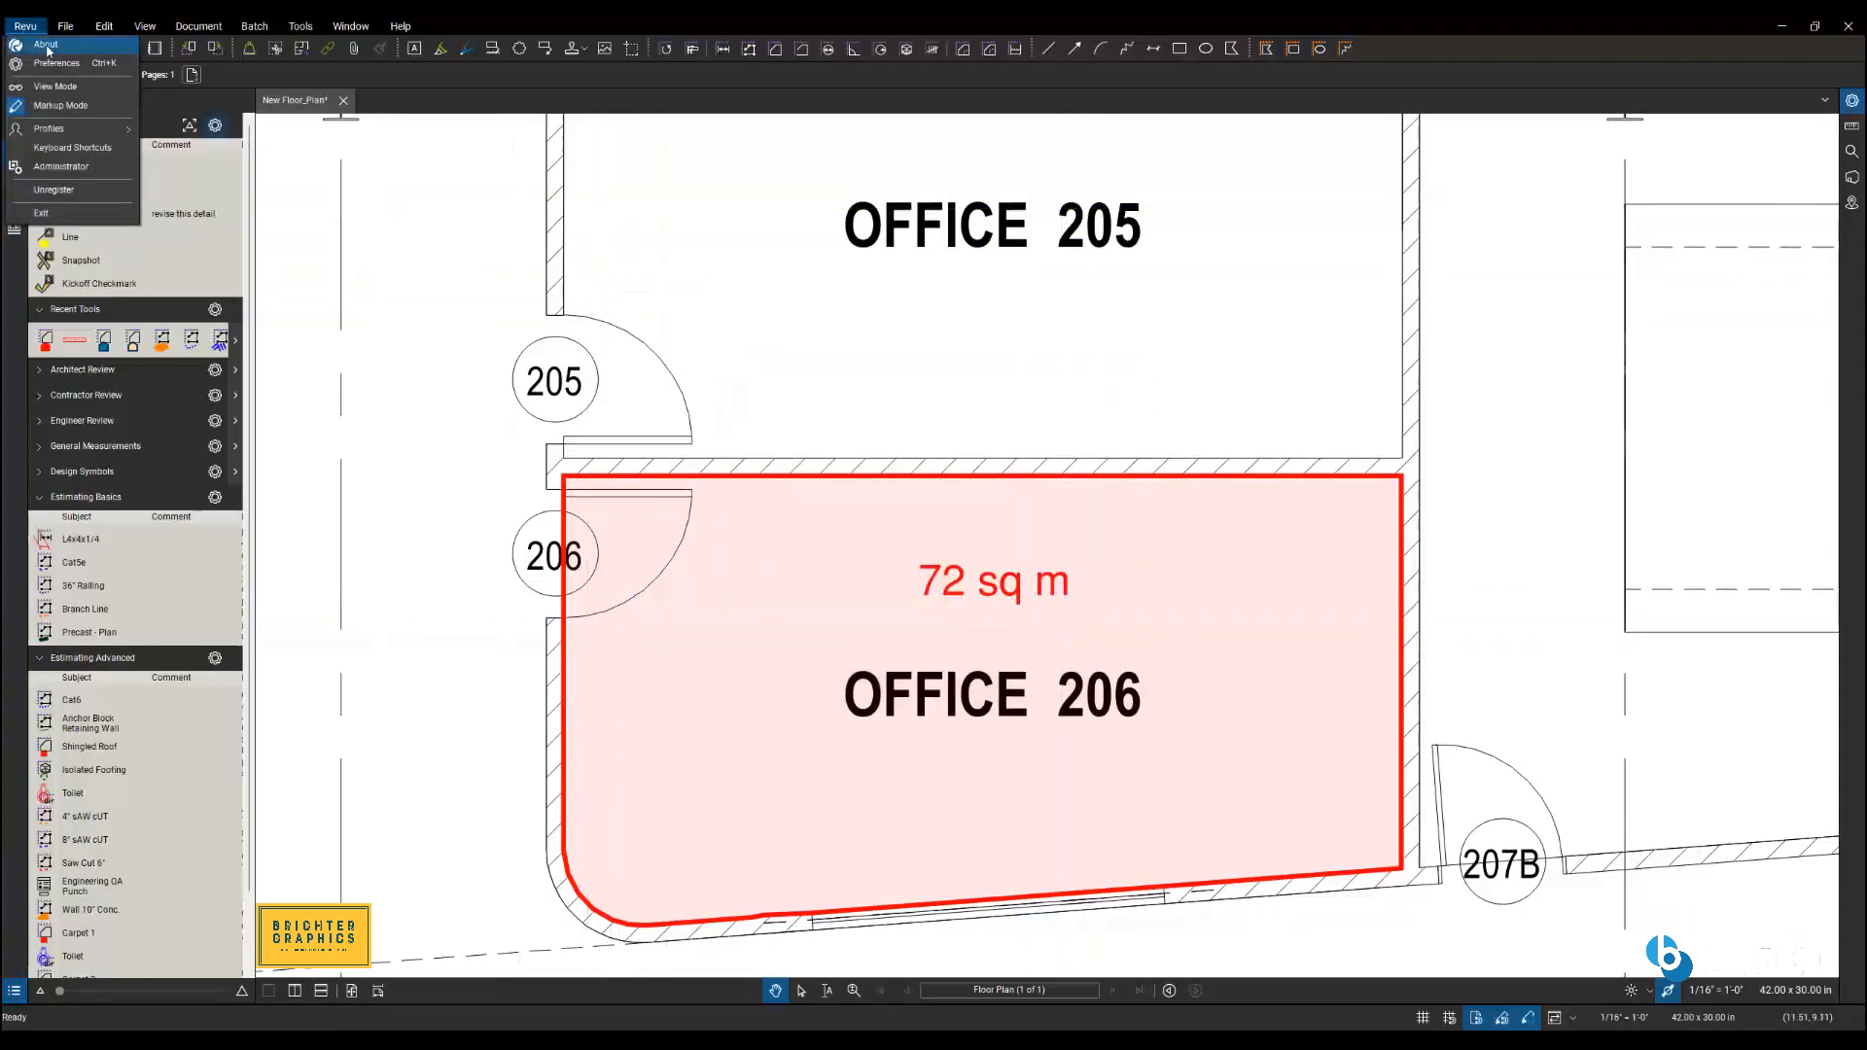
pyautogui.click(44, 45)
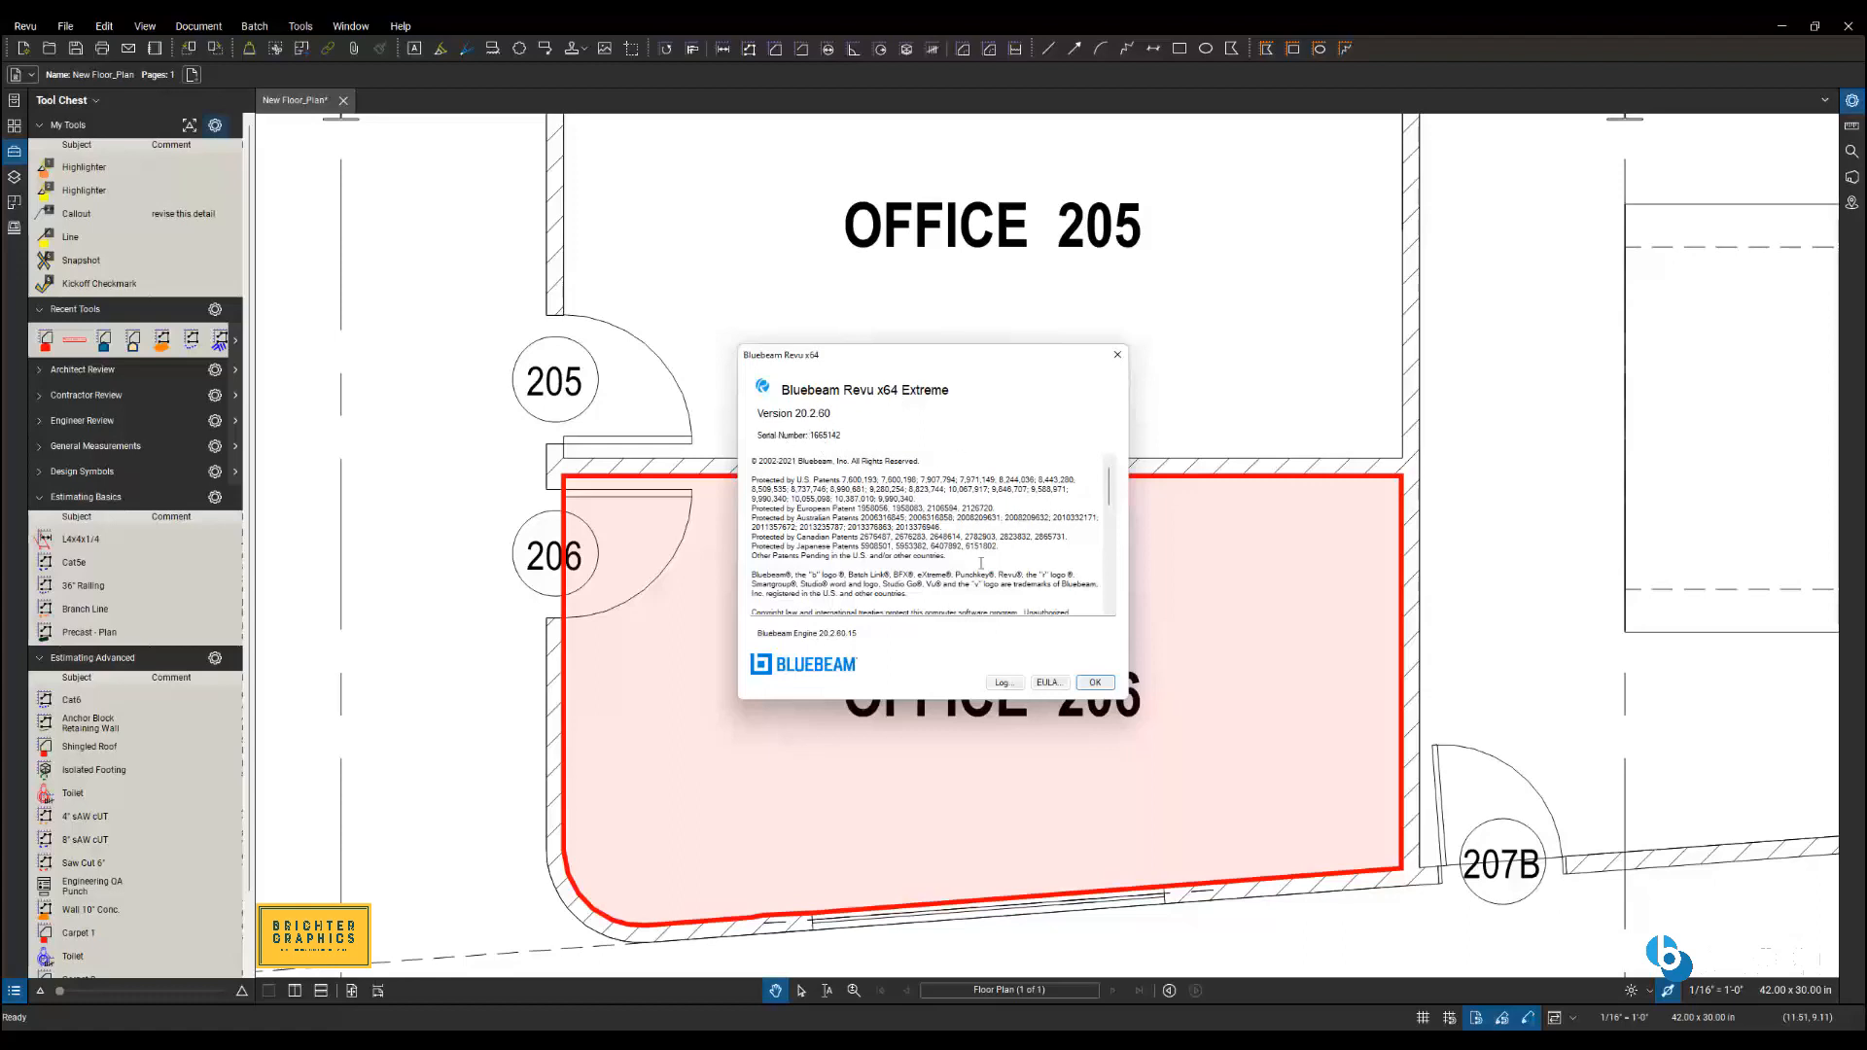
pyautogui.click(1095, 684)
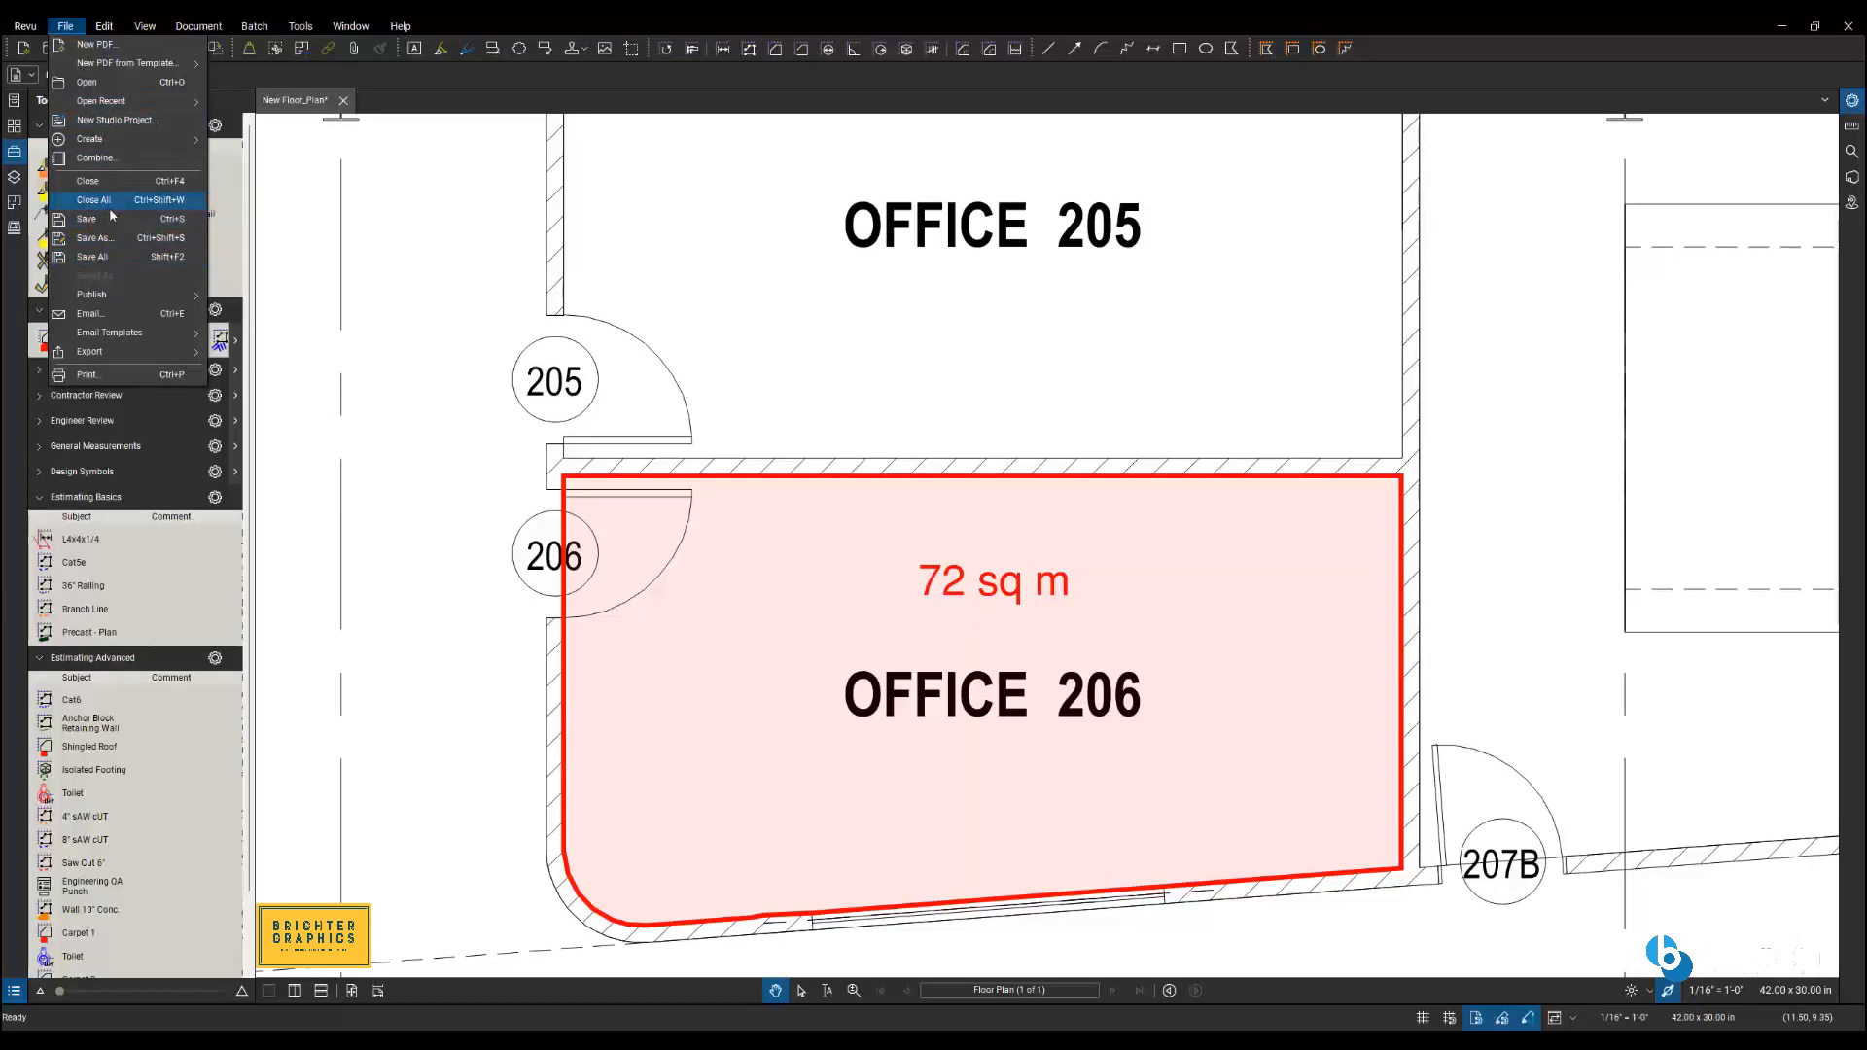
# Check the available export formats, switch to the Concrete Estimate window, and bring up the 081416 Flush Wood Doors document
pyautogui.moveTo(99, 352)
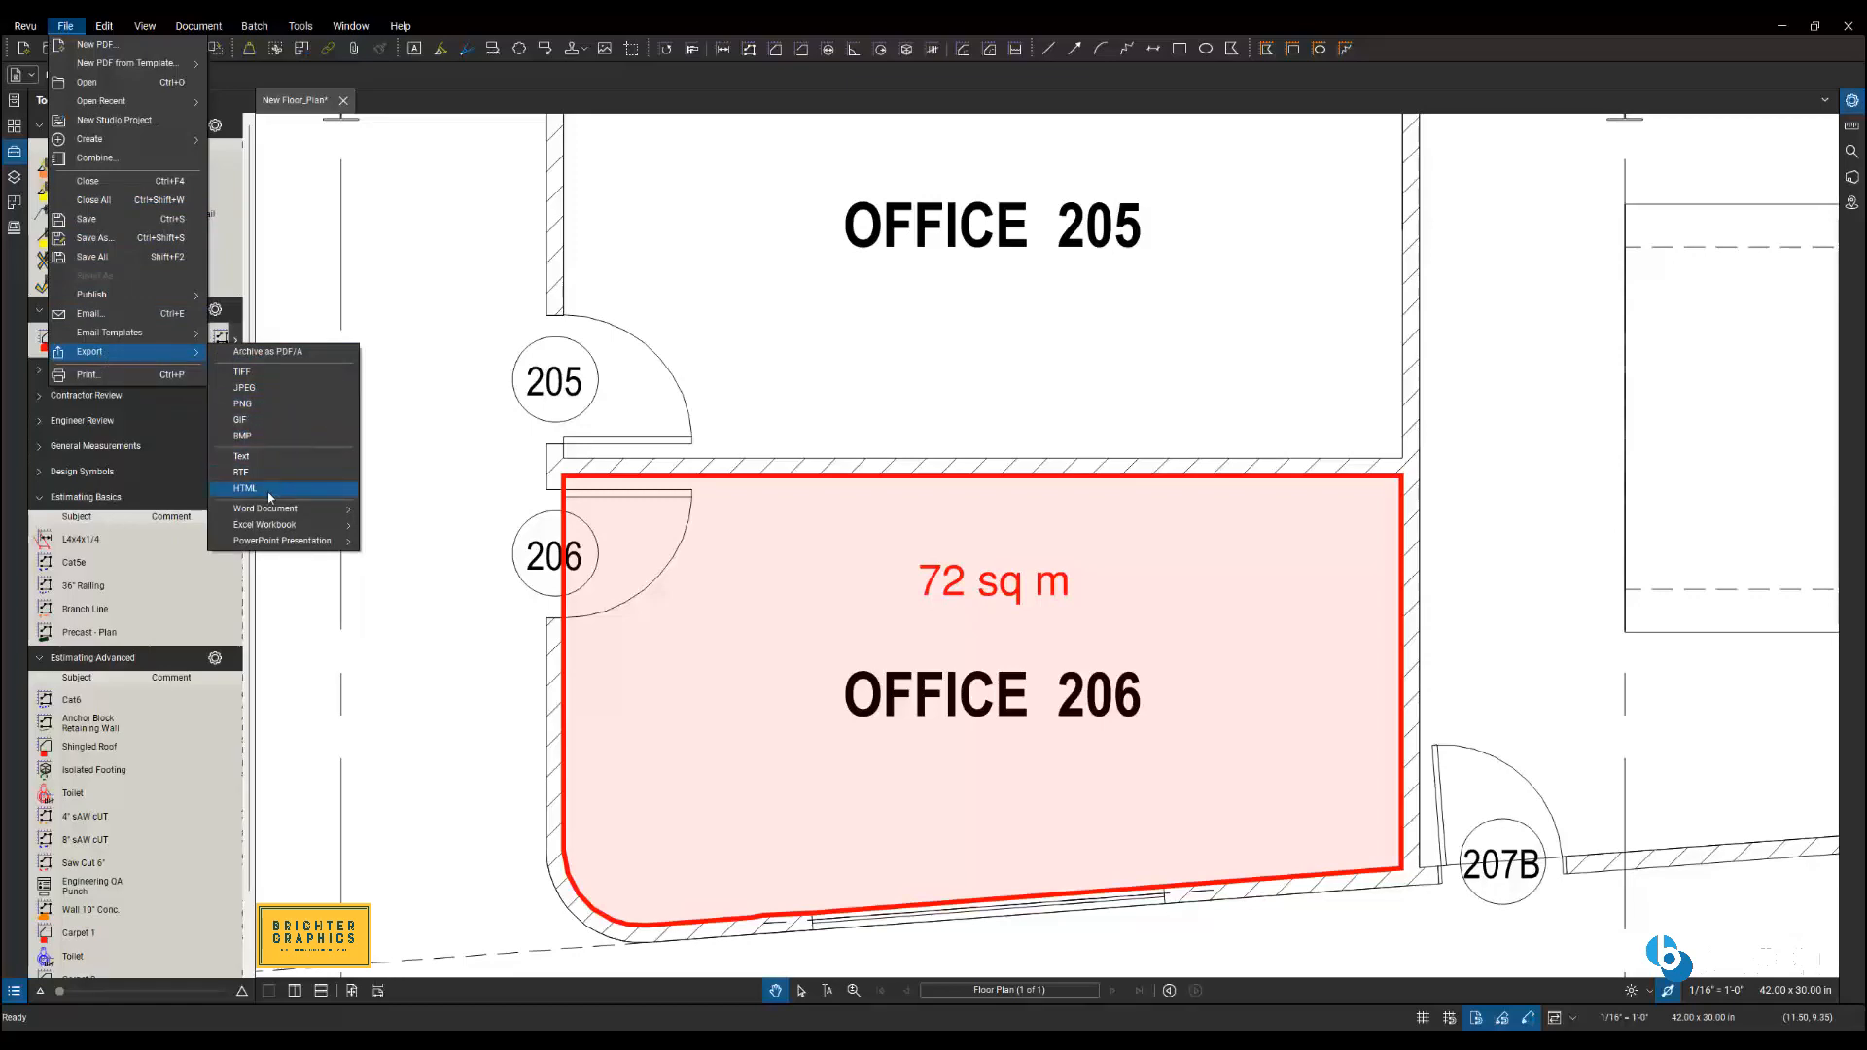
pyautogui.click(416, 87)
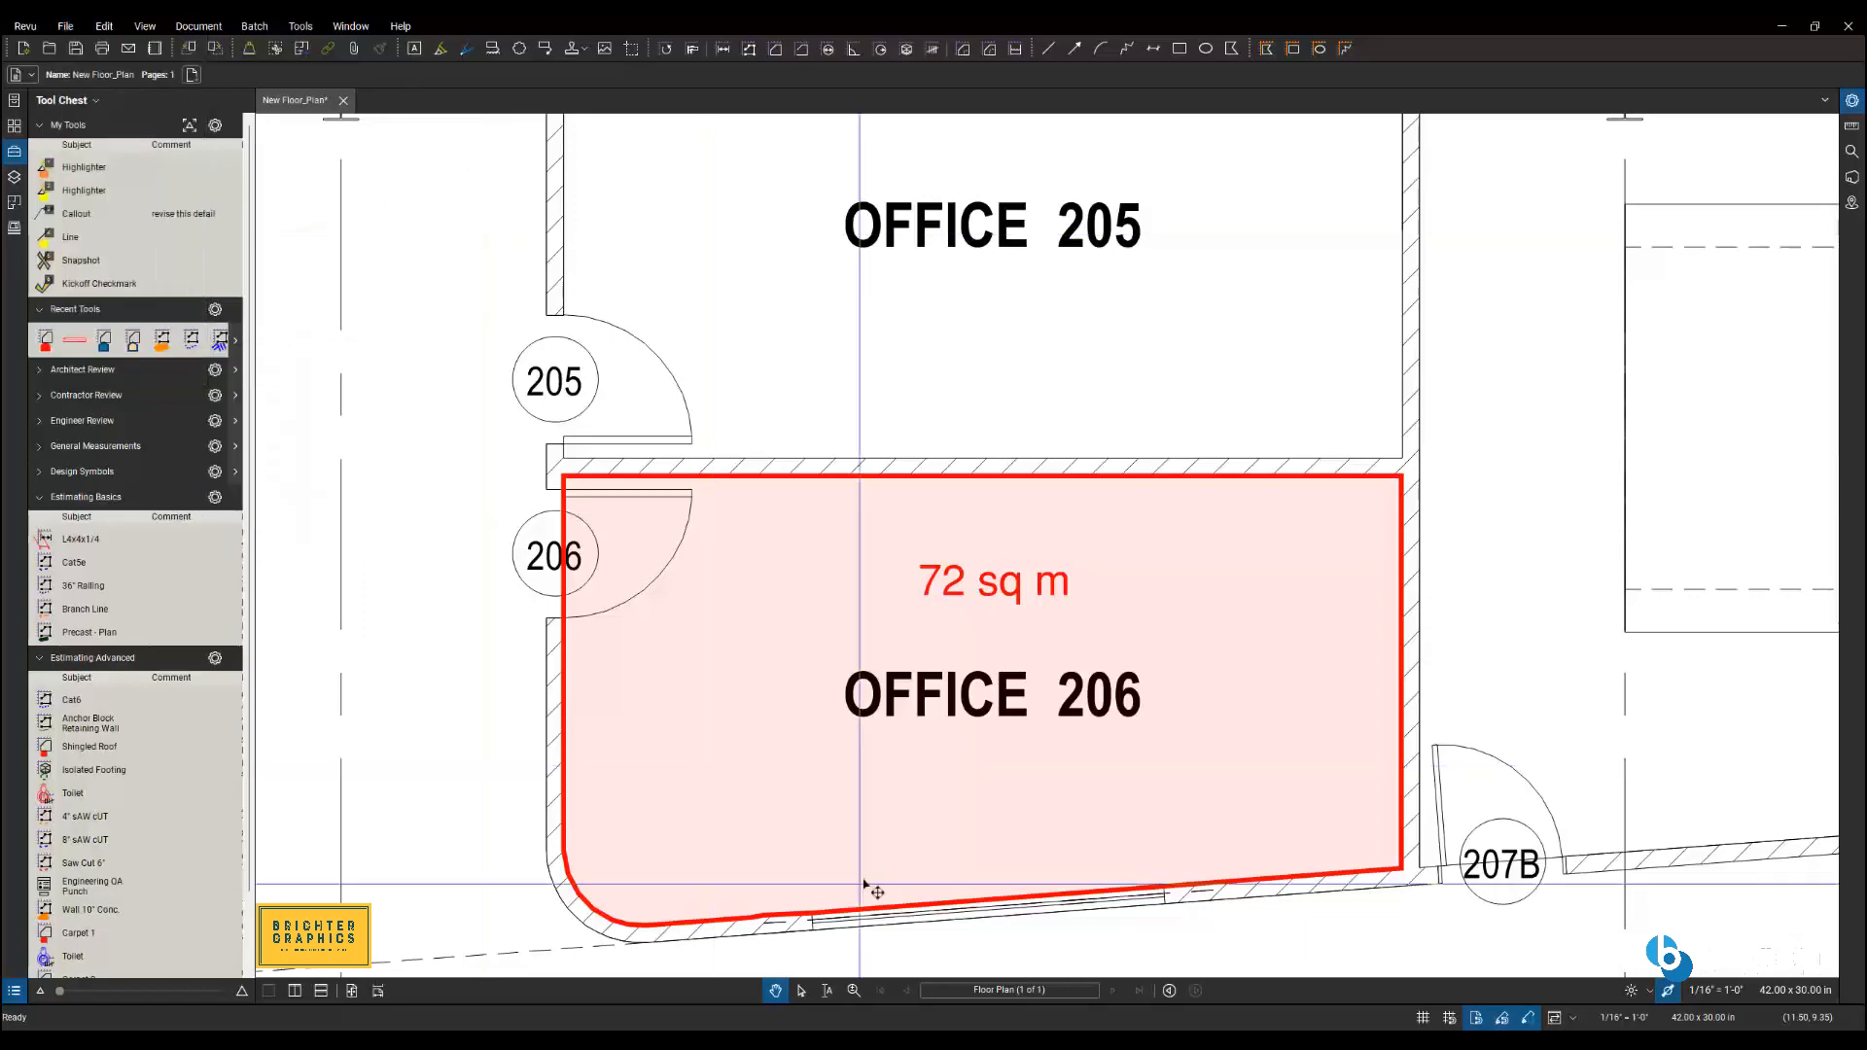
pyautogui.moveTo(1206, 1036)
pyautogui.click(1284, 964)
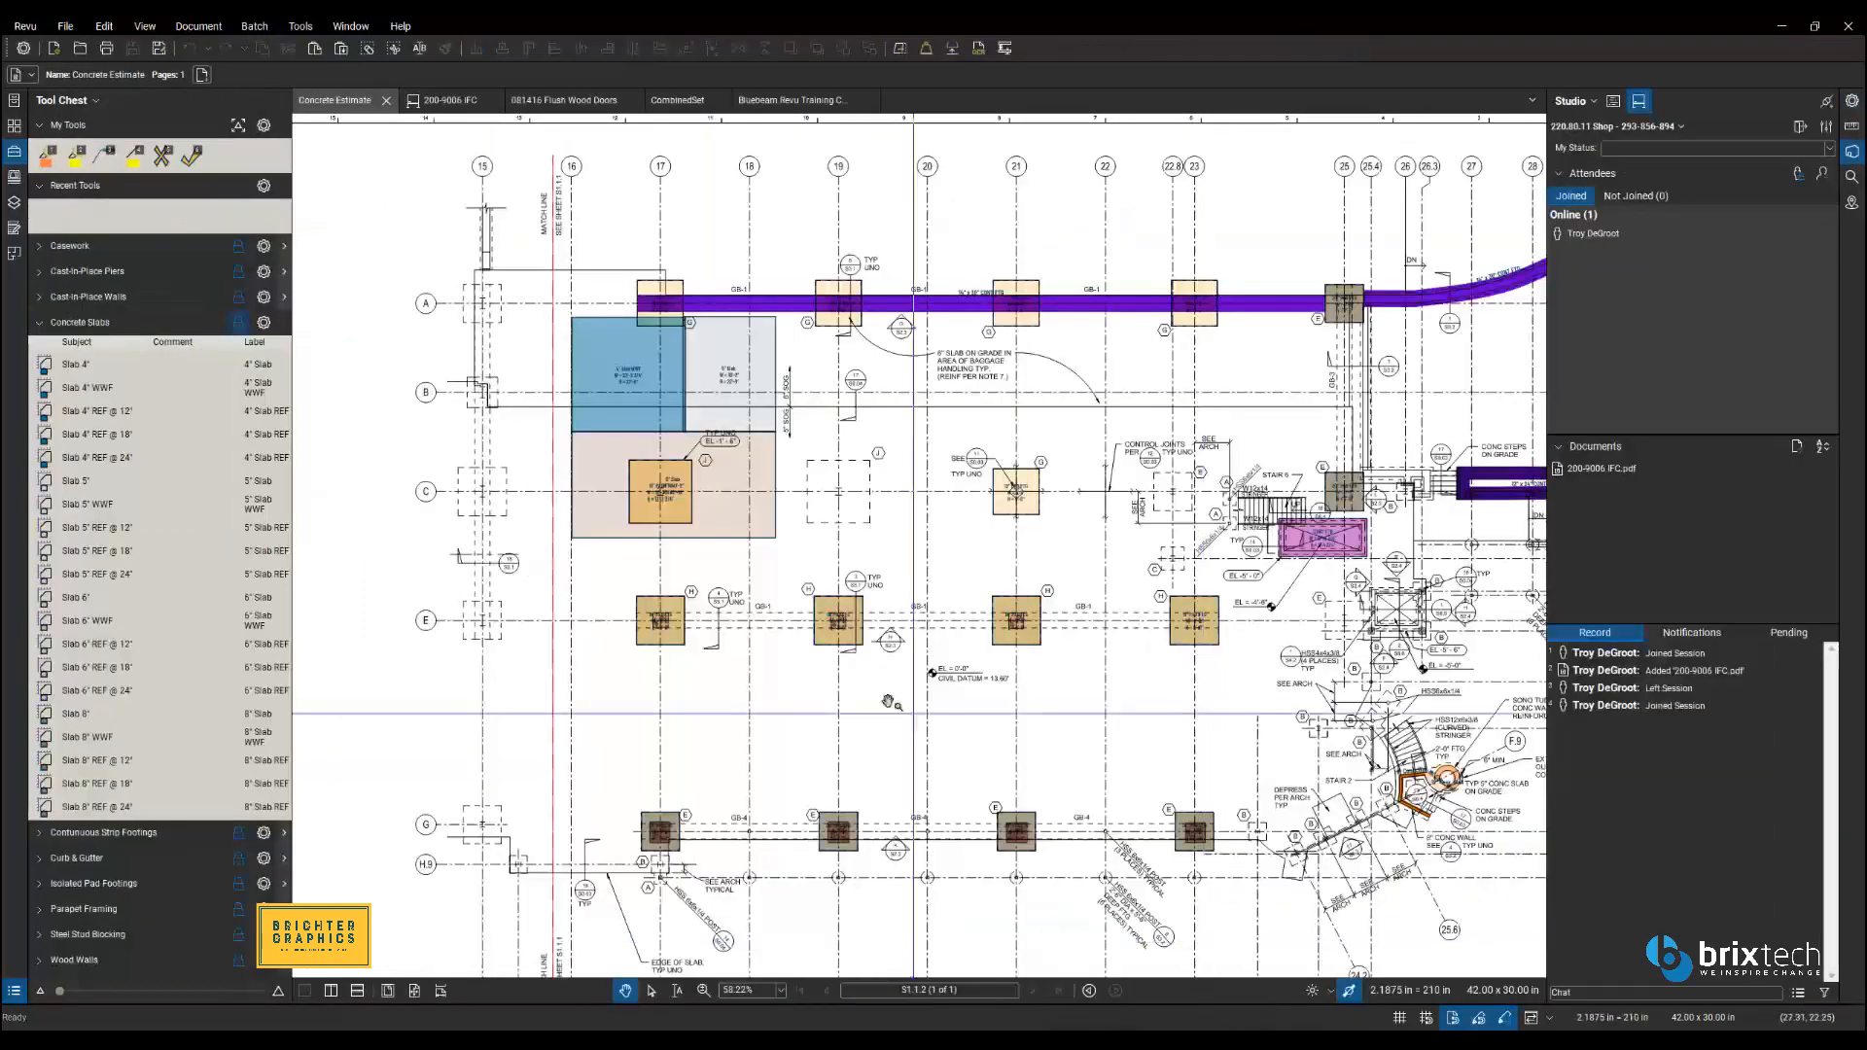
pyautogui.click(453, 101)
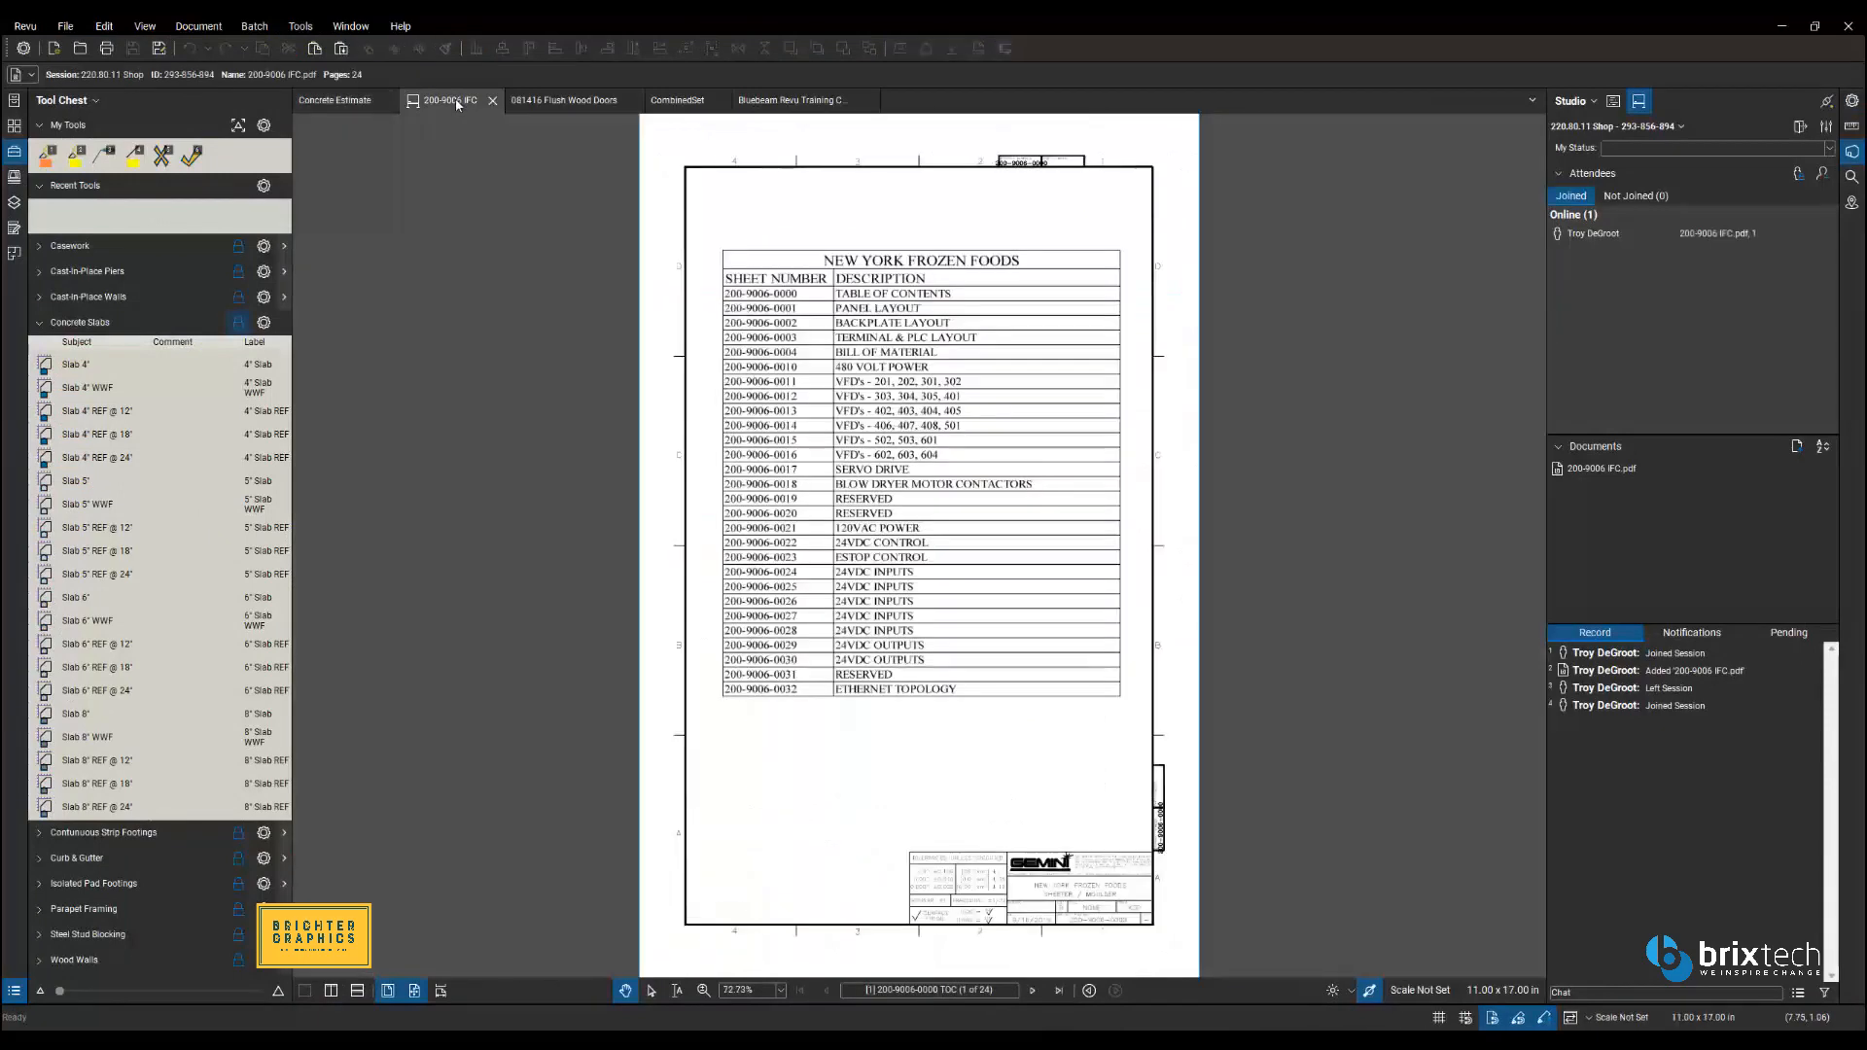
pyautogui.click(542, 100)
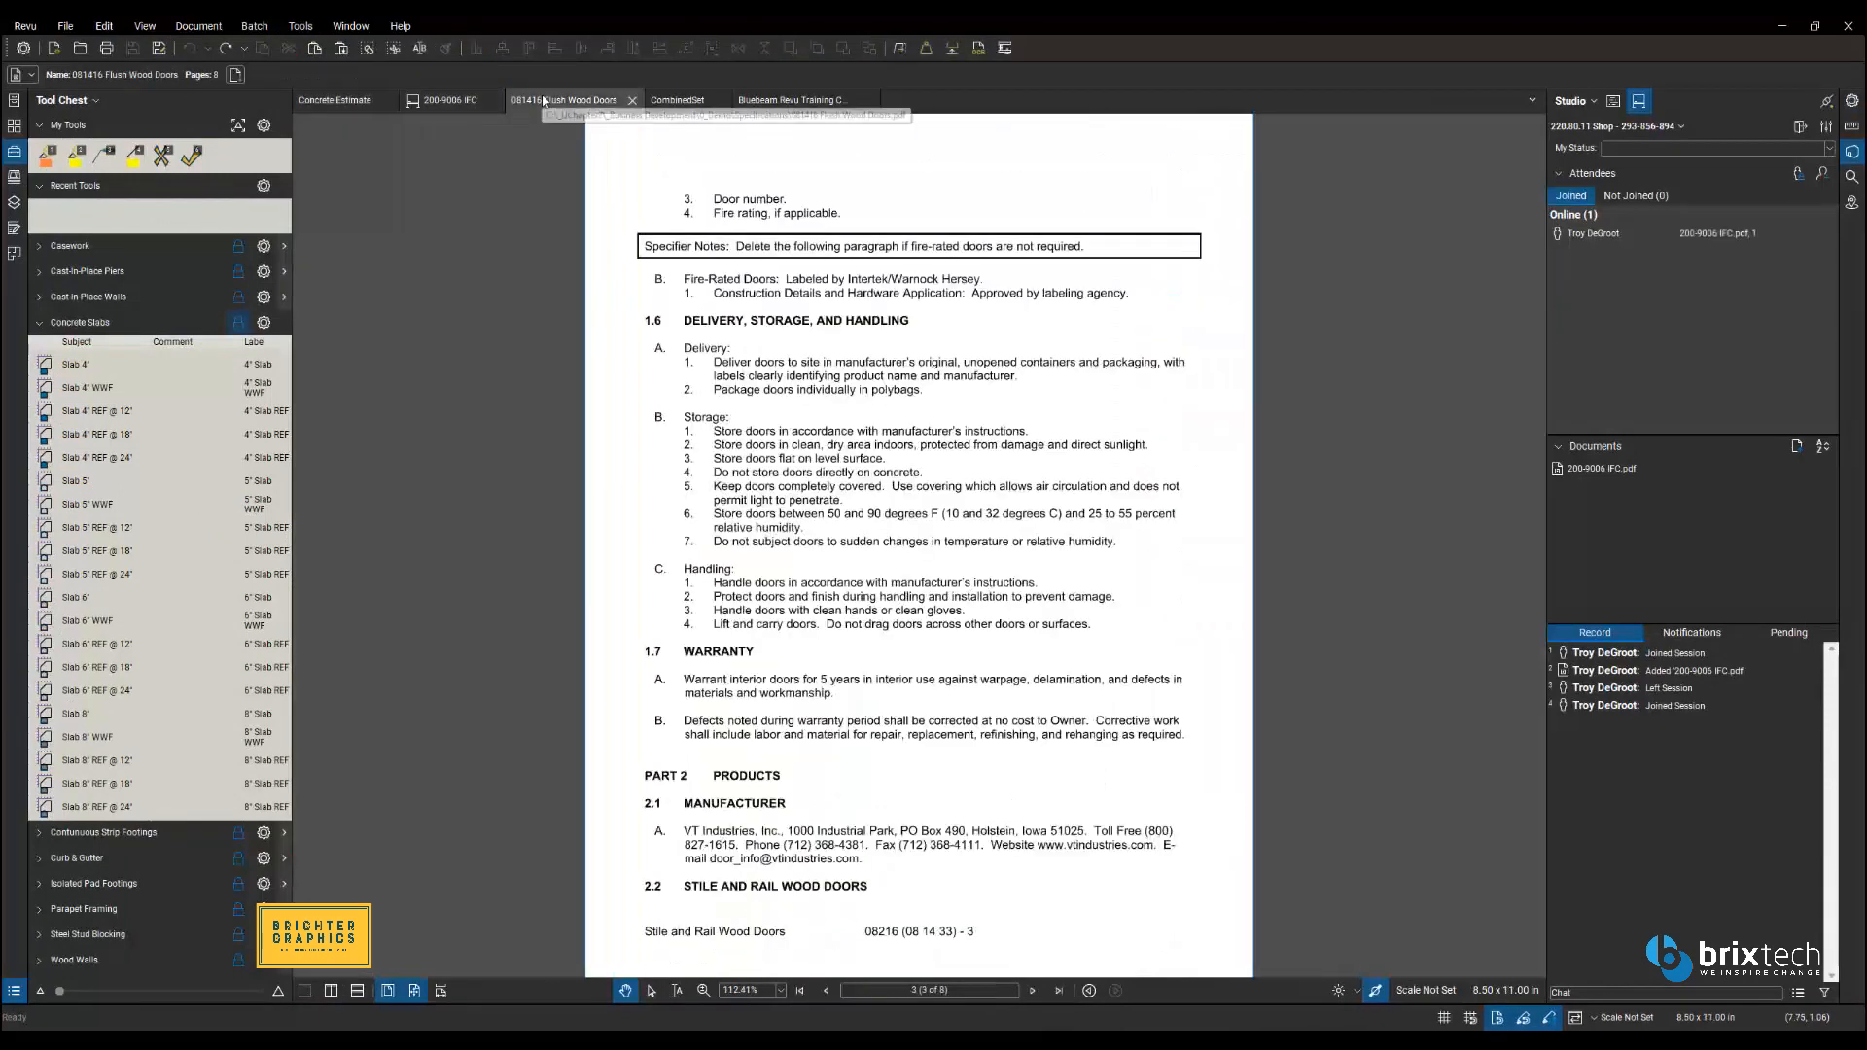
# Export section 1.6 Delivery, Storage, and Handling as a page region to Word, replacing the existing 081416 Flush Wood Doors.docx
pyautogui.click(66, 27)
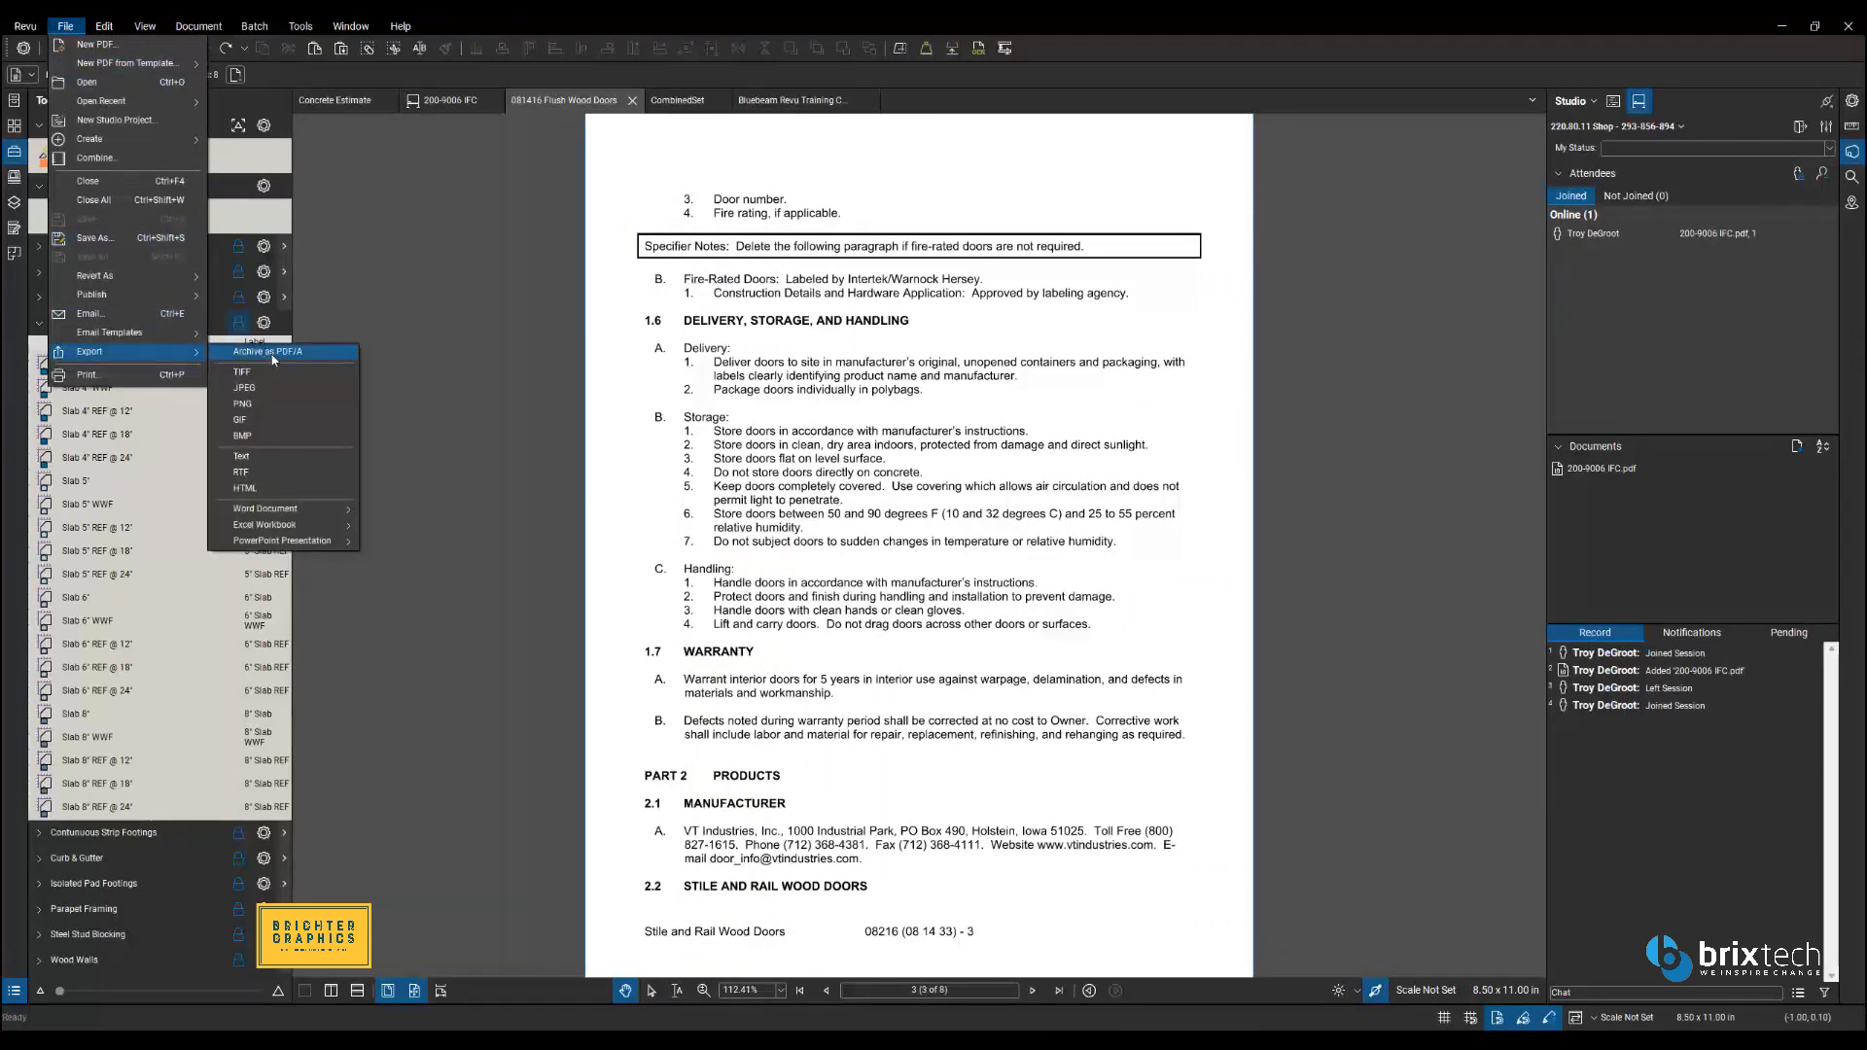
pyautogui.moveTo(293, 512)
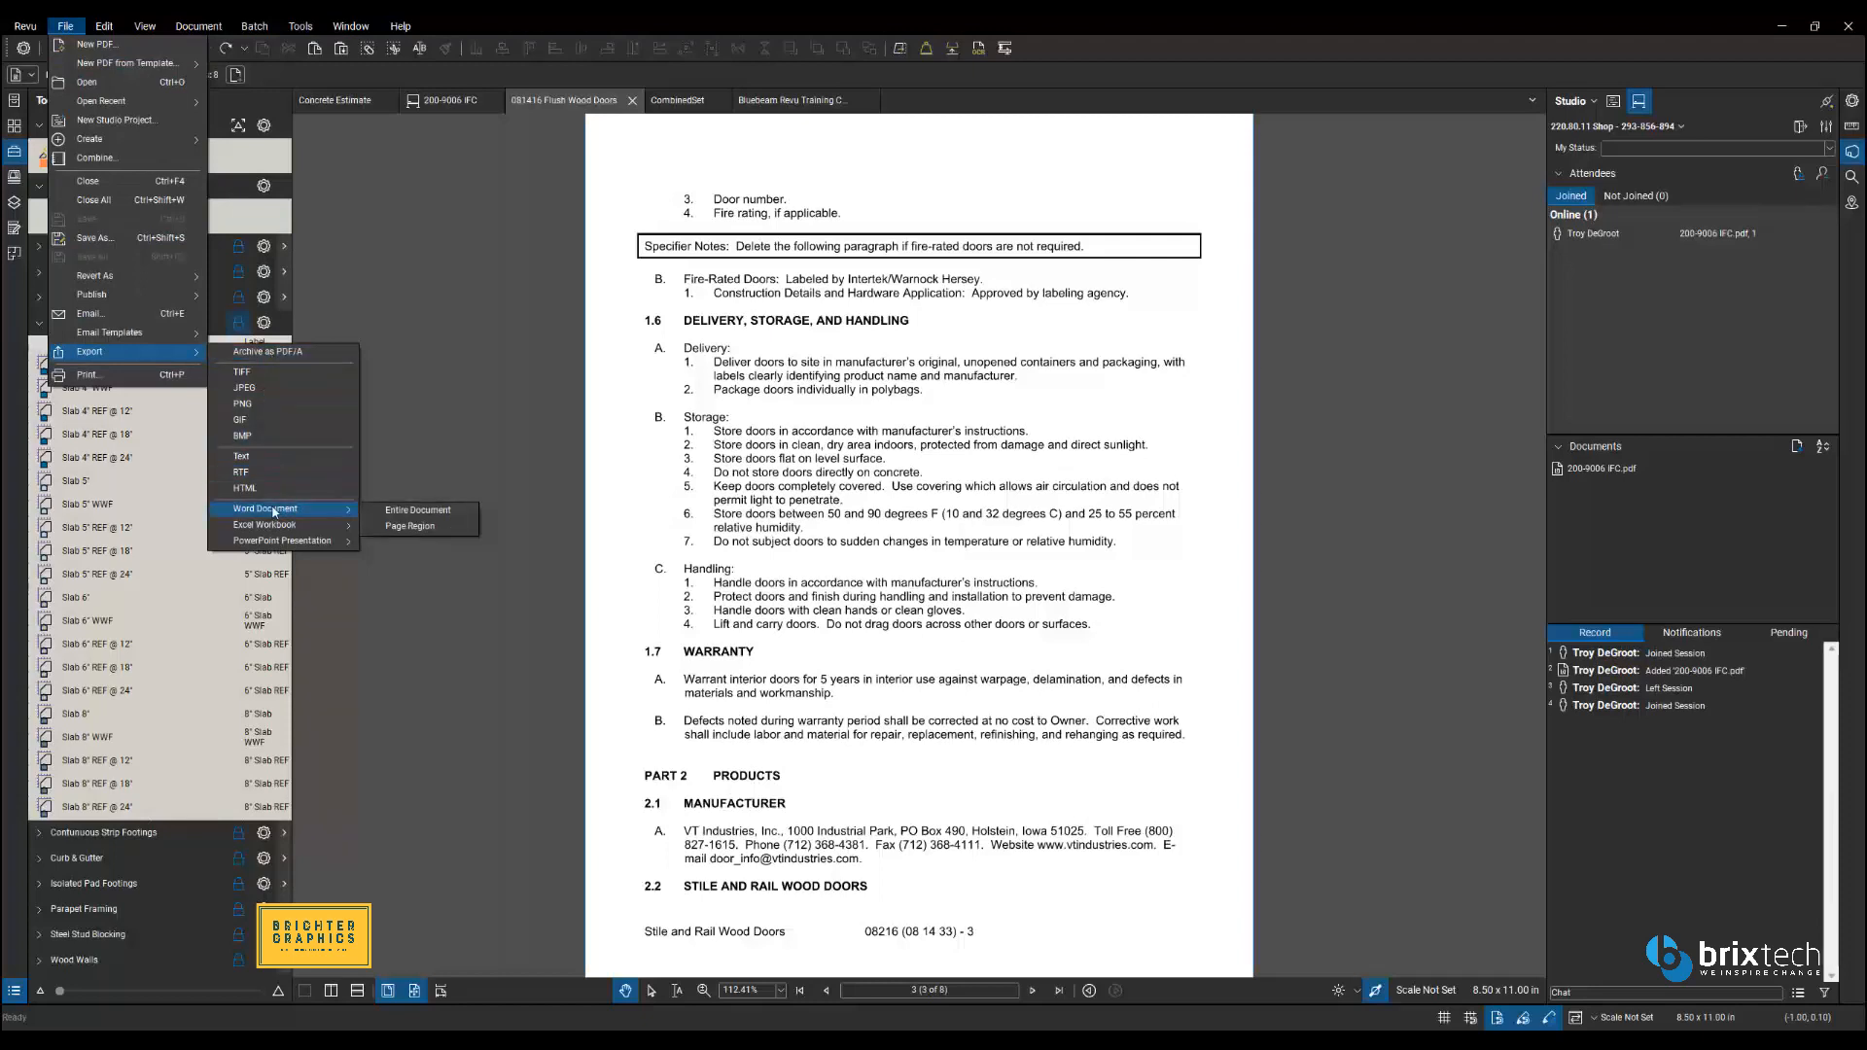
pyautogui.click(415, 528)
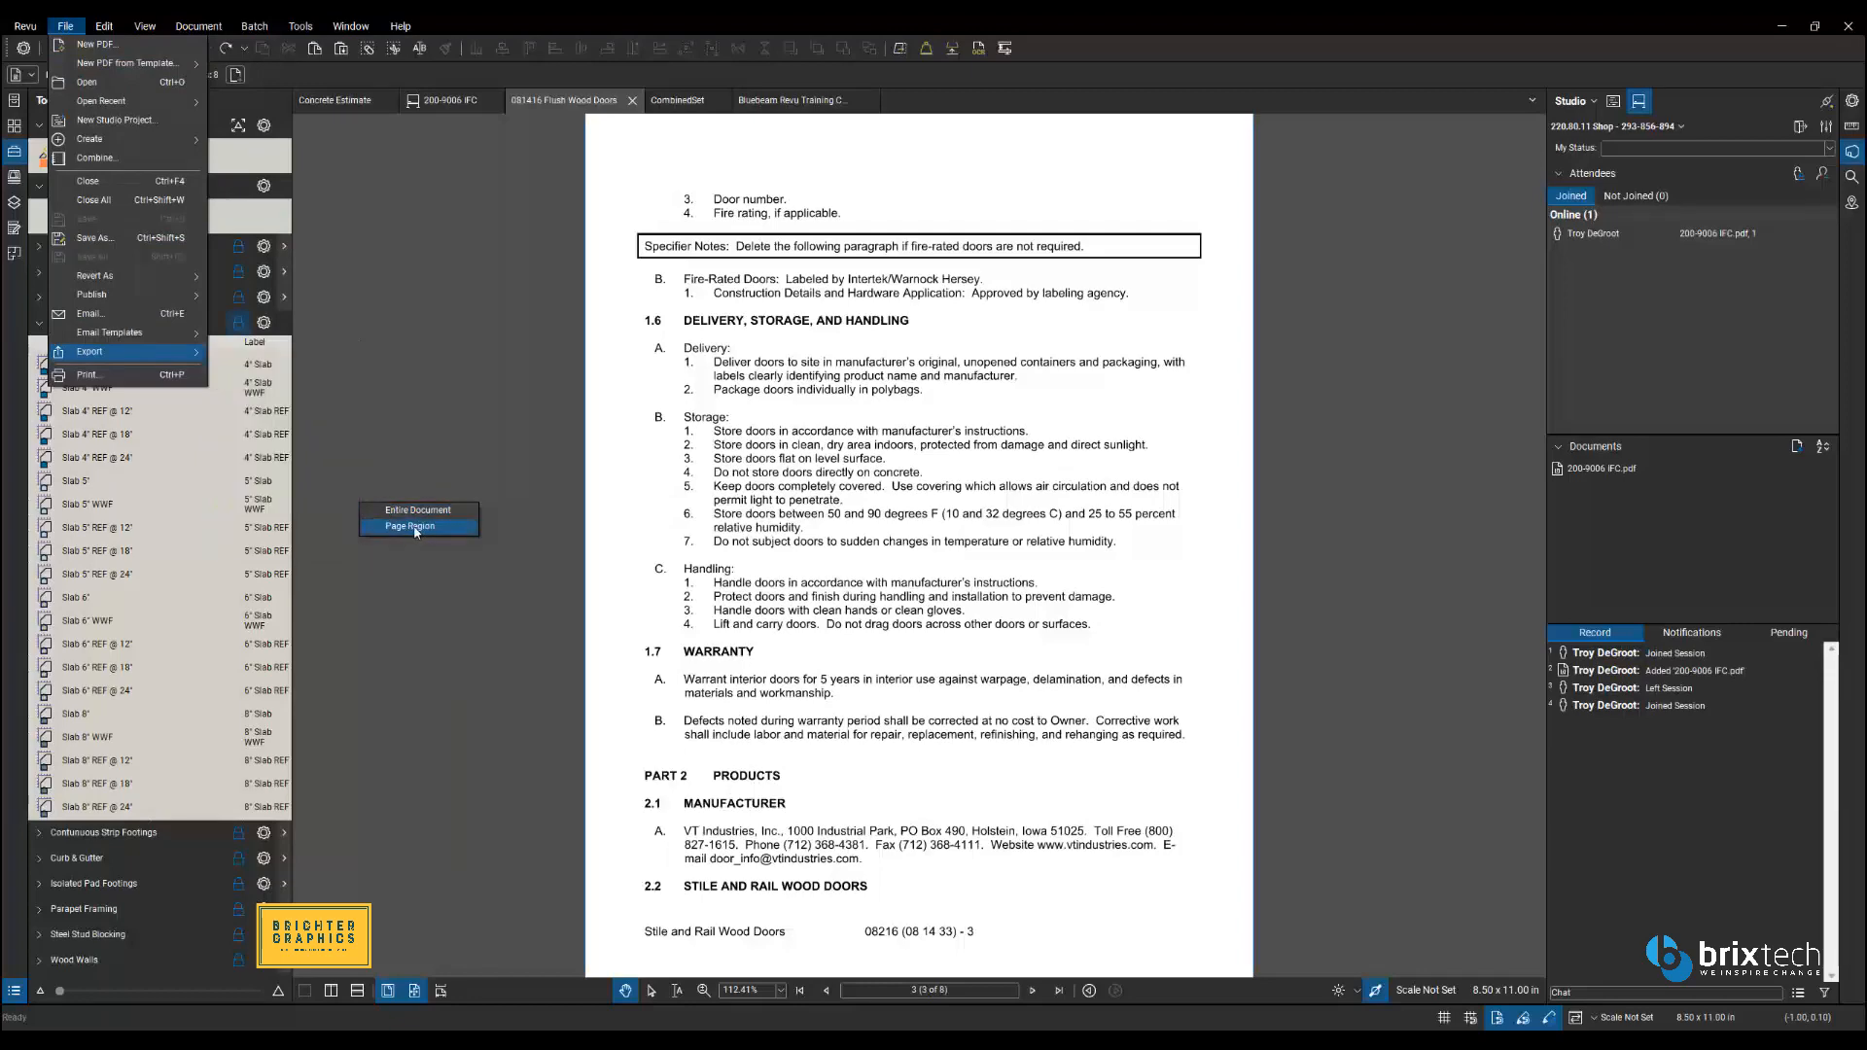
pyautogui.moveTo(631, 305); pyautogui.dragTo(1220, 639)
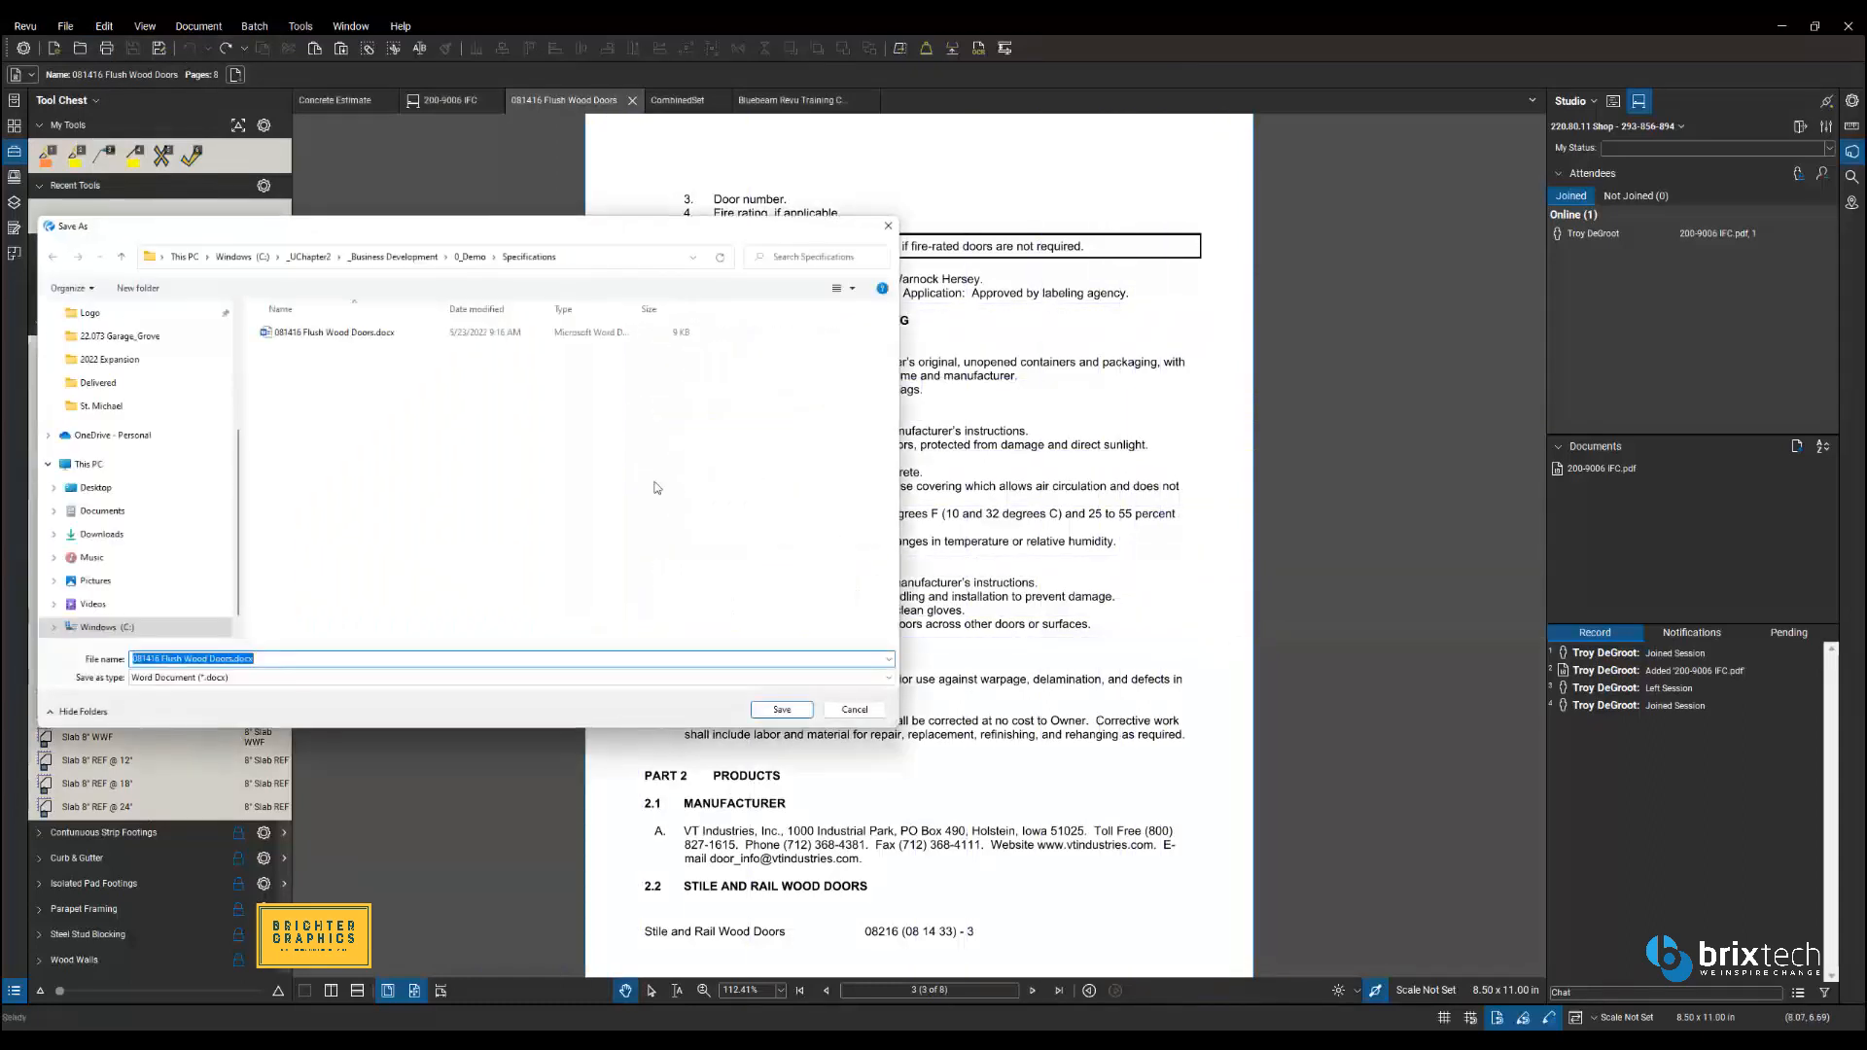
pyautogui.click(358, 336)
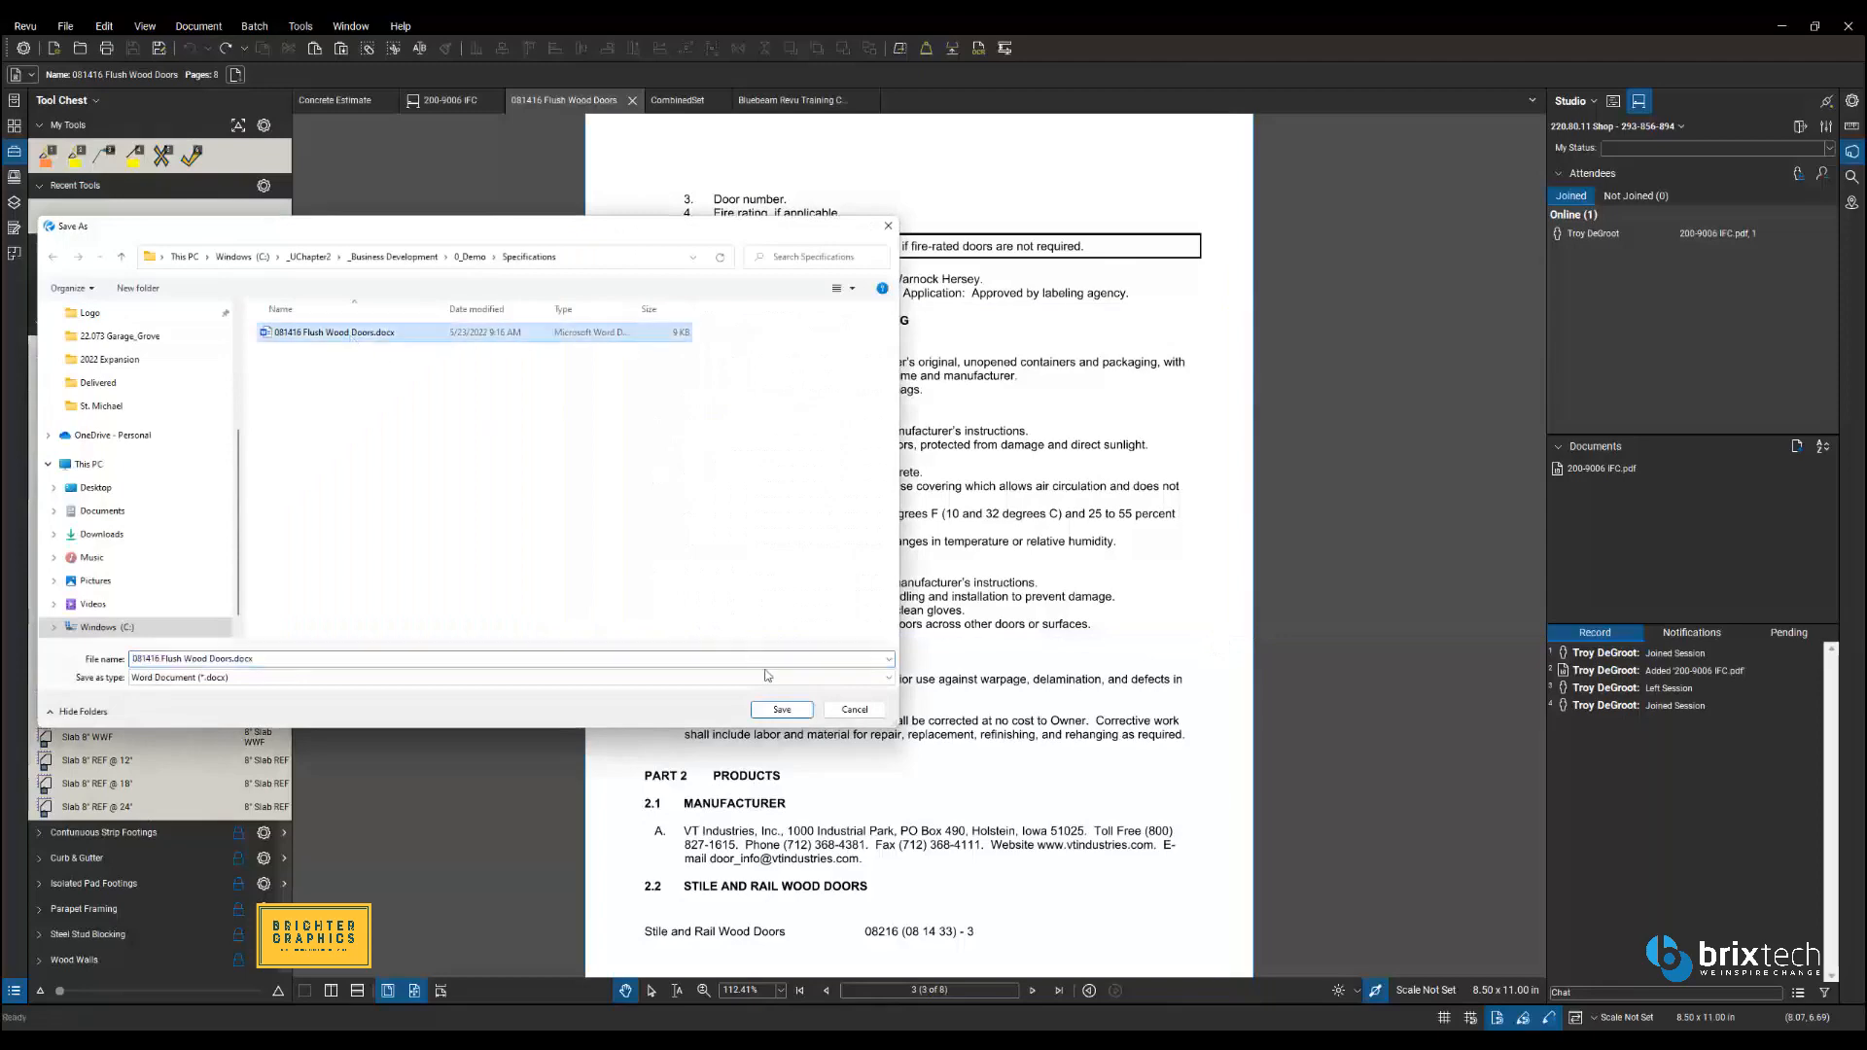
pyautogui.click(781, 710)
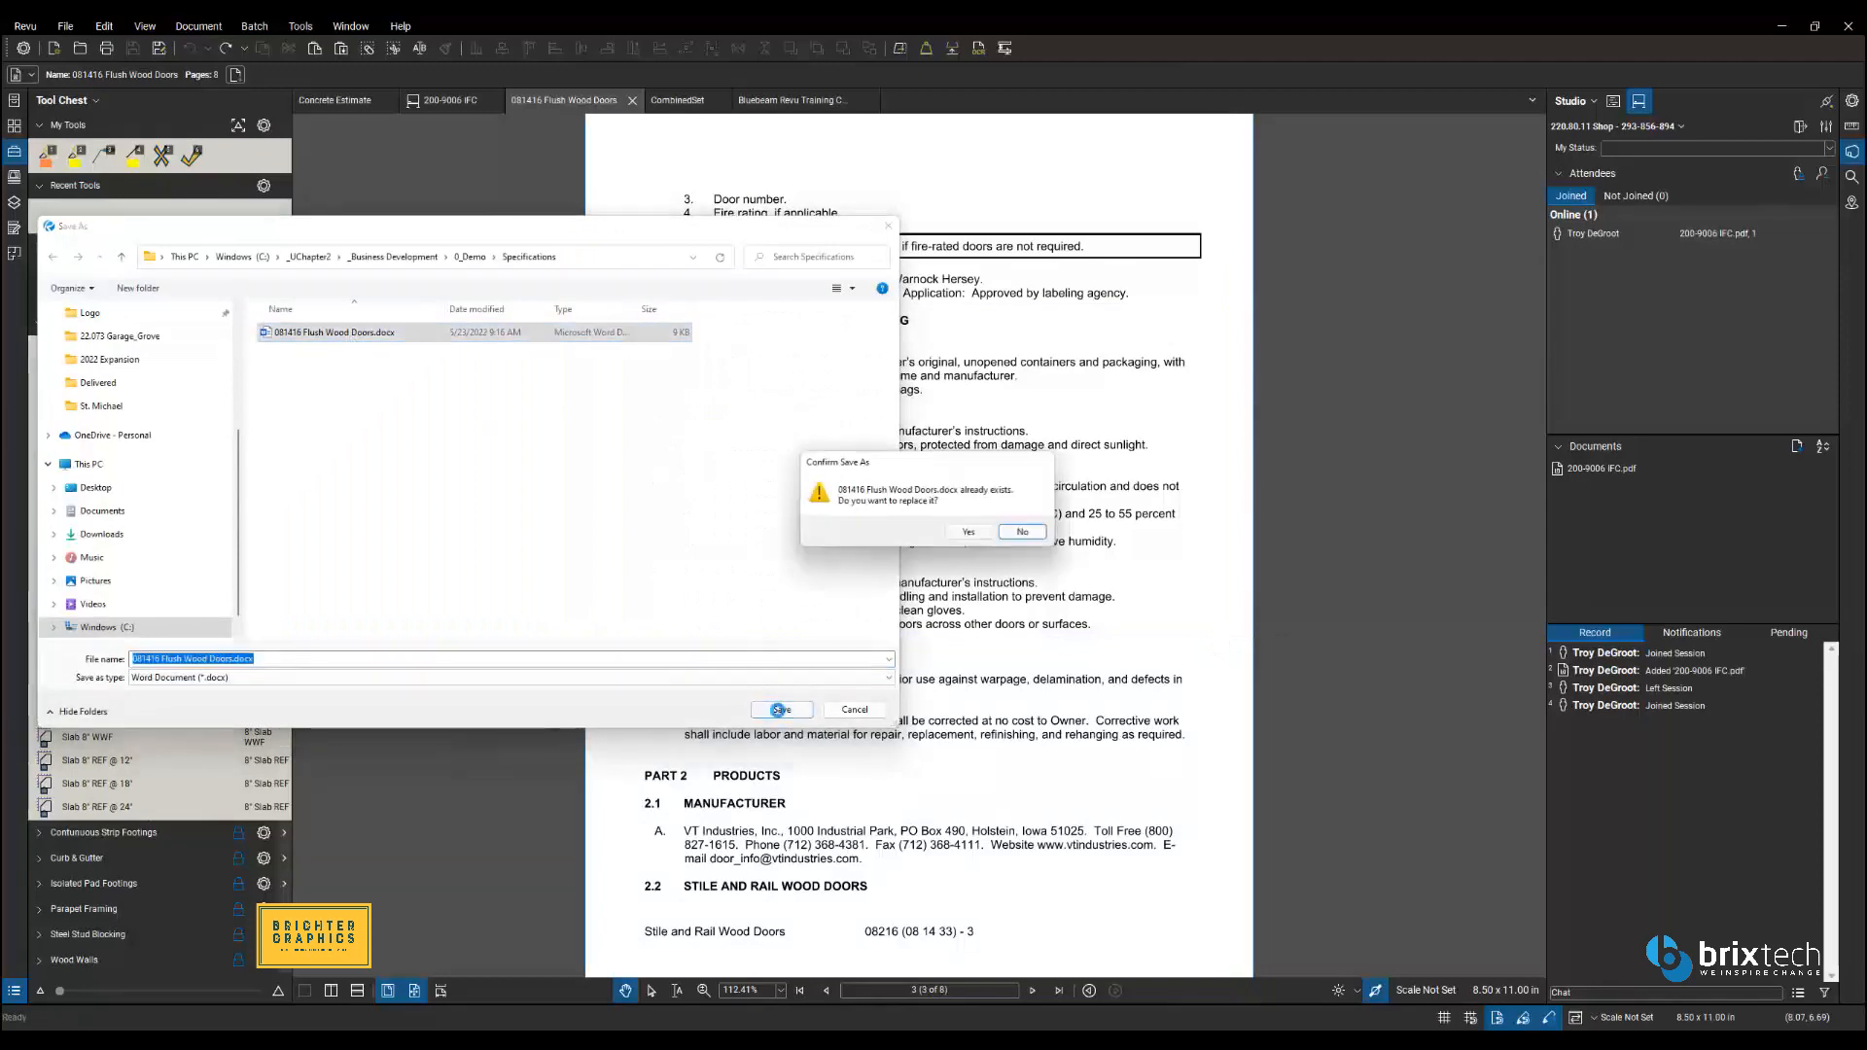
pyautogui.click(963, 522)
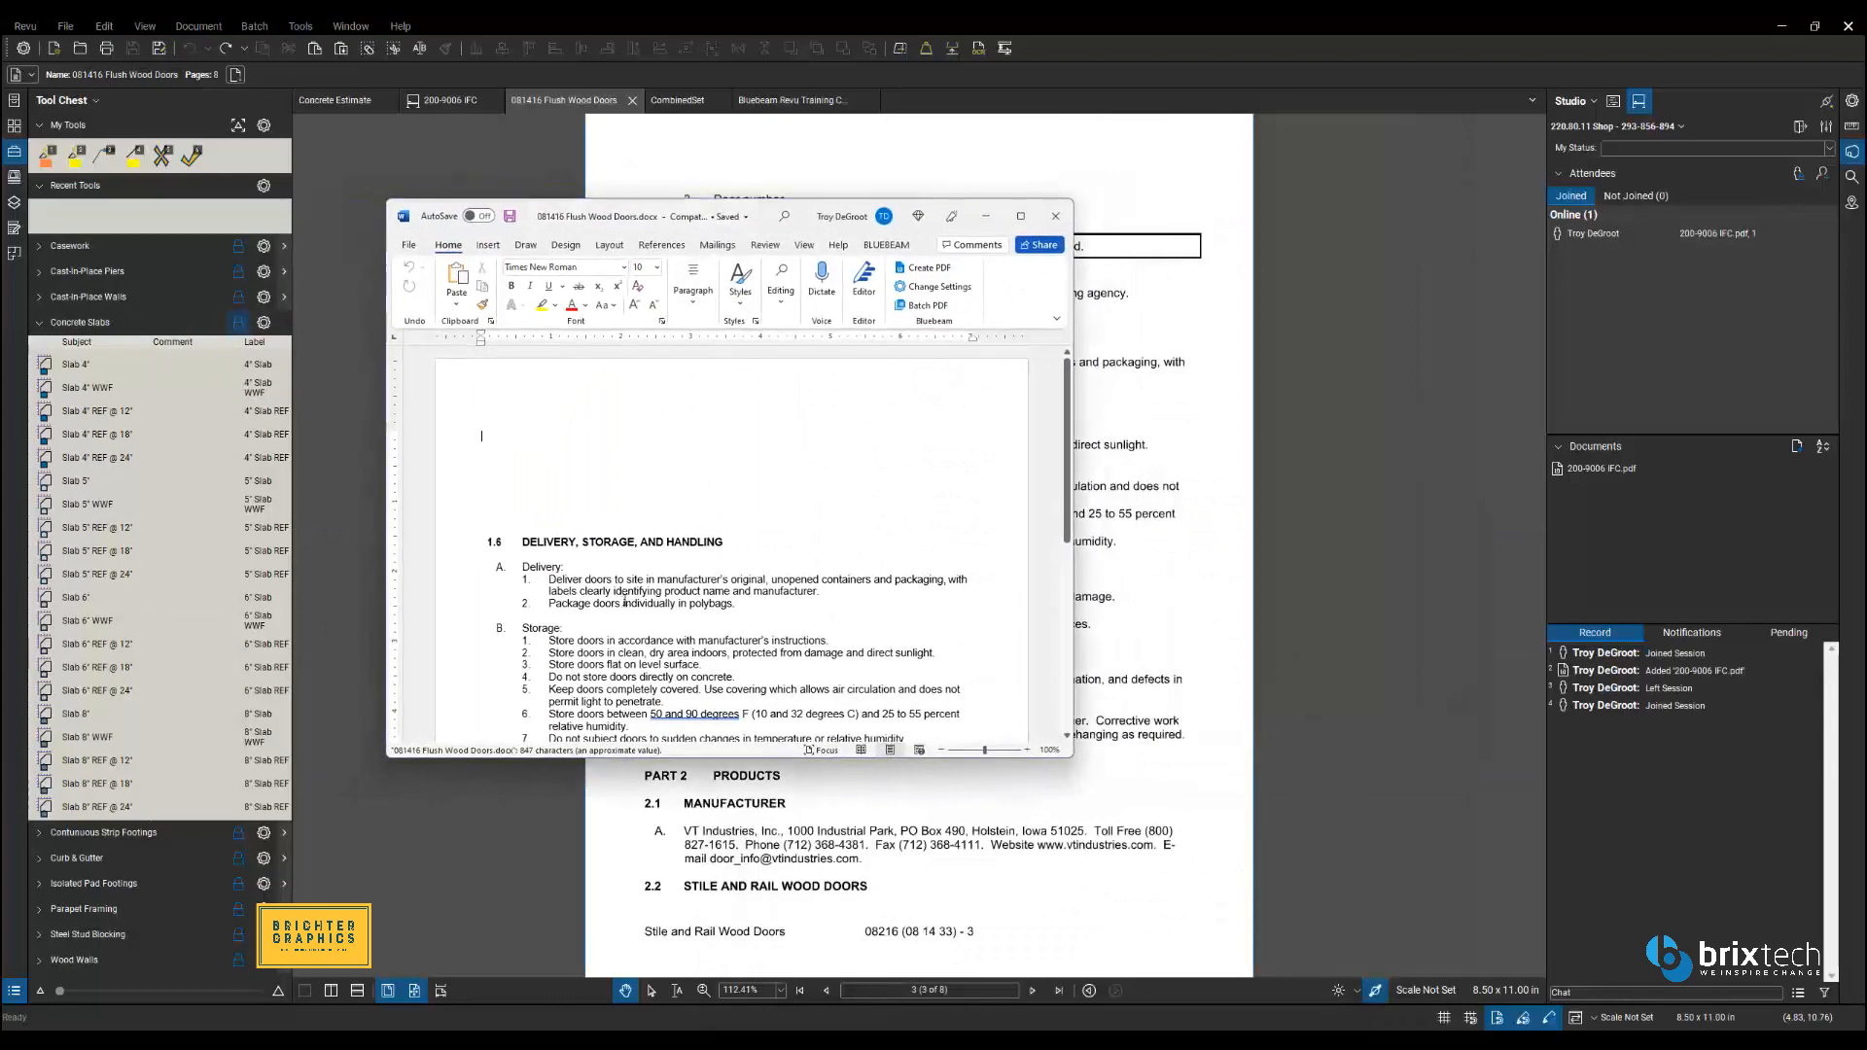
# Check the text and numbering of the exported section in the Word document, and close it
pyautogui.moveTo(548, 580); pyautogui.dragTo(736, 604)
pyautogui.click(710, 664)
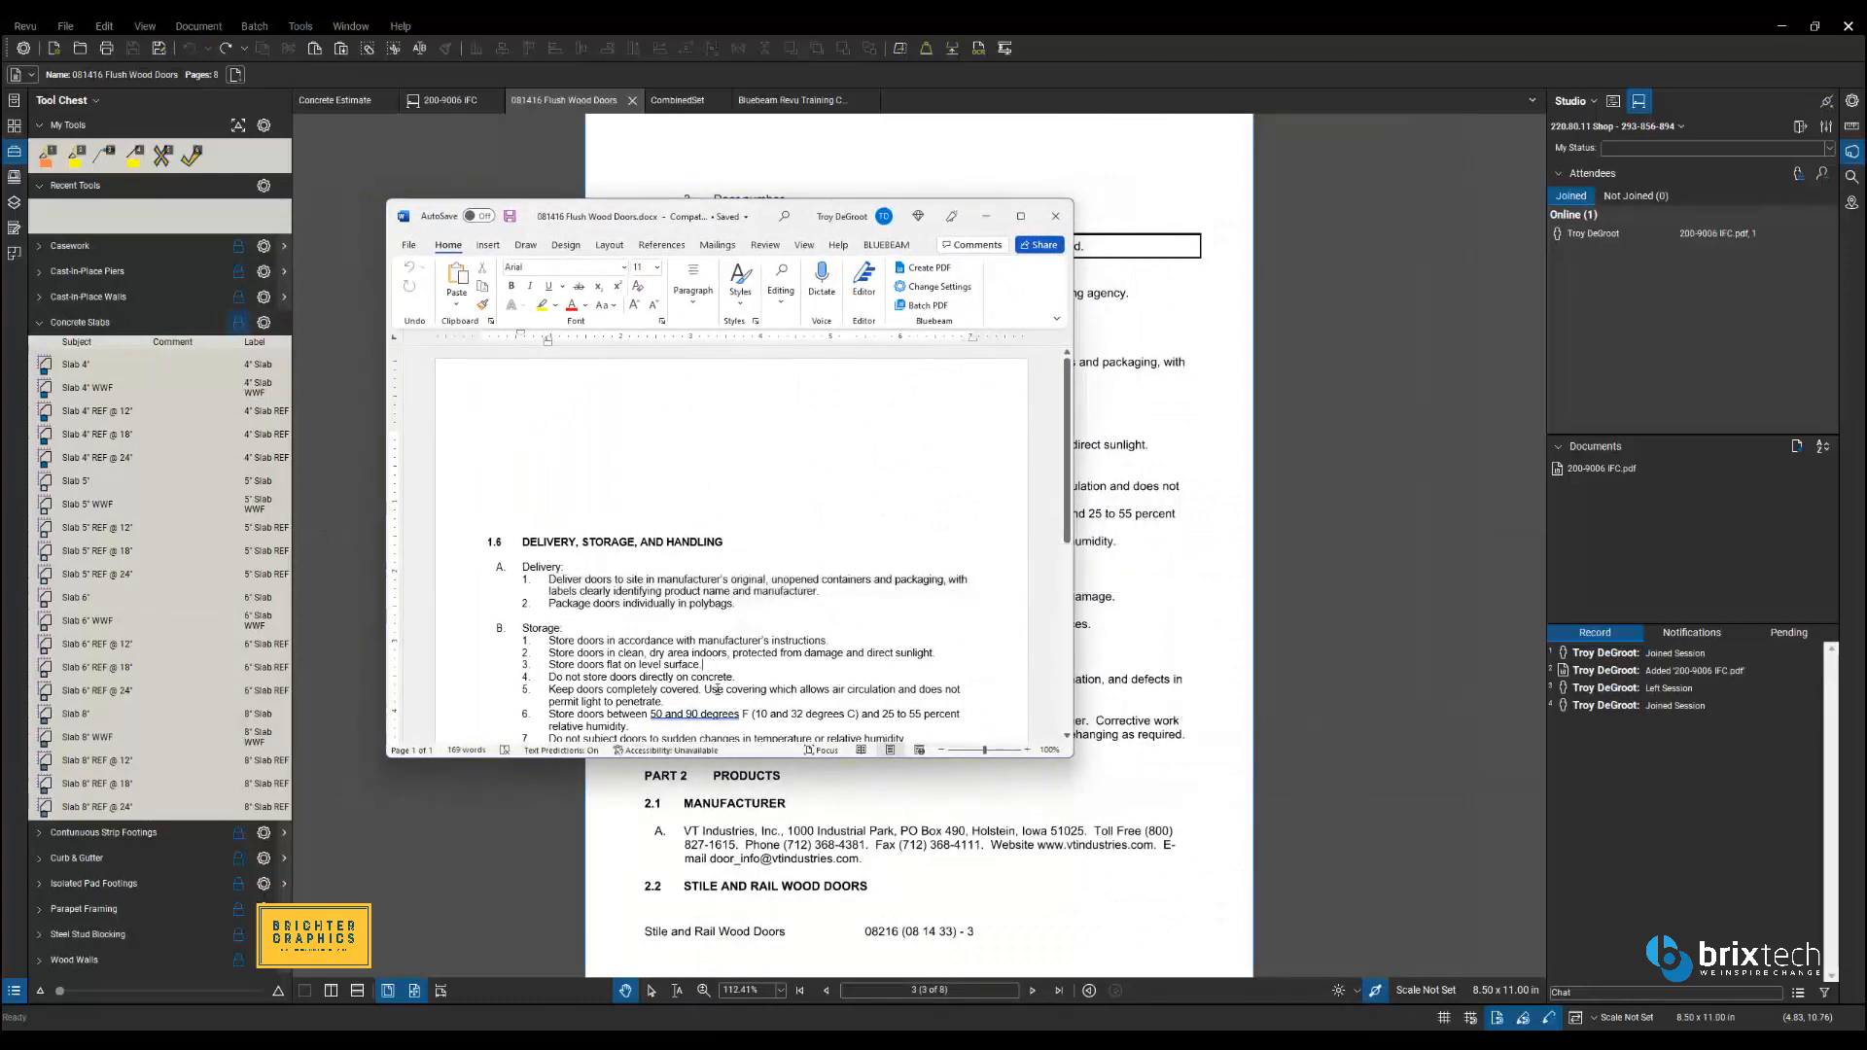
pyautogui.scroll(-3, 717, 689)
pyautogui.moveTo(739, 683); pyautogui.dragTo(616, 670)
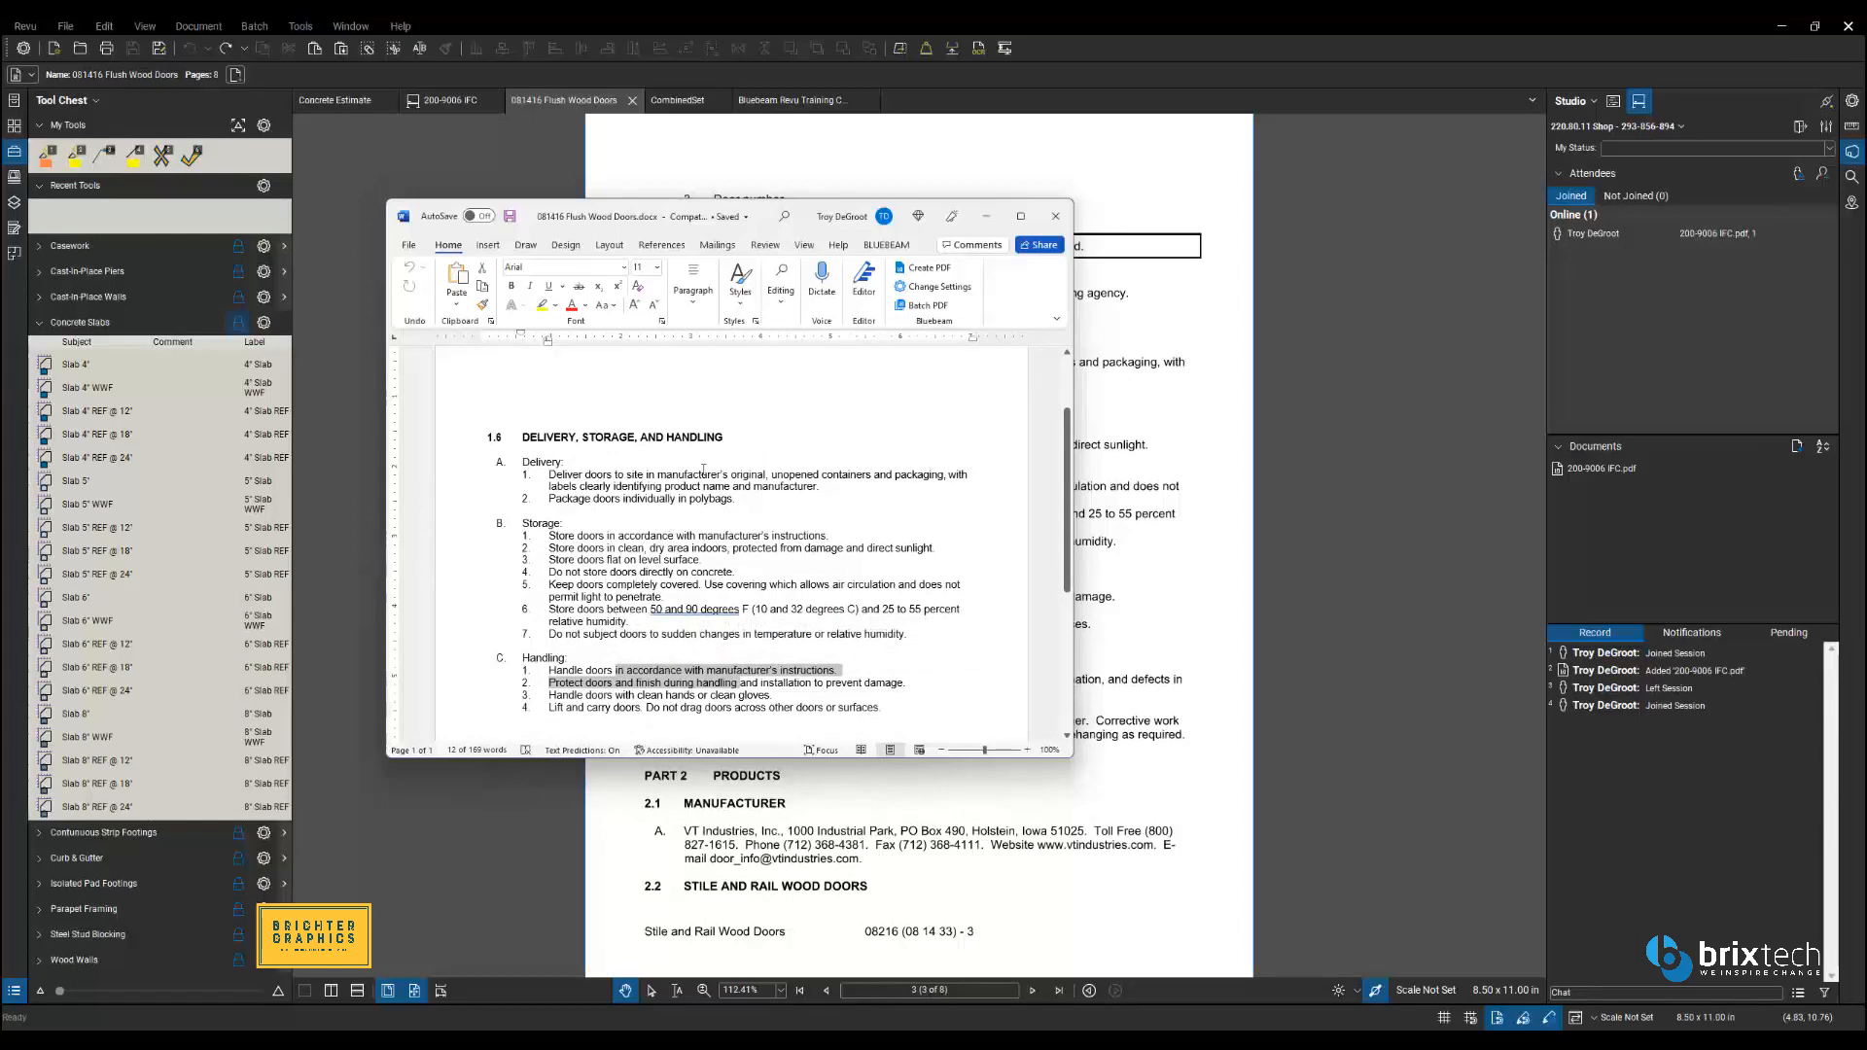
pyautogui.scroll(-4, 788, 522)
pyautogui.scroll(7, 787, 523)
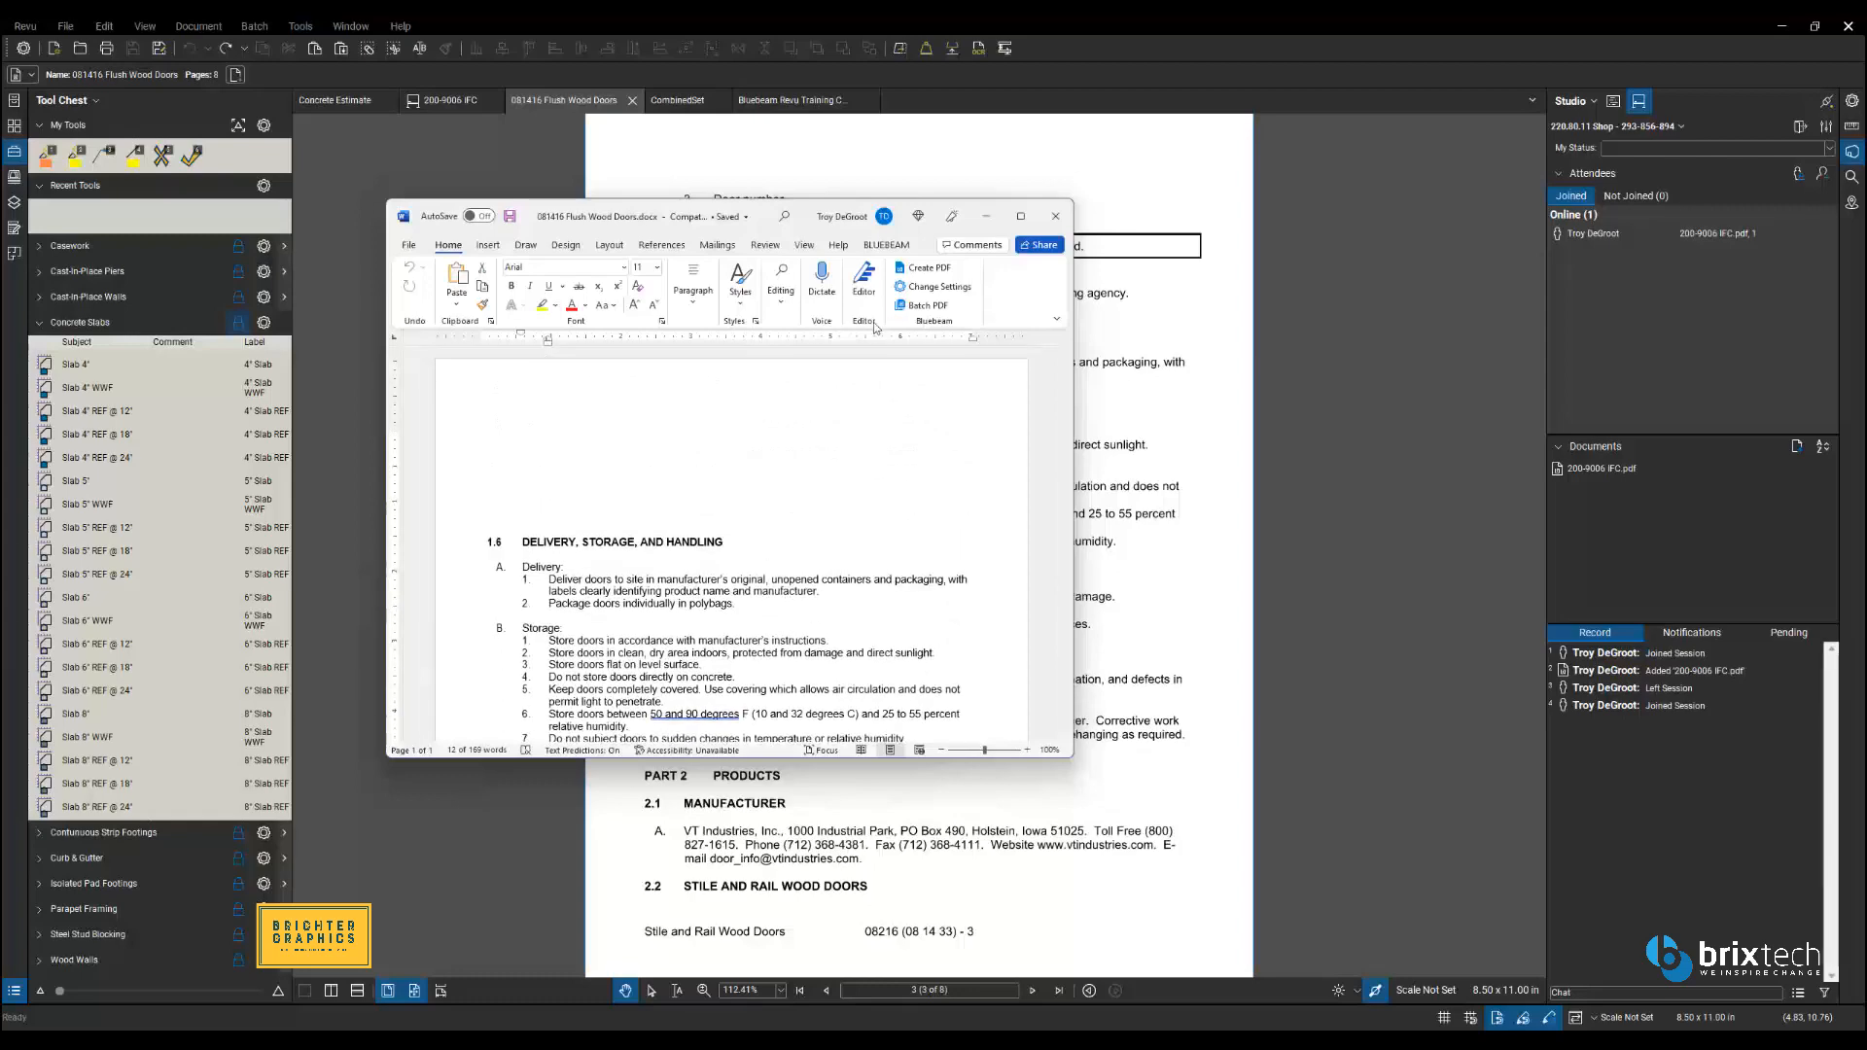
pyautogui.click(1057, 219)
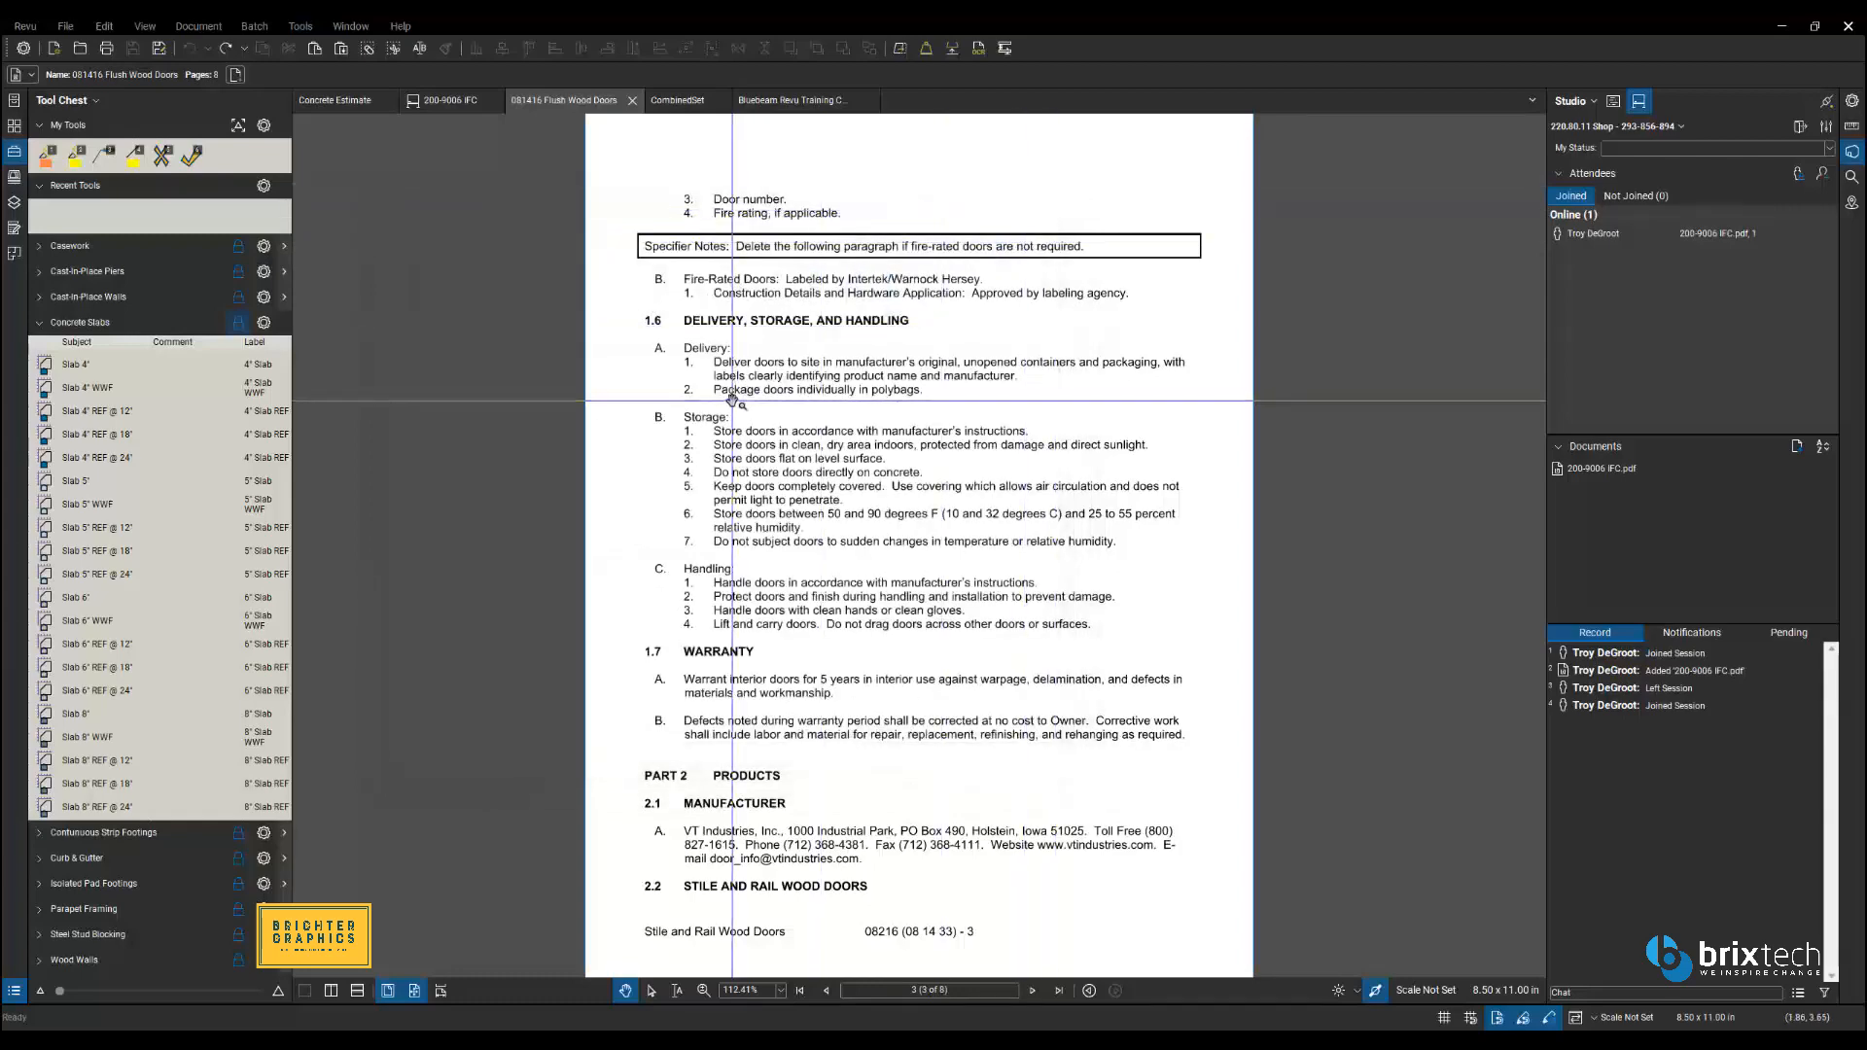
# On the first page of CombinedSet, mark the sheet index table as the page region for an Excel workbook export
pyautogui.click(677, 100)
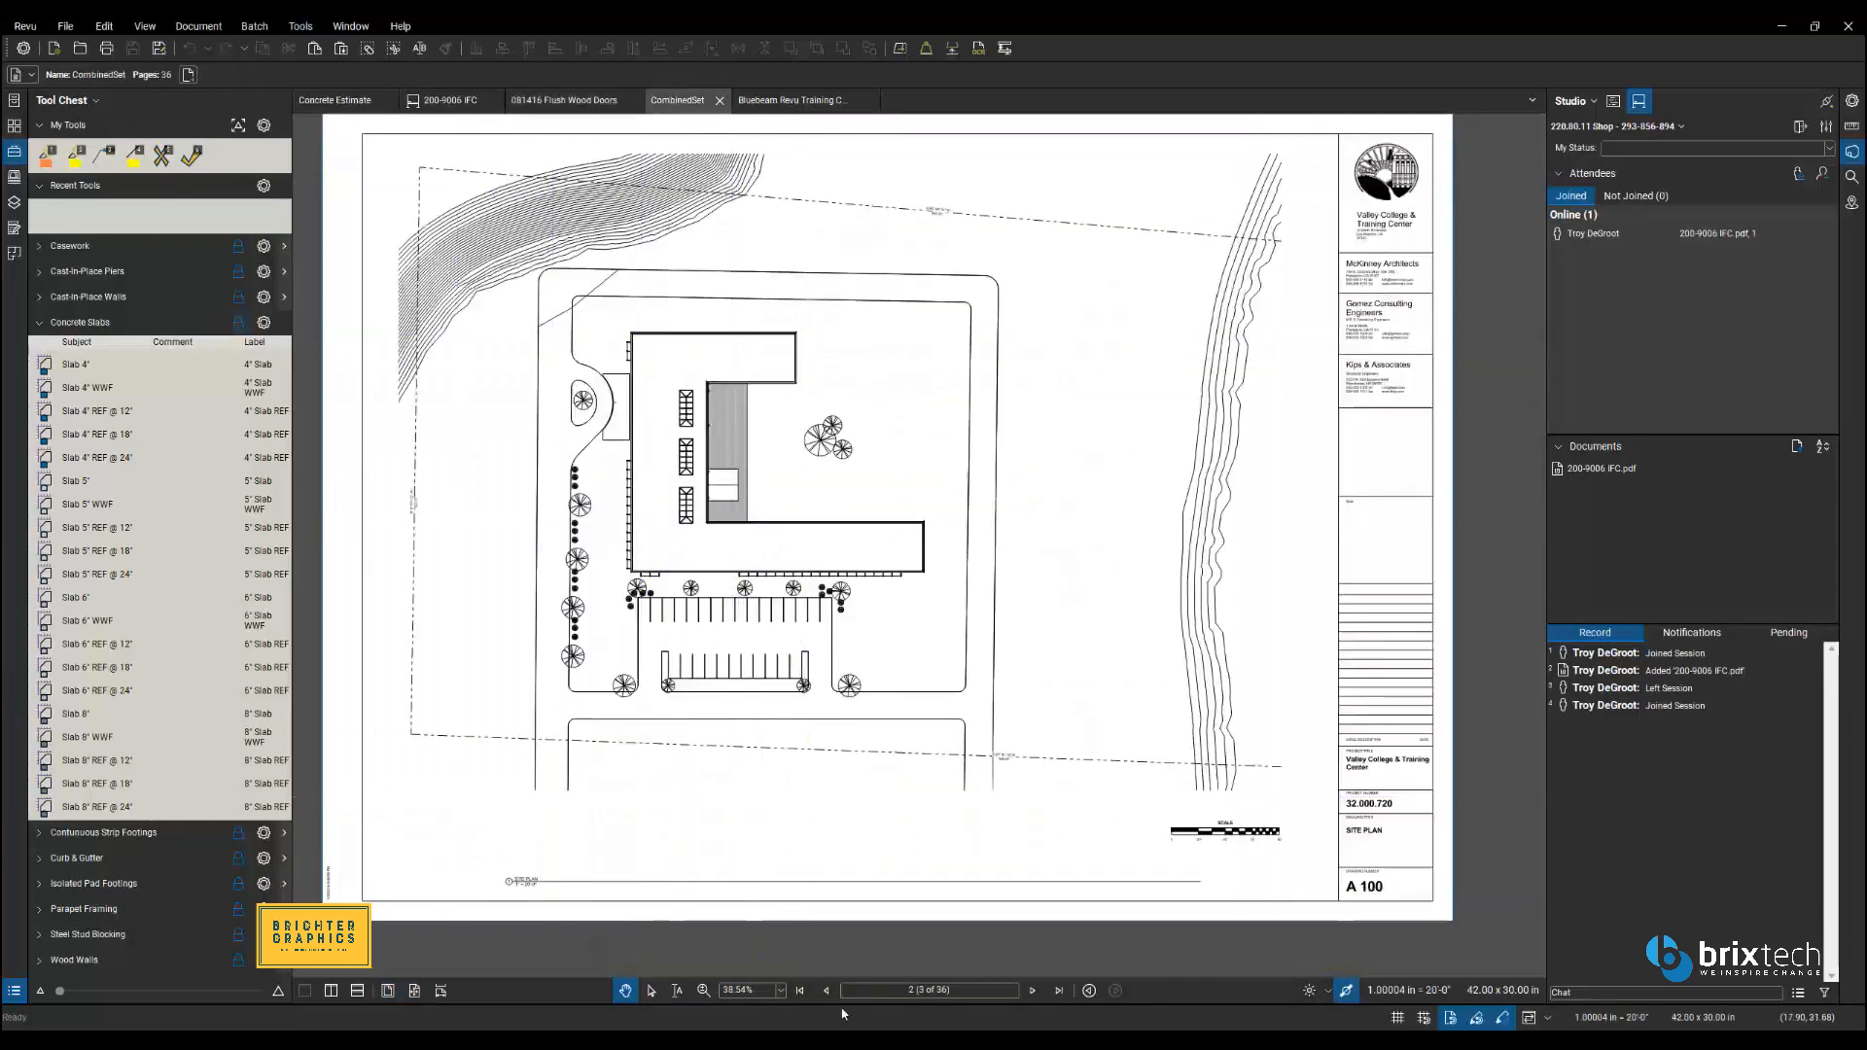
pyautogui.click(800, 991)
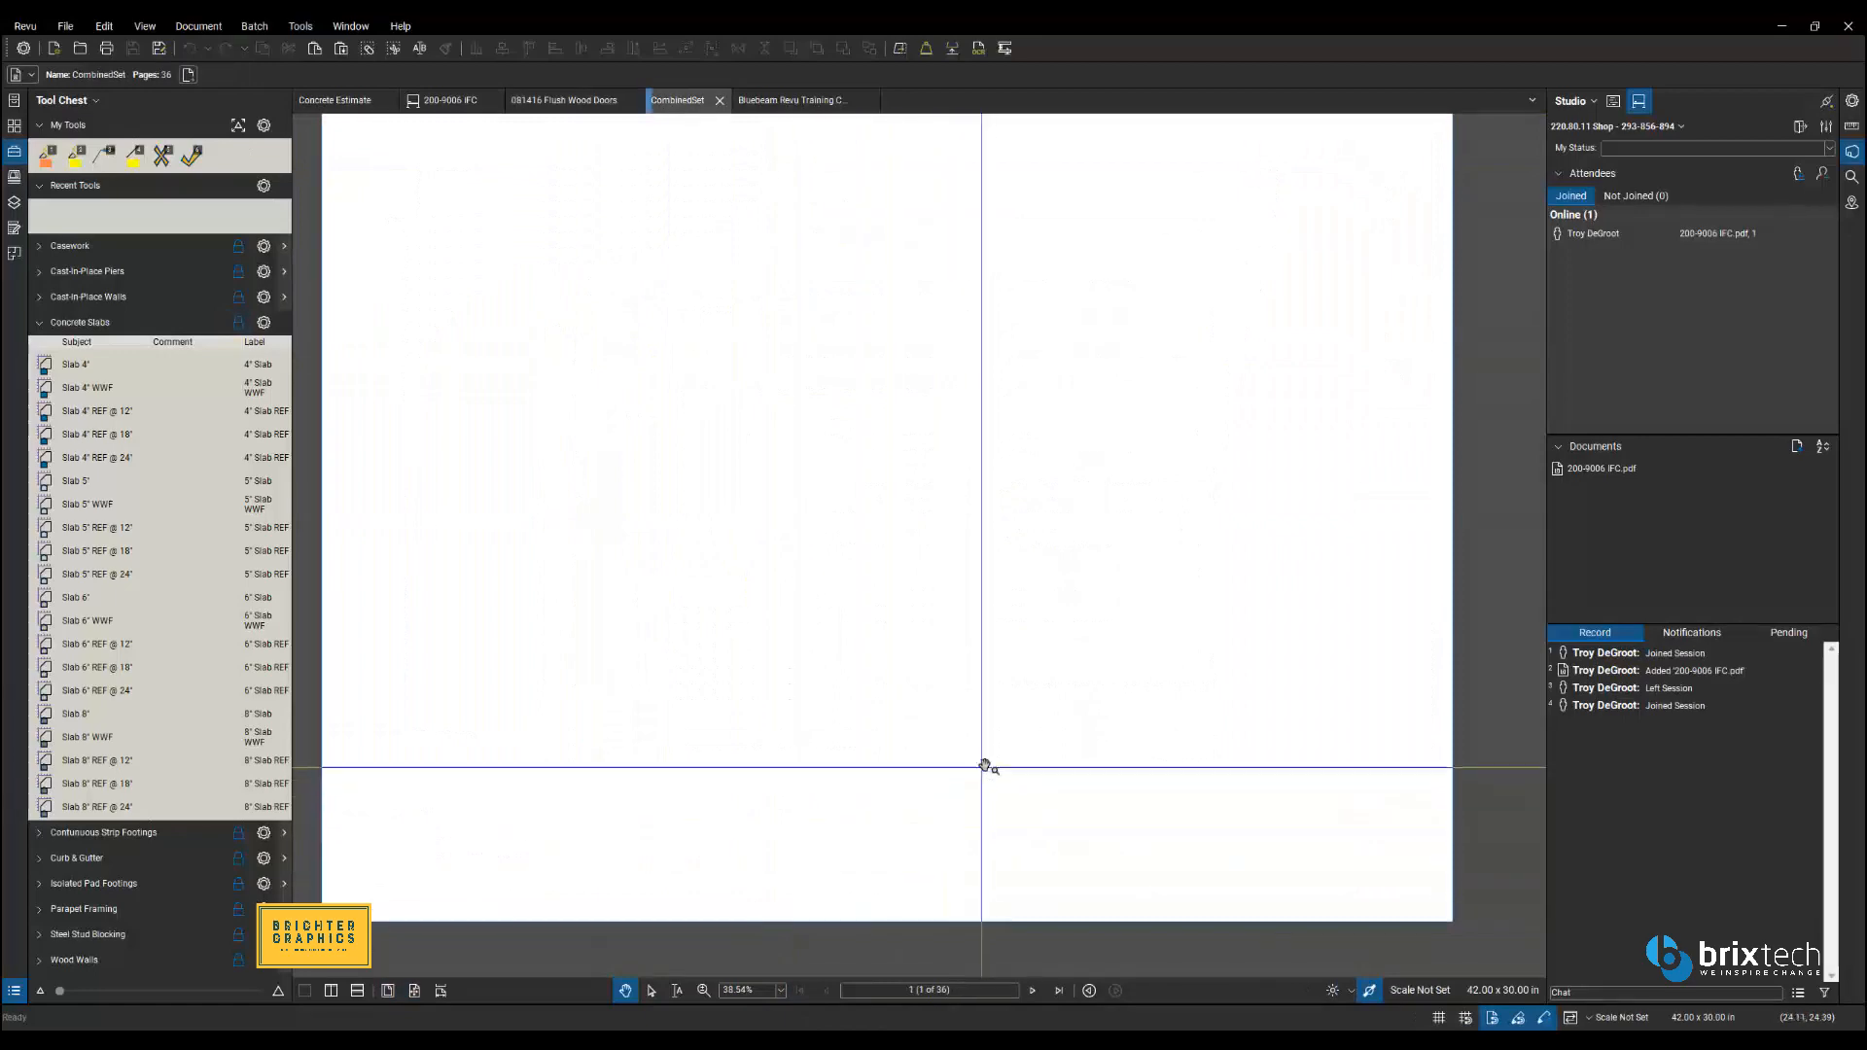
pyautogui.scroll(5, 1167, 740)
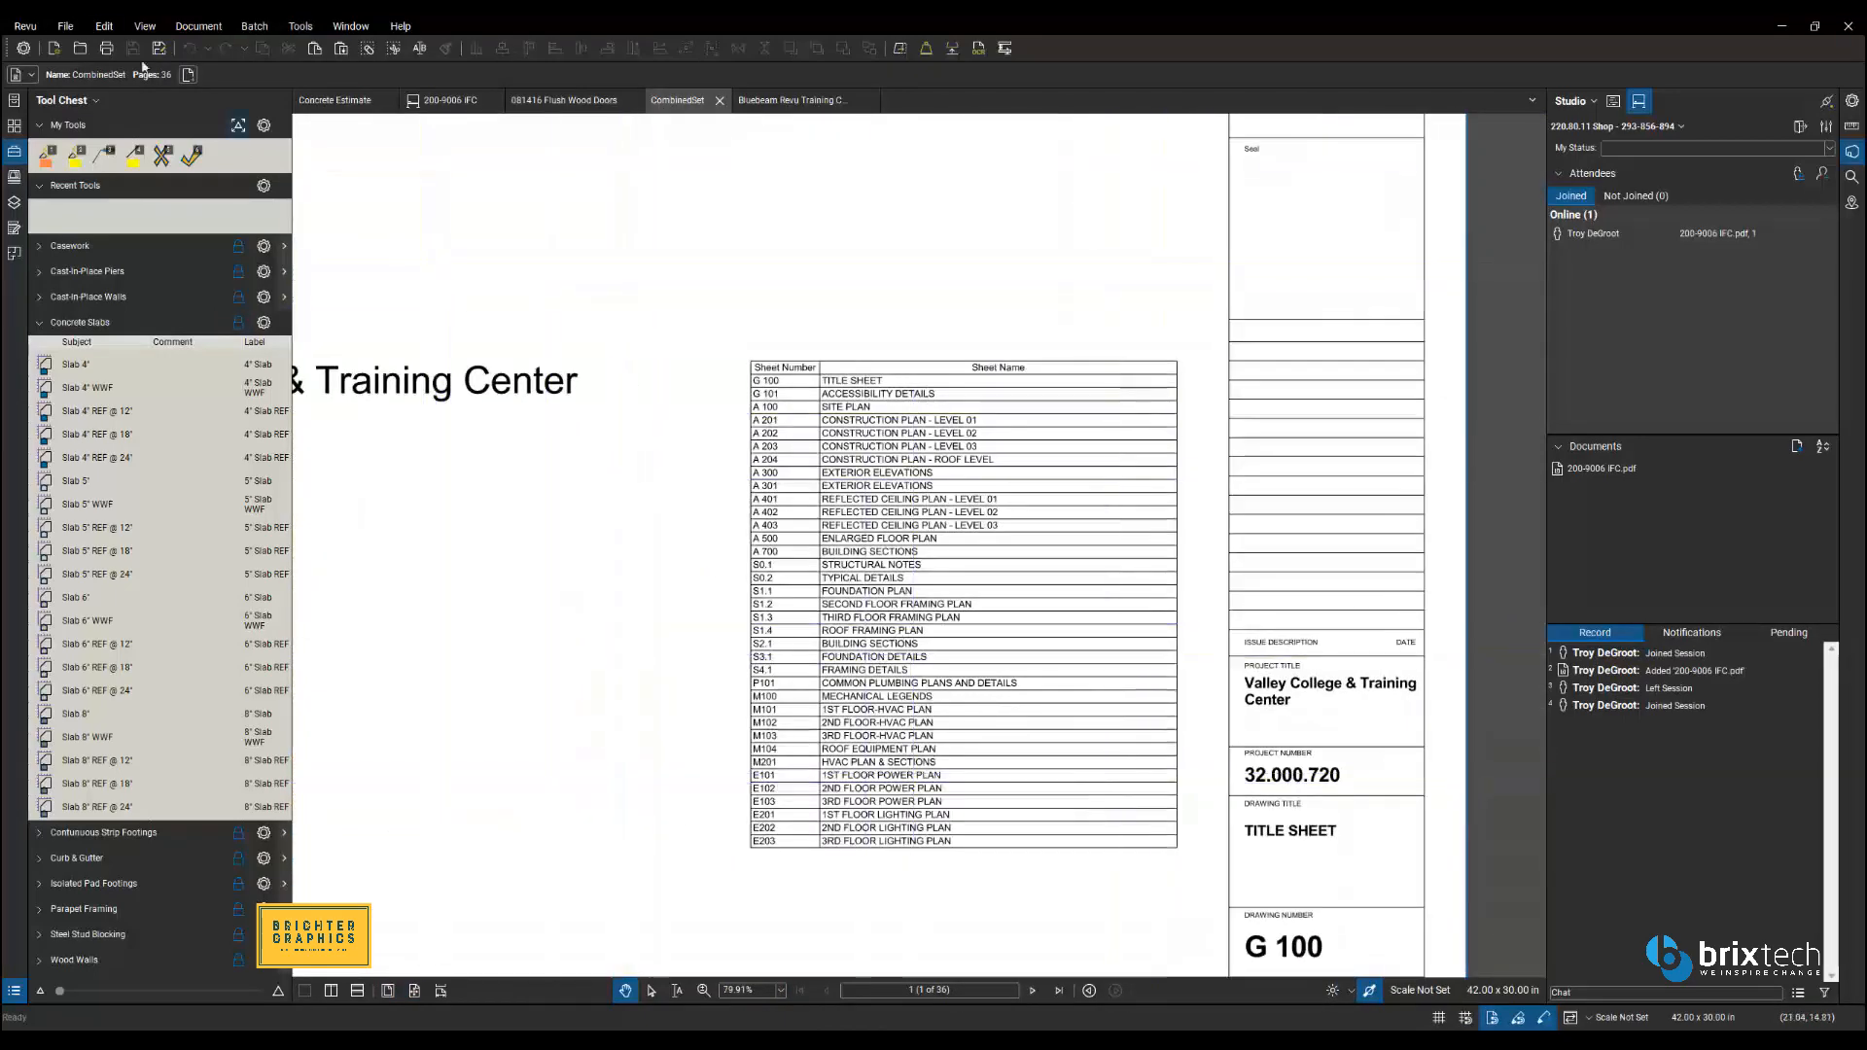
pyautogui.click(65, 27)
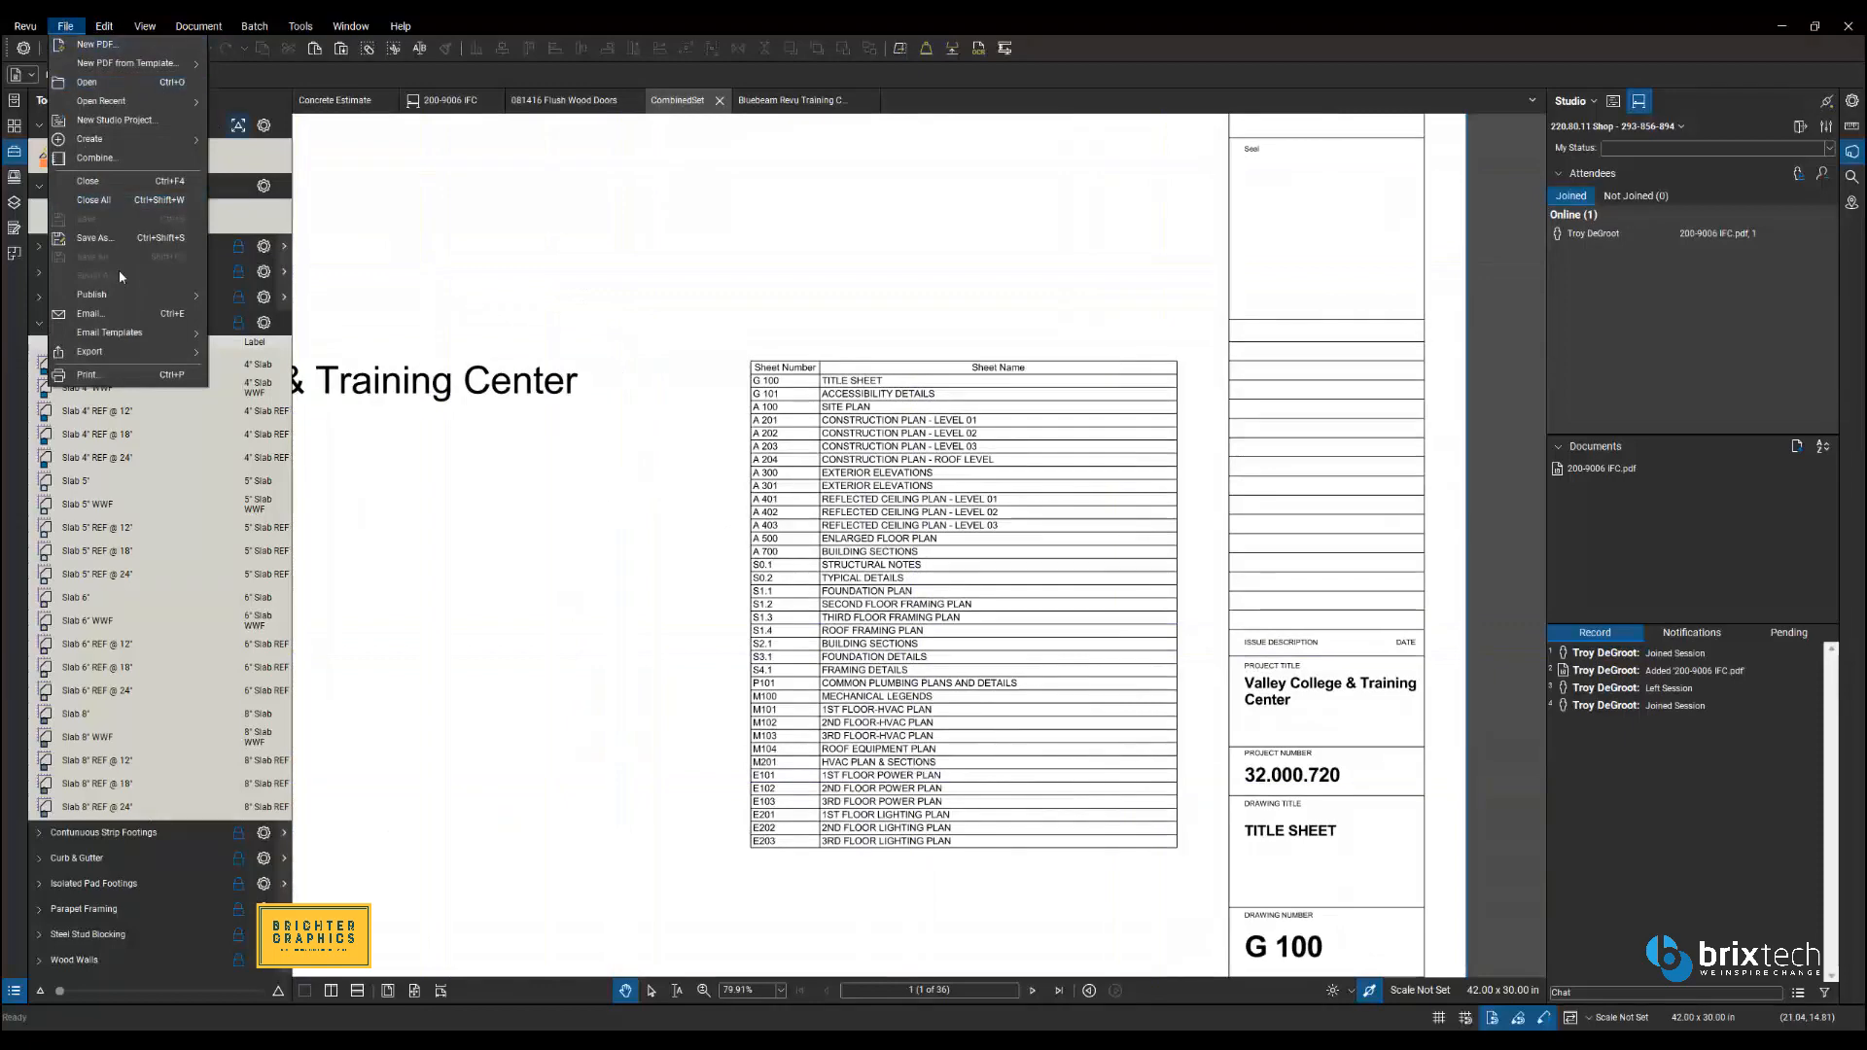
pyautogui.moveTo(107, 356)
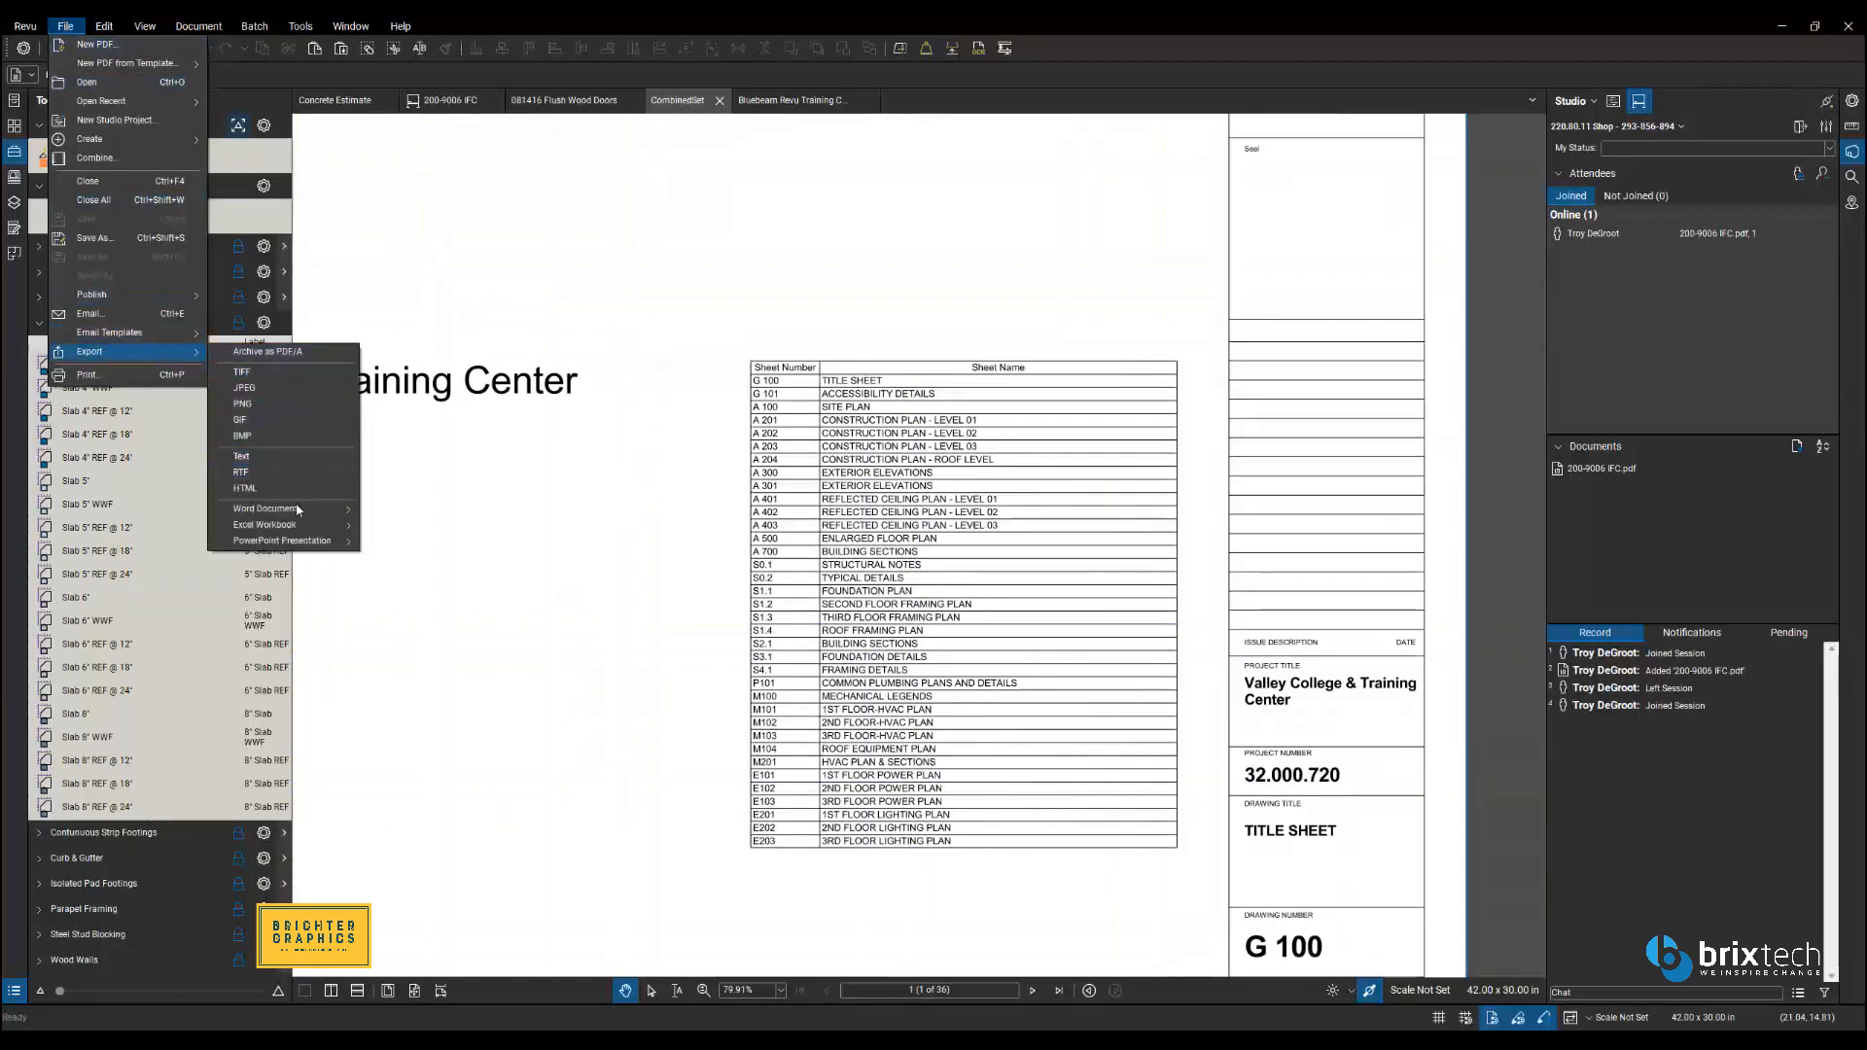
pyautogui.moveTo(309, 534)
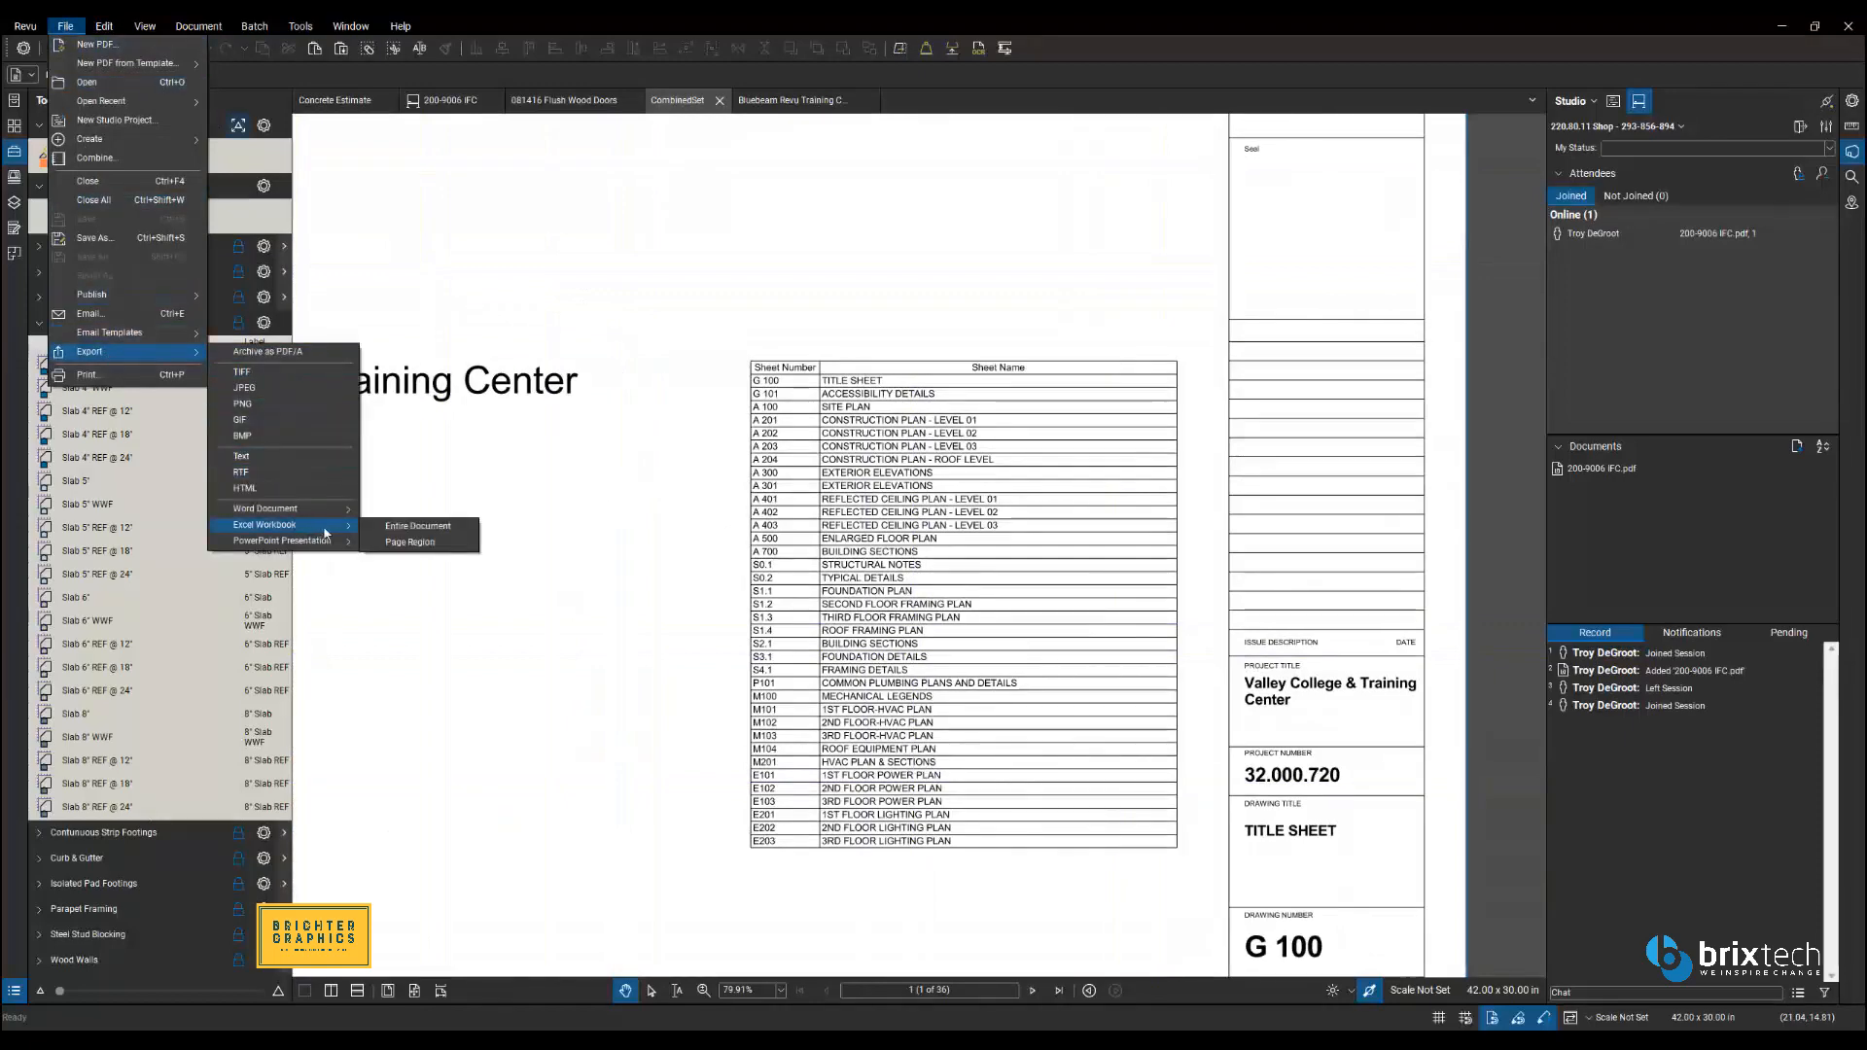
pyautogui.click(419, 546)
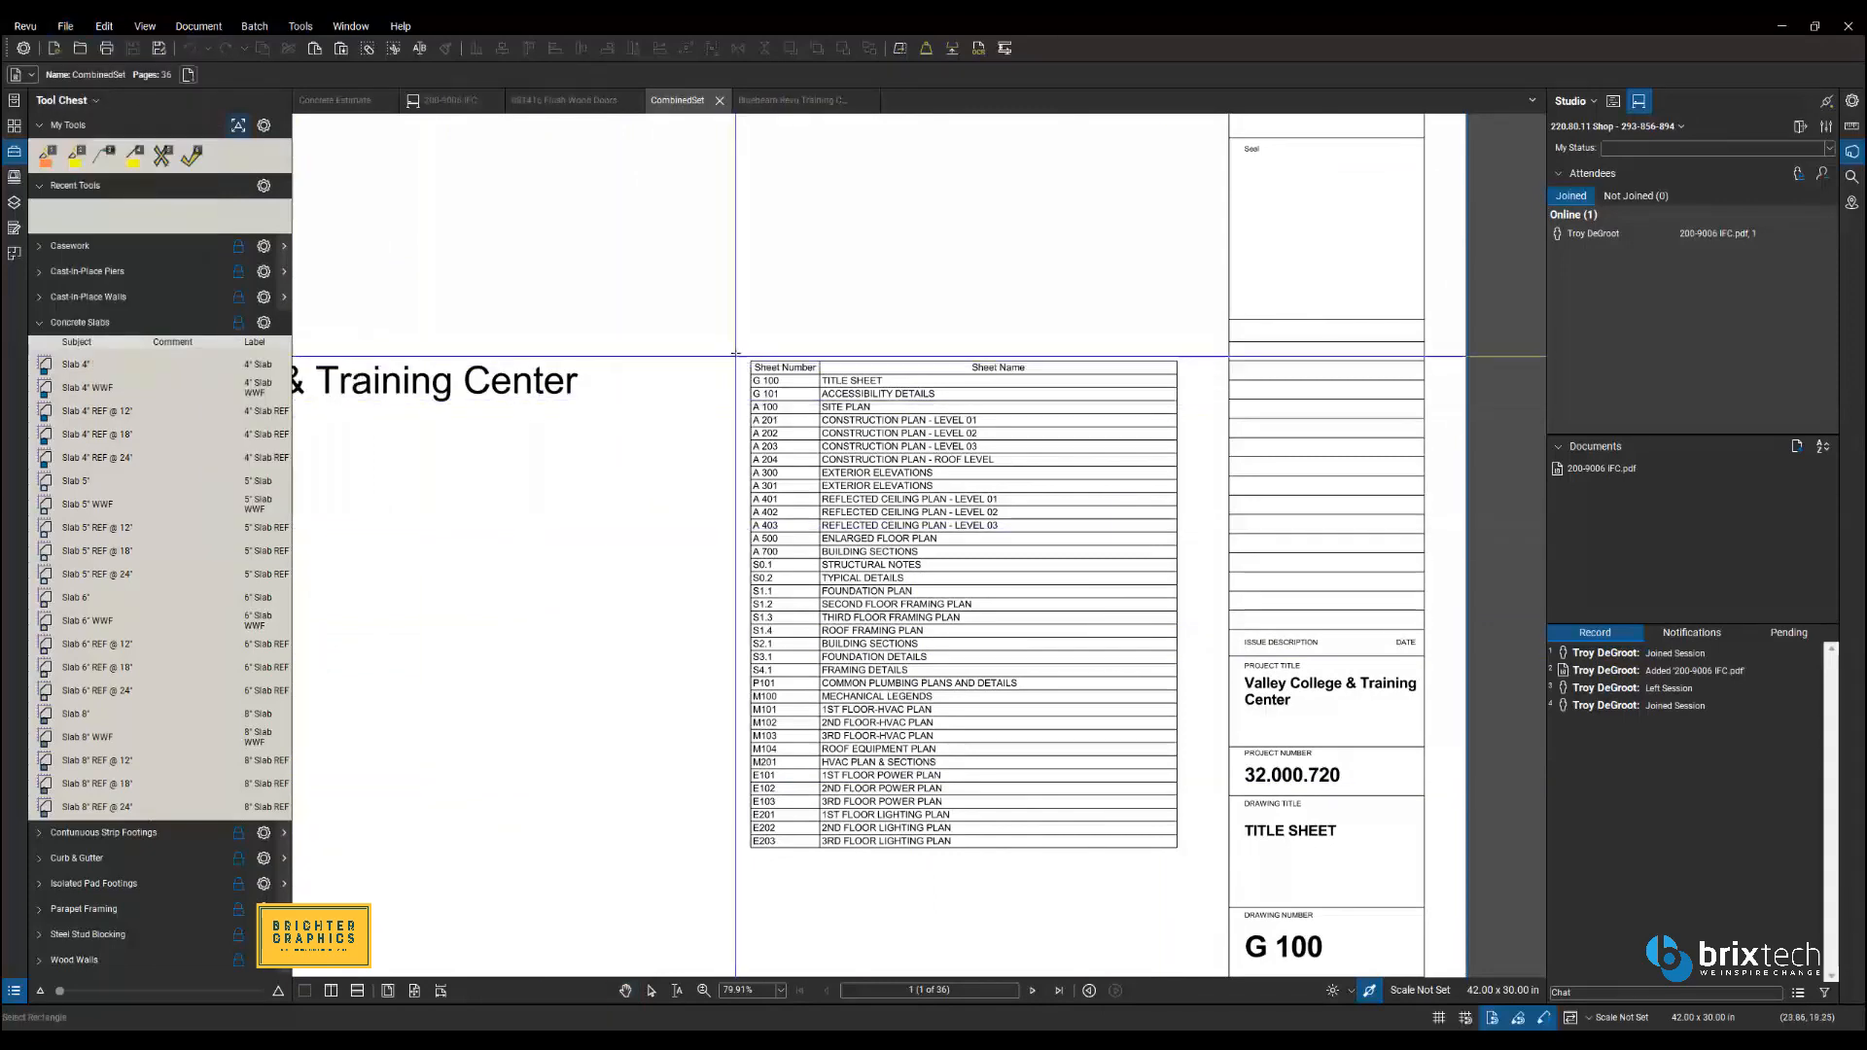
pyautogui.moveTo(744, 350); pyautogui.dragTo(1186, 858)
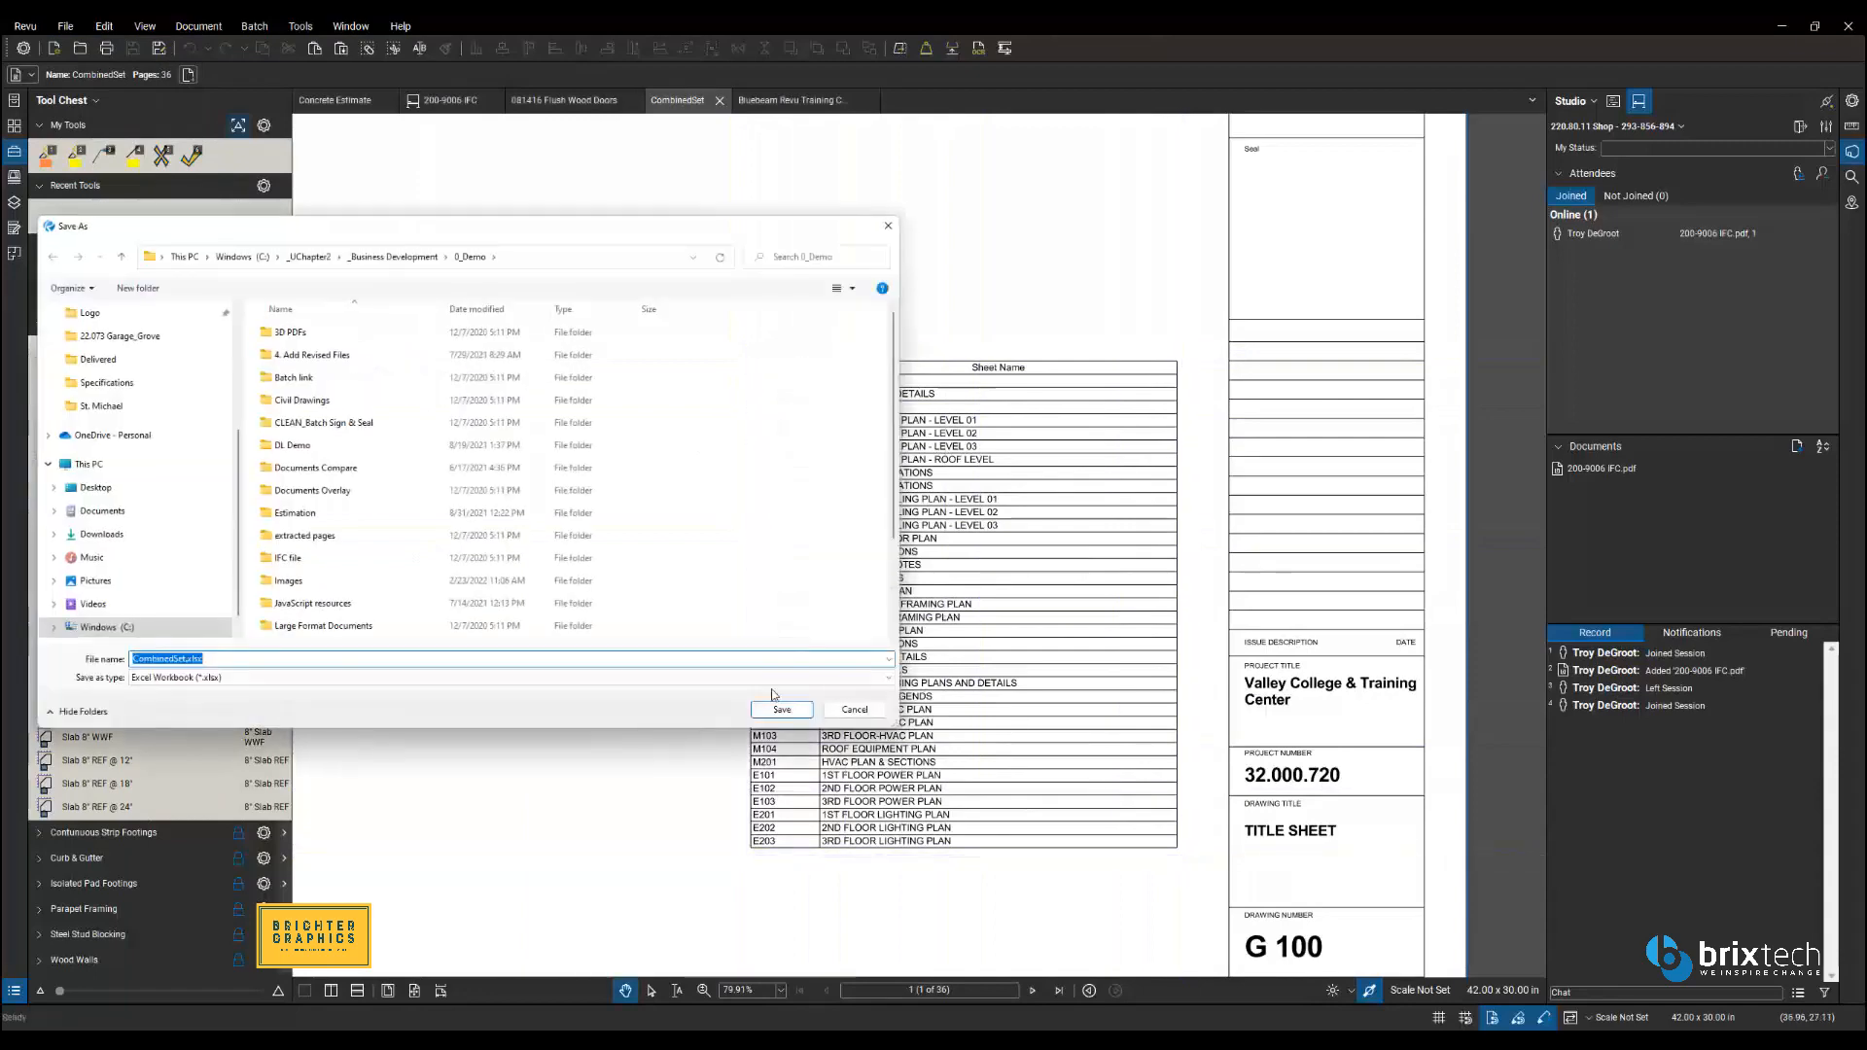
# Save the exported Excel workbook to the Desktop as "Sheet INdex.xlsx"
pyautogui.scroll(5, 97, 389)
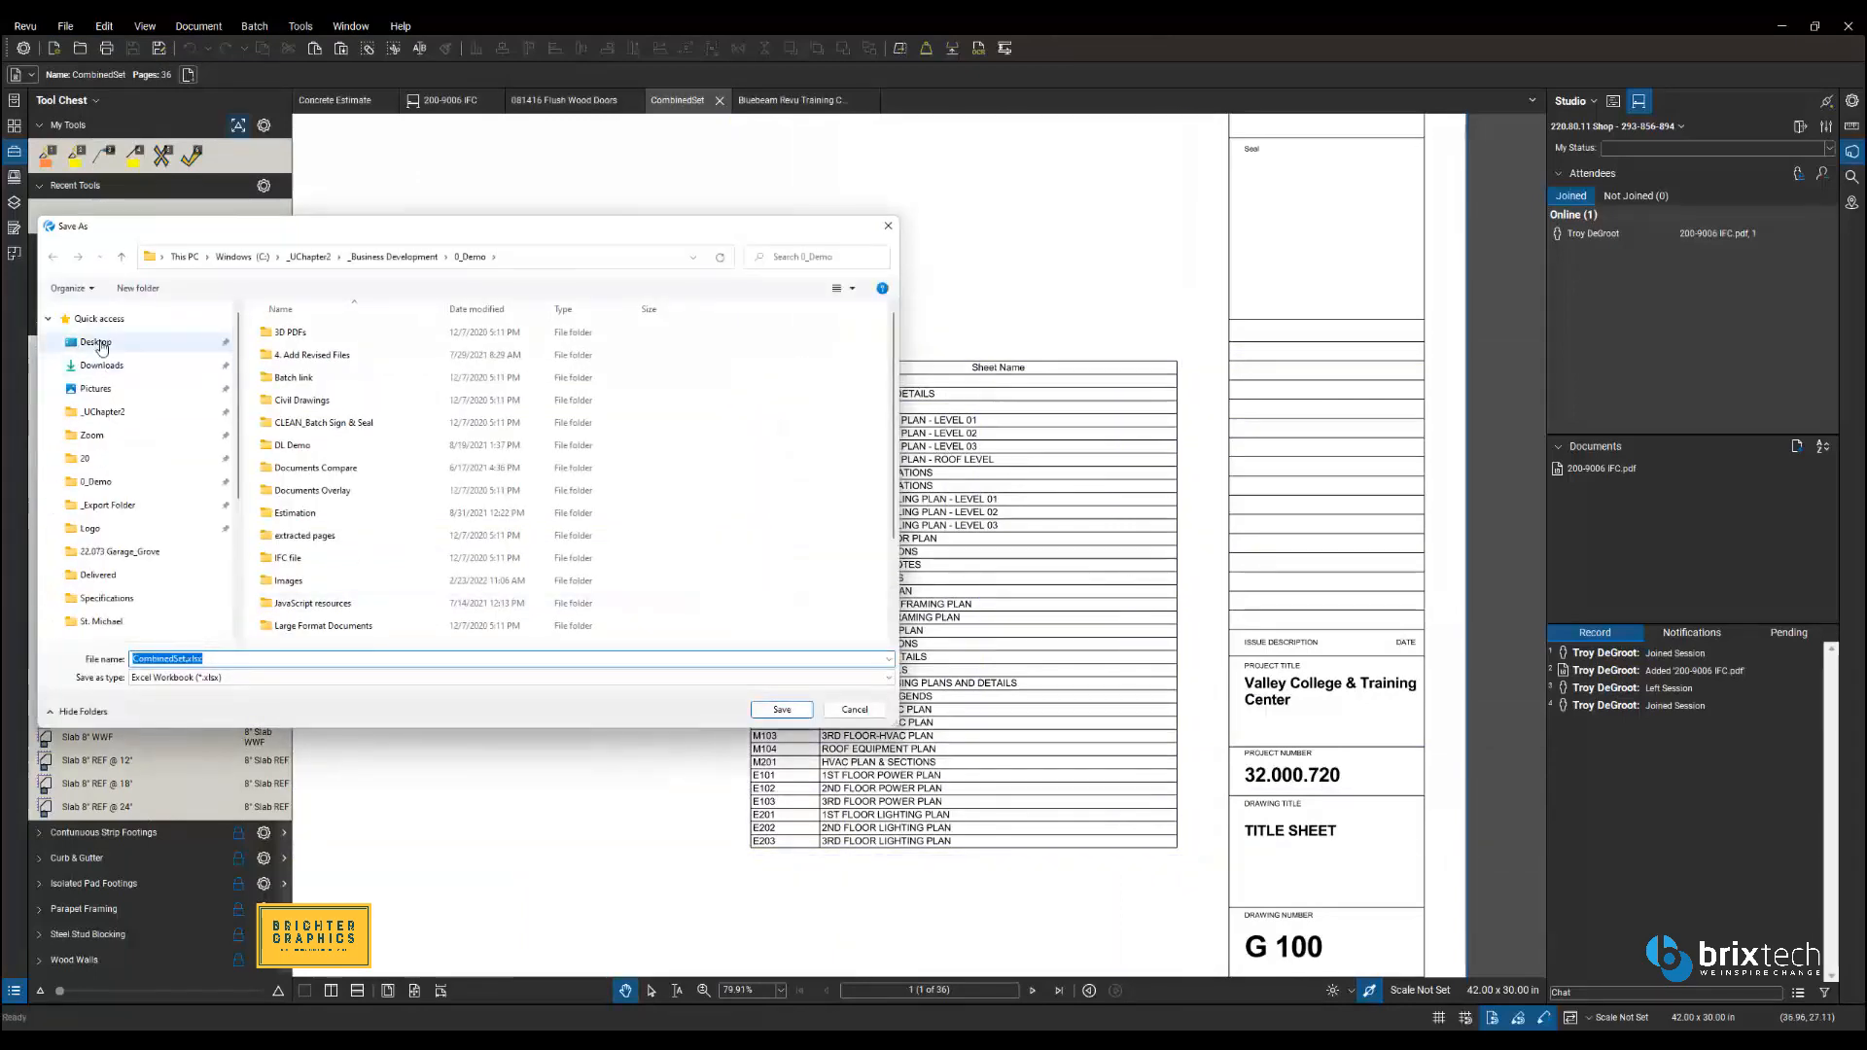
pyautogui.click(96, 343)
pyautogui.click(183, 659)
pyautogui.click(185, 659)
pyautogui.moveTo(186, 658); pyautogui.dragTo(95, 647)
pyautogui.write('Sheet INdex')
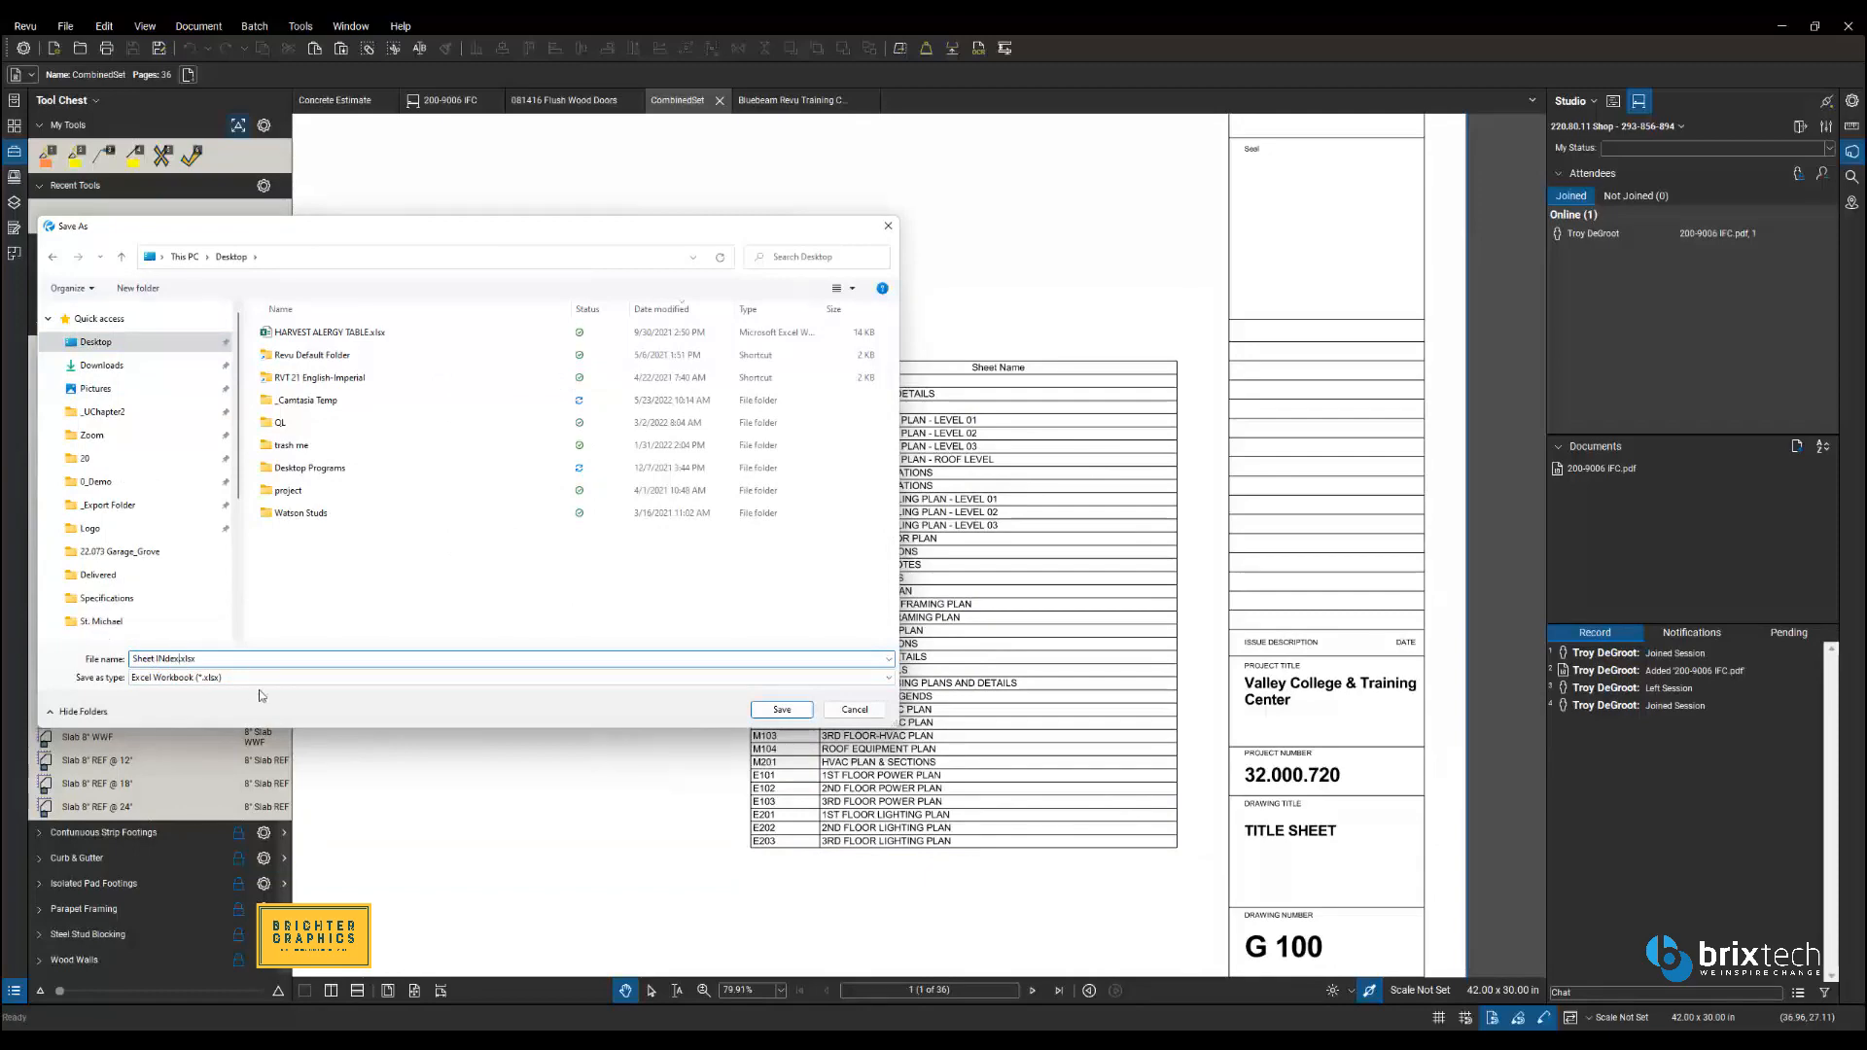
pyautogui.click(781, 710)
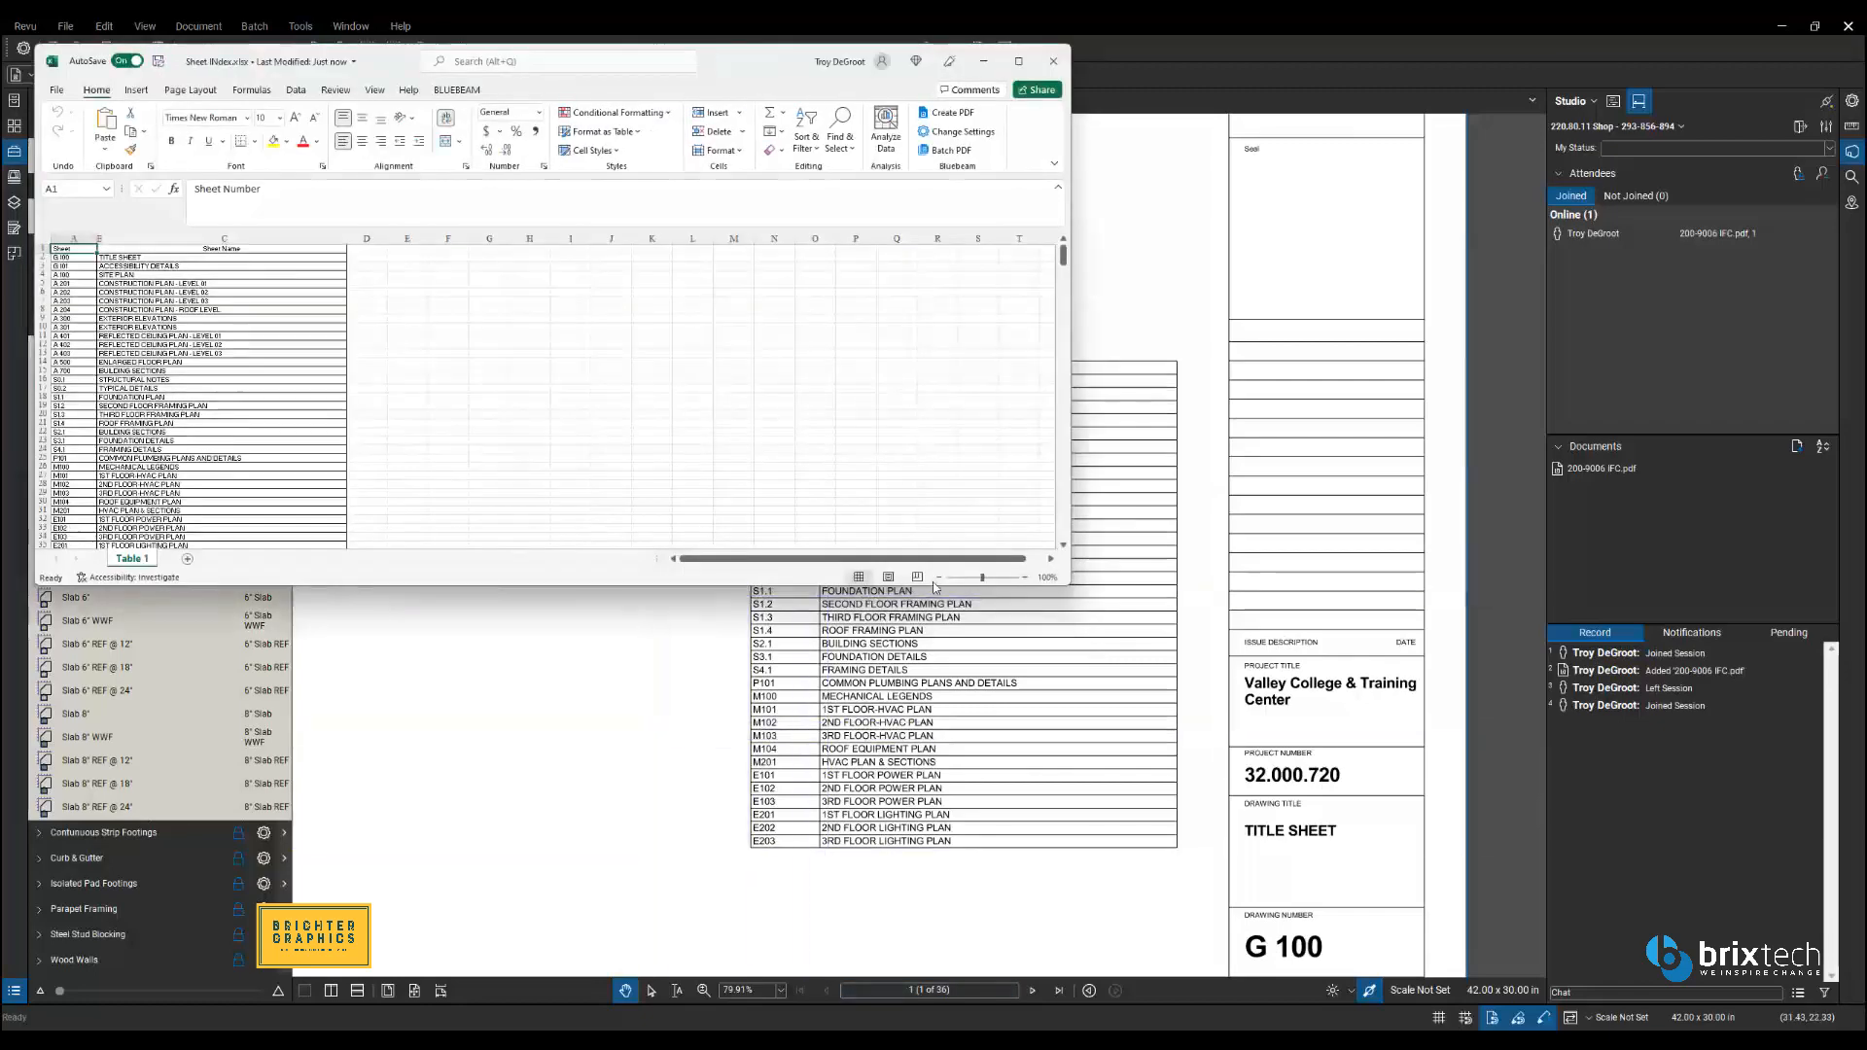
# Enlarge the exported workbook, examine its sheet number and sheet name cells down to the last row, and close it
pyautogui.moveTo(982, 577); pyautogui.dragTo(994, 577)
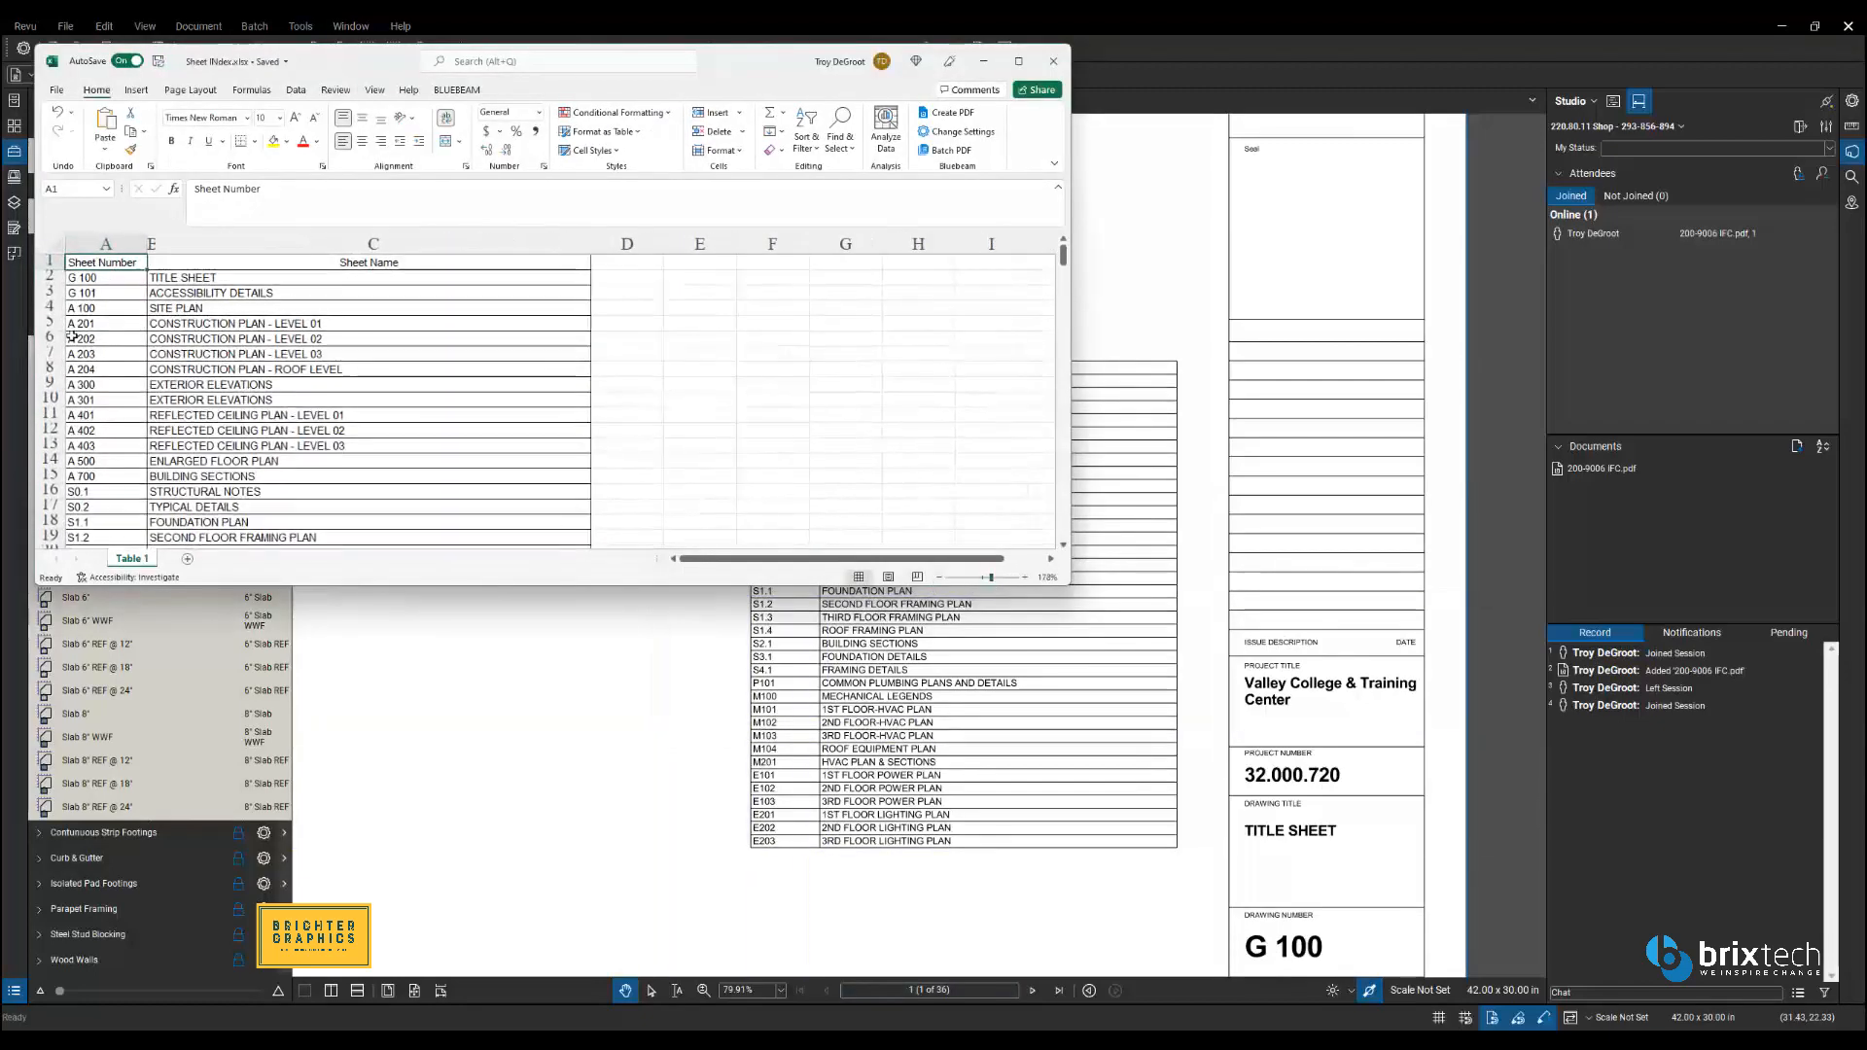
pyautogui.click(201, 311)
pyautogui.click(212, 357)
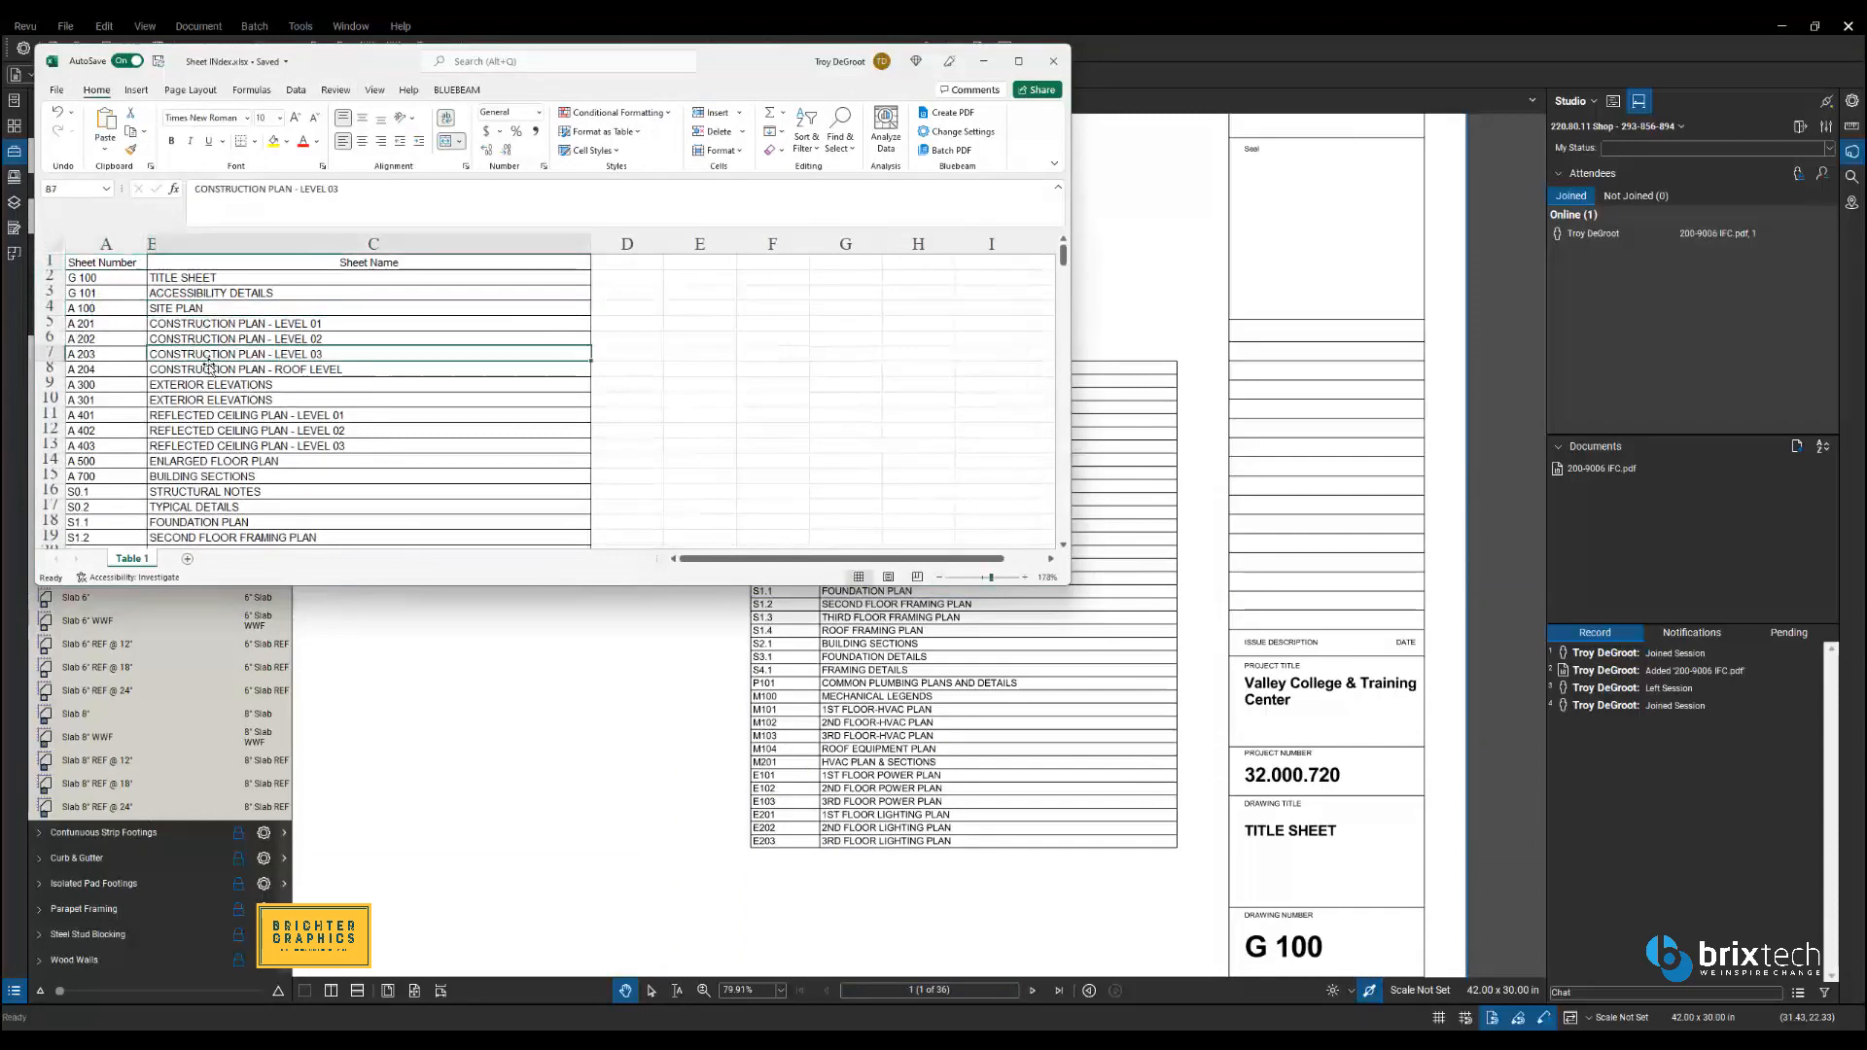
pyautogui.click(130, 429)
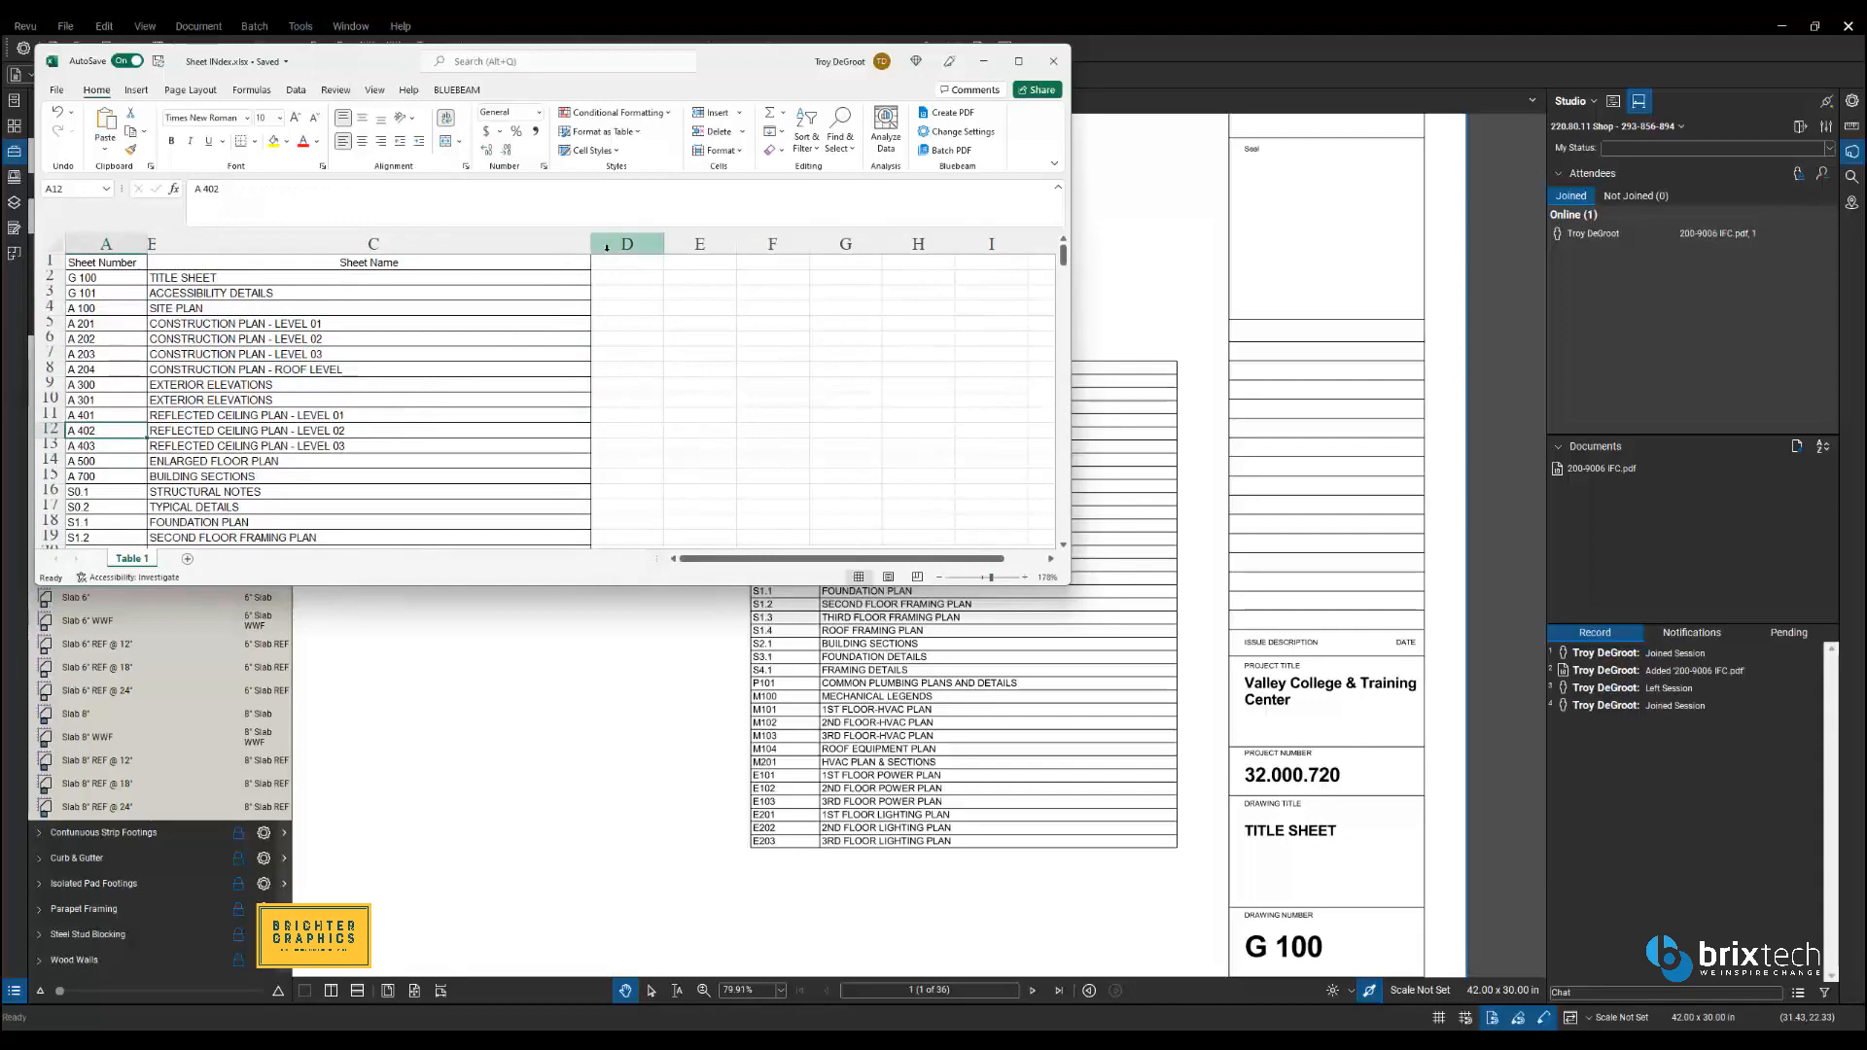
pyautogui.scroll(-3, 579, 397)
pyautogui.scroll(-3, 579, 403)
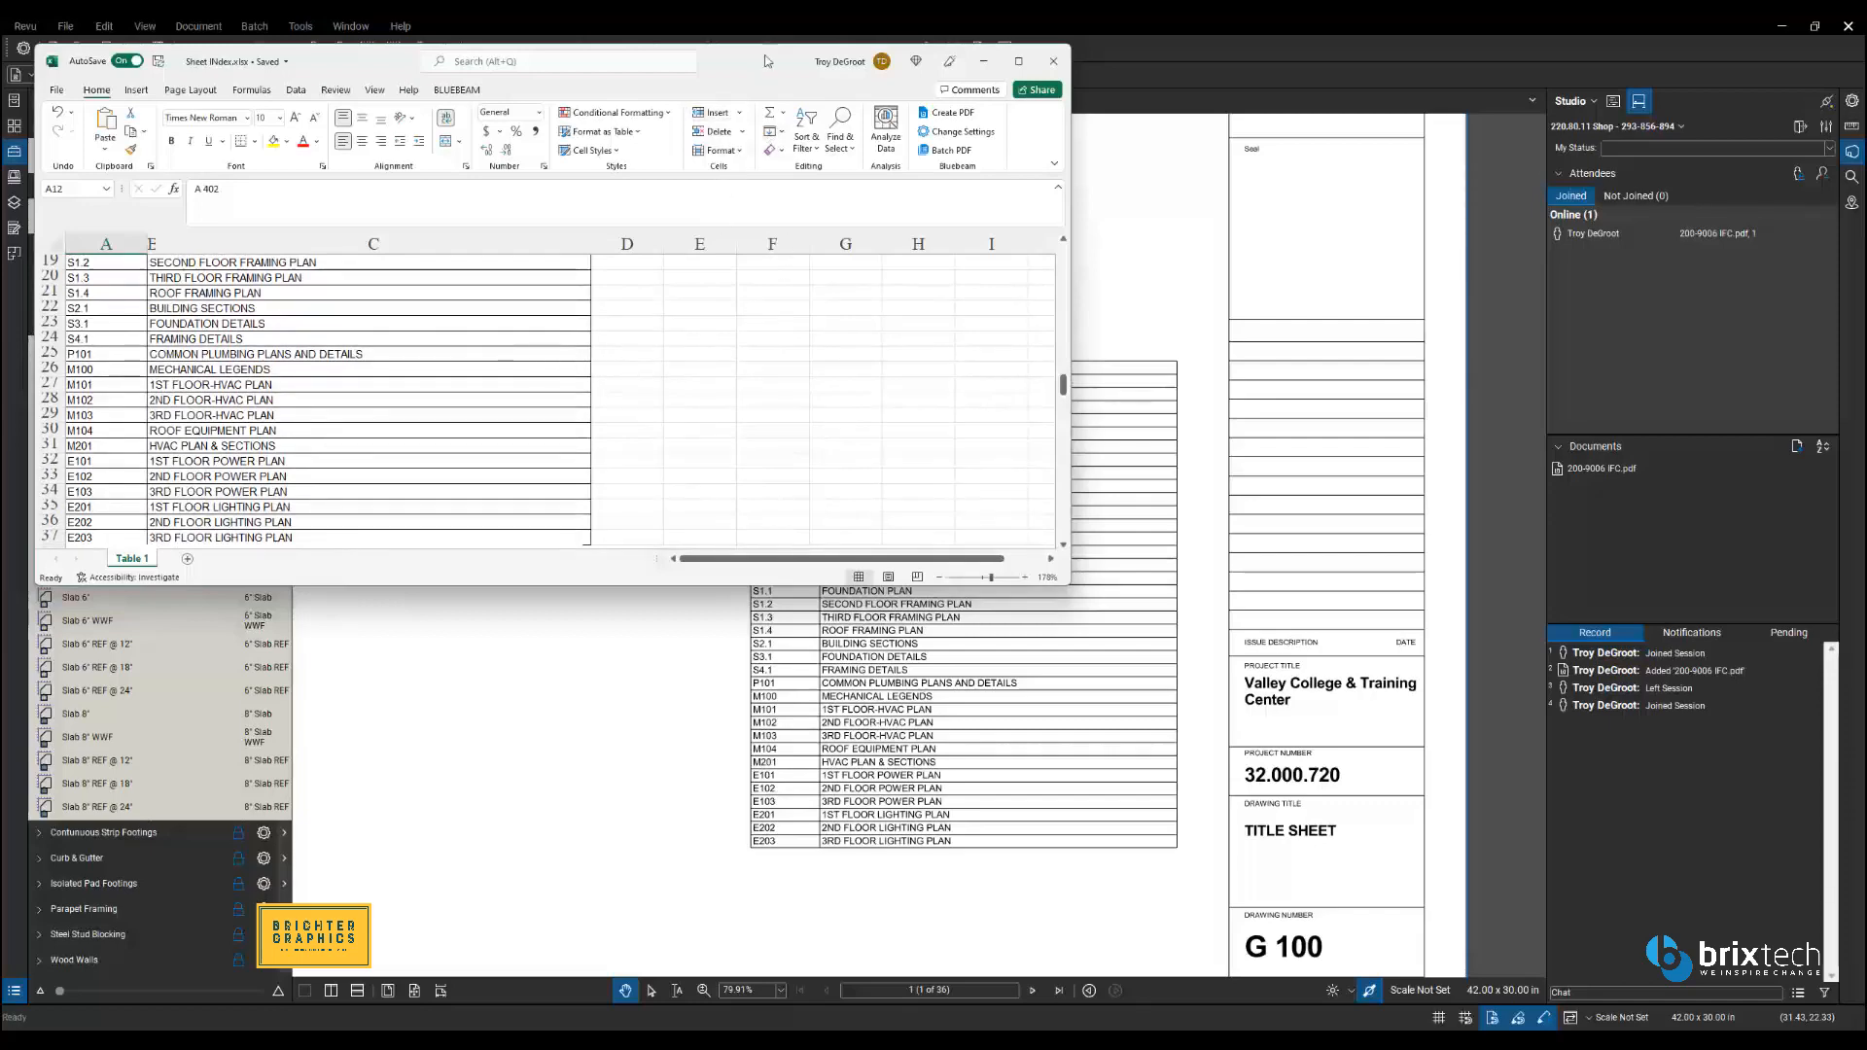
pyautogui.click(1053, 60)
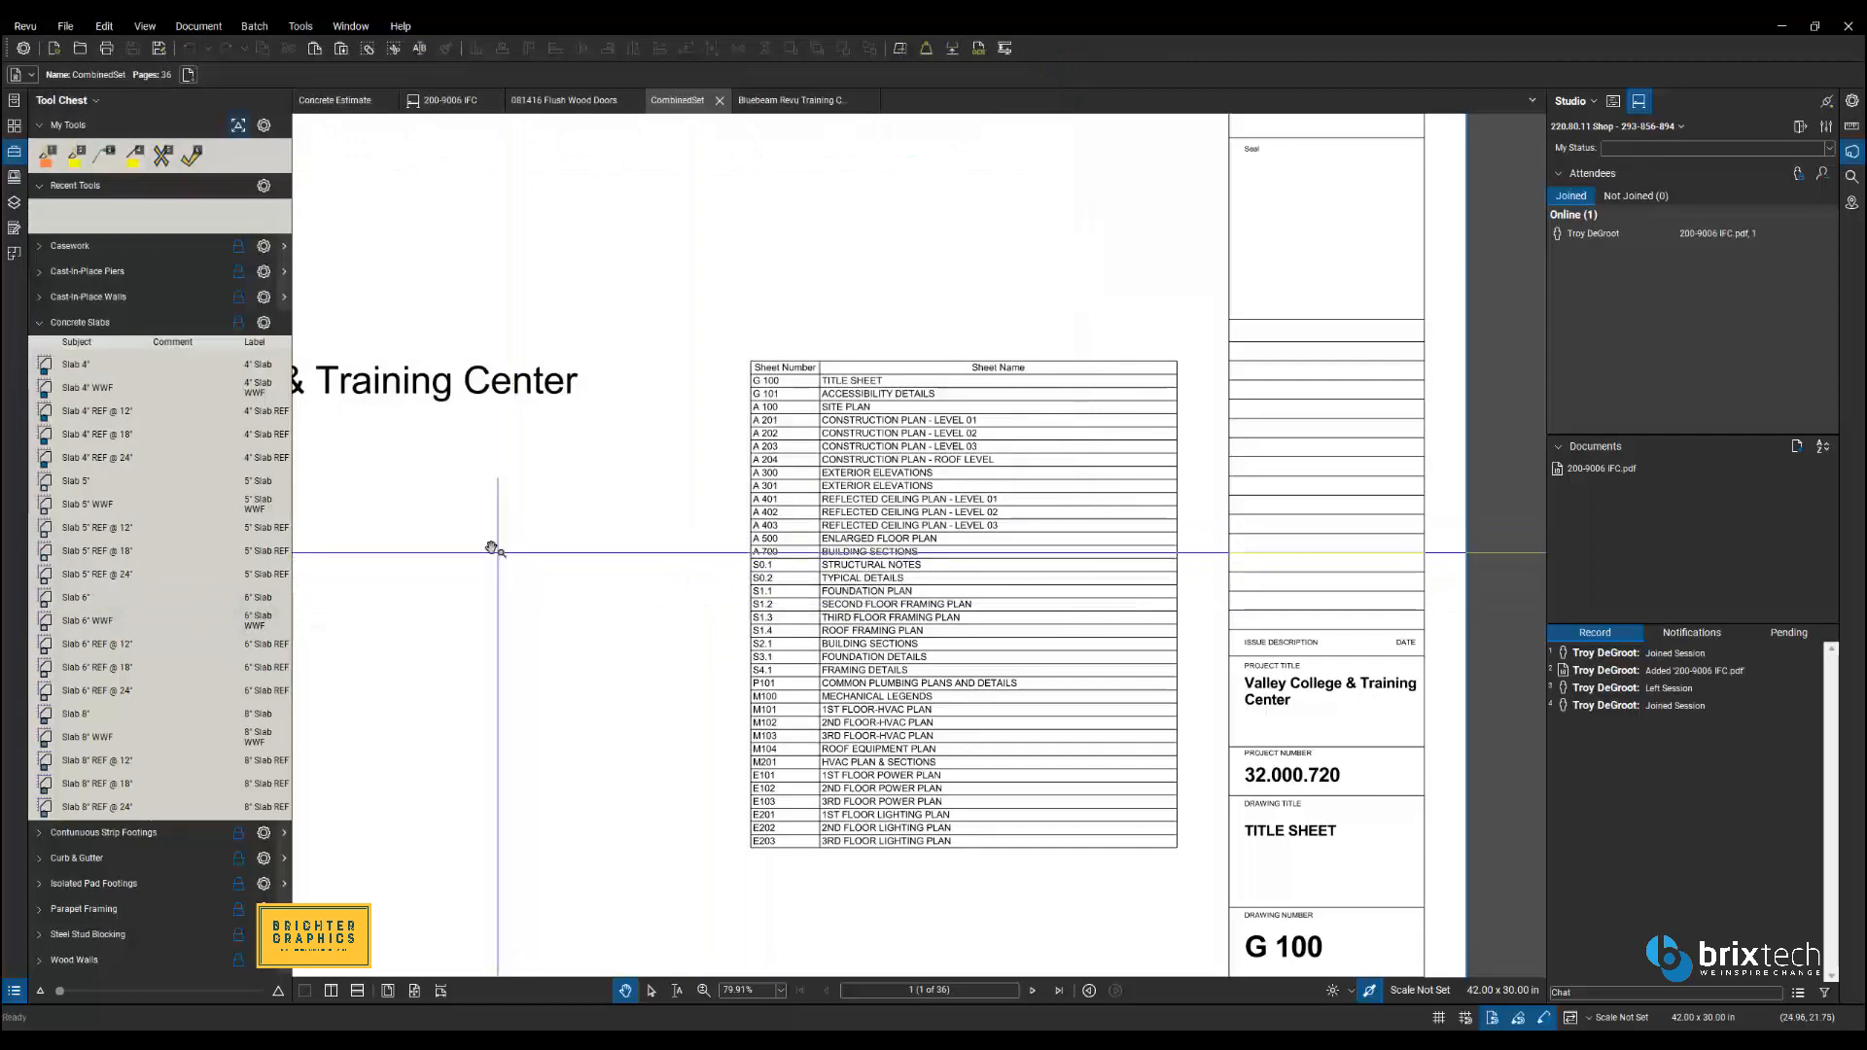
# Go to page 2 of CombinedSet, the Accessibility Details sheet
pyautogui.click(105, 29)
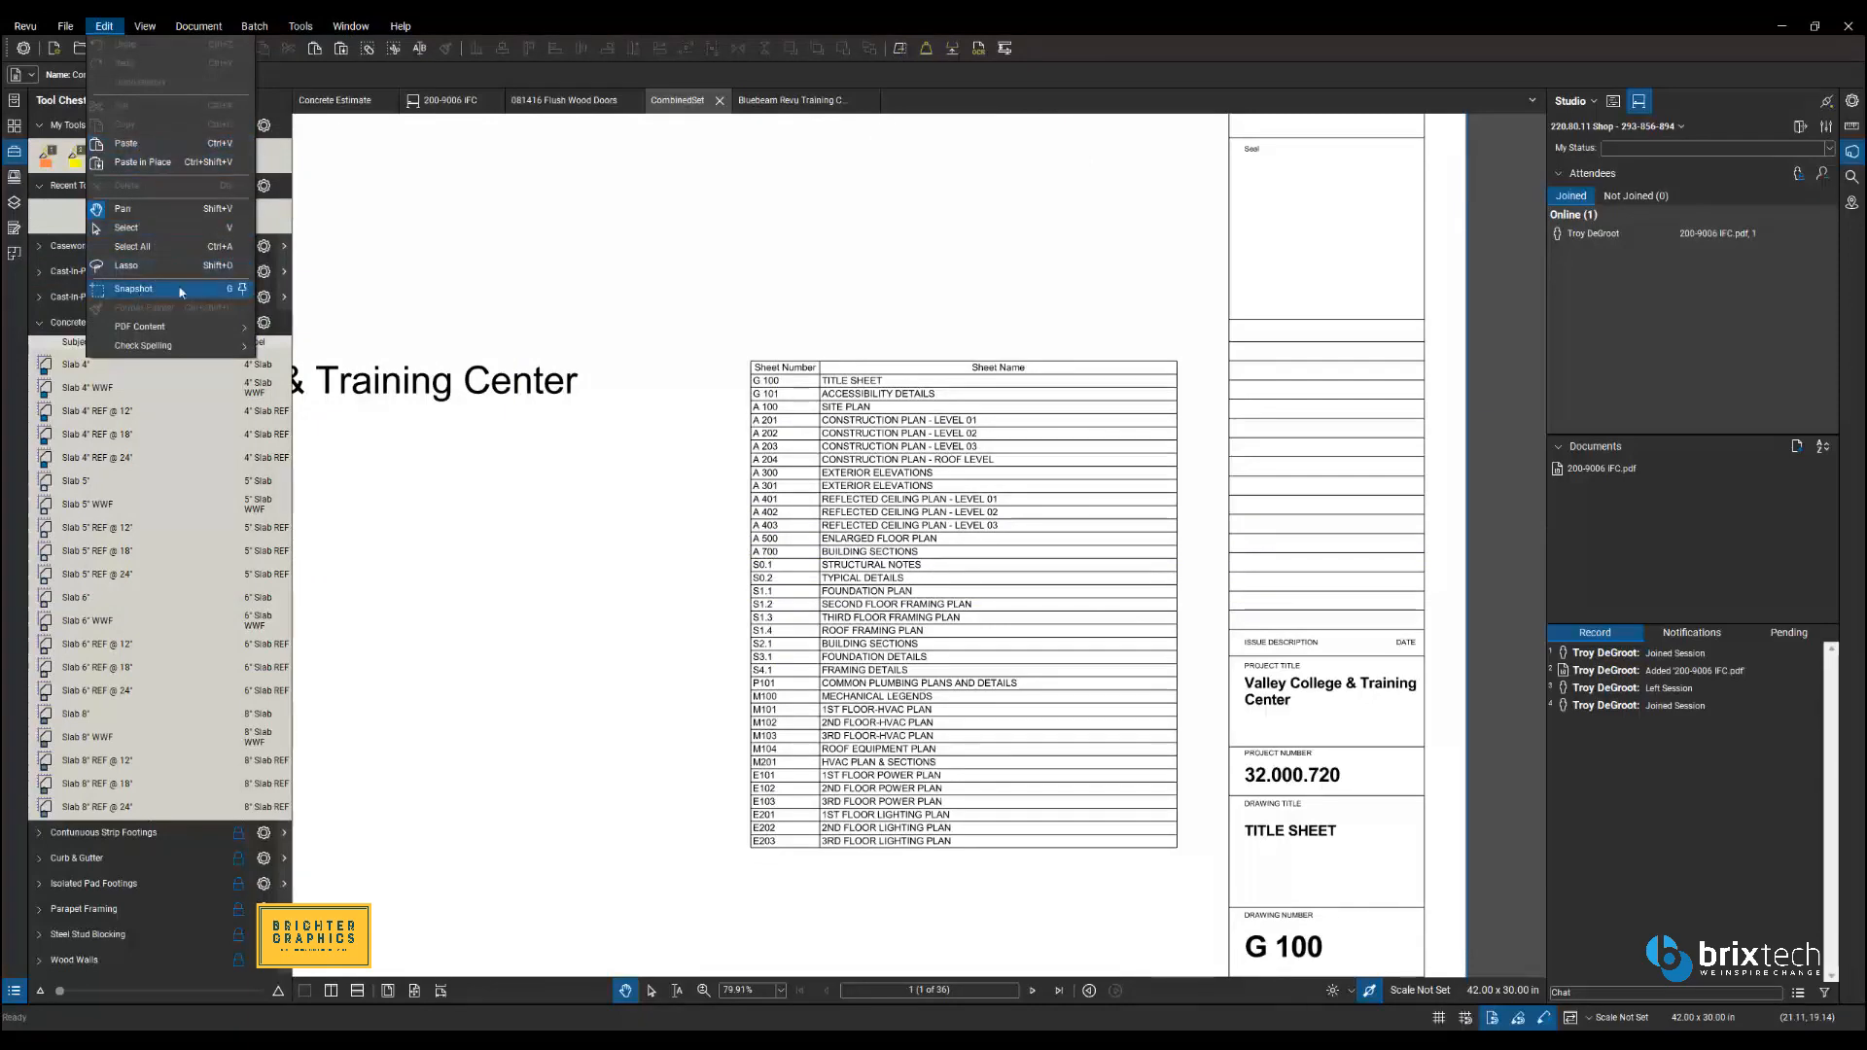
pyautogui.click(161, 296)
pyautogui.scroll(-3, 662, 466)
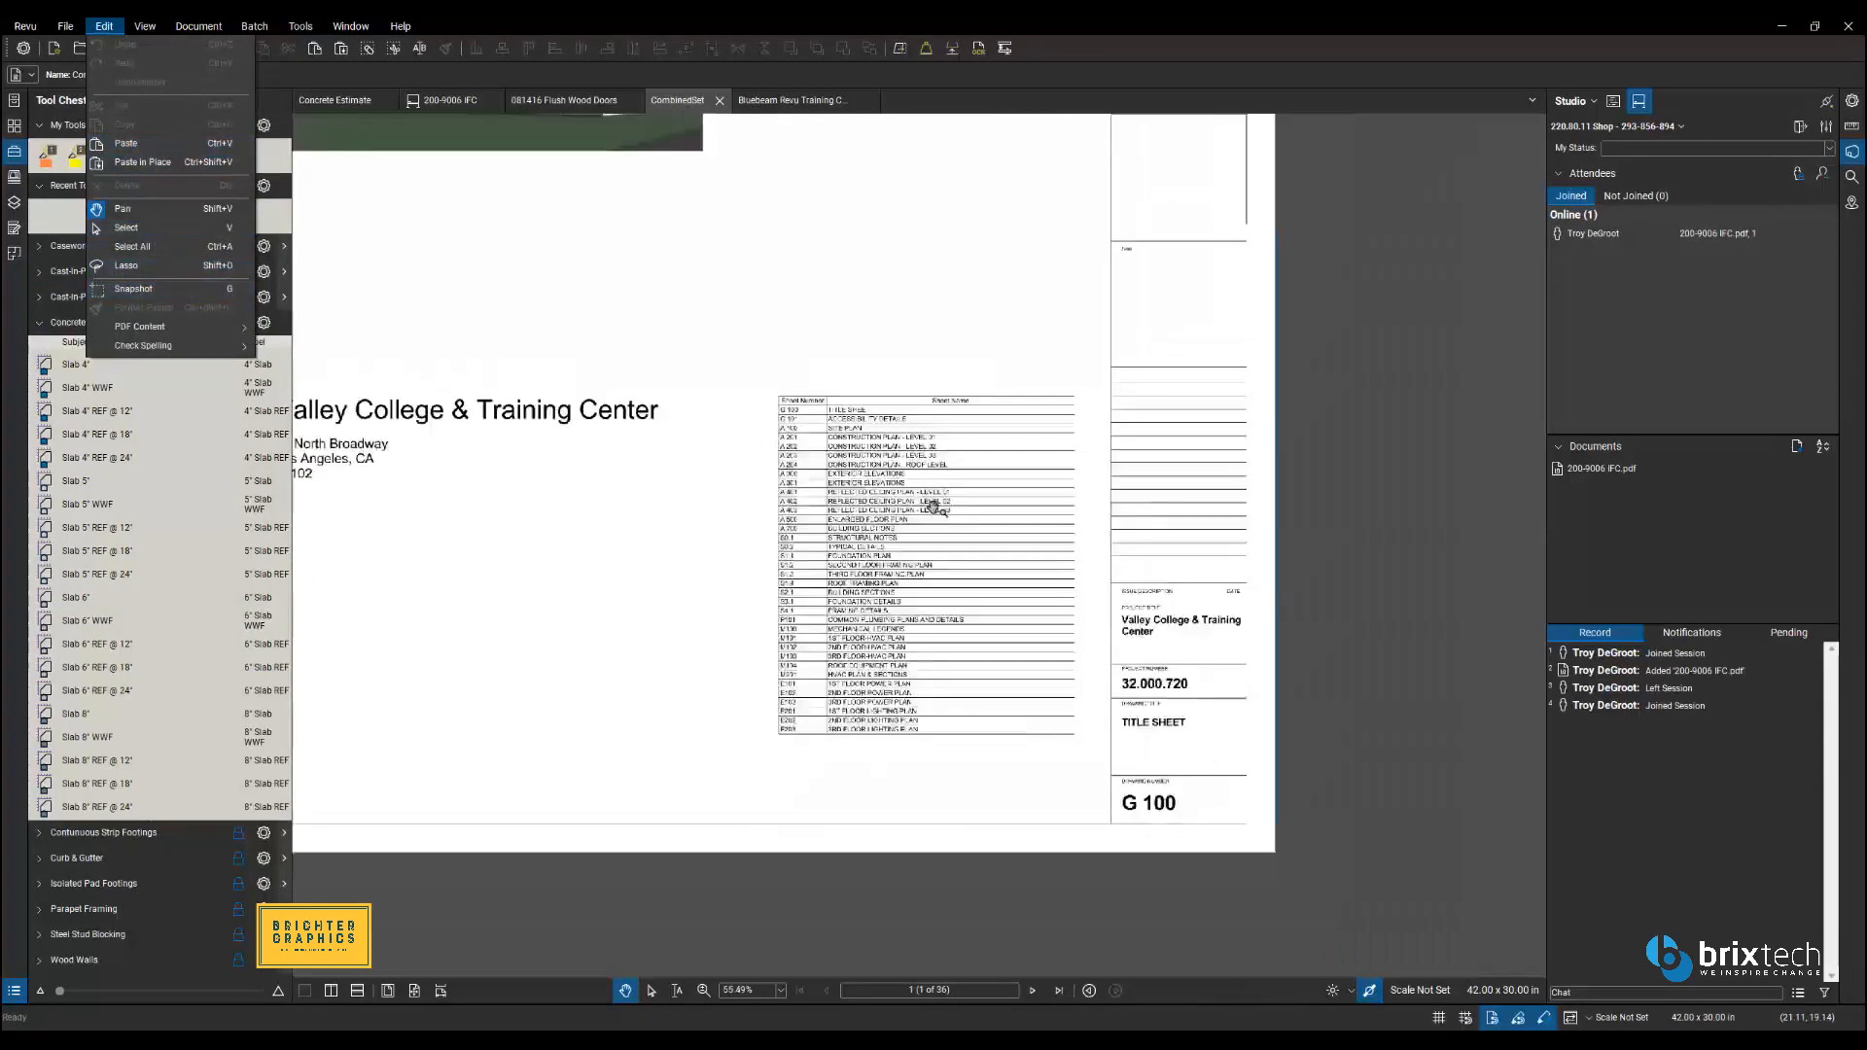
pyautogui.moveTo(746, 584); pyautogui.dragTo(779, 603)
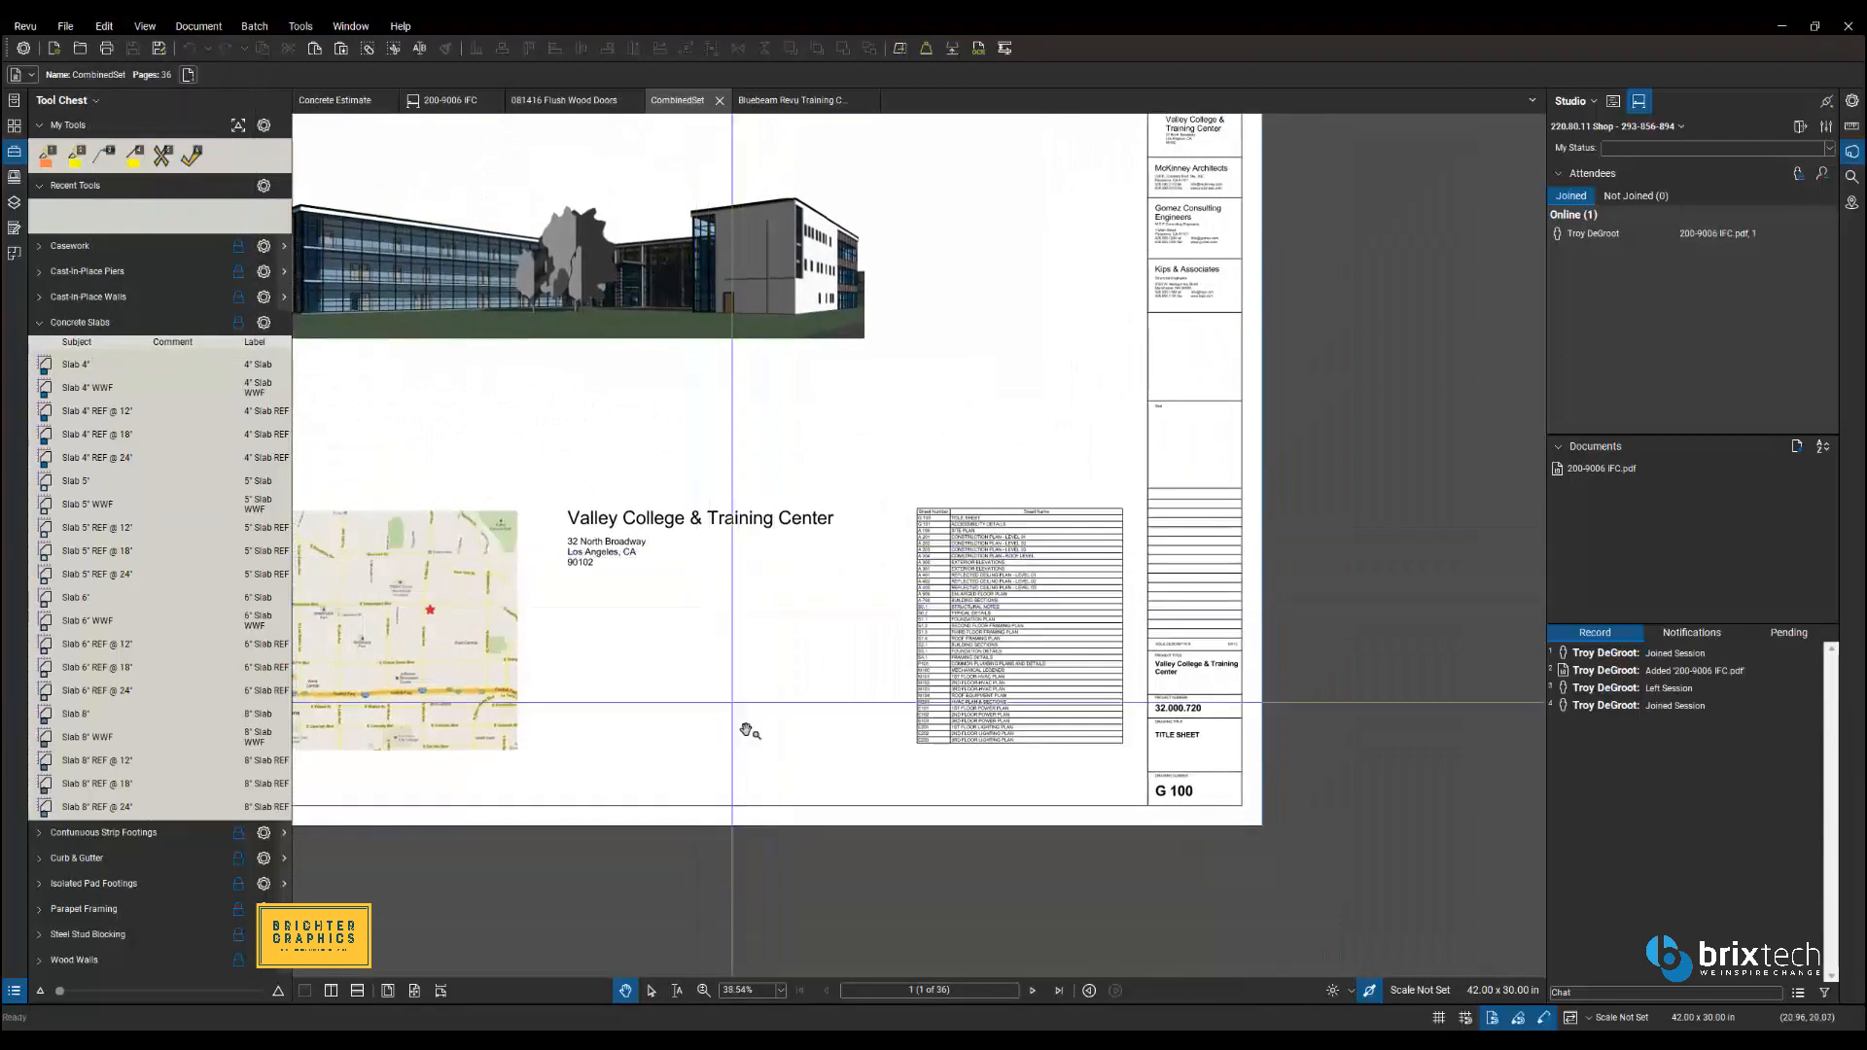
pyautogui.click(1032, 990)
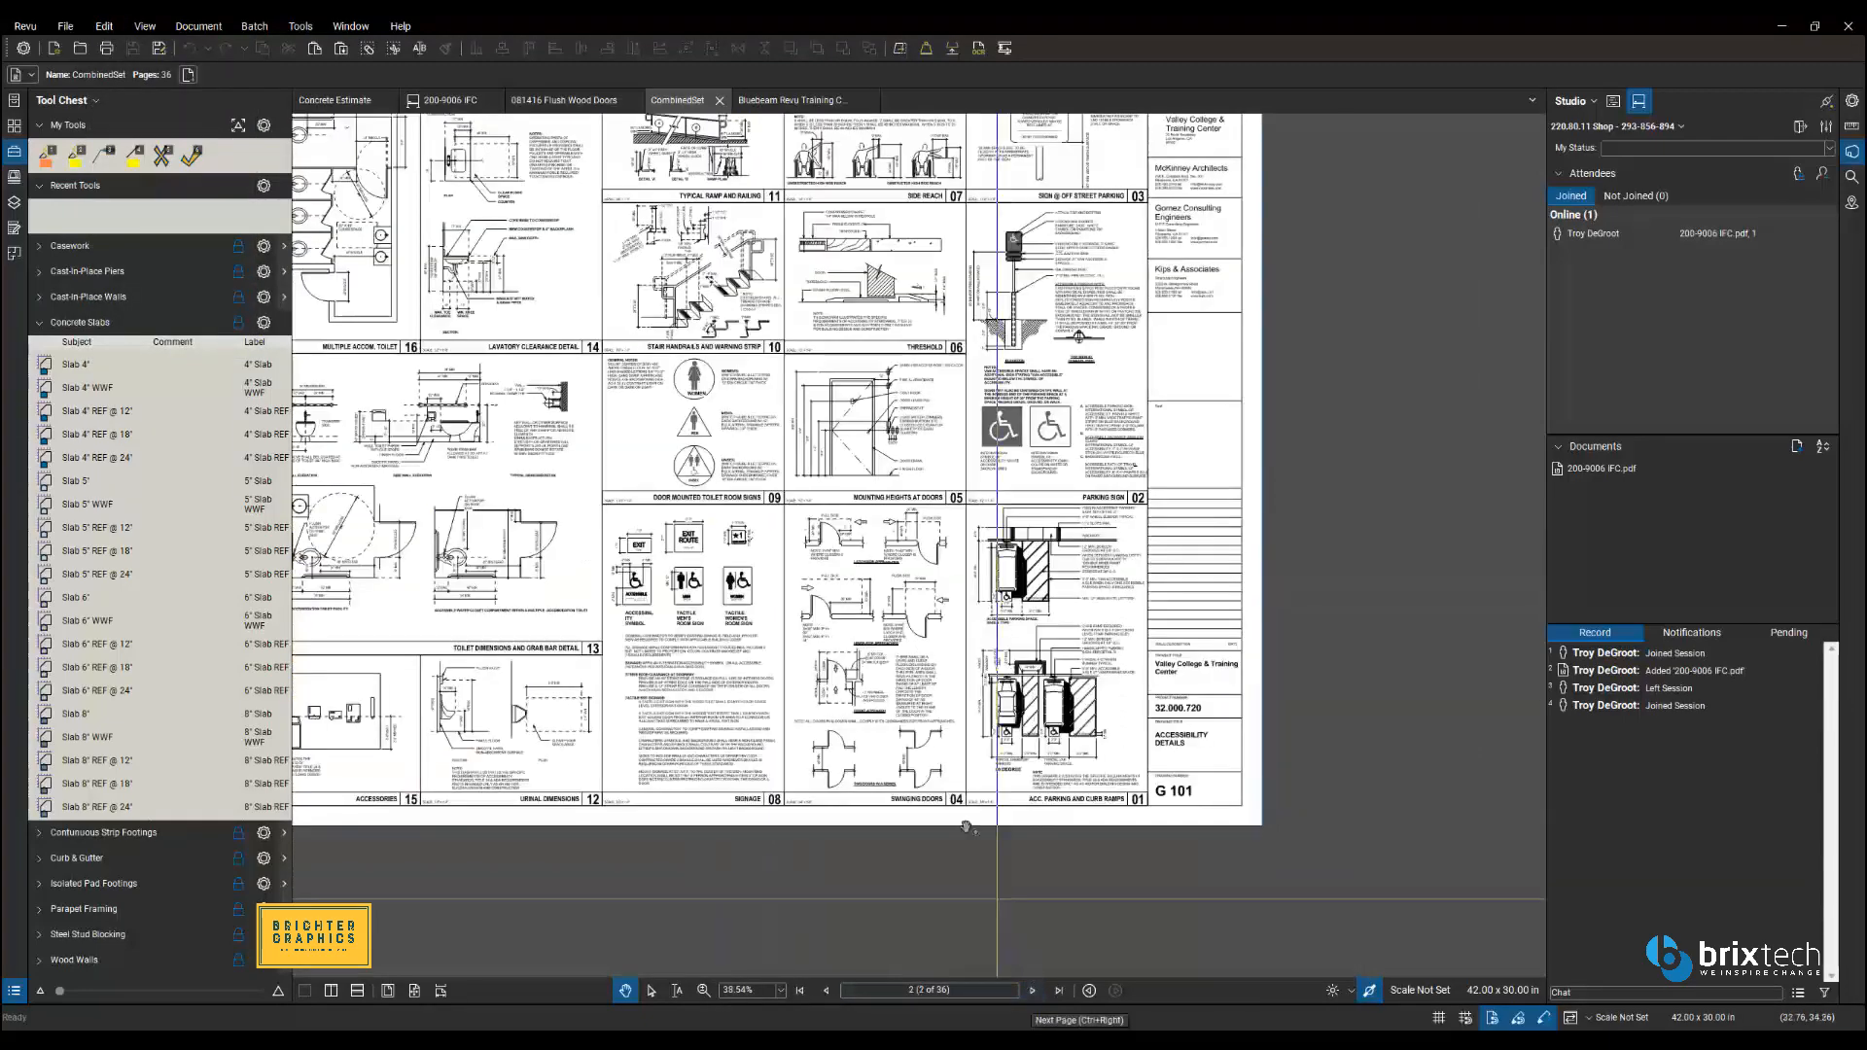
# Take a snapshot of the section drawing in the Lavatory Clearance Detail (14)
pyautogui.moveTo(863, 660); pyautogui.dragTo(1097, 734)
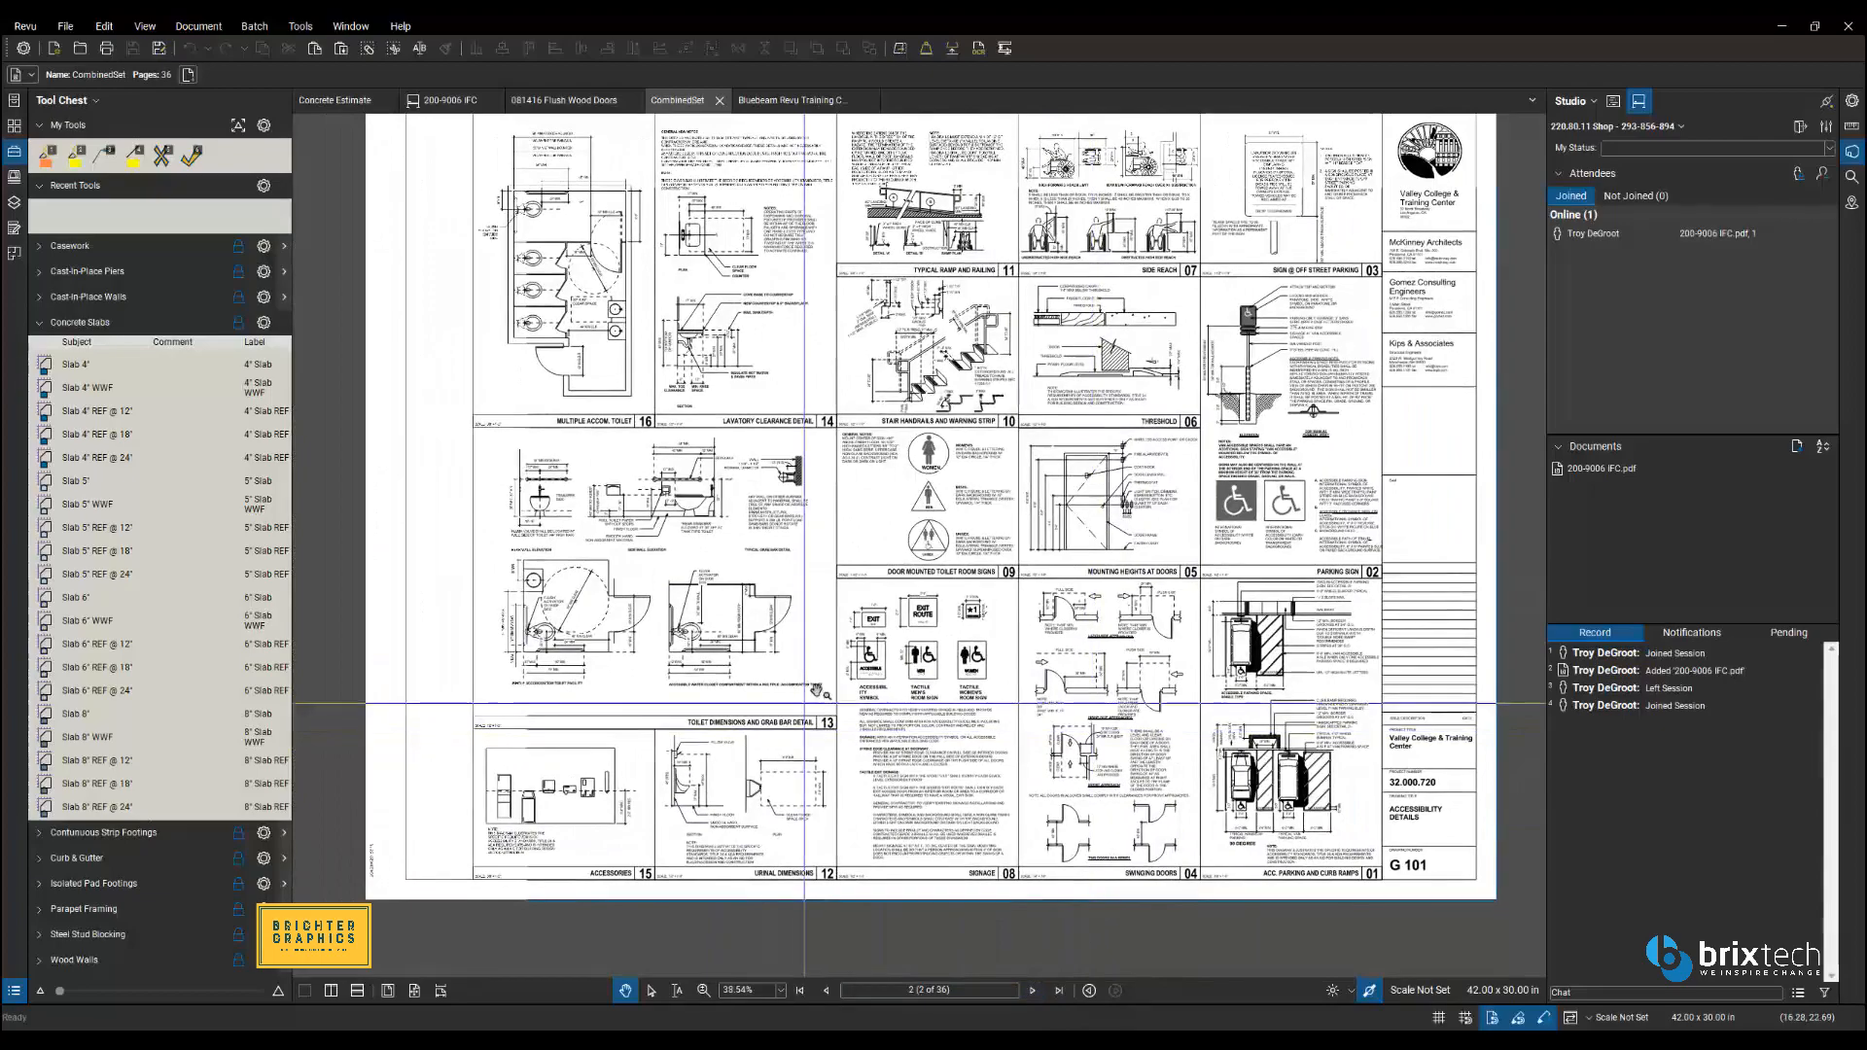
pyautogui.scroll(4, 516, 613)
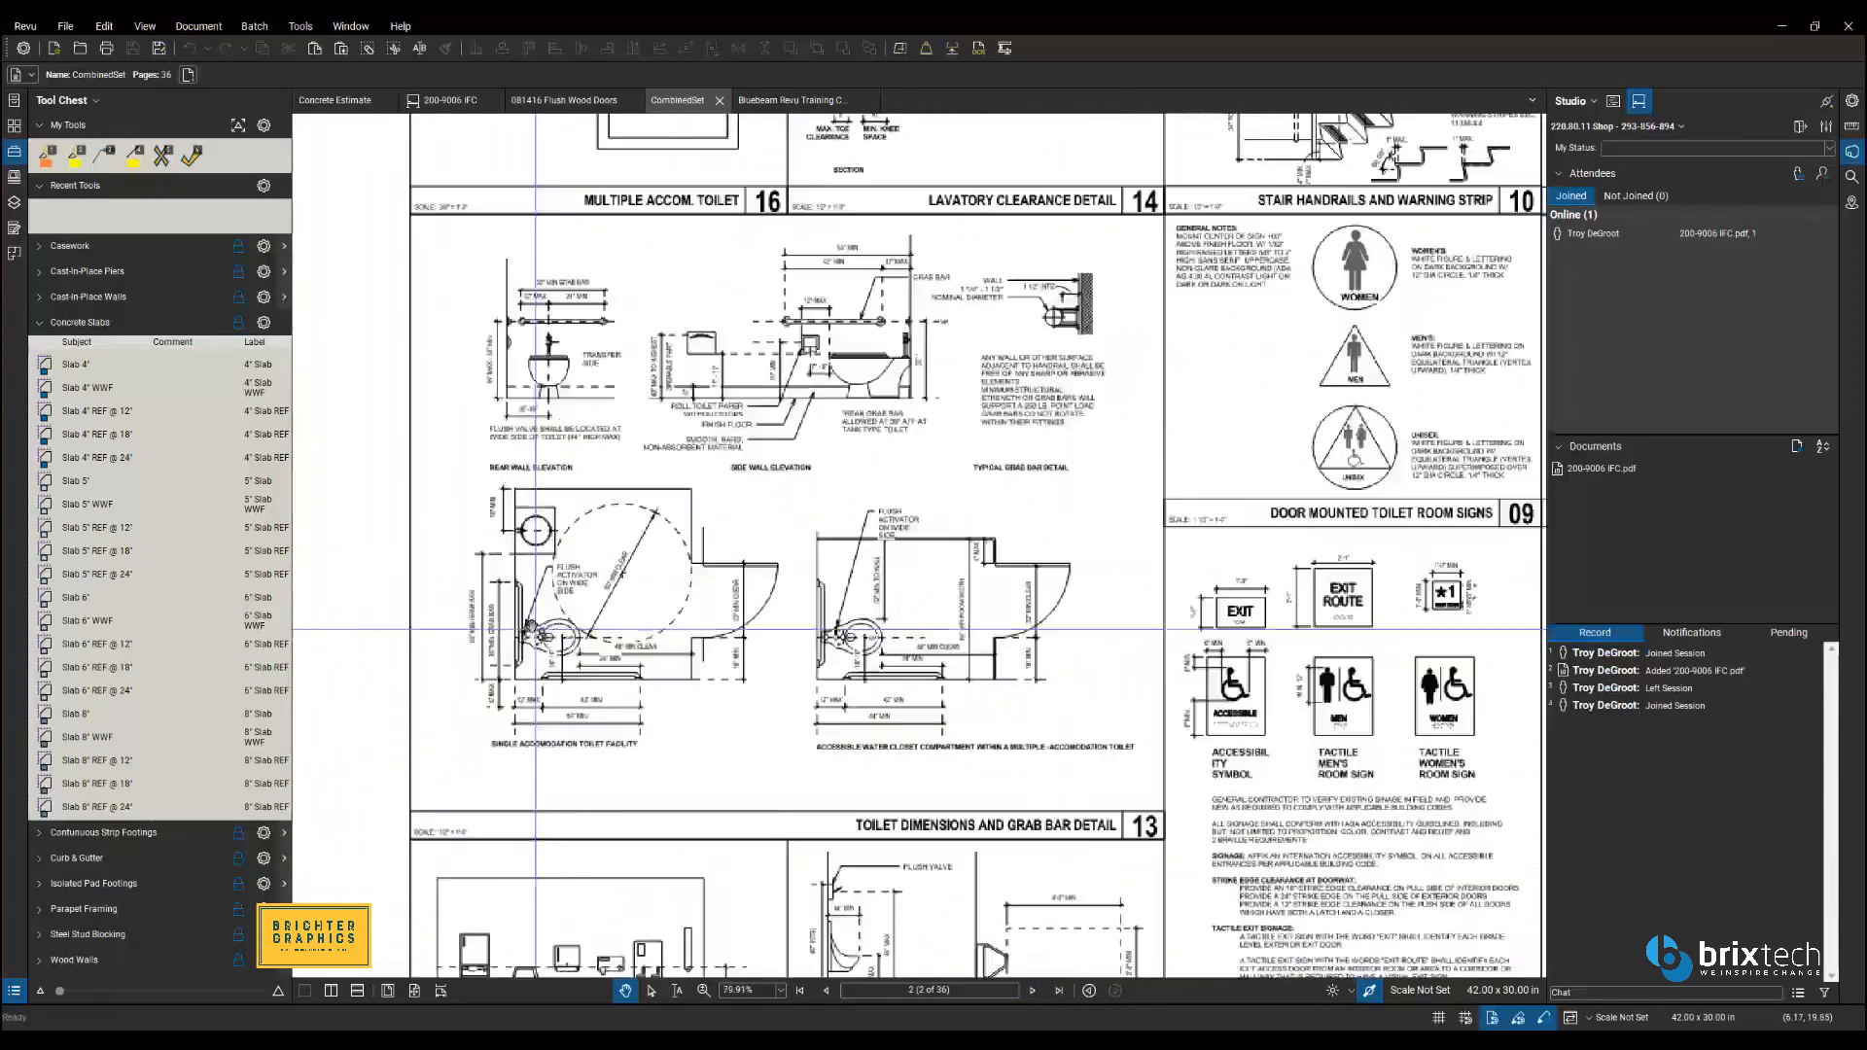
pyautogui.moveTo(624, 377); pyautogui.dragTo(592, 752)
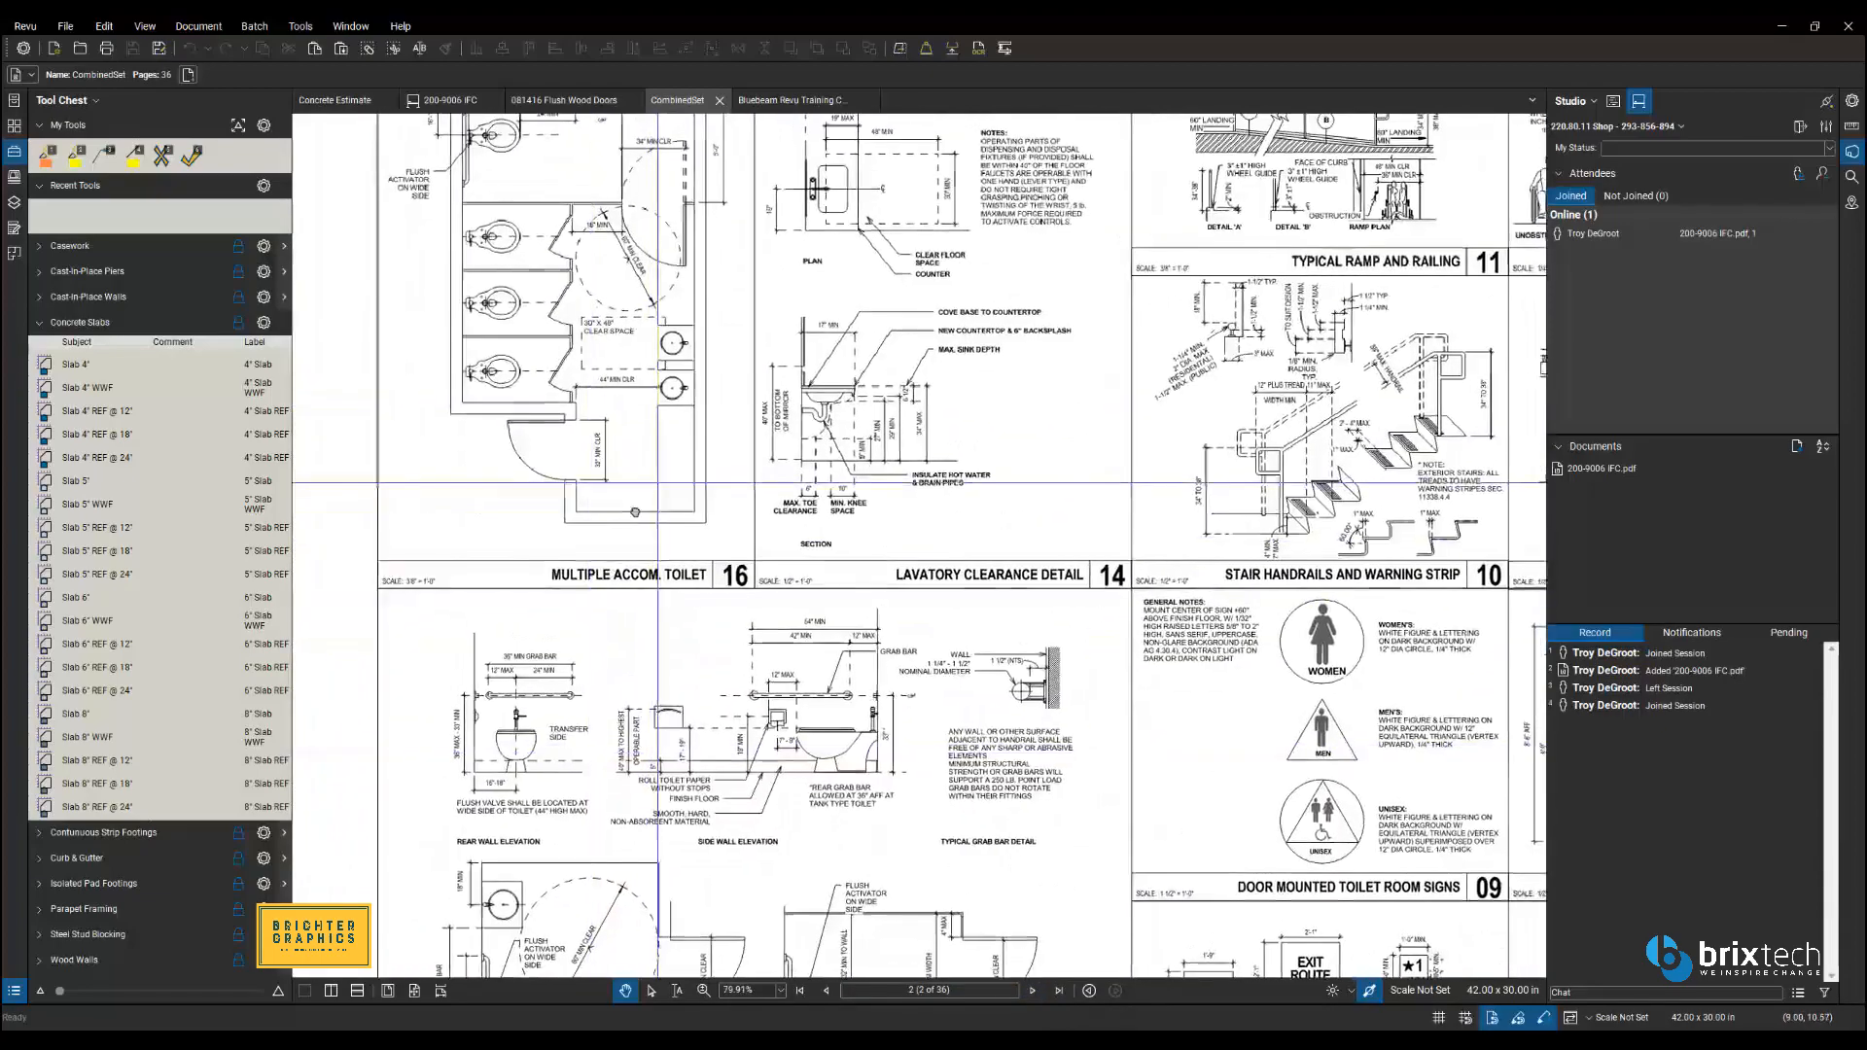
pyautogui.moveTo(720, 482); pyautogui.dragTo(574, 609)
pyautogui.moveTo(838, 530); pyautogui.dragTo(775, 595)
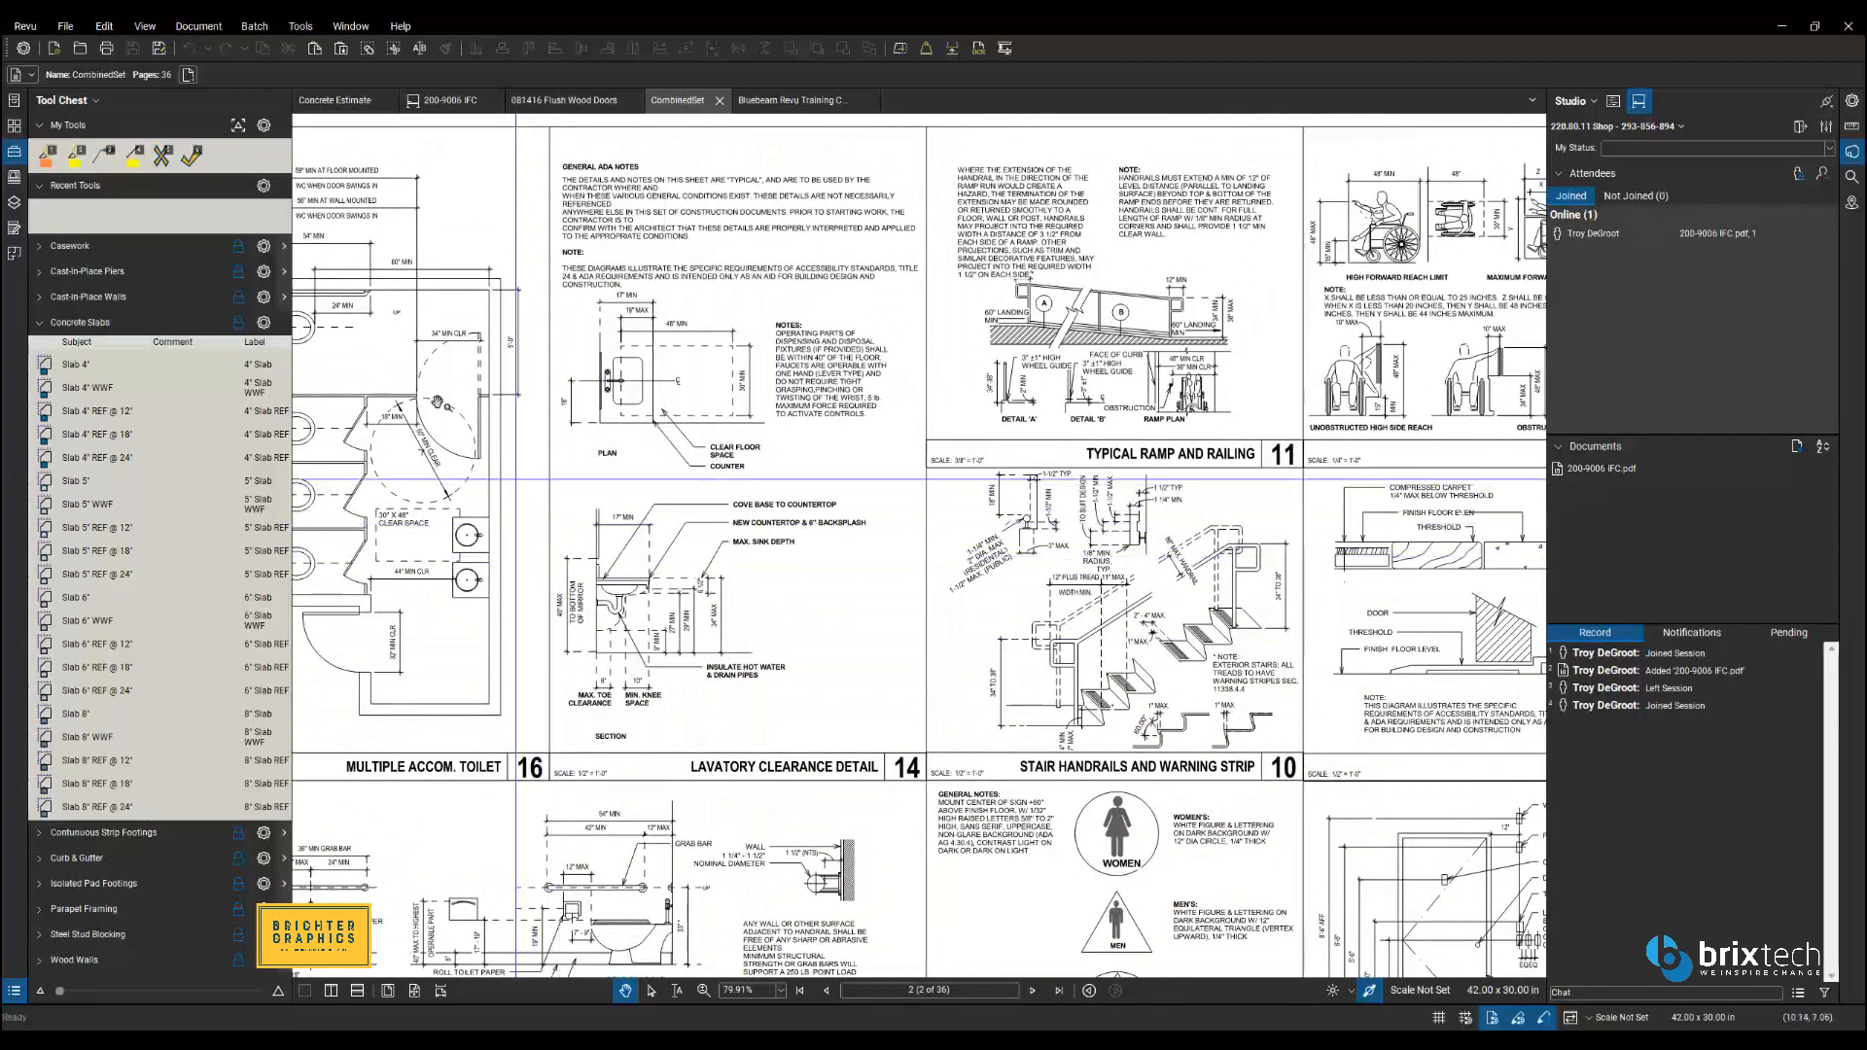
pyautogui.click(105, 28)
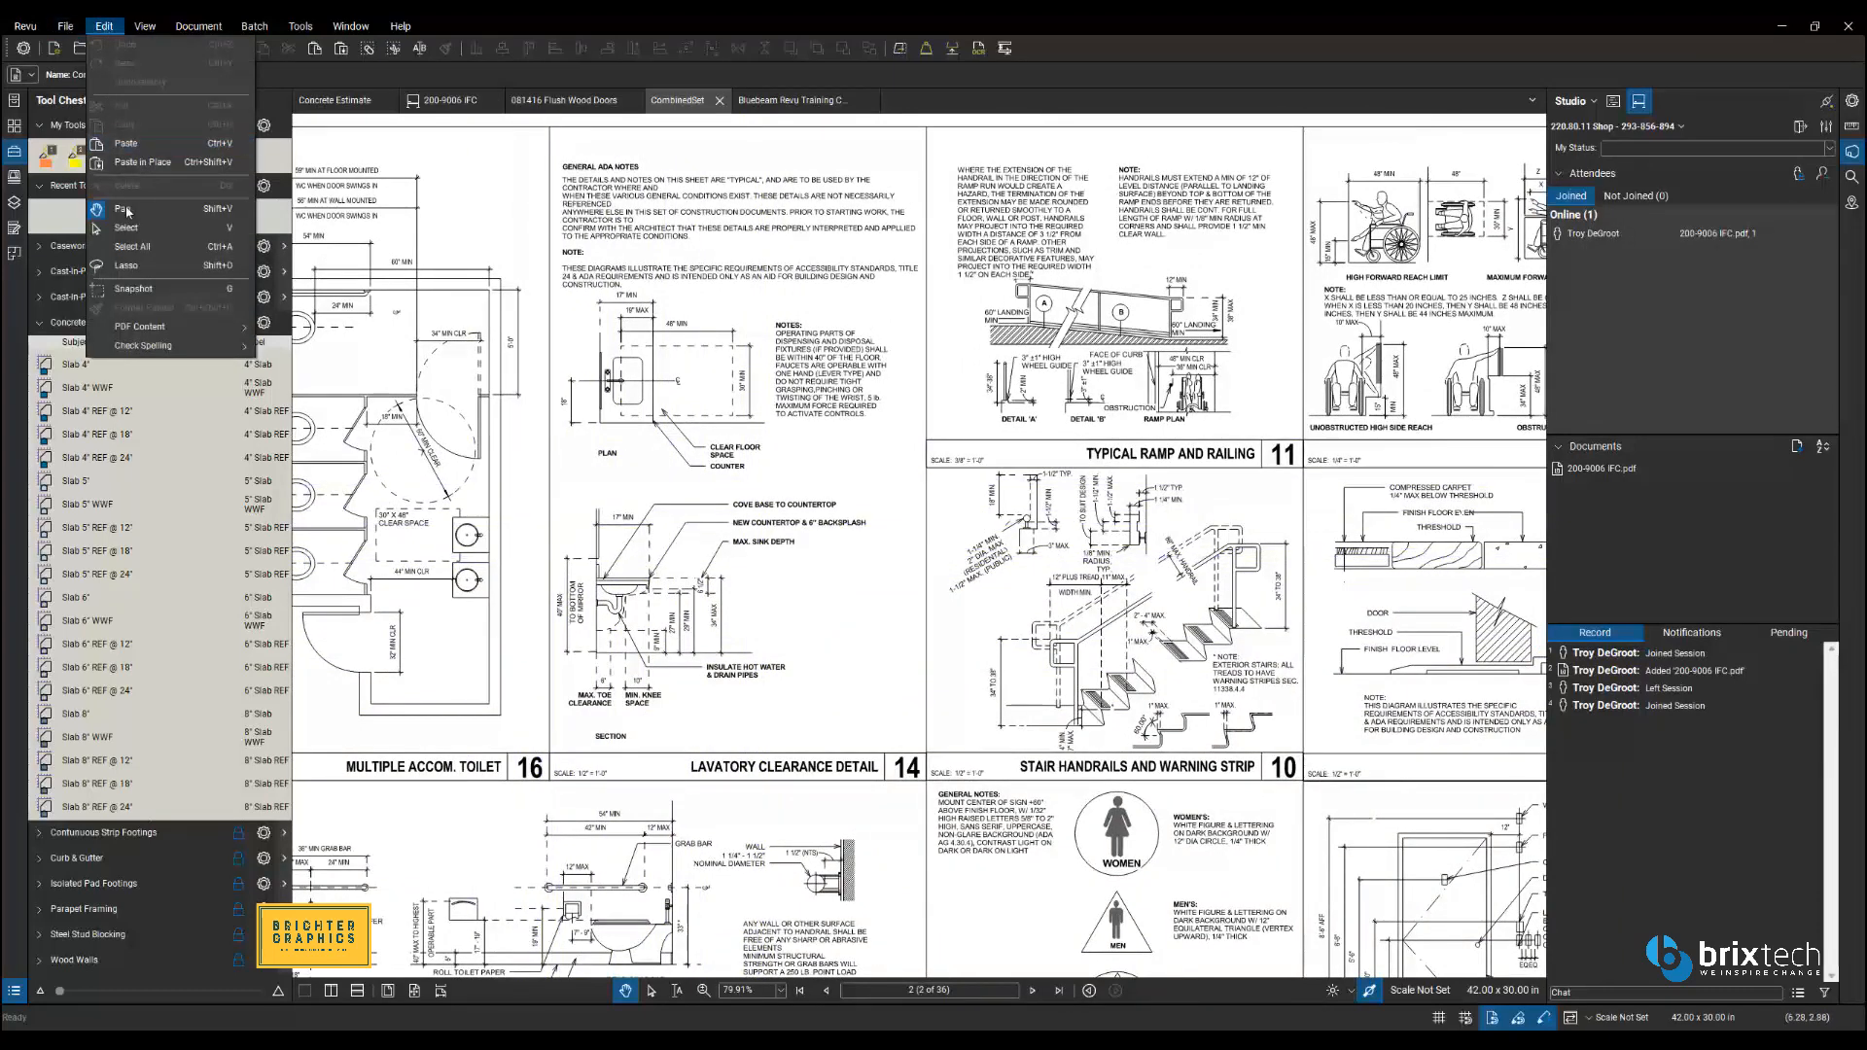
pyautogui.click(193, 296)
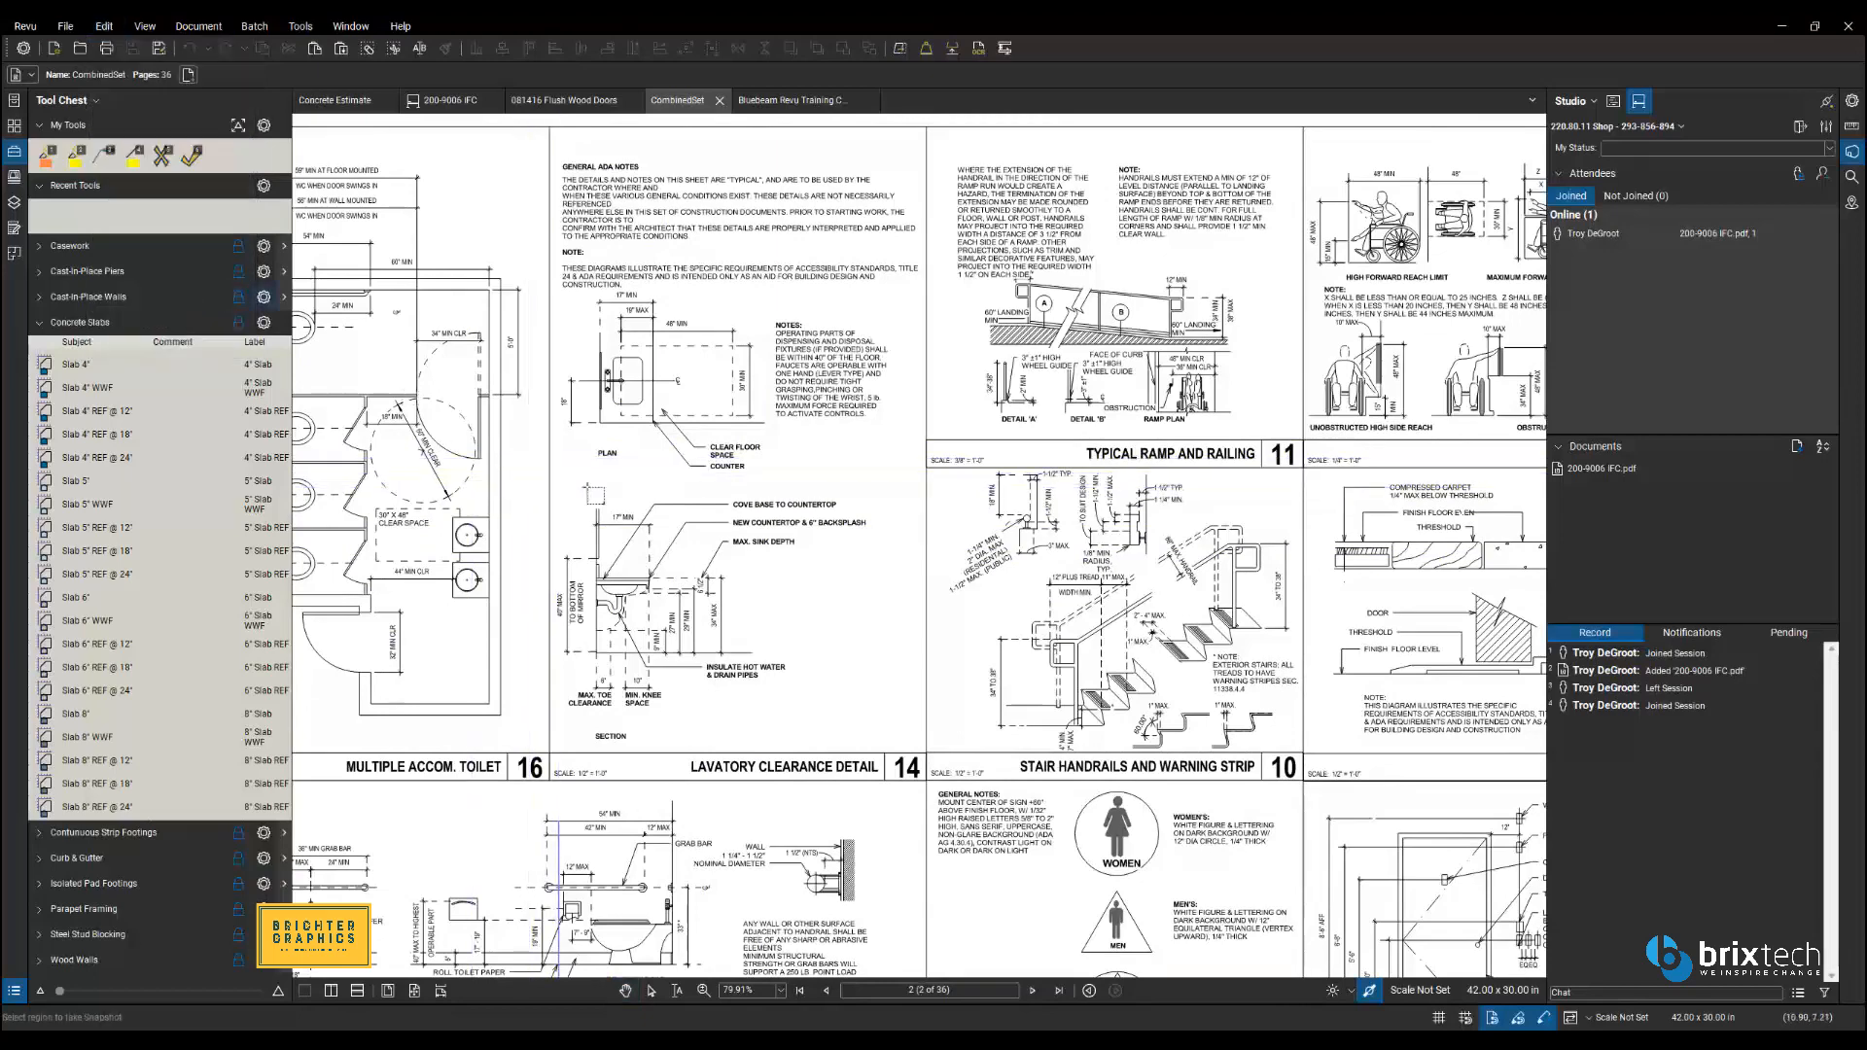
pyautogui.moveTo(884, 489); pyautogui.dragTo(550, 723)
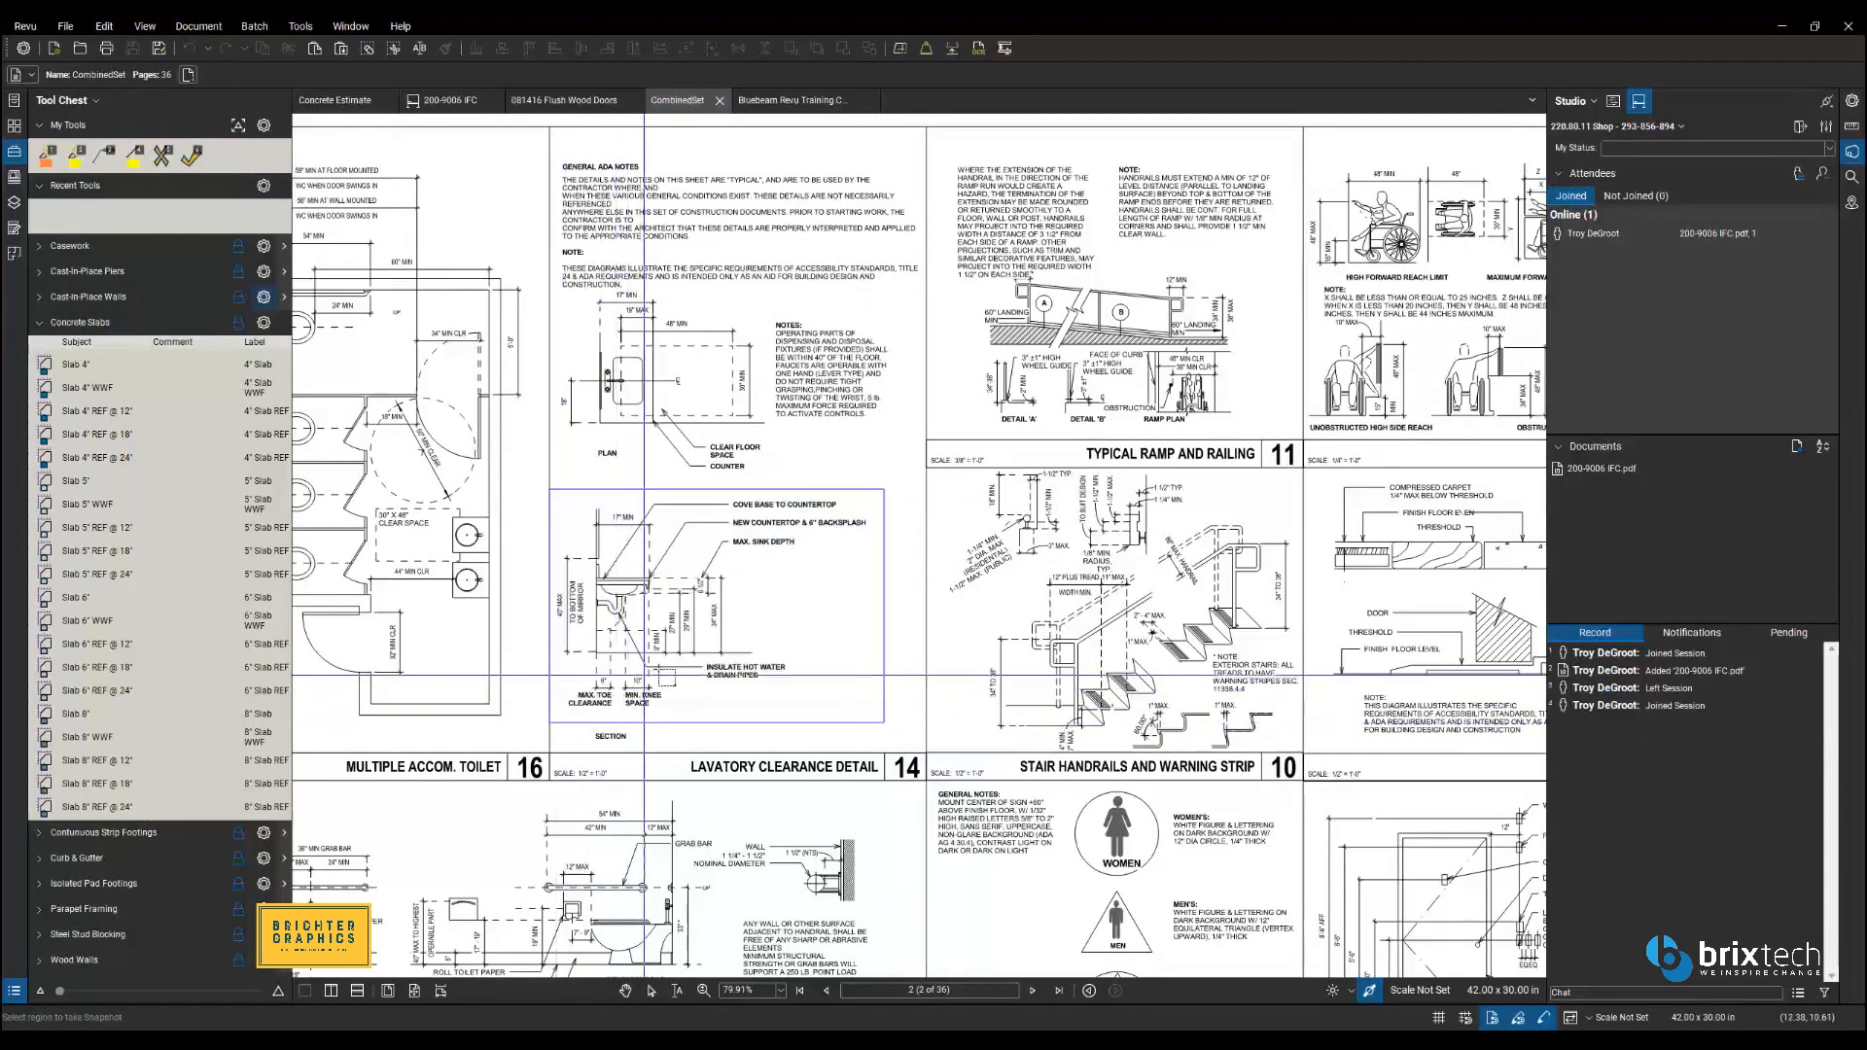
# Paste the captured lavatory section into the empty area above the sheet, inspect it, and delete it
pyautogui.scroll(-4, 643, 669)
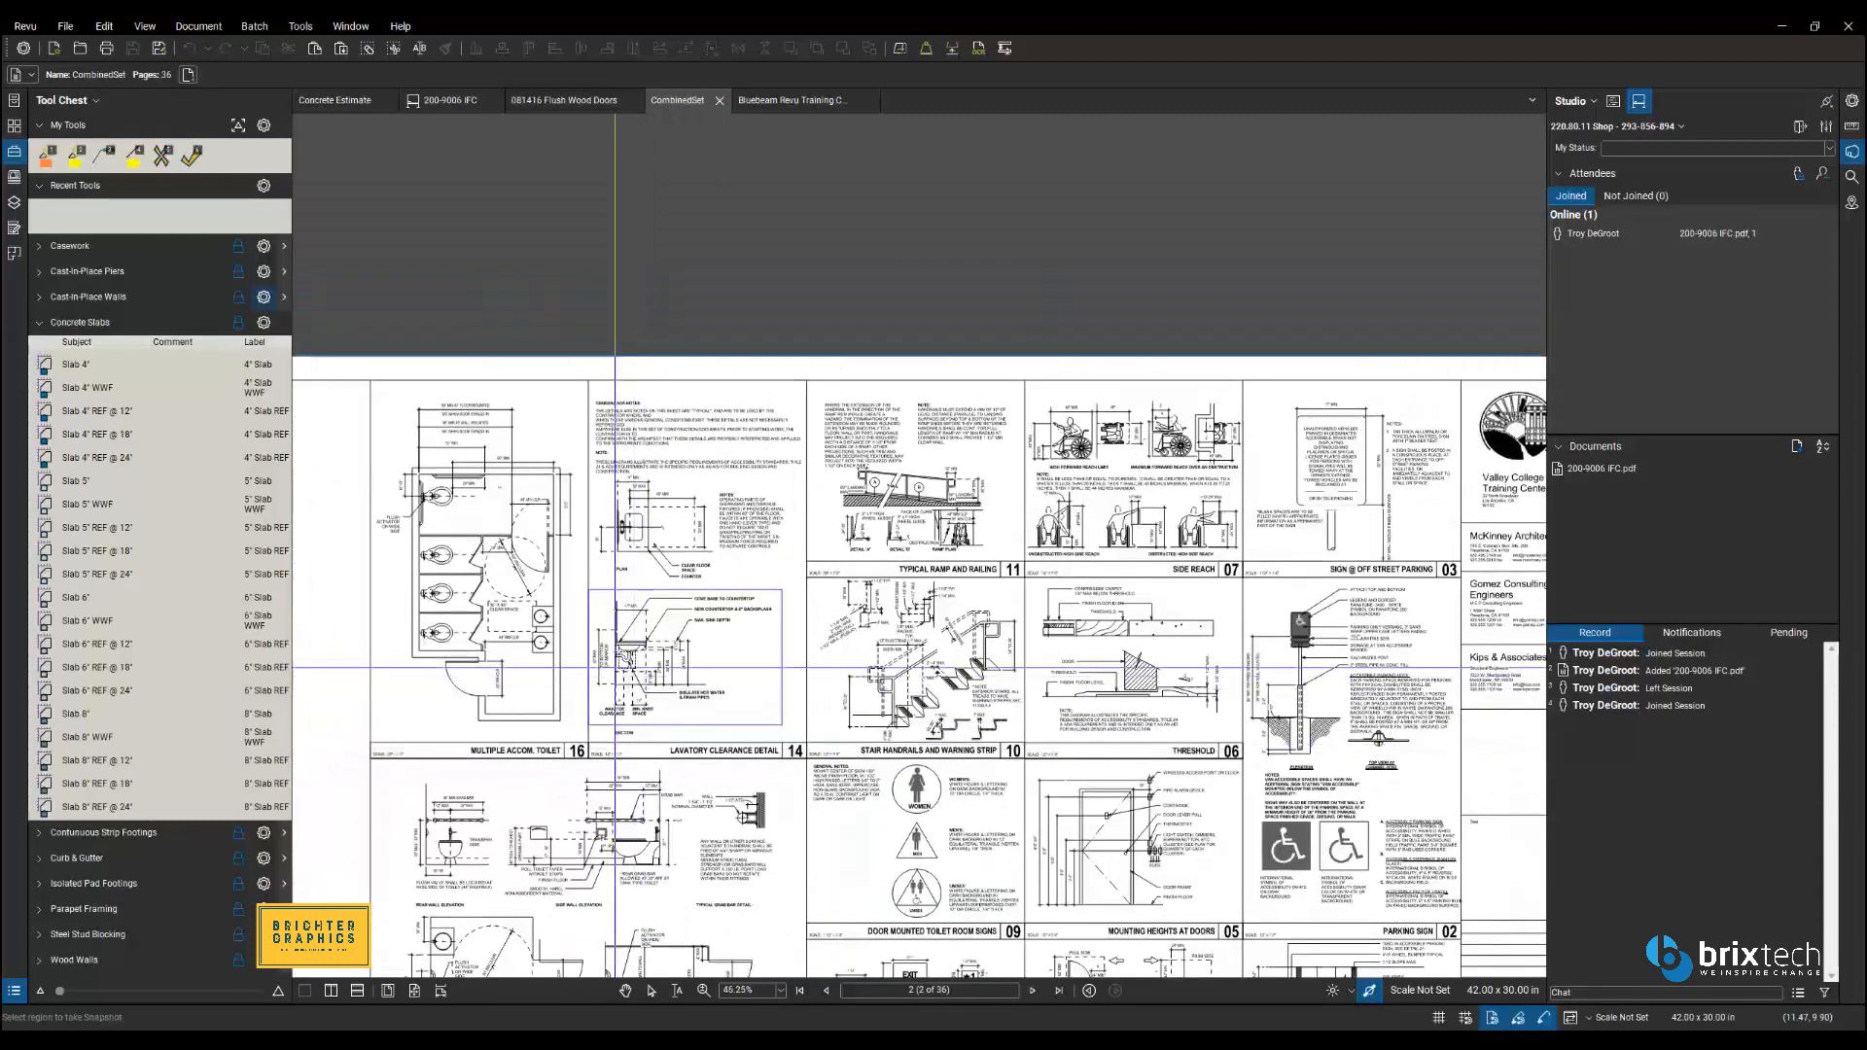
pyautogui.rightClick(684, 310)
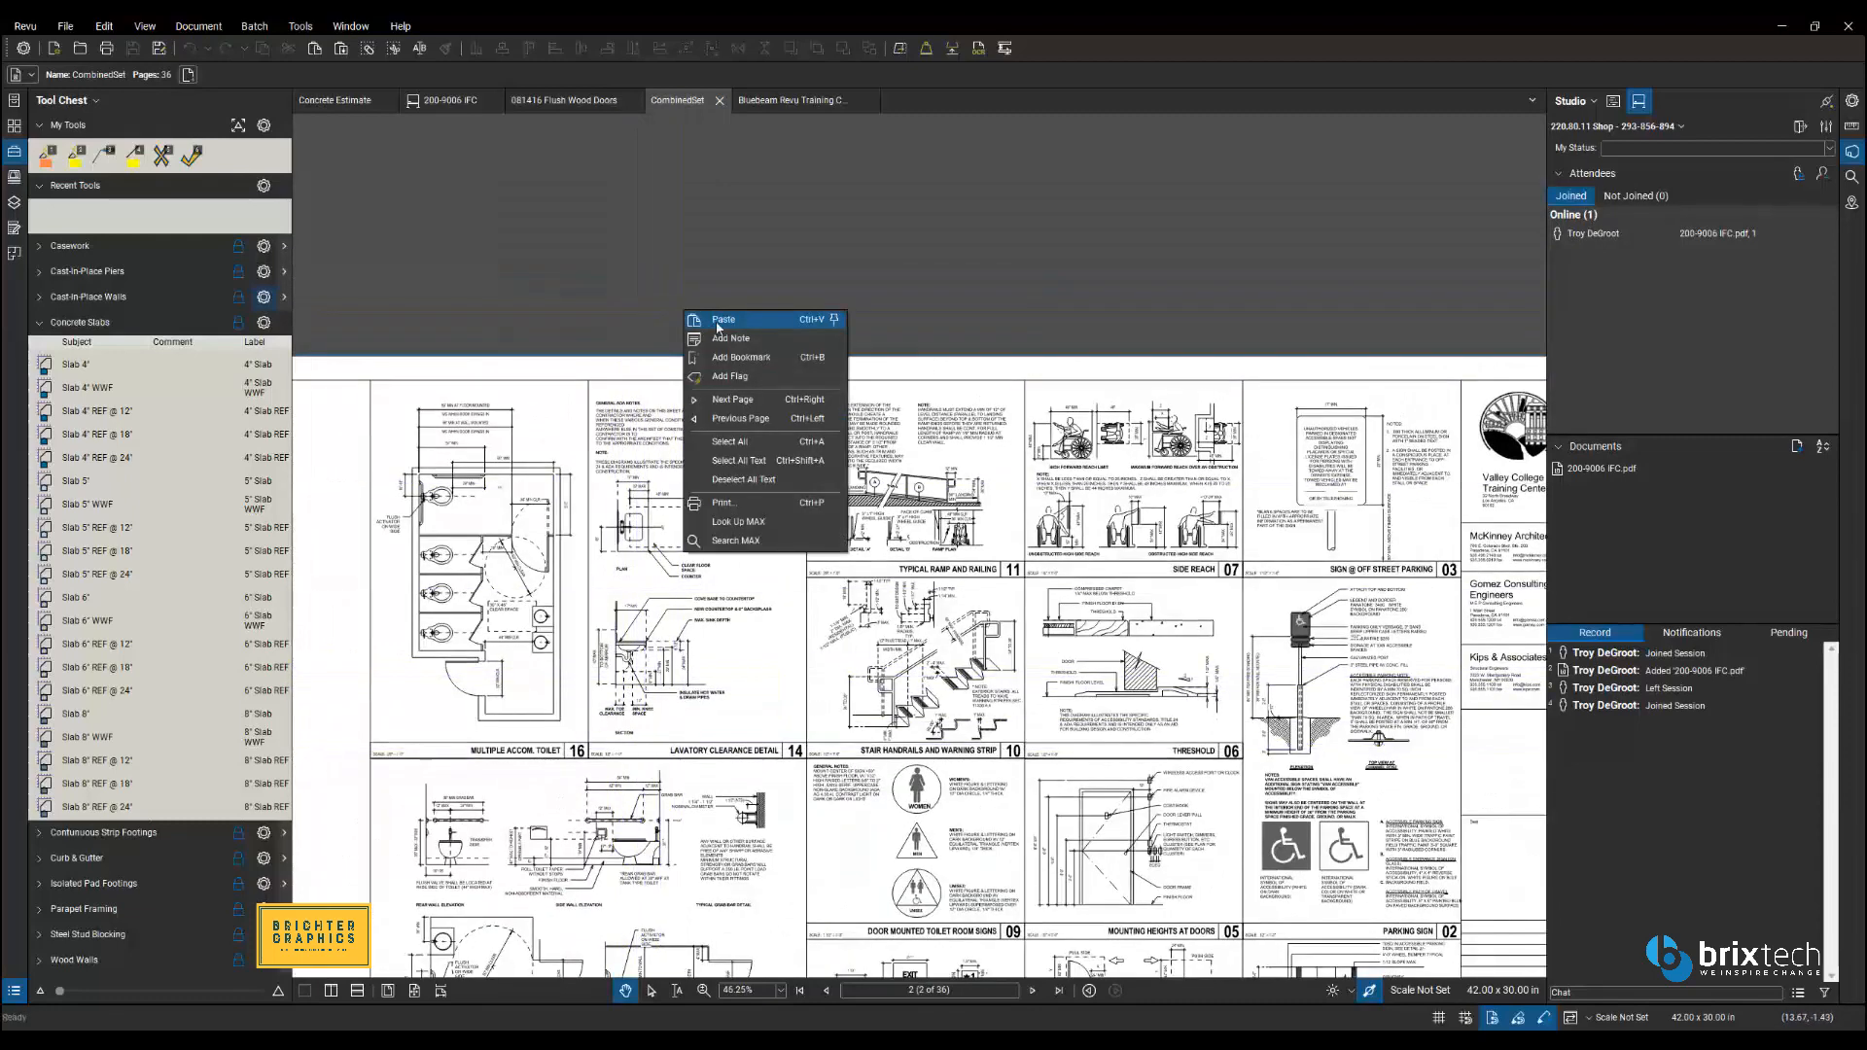
pyautogui.click(721, 320)
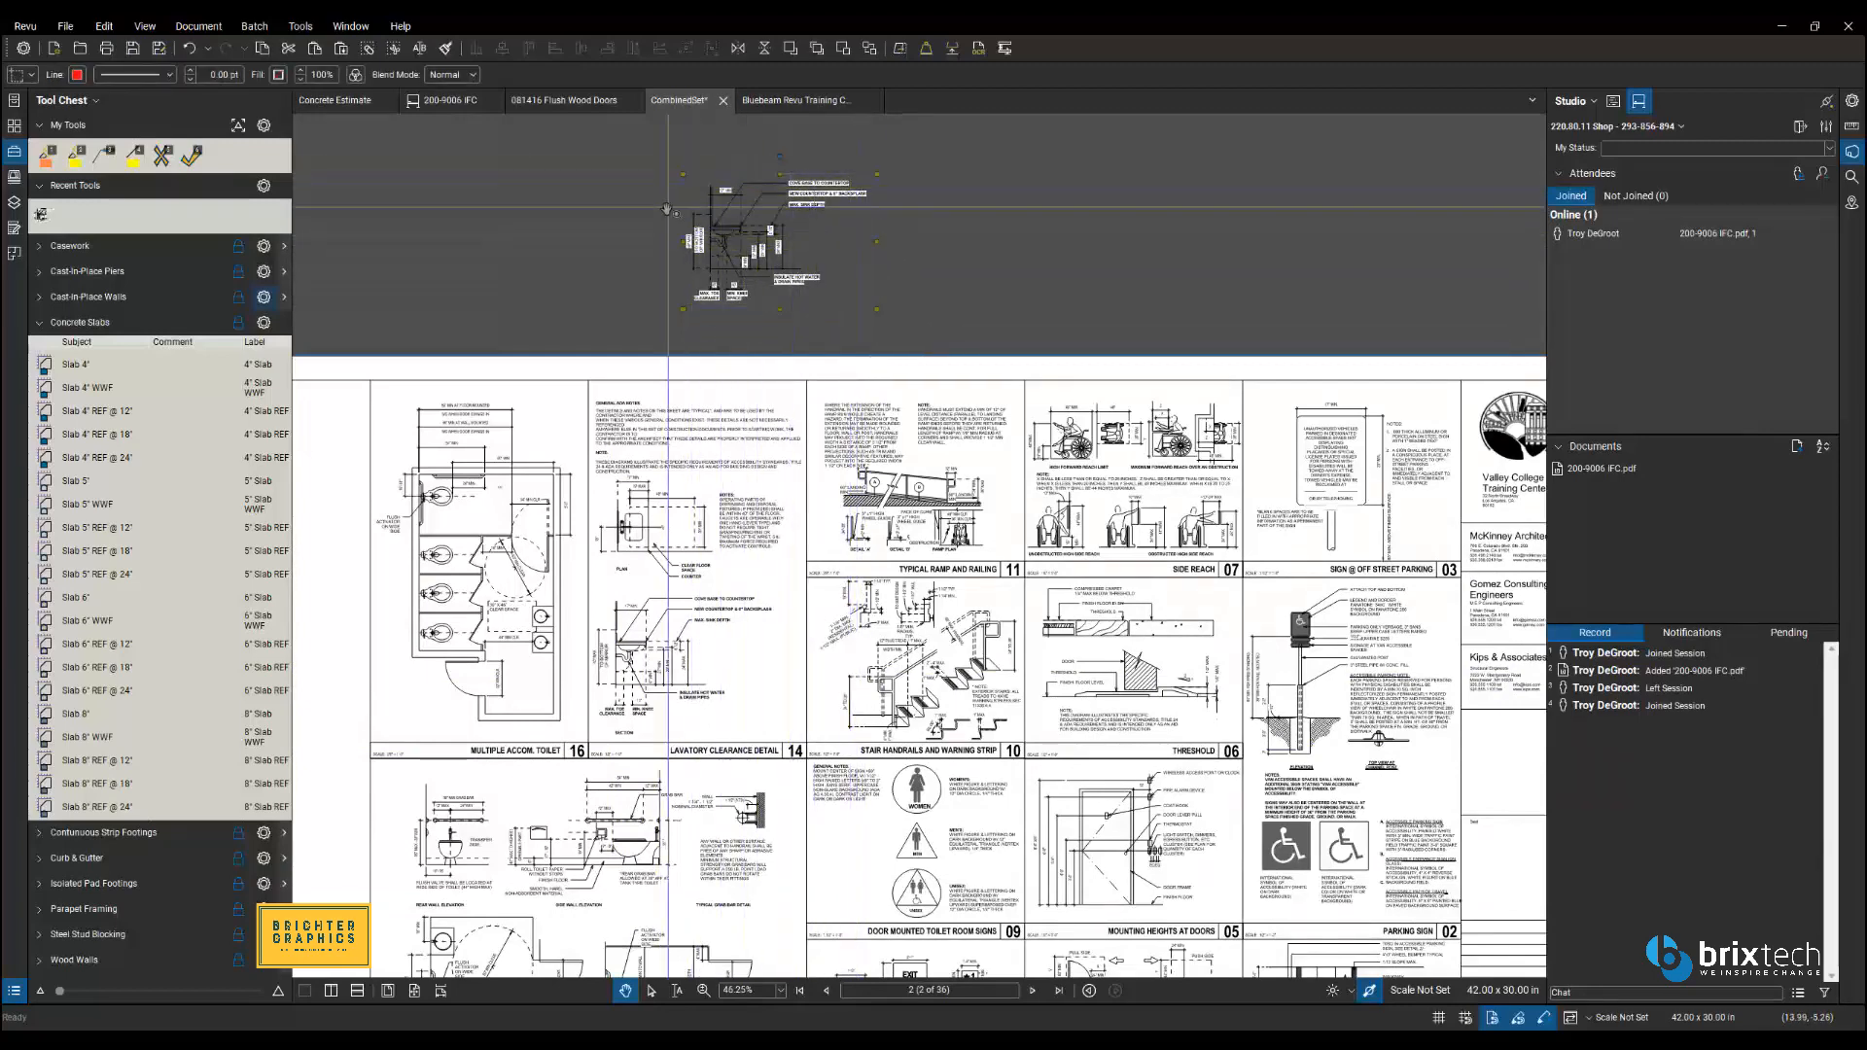
pyautogui.moveTo(842, 301); pyautogui.dragTo(890, 318)
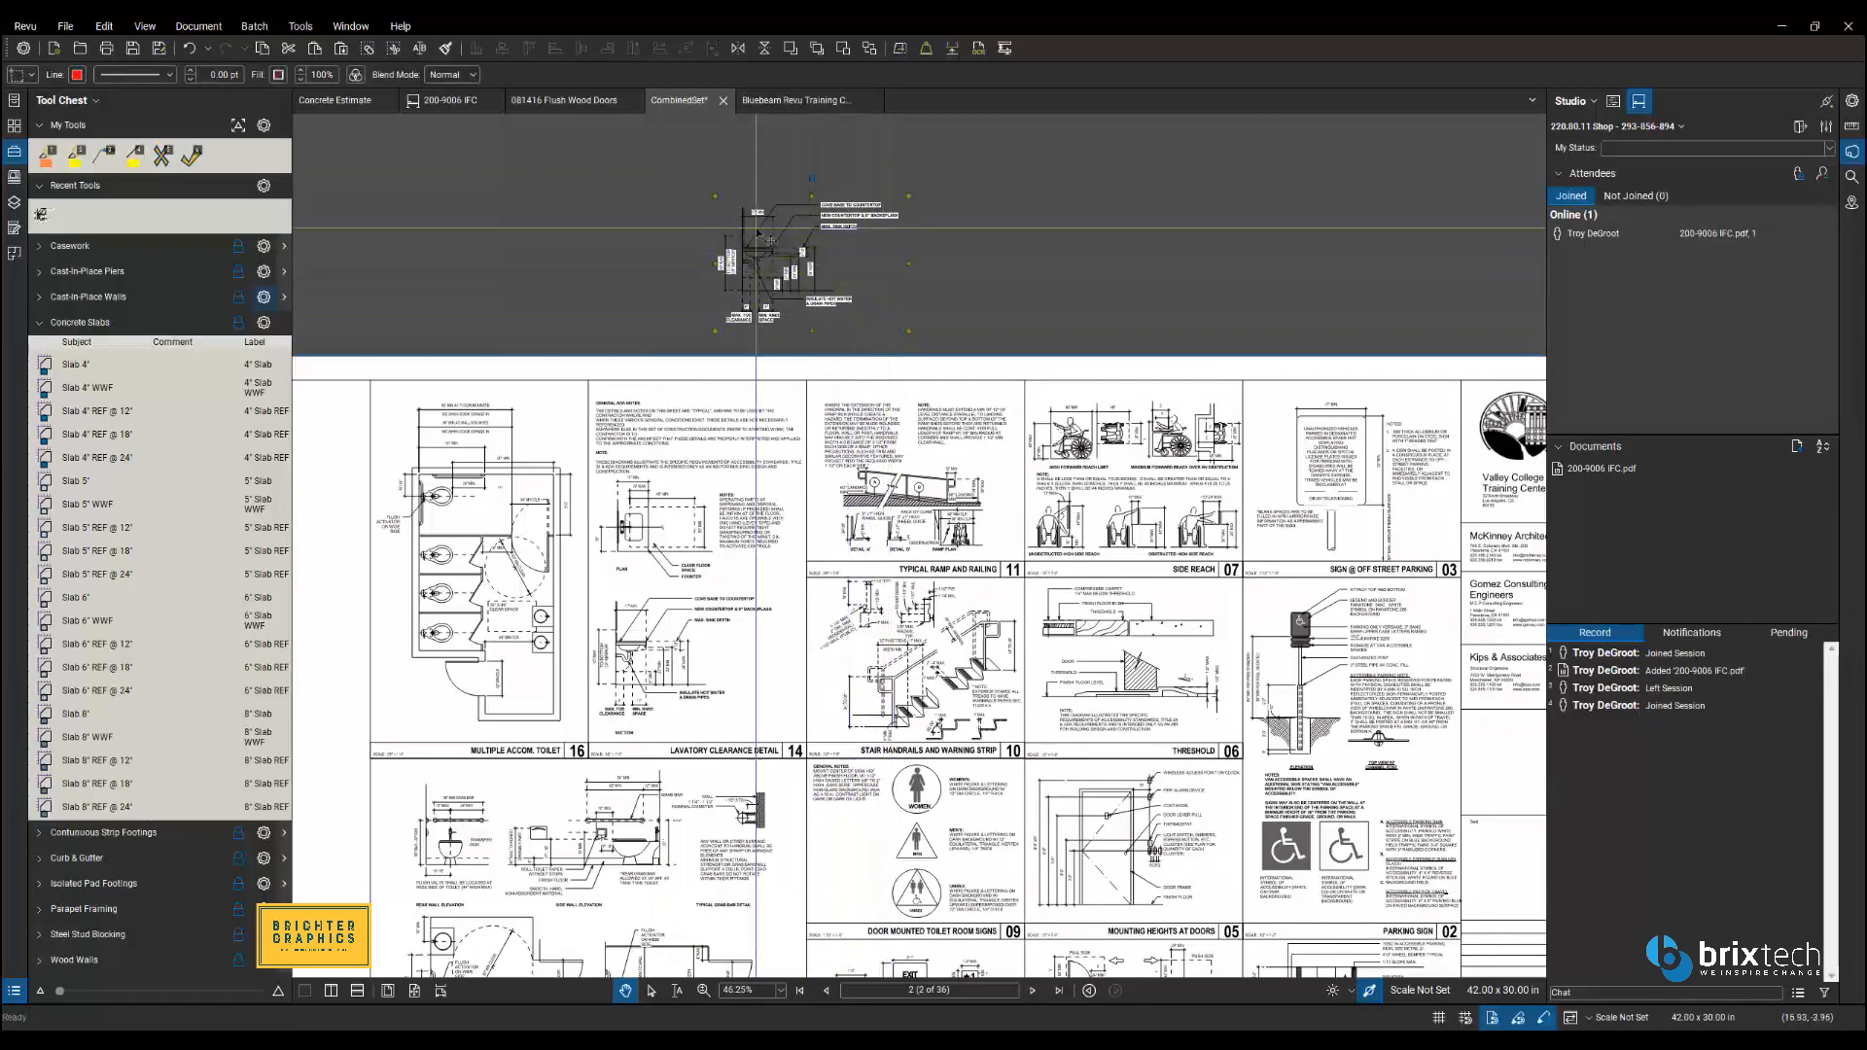
pyautogui.scroll(3, 812, 261)
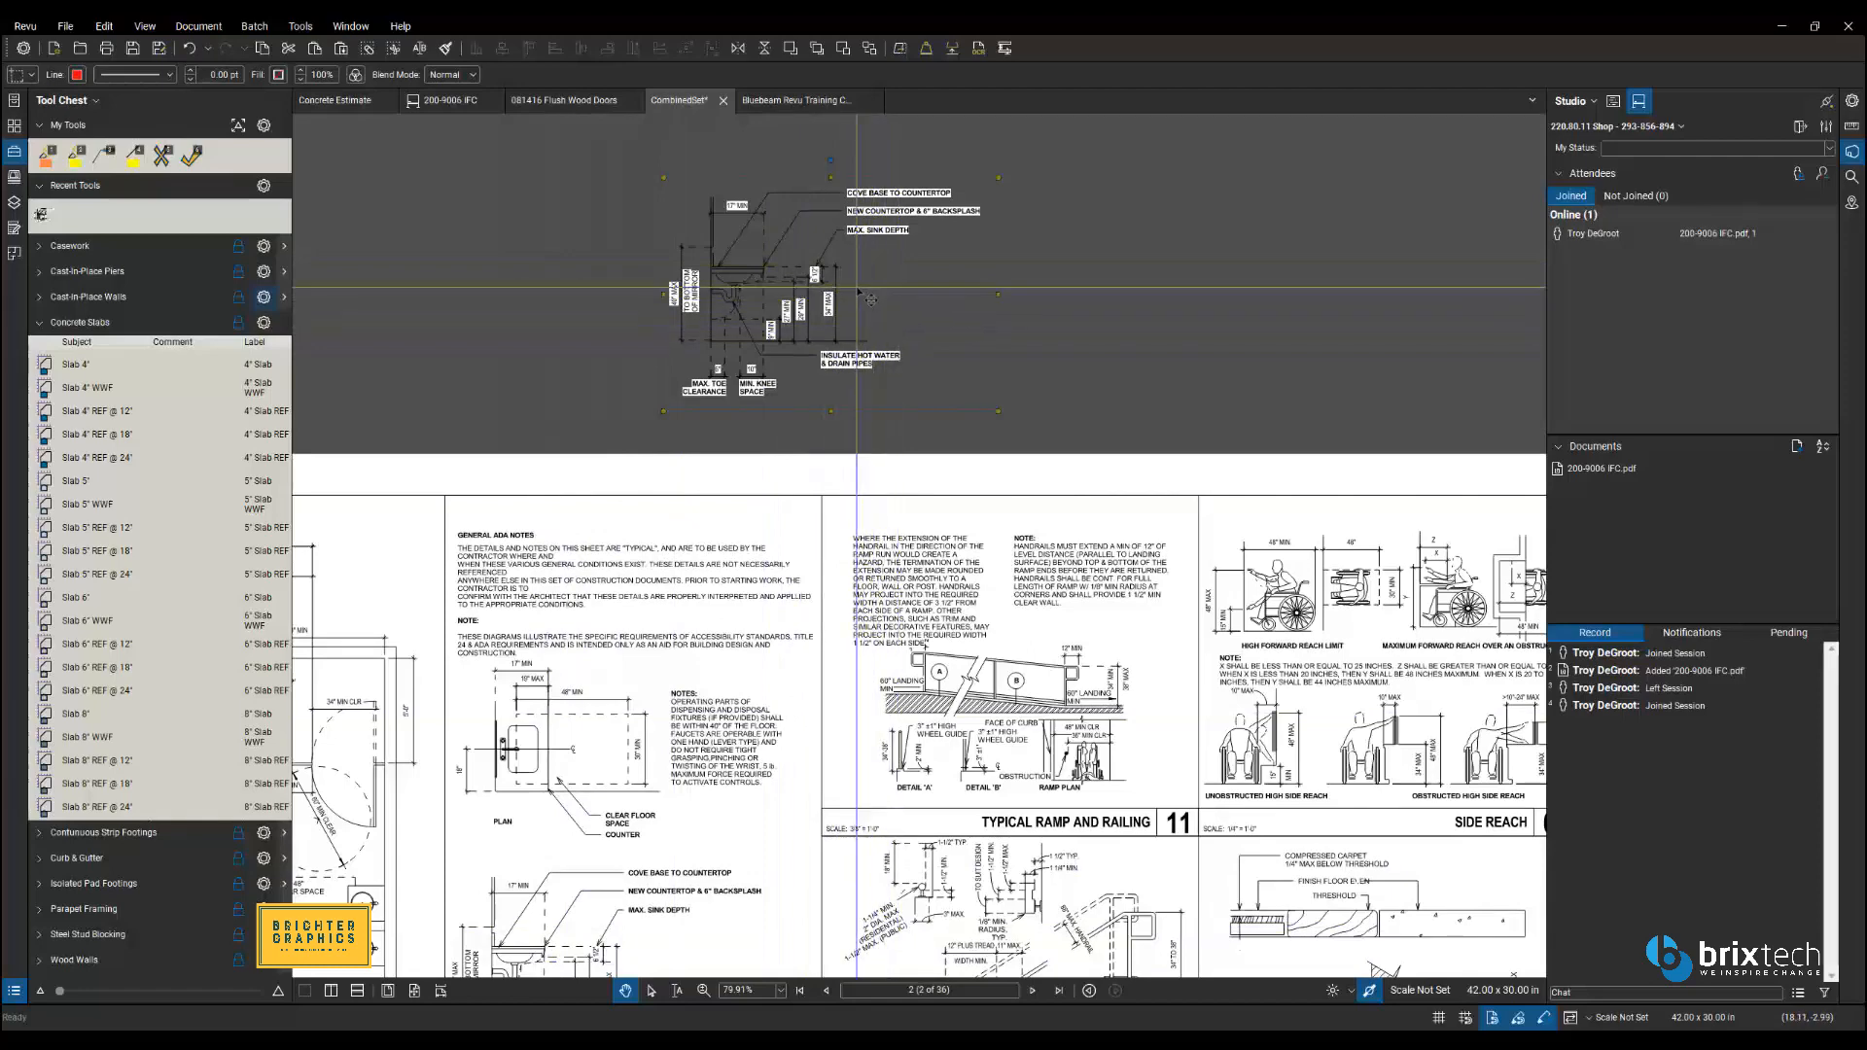
pyautogui.press('Delete')
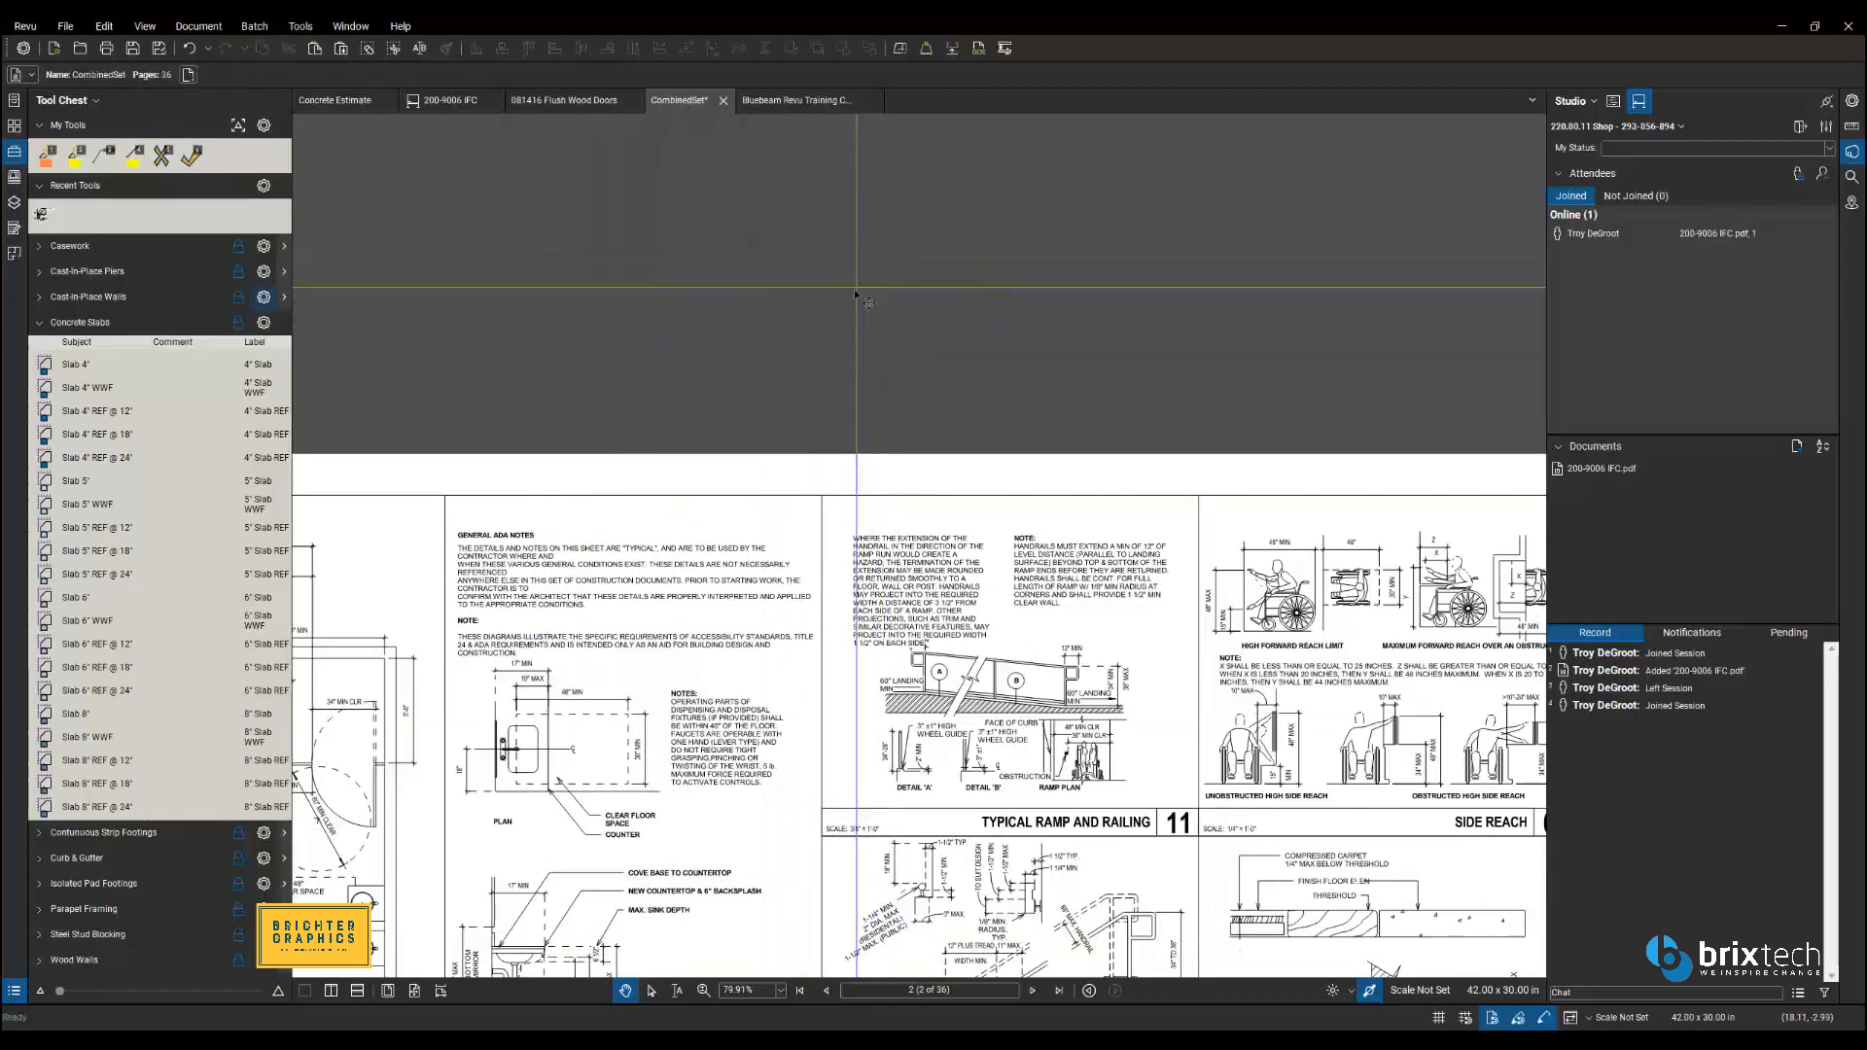
# Use Cut Content to remove the upper carpet and threshold drawing, including its callouts, from the Threshold detail (06)
pyautogui.click(104, 26)
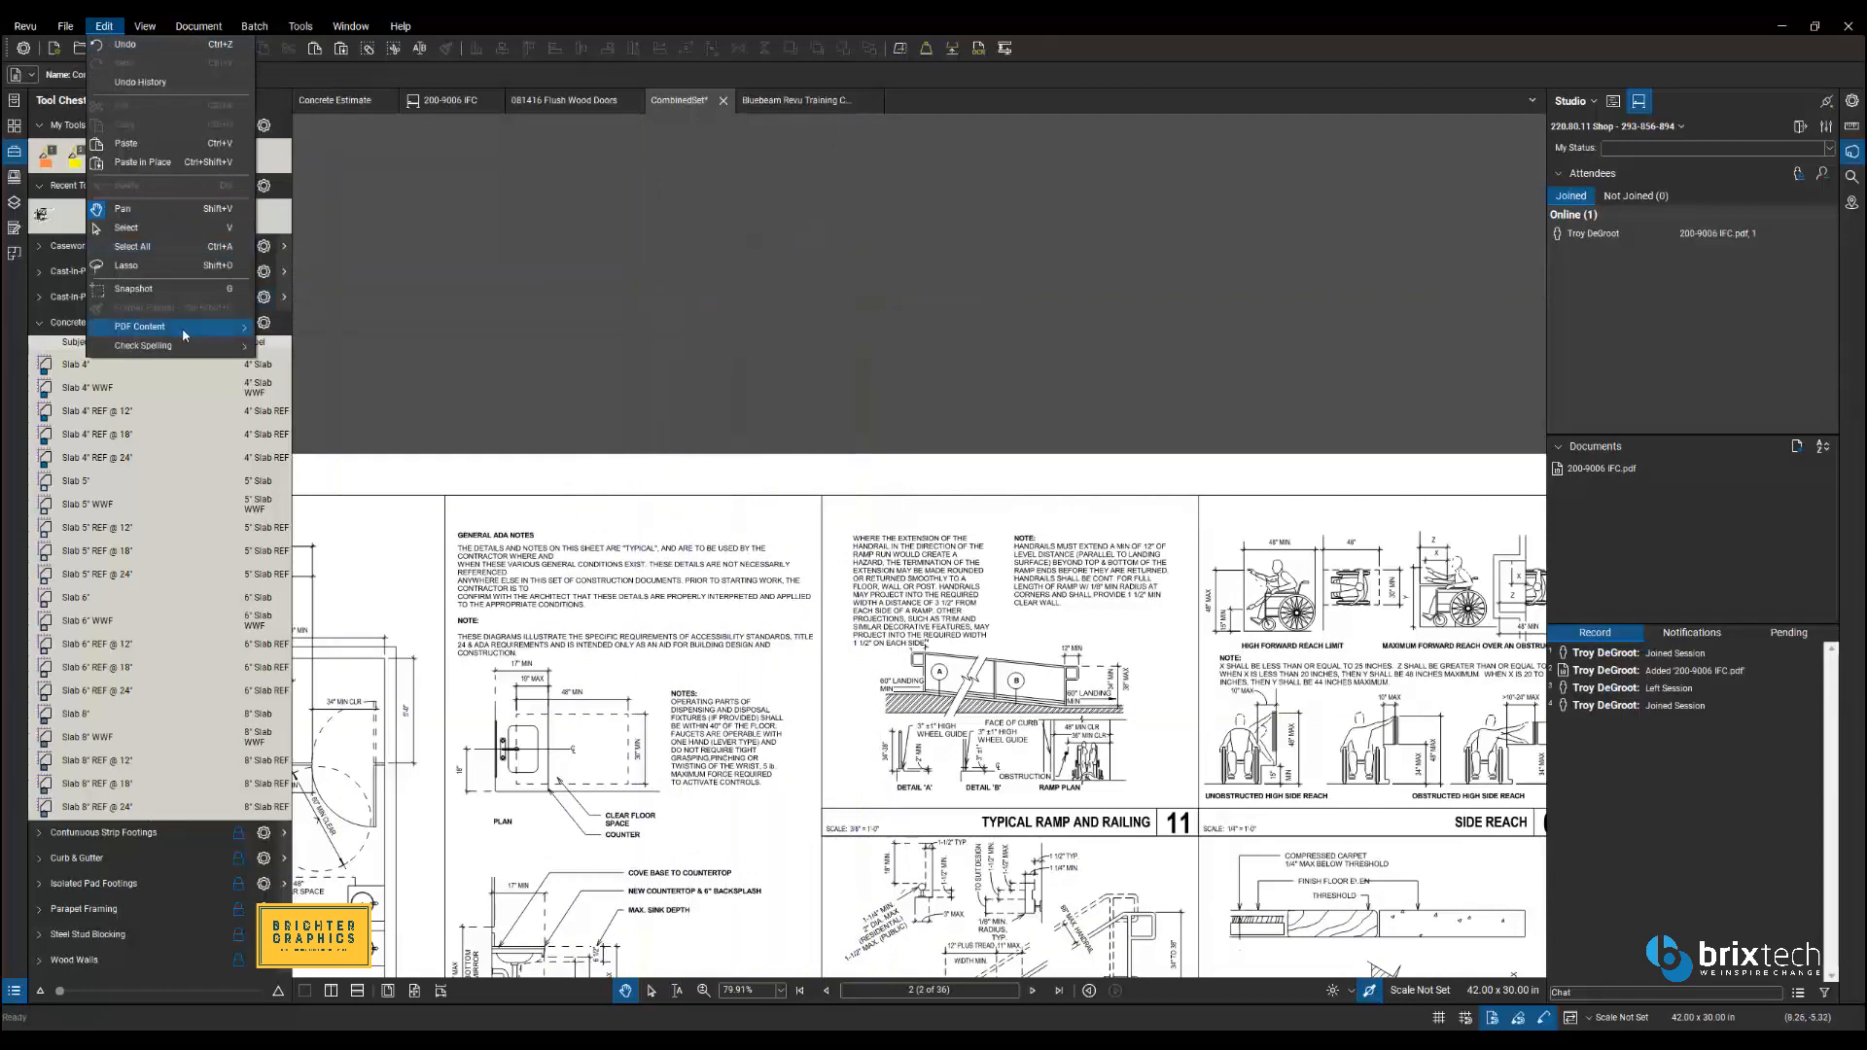
pyautogui.moveTo(184, 335)
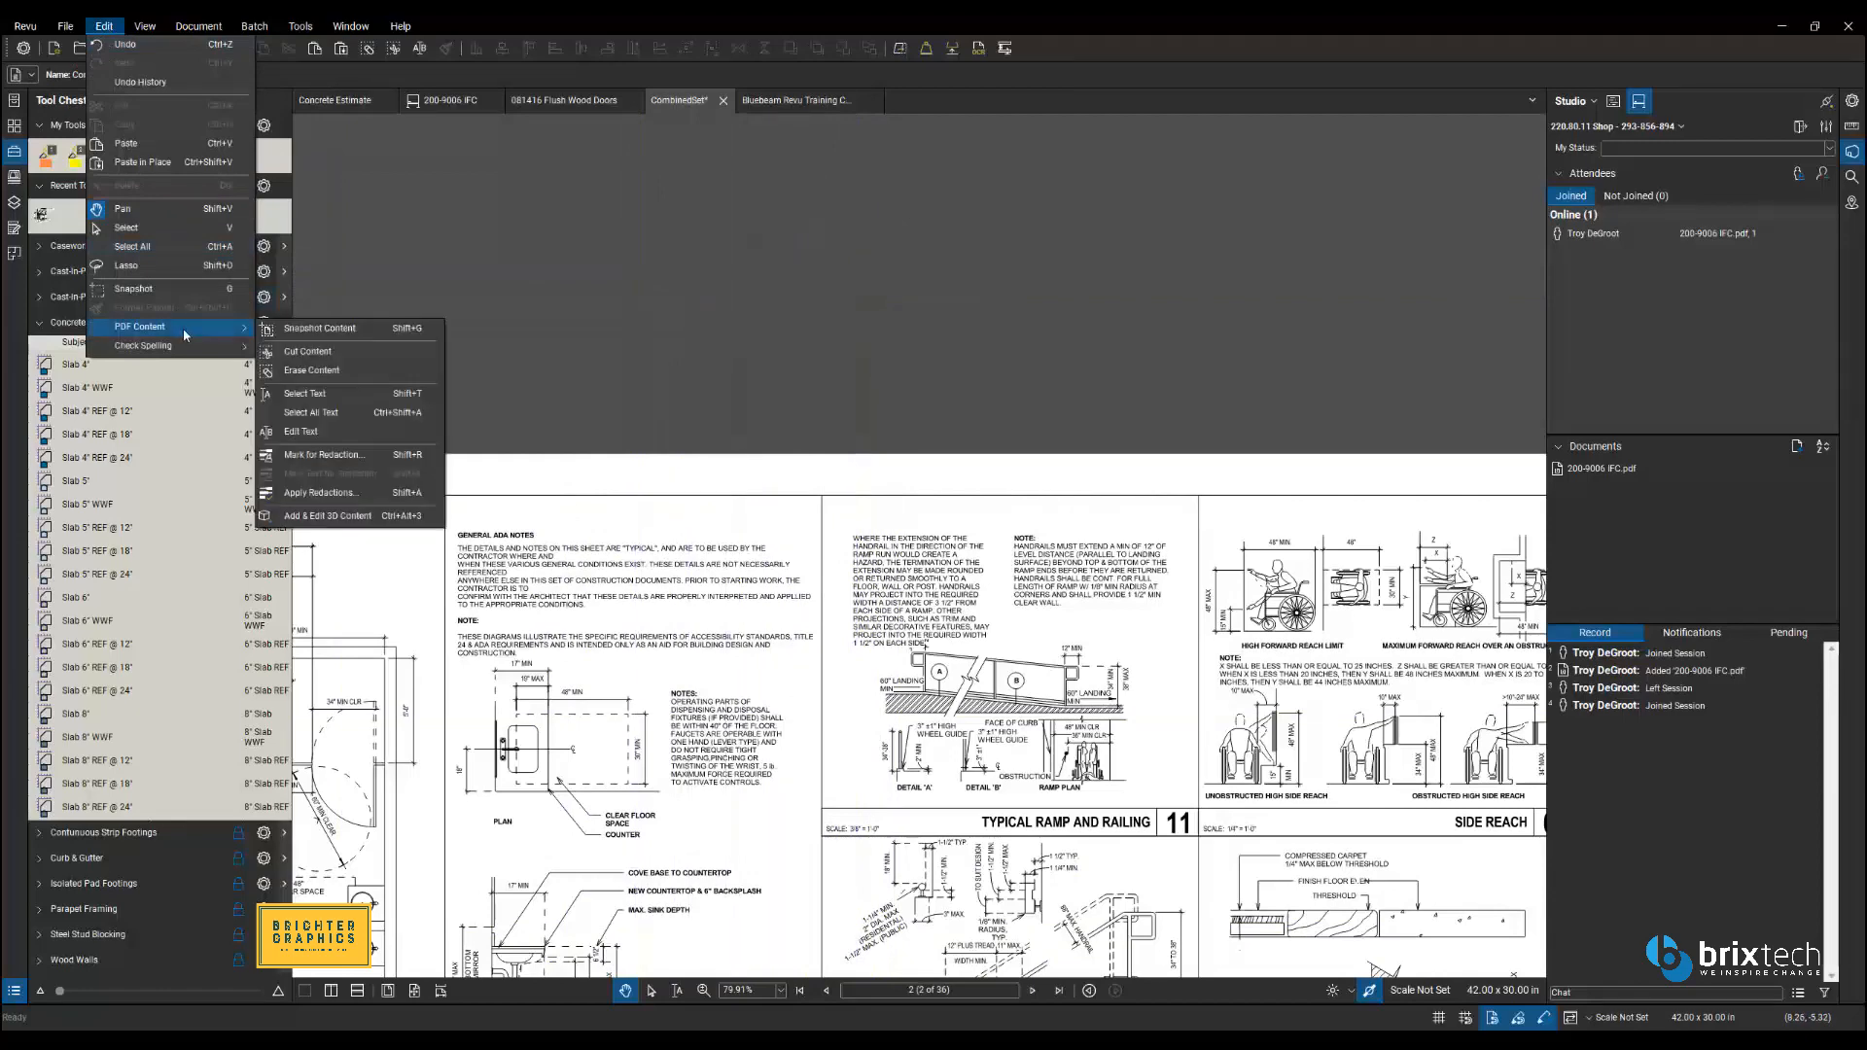
pyautogui.click(311, 352)
pyautogui.scroll(-5, 683, 476)
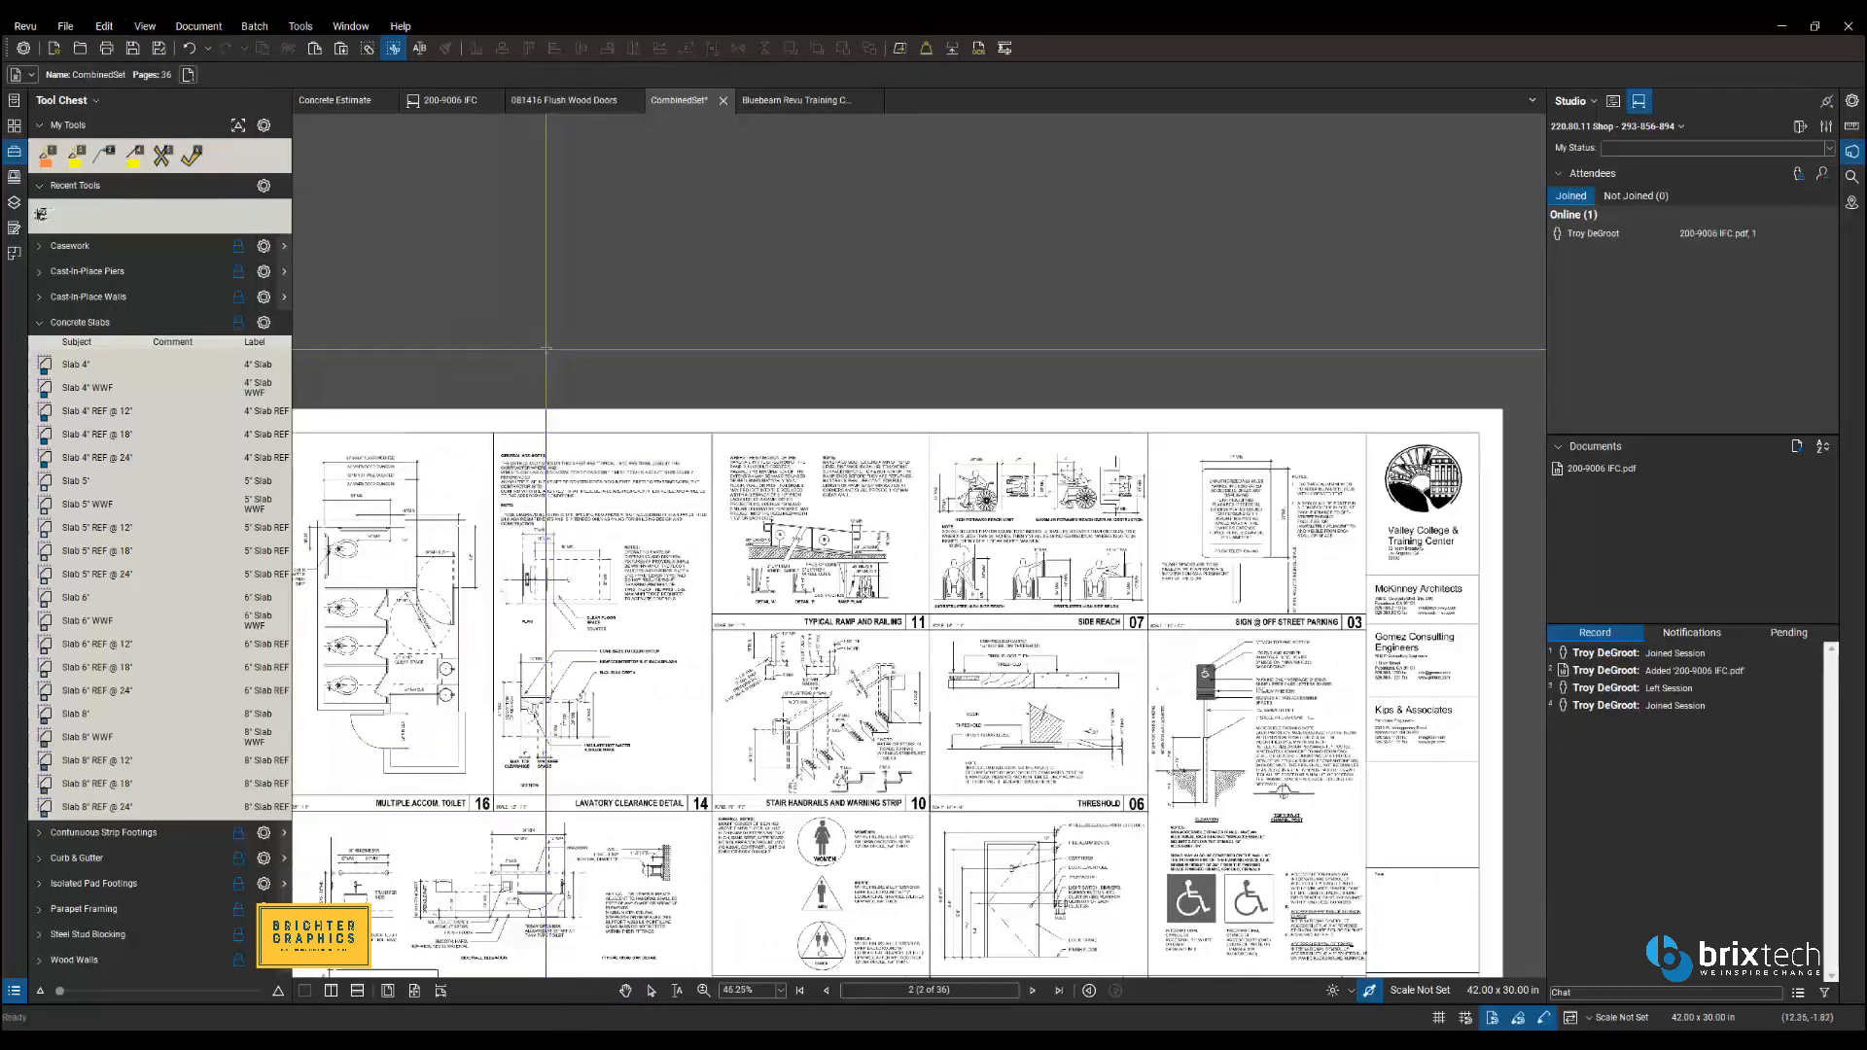
pyautogui.scroll(10, 1120, 693)
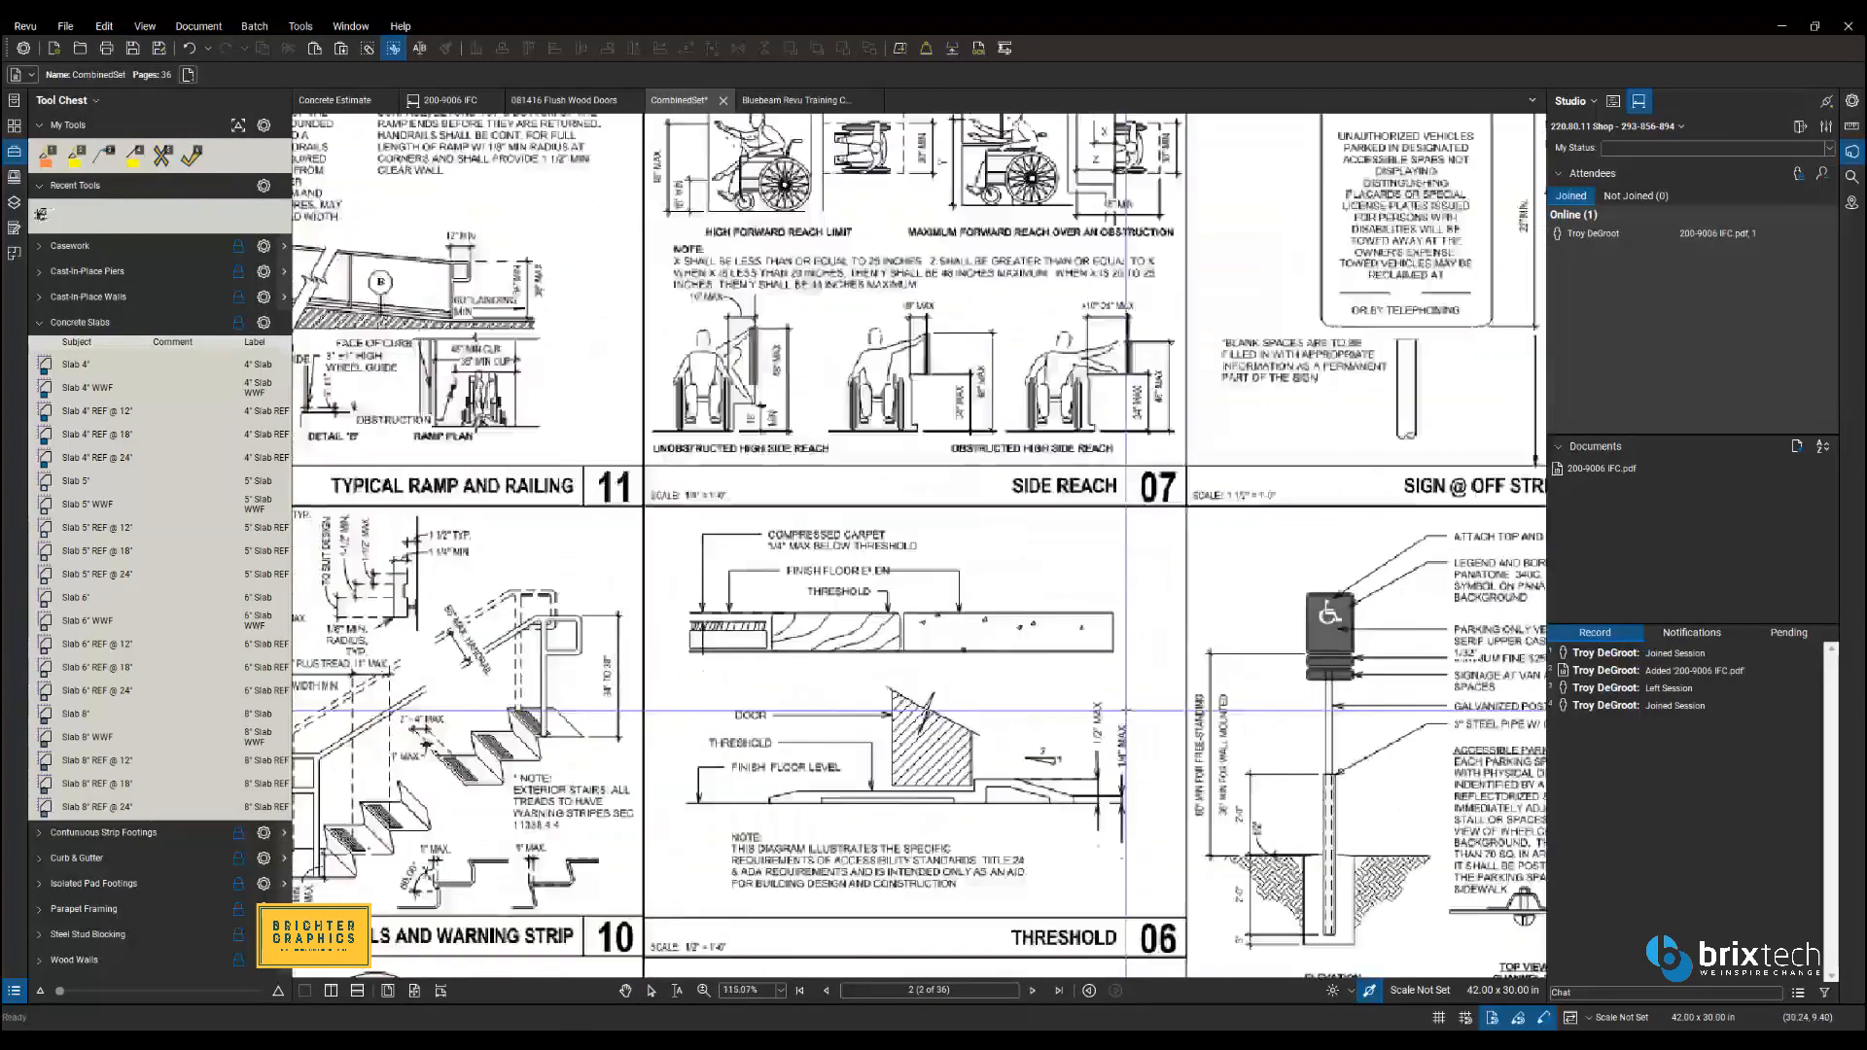
pyautogui.scroll(1, 1121, 693)
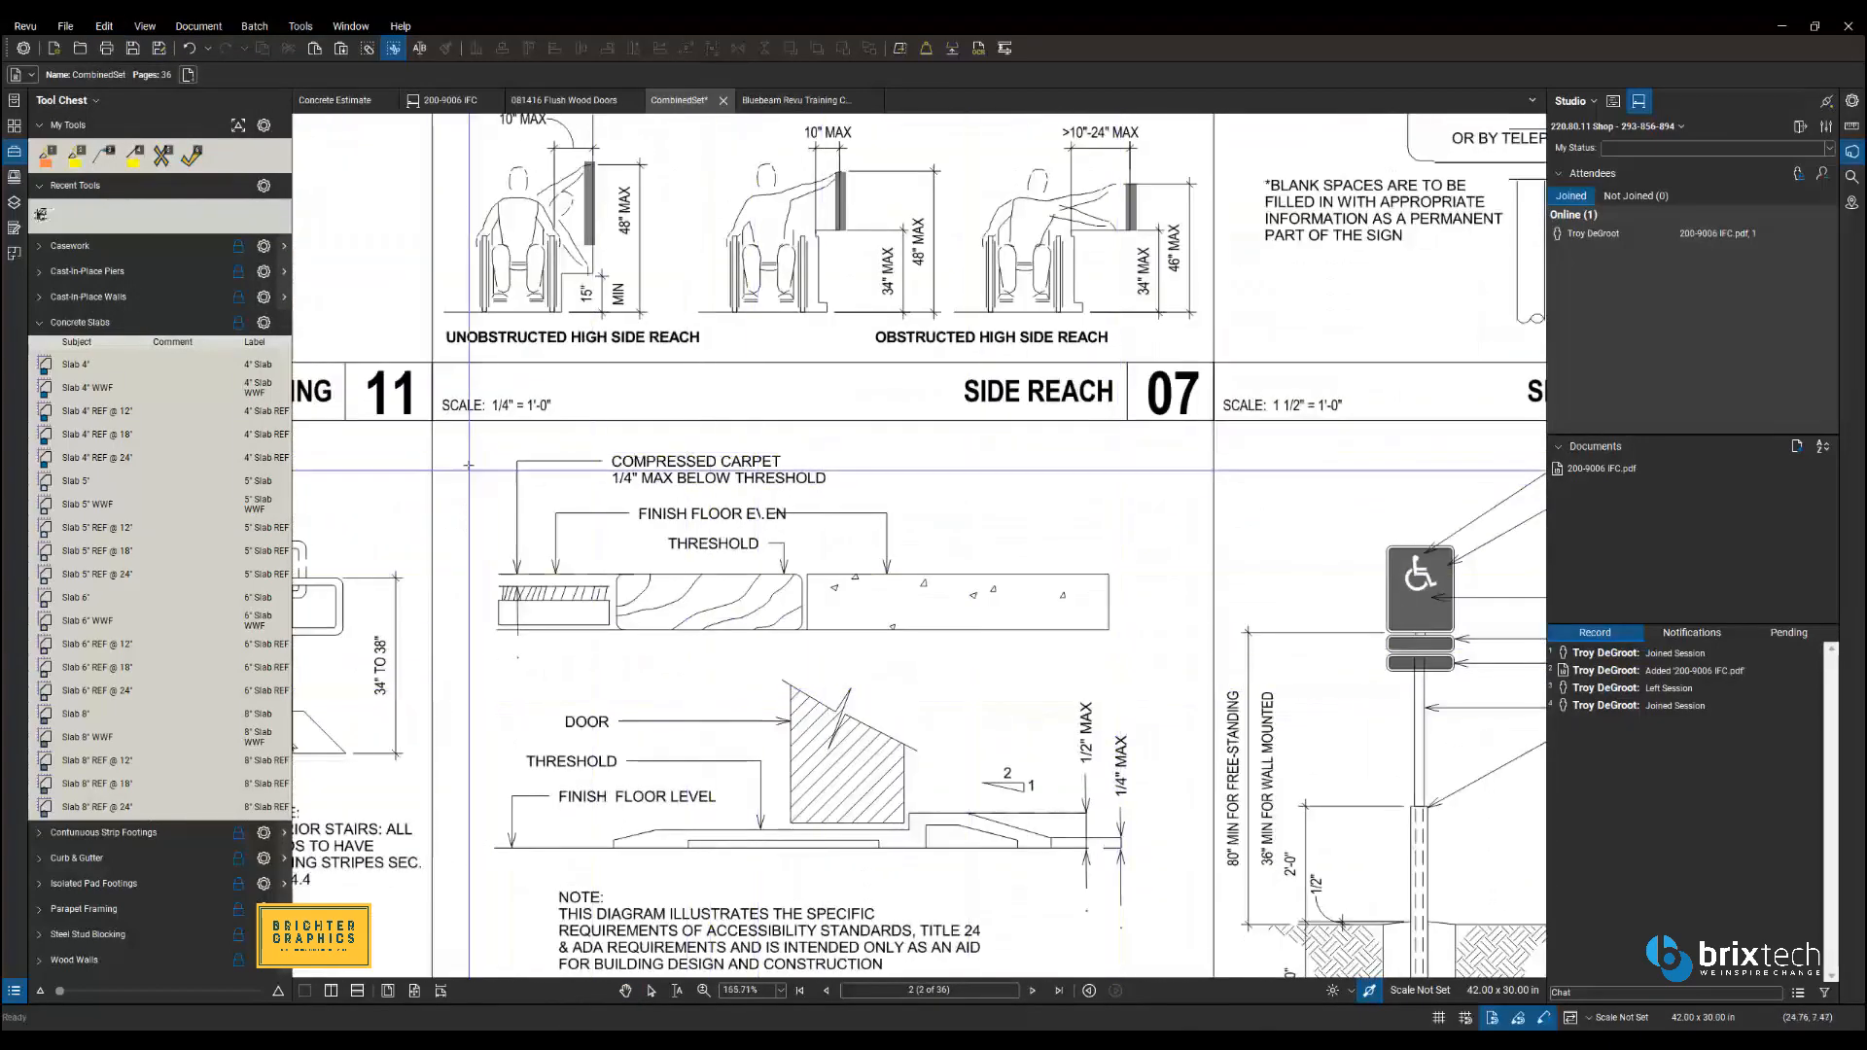
pyautogui.moveTo(470, 443); pyautogui.dragTo(1136, 646)
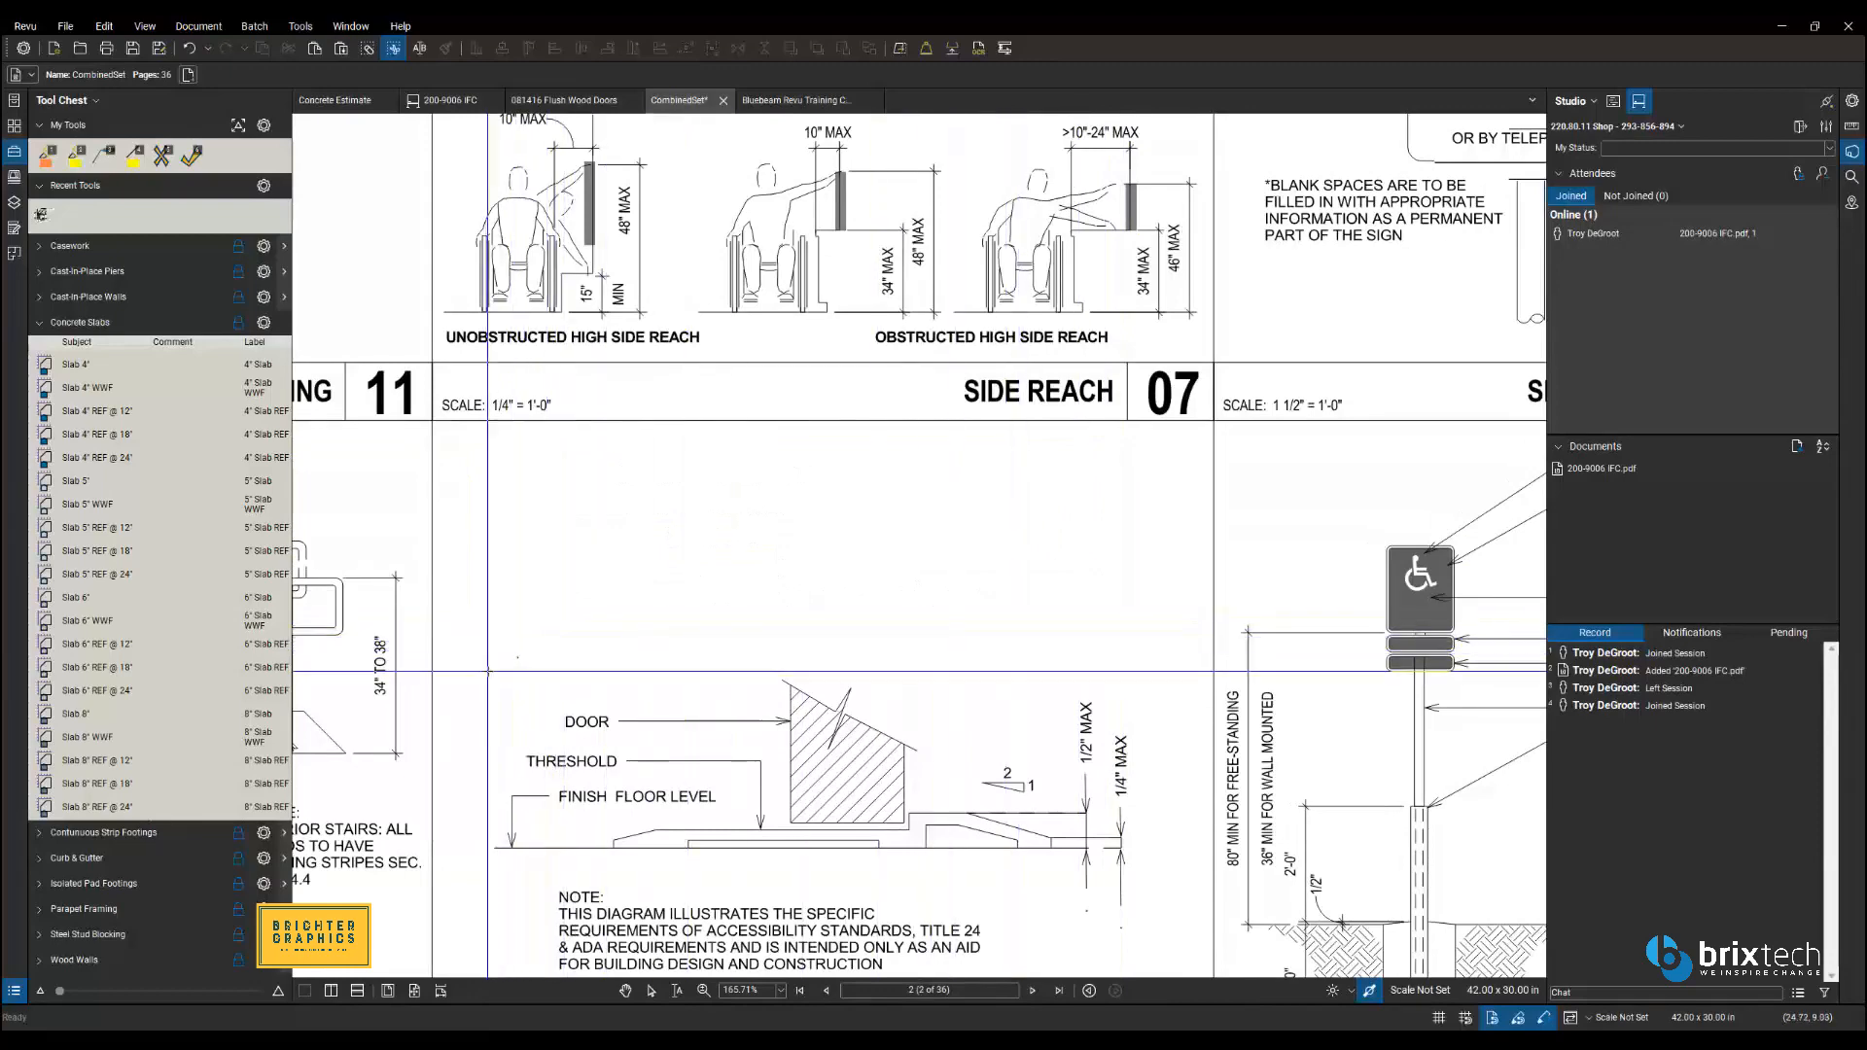
# Paste the cut carpet and threshold drawing back into the emptied space above the door drawing and flatten it into the page
pyautogui.rightClick(487, 670)
pyautogui.click(528, 681)
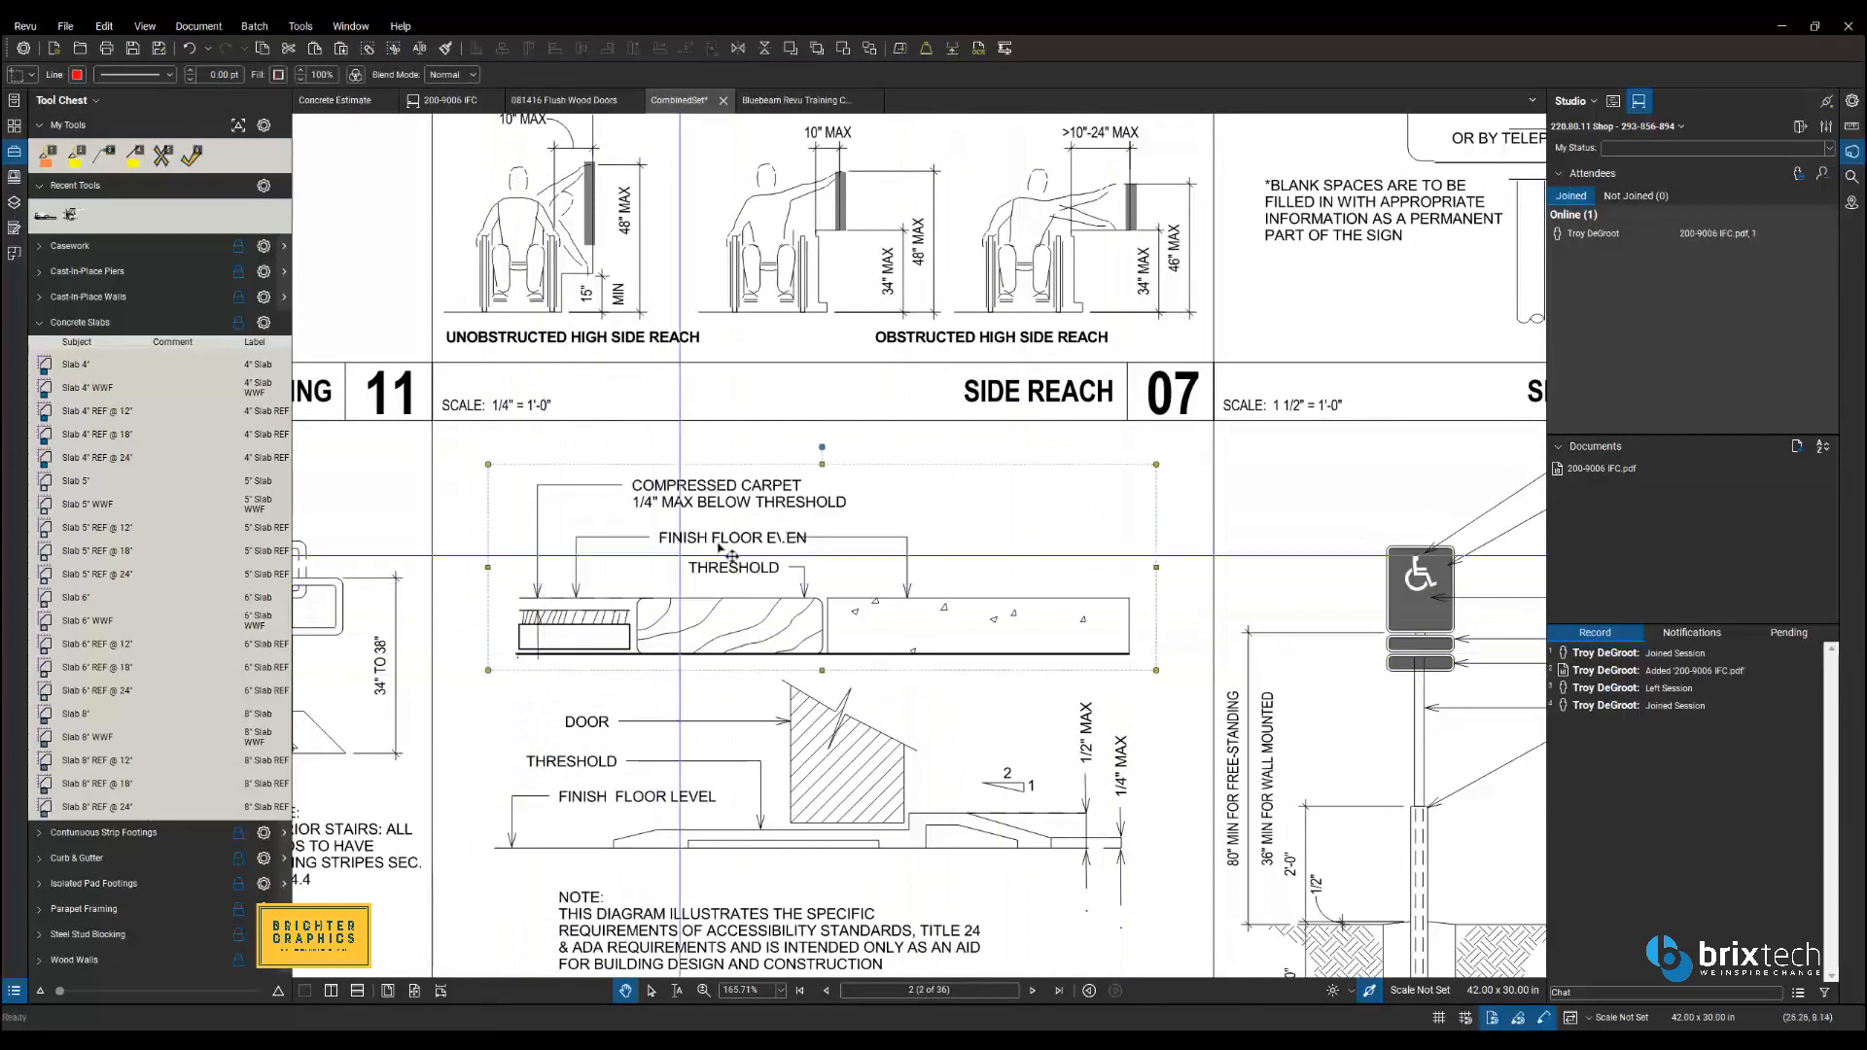
pyautogui.moveTo(774, 553); pyautogui.dragTo(771, 562)
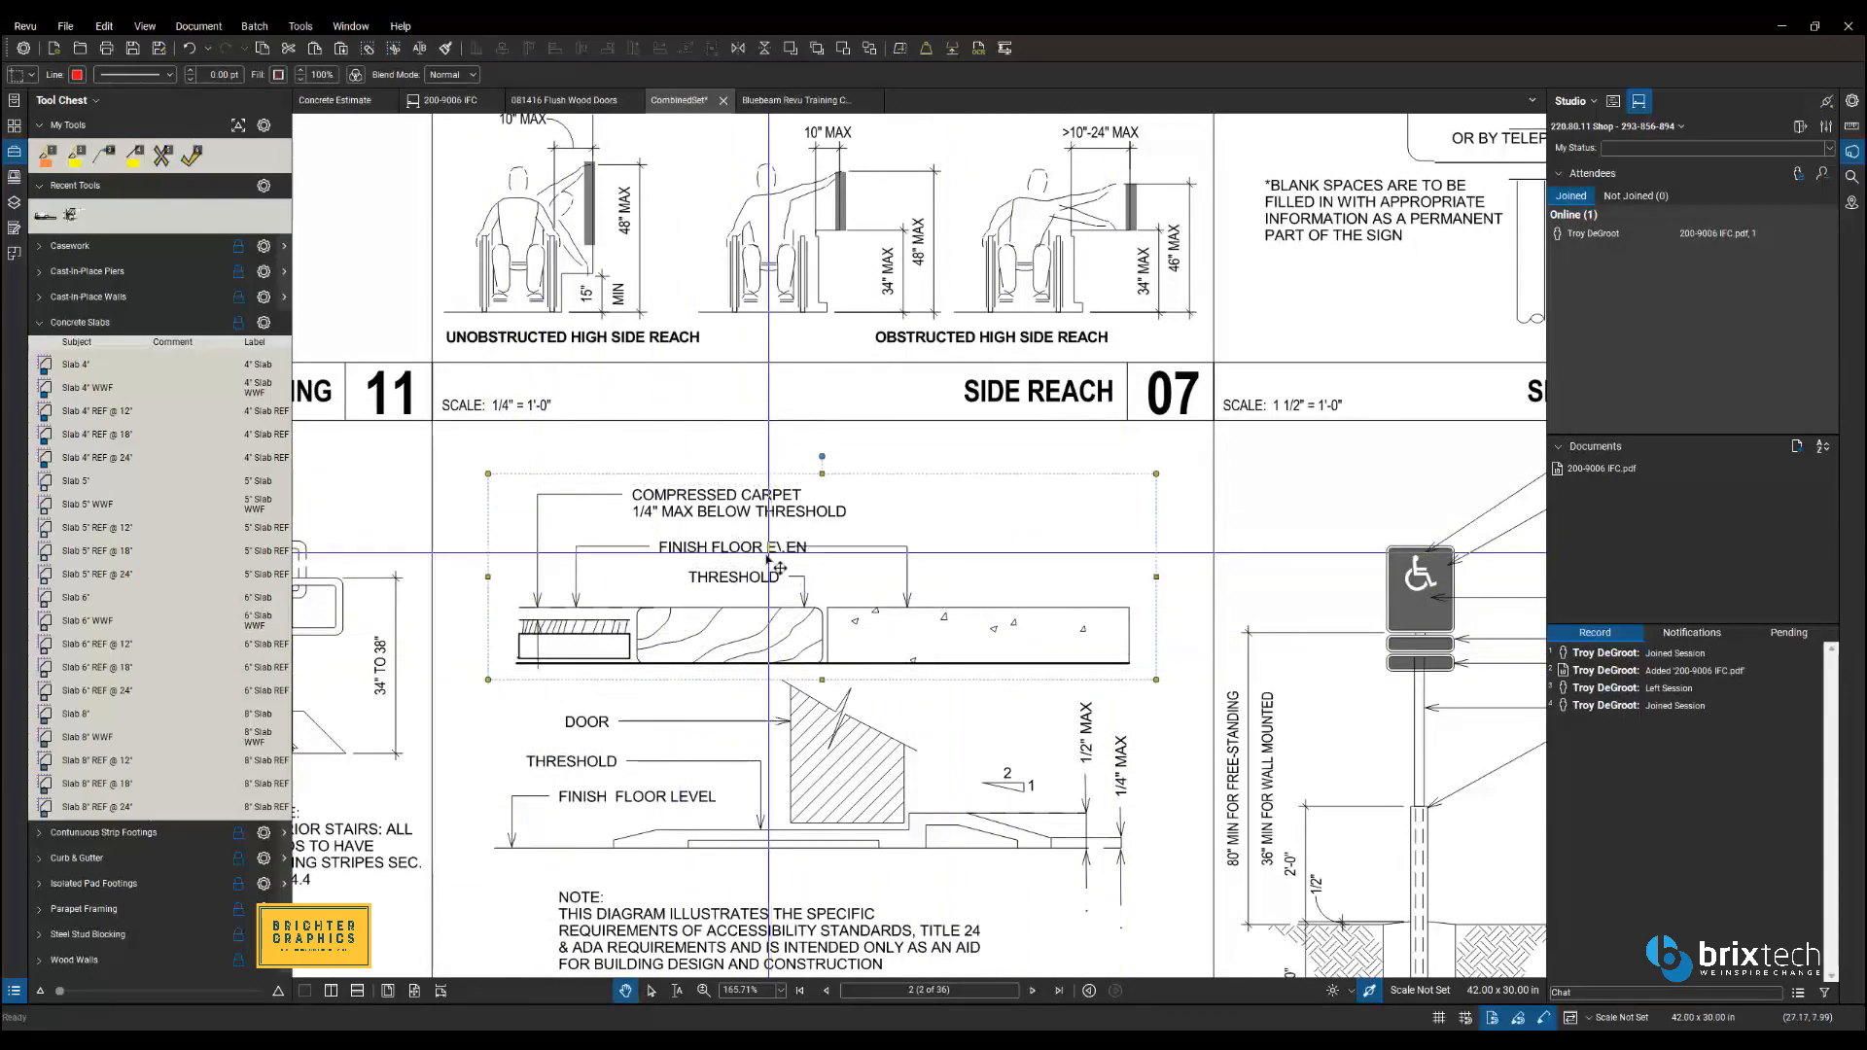
pyautogui.rightClick(755, 555)
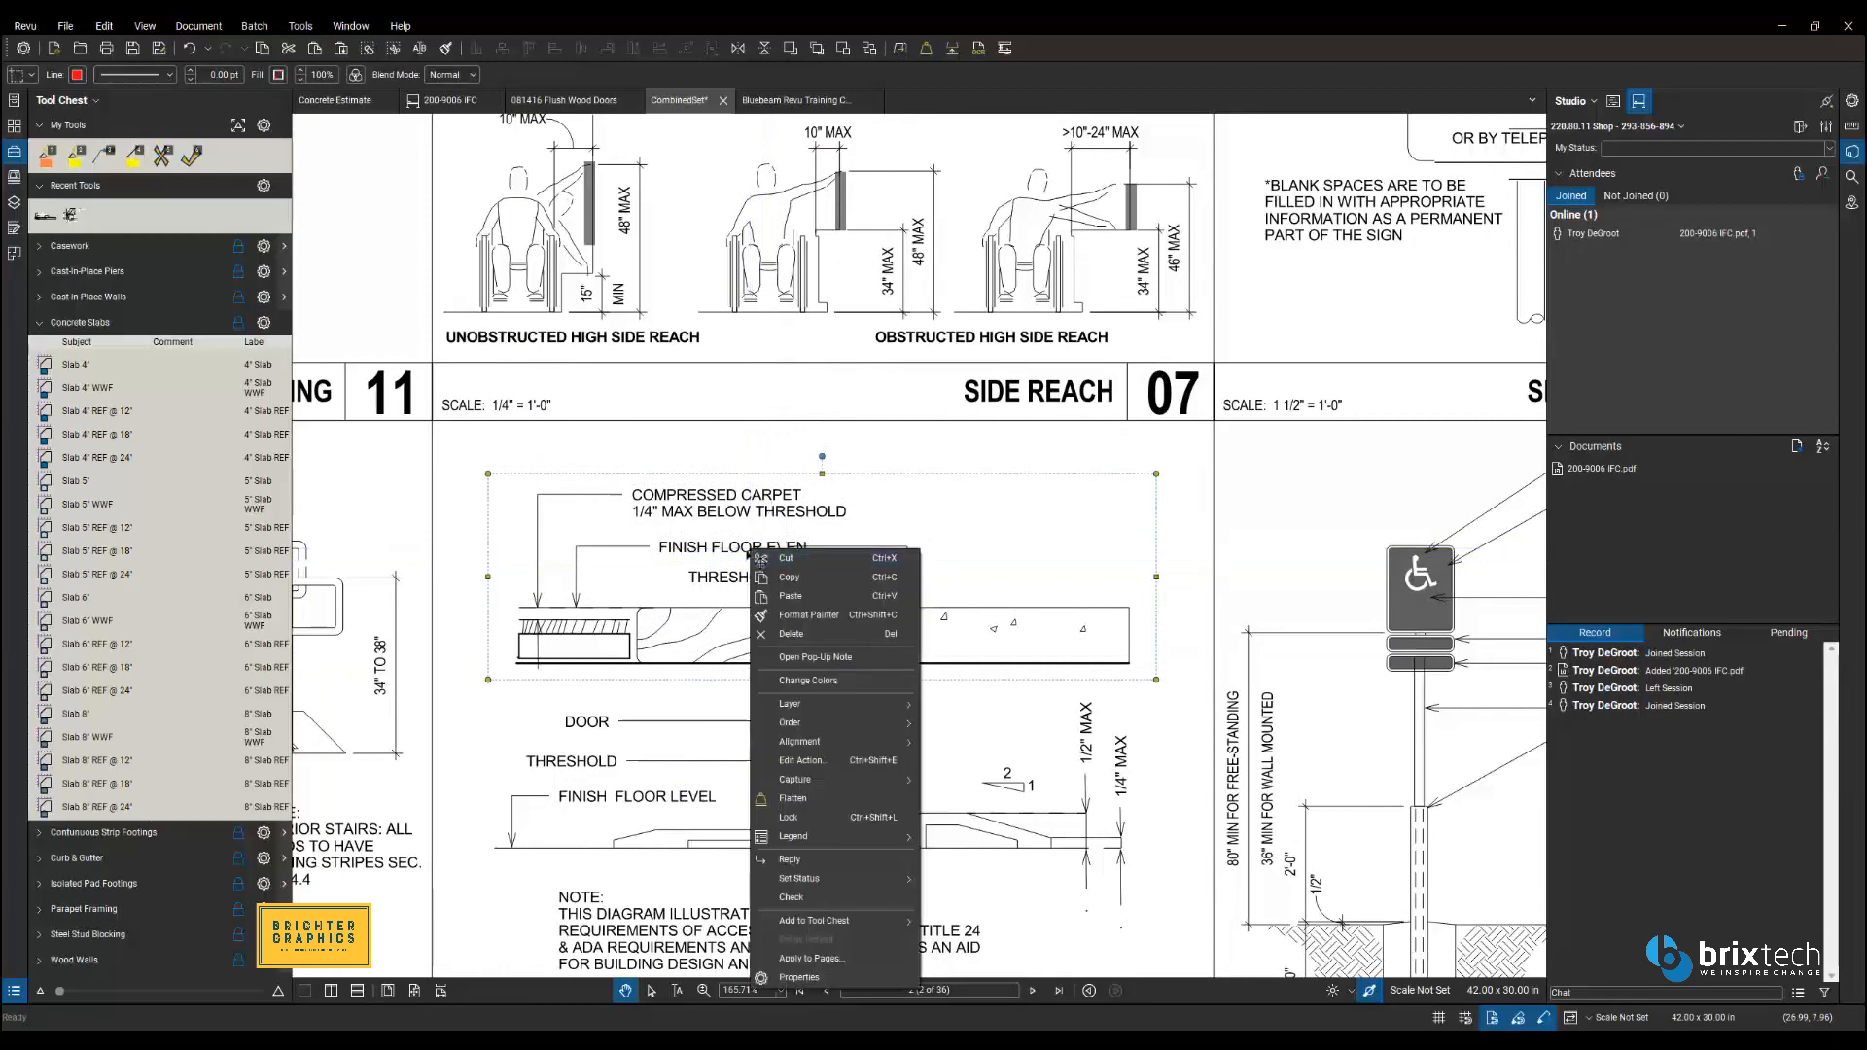
pyautogui.click(793, 799)
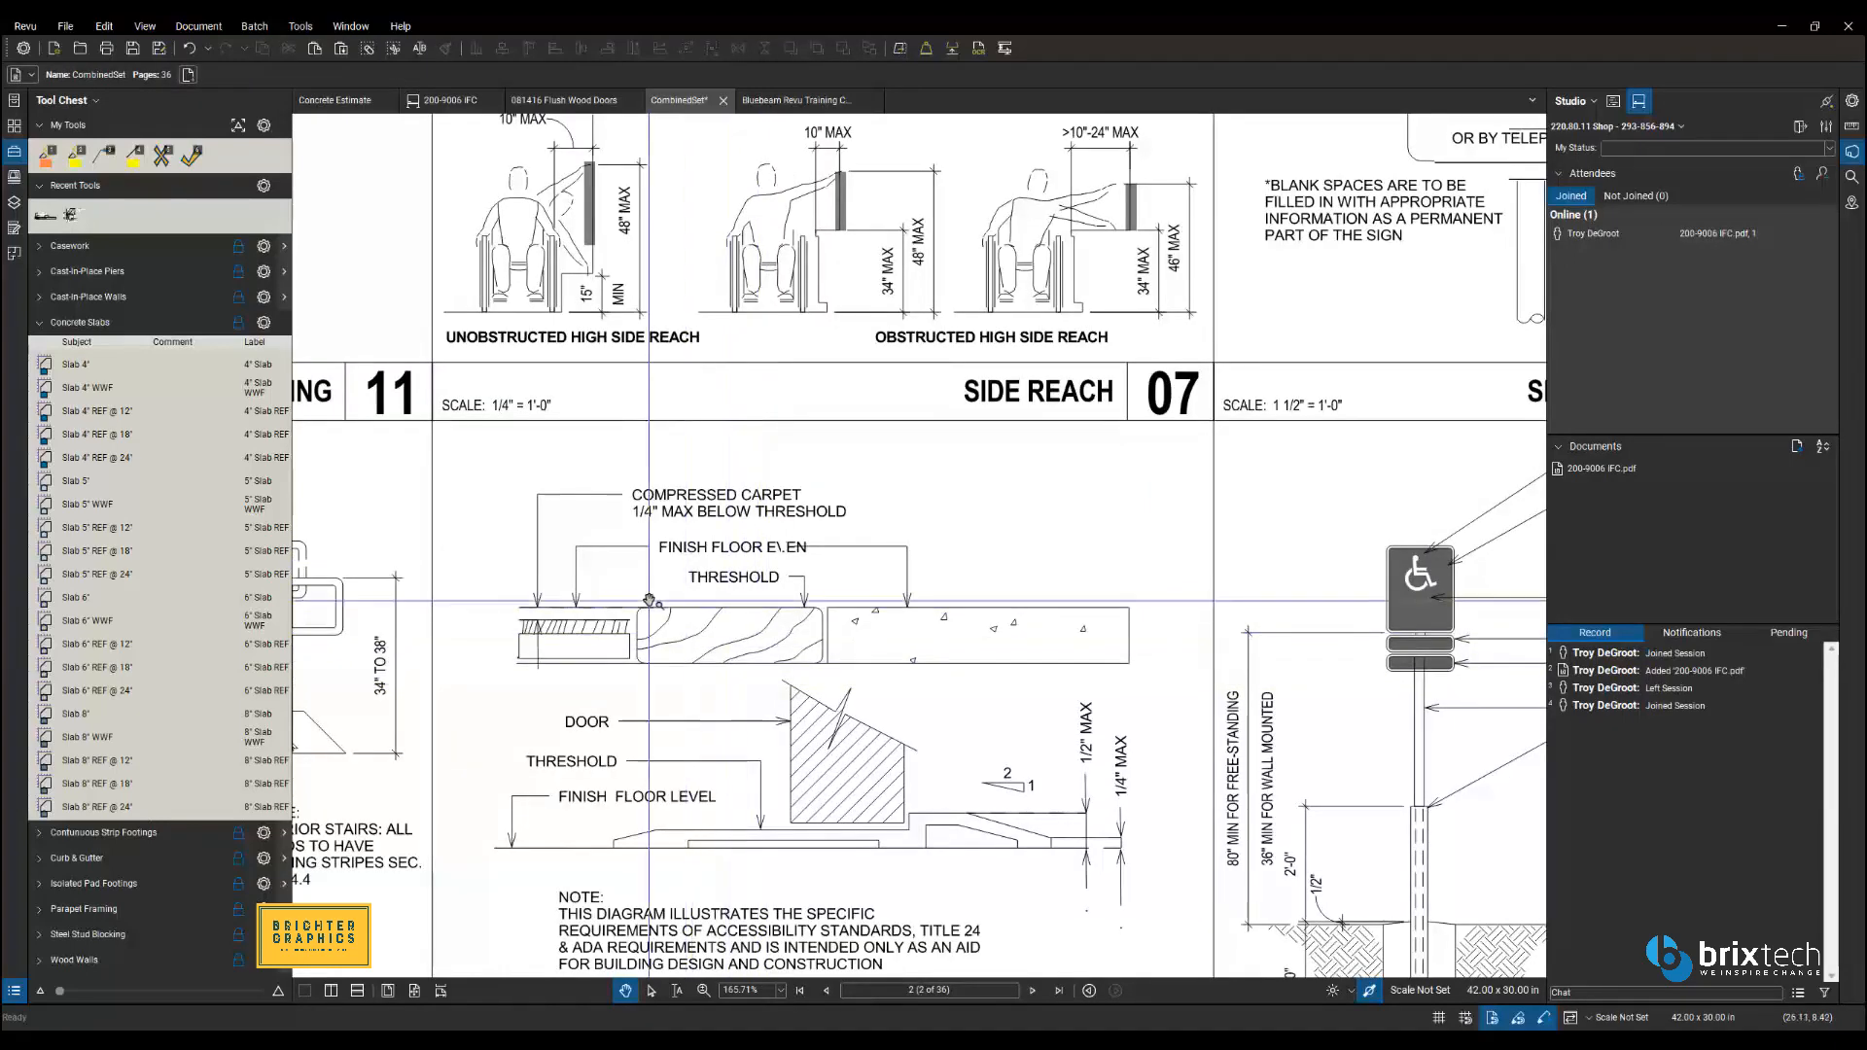
pyautogui.moveTo(646, 602); pyautogui.dragTo(634, 604)
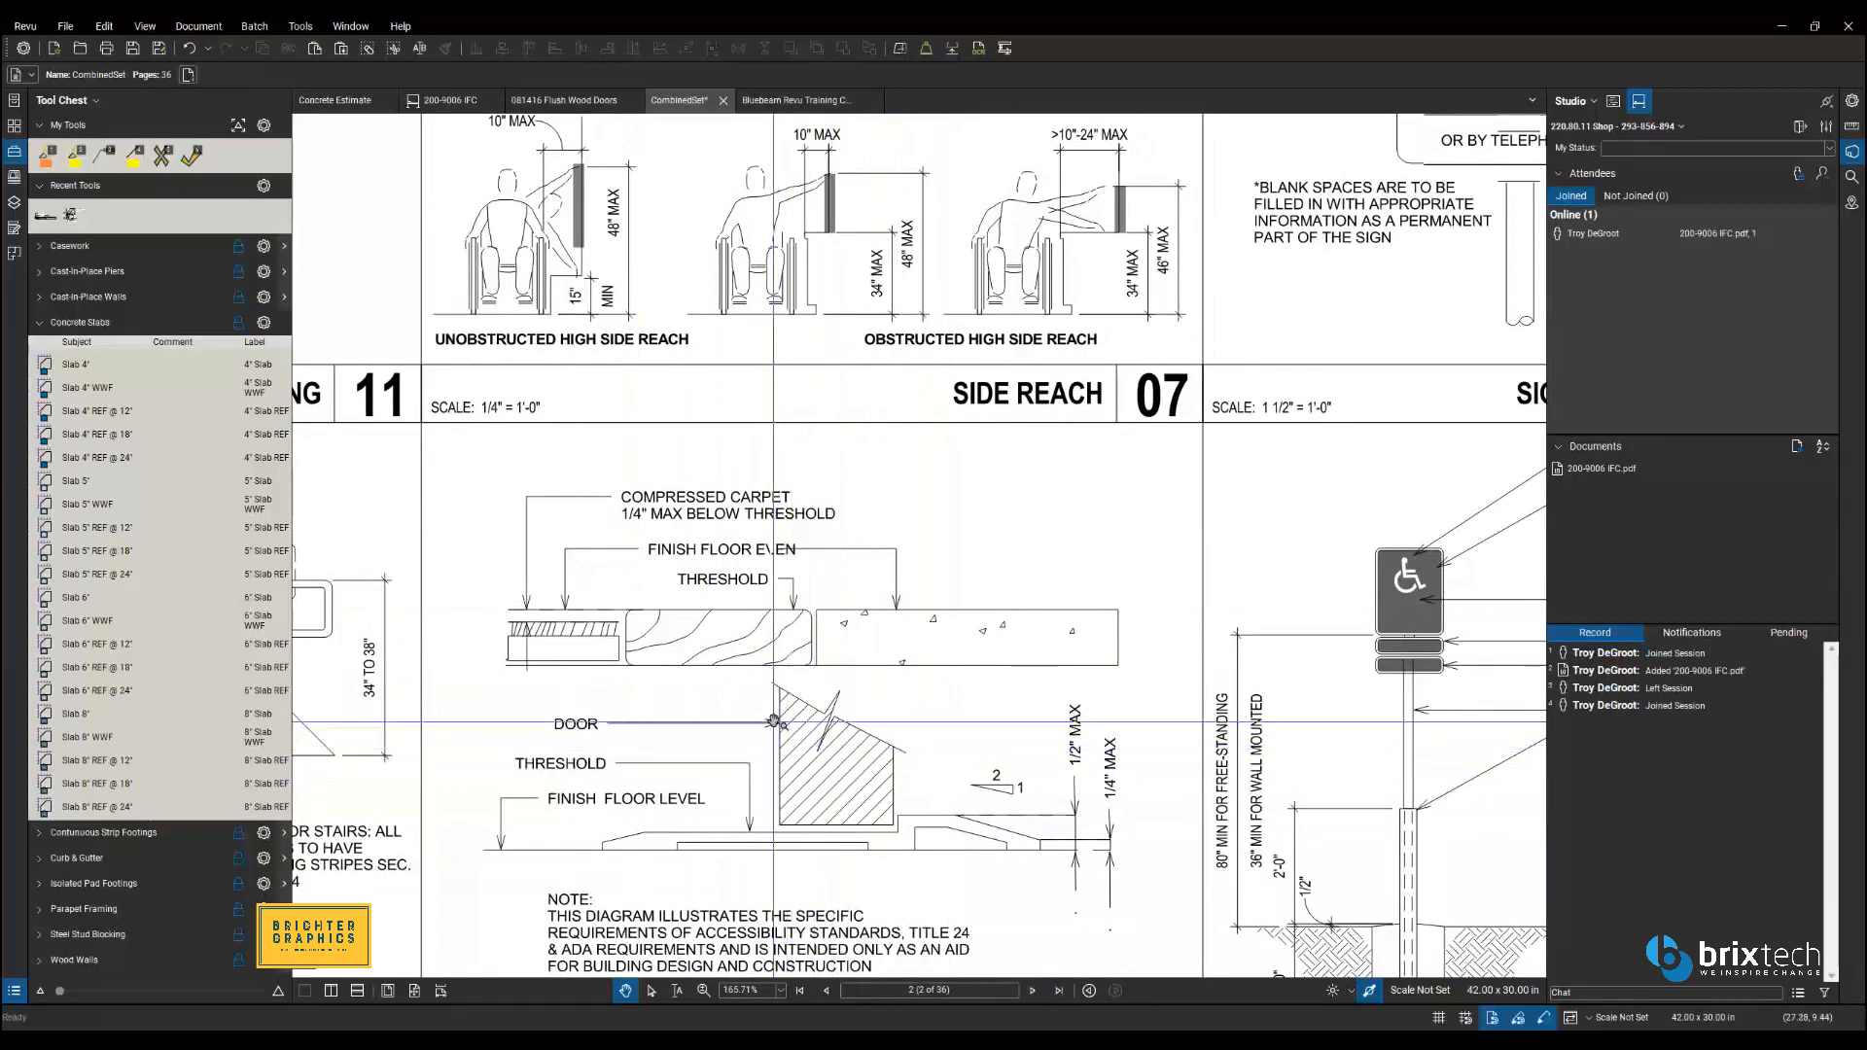
# Use Erase Content on the upper carpet and threshold drawing in the Threshold detail, and undo the erasure
pyautogui.click(104, 26)
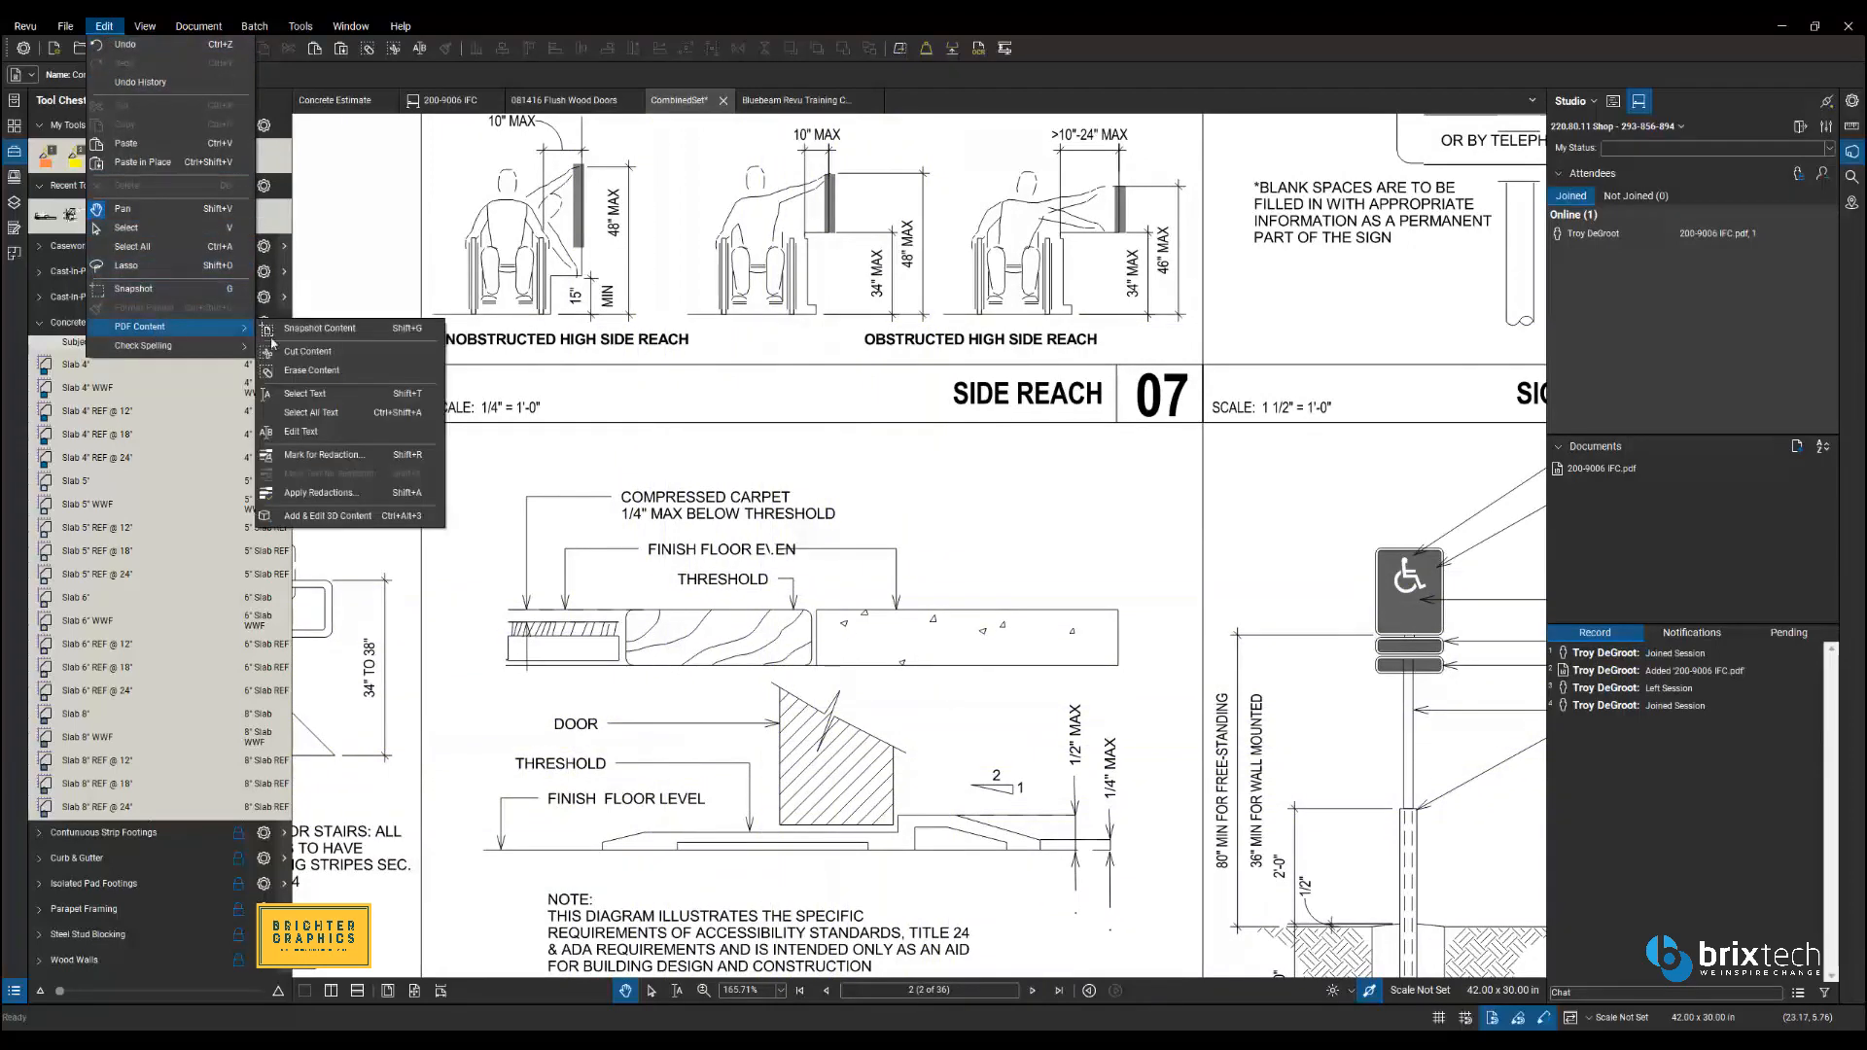
pyautogui.click(322, 371)
pyautogui.moveTo(454, 459)
pyautogui.mouseDown()
pyautogui.moveTo(778, 623)
pyautogui.moveTo(1133, 677)
pyautogui.mouseUp()
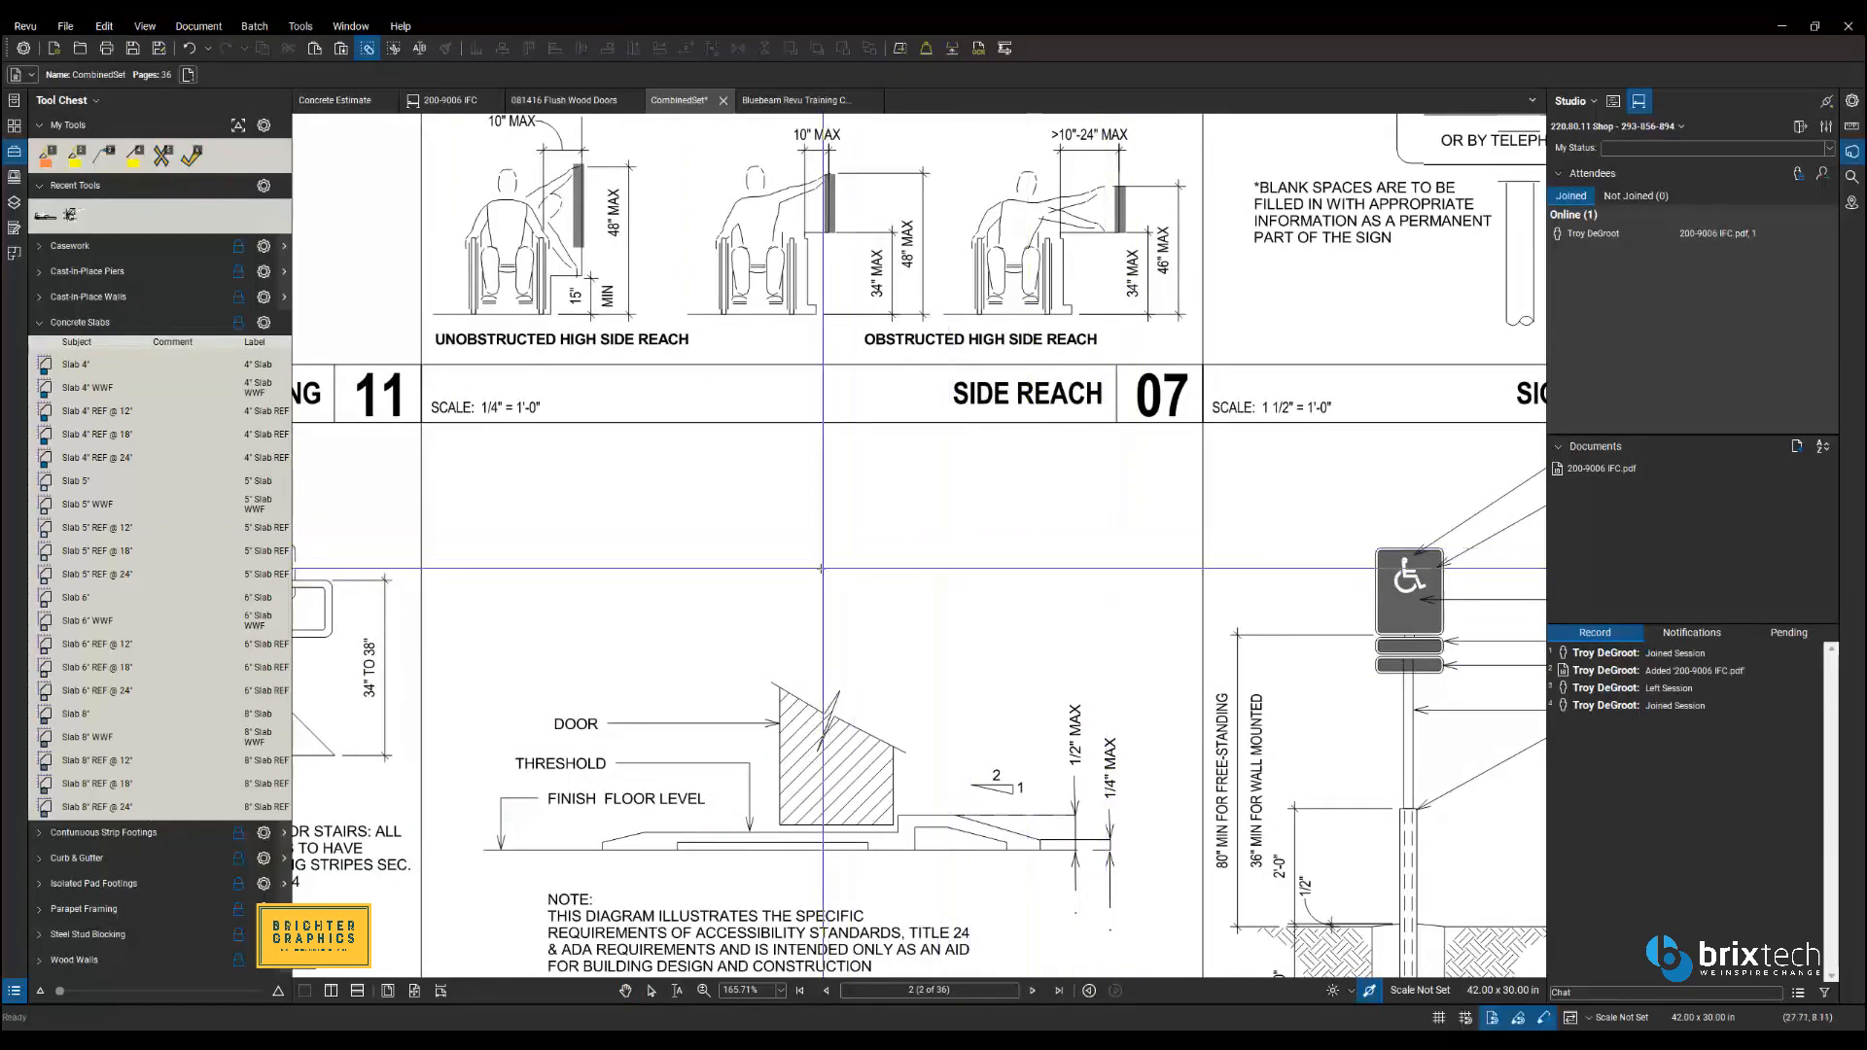
pyautogui.click(191, 50)
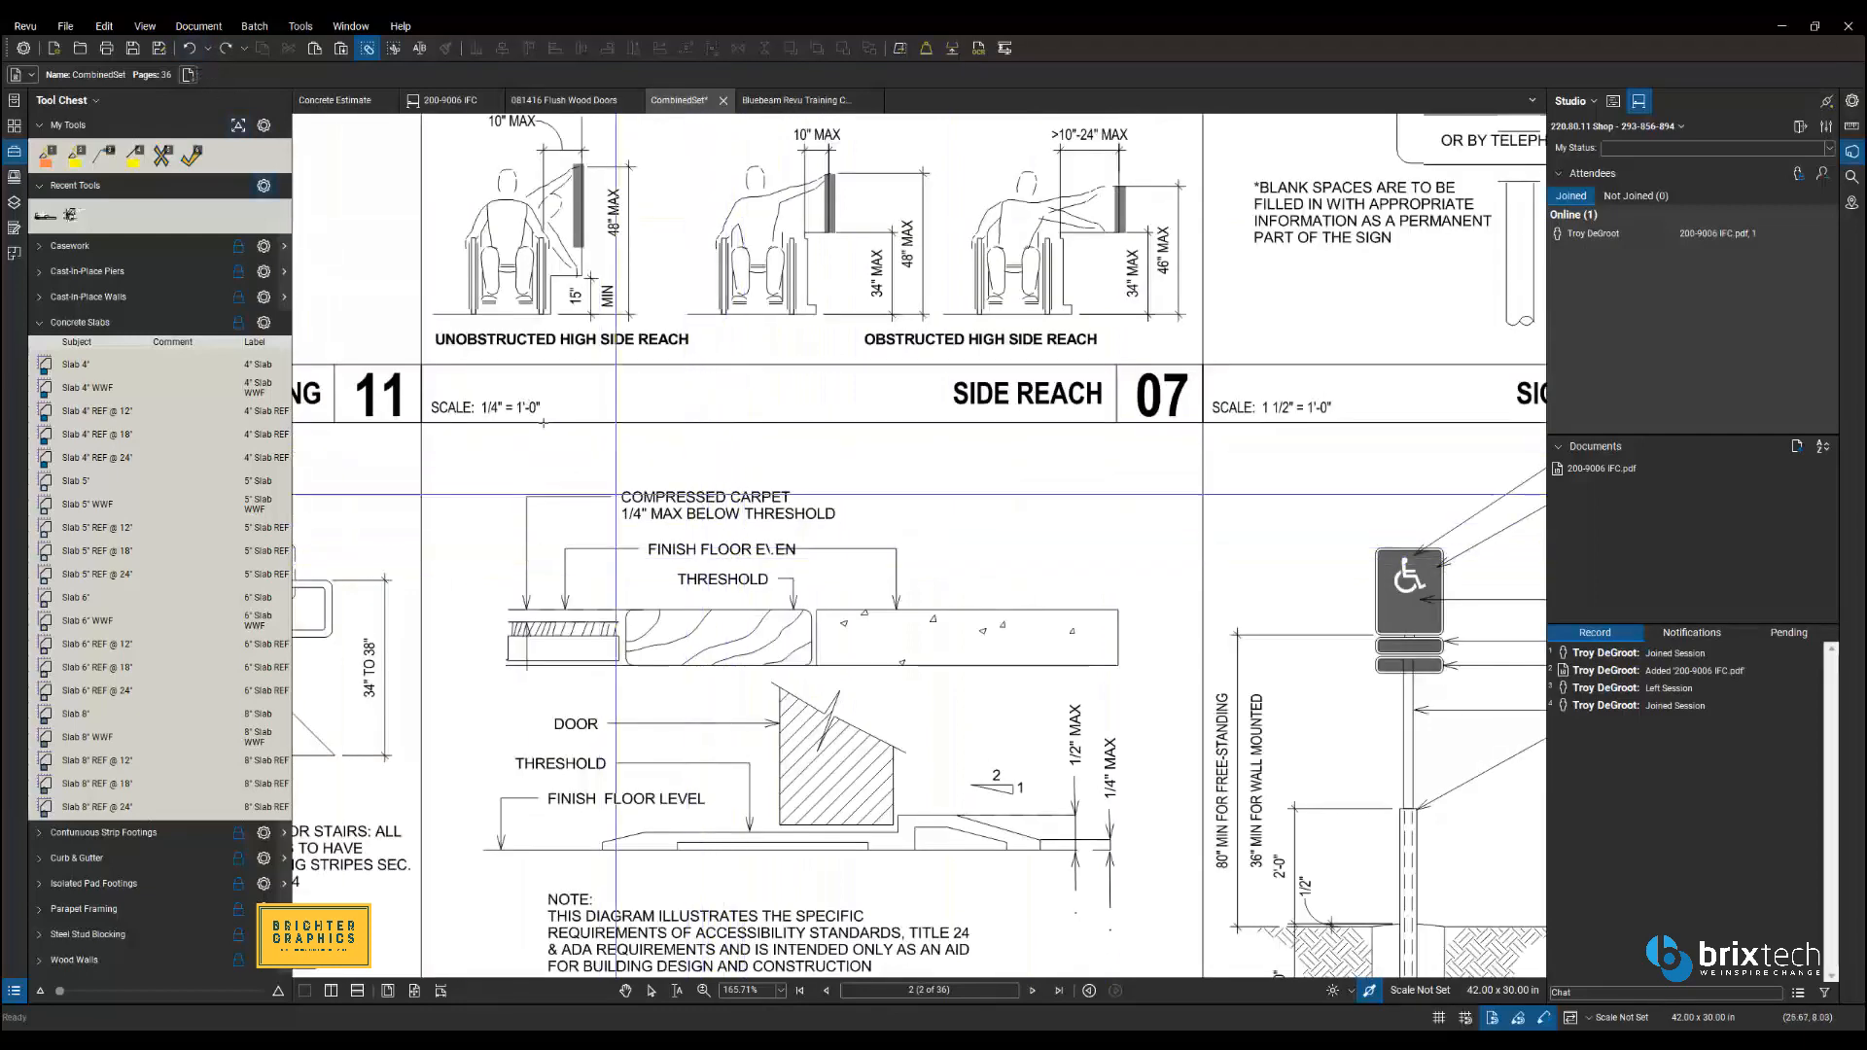
# Try to edit the "COMPRESSED CARPET" callout text with Edit Text
pyautogui.click(105, 26)
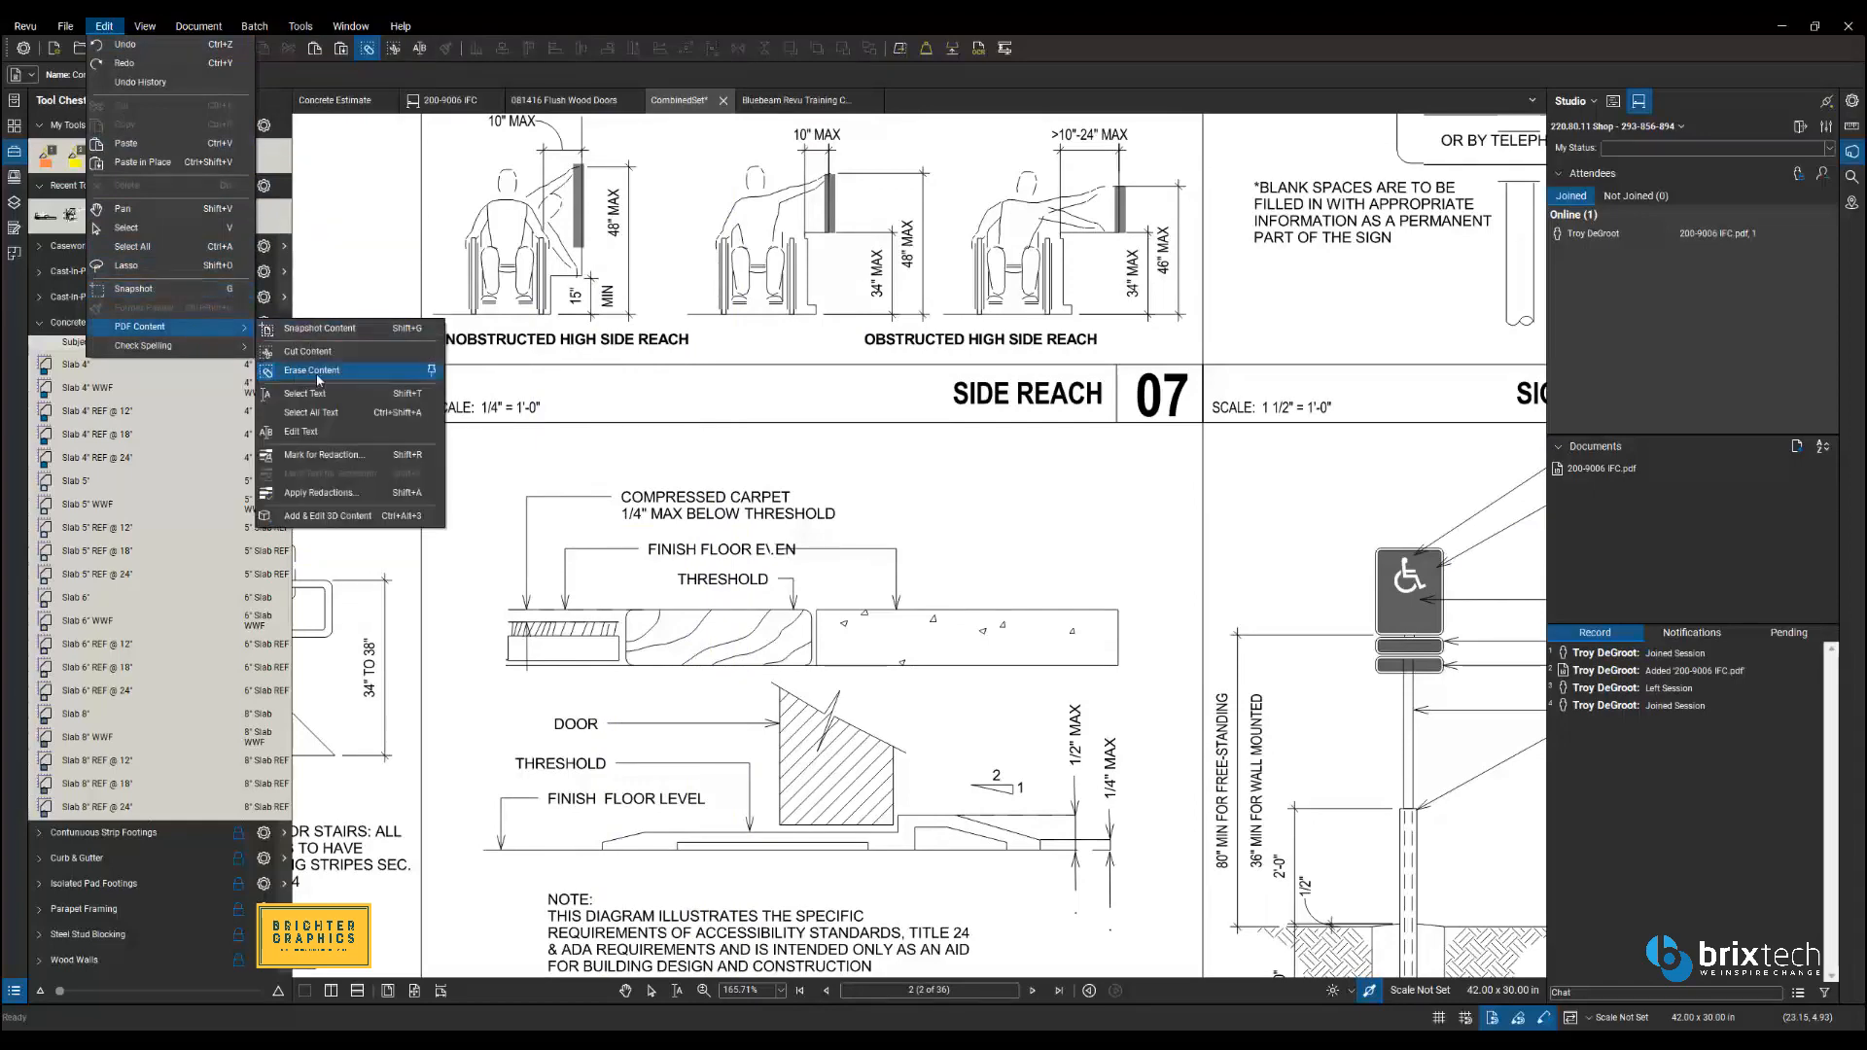
pyautogui.click(301, 431)
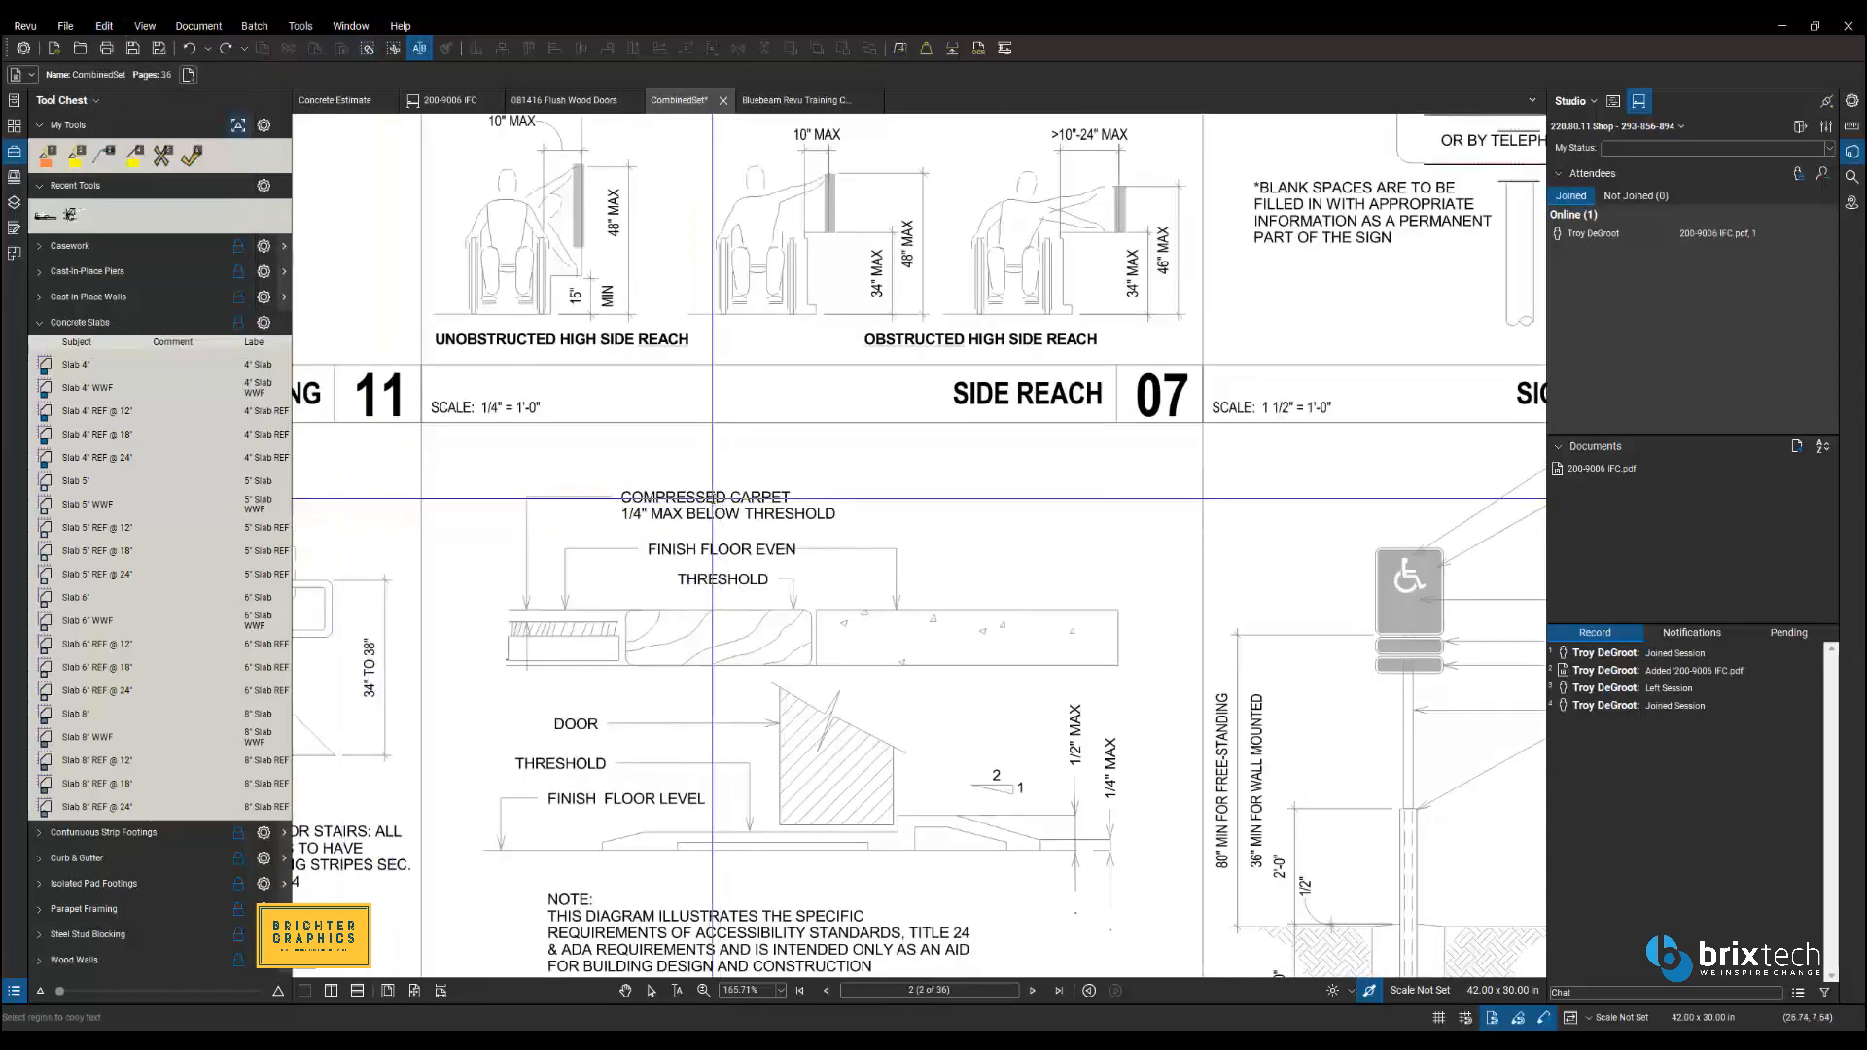
pyautogui.moveTo(790, 494); pyautogui.dragTo(737, 494)
pyautogui.press('Escape')
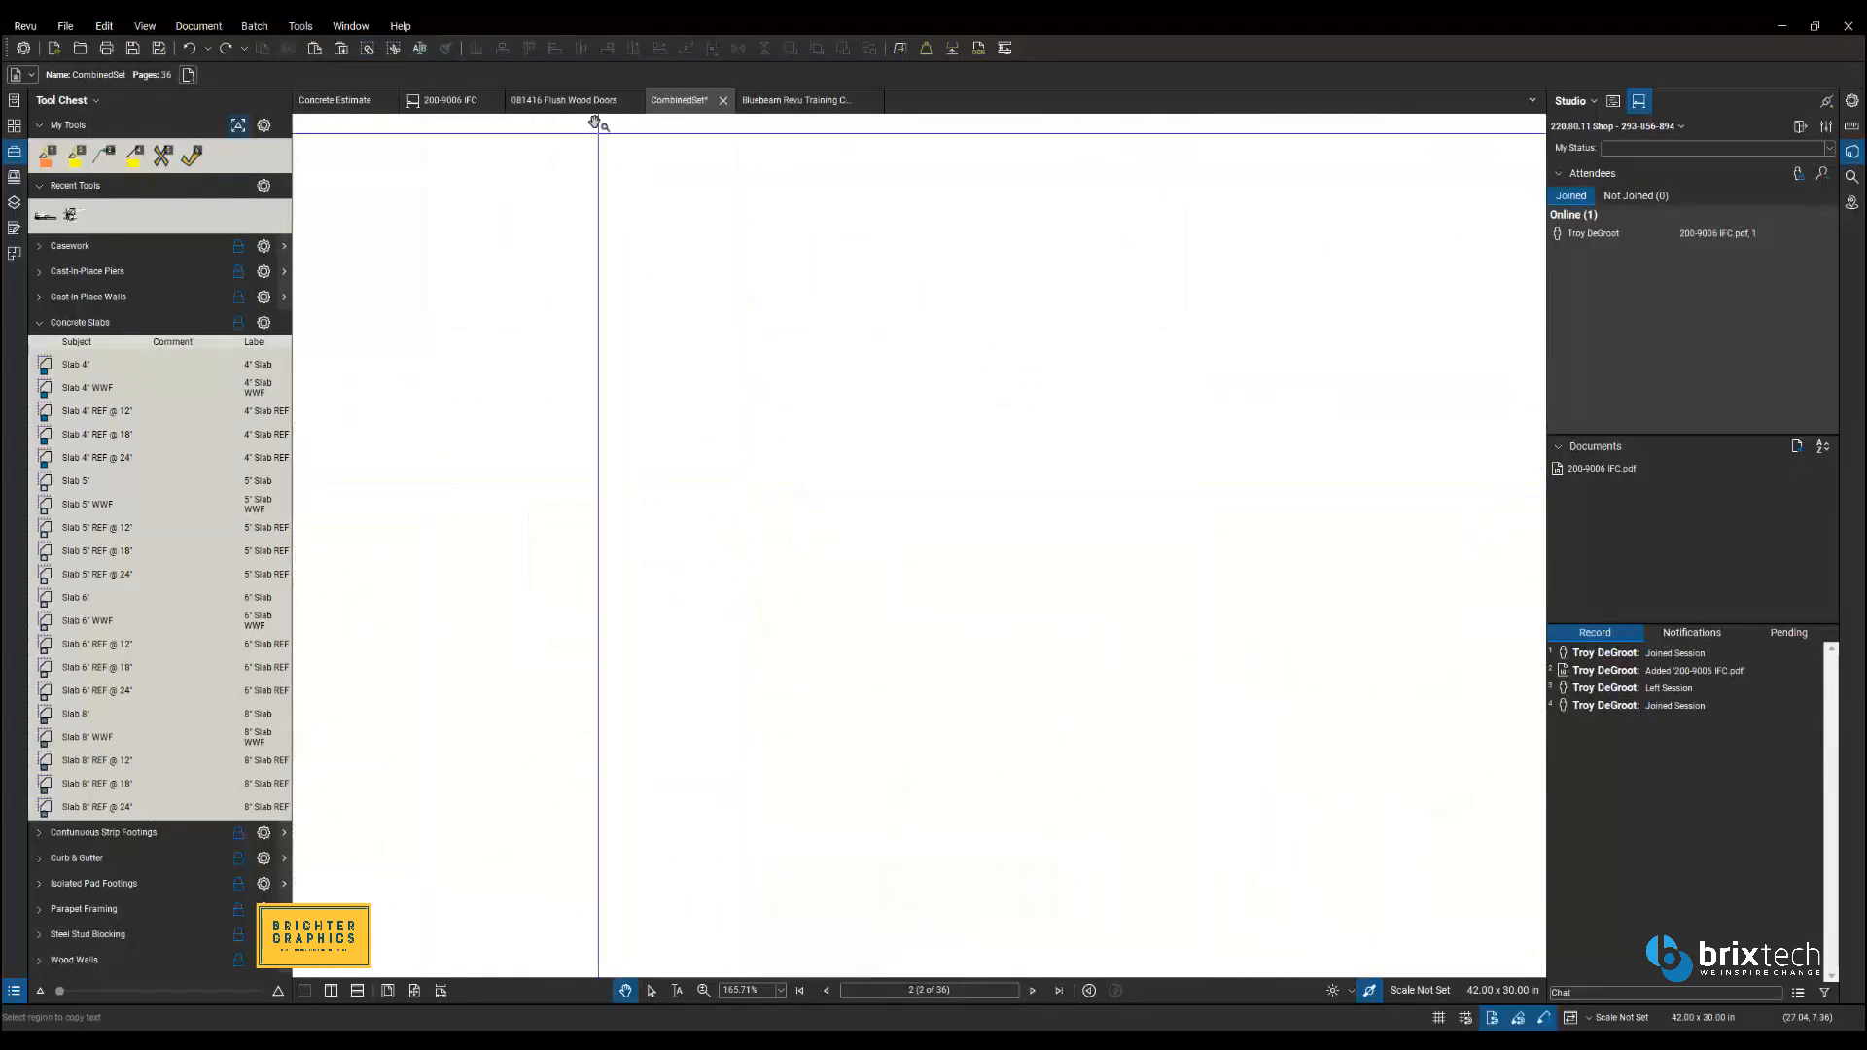
# In the 081416 Flush Wood Doors document, use Edit Text to append "and reccomendations" after "manufacturer's instructions" in Storage item 1
pyautogui.click(564, 100)
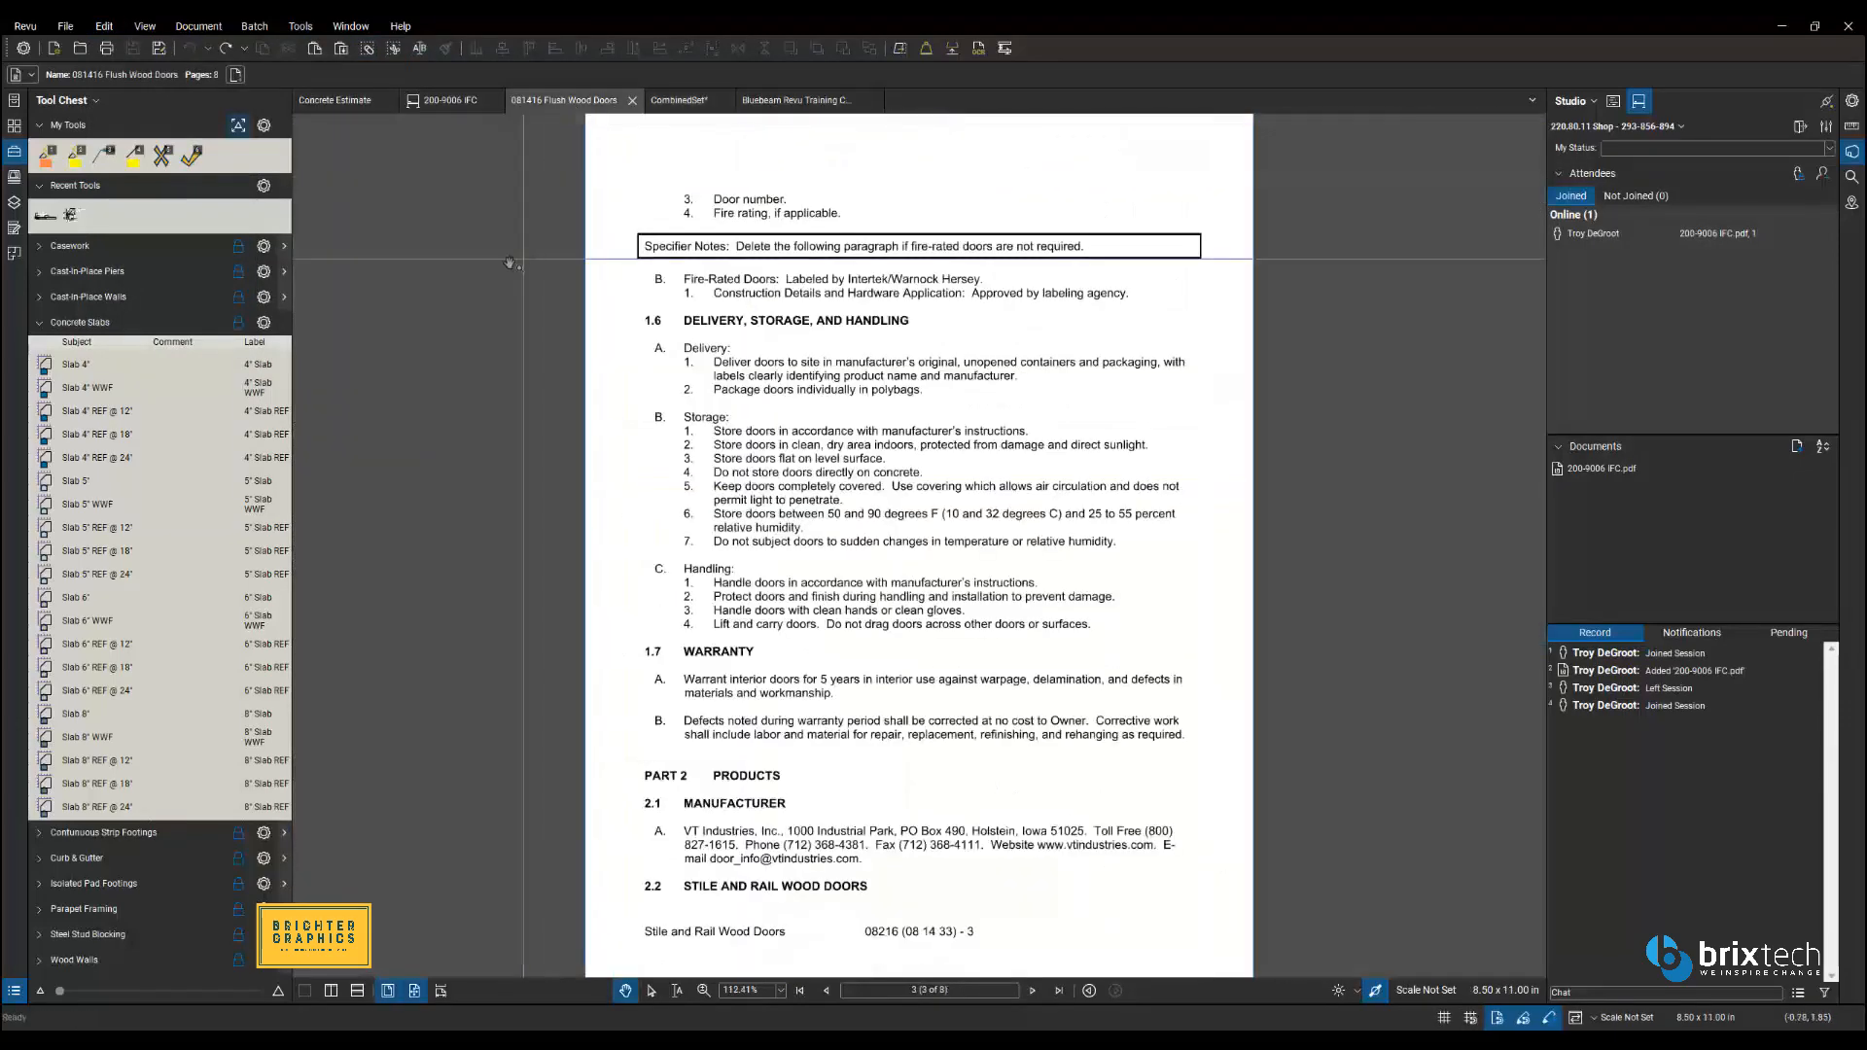
pyautogui.click(105, 28)
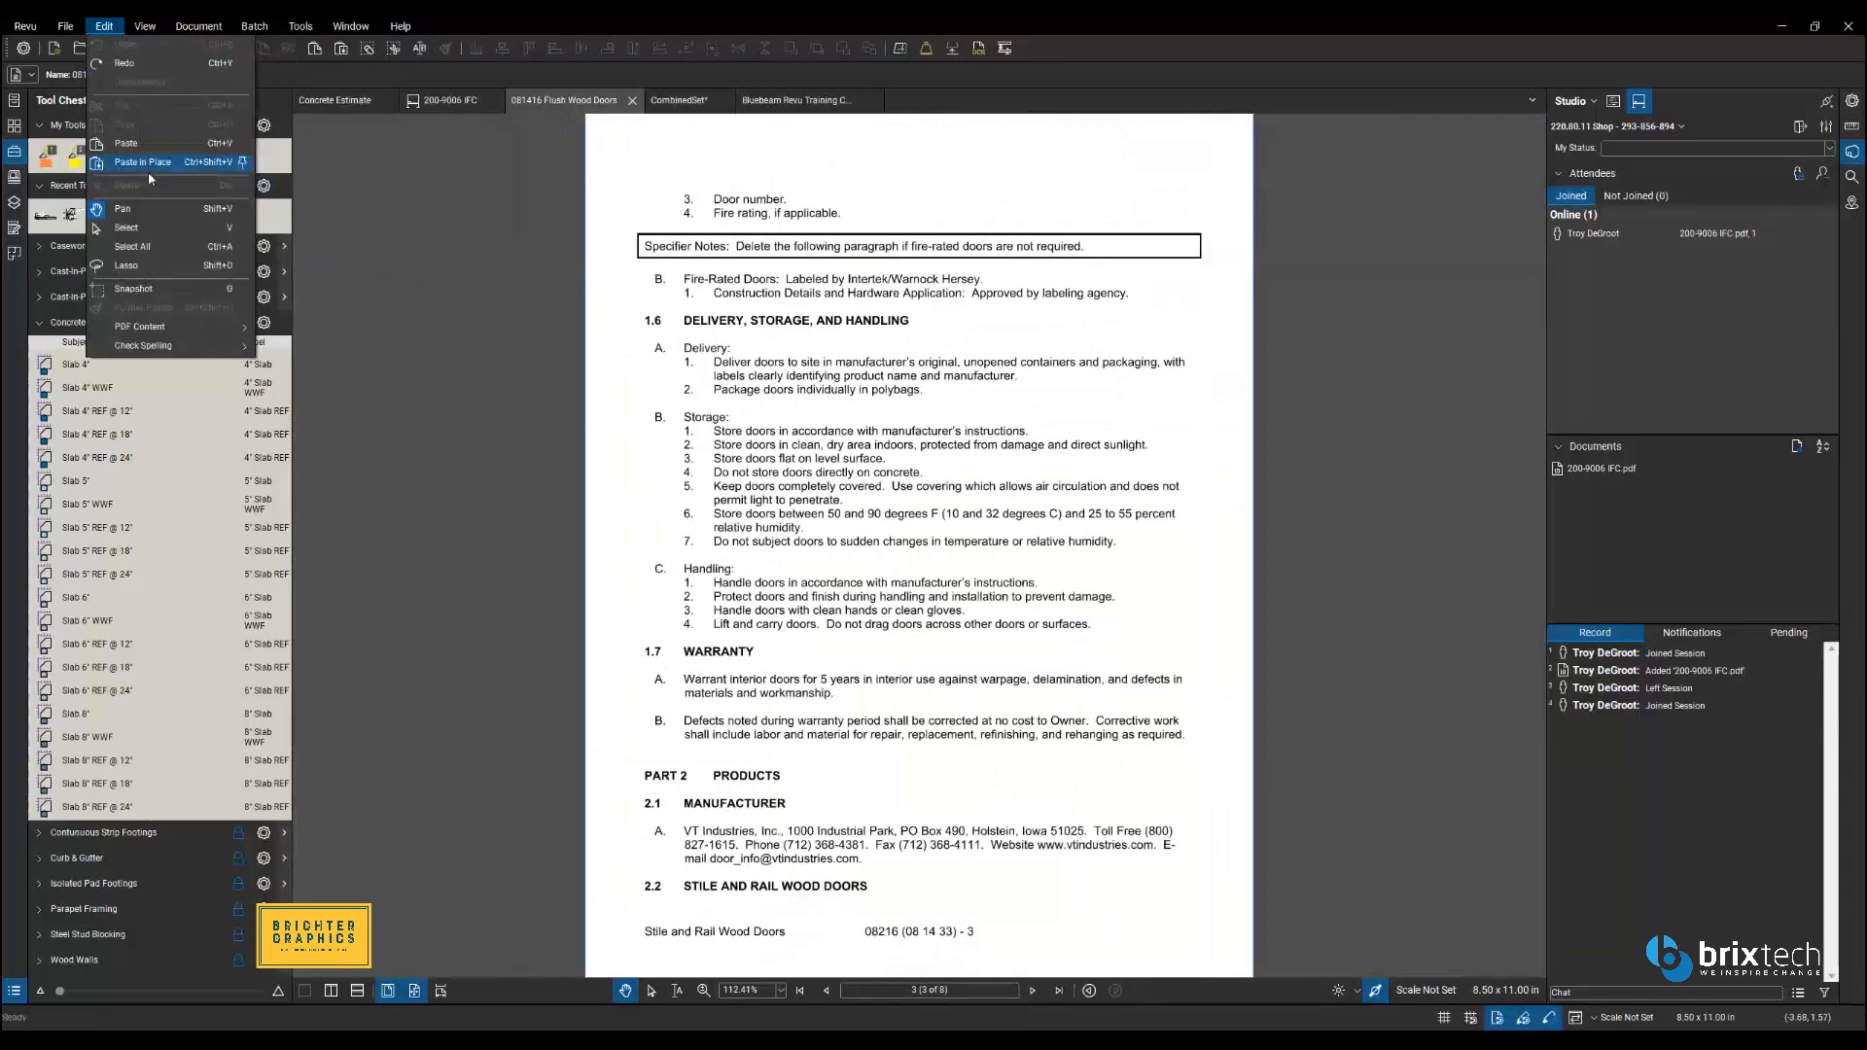
pyautogui.moveTo(204, 329)
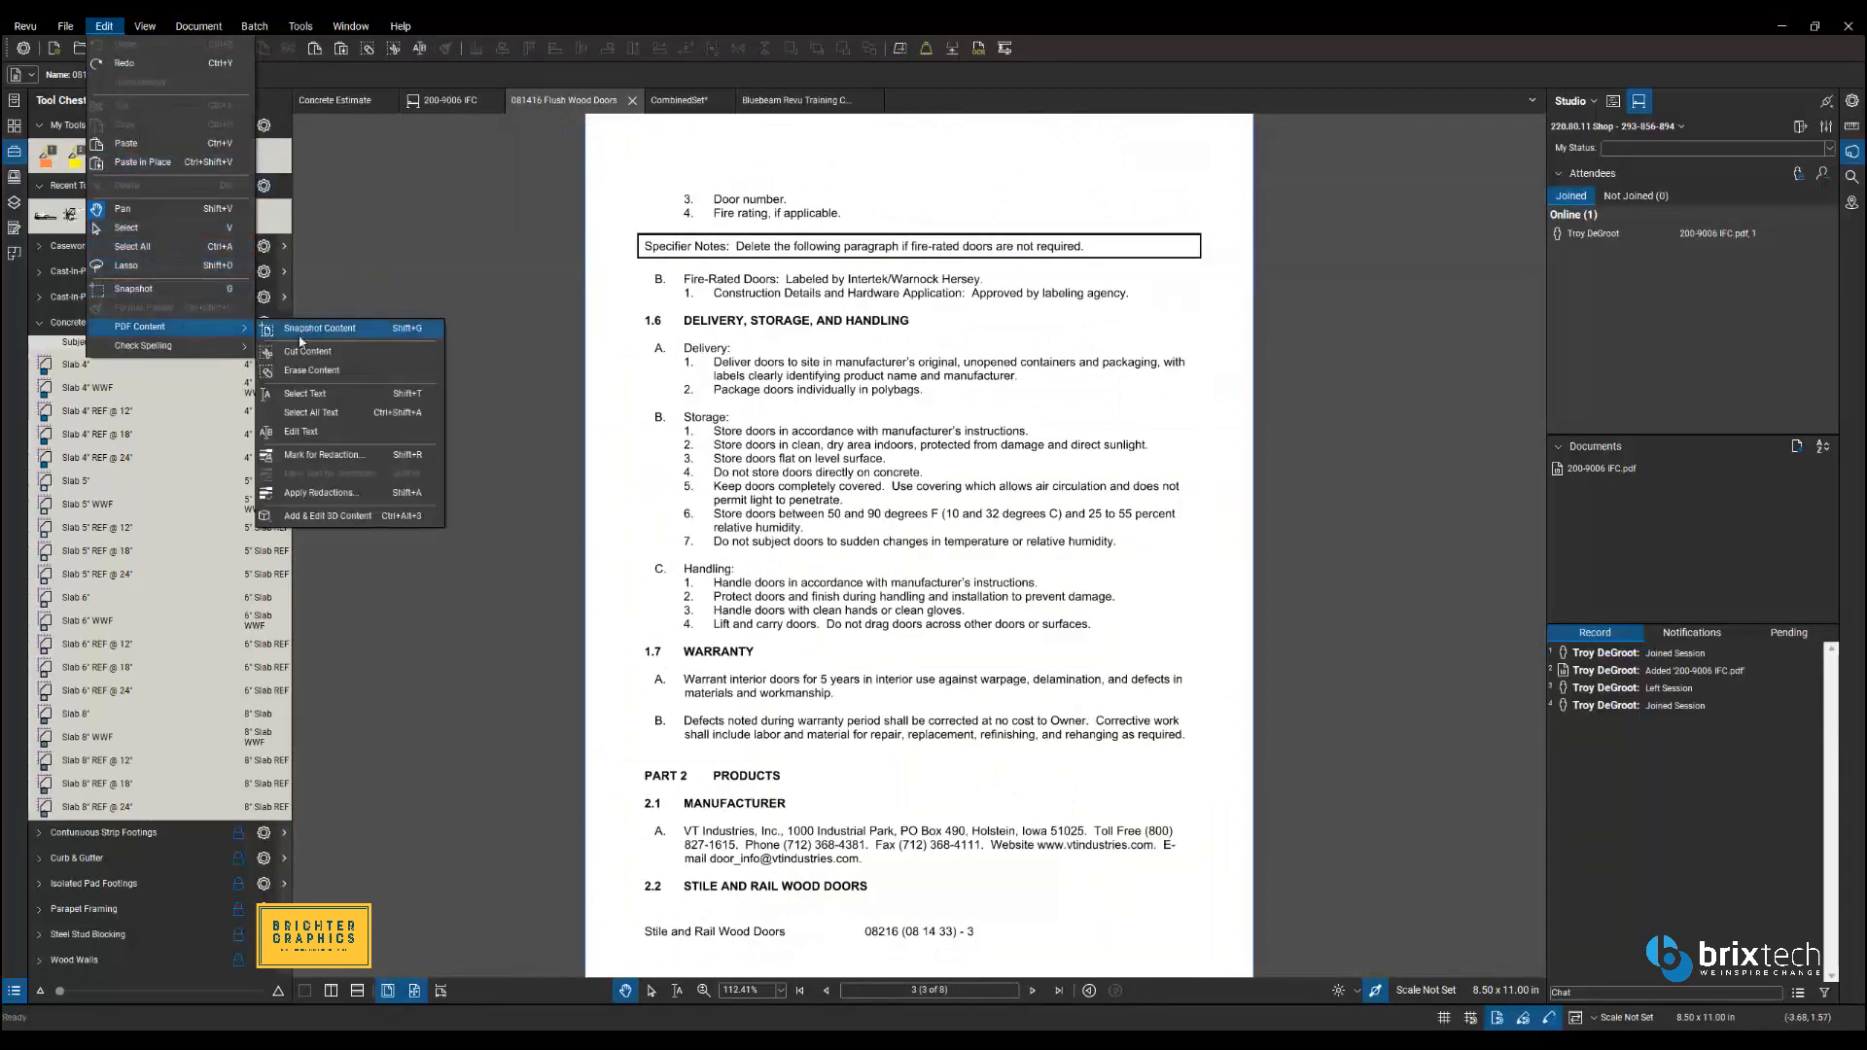
pyautogui.click(315, 431)
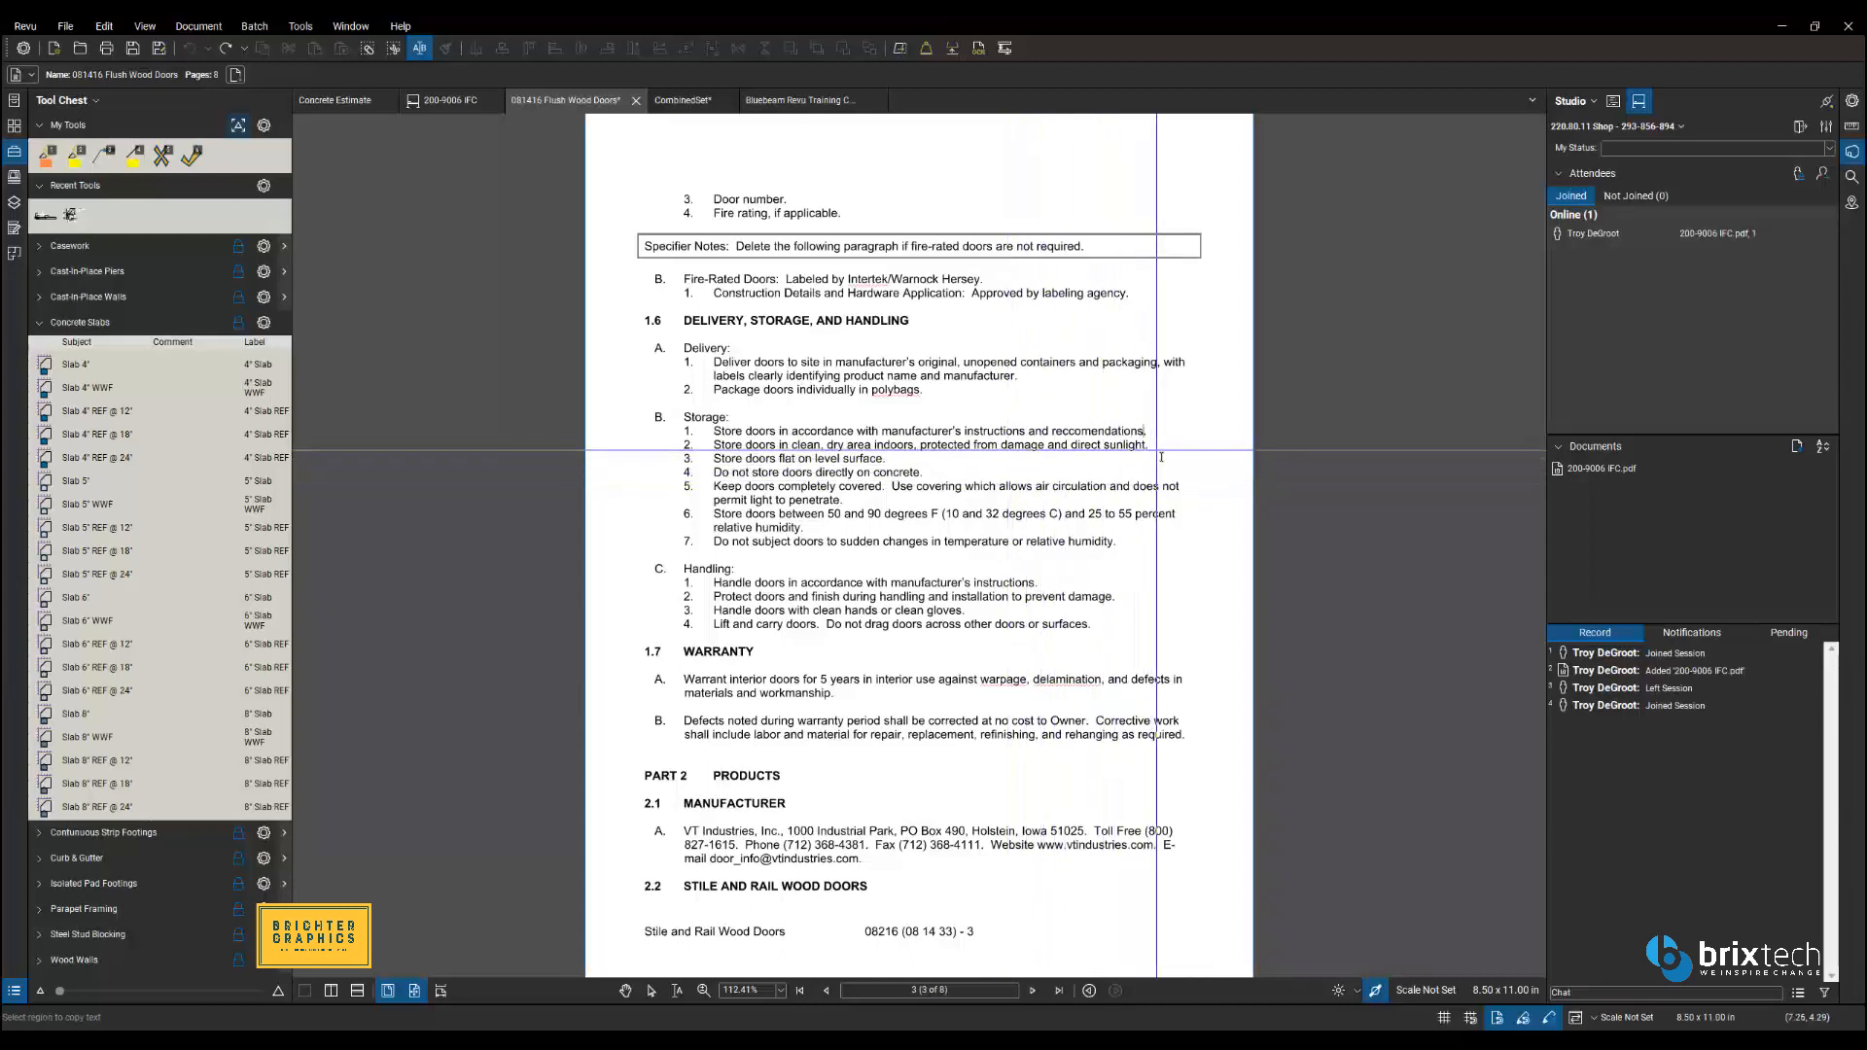
pyautogui.press('Escape')
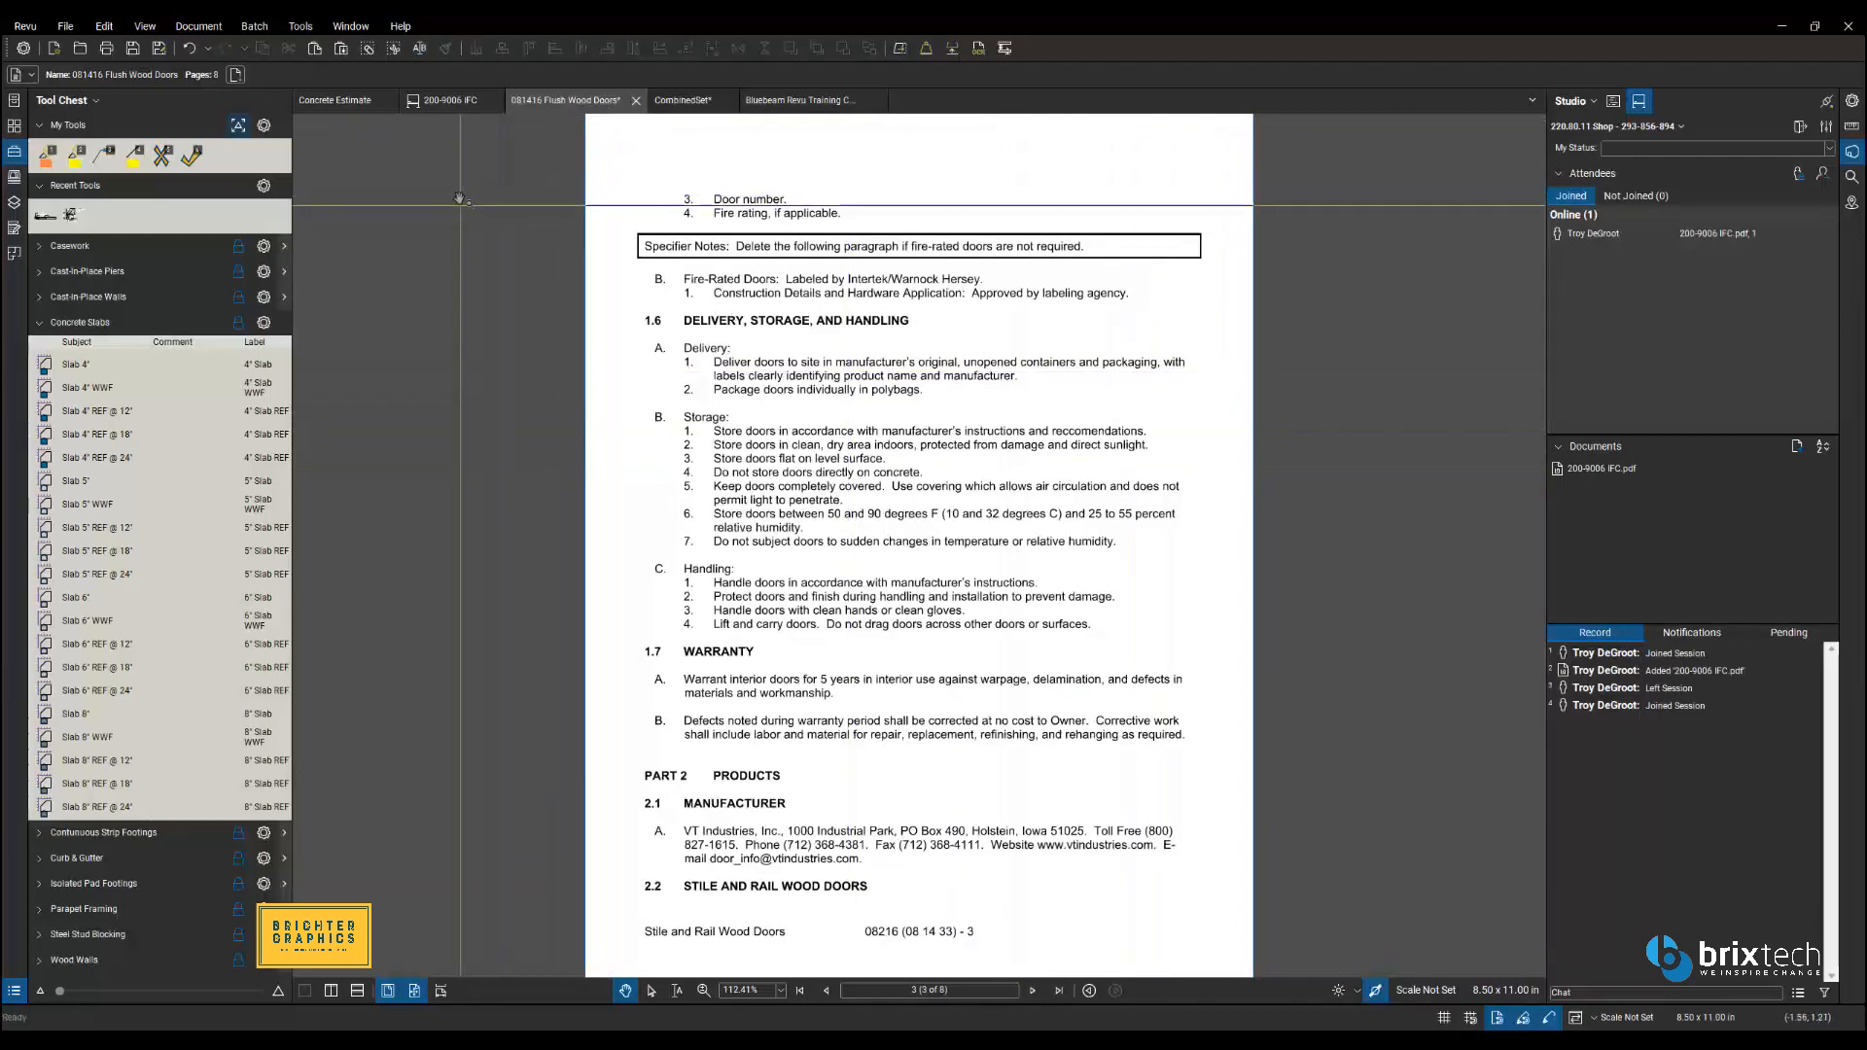
# Review the PDF content editing commands and the page display and snapping options for the wood doors specification
pyautogui.click(103, 29)
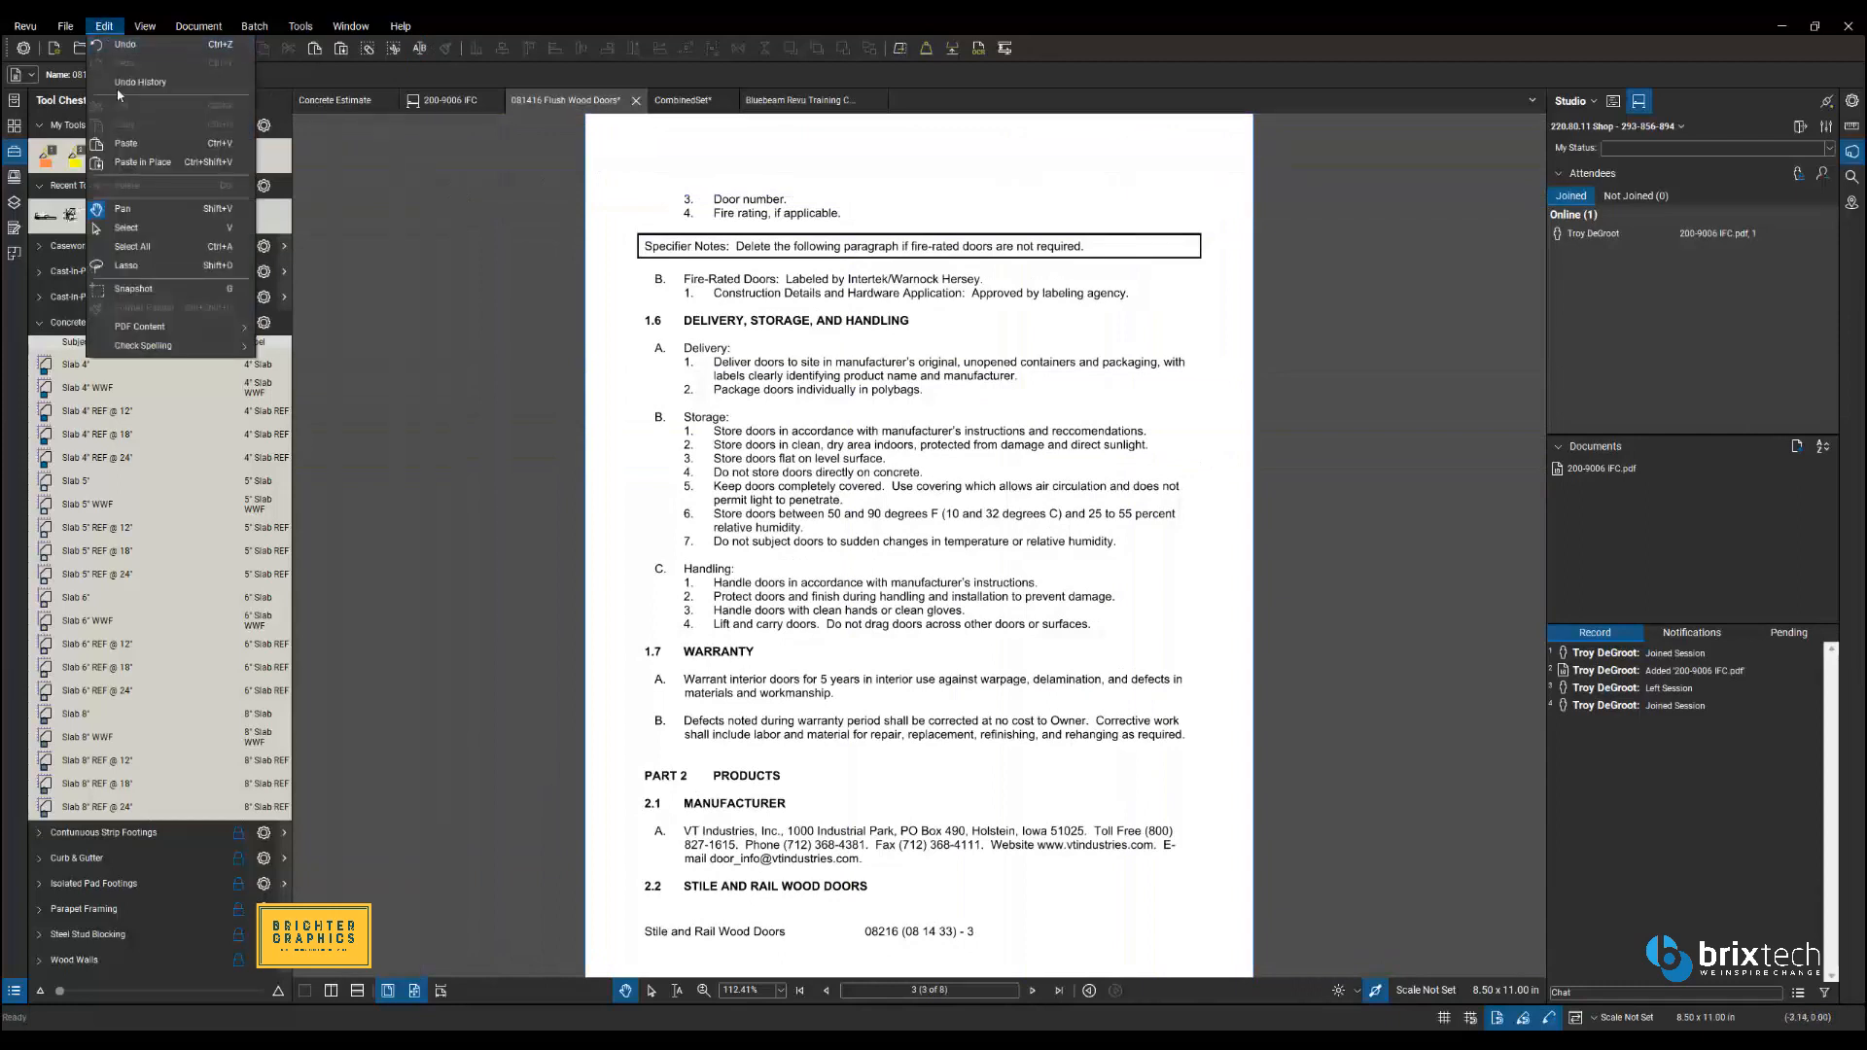
pyautogui.moveTo(161, 336)
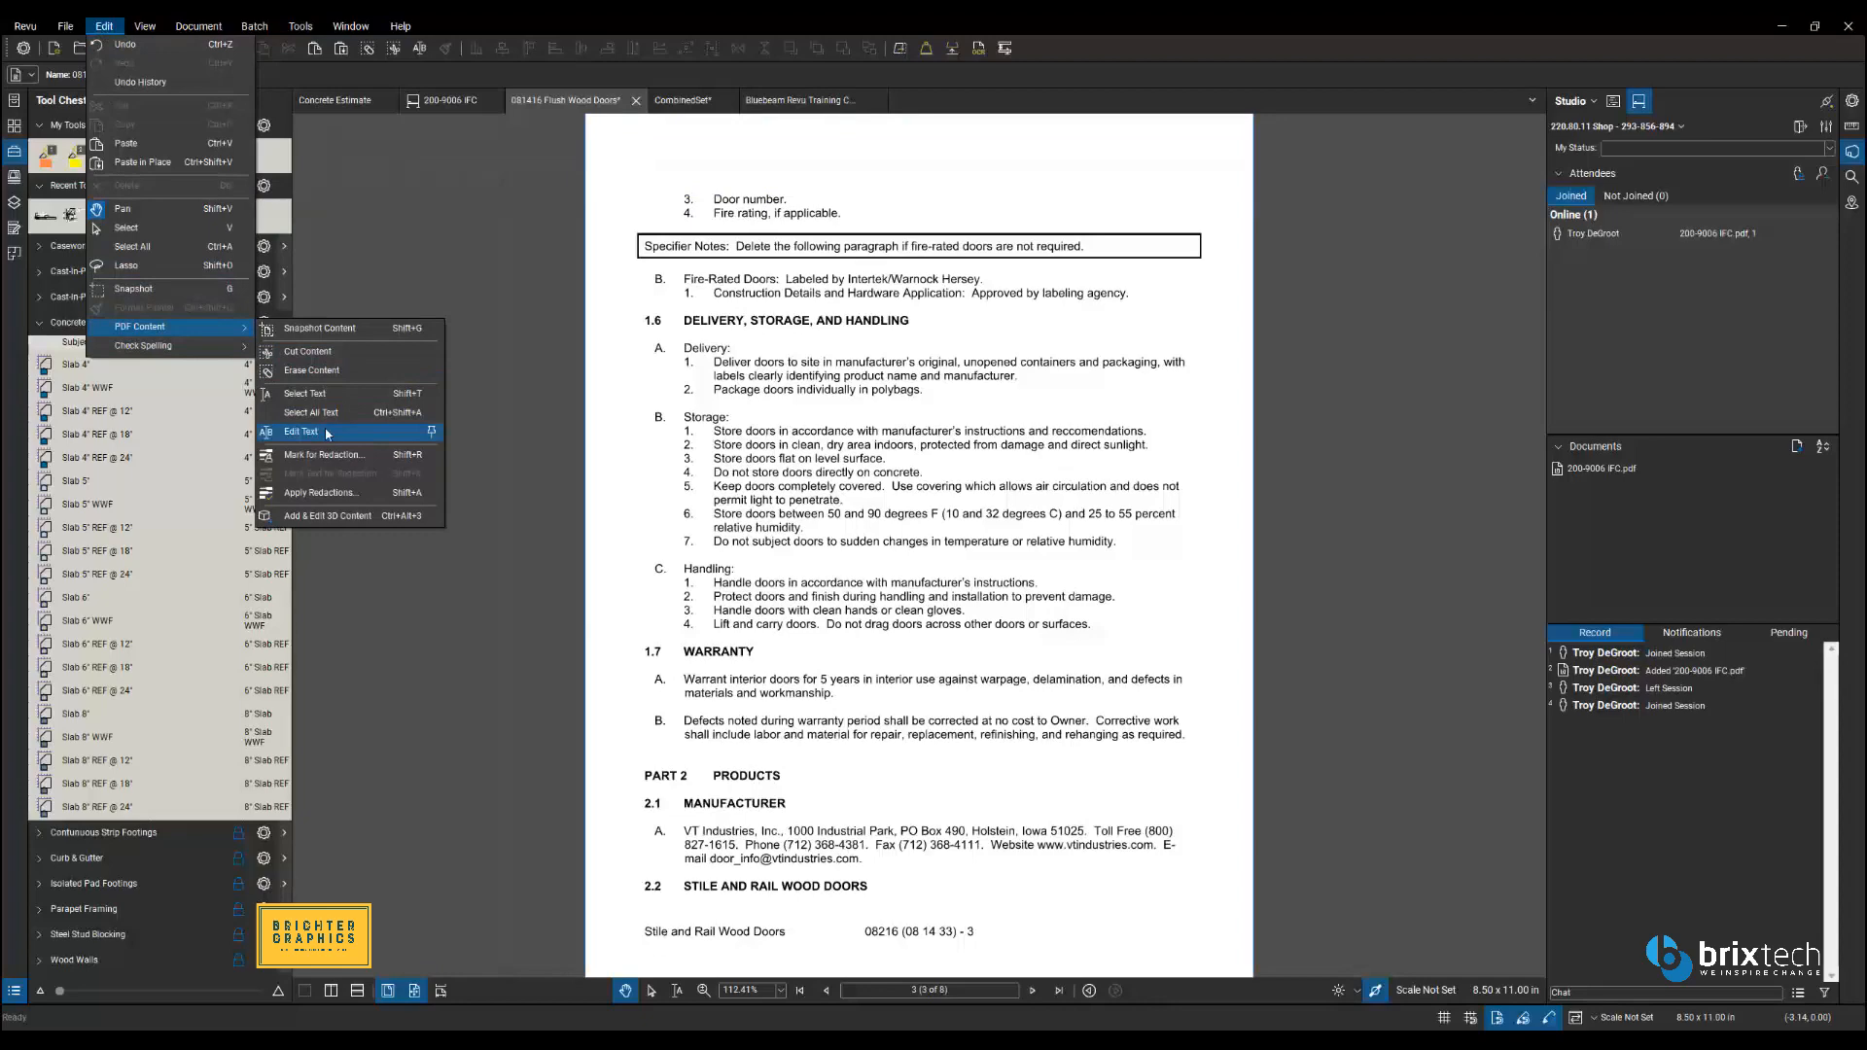
pyautogui.click(152, 29)
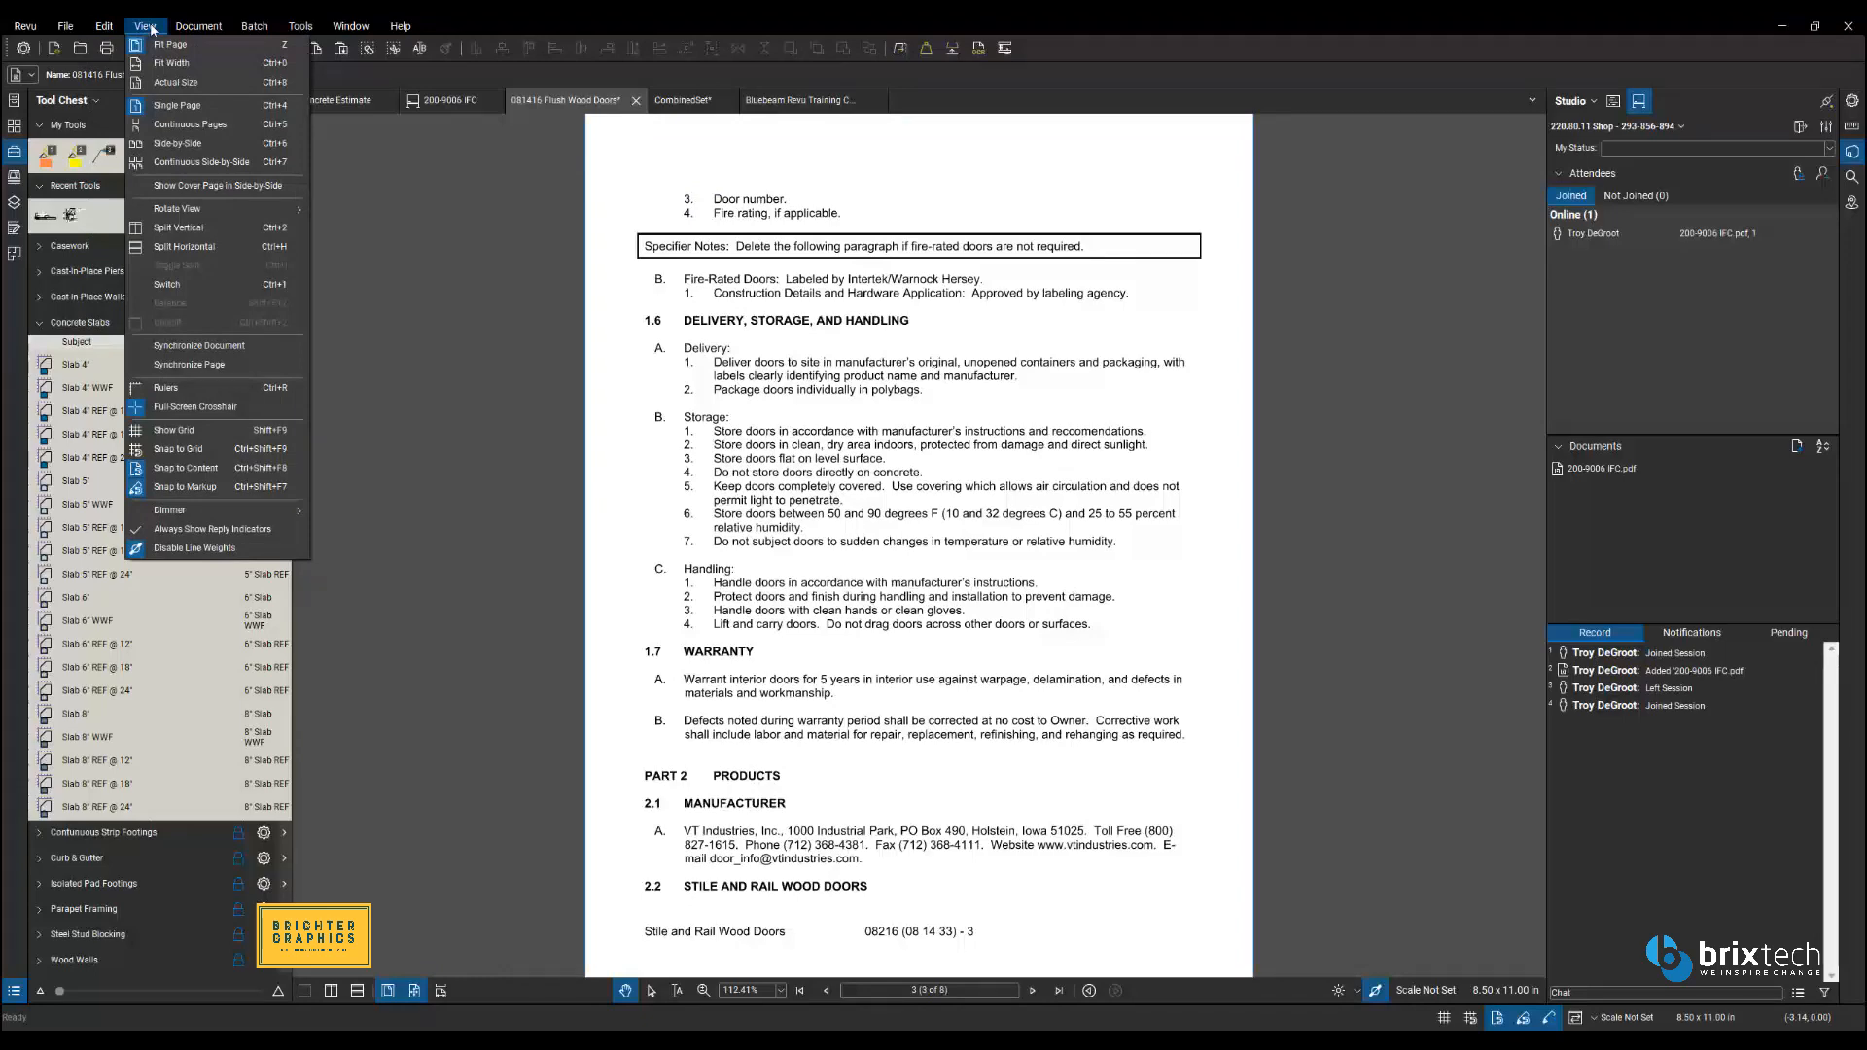
pyautogui.click(232, 418)
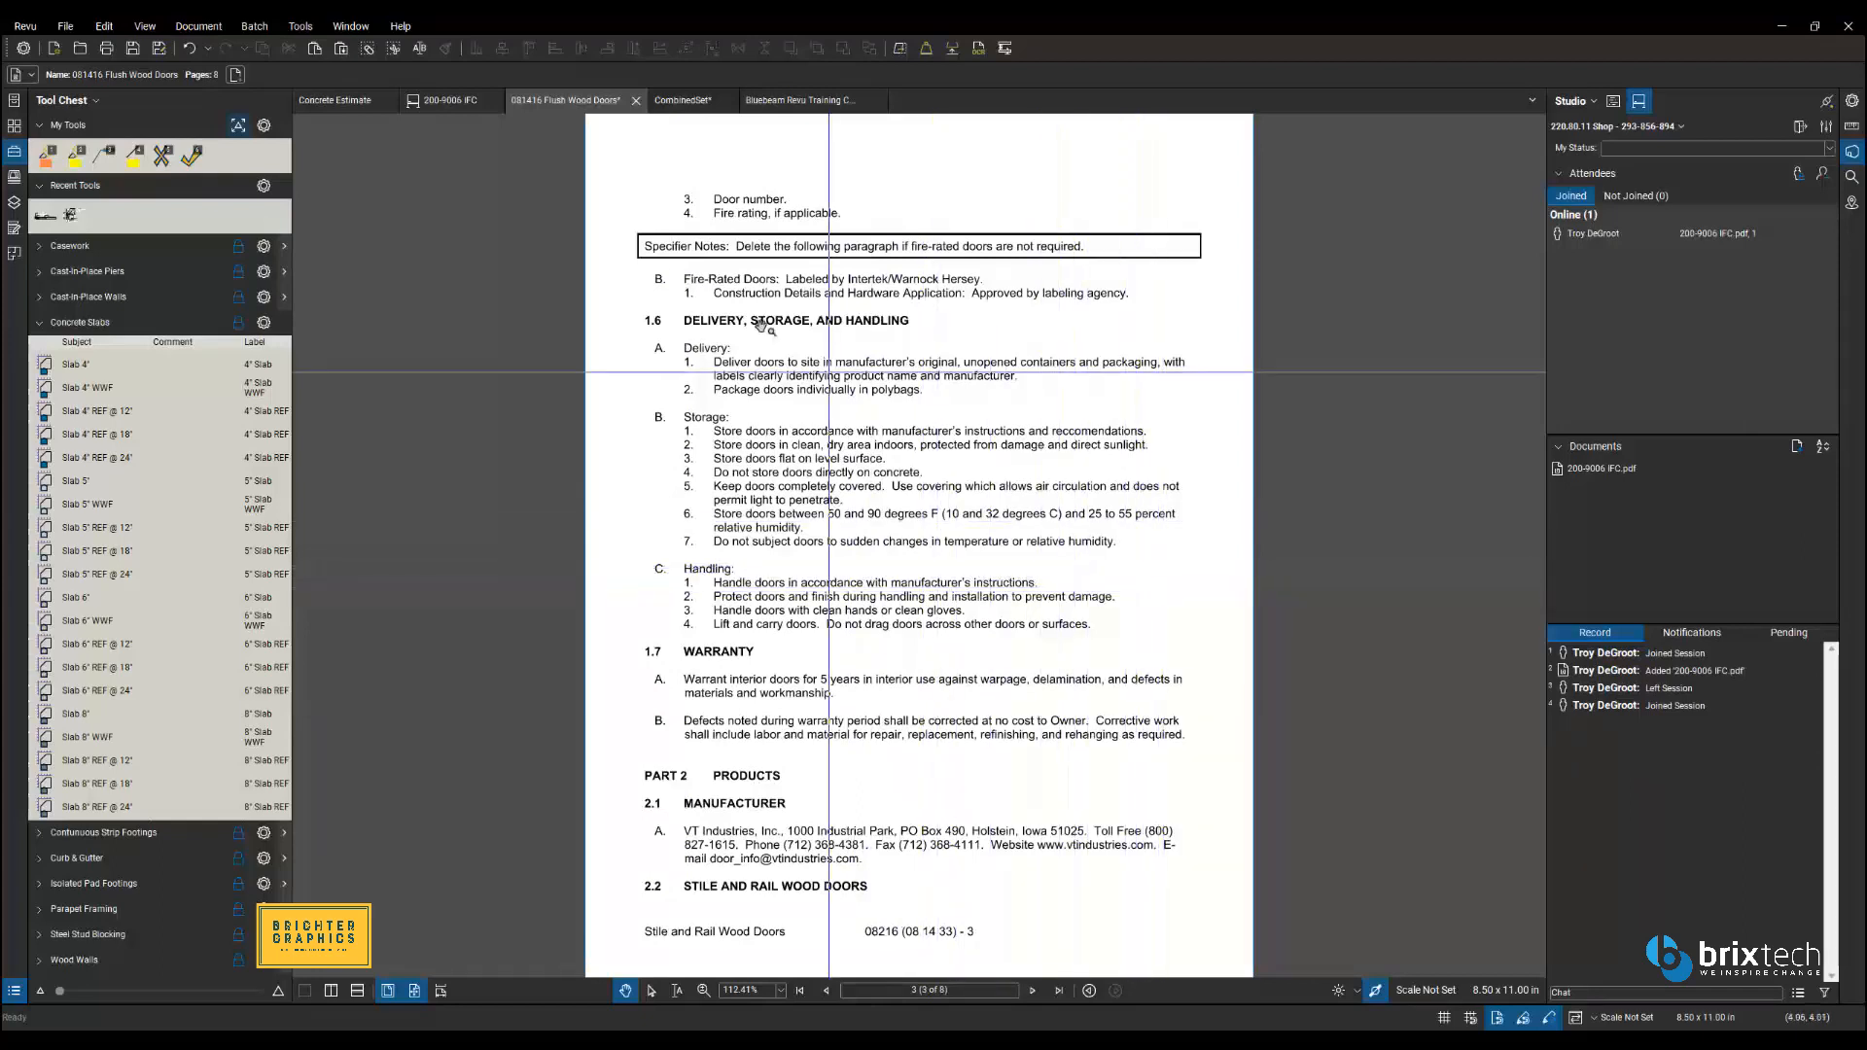
# Show the whole sheet of the CombinedSet document and look through its view, document, batch and toolbar options
pyautogui.click(682, 101)
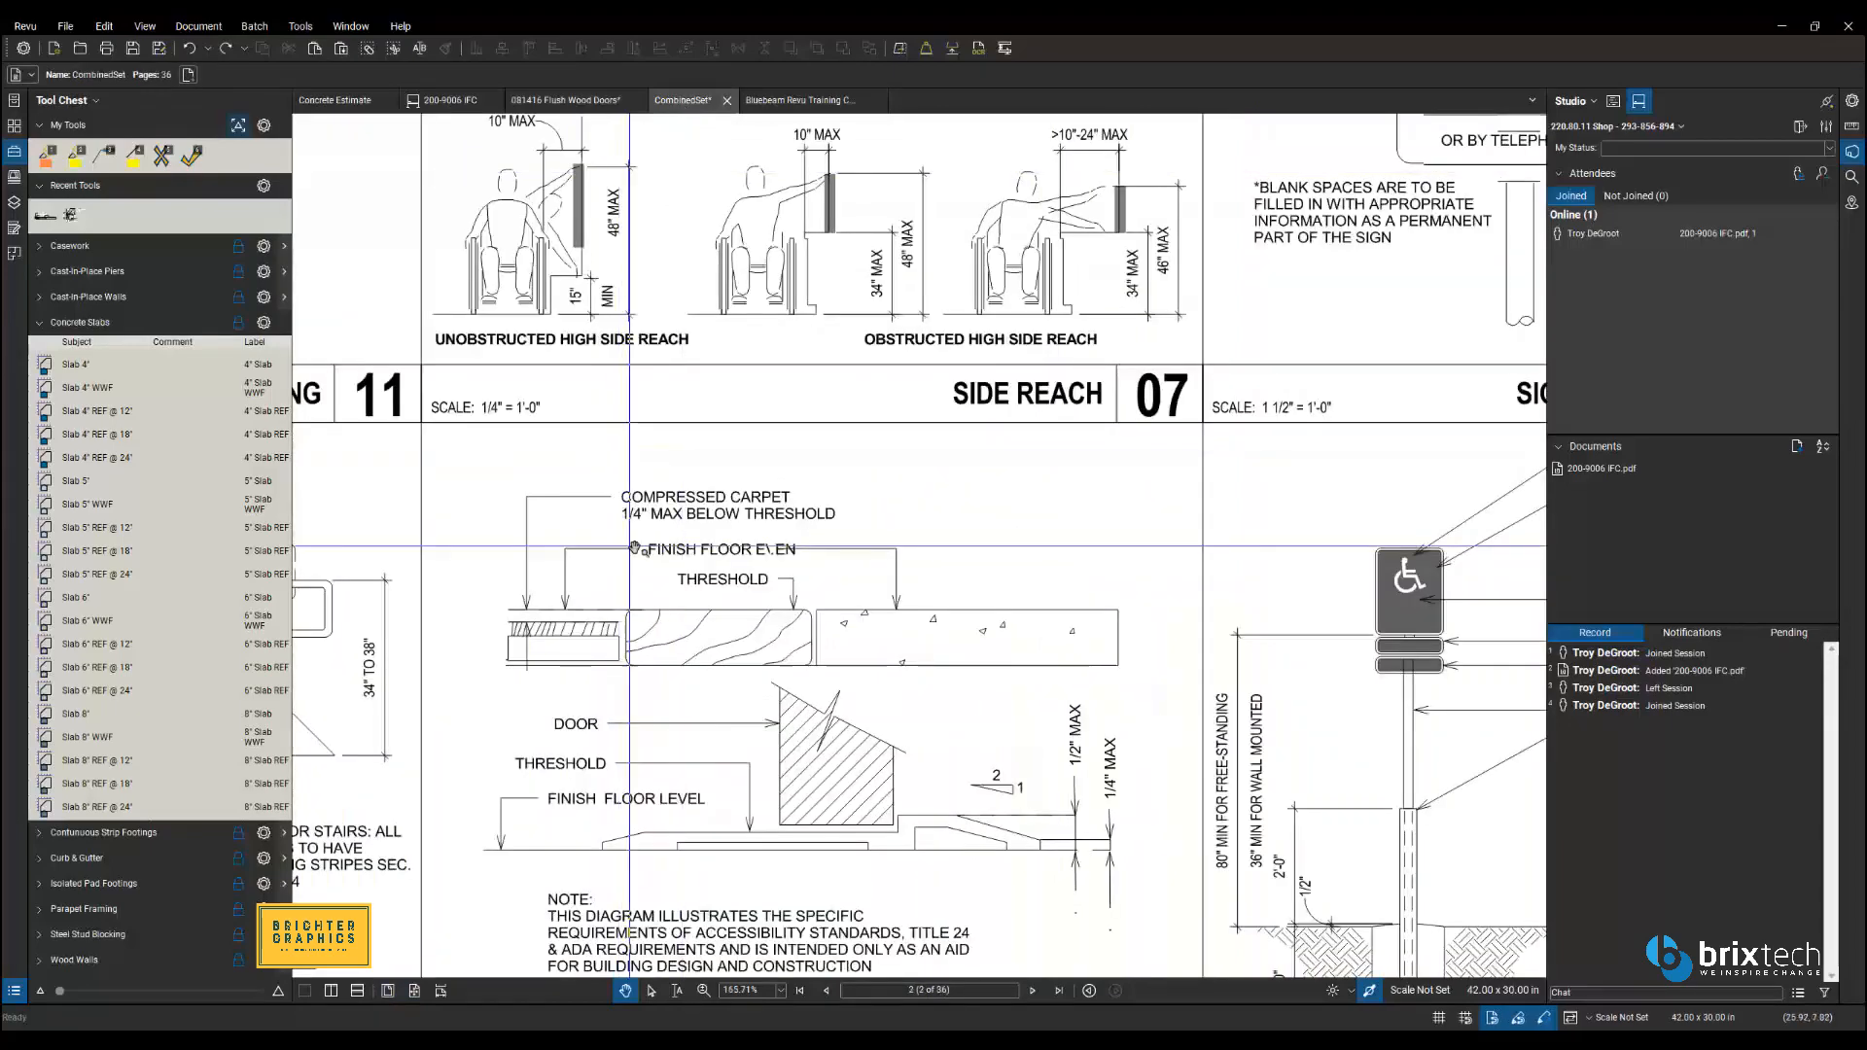
pyautogui.scroll(-8, 963, 535)
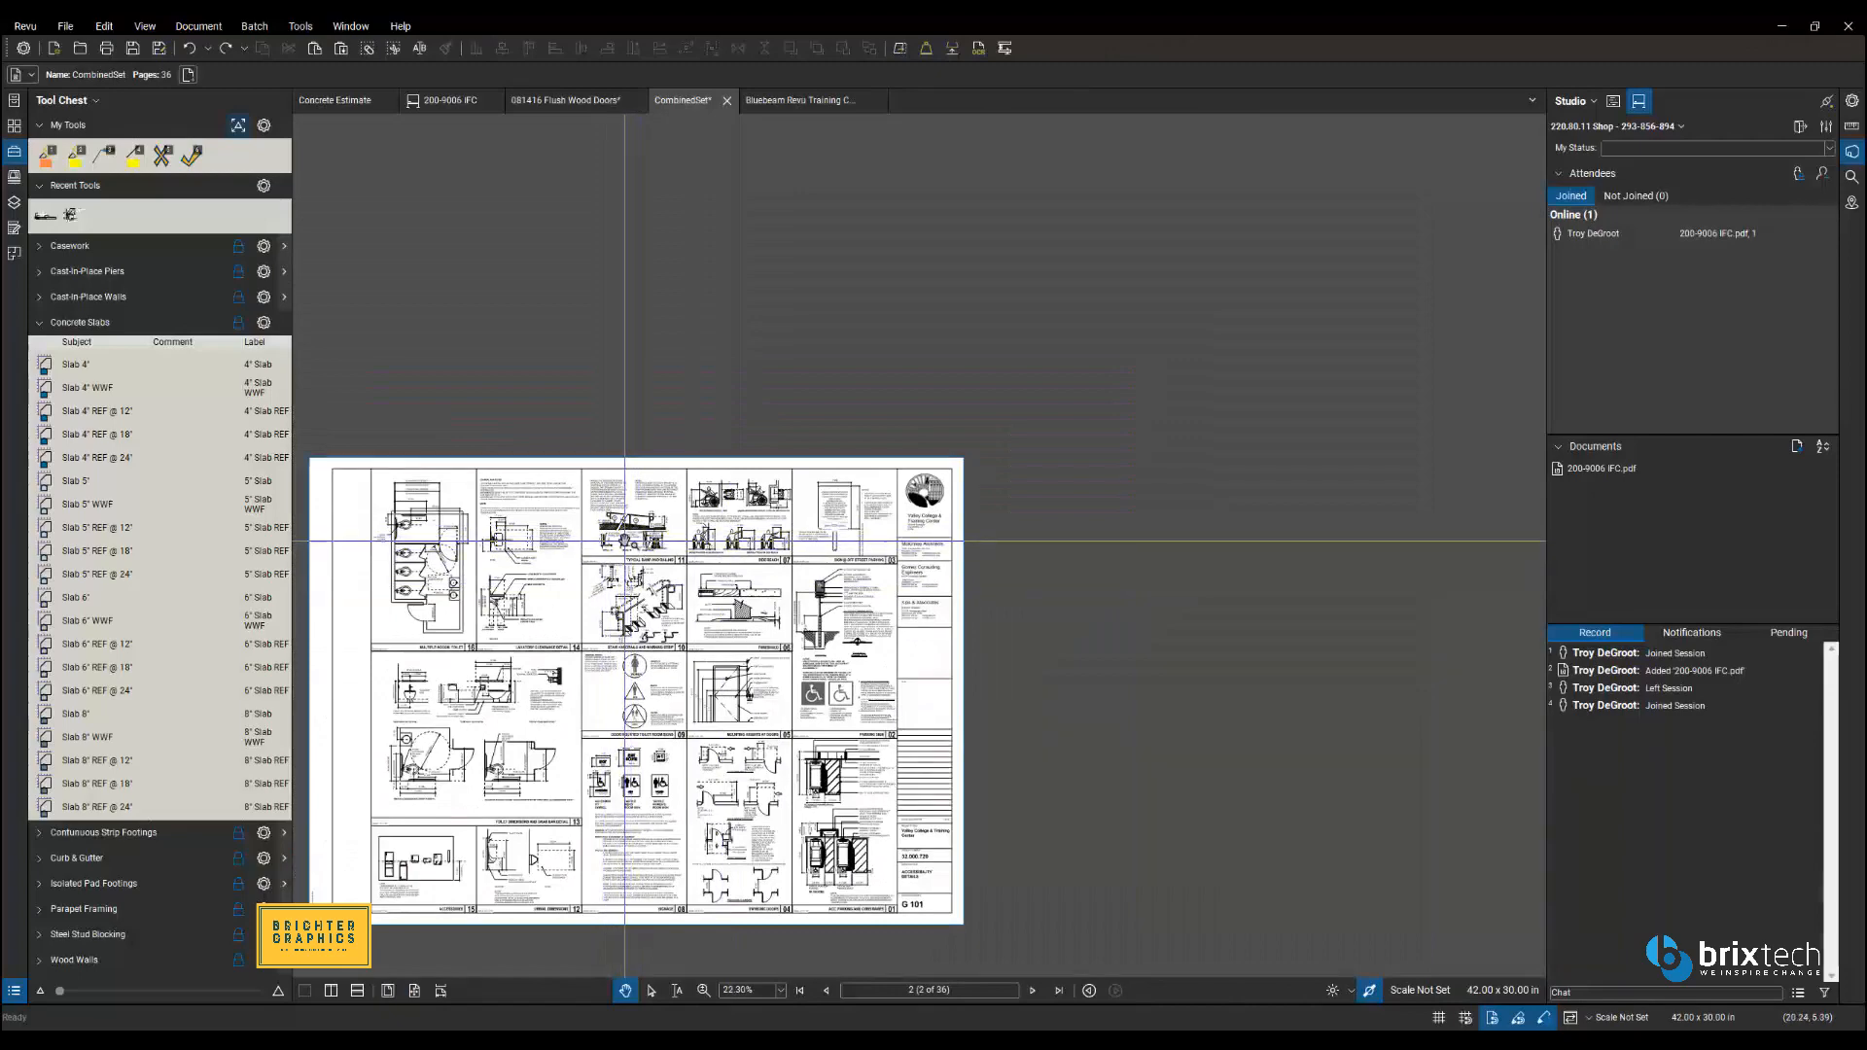
pyautogui.moveTo(618, 536); pyautogui.dragTo(728, 526)
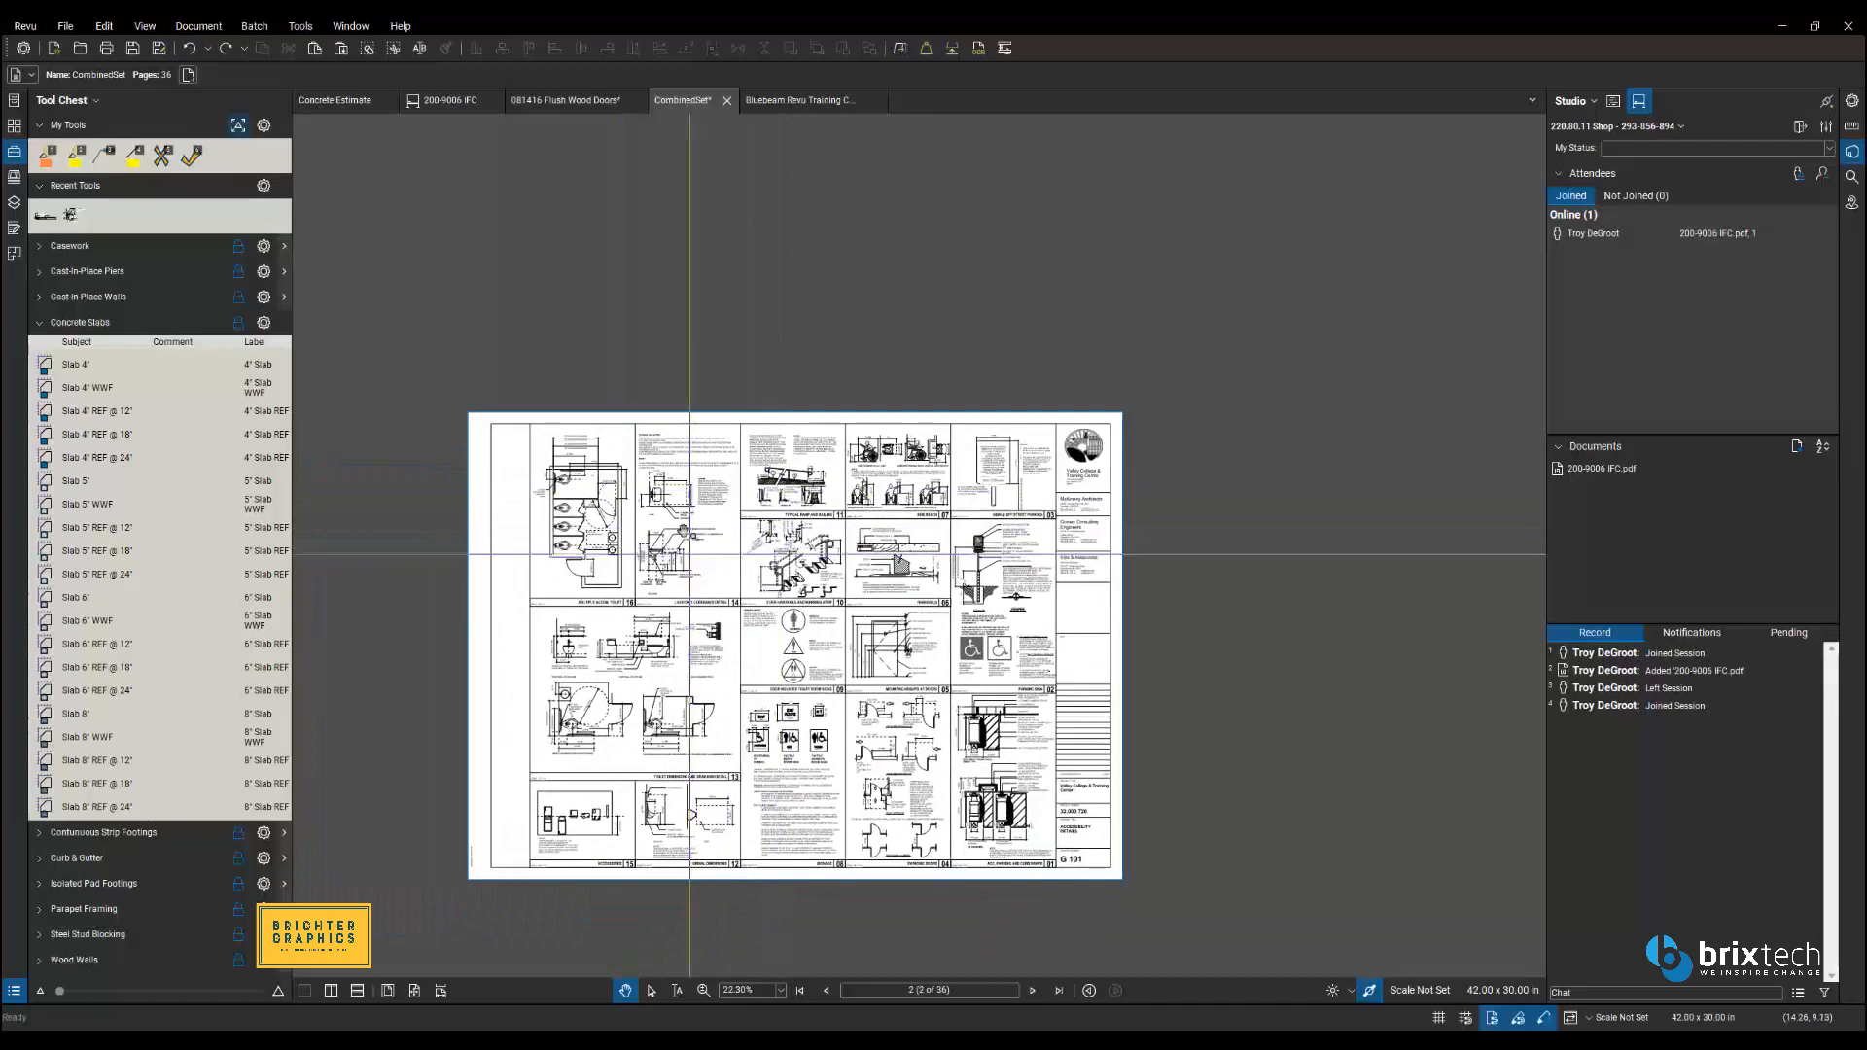
pyautogui.click(148, 27)
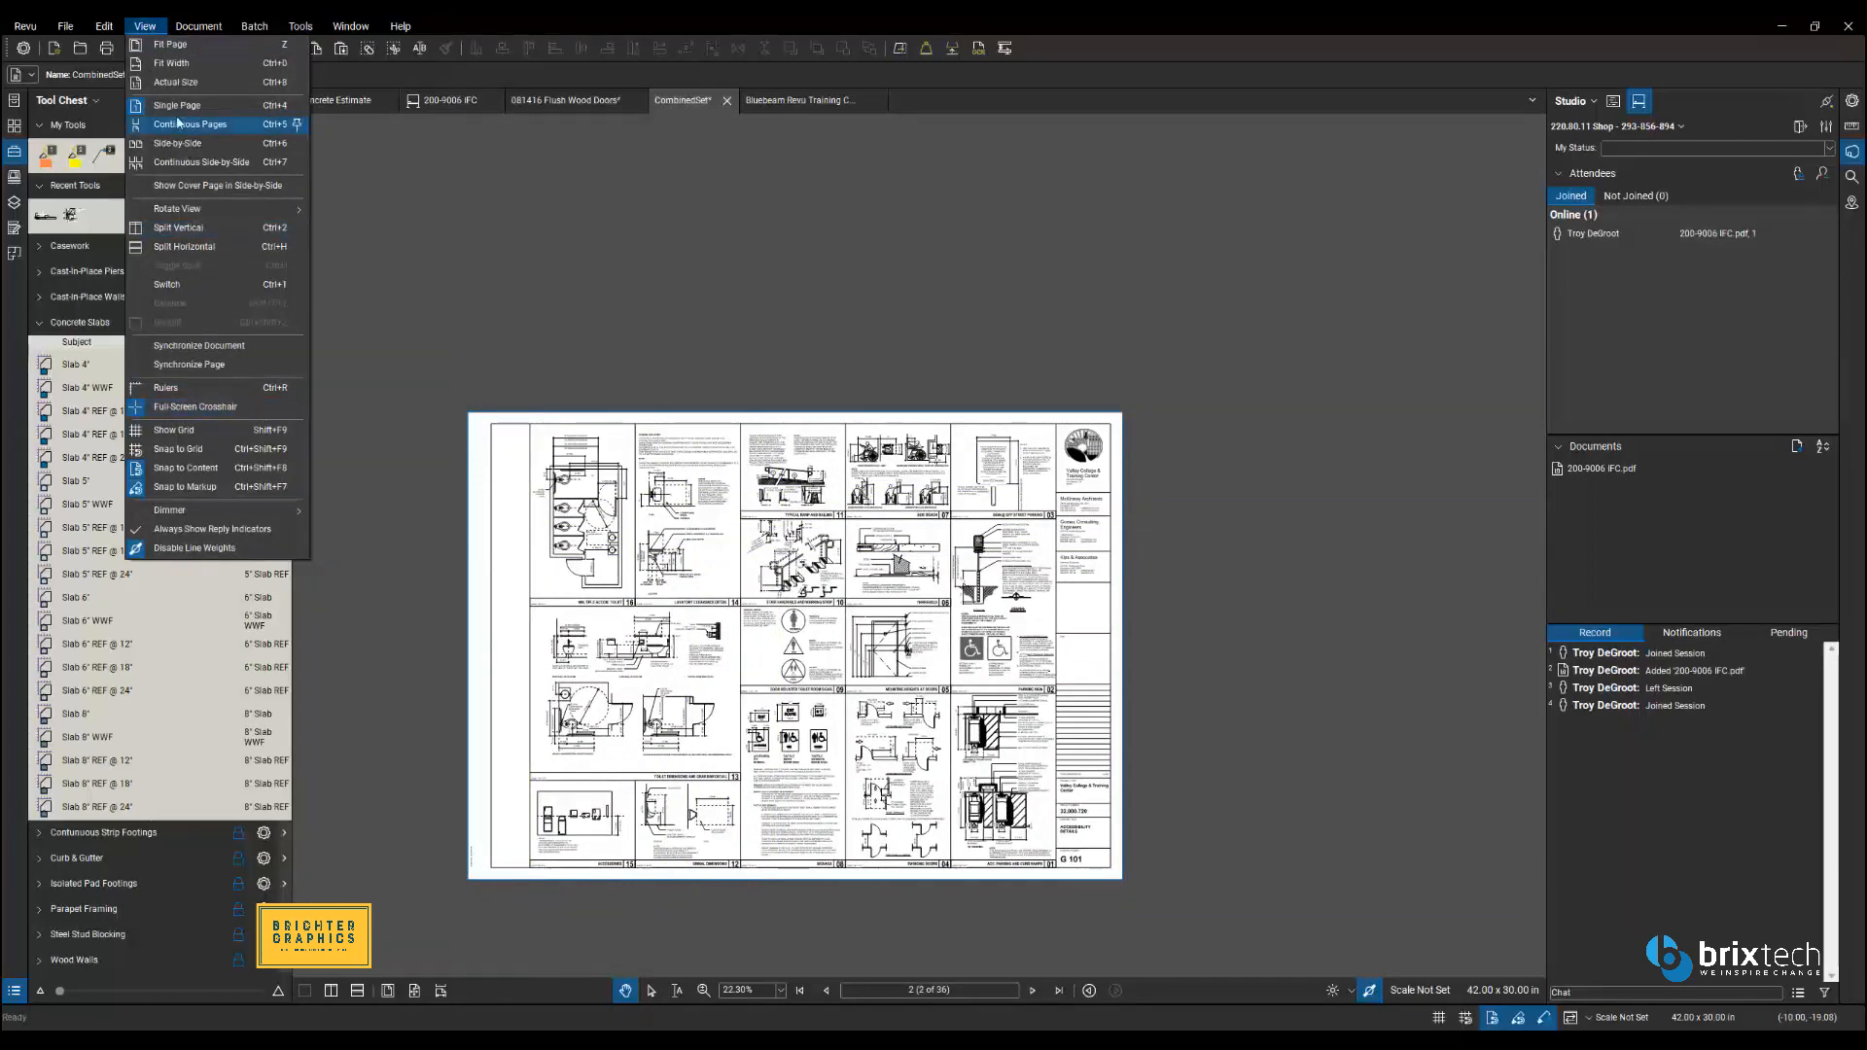
pyautogui.moveTo(211, 23)
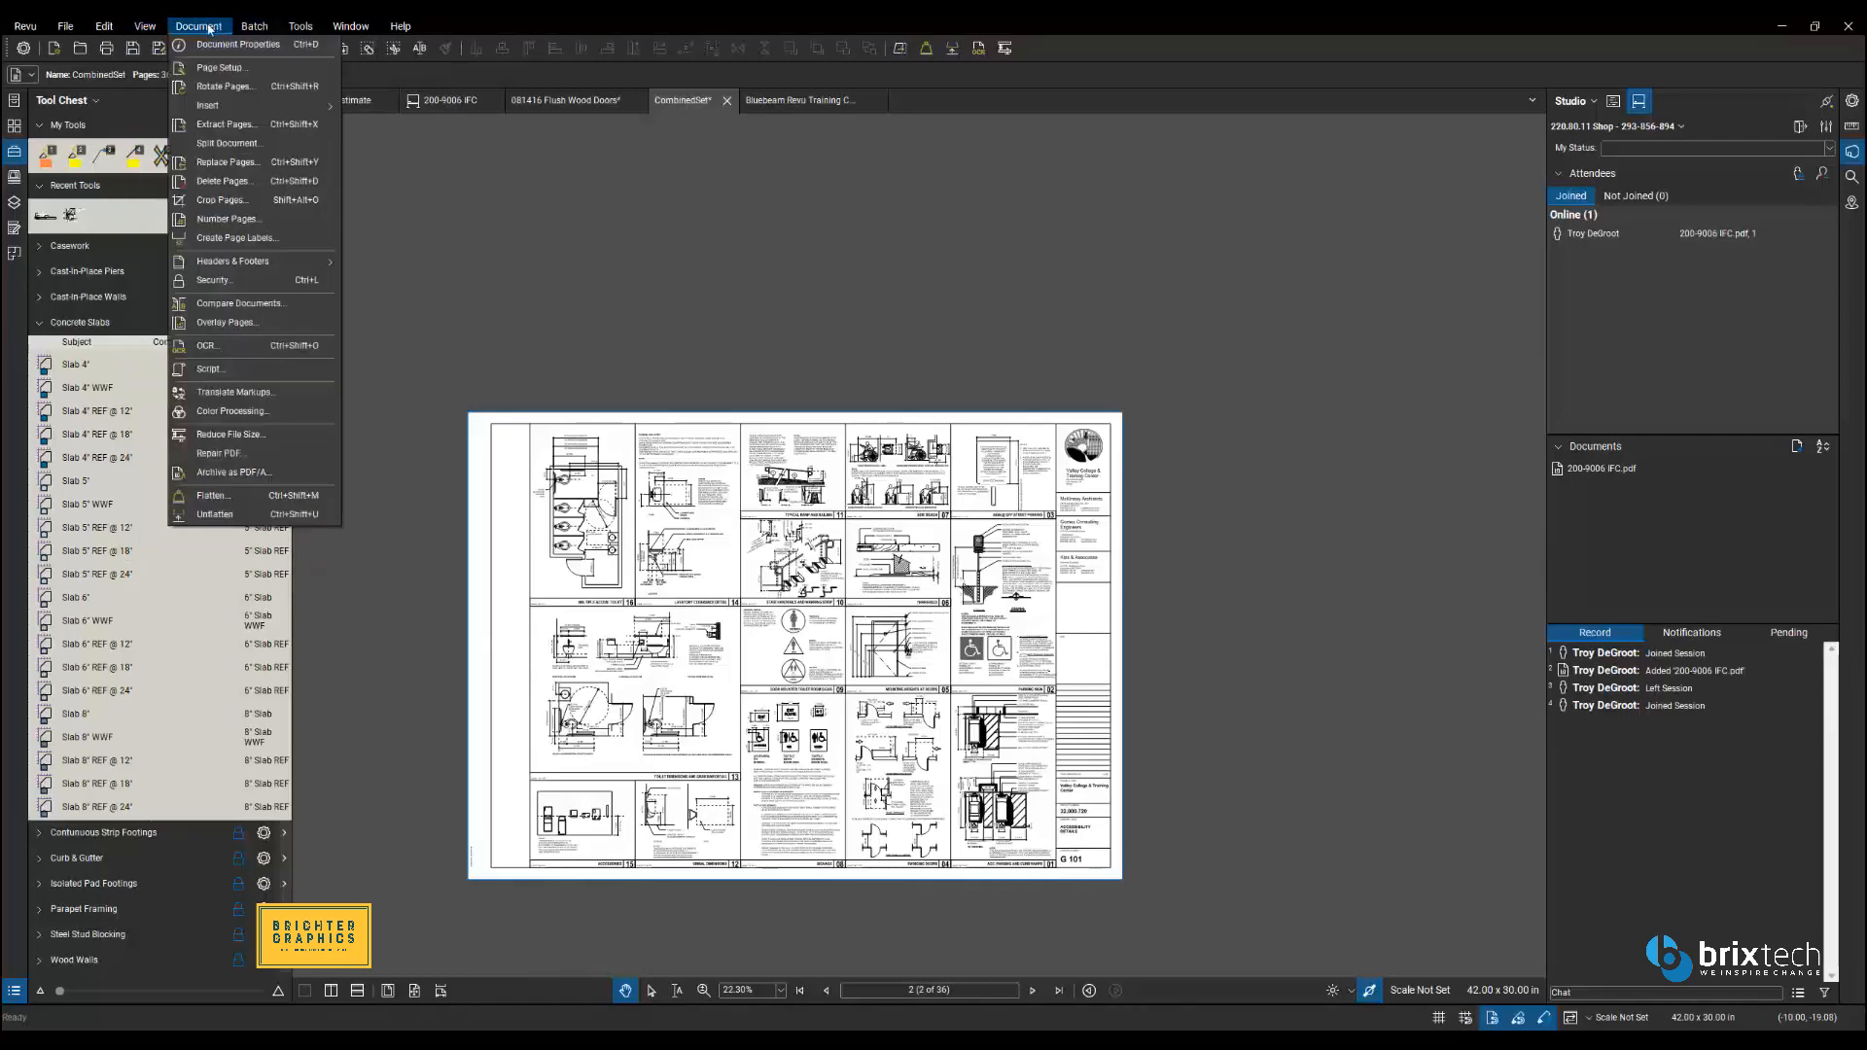
pyautogui.click(216, 26)
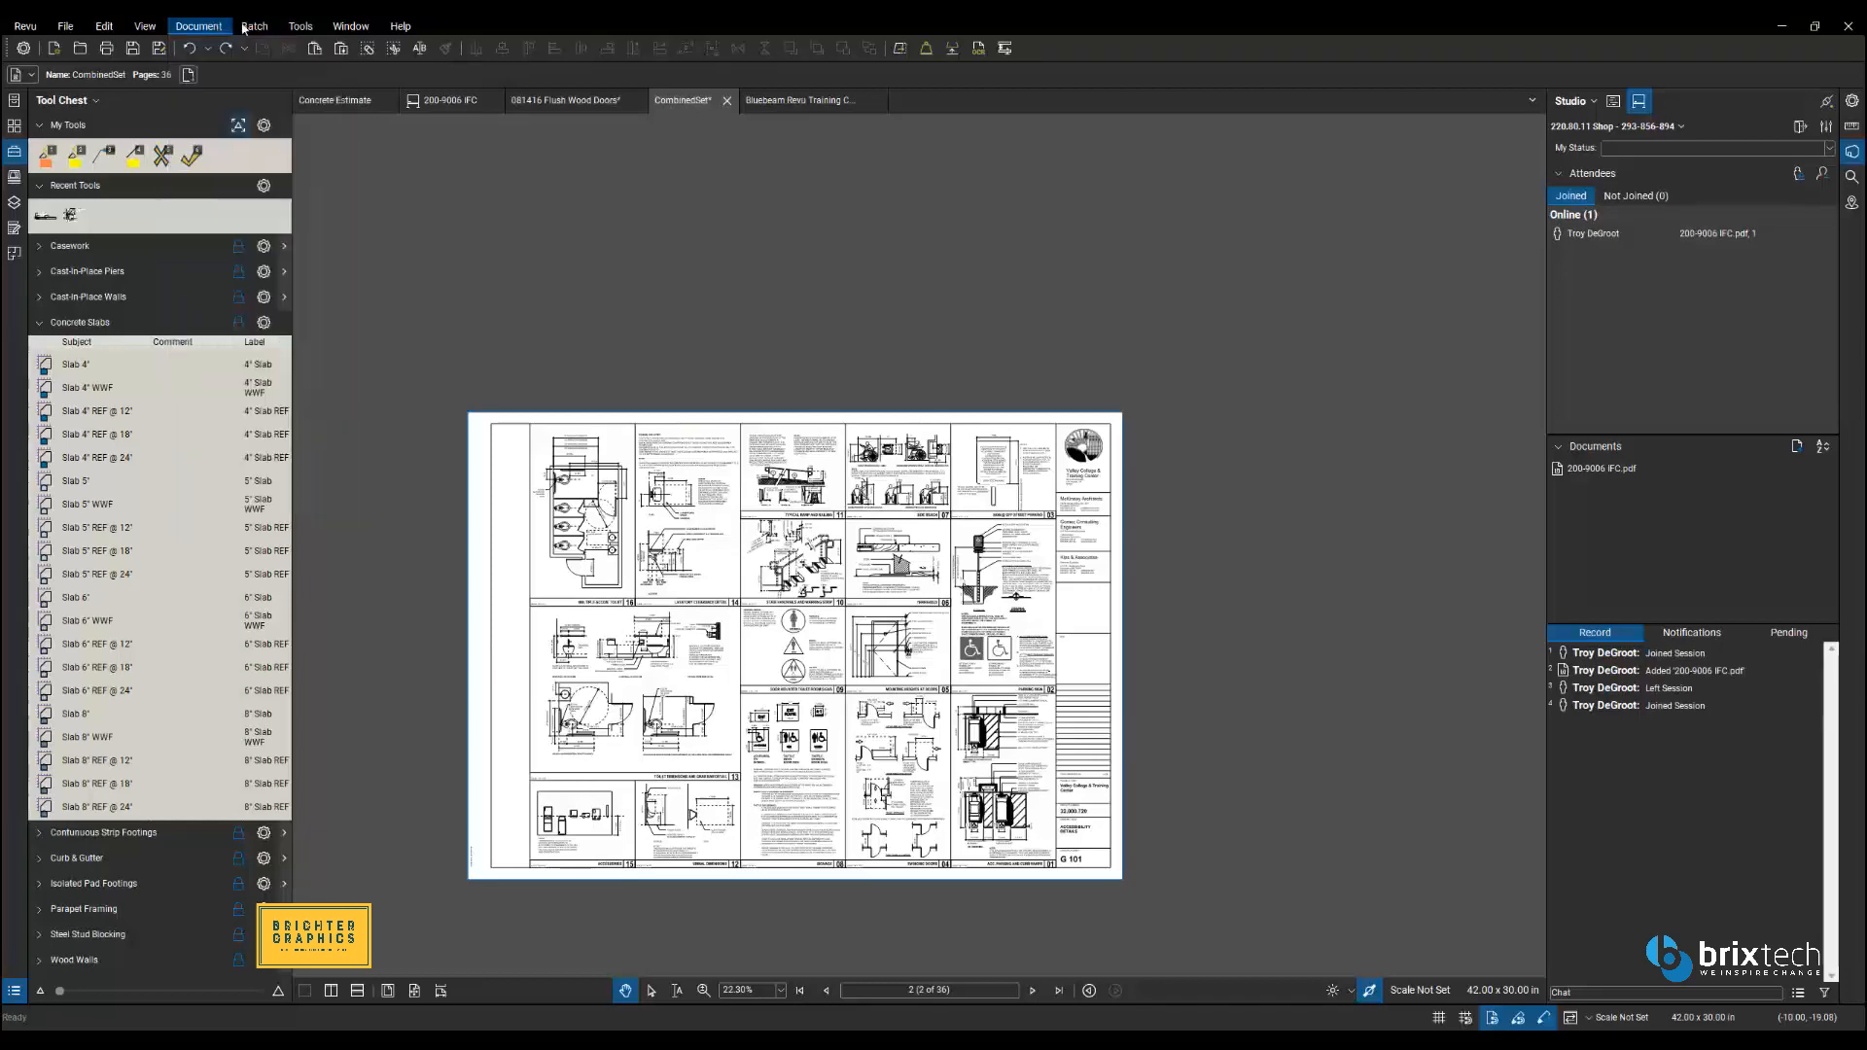
pyautogui.click(254, 26)
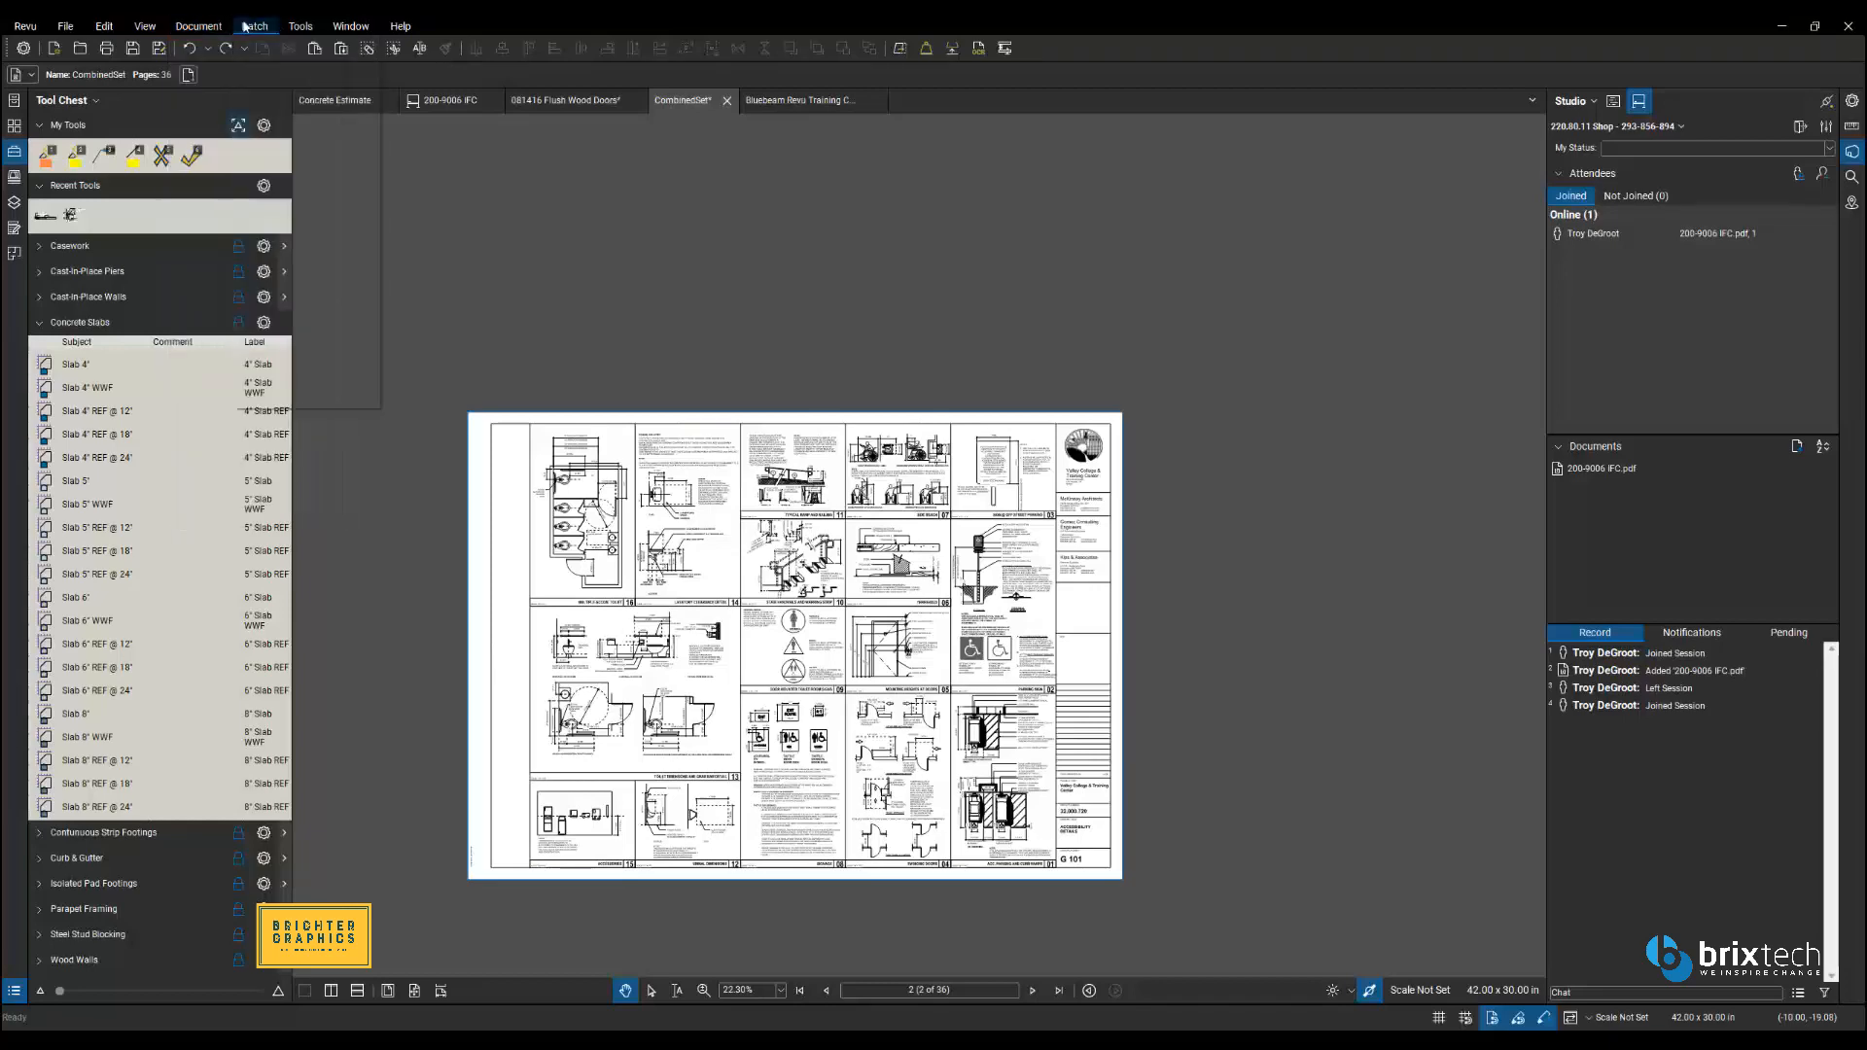
pyautogui.moveTo(304, 28)
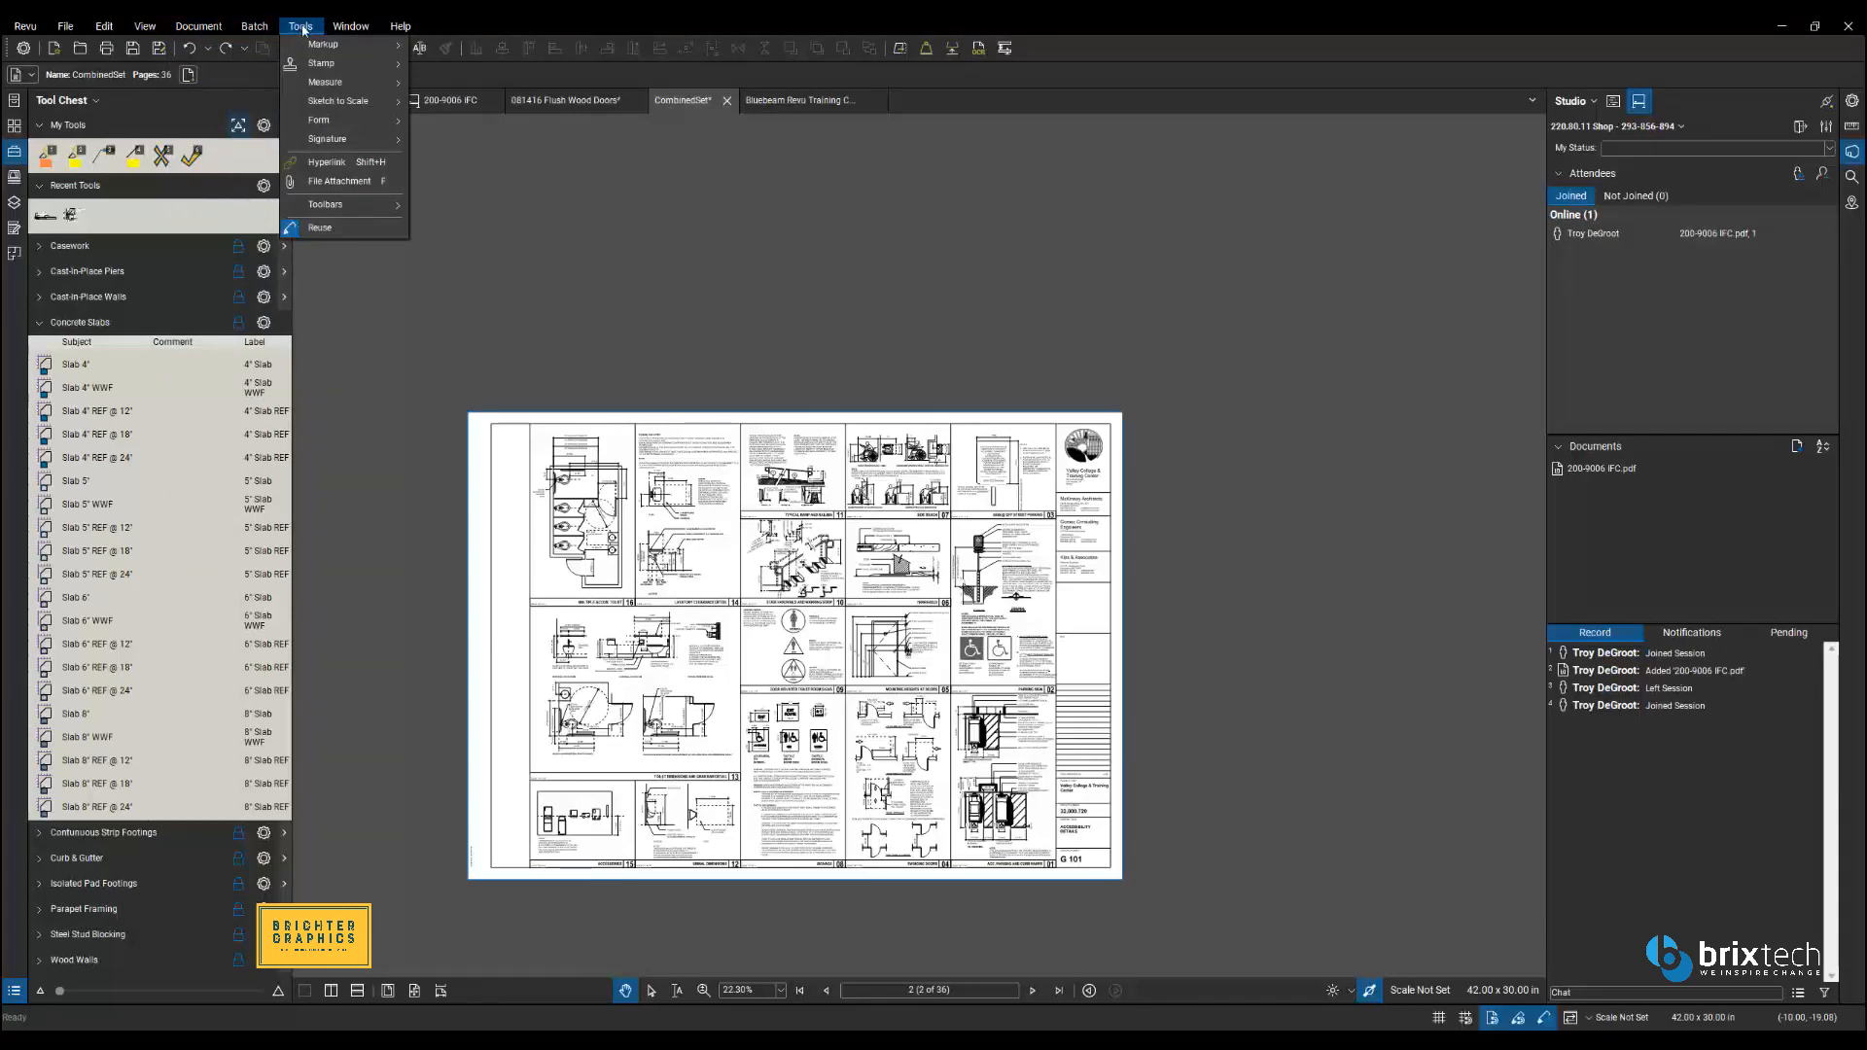
pyautogui.moveTo(338, 211)
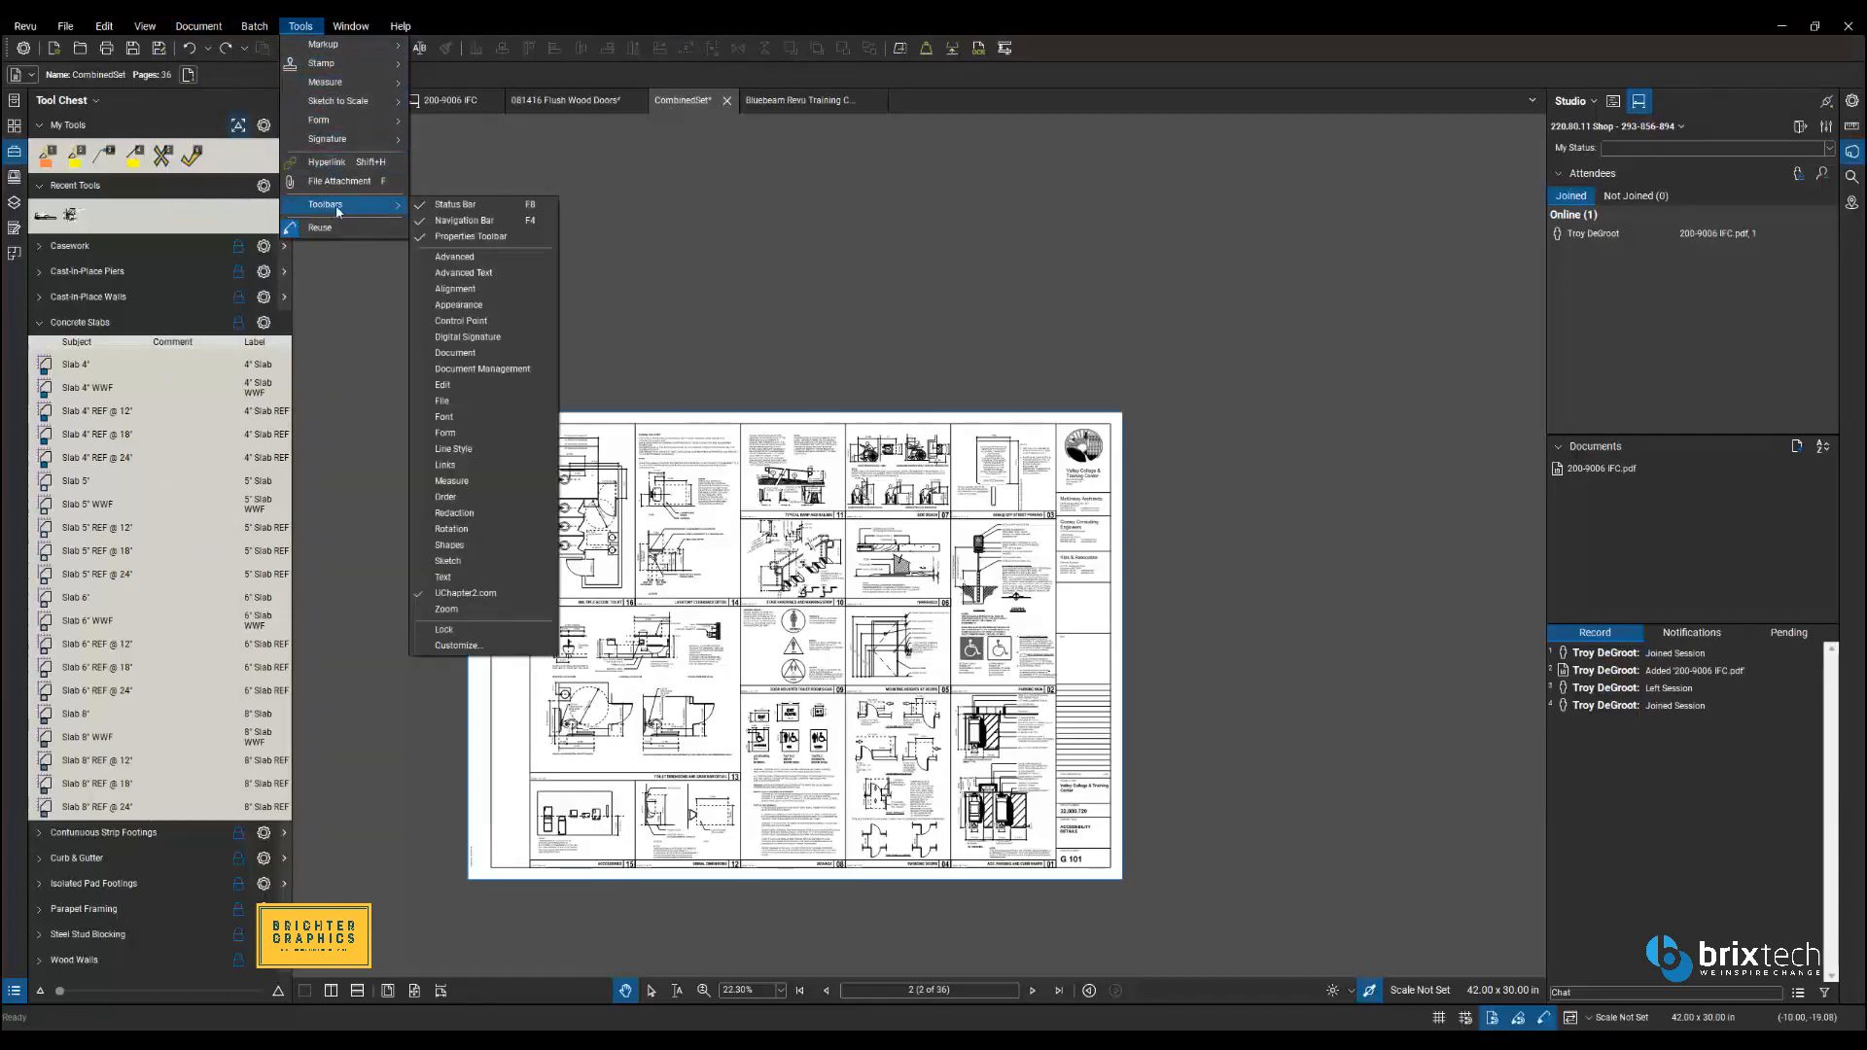
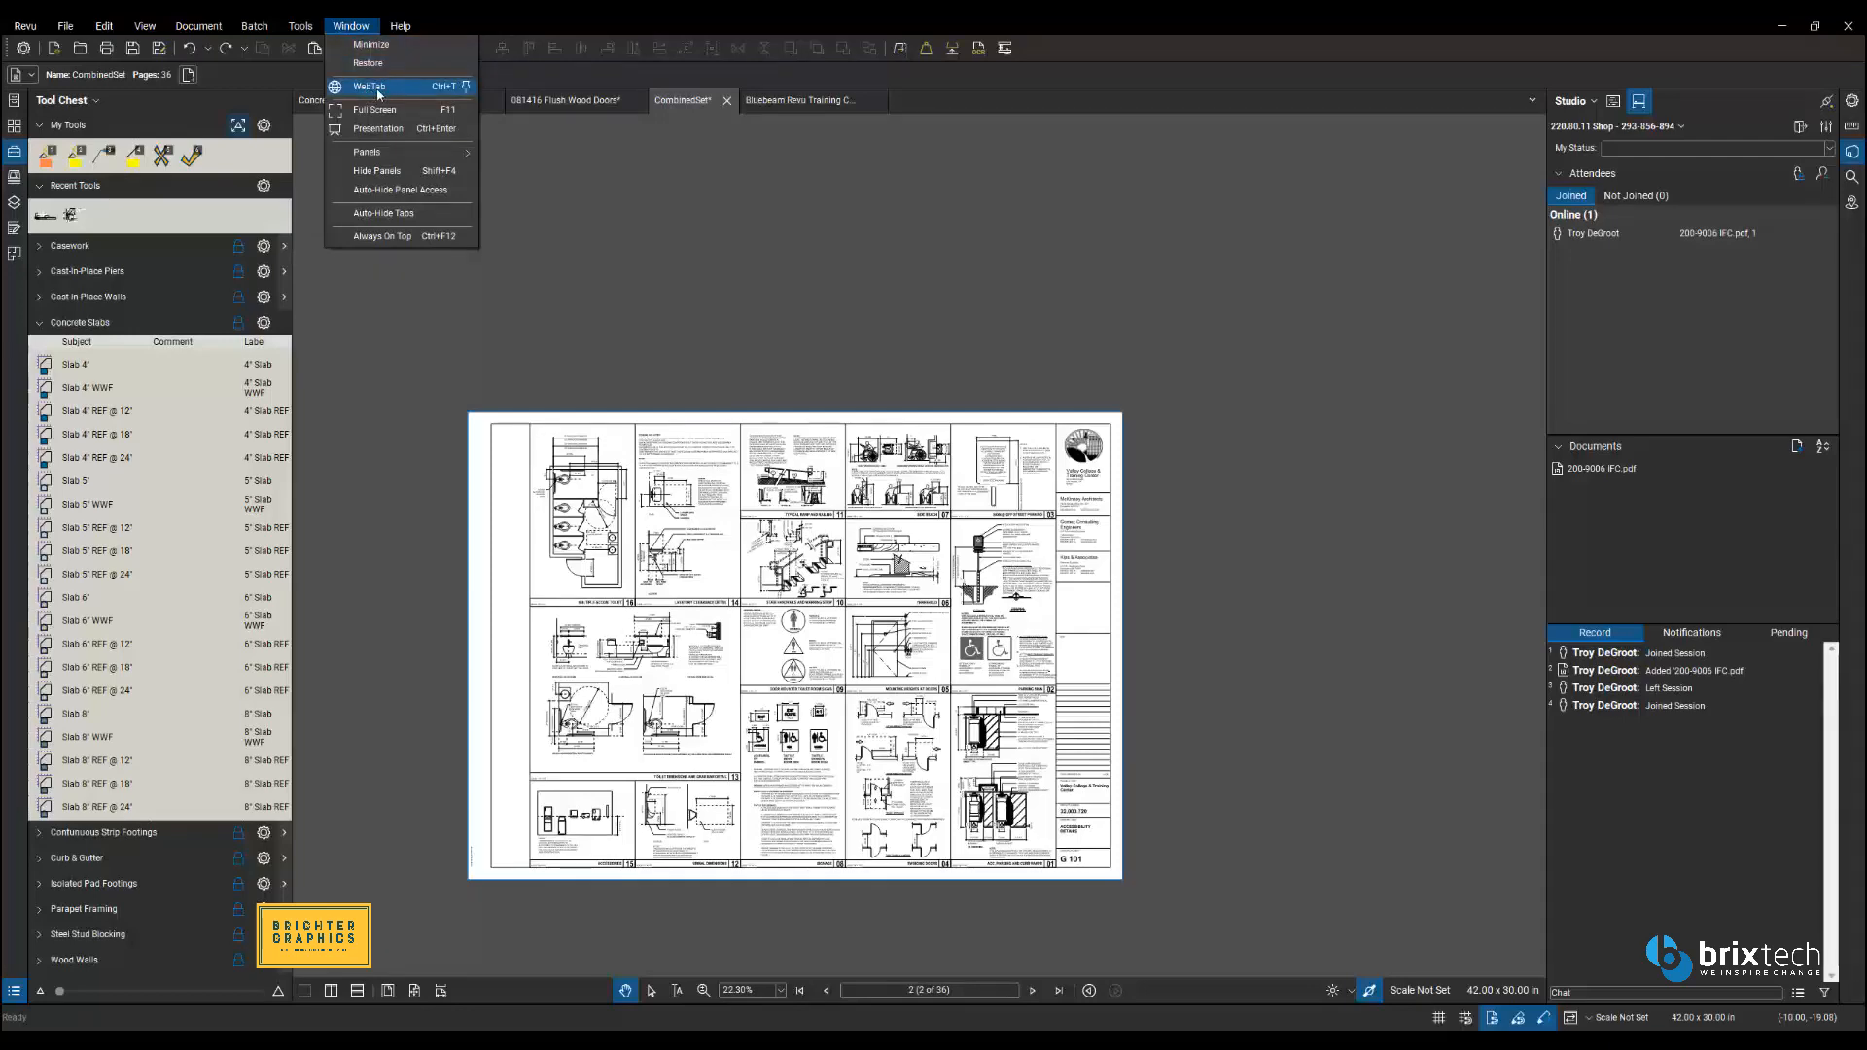
# Look through the Bluebeam Revu Training Courses web page, including its full list of courses
pyautogui.click(801, 104)
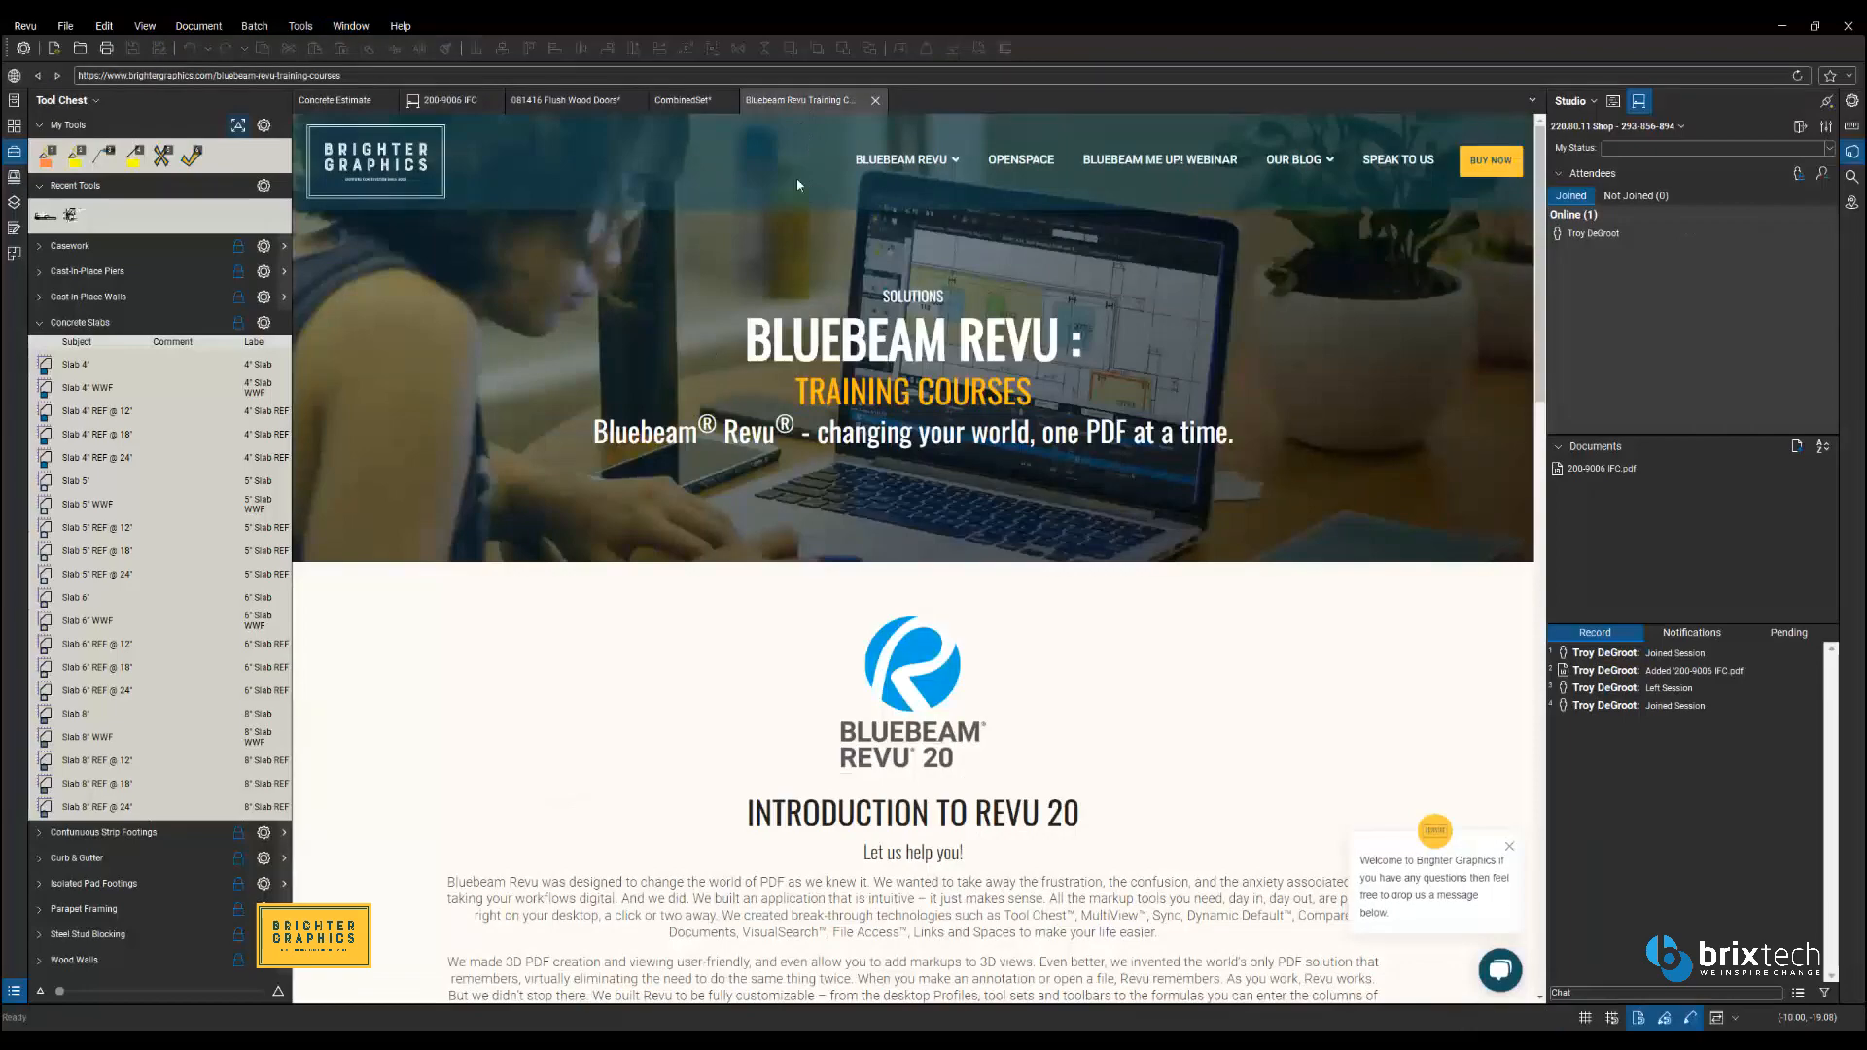
pyautogui.scroll(-6, 488, 475)
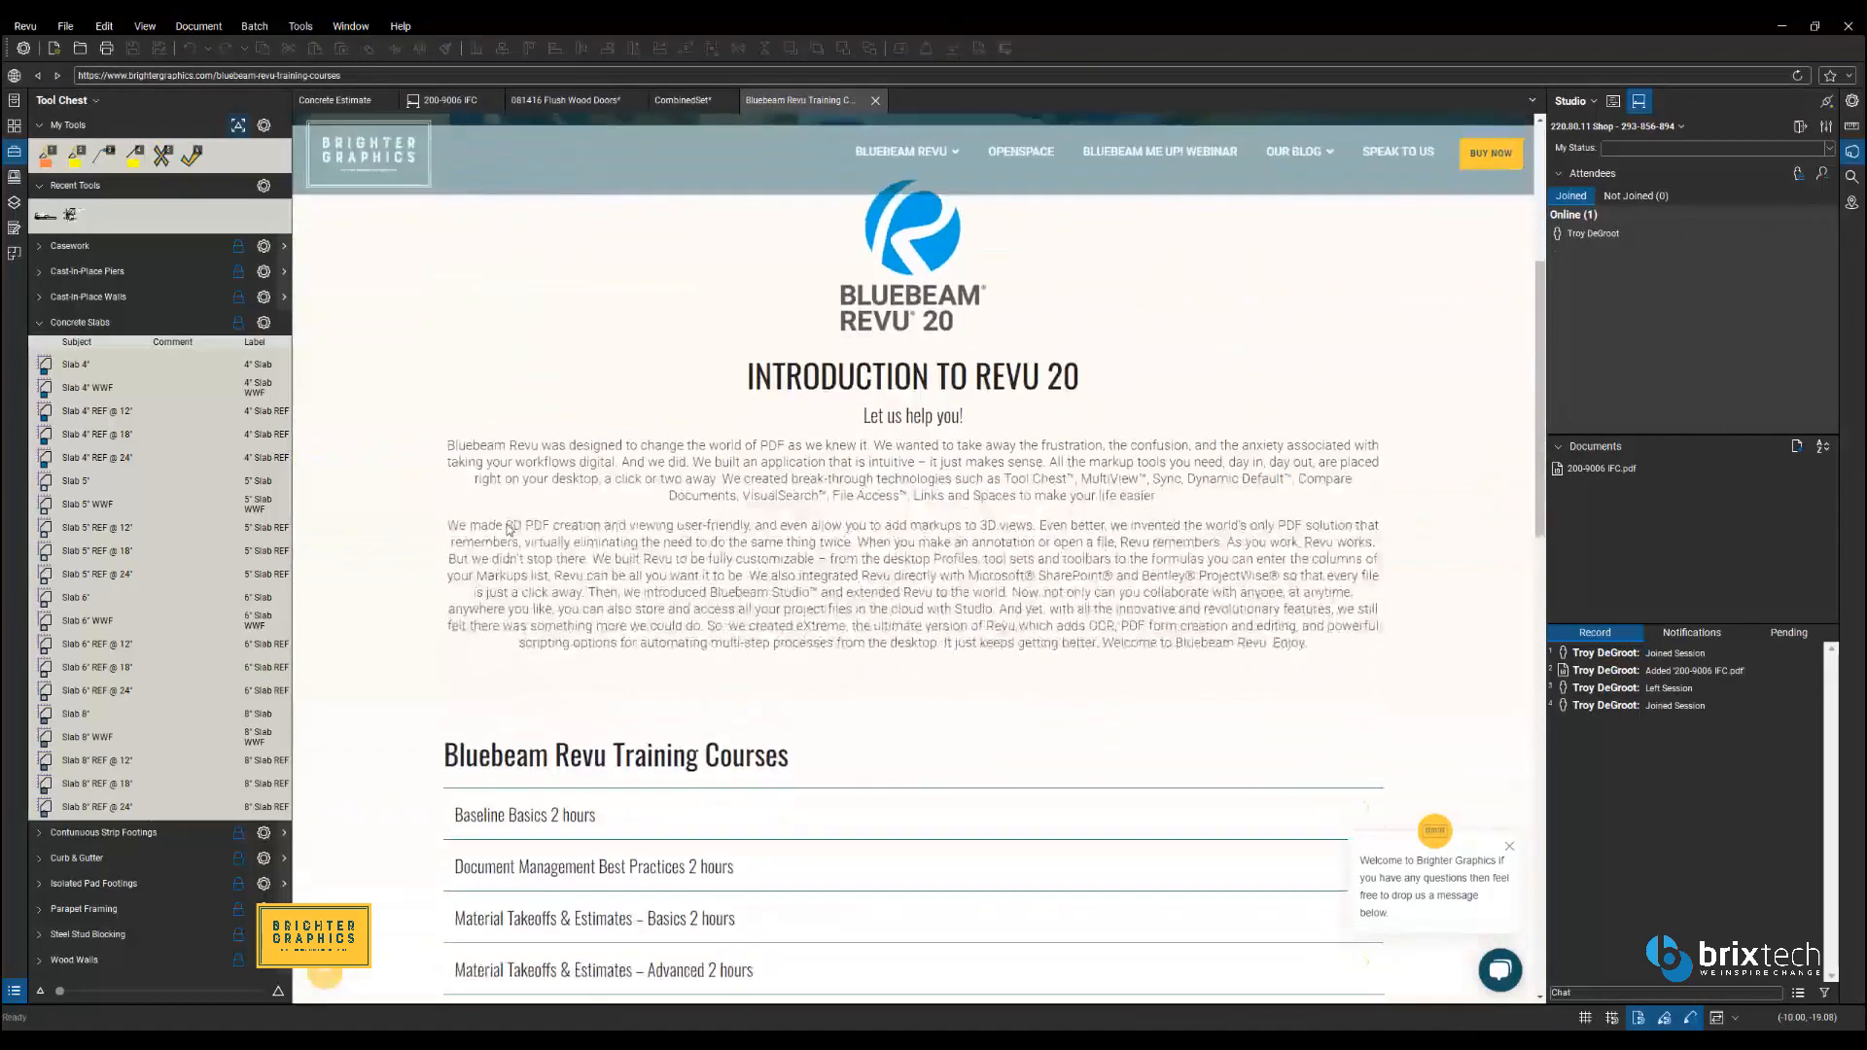
pyautogui.scroll(-3, 507, 530)
pyautogui.scroll(-2, 507, 530)
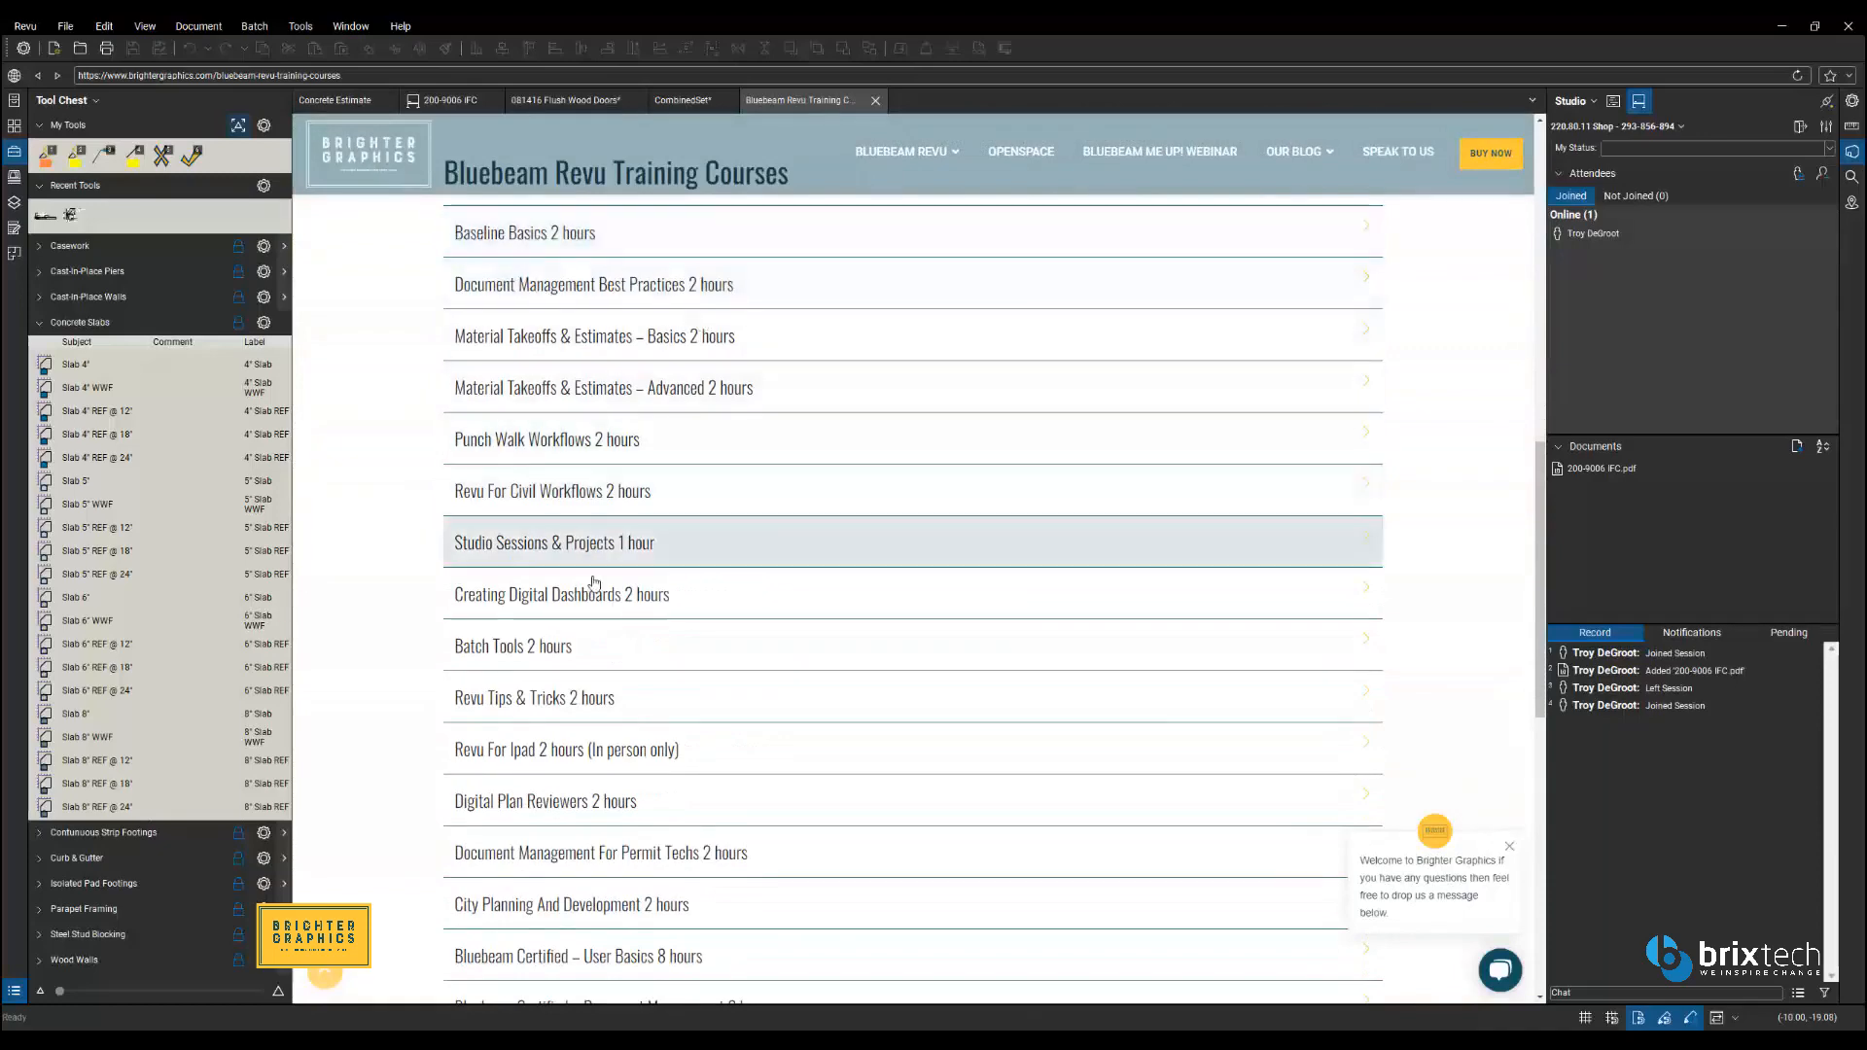
pyautogui.scroll(-2, 399, 688)
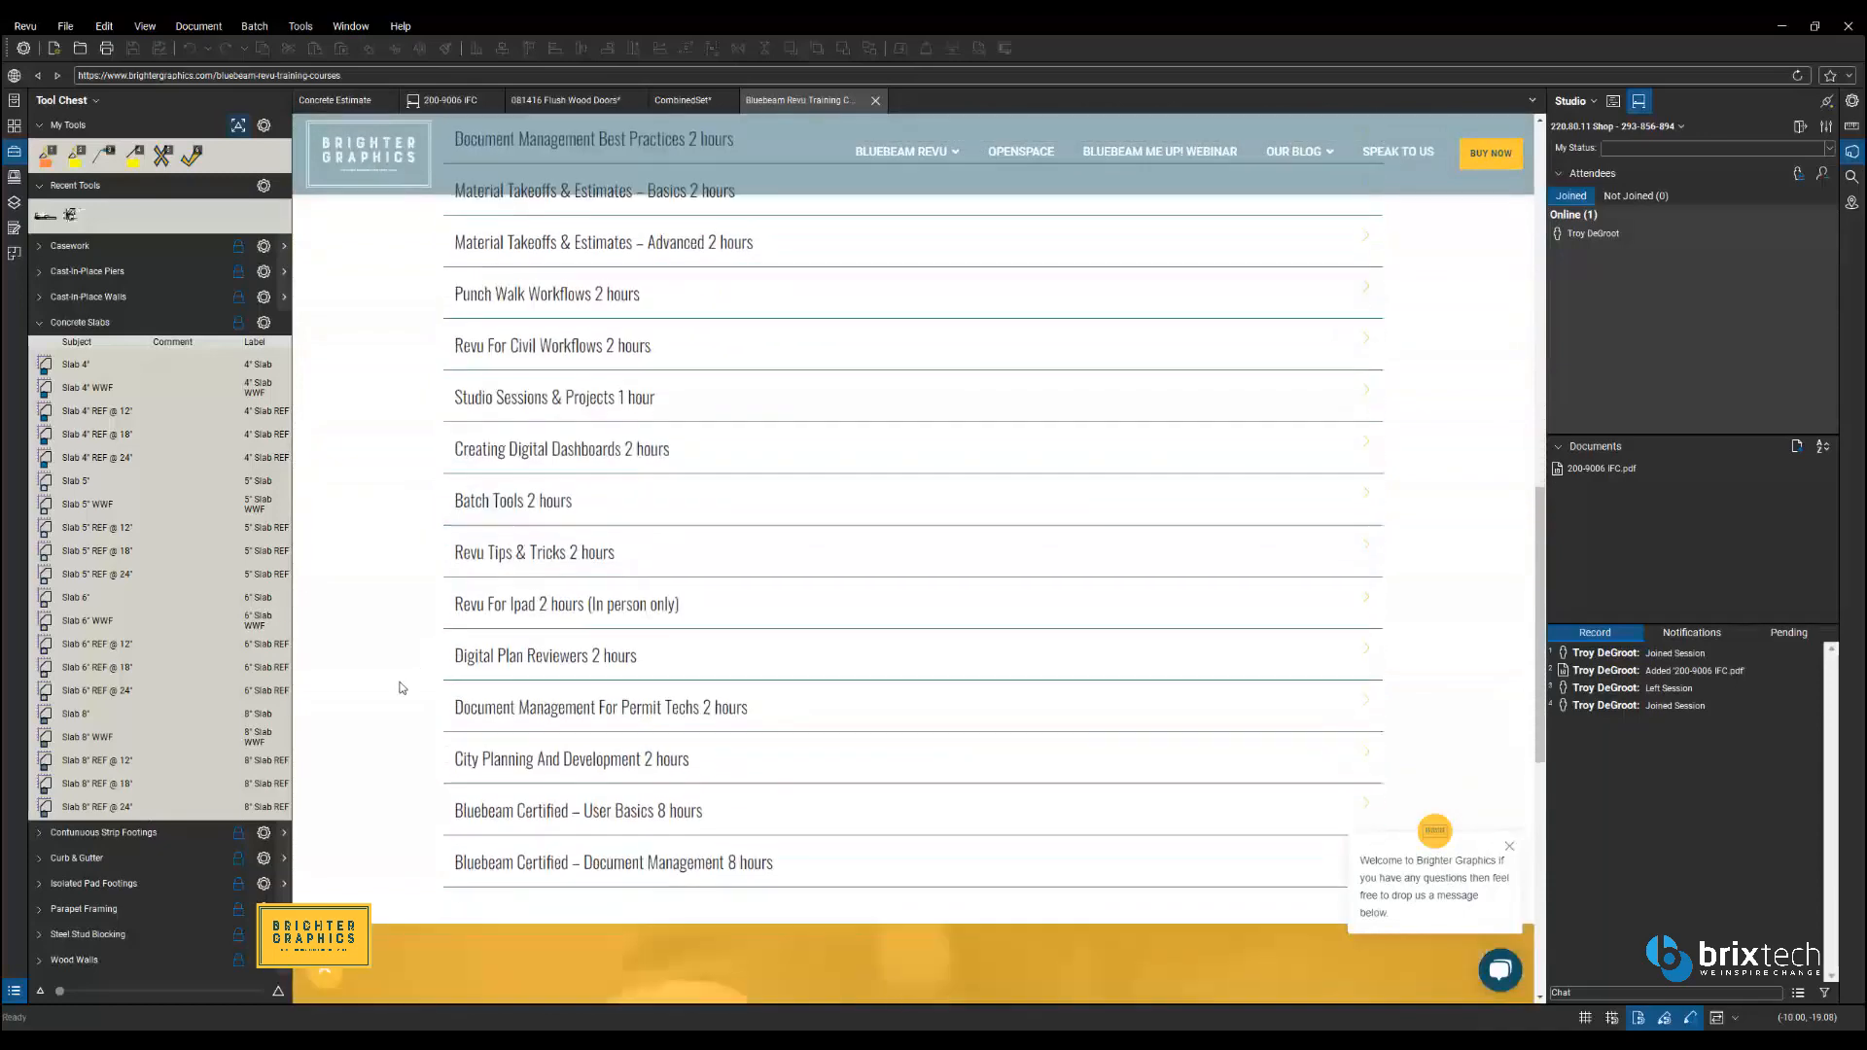
pyautogui.scroll(15, 399, 688)
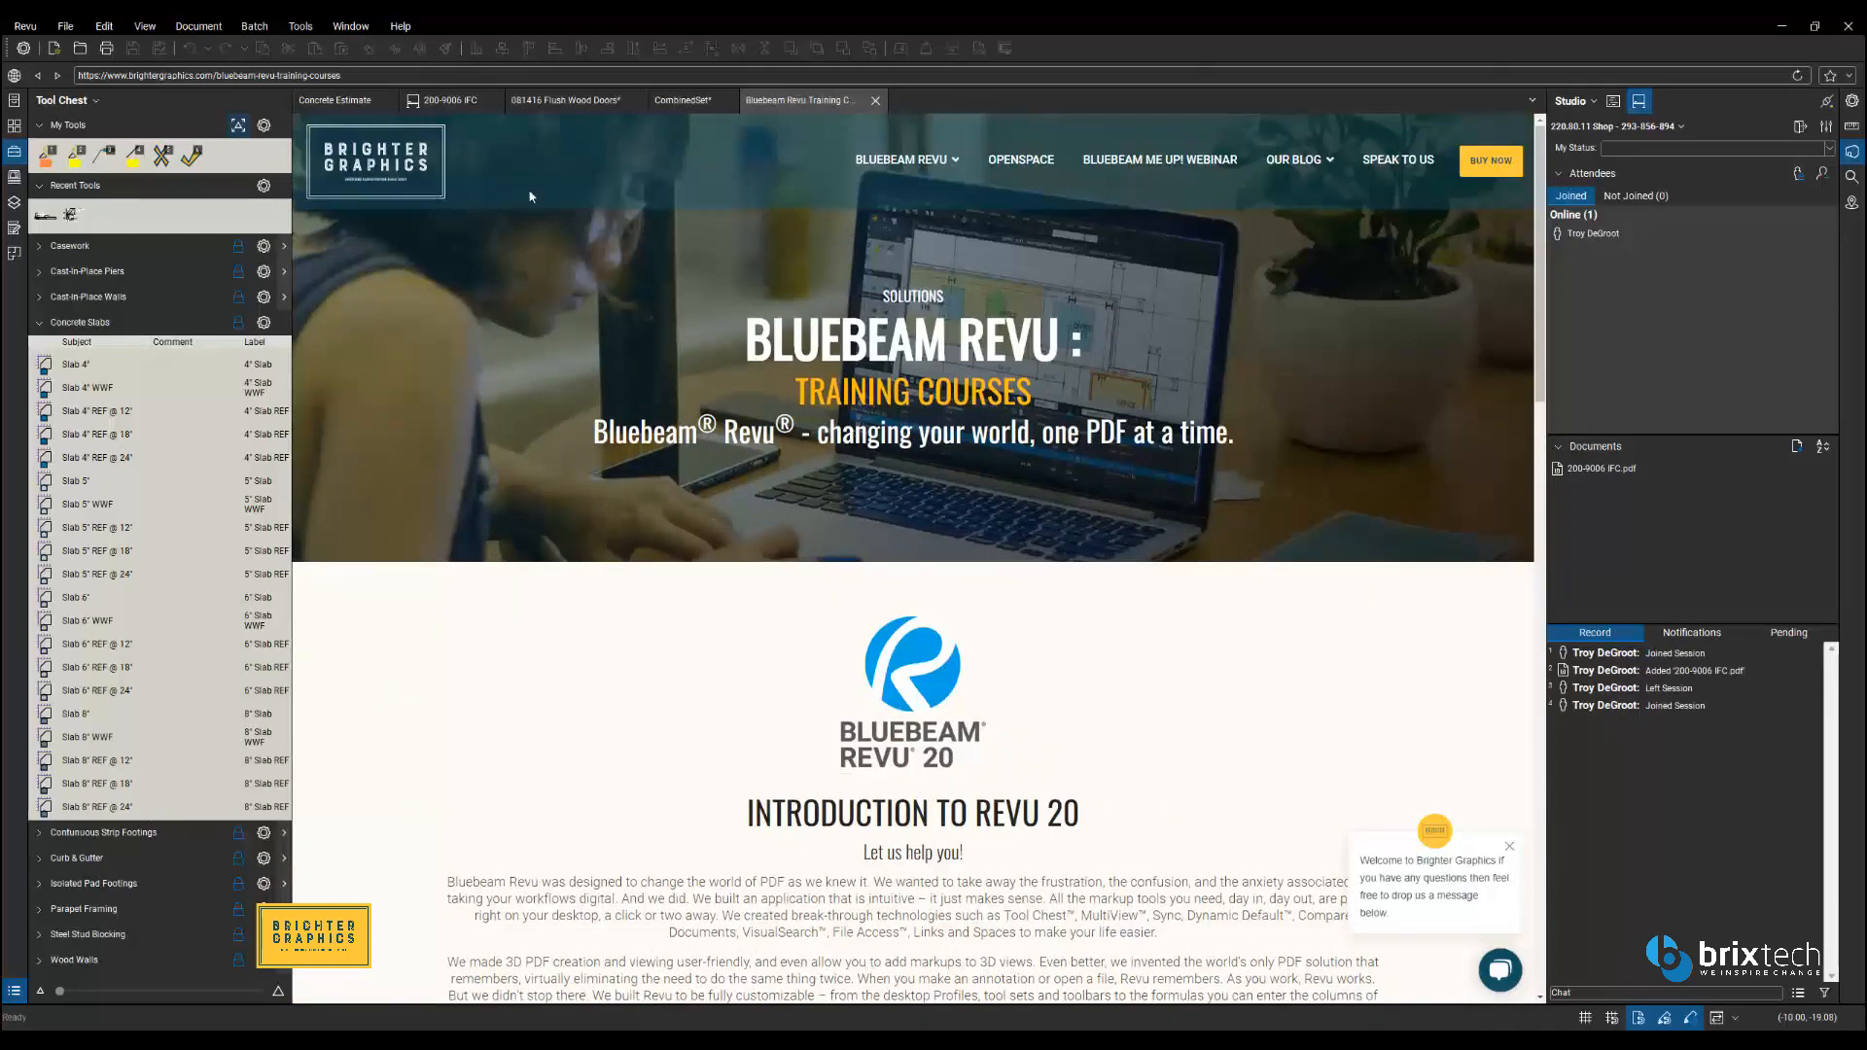
# Bring up the Concrete Estimate drawing and review the available batch, document and window display commands
pyautogui.click(349, 26)
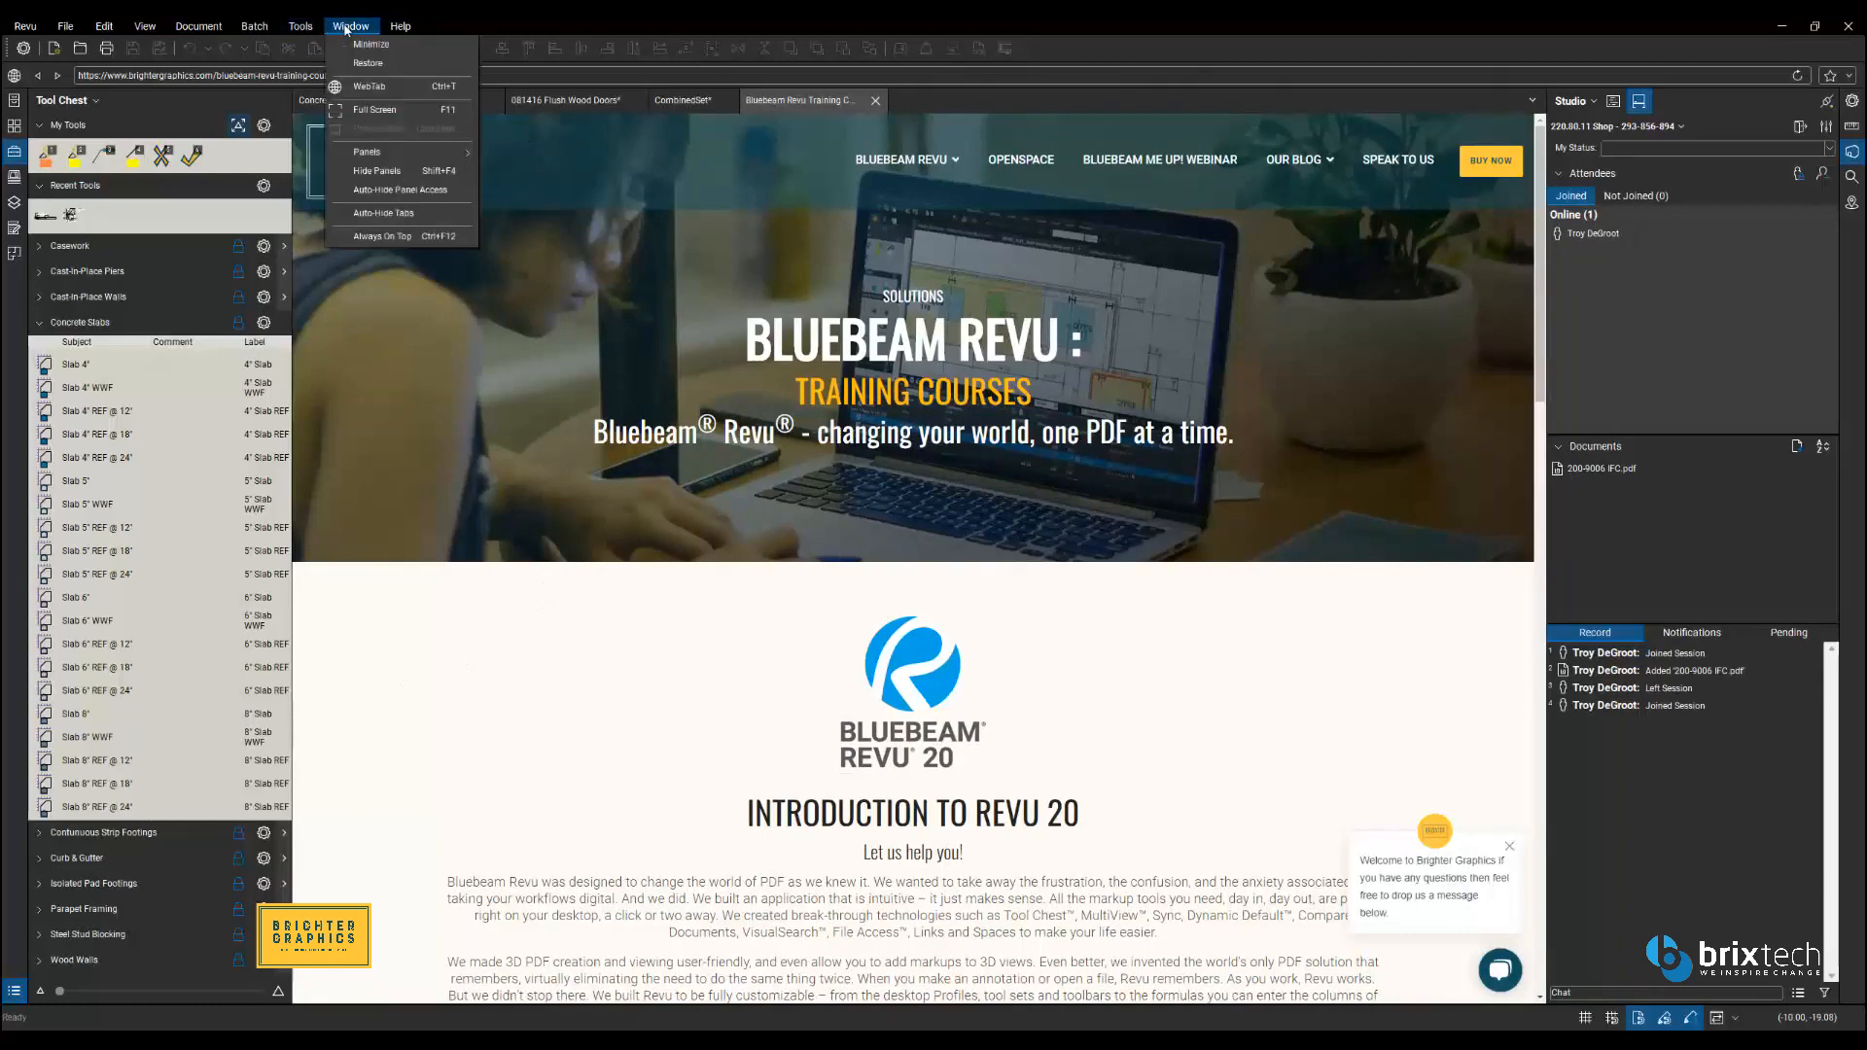
pyautogui.click(519, 17)
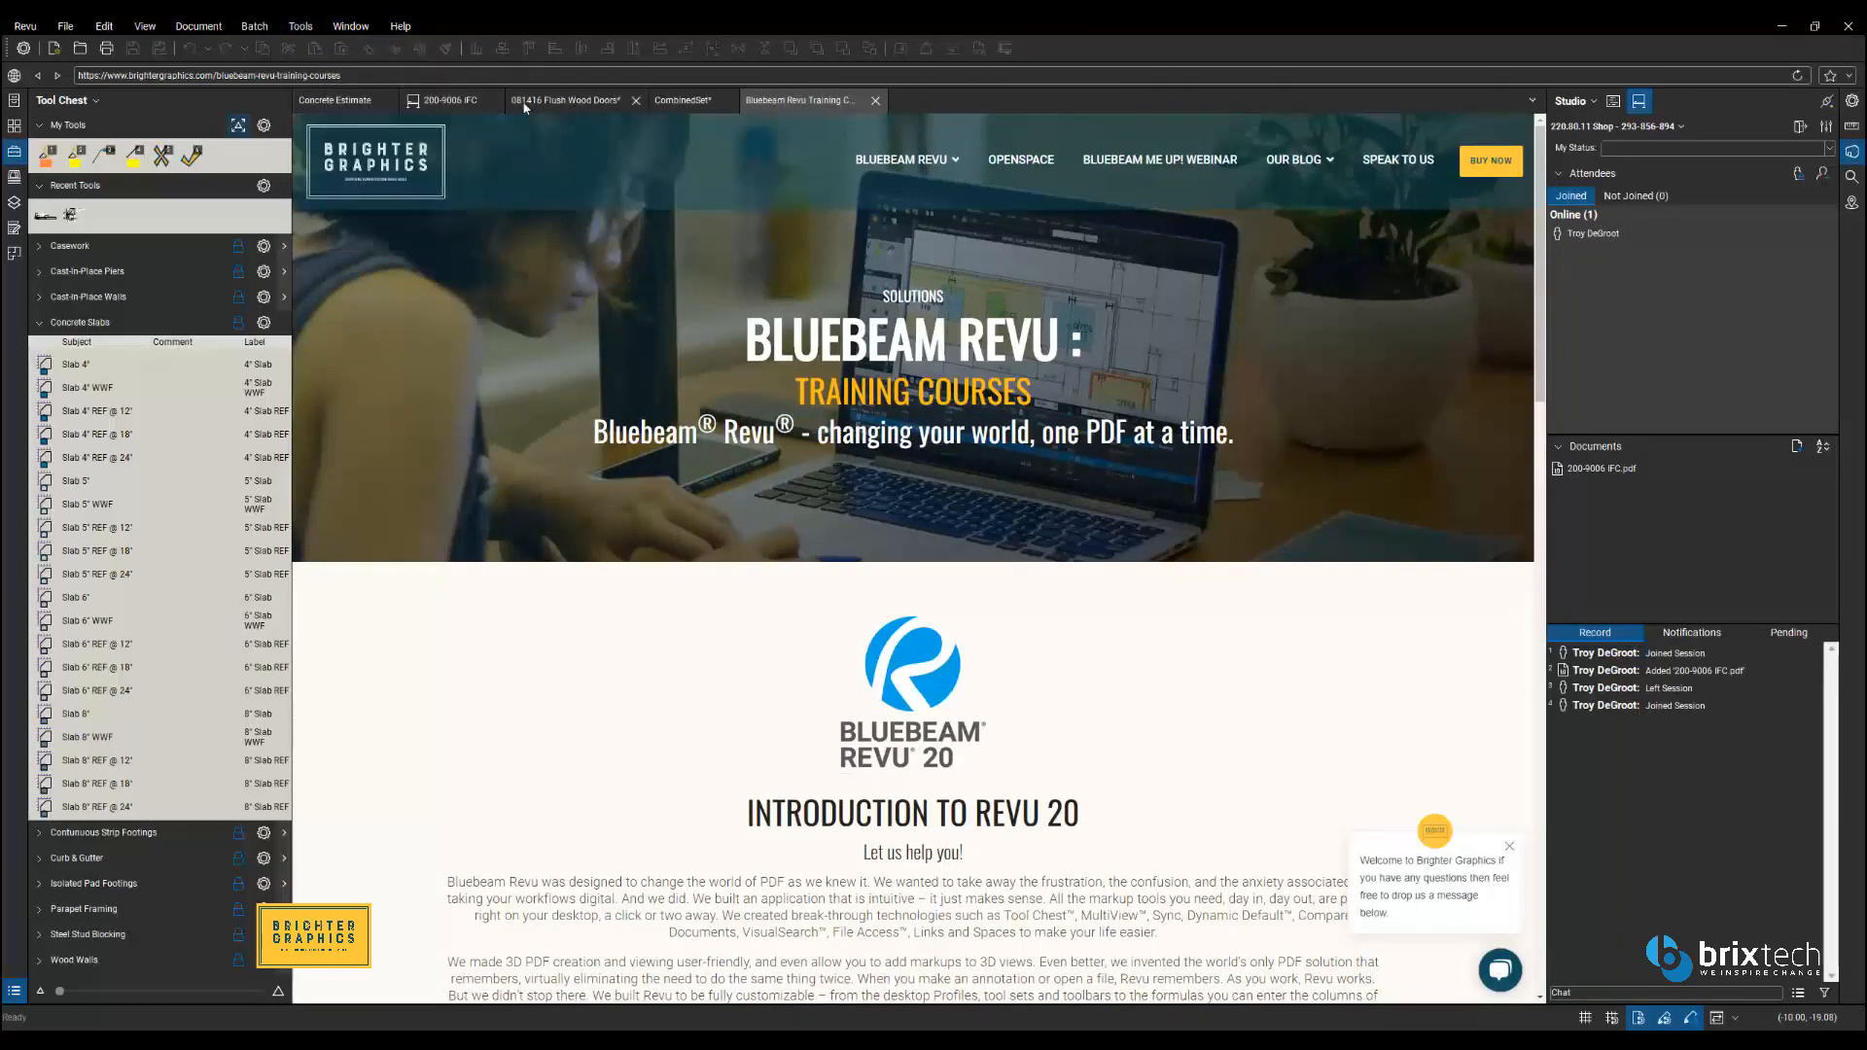
pyautogui.click(347, 101)
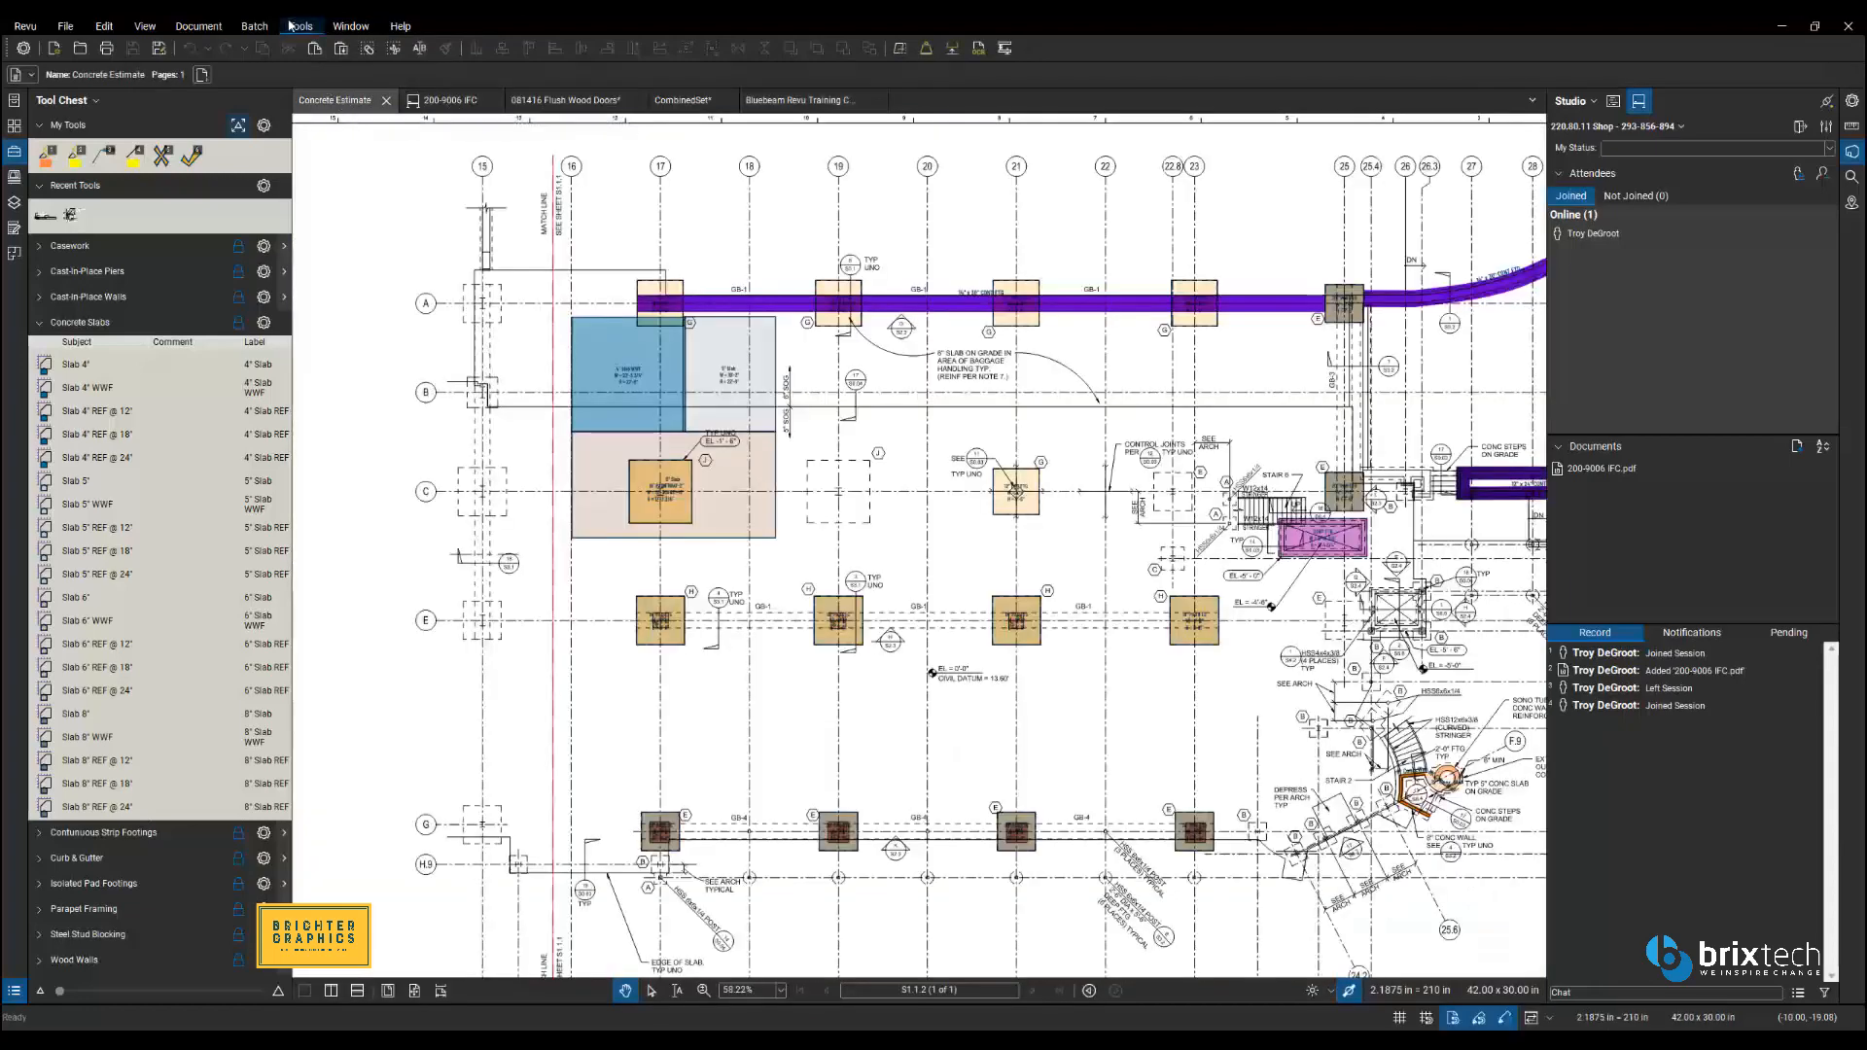
pyautogui.click(350, 27)
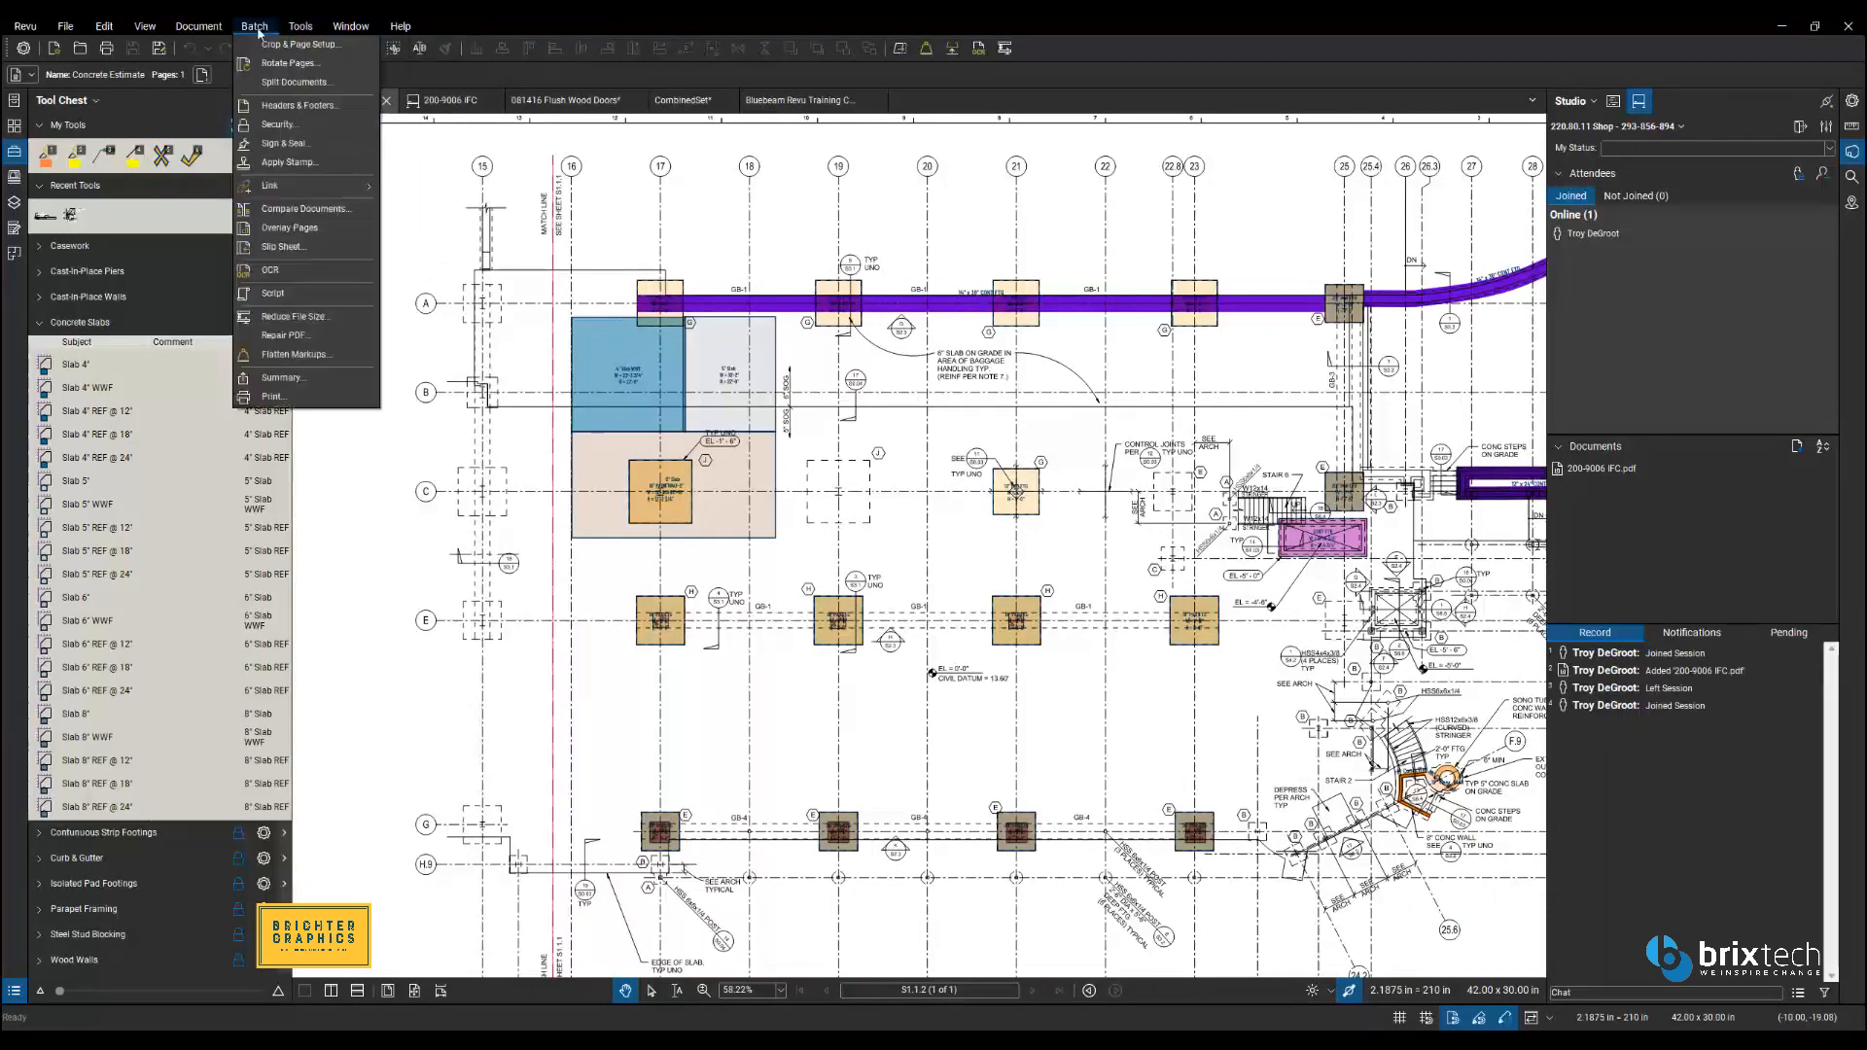
pyautogui.moveTo(199, 27)
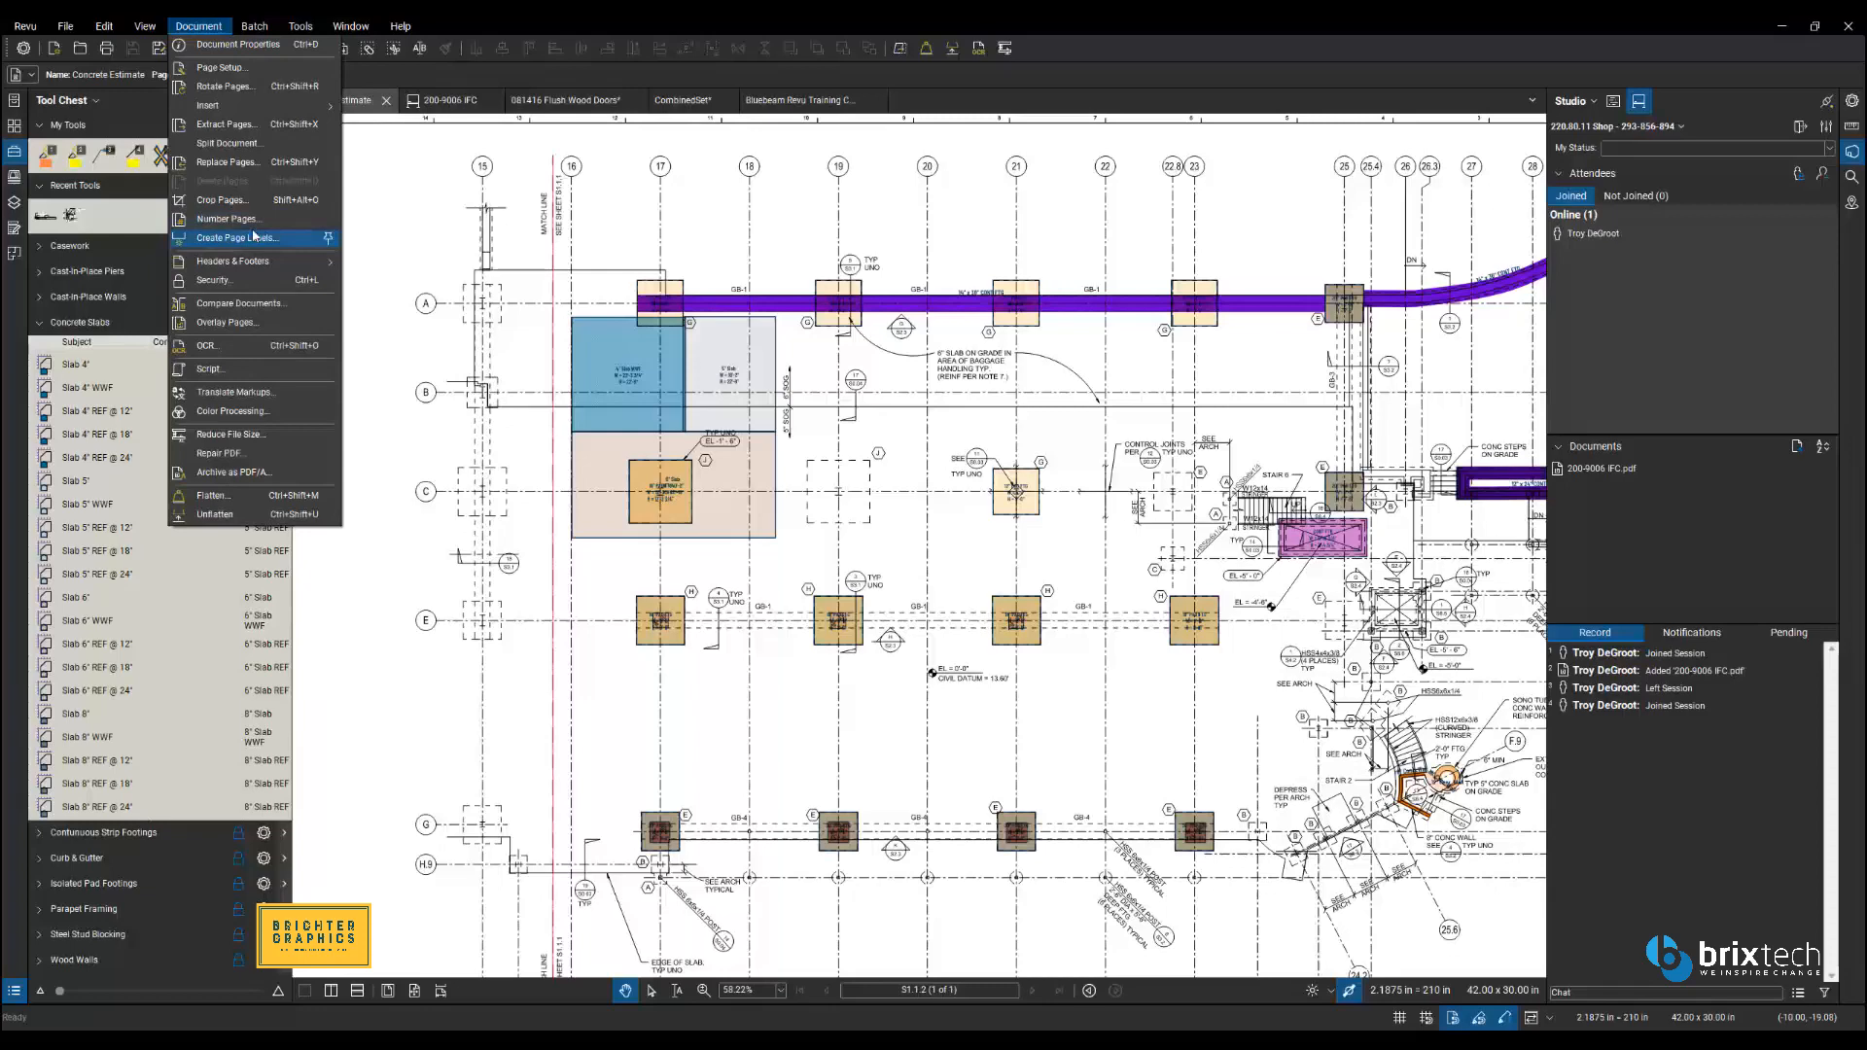
pyautogui.moveTo(352, 27)
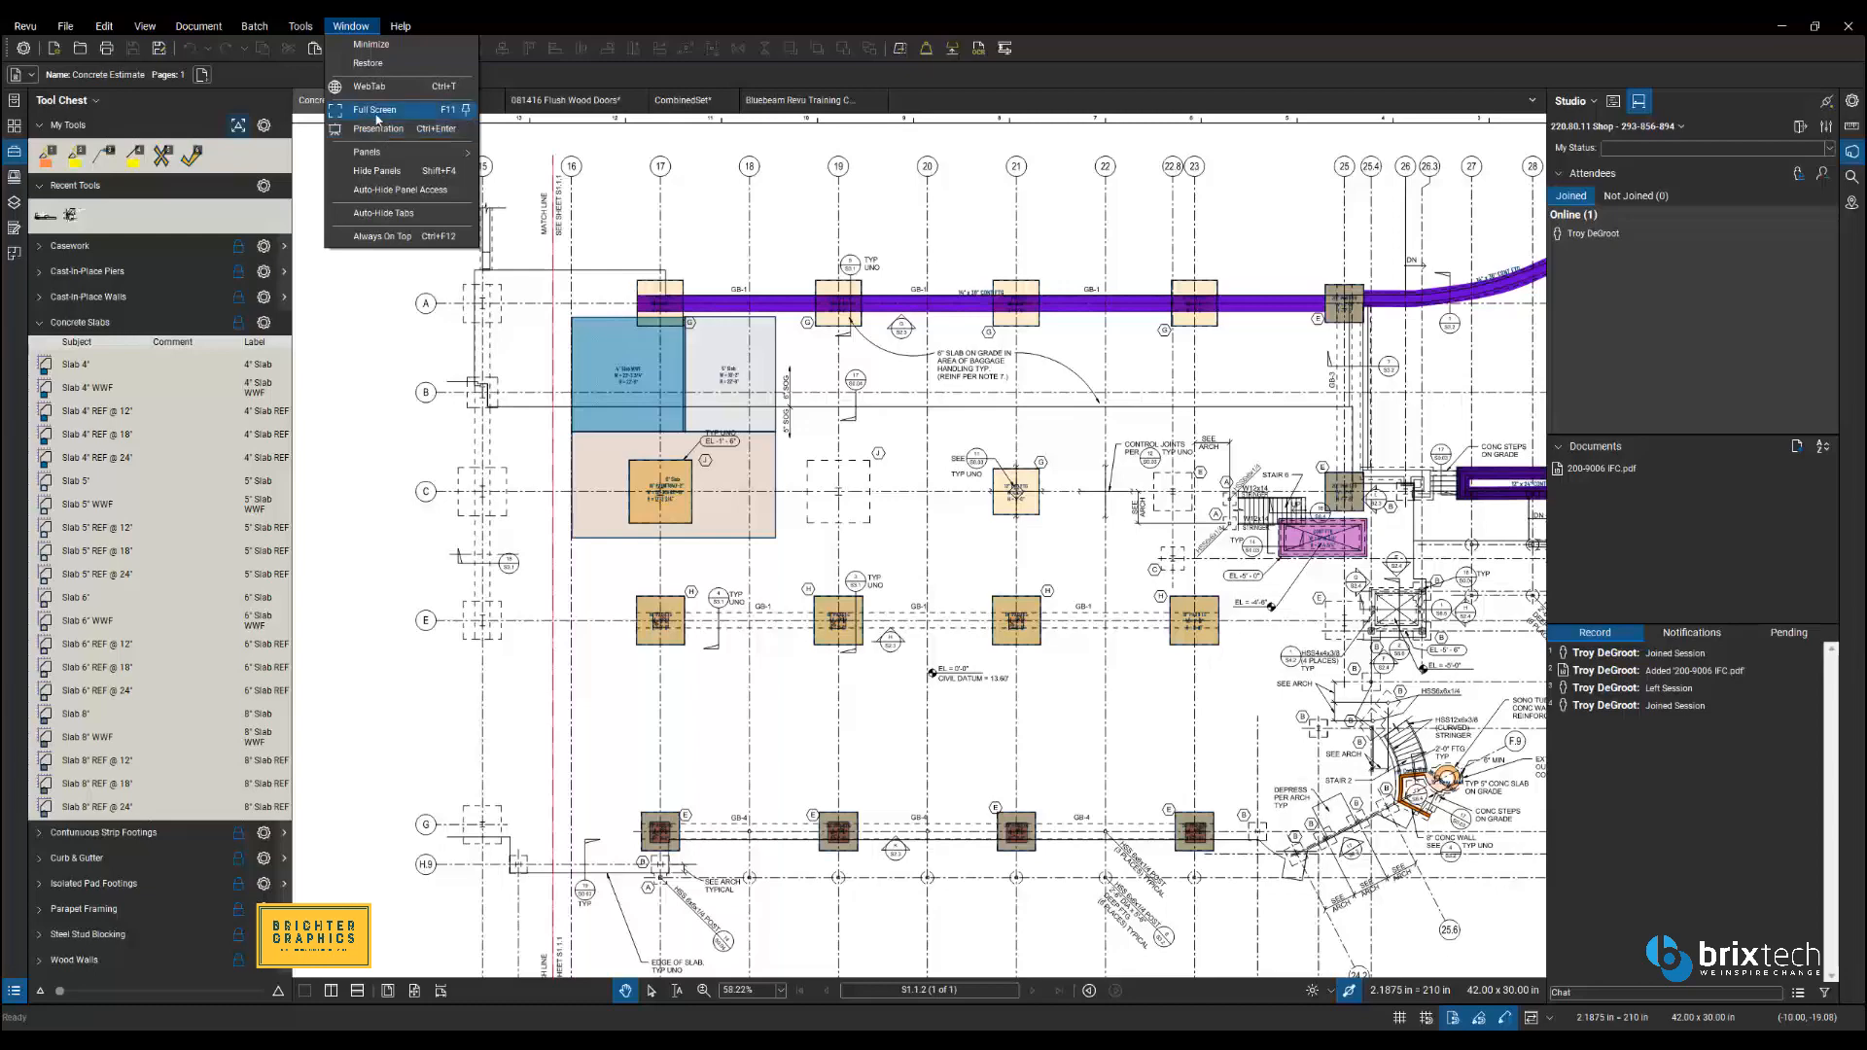
pyautogui.click(351, 27)
# Open the Keyboard Shortcuts Guide, examine the default markup and measure shortcuts on its first page, and close the guide
pyautogui.click(399, 27)
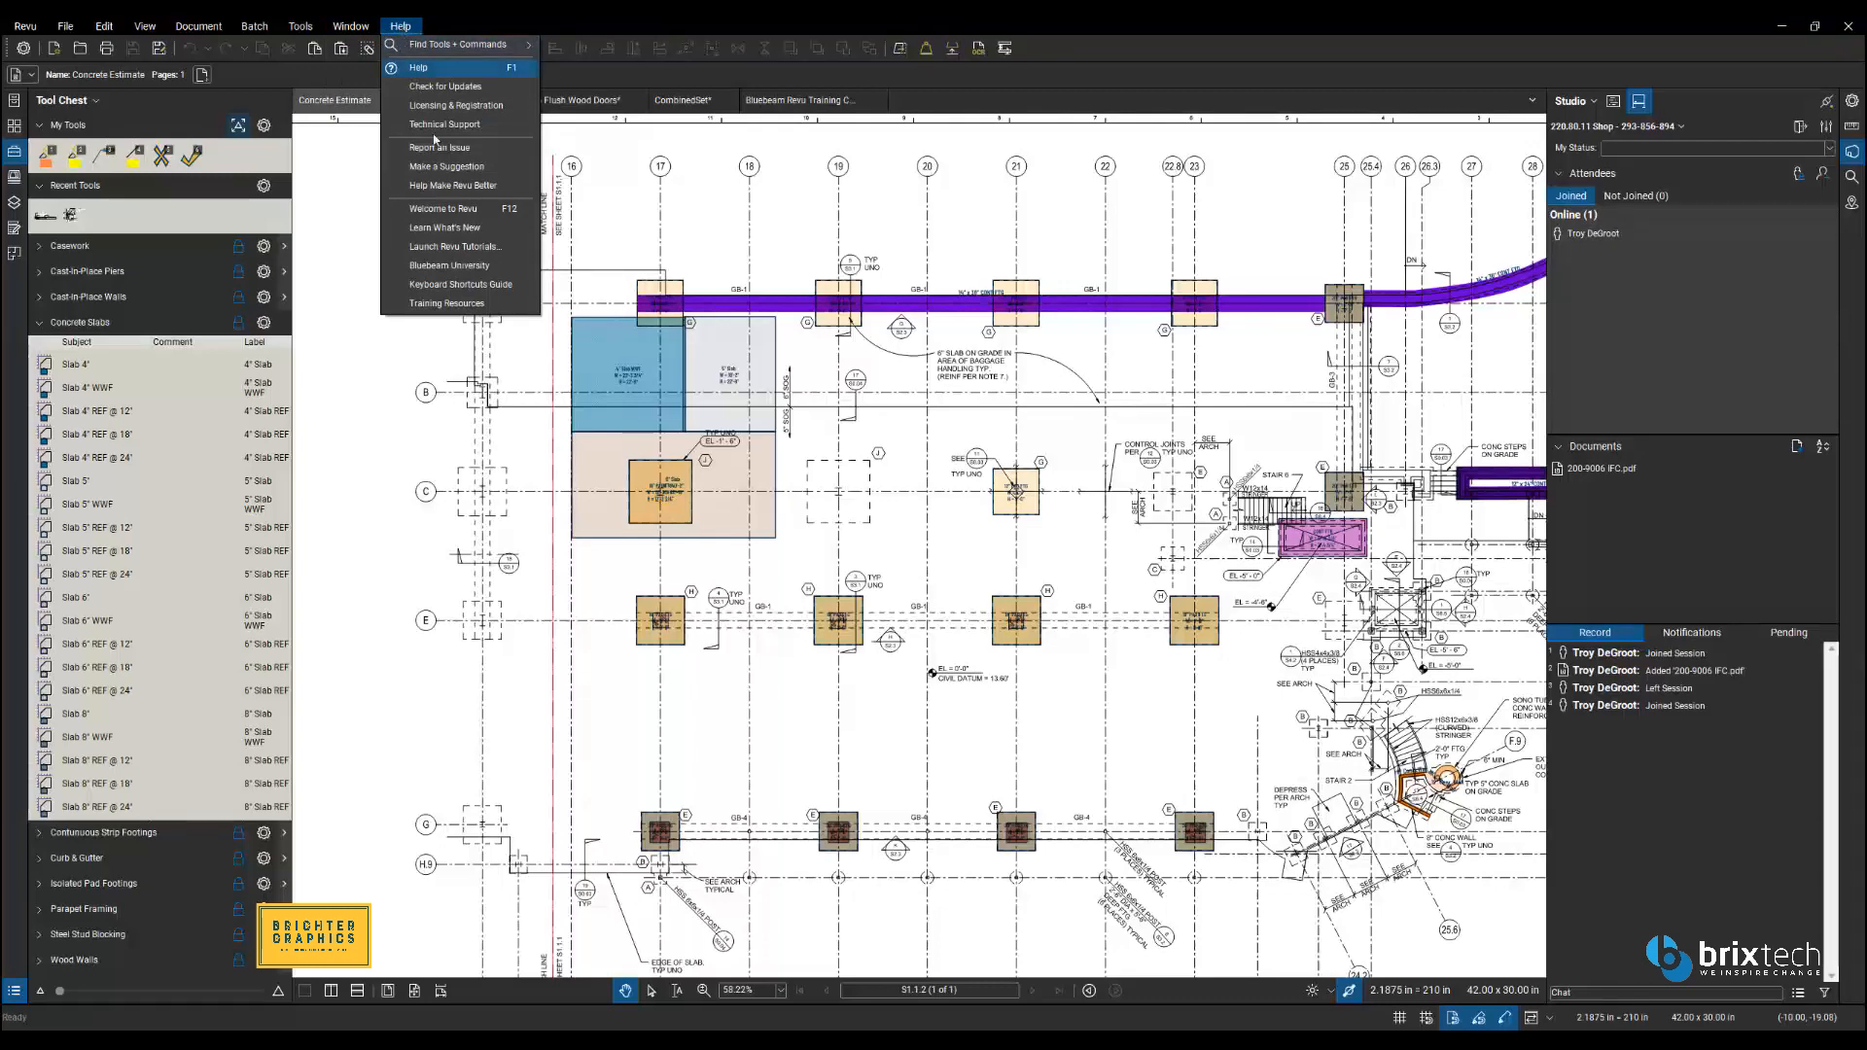
pyautogui.click(467, 285)
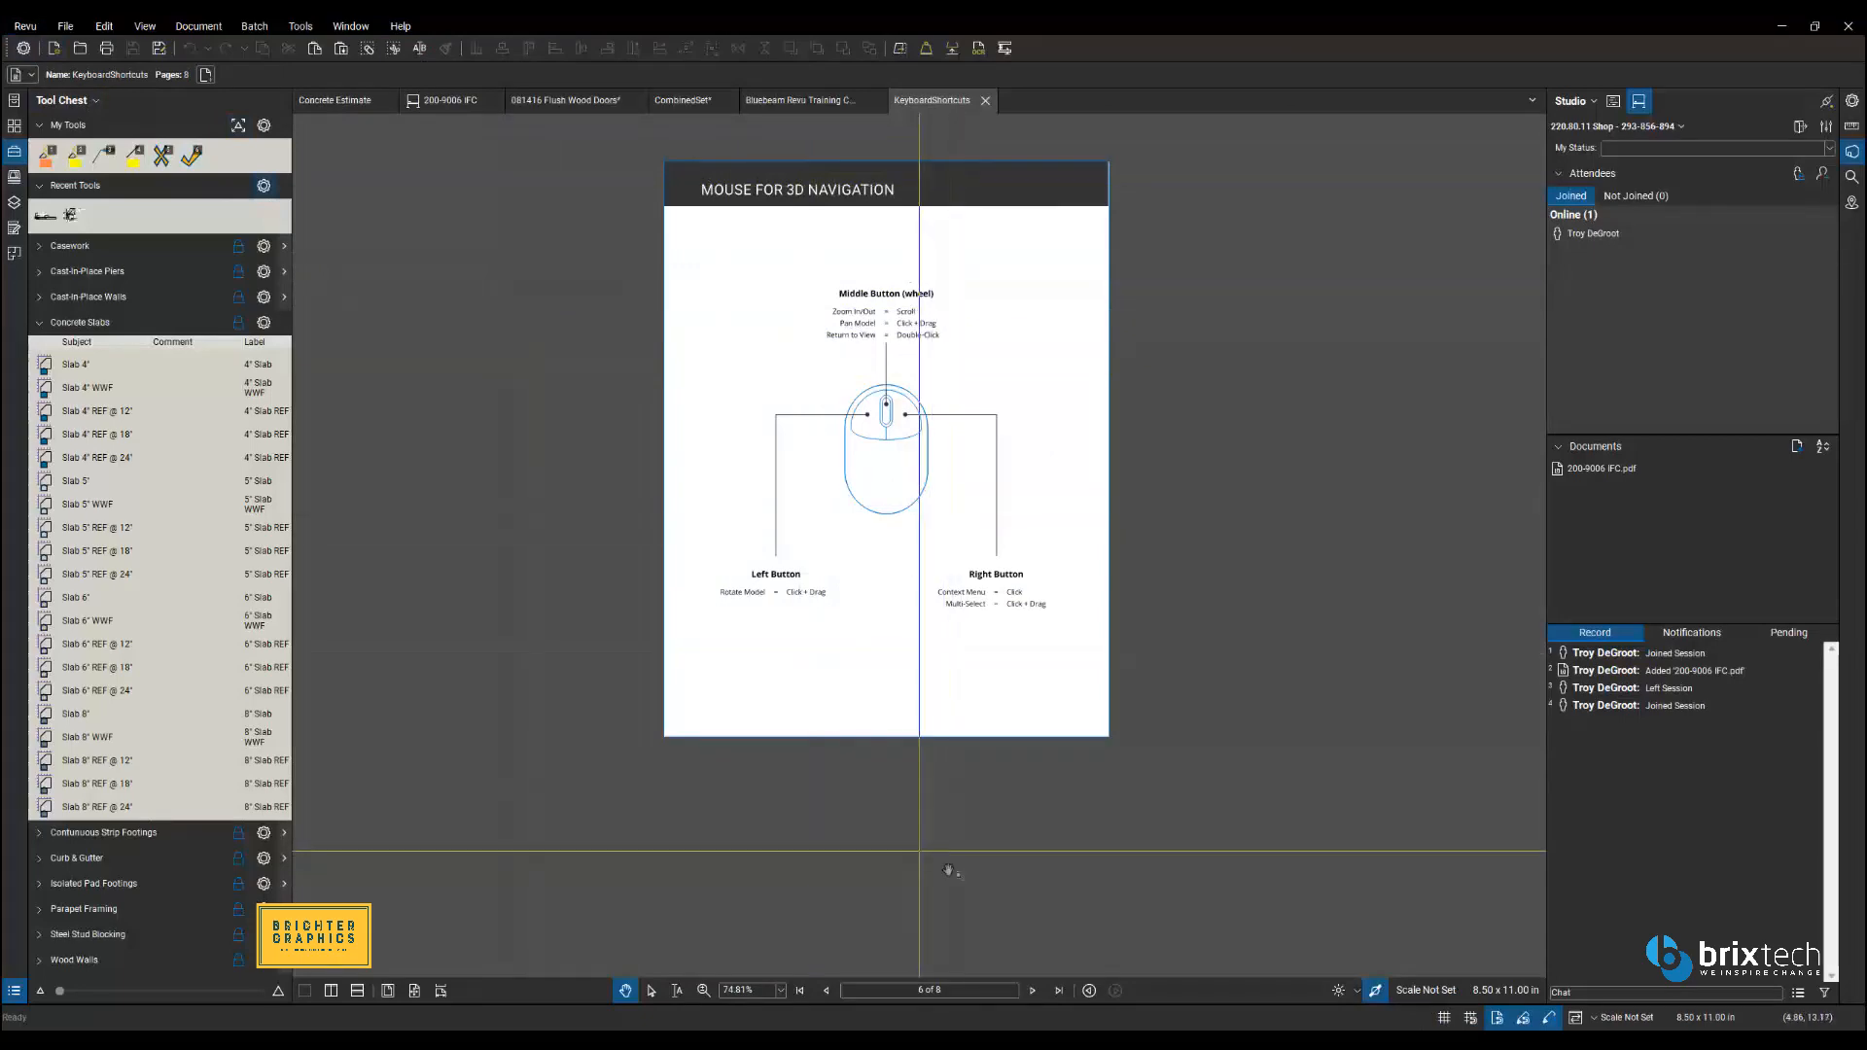
pyautogui.click(800, 990)
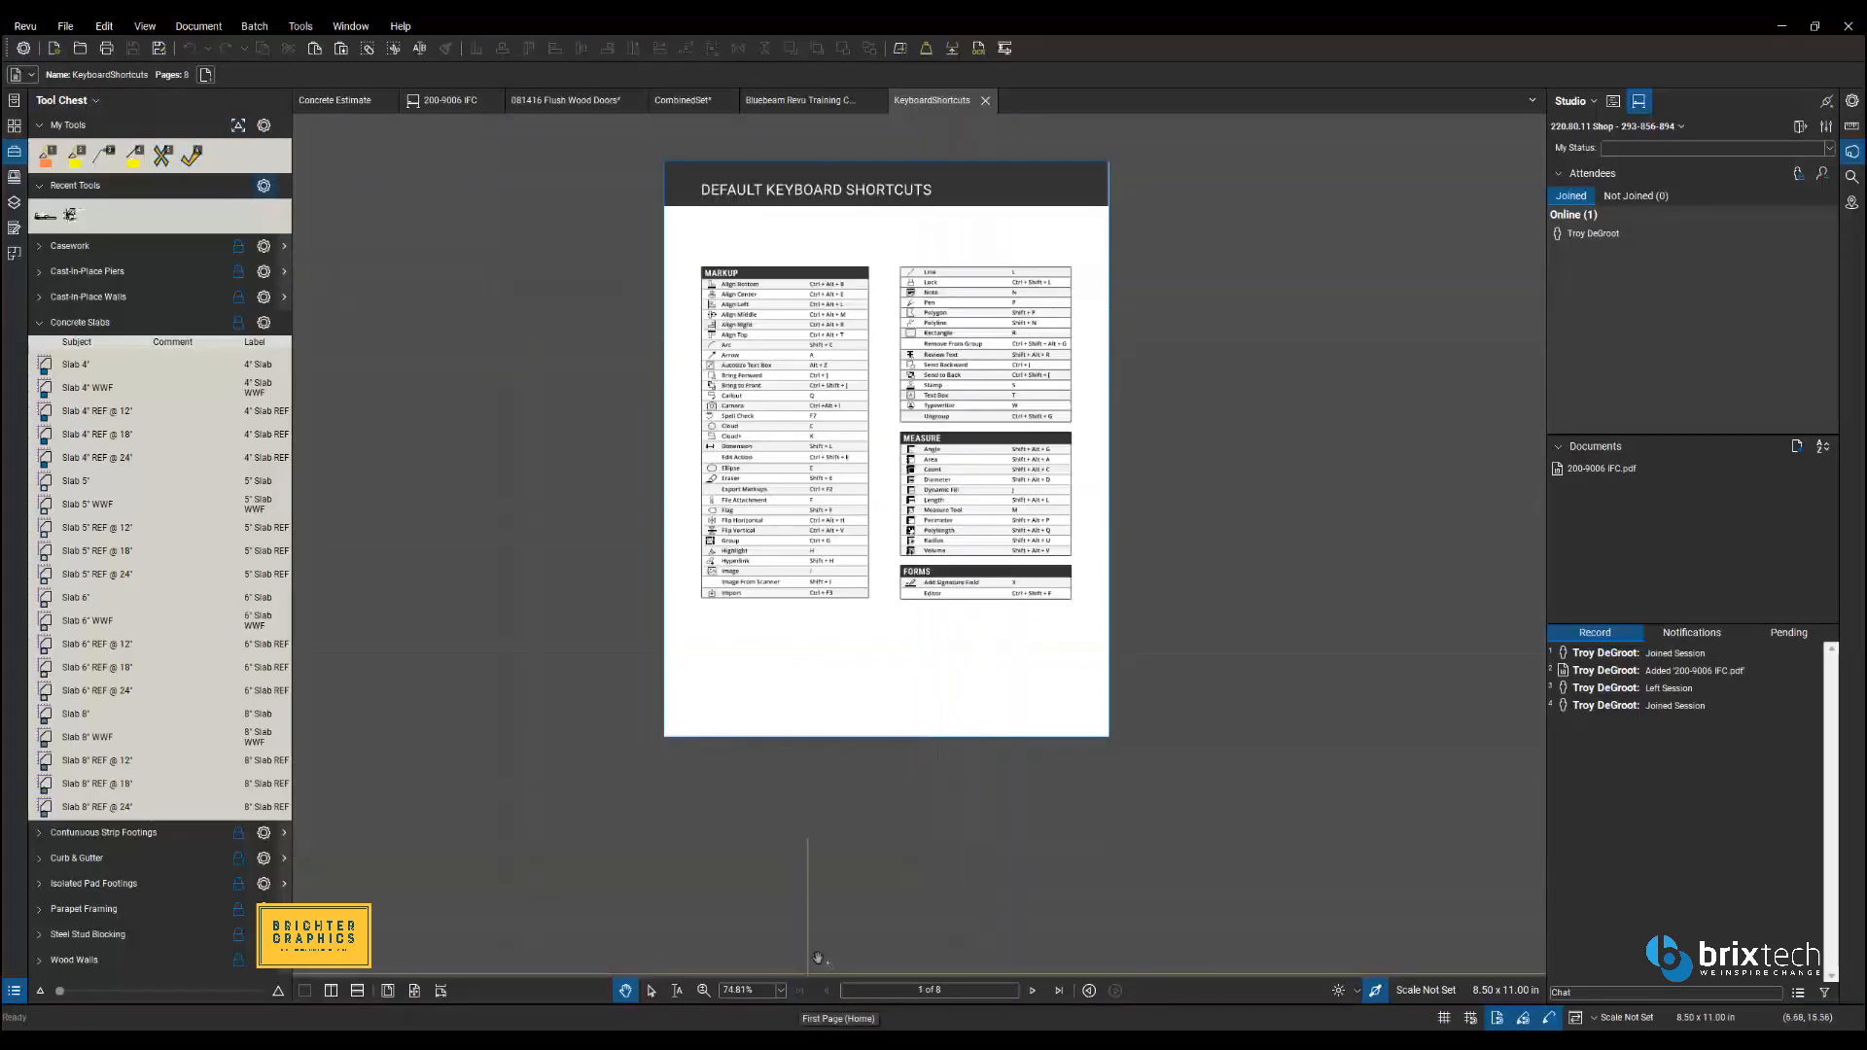
pyautogui.scroll(3, 822, 515)
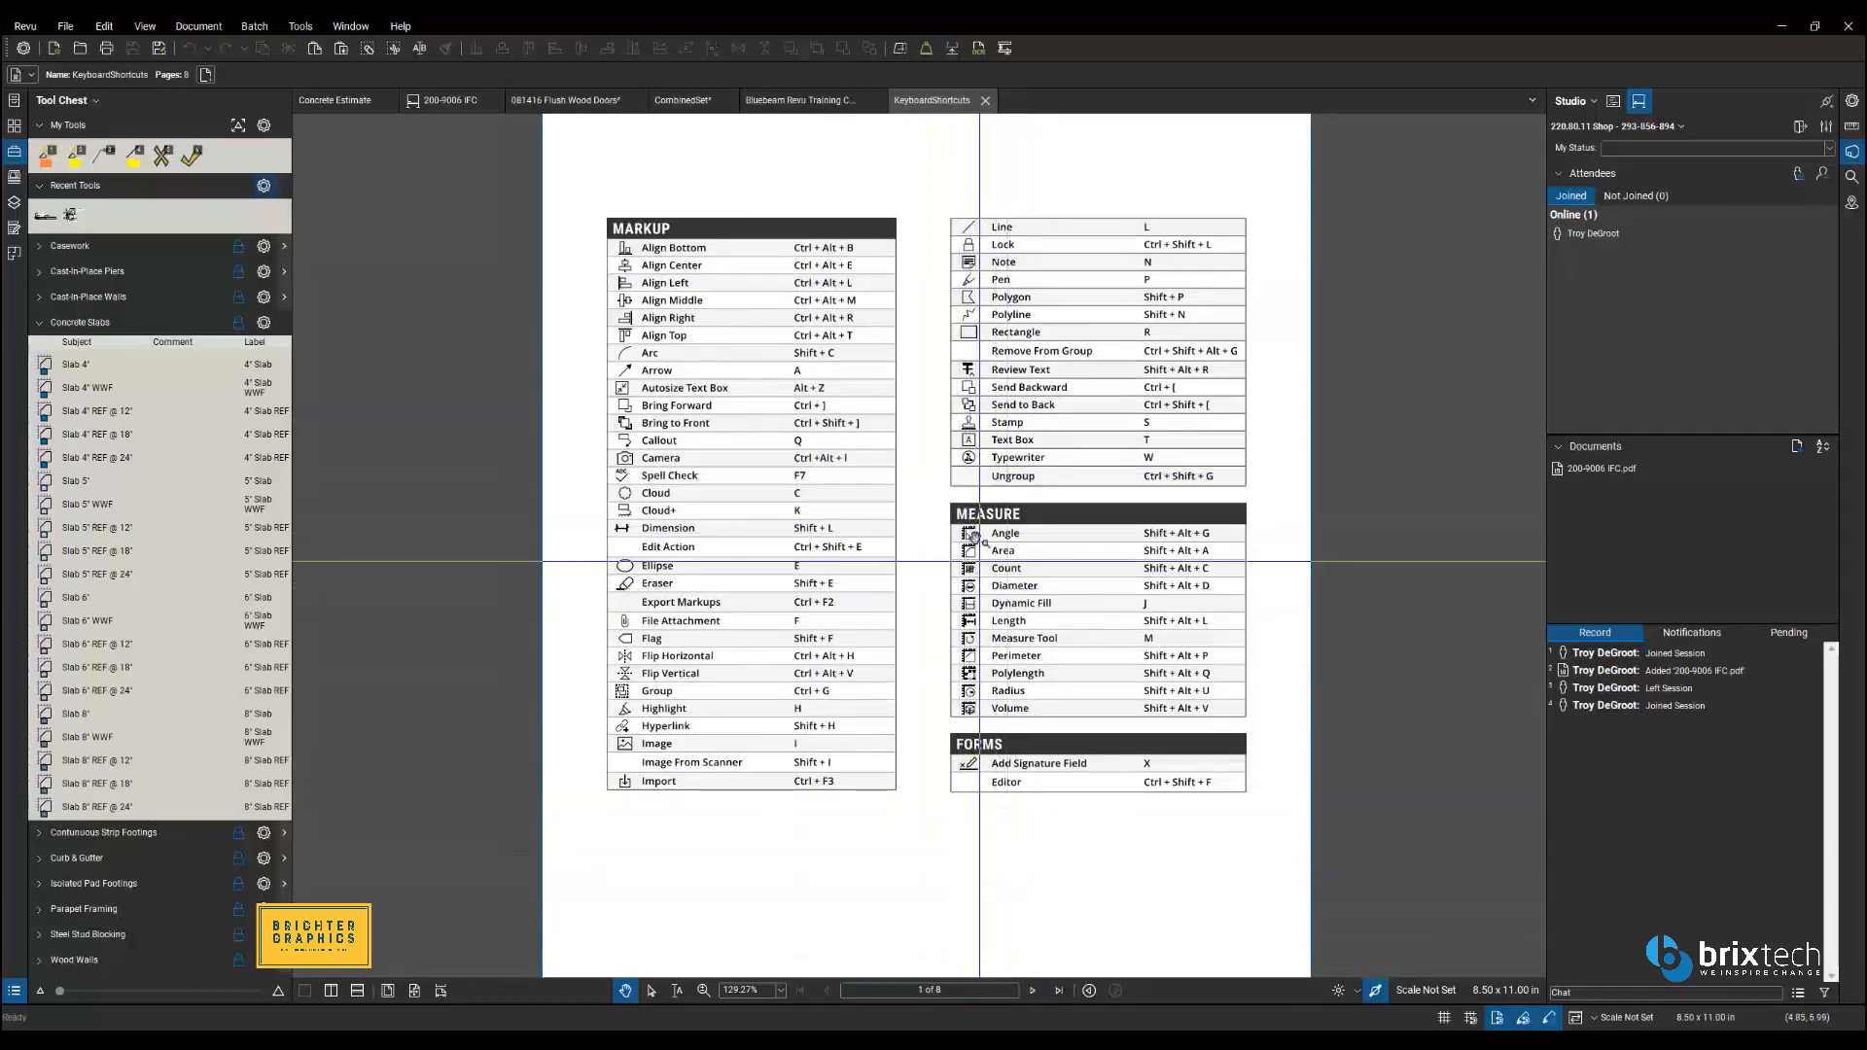
pyautogui.click(985, 100)
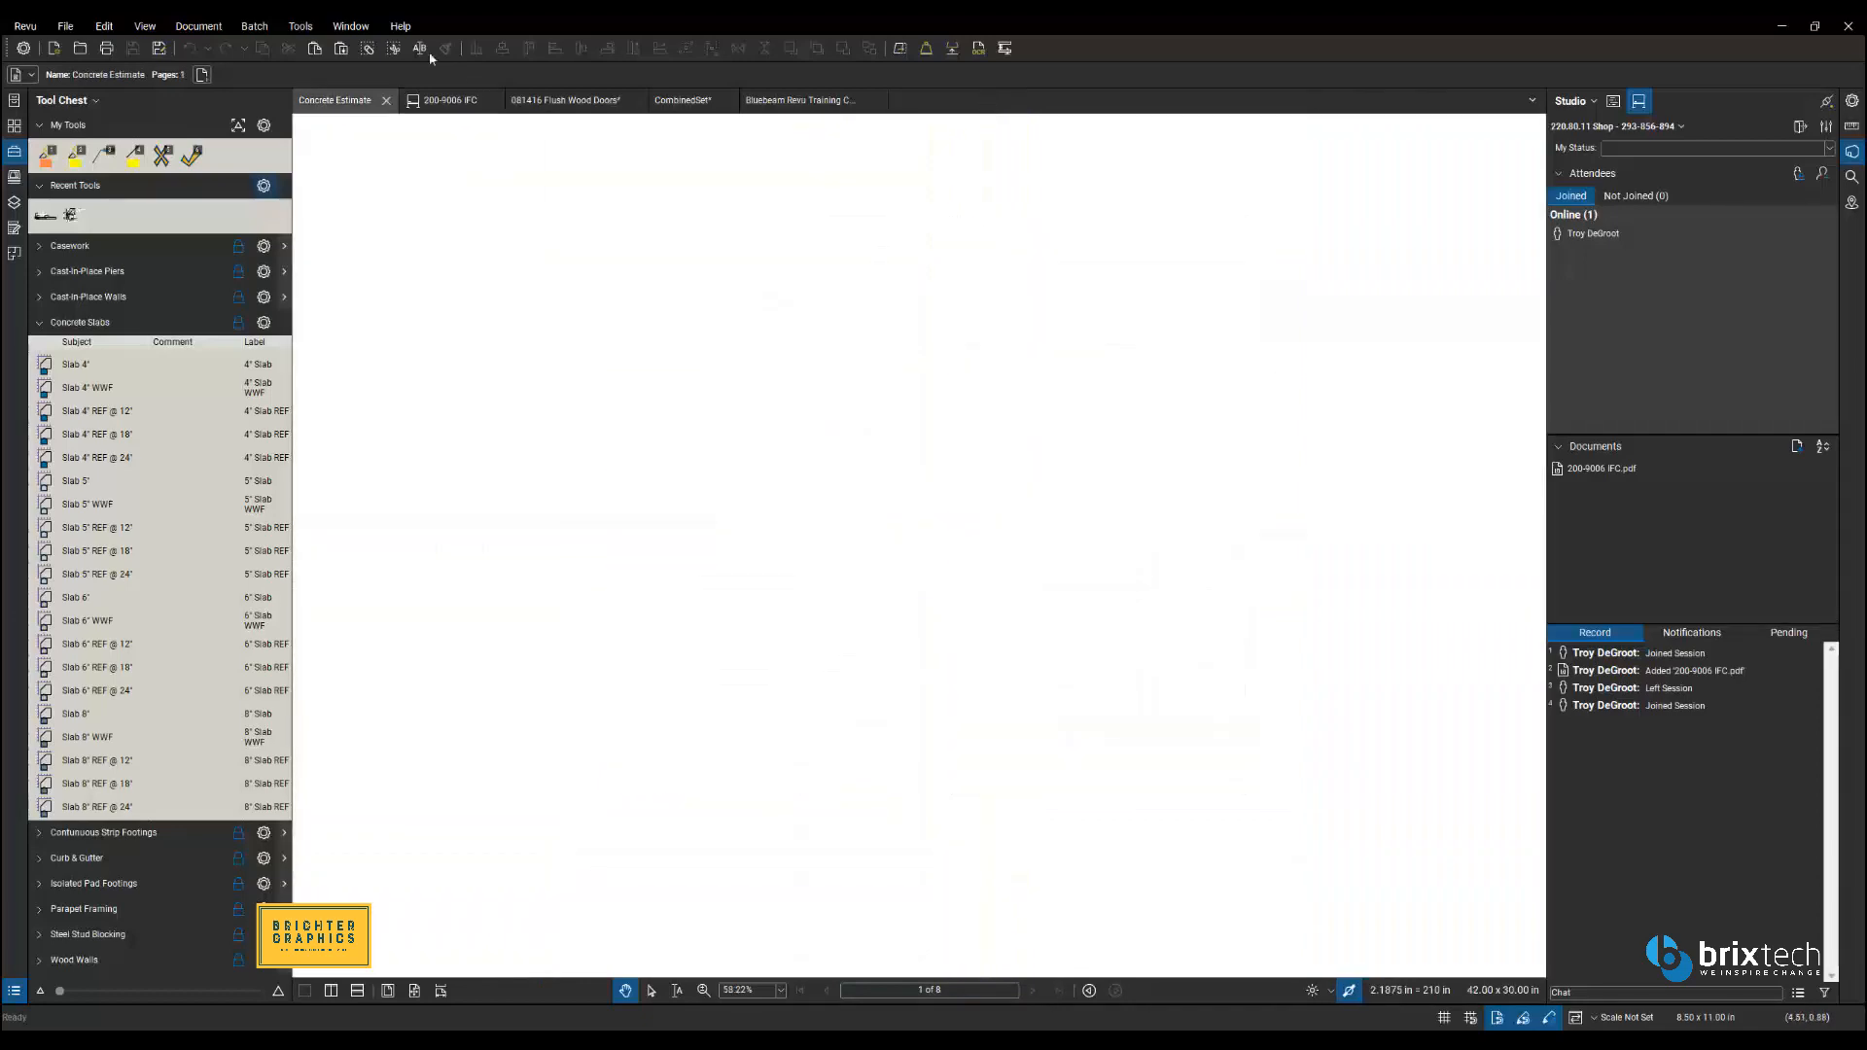
# Search Find Tools + Commands for "ov" and close the search without running a command
pyautogui.click(401, 26)
pyautogui.moveTo(433, 54)
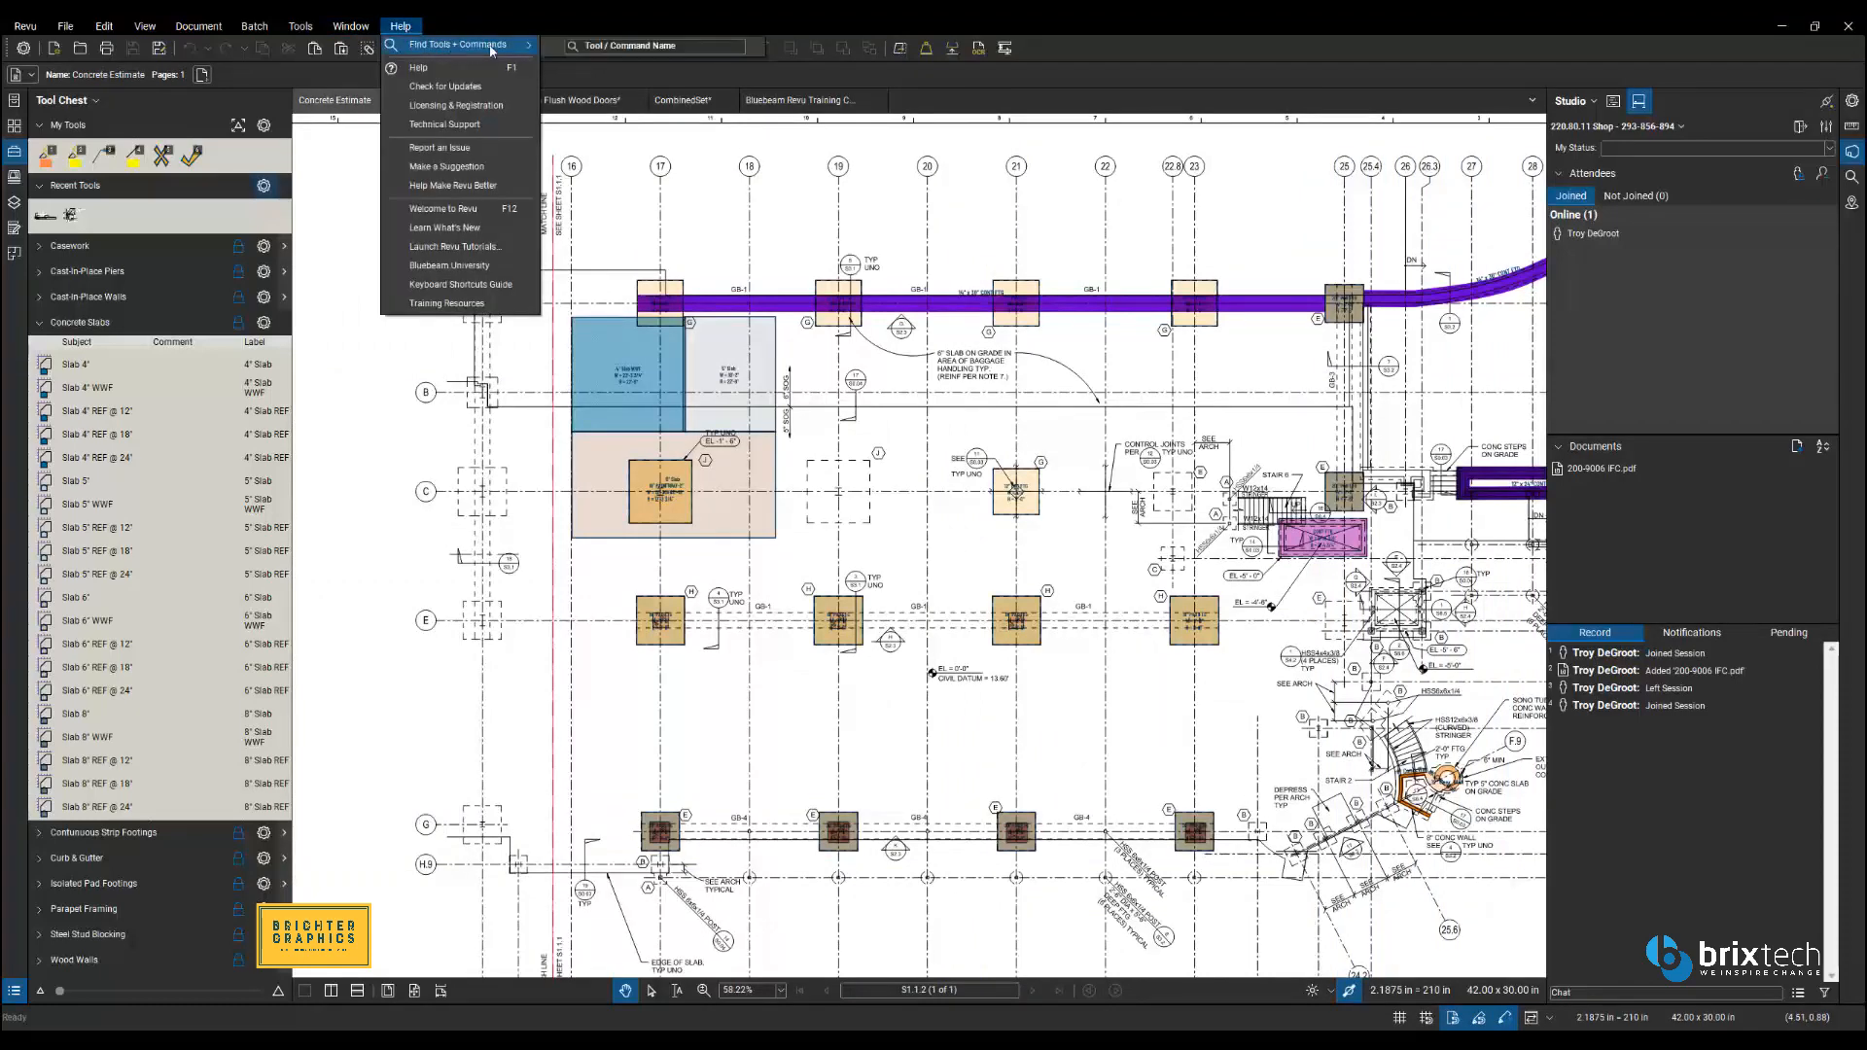
pyautogui.click(624, 46)
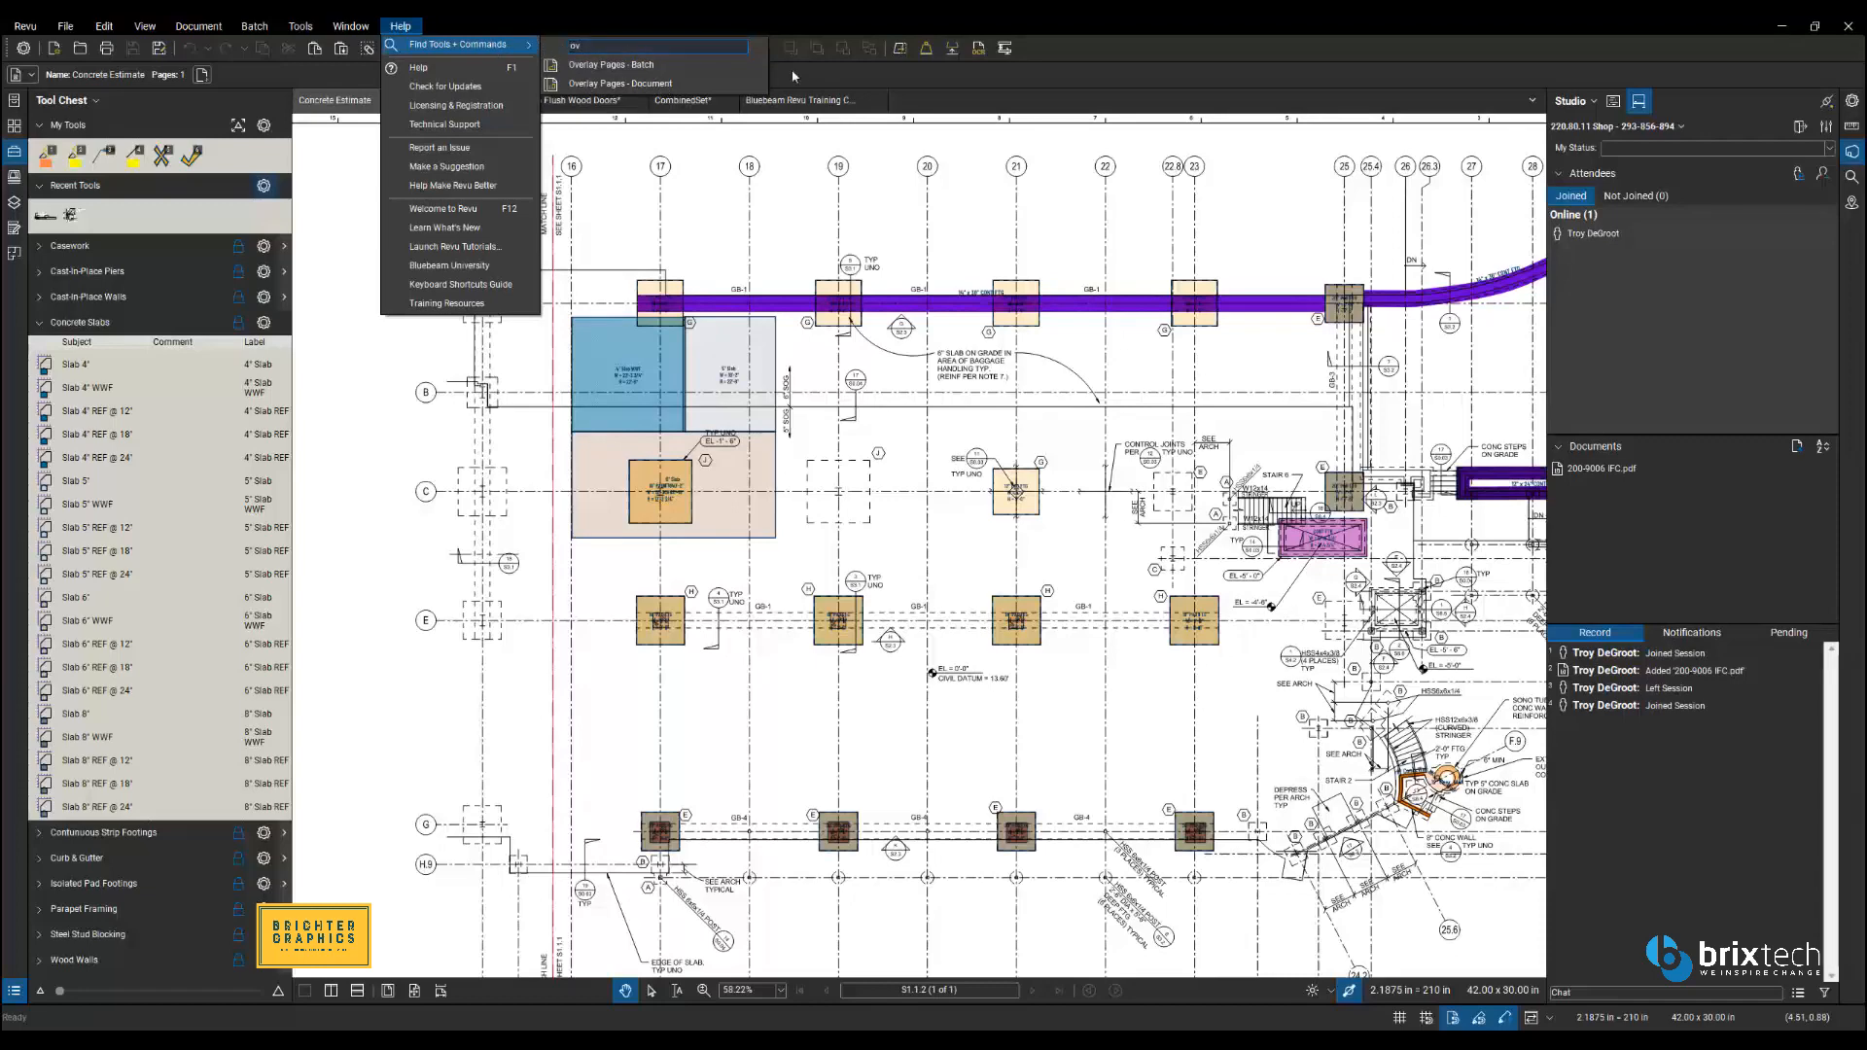
pyautogui.press('Escape')
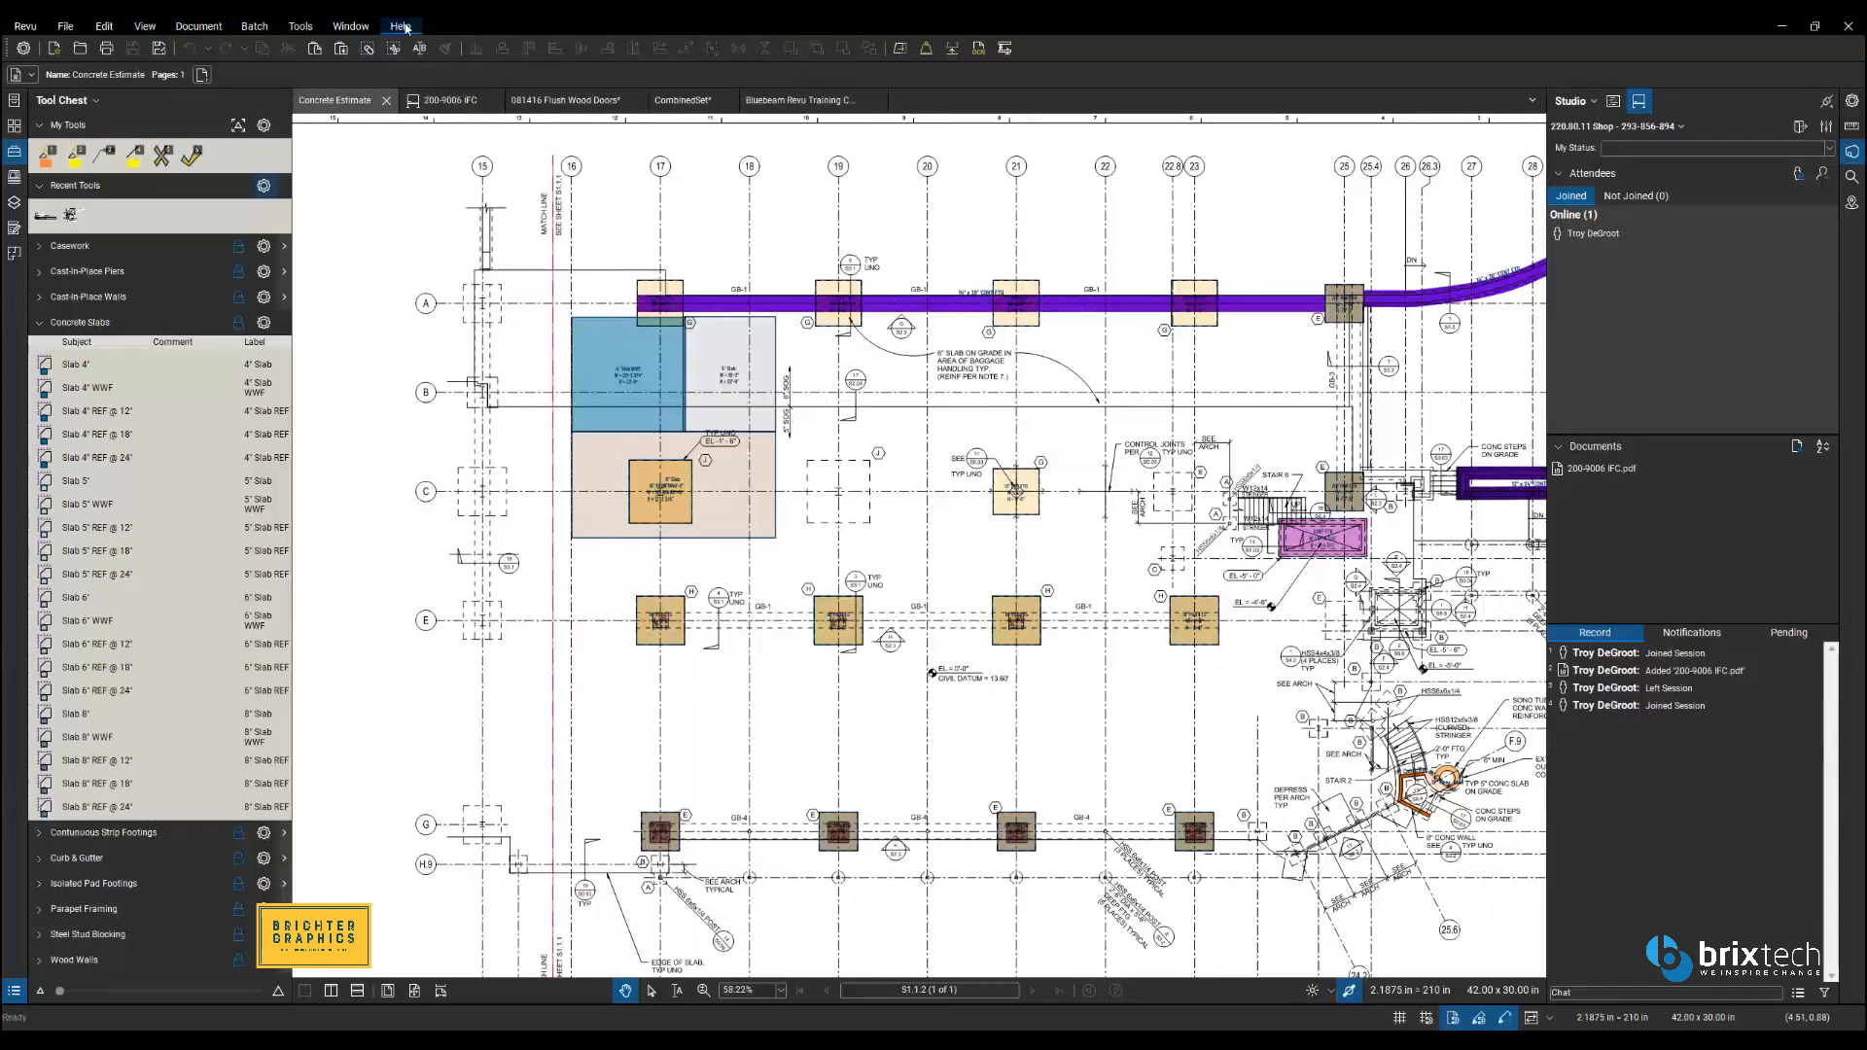
# Collapse the Tool Chest and Studio panels to enlarge the drawing area, and review the list of available toolbars
pyautogui.doubleClick(294, 266)
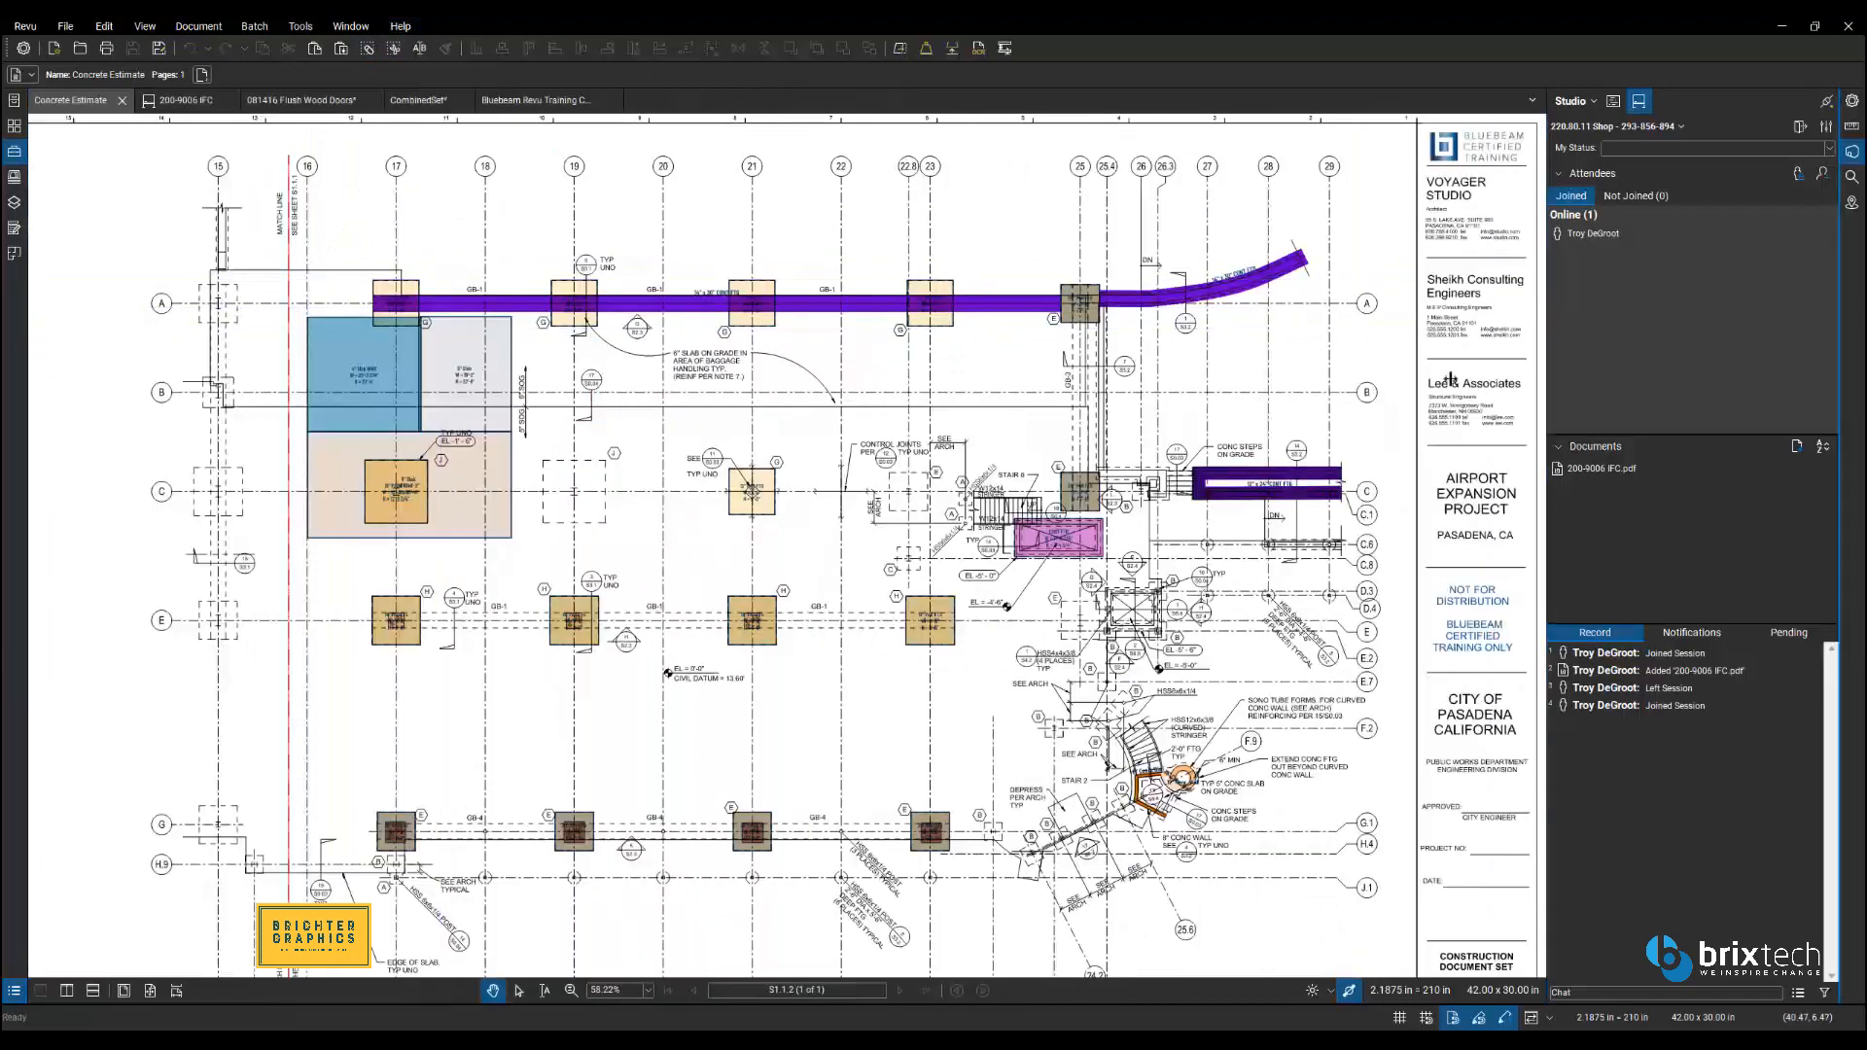
pyautogui.doubleClick(1547, 512)
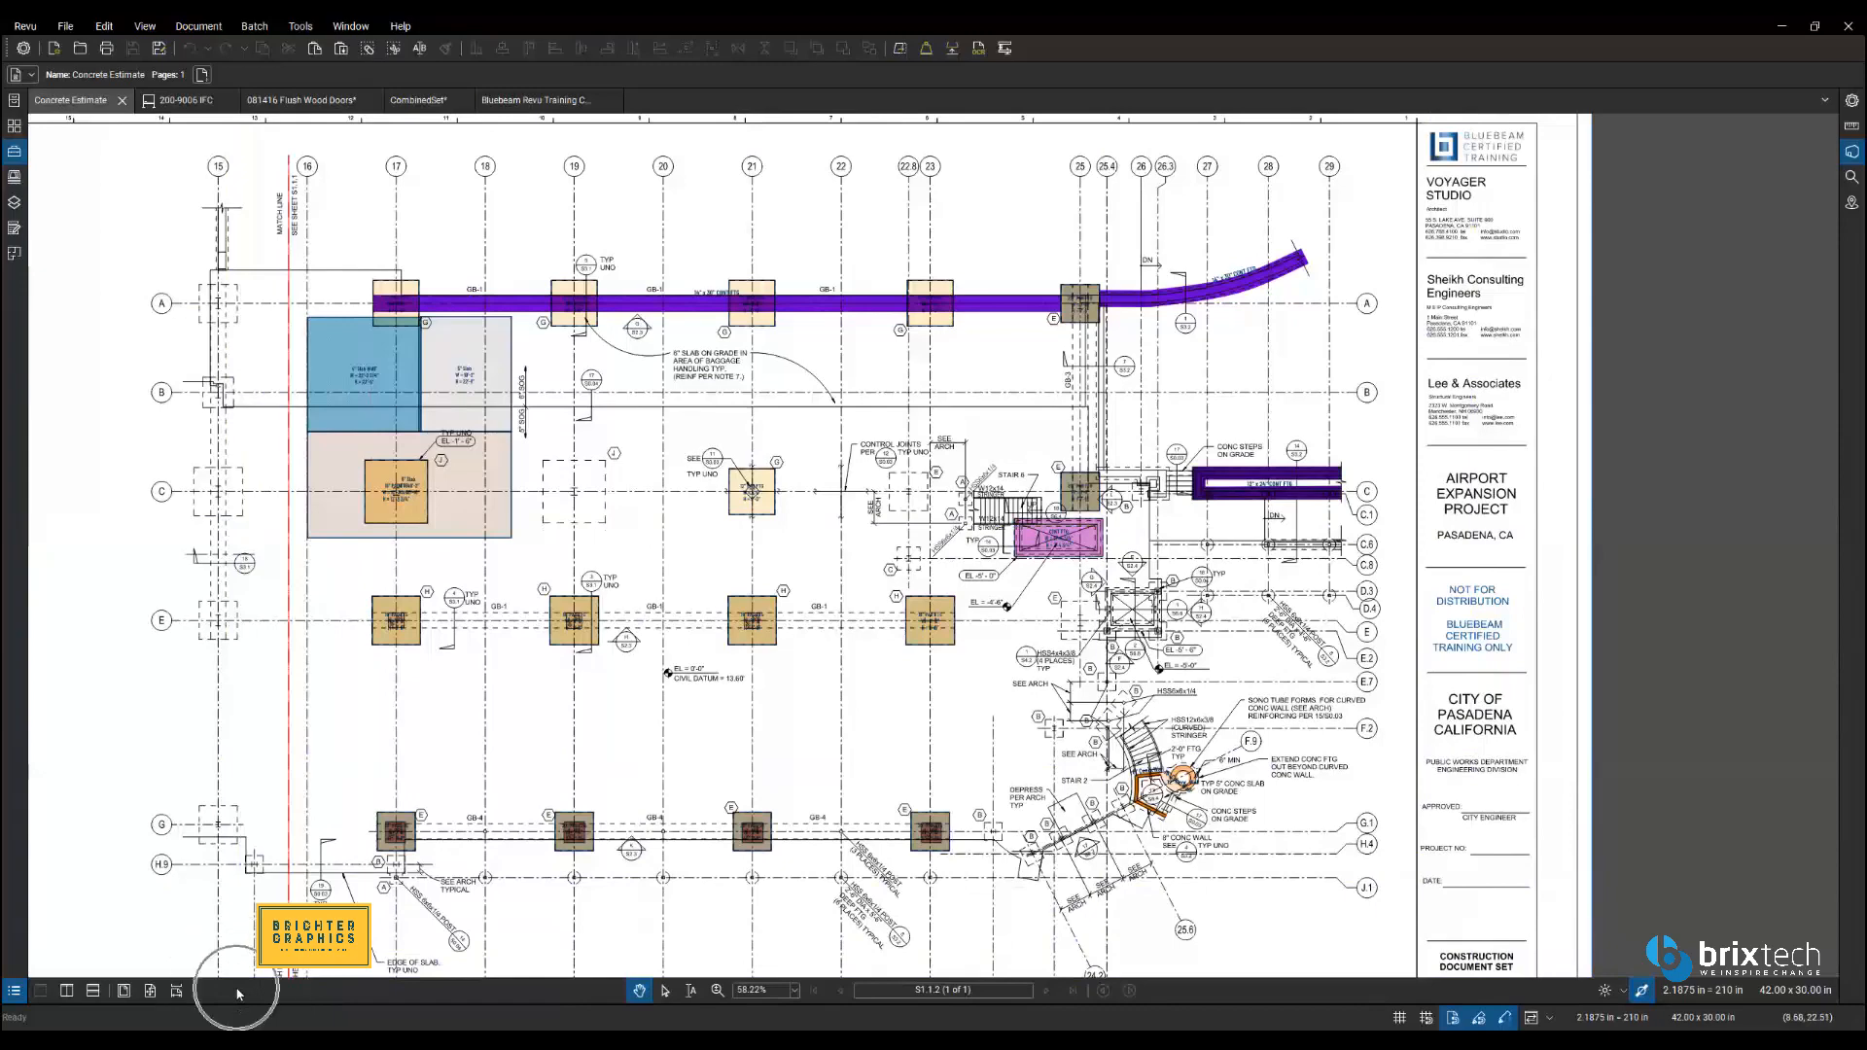
pyautogui.click(309, 28)
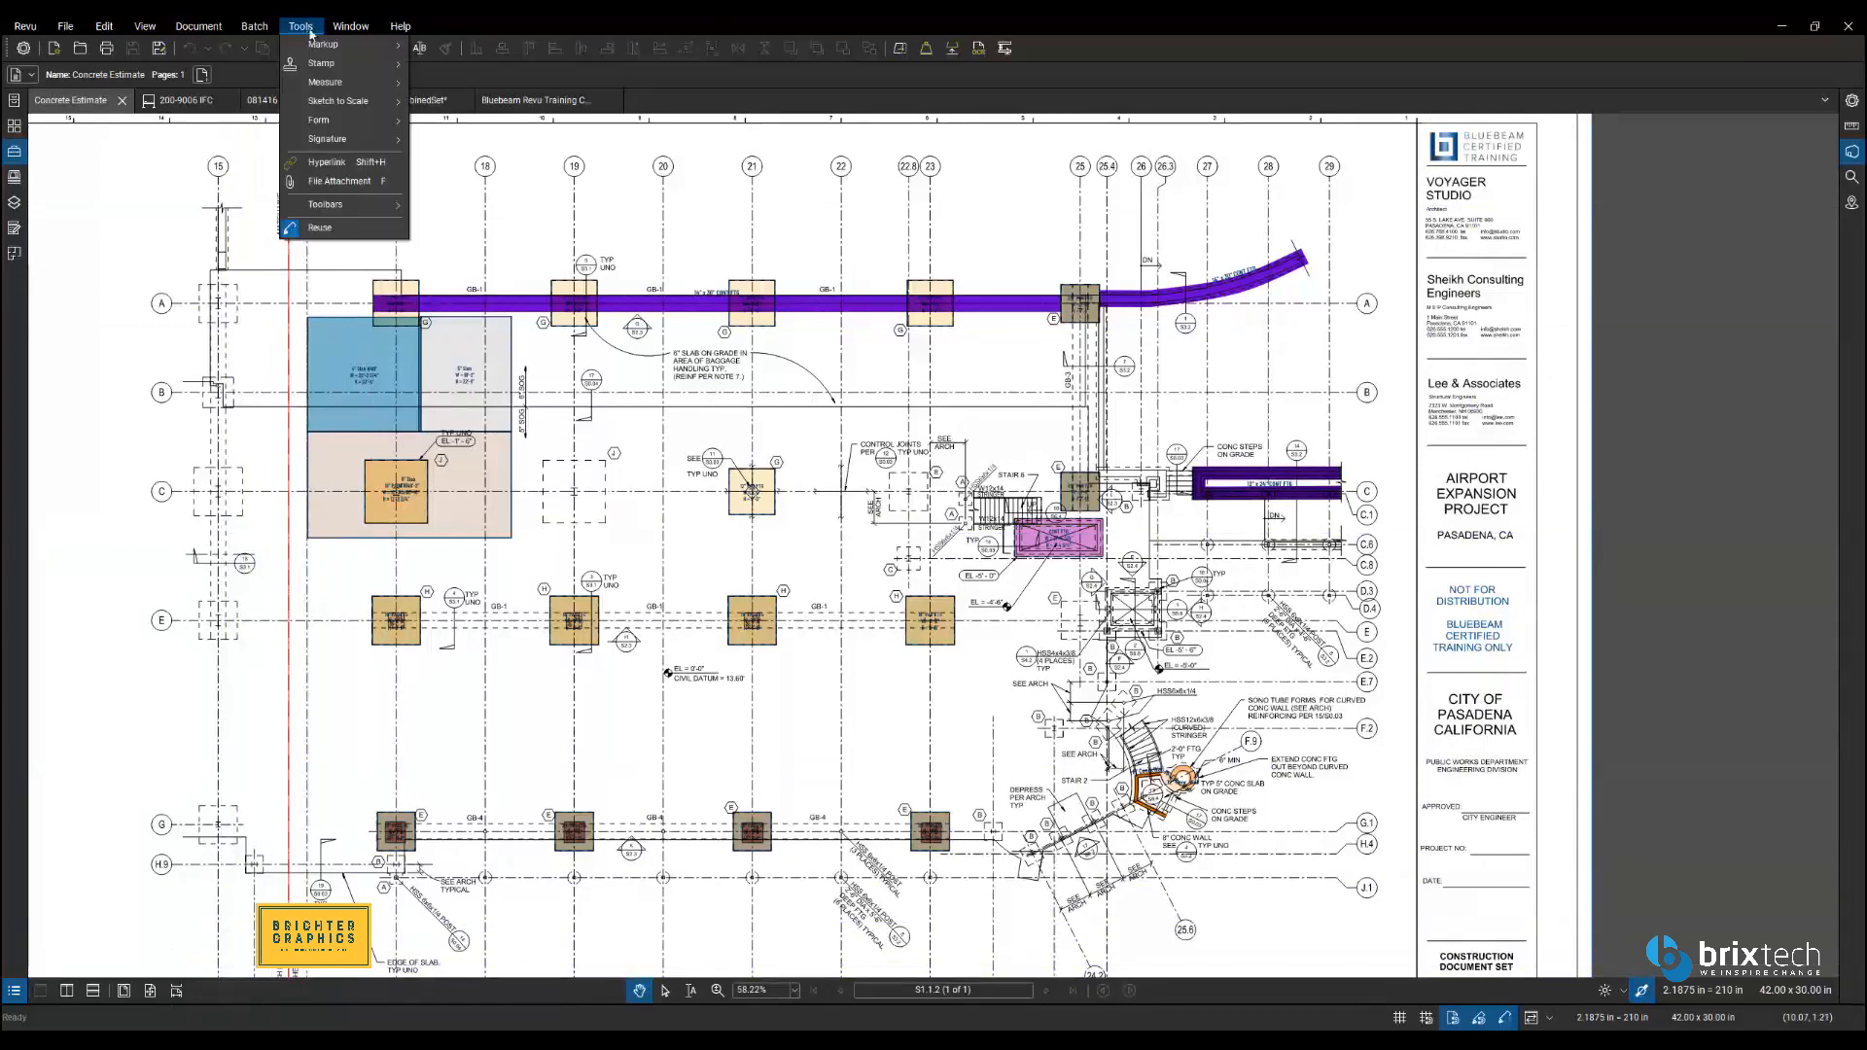
pyautogui.moveTo(380, 213)
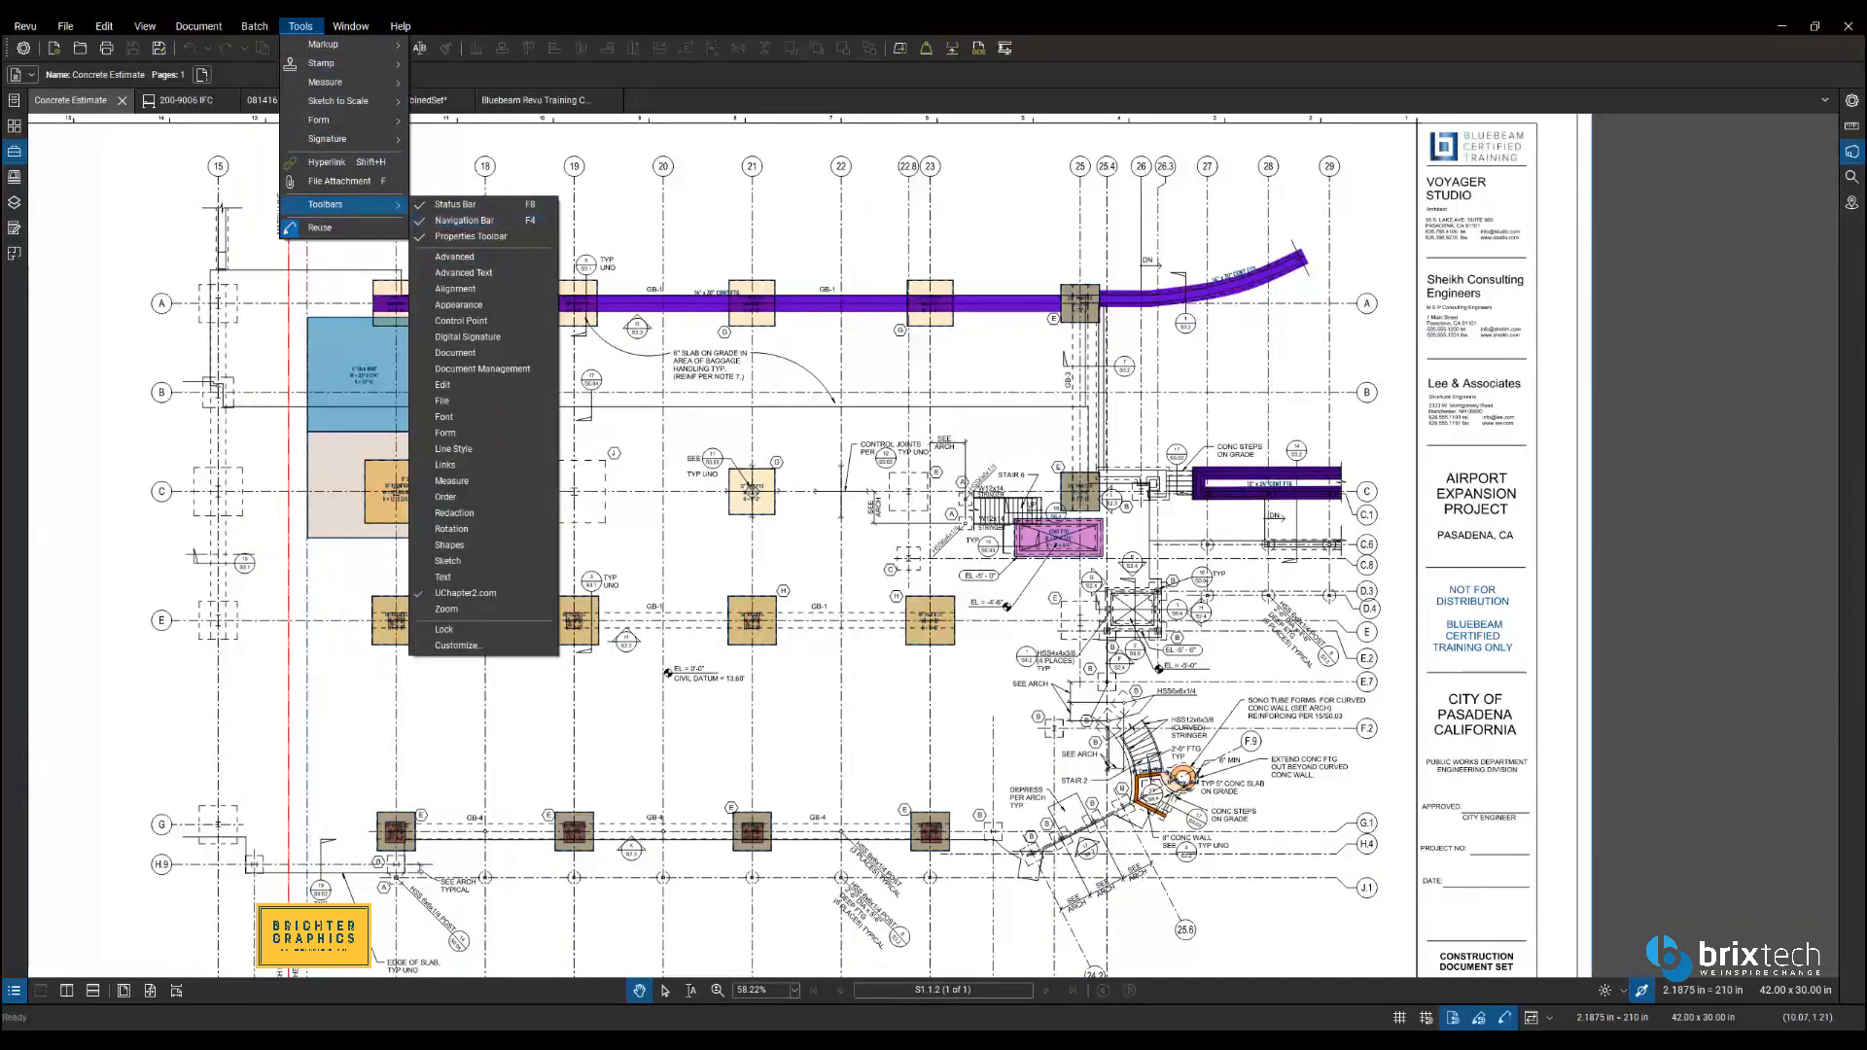
pyautogui.click(290, 999)
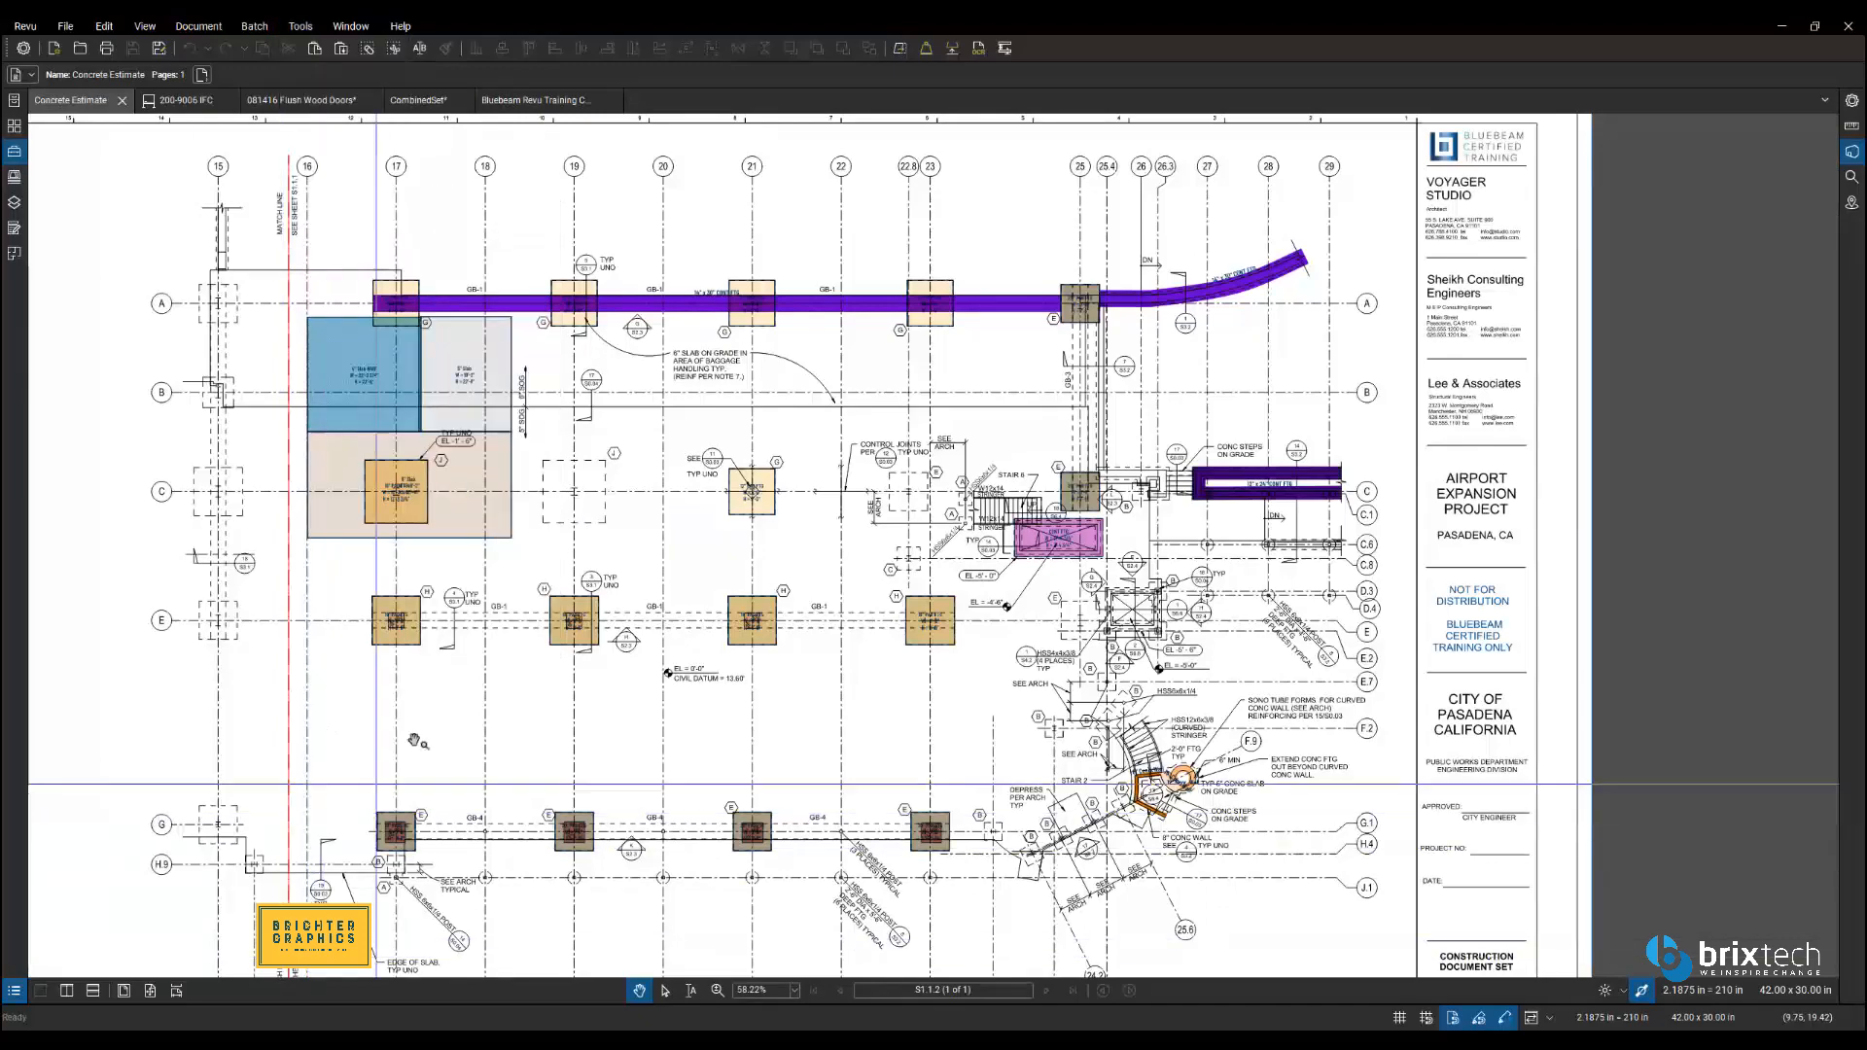
# Split the Concrete Estimate view vertically and reposition the drawing in the second pane on its own
pyautogui.scroll(-3, 486, 734)
pyautogui.moveTo(486, 735)
pyautogui.mouseDown()
pyautogui.moveTo(515, 622)
pyautogui.moveTo(547, 595)
pyautogui.mouseUp()
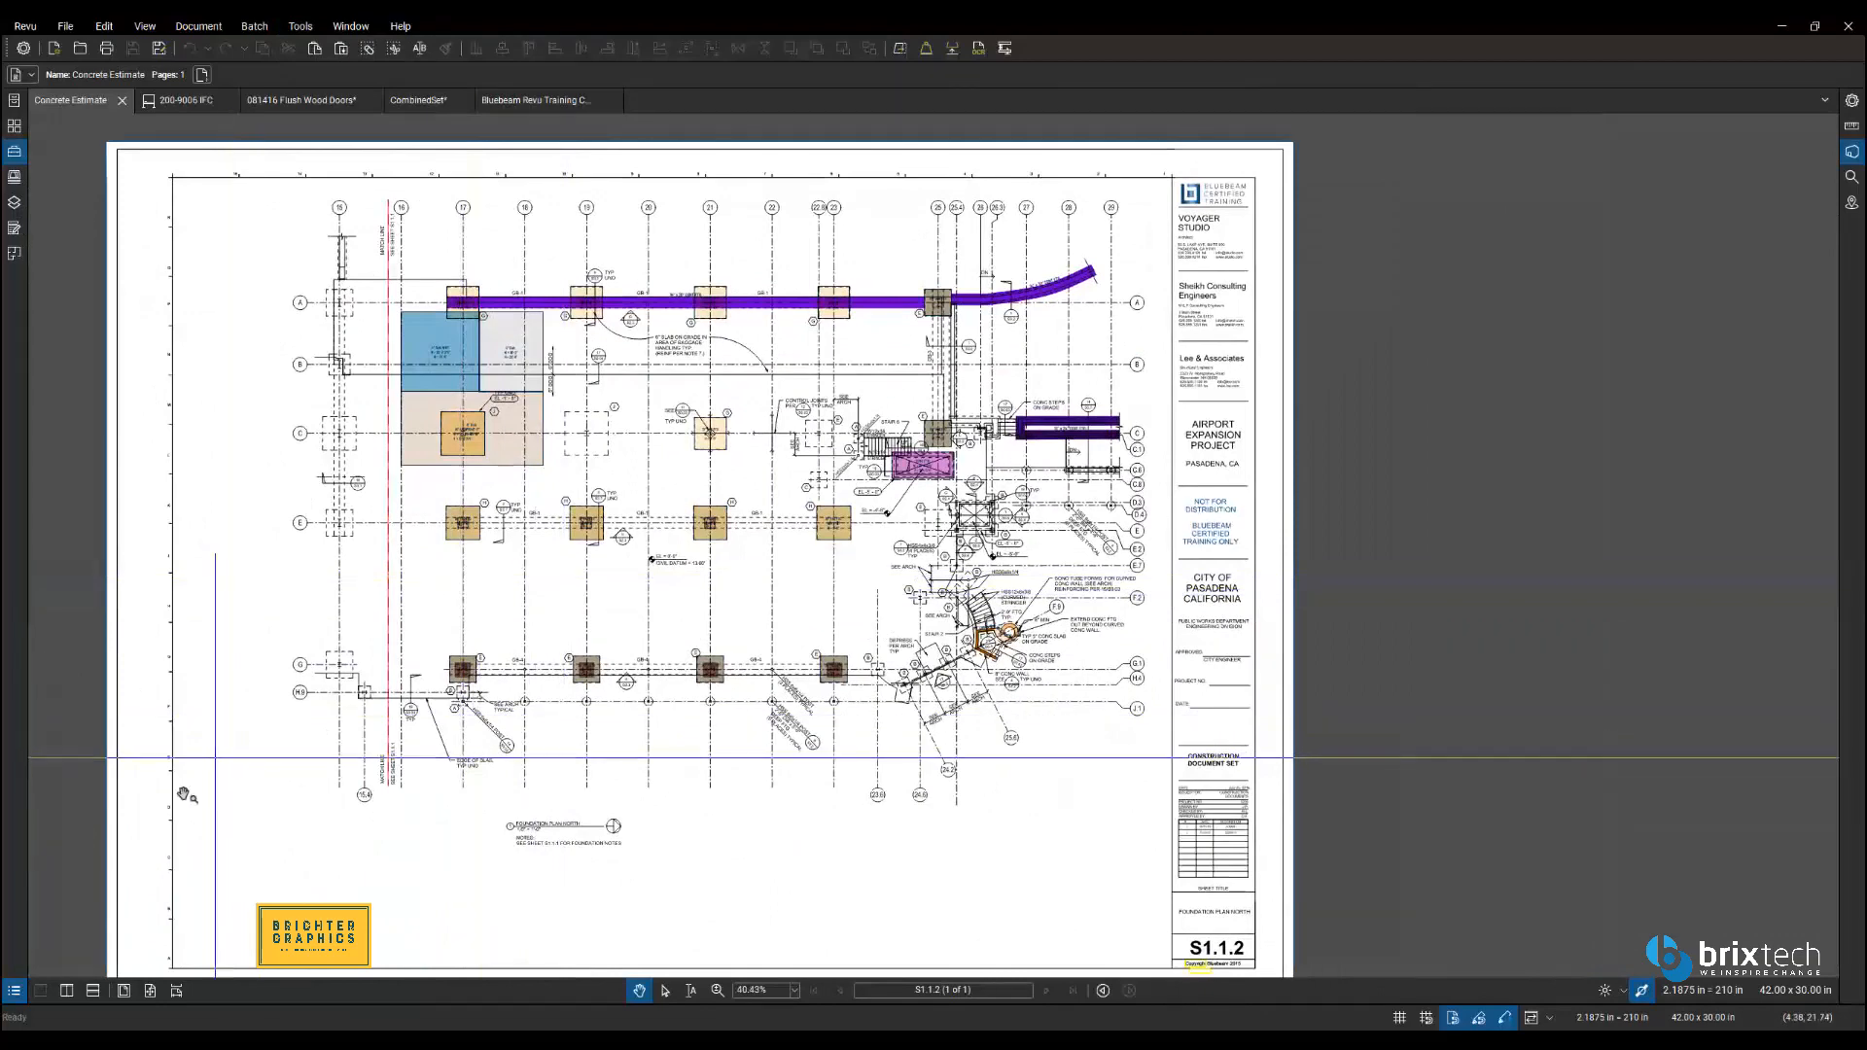
pyautogui.click(67, 991)
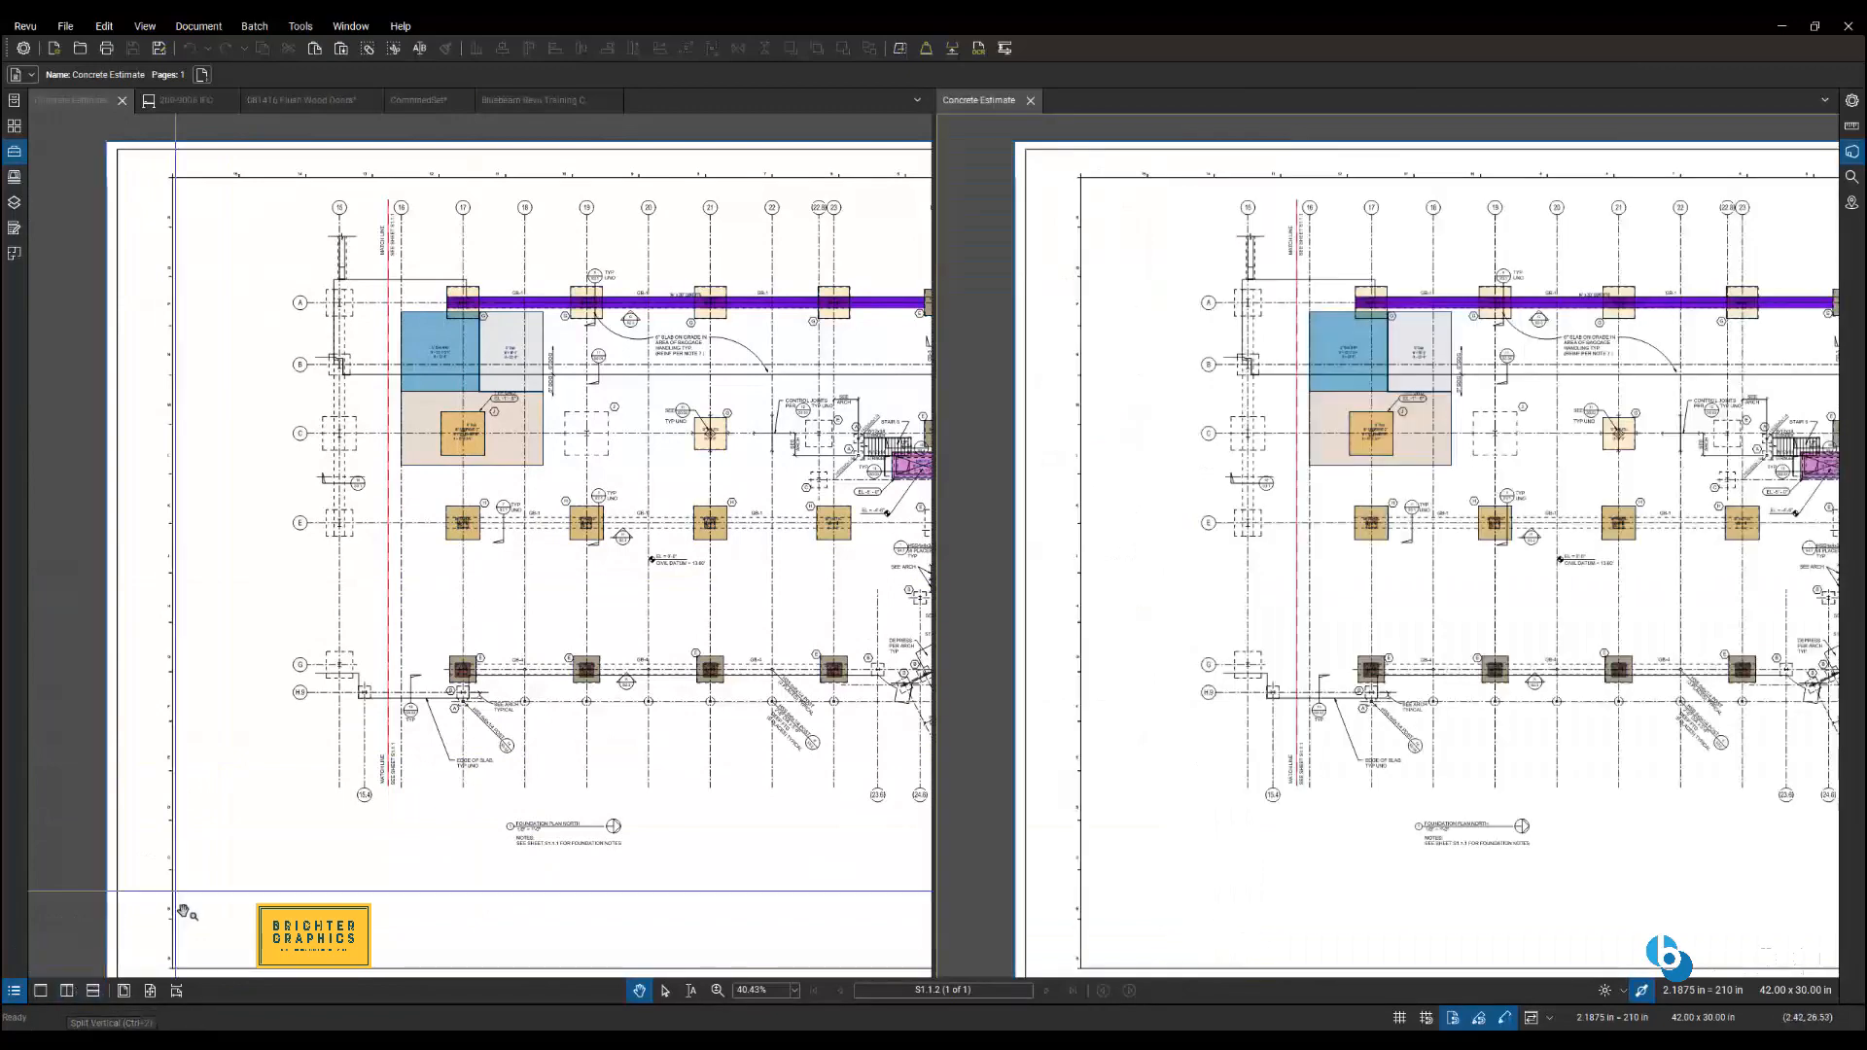
pyautogui.moveTo(1181, 333); pyautogui.dragTo(1050, 411)
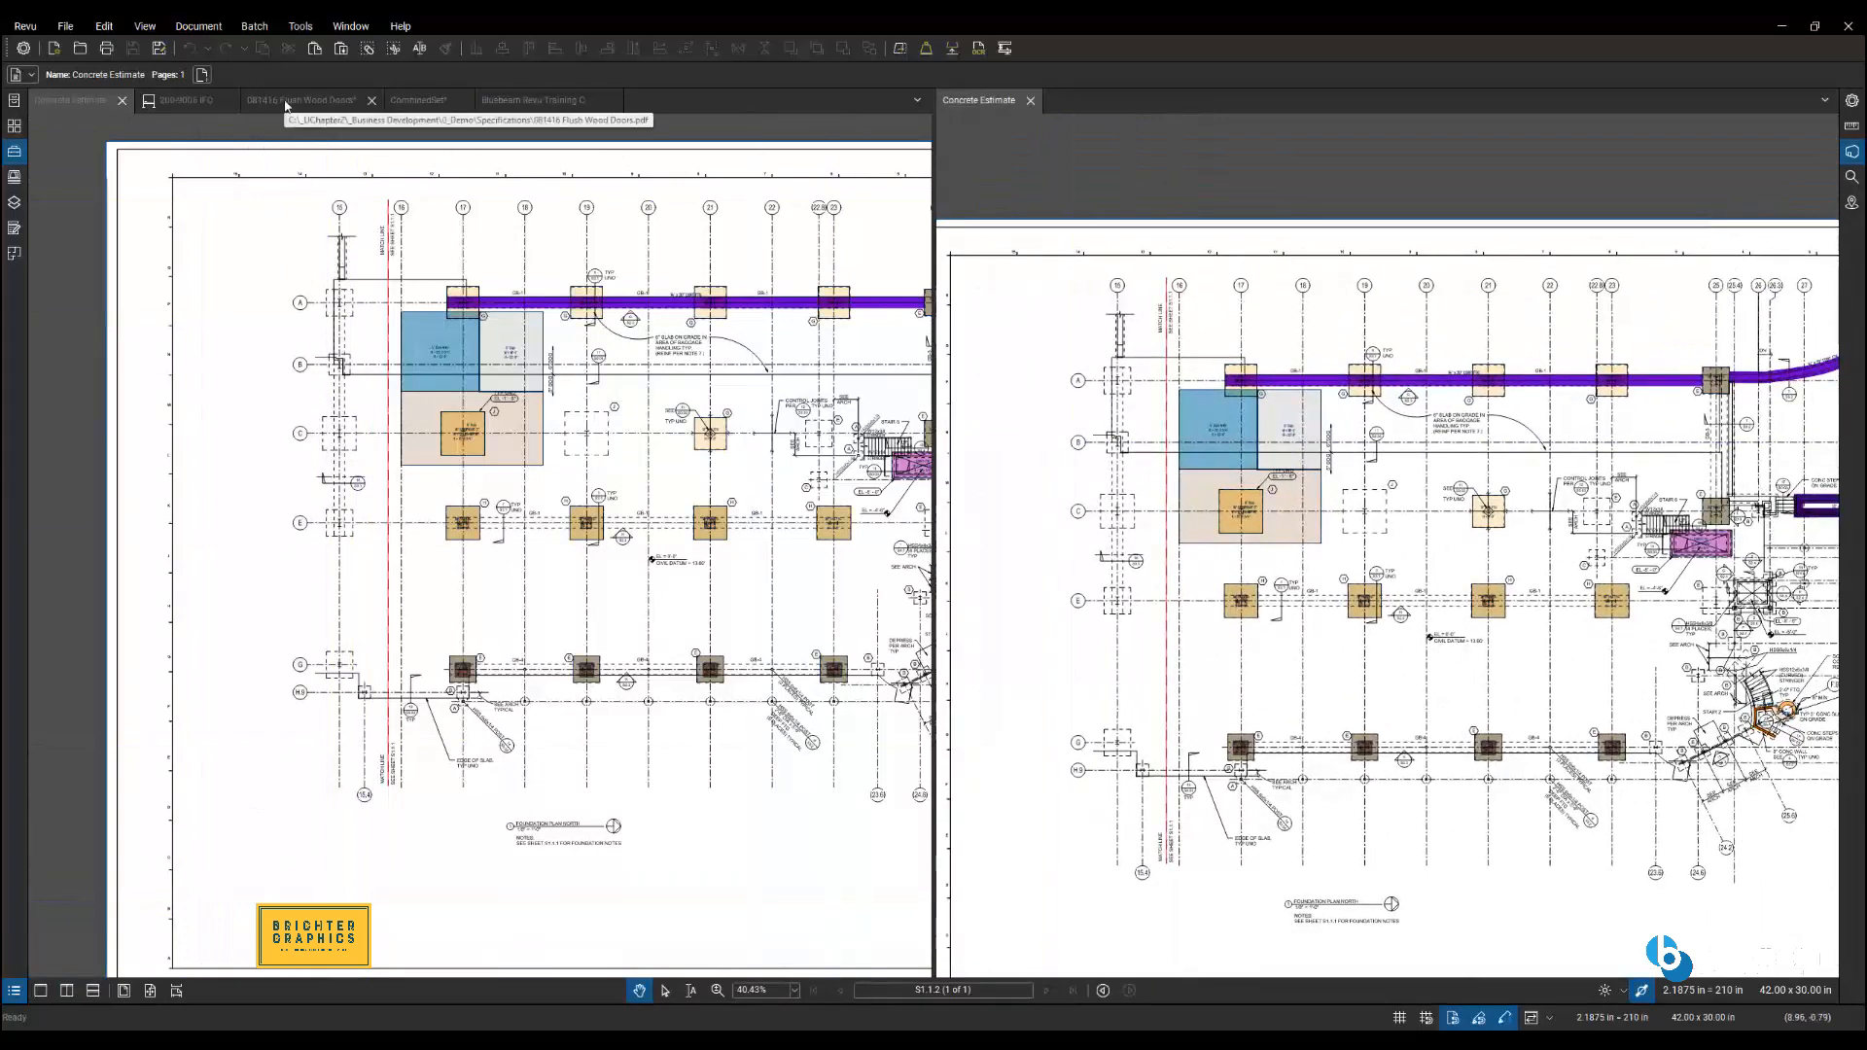
# Show the 081416 Flush Wood Doors document in the first pane and split that pane horizontally
pyautogui.click(287, 105)
pyautogui.moveTo(370, 387); pyautogui.dragTo(172, 367)
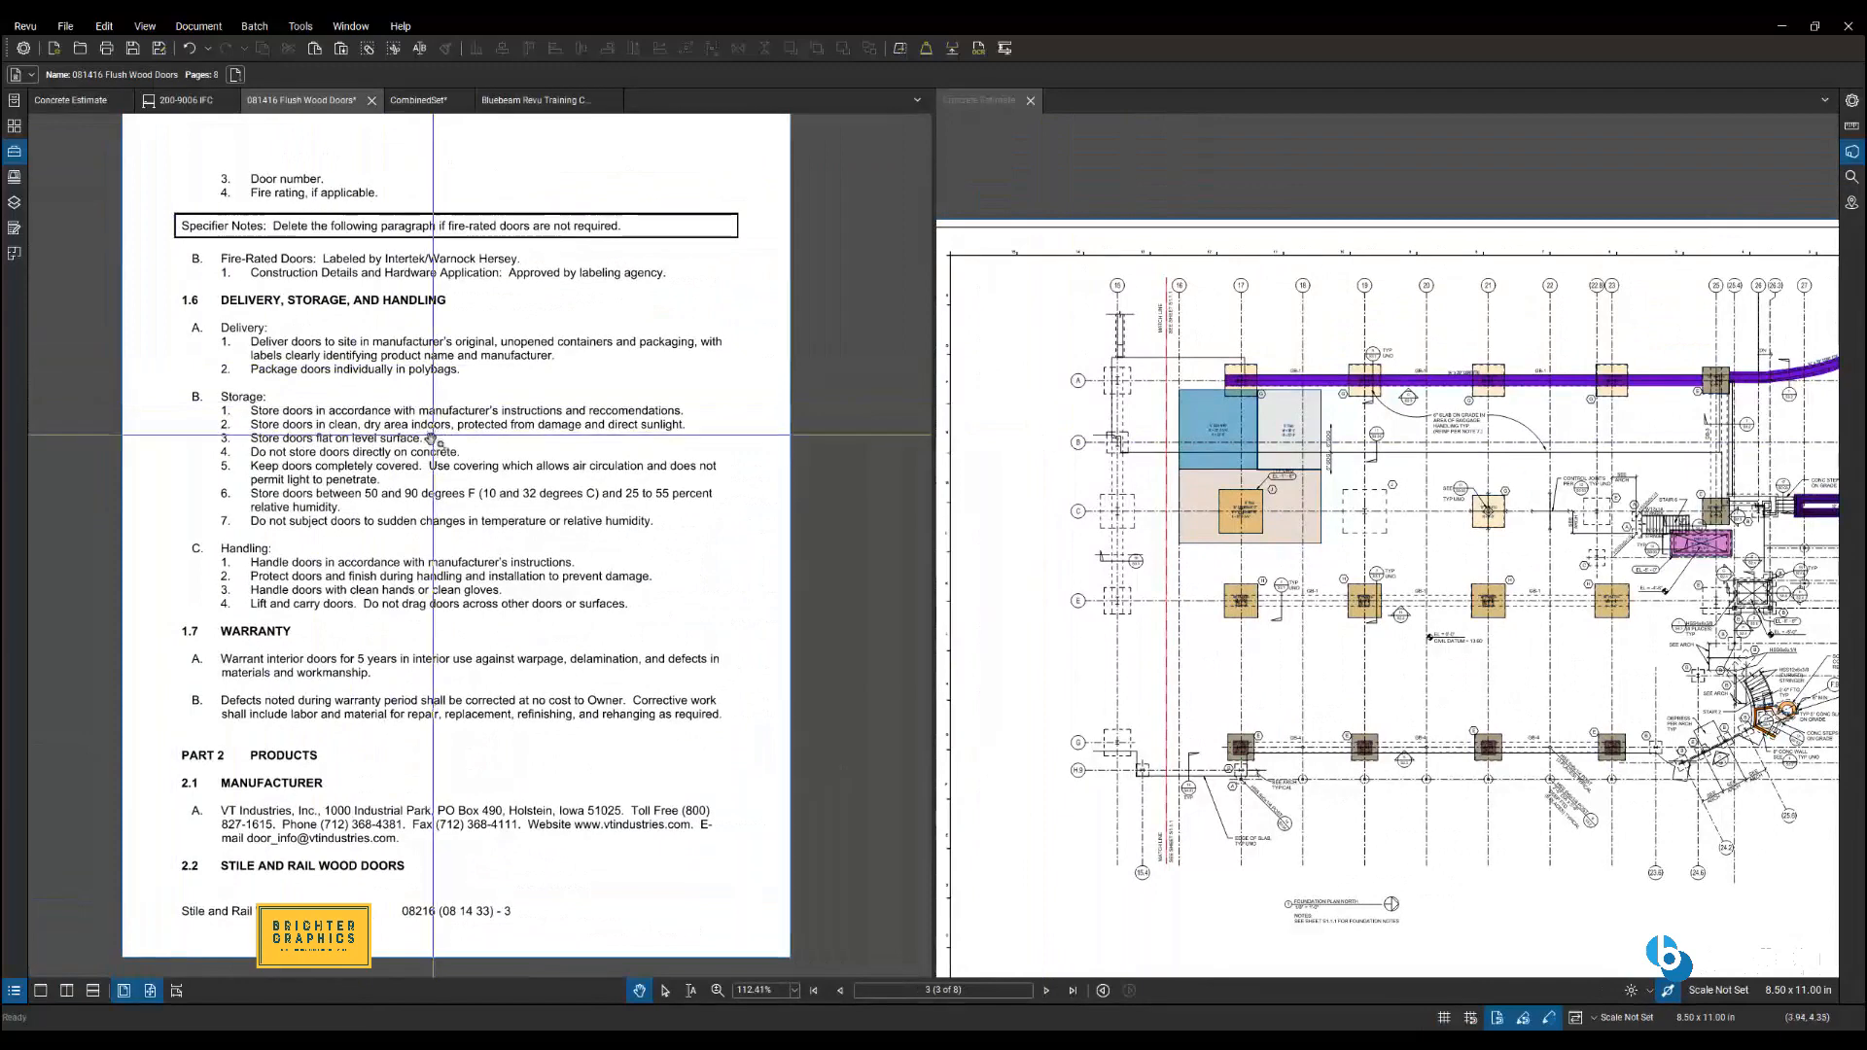
pyautogui.click(94, 990)
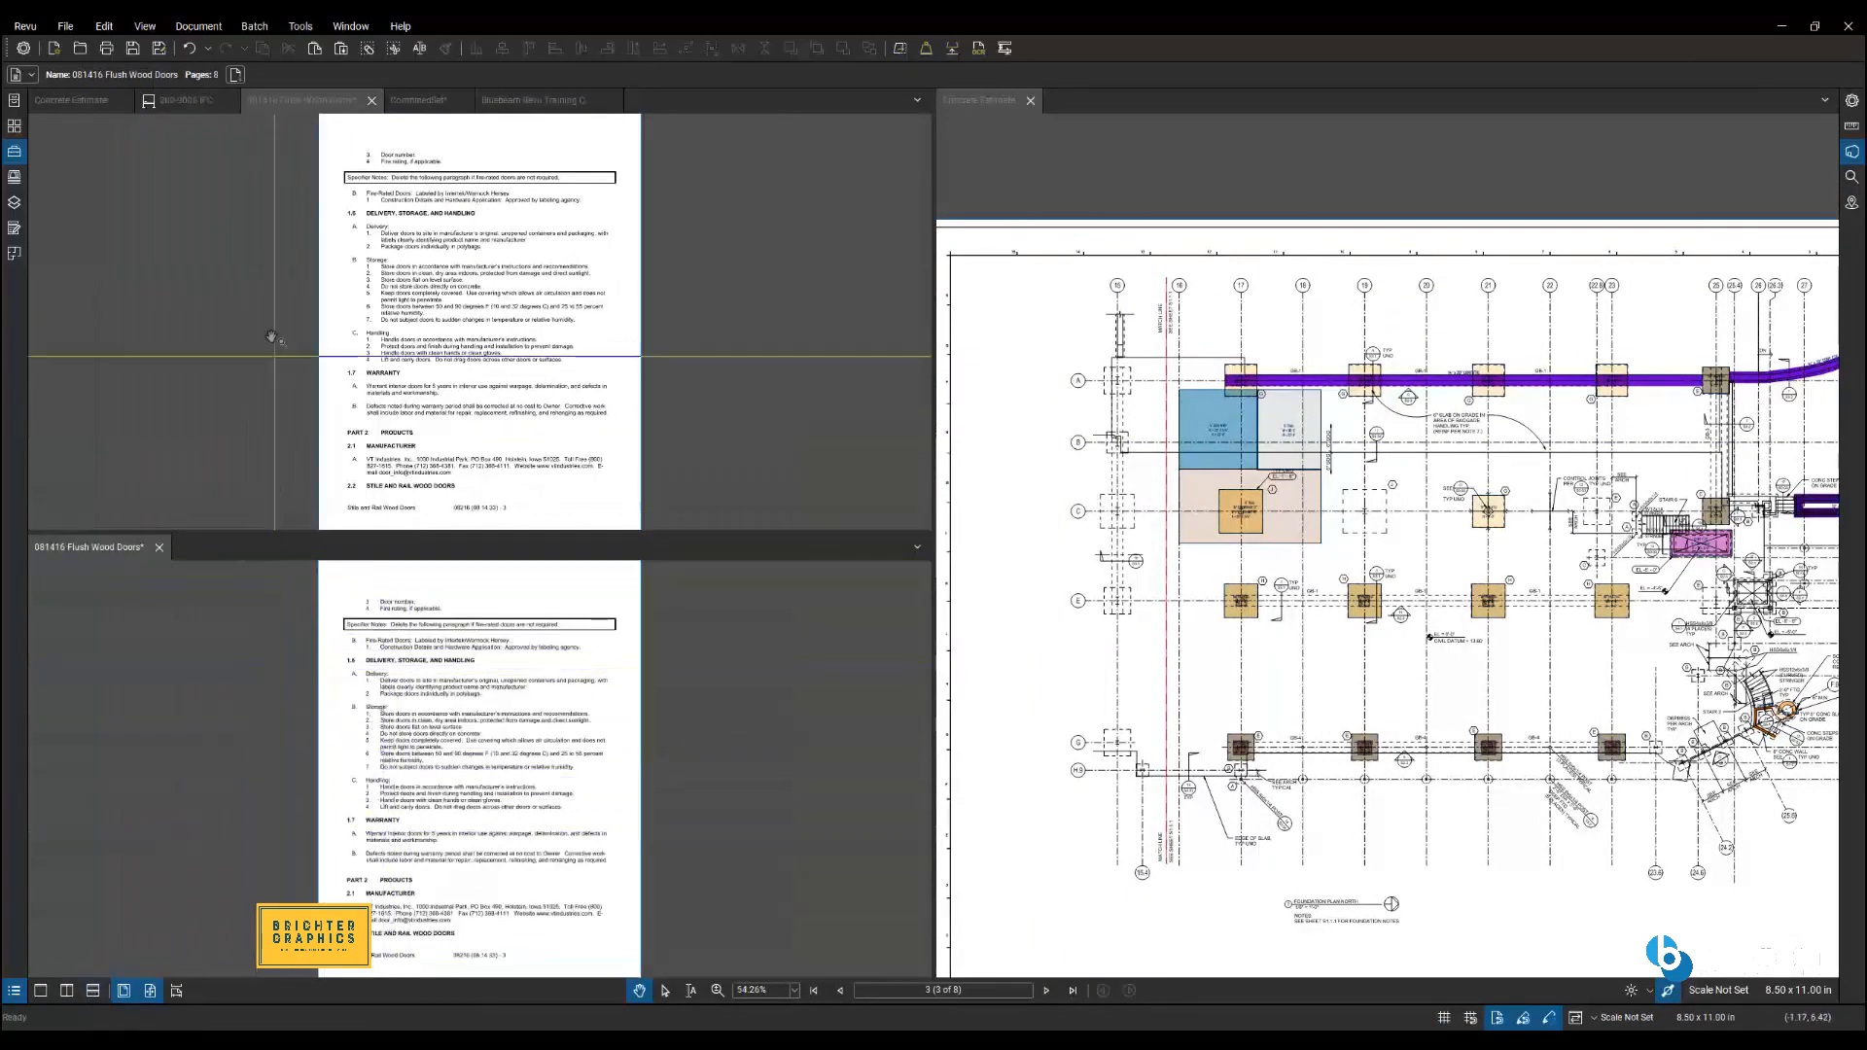
# Show the CombinedSet document in the upper pane and activate the 081416 Flush Wood Doors pane below it
pyautogui.click(419, 100)
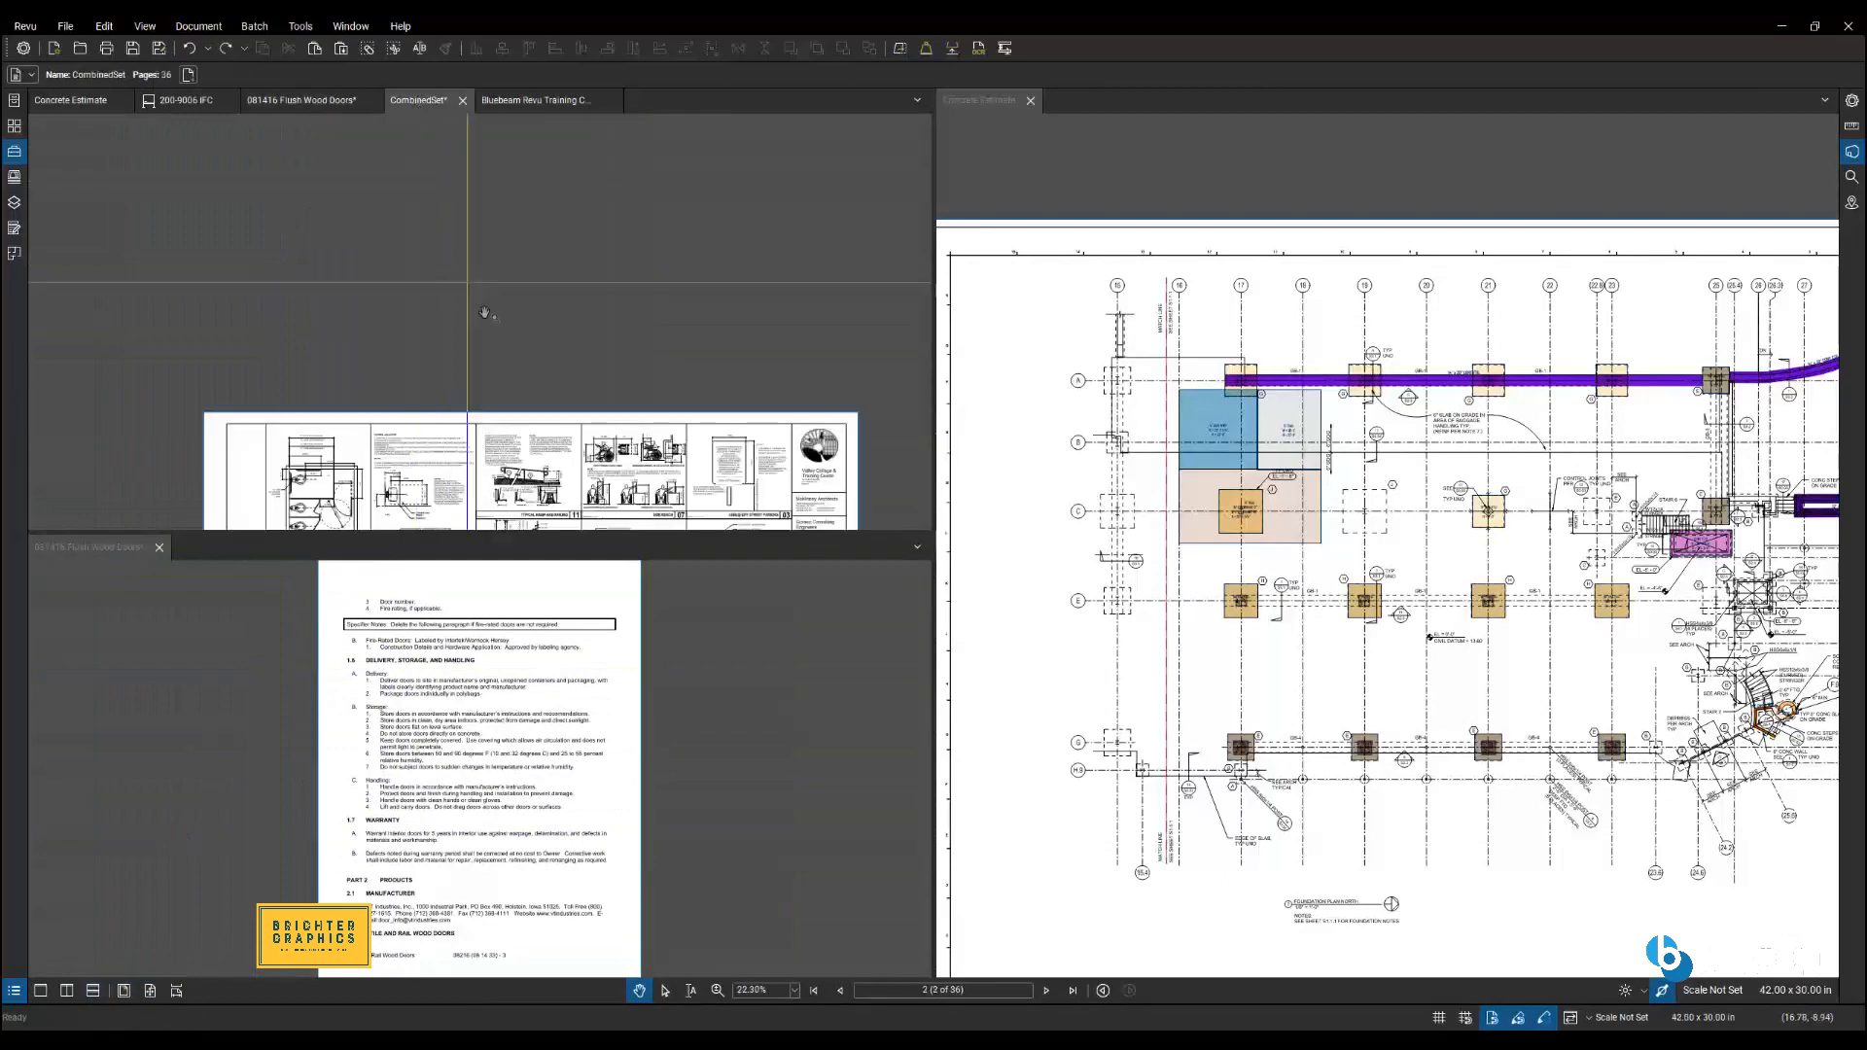
pyautogui.scroll(-1, 525, 339)
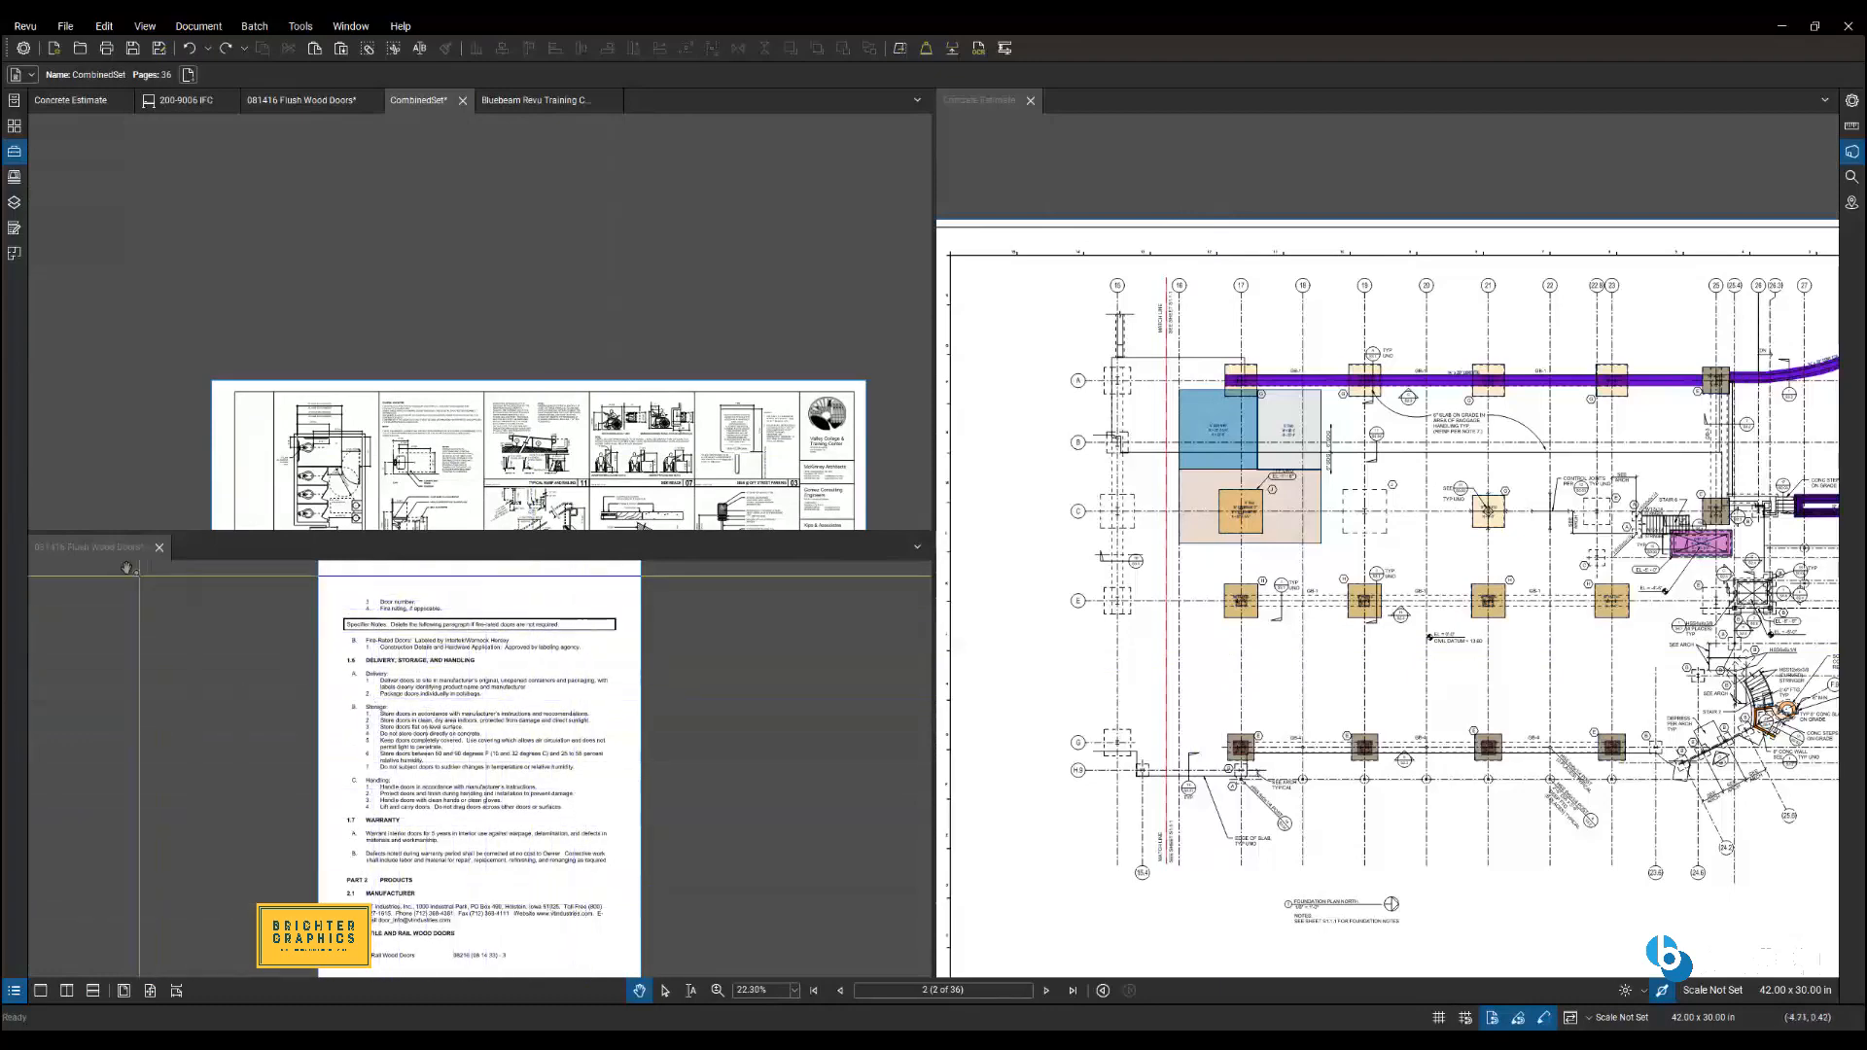
pyautogui.click(92, 549)
pyautogui.moveTo(92, 552)
pyautogui.mouseDown()
pyautogui.moveTo(154, 603)
pyautogui.moveTo(58, 726)
pyautogui.moveTo(28, 731)
pyautogui.moveTo(133, 717)
pyautogui.moveTo(149, 691)
pyautogui.moveTo(105, 551)
pyautogui.mouseUp()
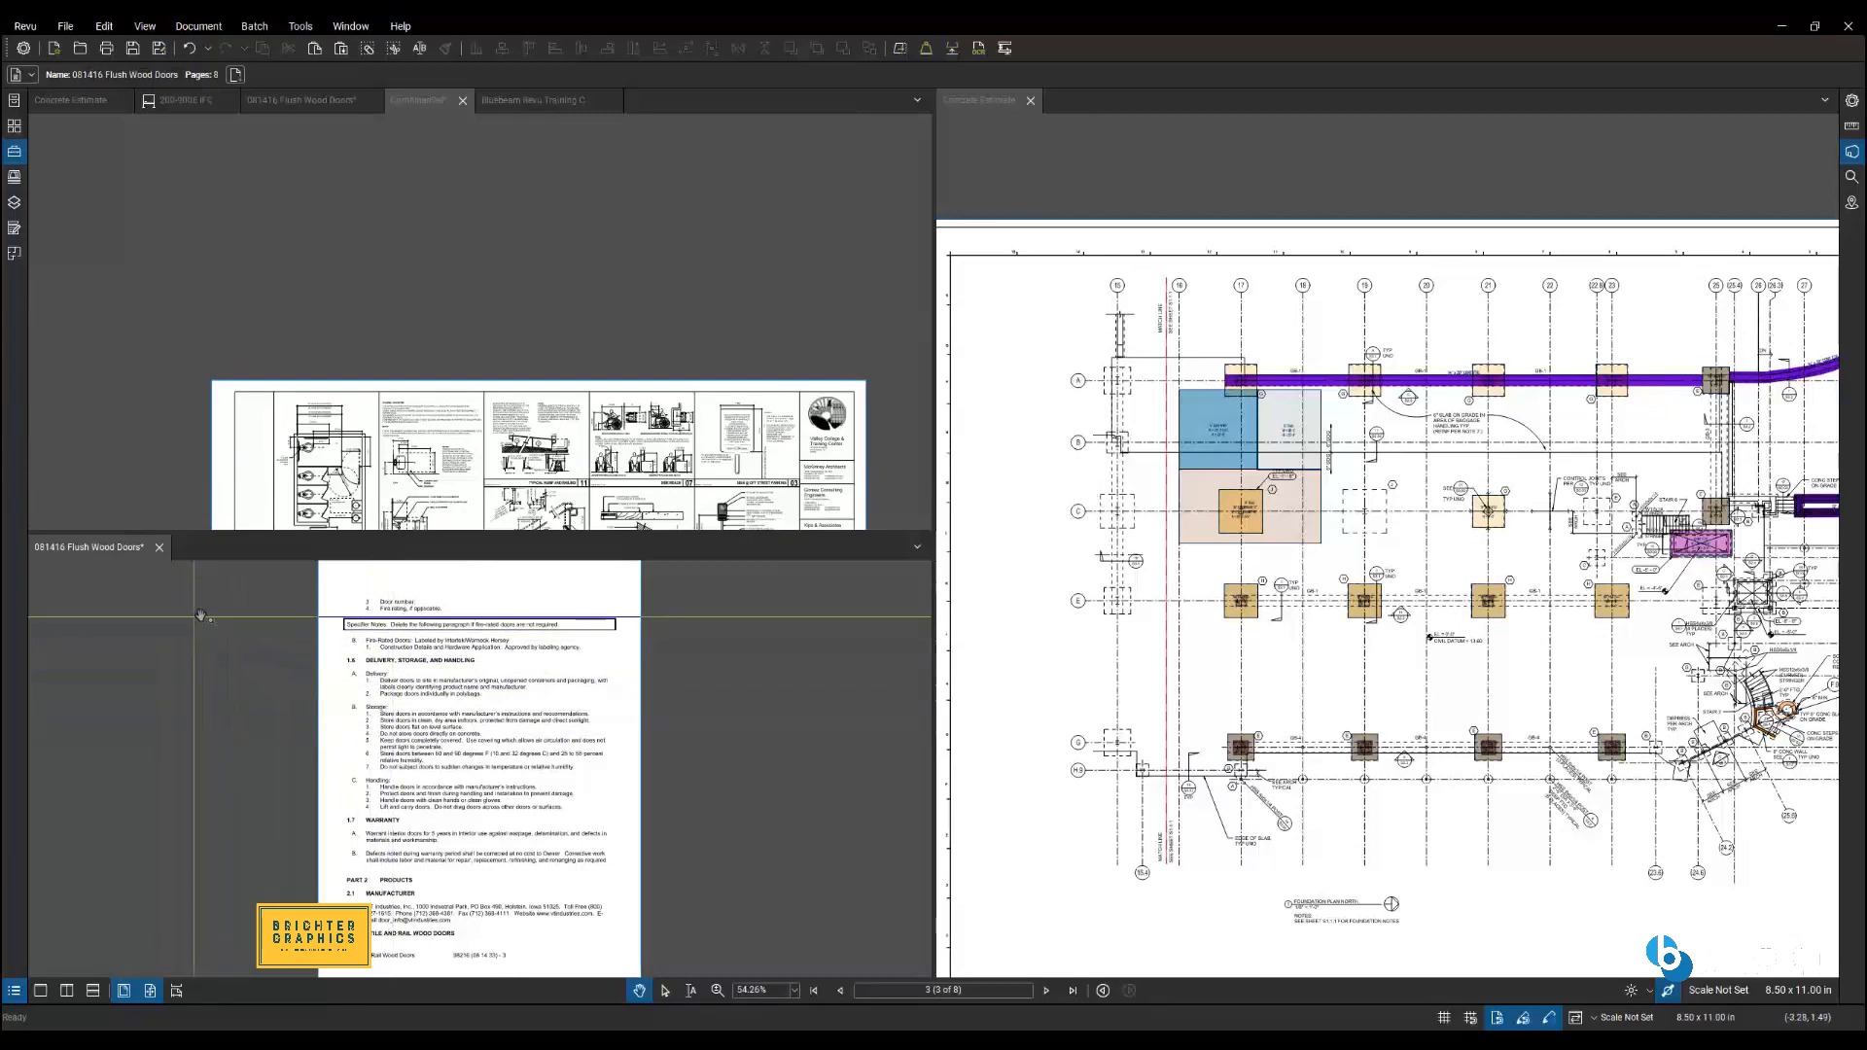
pyautogui.moveTo(132, 558)
pyautogui.mouseDown()
pyautogui.moveTo(112, 642)
pyautogui.moveTo(29, 638)
pyautogui.moveTo(126, 585)
pyautogui.mouseUp()
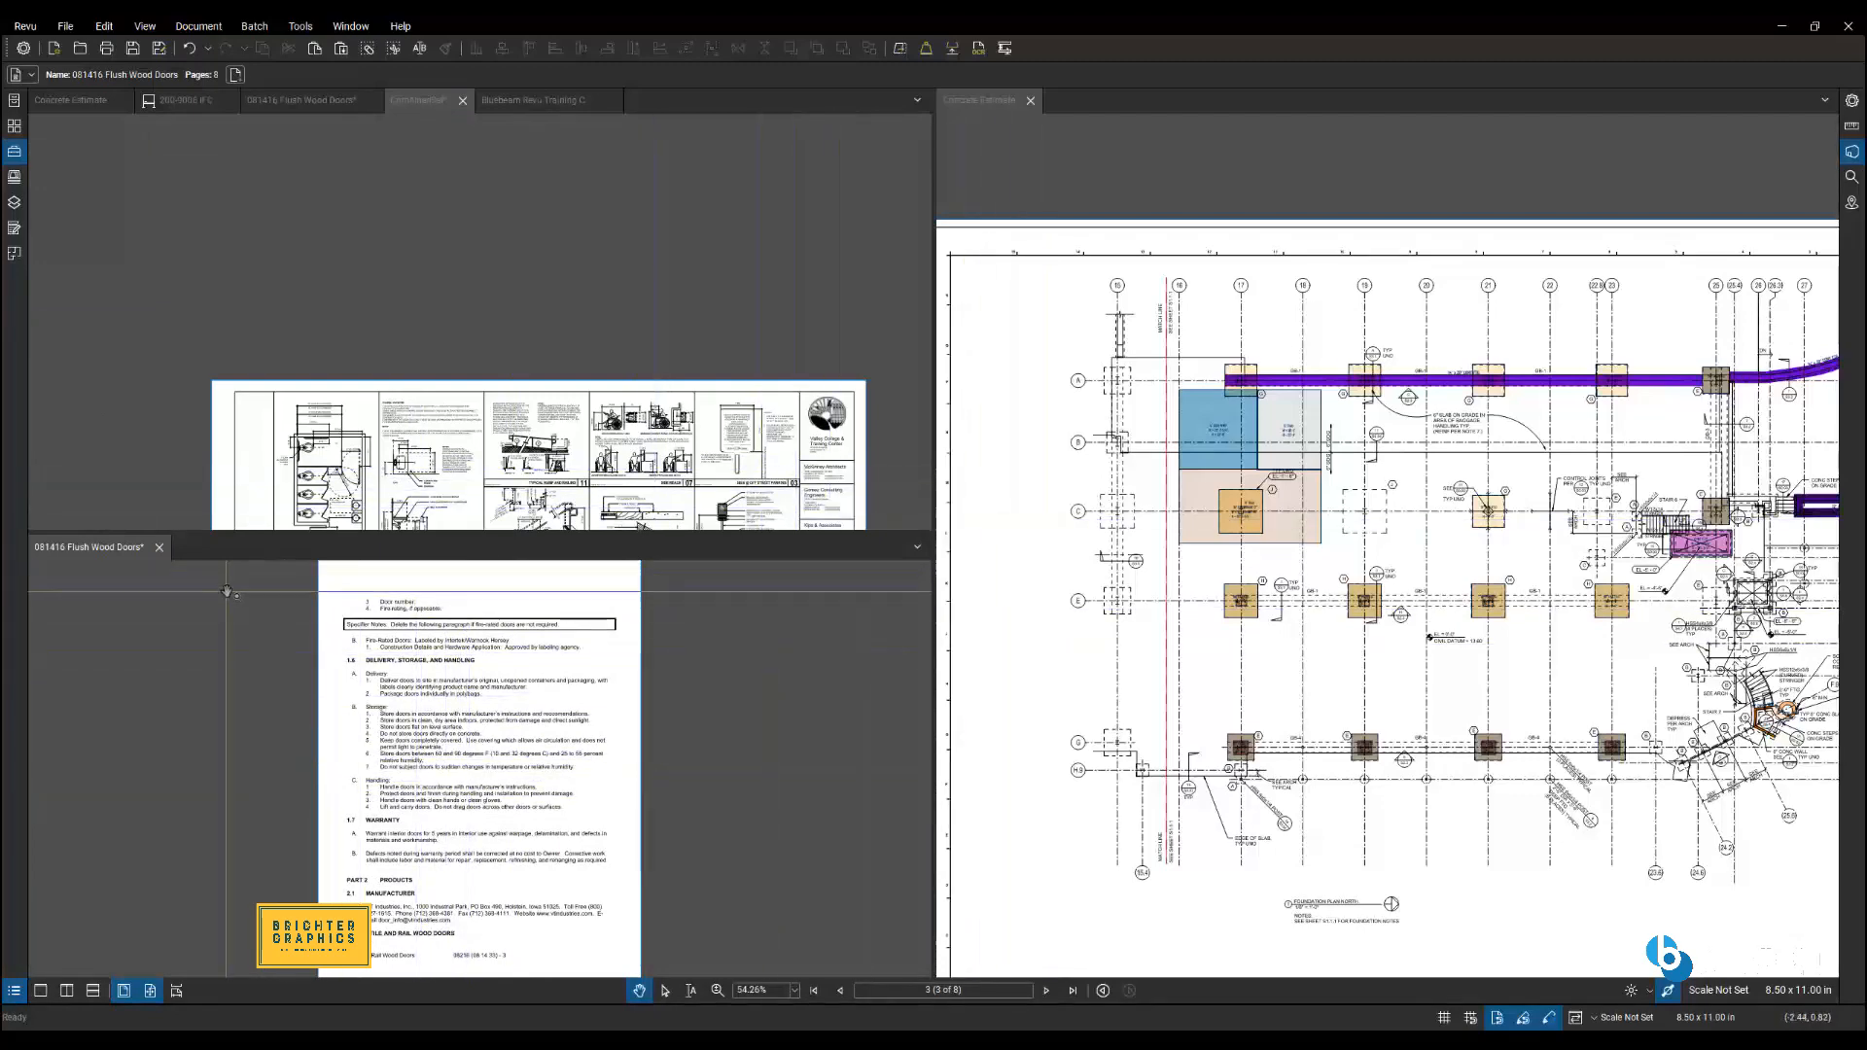
# Close the lower 081416 Flush Wood Doors pane and return the workspace to a single unsplit view
pyautogui.click(159, 548)
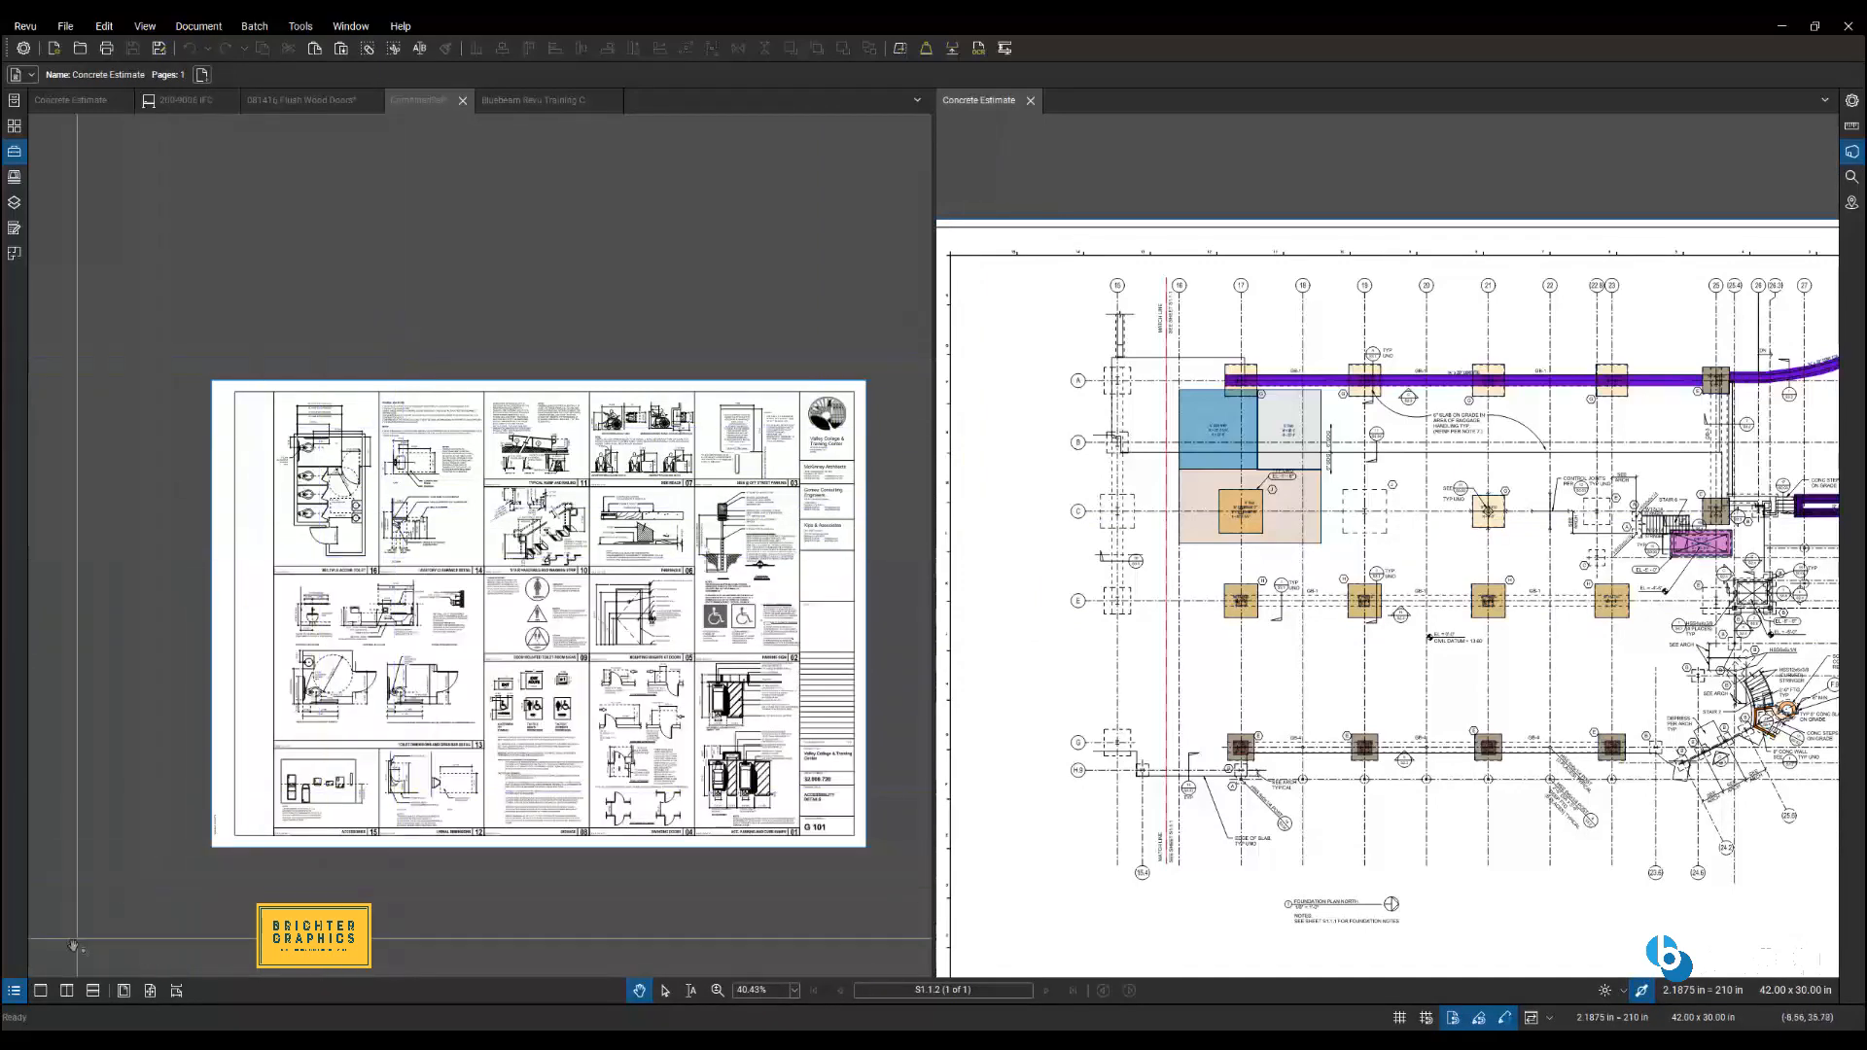
pyautogui.click(41, 991)
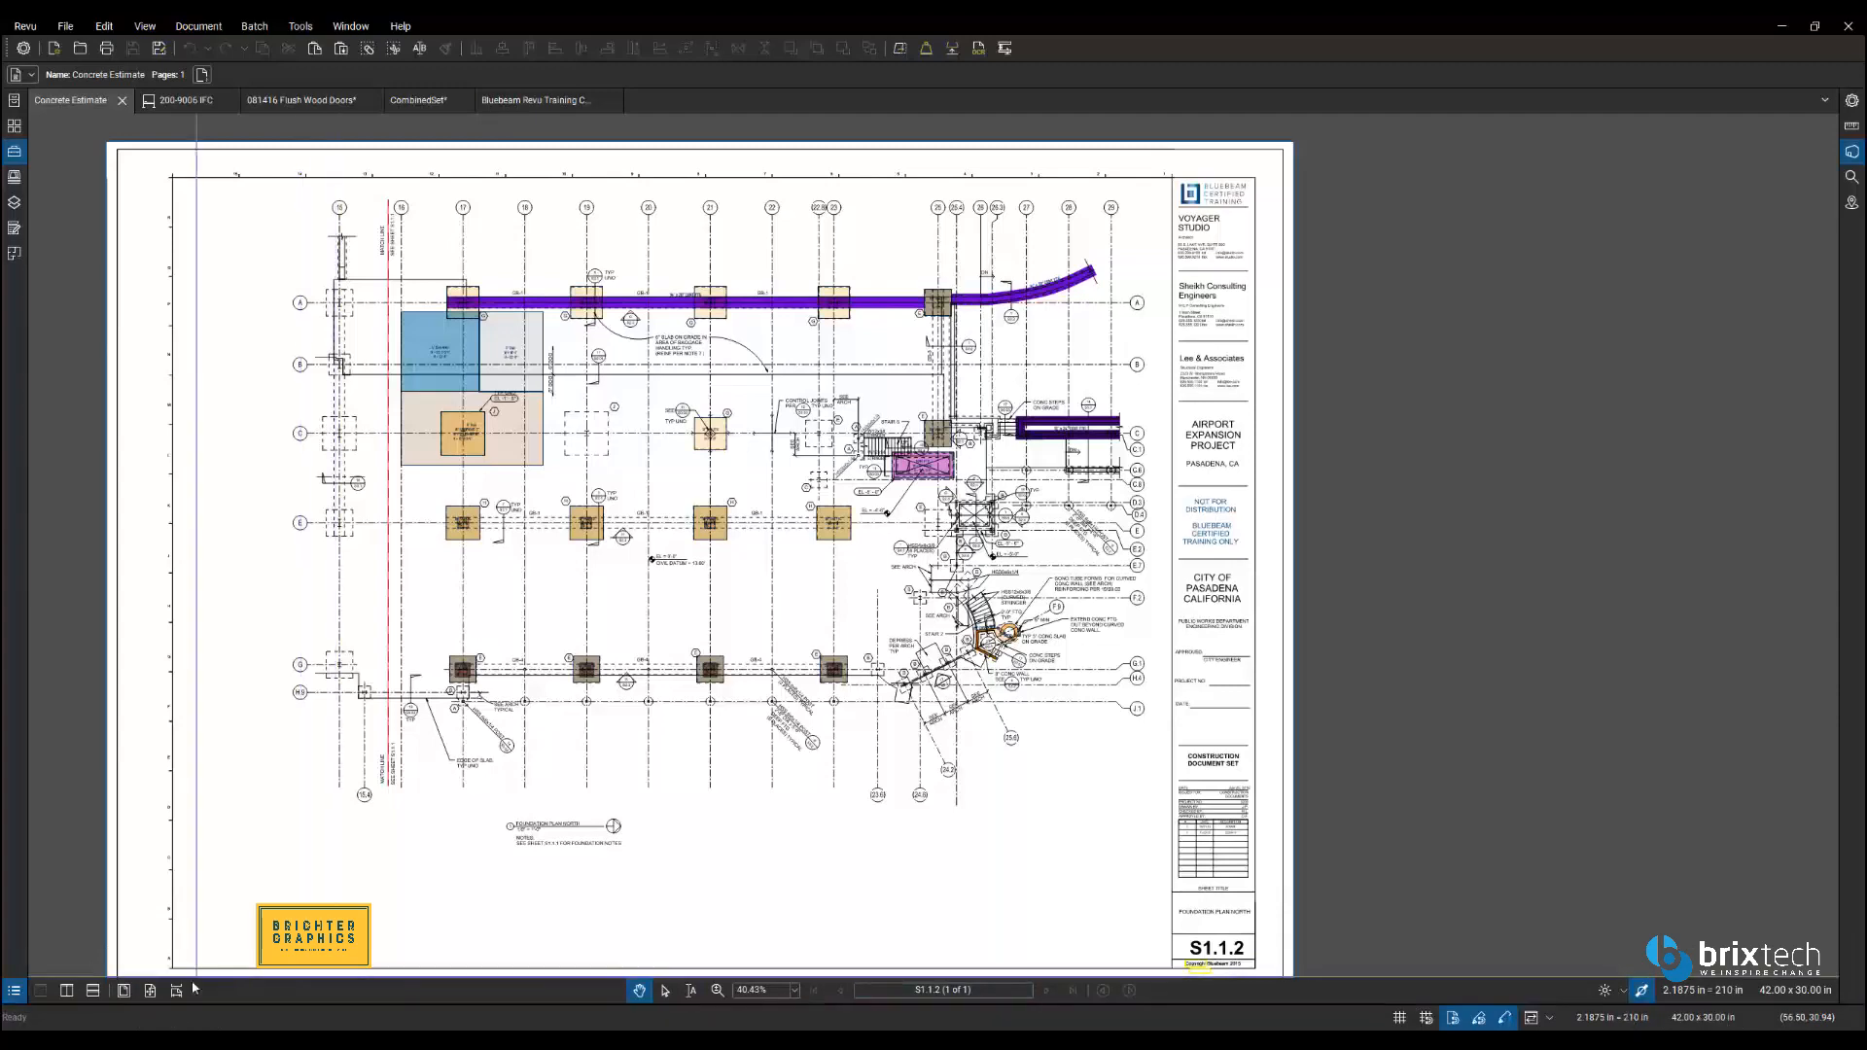
# Display the Concrete Estimate sheet as one full page and zoom in on the drawing and back out
pyautogui.click(151, 991)
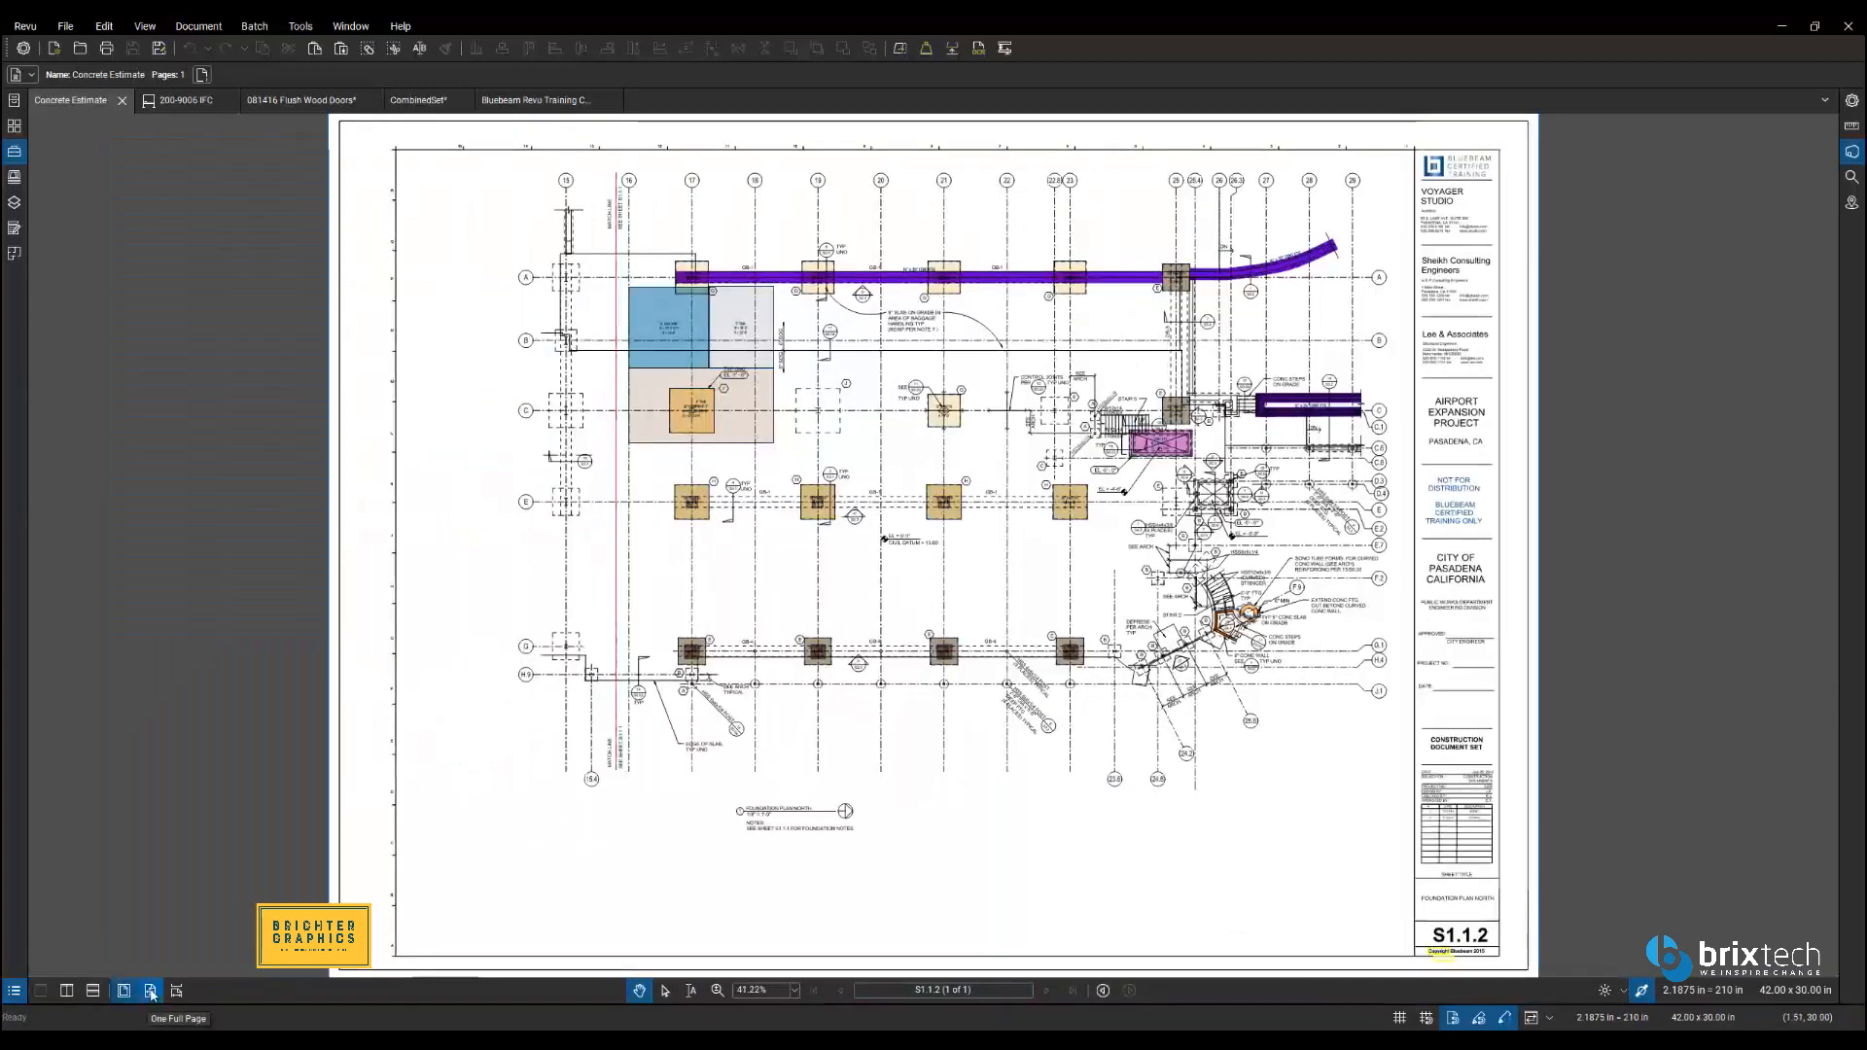
pyautogui.moveTo(798, 758)
pyautogui.mouseDown()
pyautogui.moveTo(581, 764)
pyautogui.moveTo(771, 778)
pyautogui.moveTo(750, 775)
pyautogui.moveTo(797, 756)
pyautogui.mouseUp()
pyautogui.scroll(7, 839, 684)
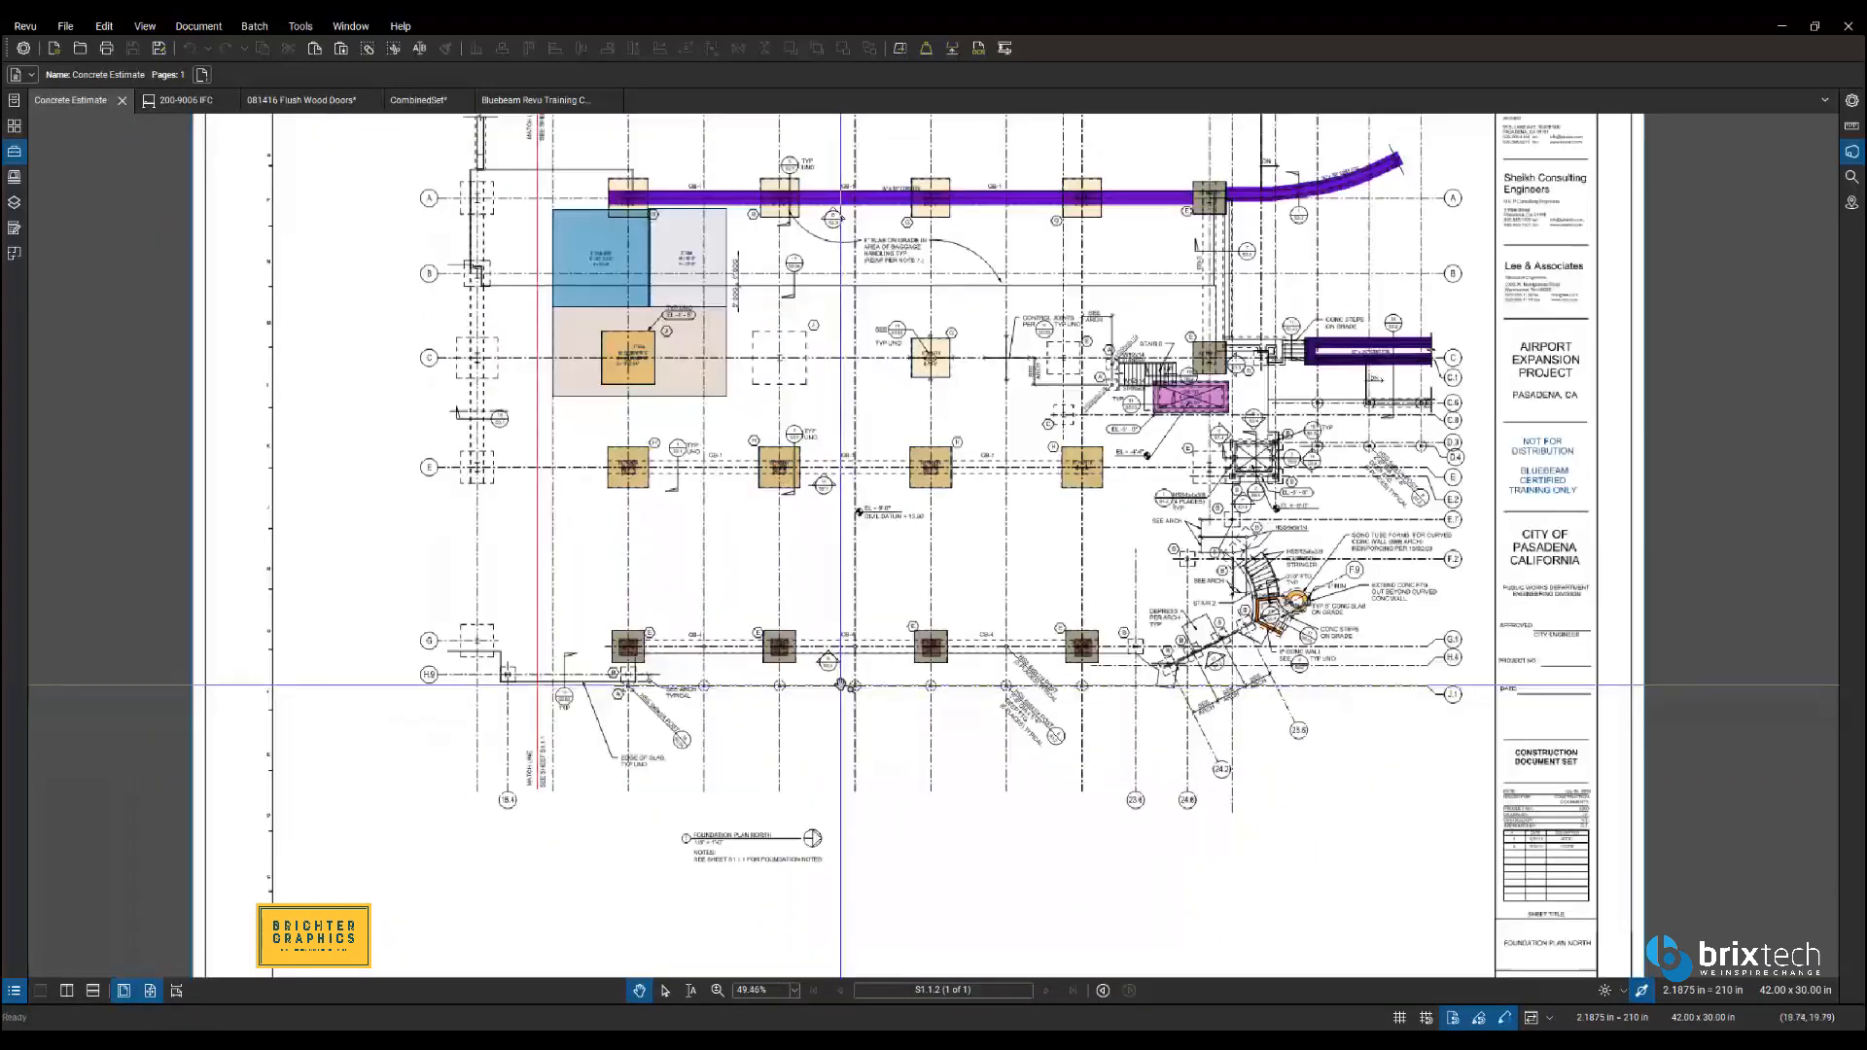
pyautogui.scroll(-8, 841, 686)
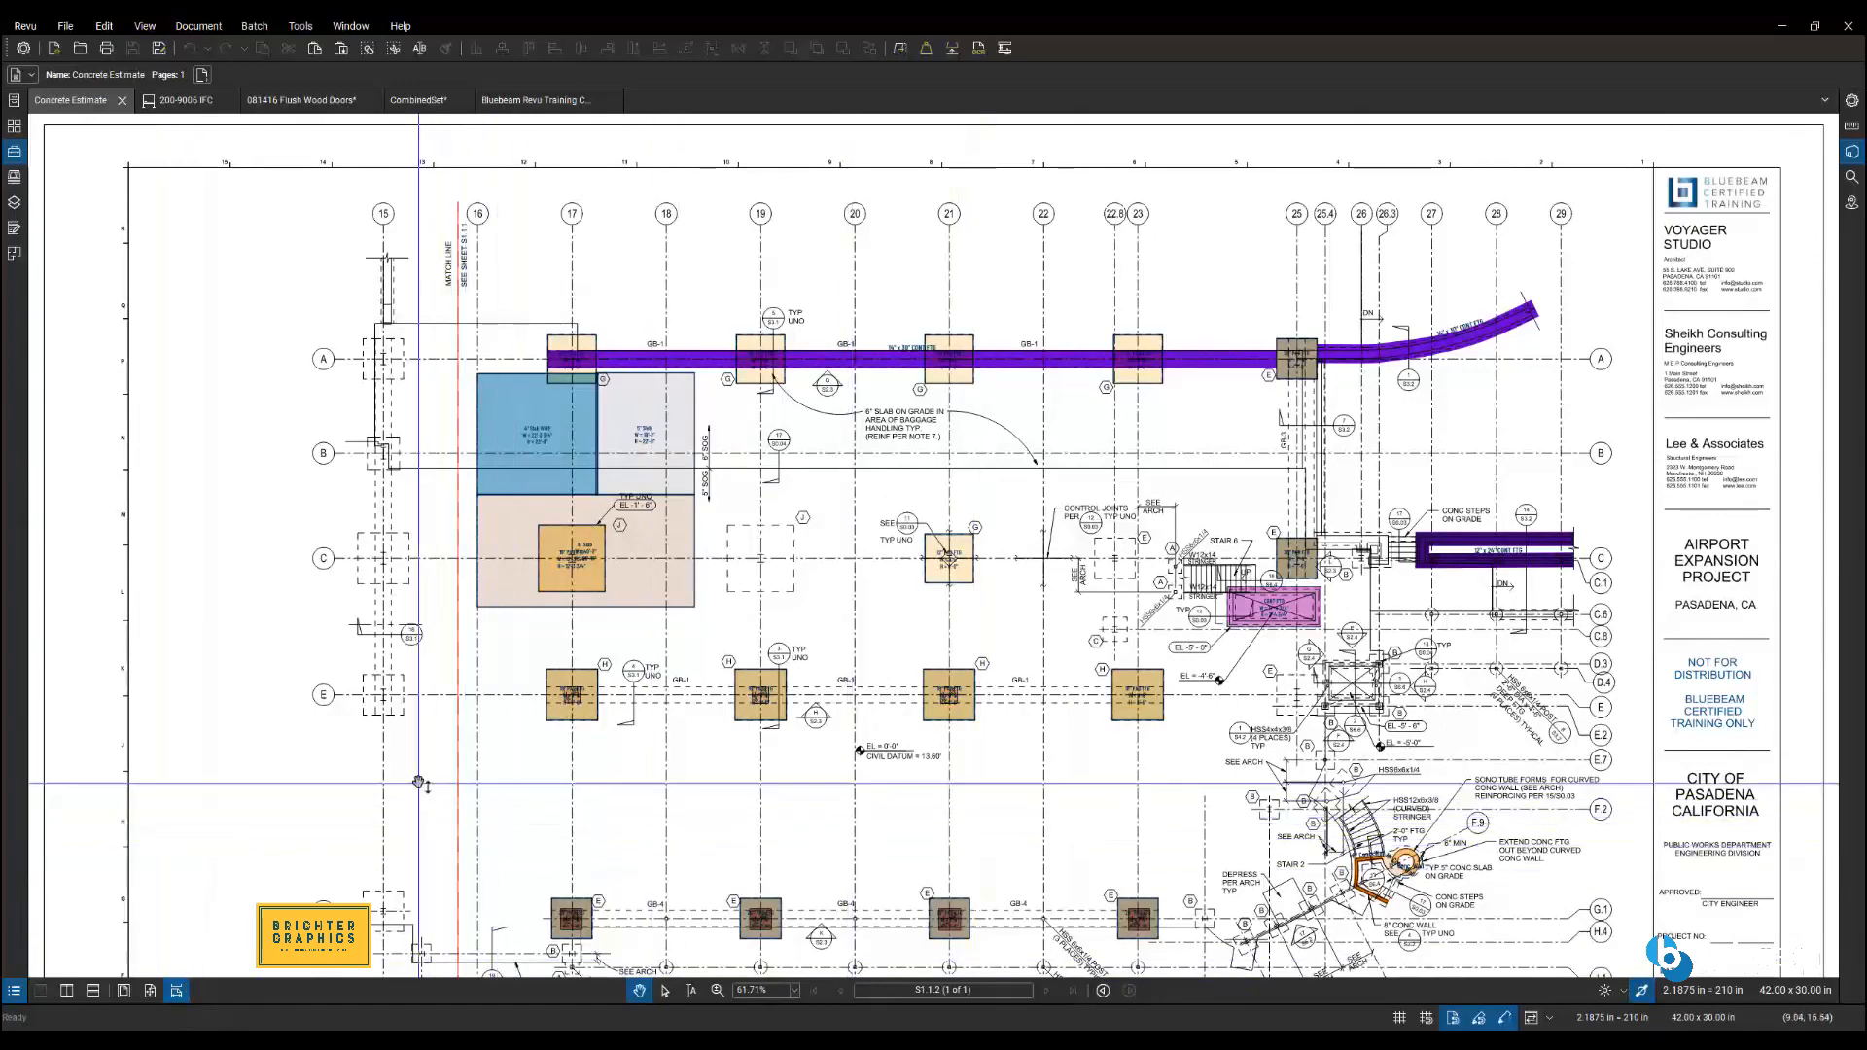
# Scroll down and back up the sheet in the full-width scrolling view, and return to one full page
pyautogui.scroll(-5, 420, 768)
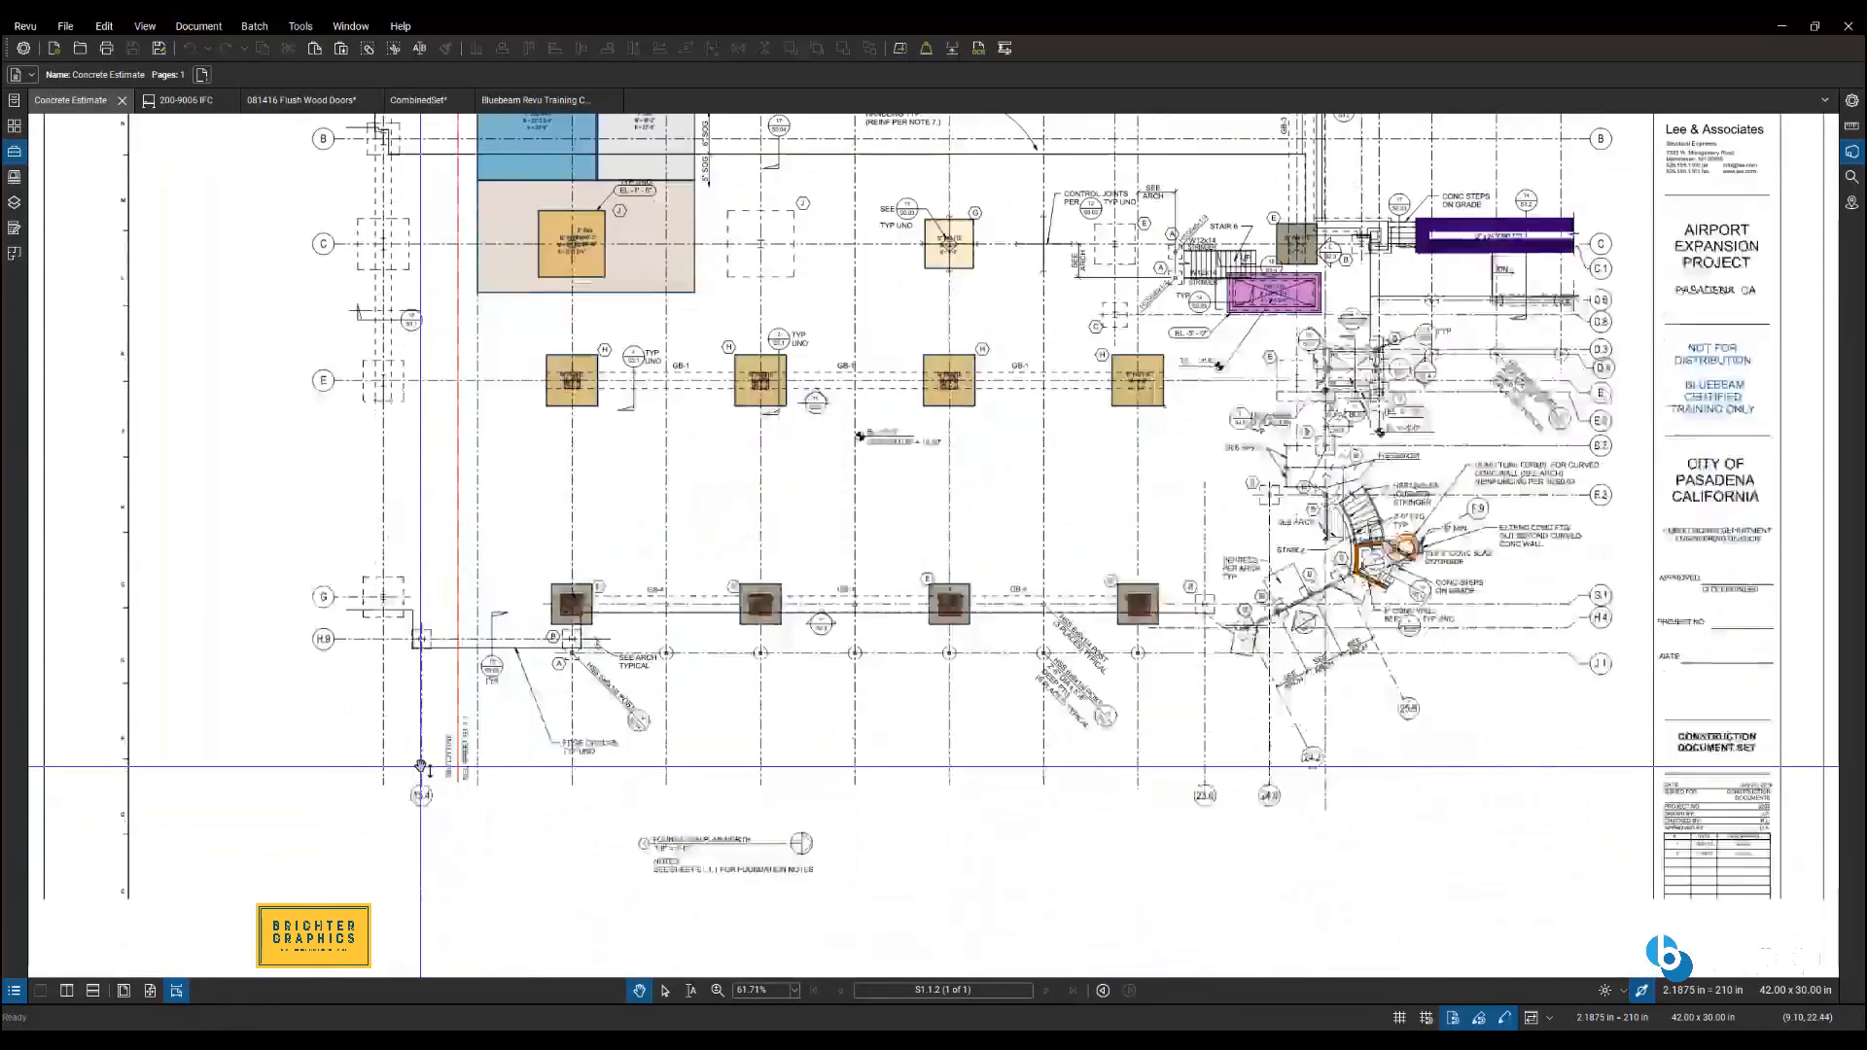
pyautogui.scroll(5, 420, 767)
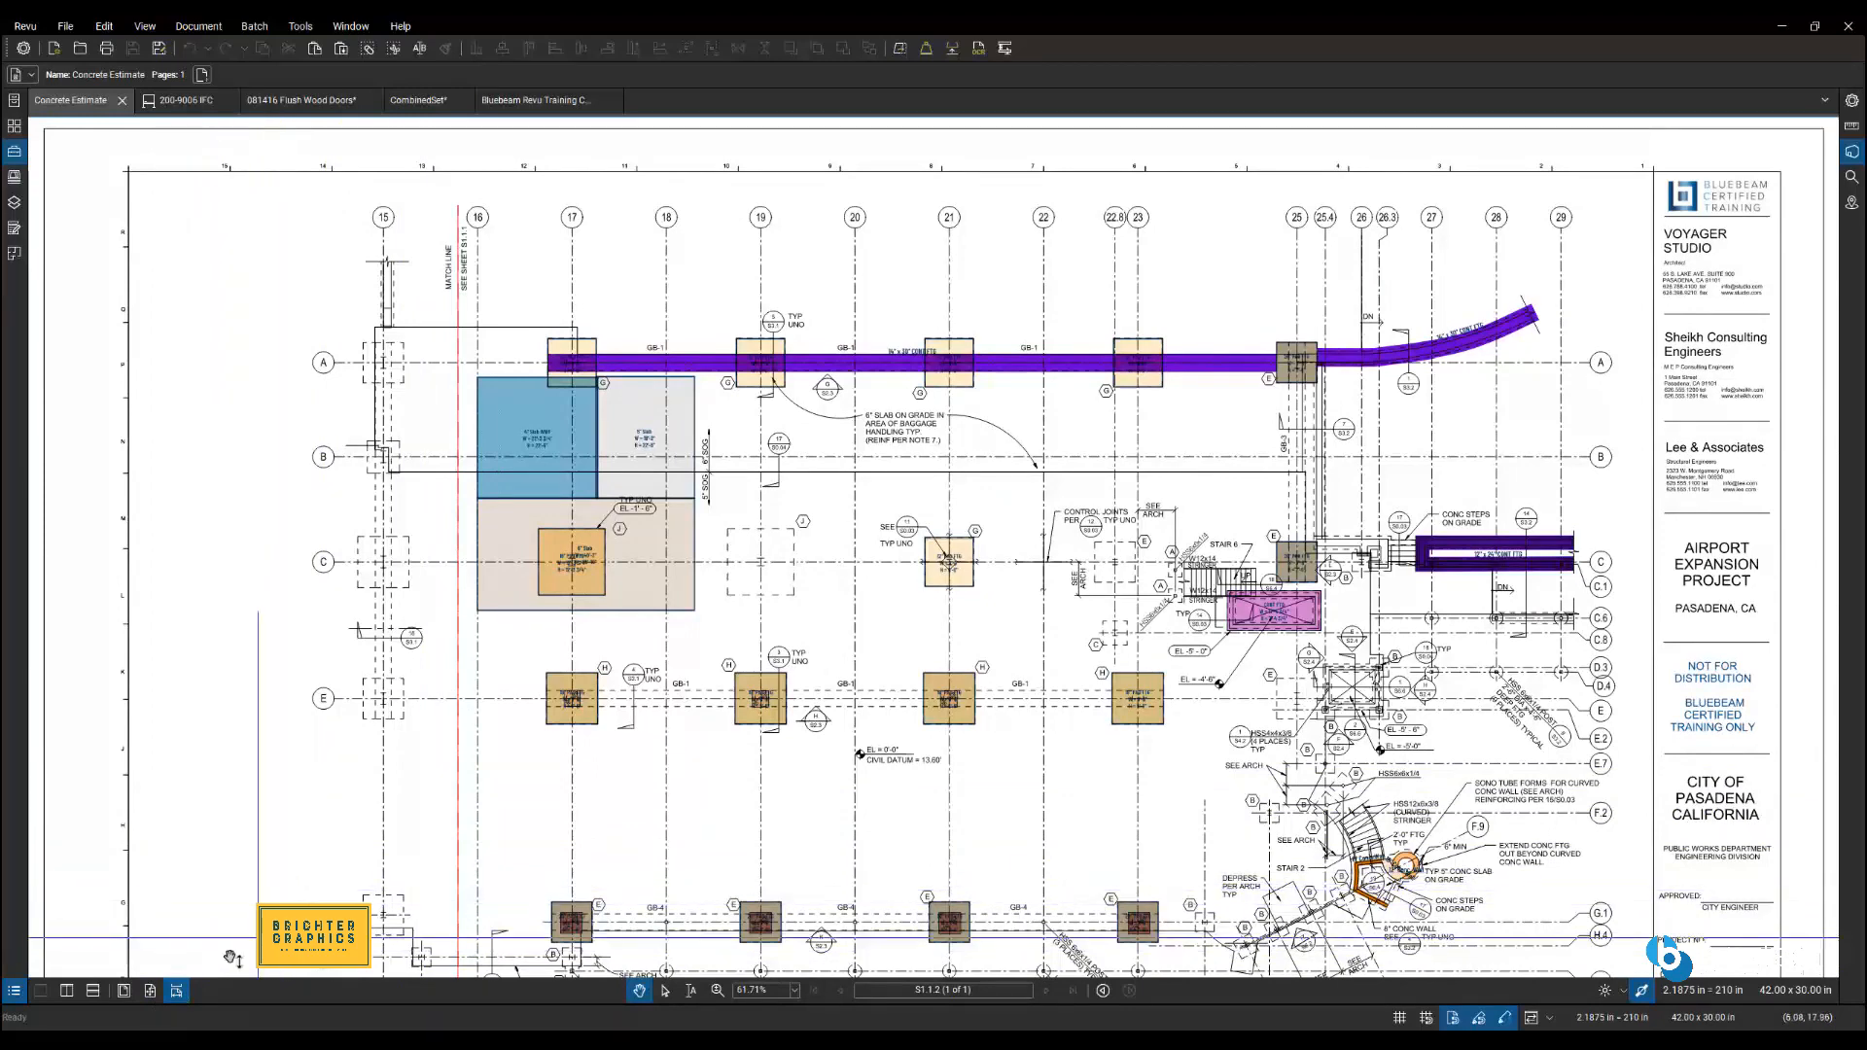
pyautogui.click(151, 992)
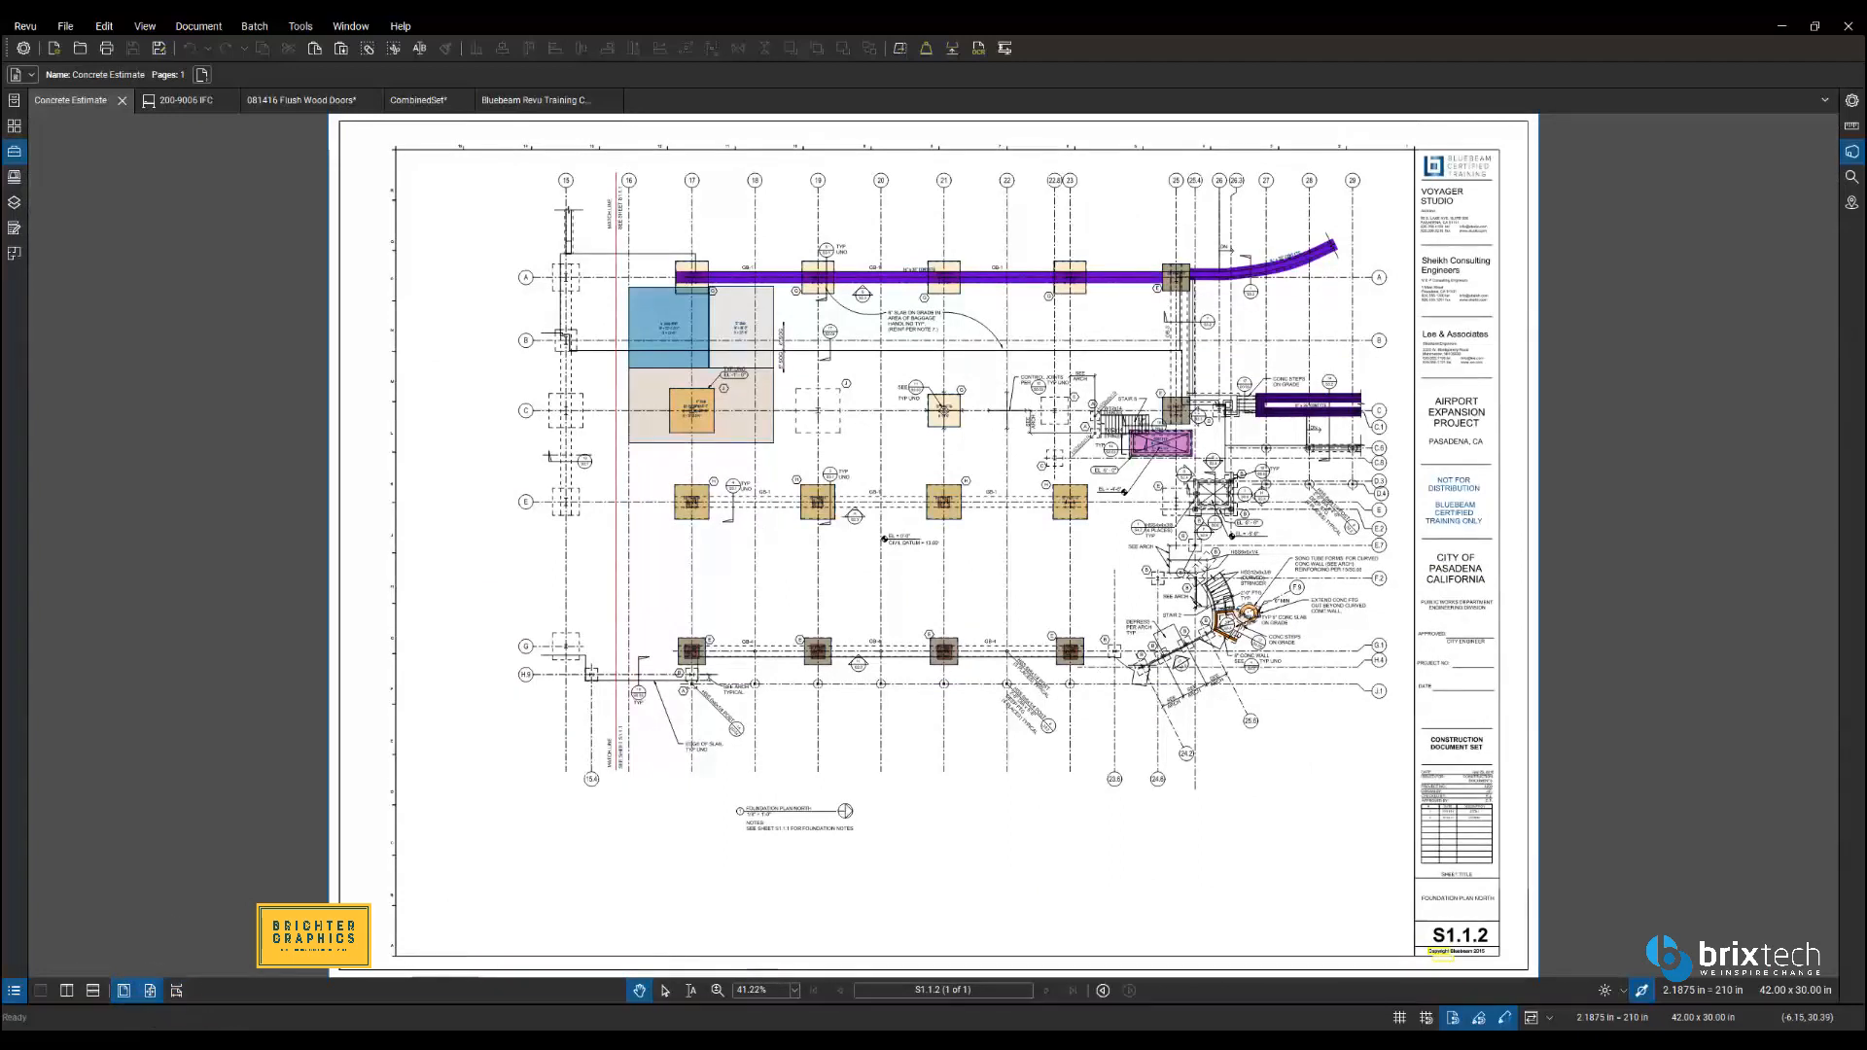
# Use the Pan tool to shift the Concrete Estimate sheet, and zoom in and out around the foundation plan
pyautogui.click(642, 992)
pyautogui.moveTo(891, 848)
pyautogui.mouseDown()
pyautogui.moveTo(761, 859)
pyautogui.moveTo(848, 847)
pyautogui.mouseUp()
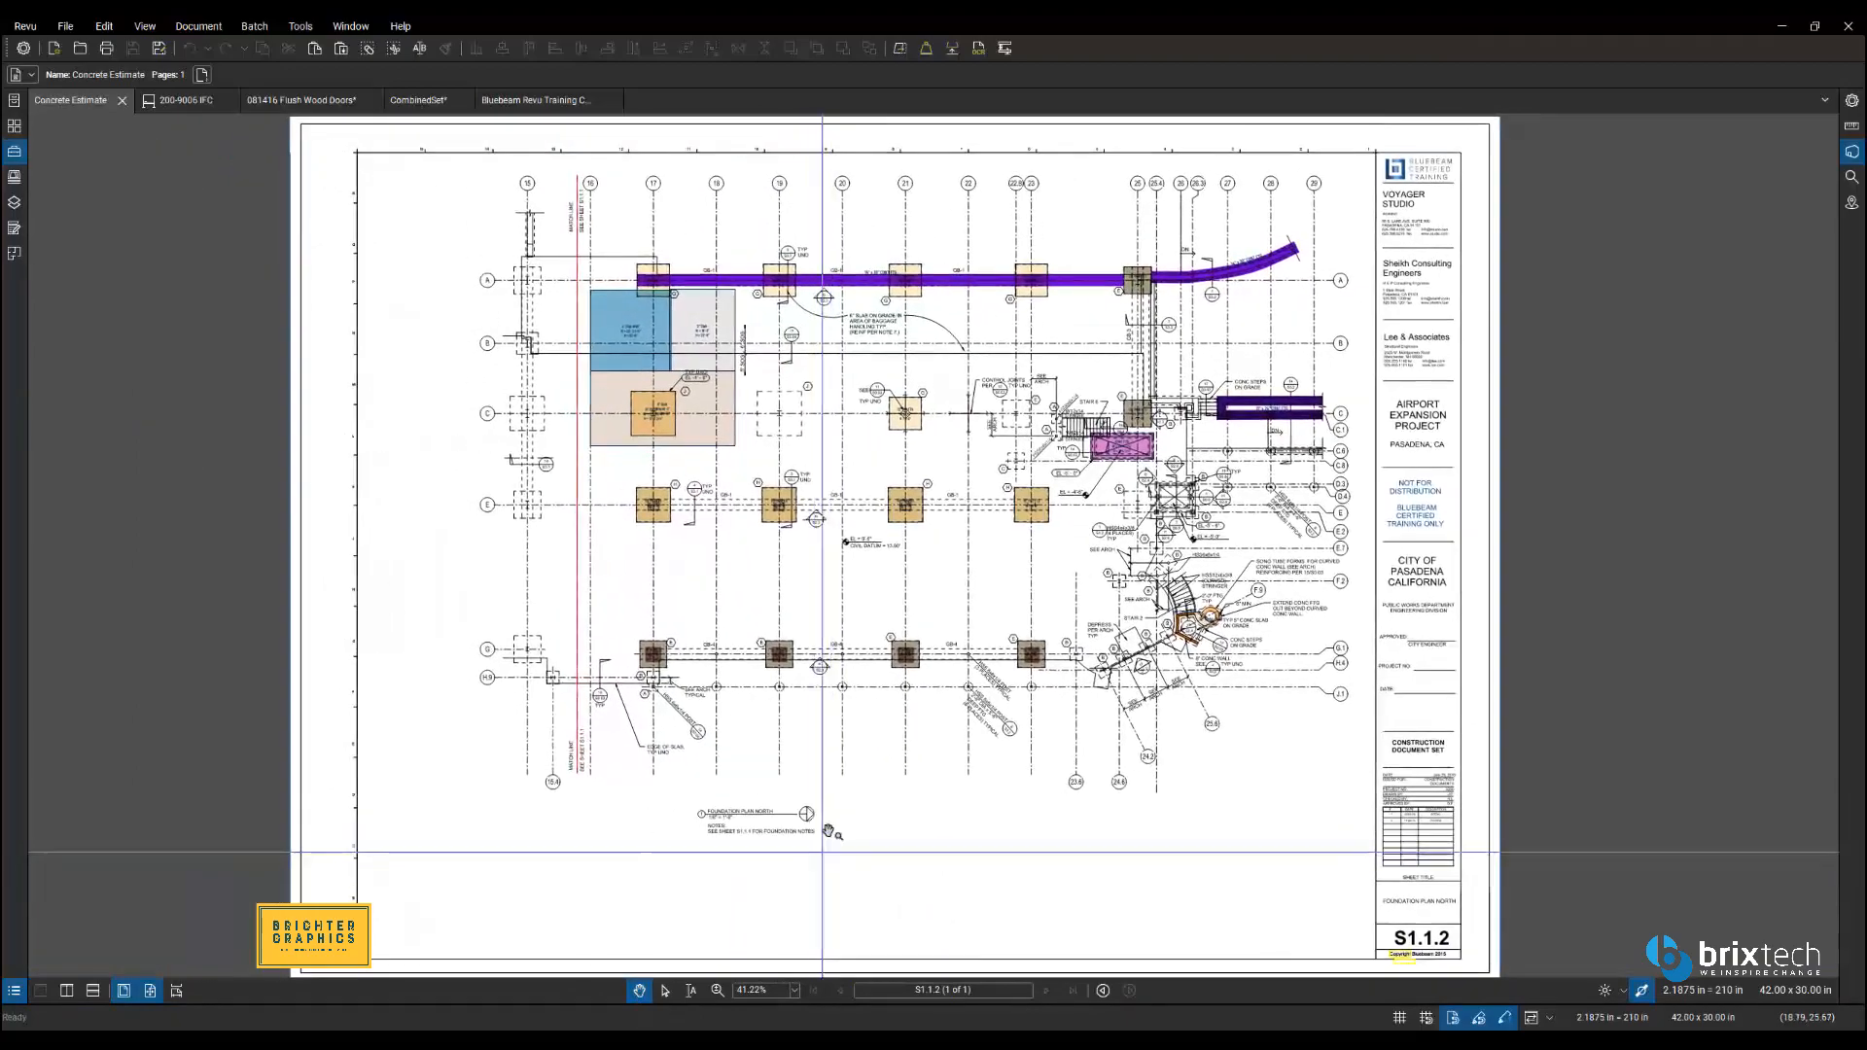
pyautogui.scroll(5, 791, 667)
pyautogui.scroll(-6, 791, 667)
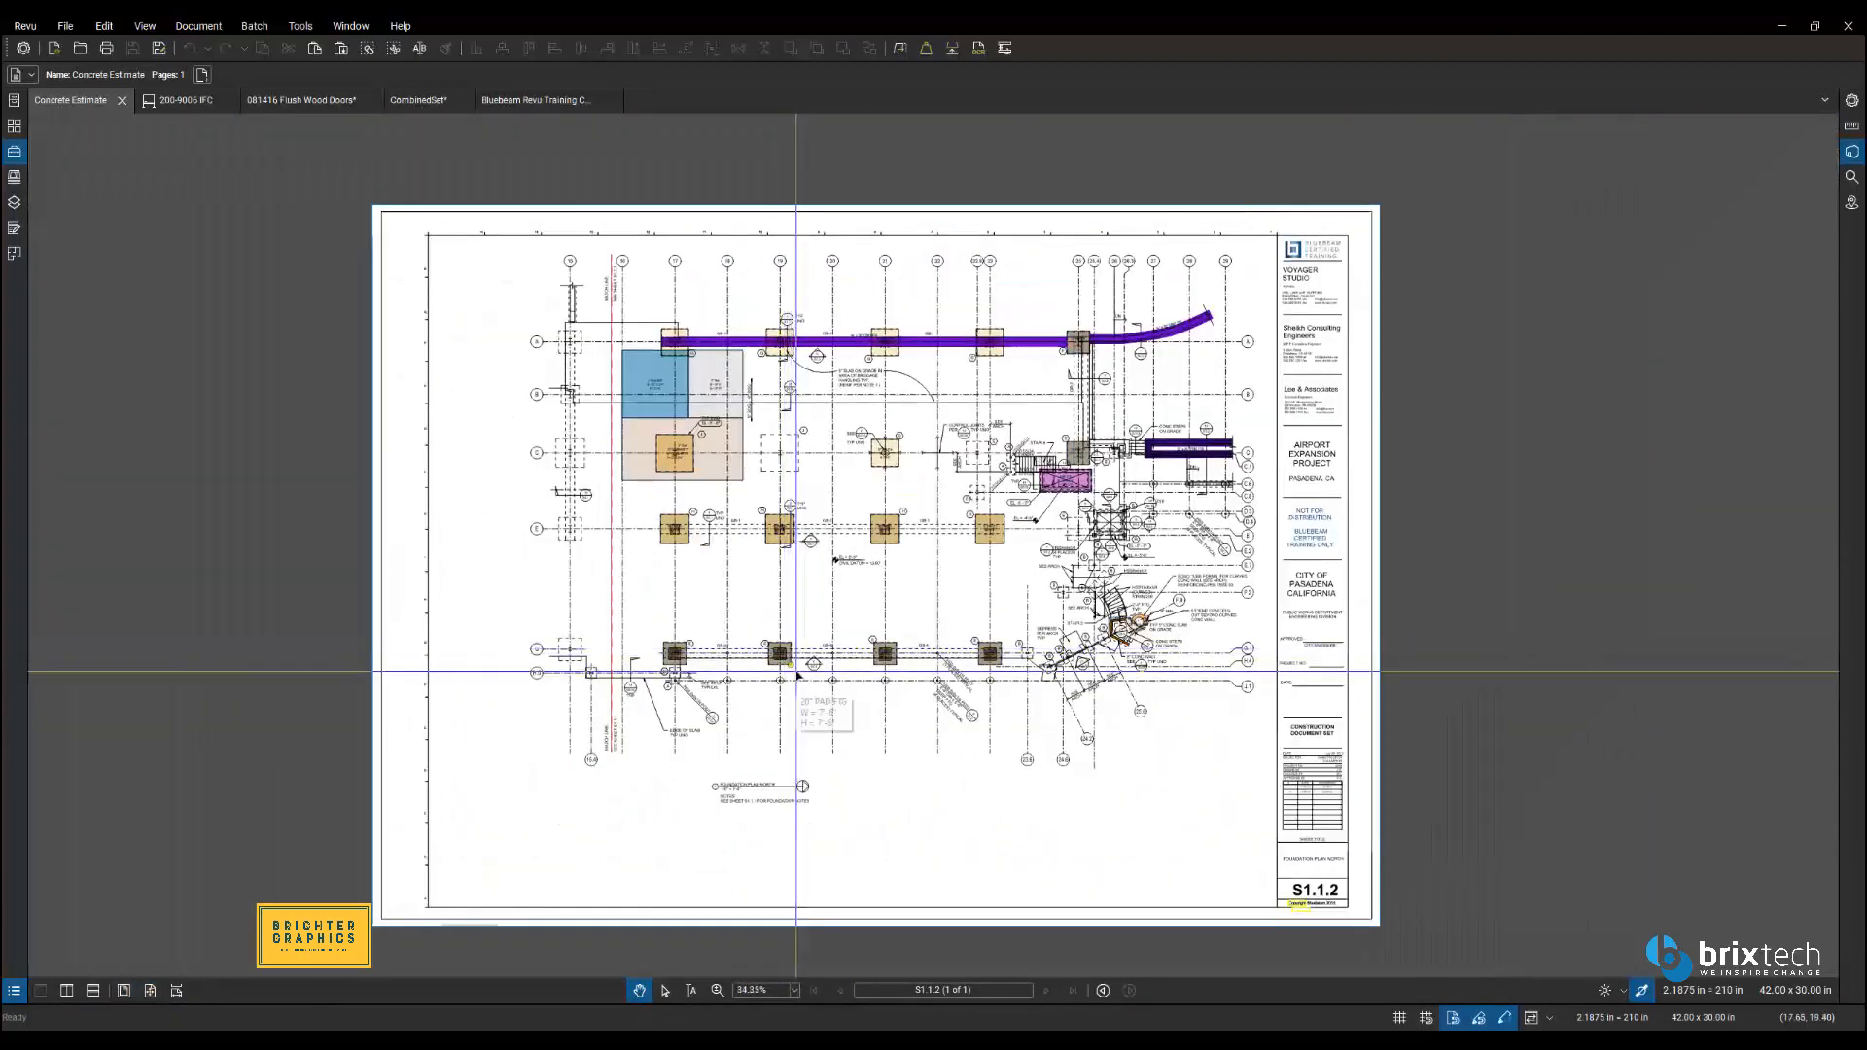
# Use the Select tool to window-select the second pad footing along grid line G, enclosing it from upper left to lower right
pyautogui.click(666, 991)
pyautogui.scroll(5, 721, 759)
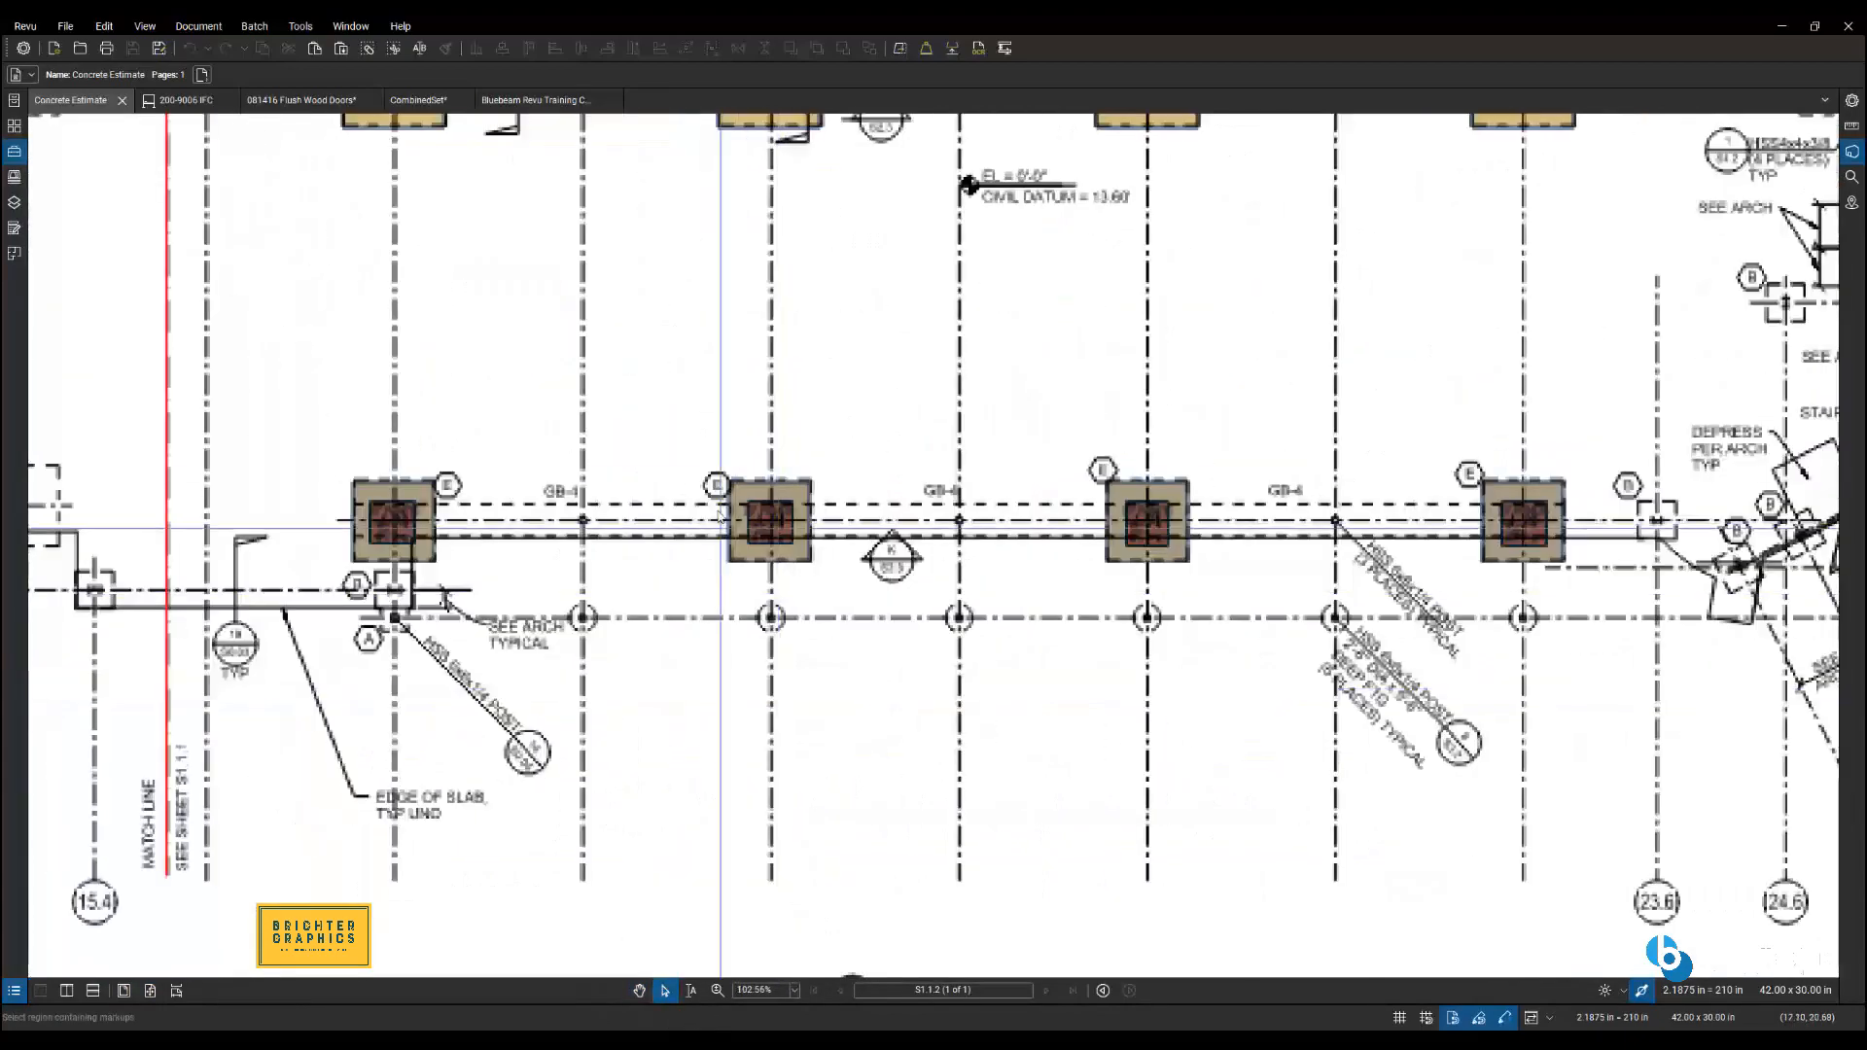
pyautogui.moveTo(689, 431); pyautogui.dragTo(858, 633)
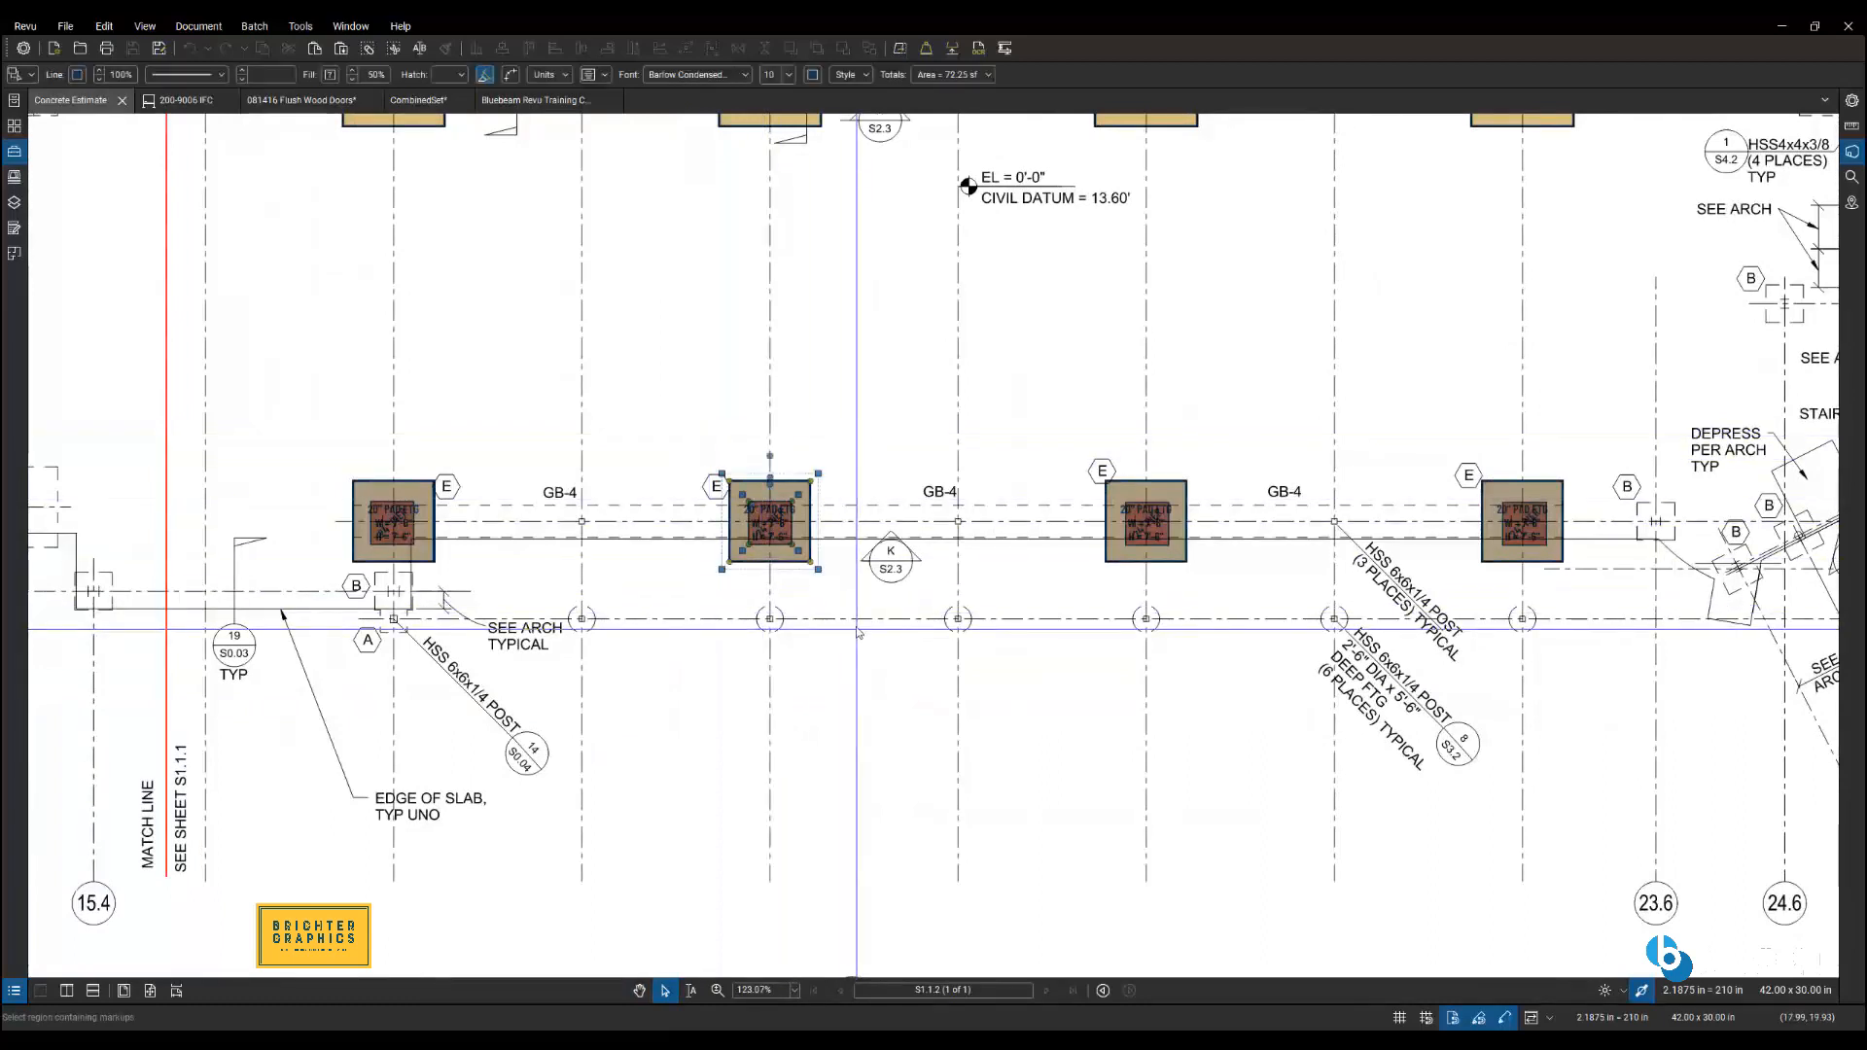
pyautogui.moveTo(664, 401); pyautogui.dragTo(870, 663)
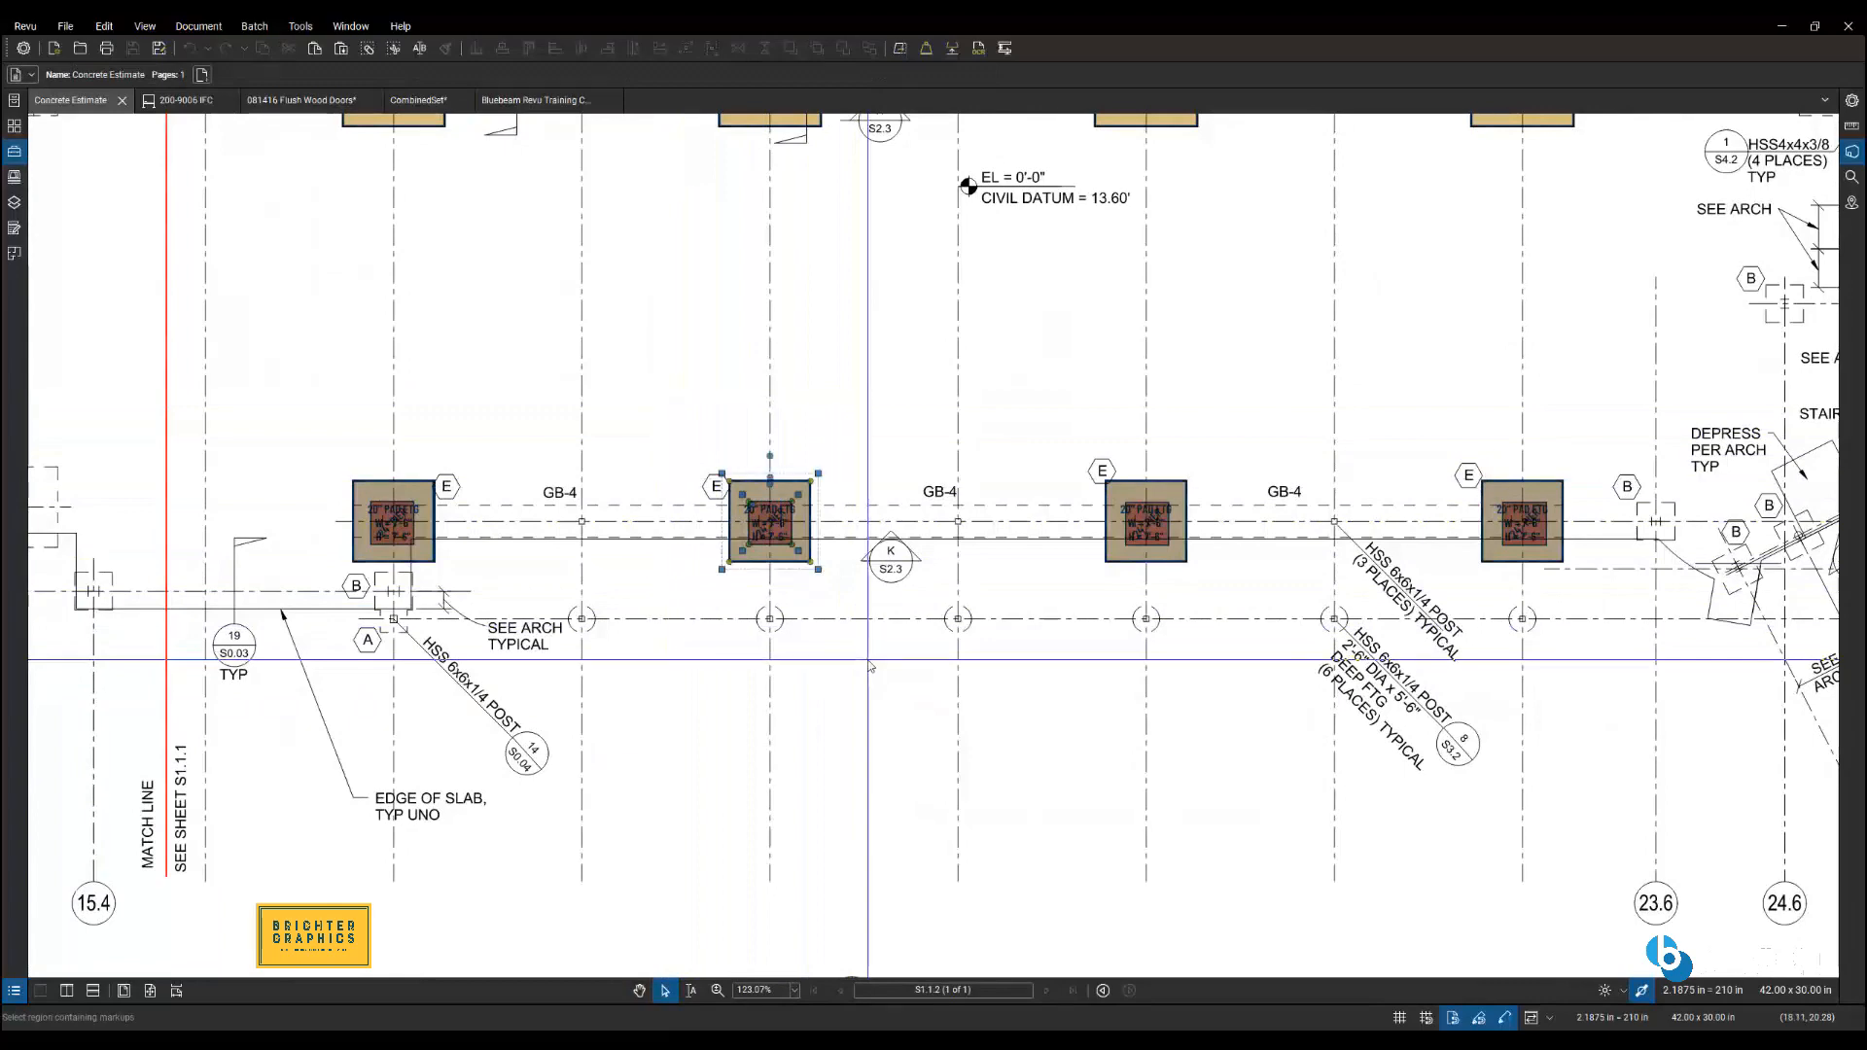
# Select the outer pad of the same footing with a right-to-left box that only touches its corner, and clear the selection
pyautogui.moveTo(874, 382); pyautogui.dragTo(799, 488)
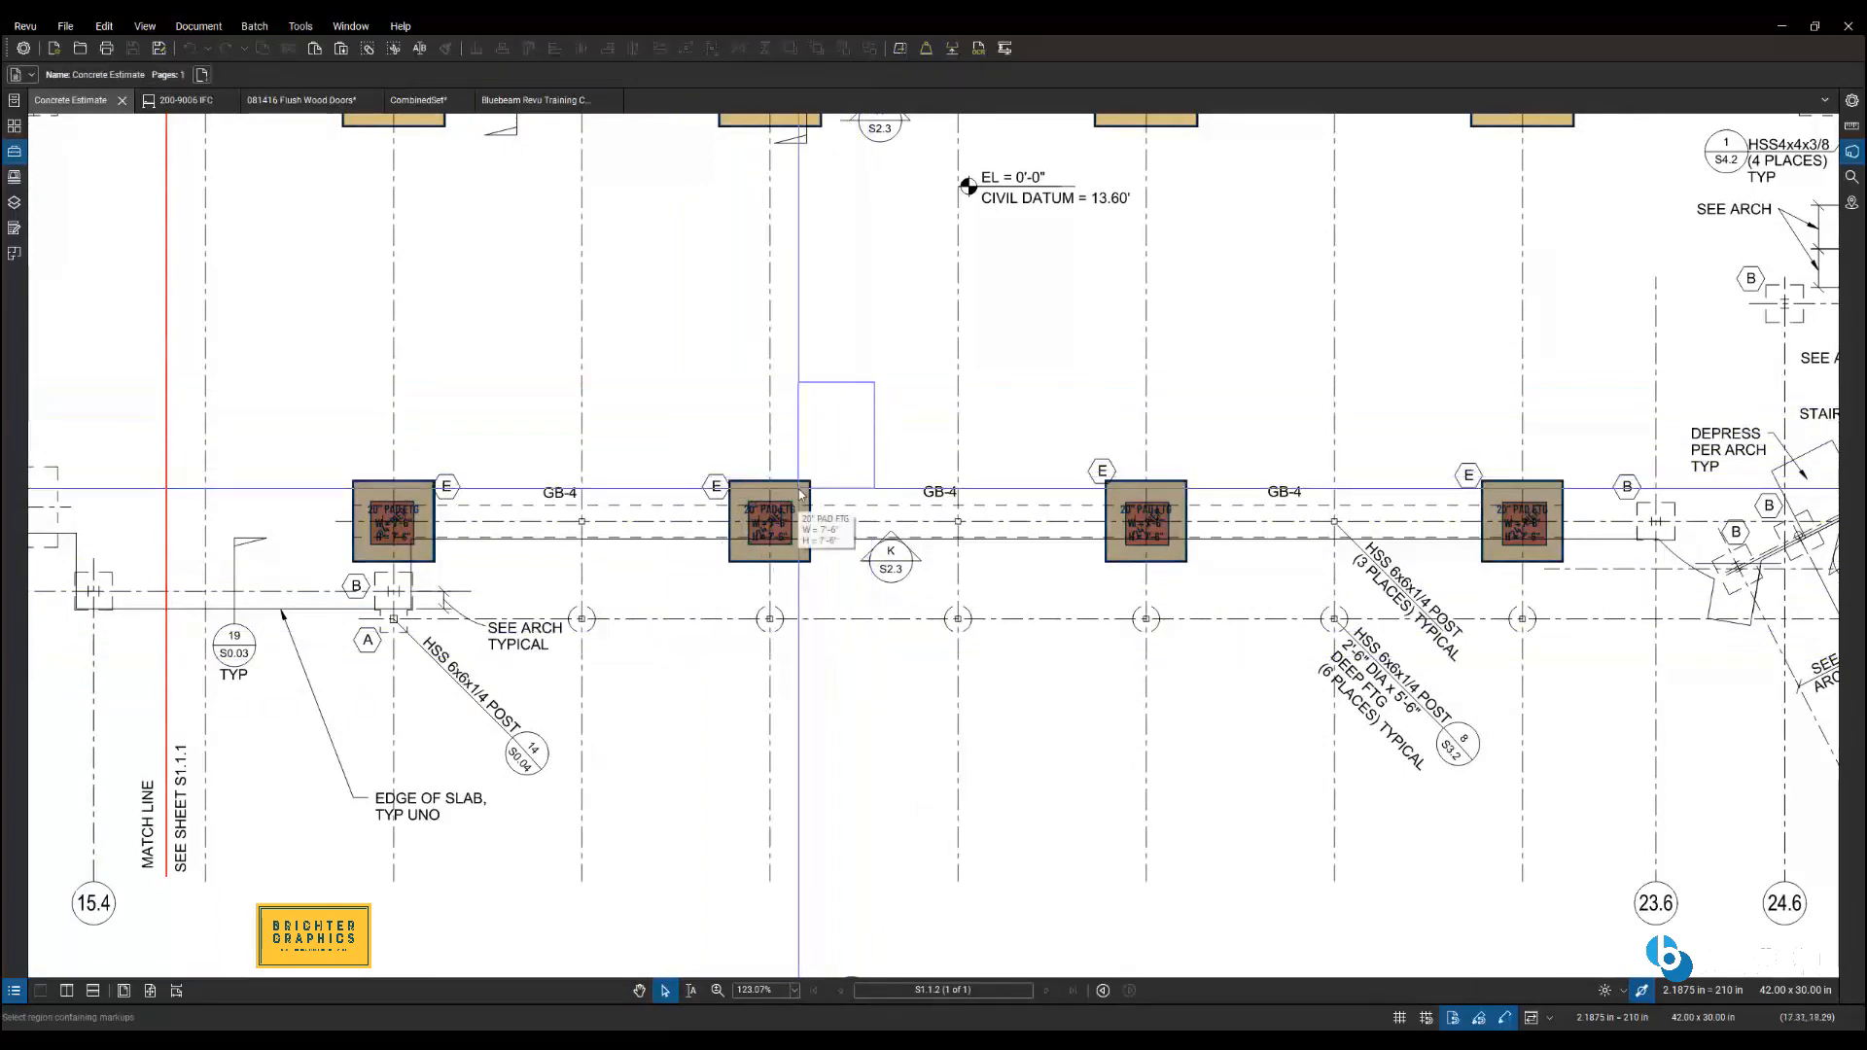
pyautogui.moveTo(799, 488); pyautogui.dragTo(799, 488)
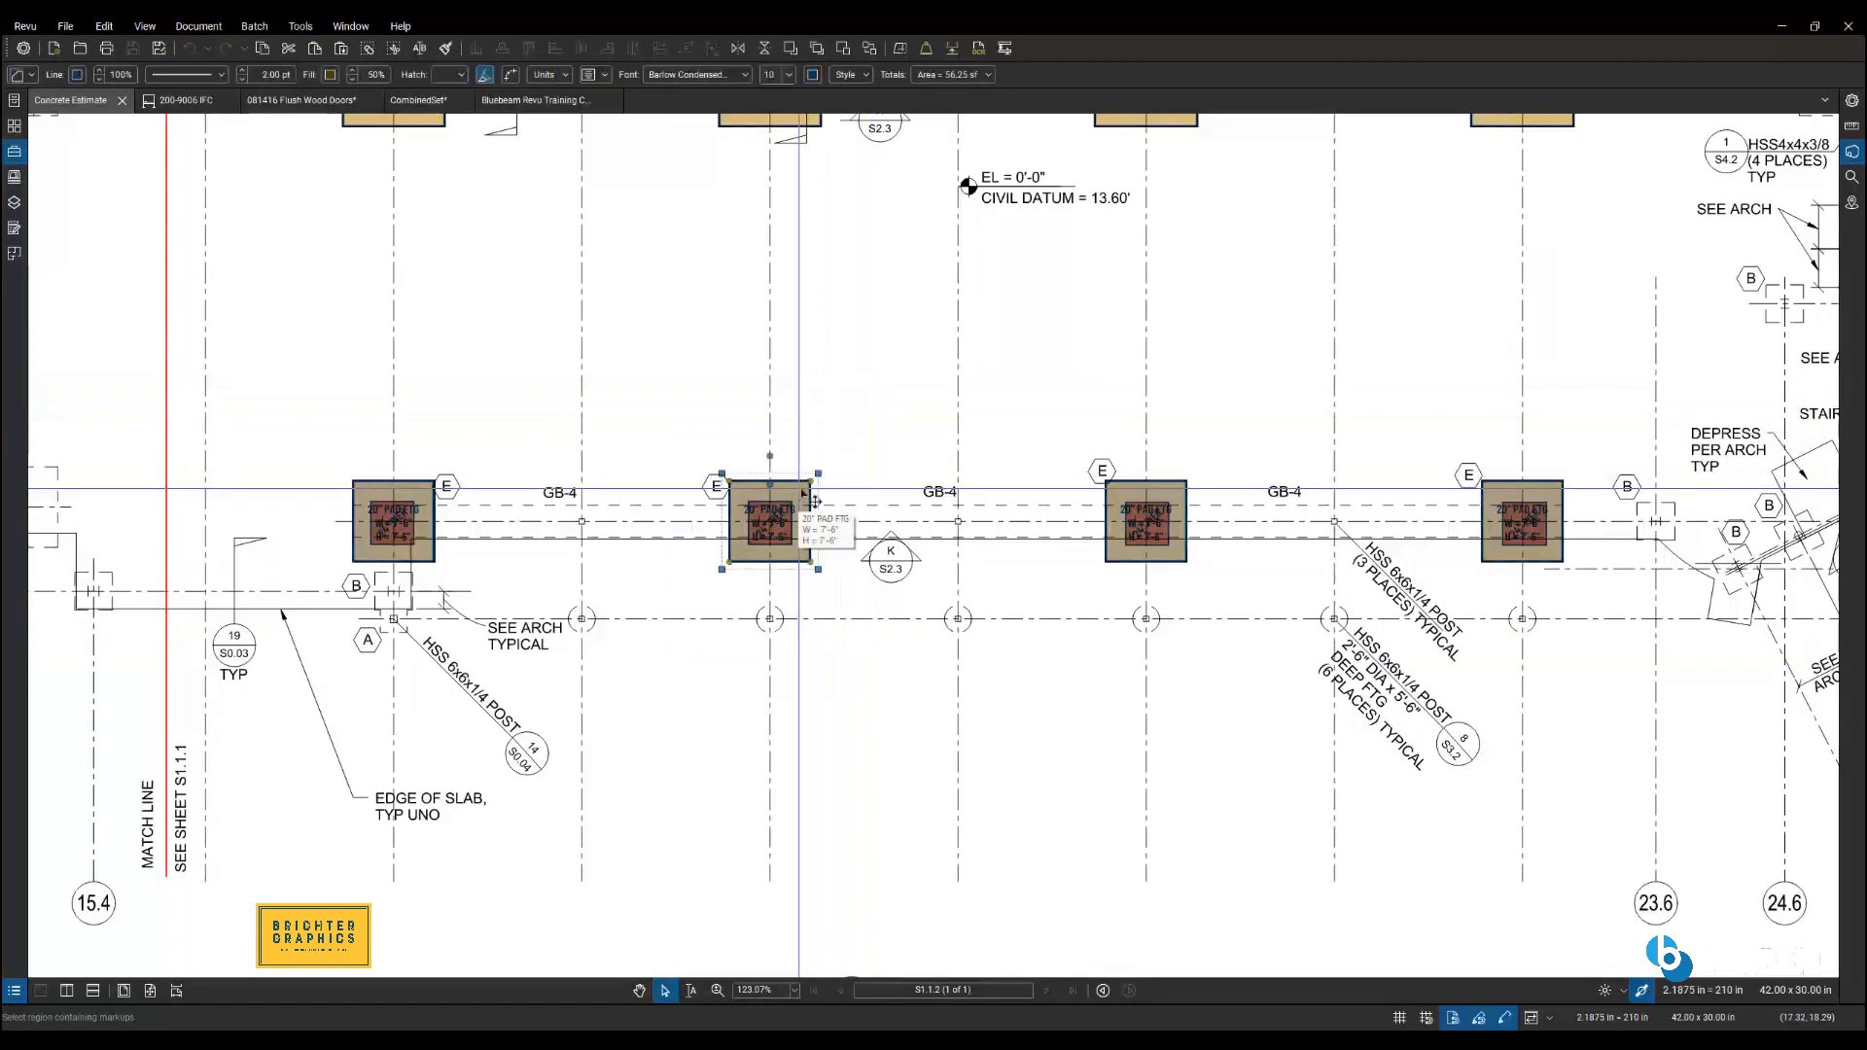
pyautogui.click(844, 457)
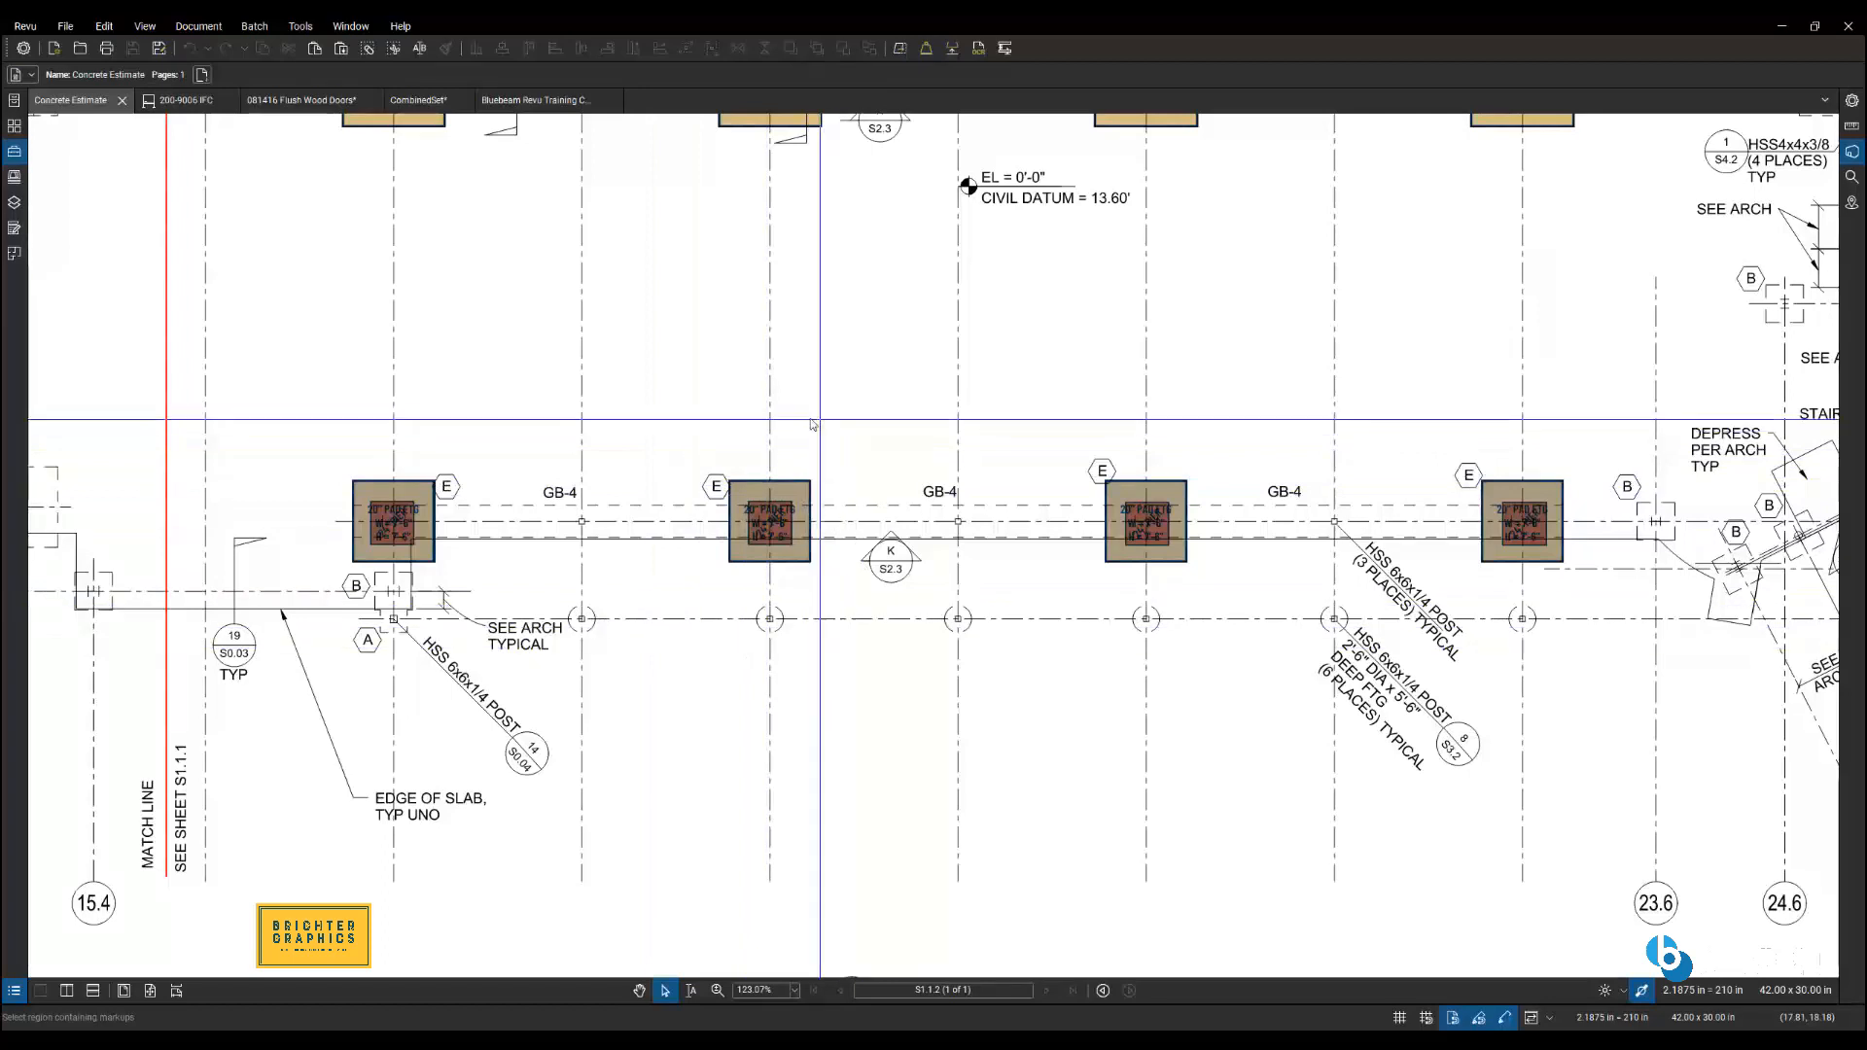
# Repeat the left-to-right and right-to-left selection boxes around that footing, and switch back to the Pan tool to move the drawing
pyautogui.moveTo(674, 434); pyautogui.dragTo(871, 632)
pyautogui.moveTo(966, 424); pyautogui.dragTo(869, 470)
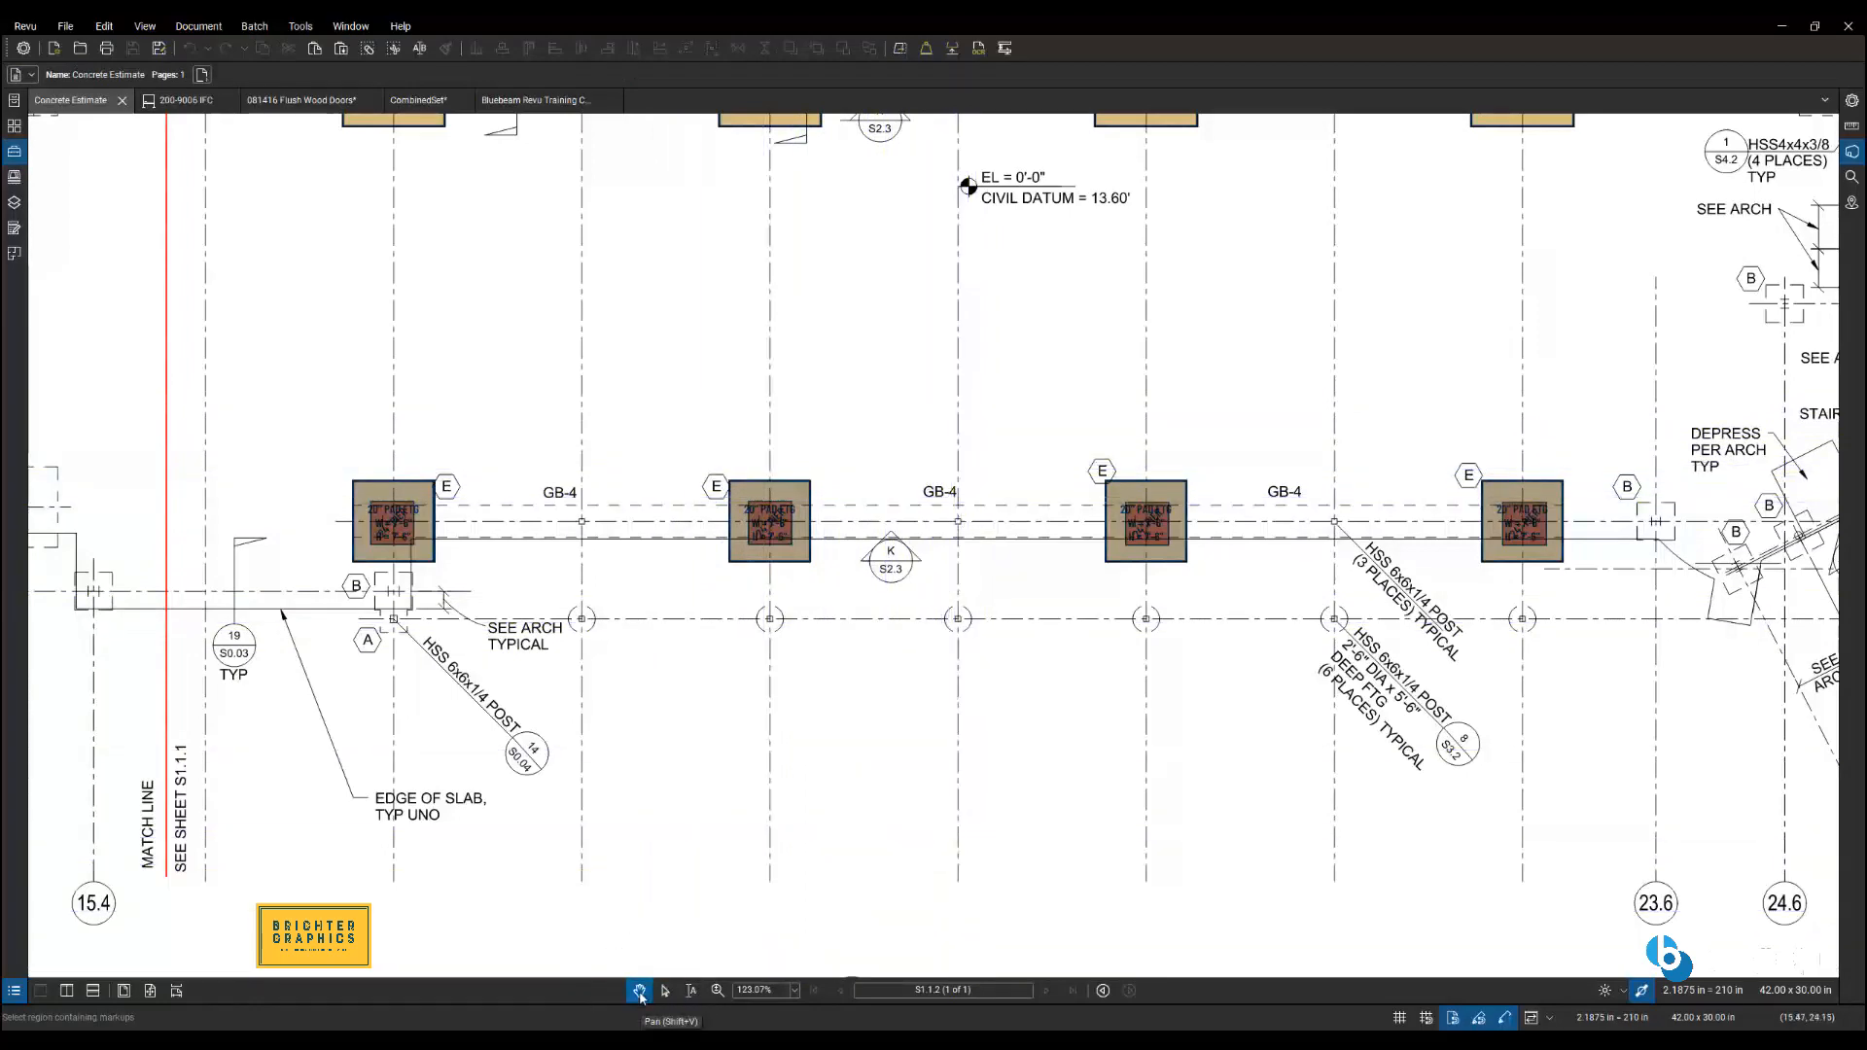
pyautogui.moveTo(677, 569)
pyautogui.mouseDown()
pyautogui.moveTo(613, 609)
pyautogui.moveTo(709, 574)
pyautogui.moveTo(691, 568)
pyautogui.mouseUp()
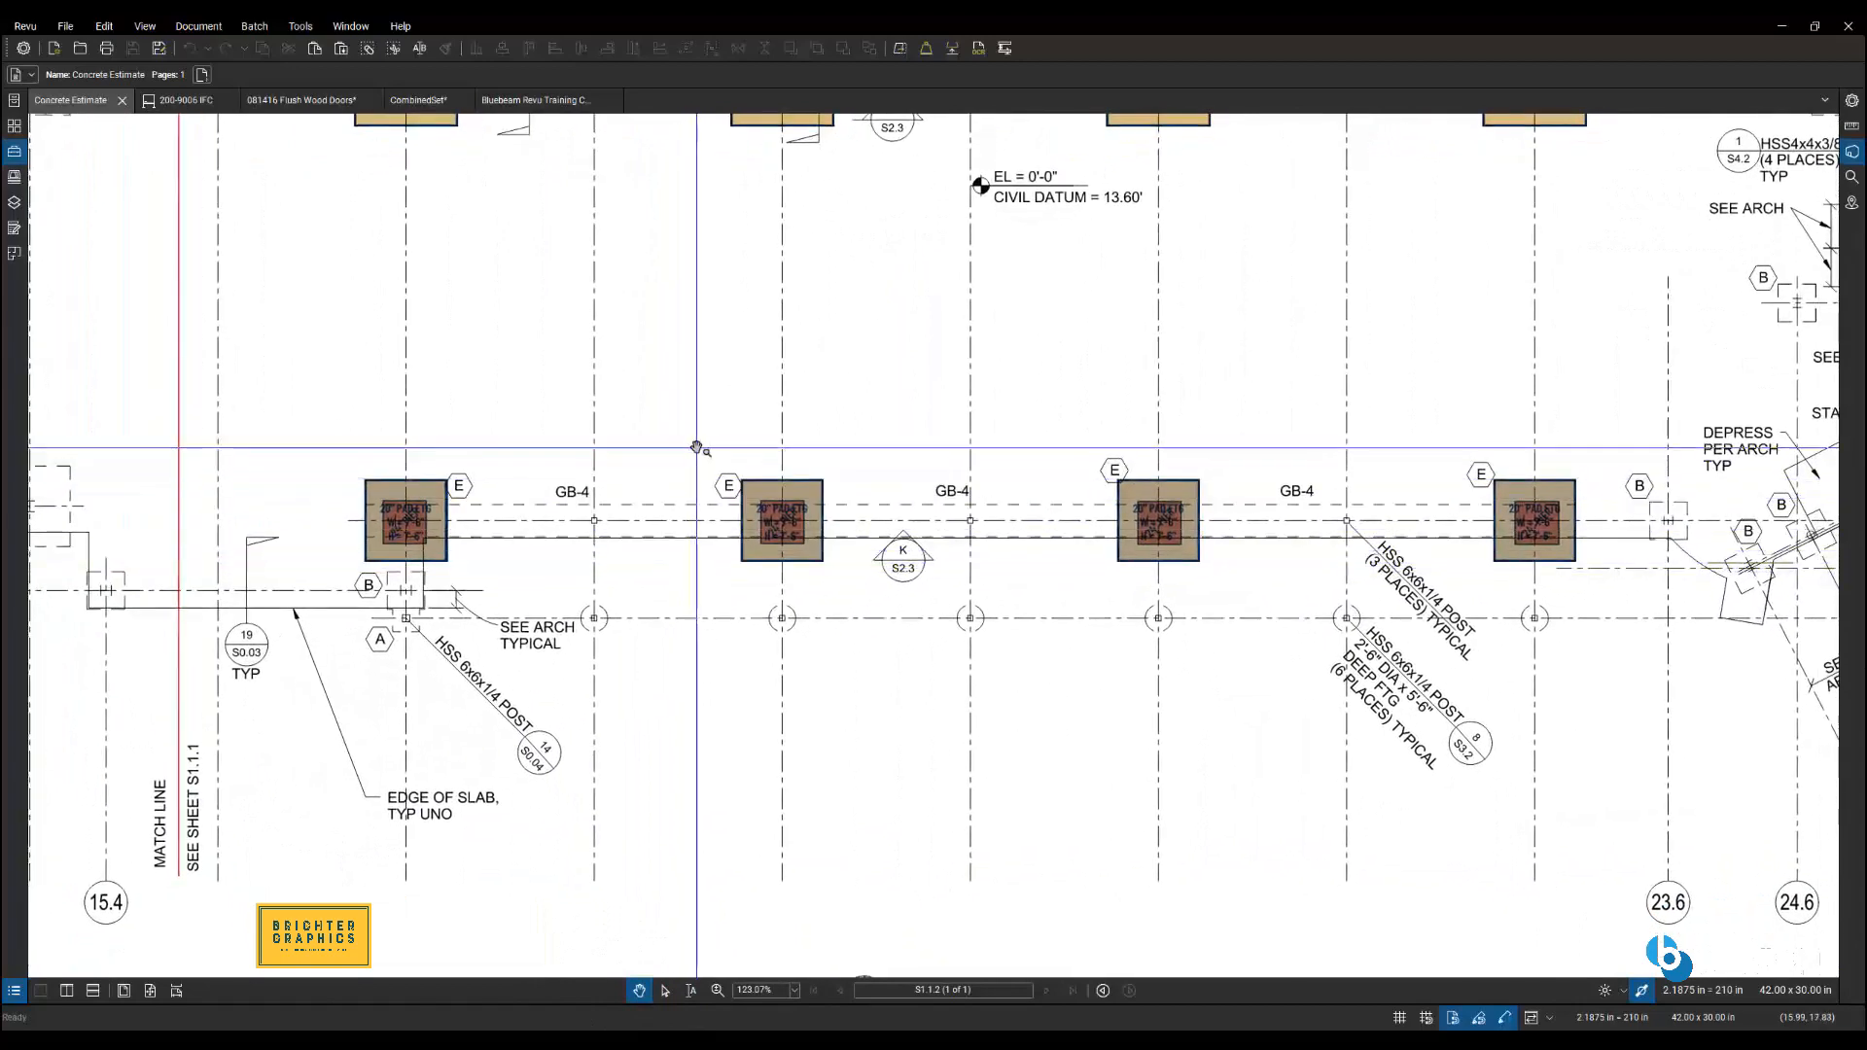
# Select the second pad footing on grid line G with a right-to-left box, and set the zoom level to 100%
pyautogui.click(782, 525)
pyautogui.moveTo(883, 403); pyautogui.dragTo(815, 543)
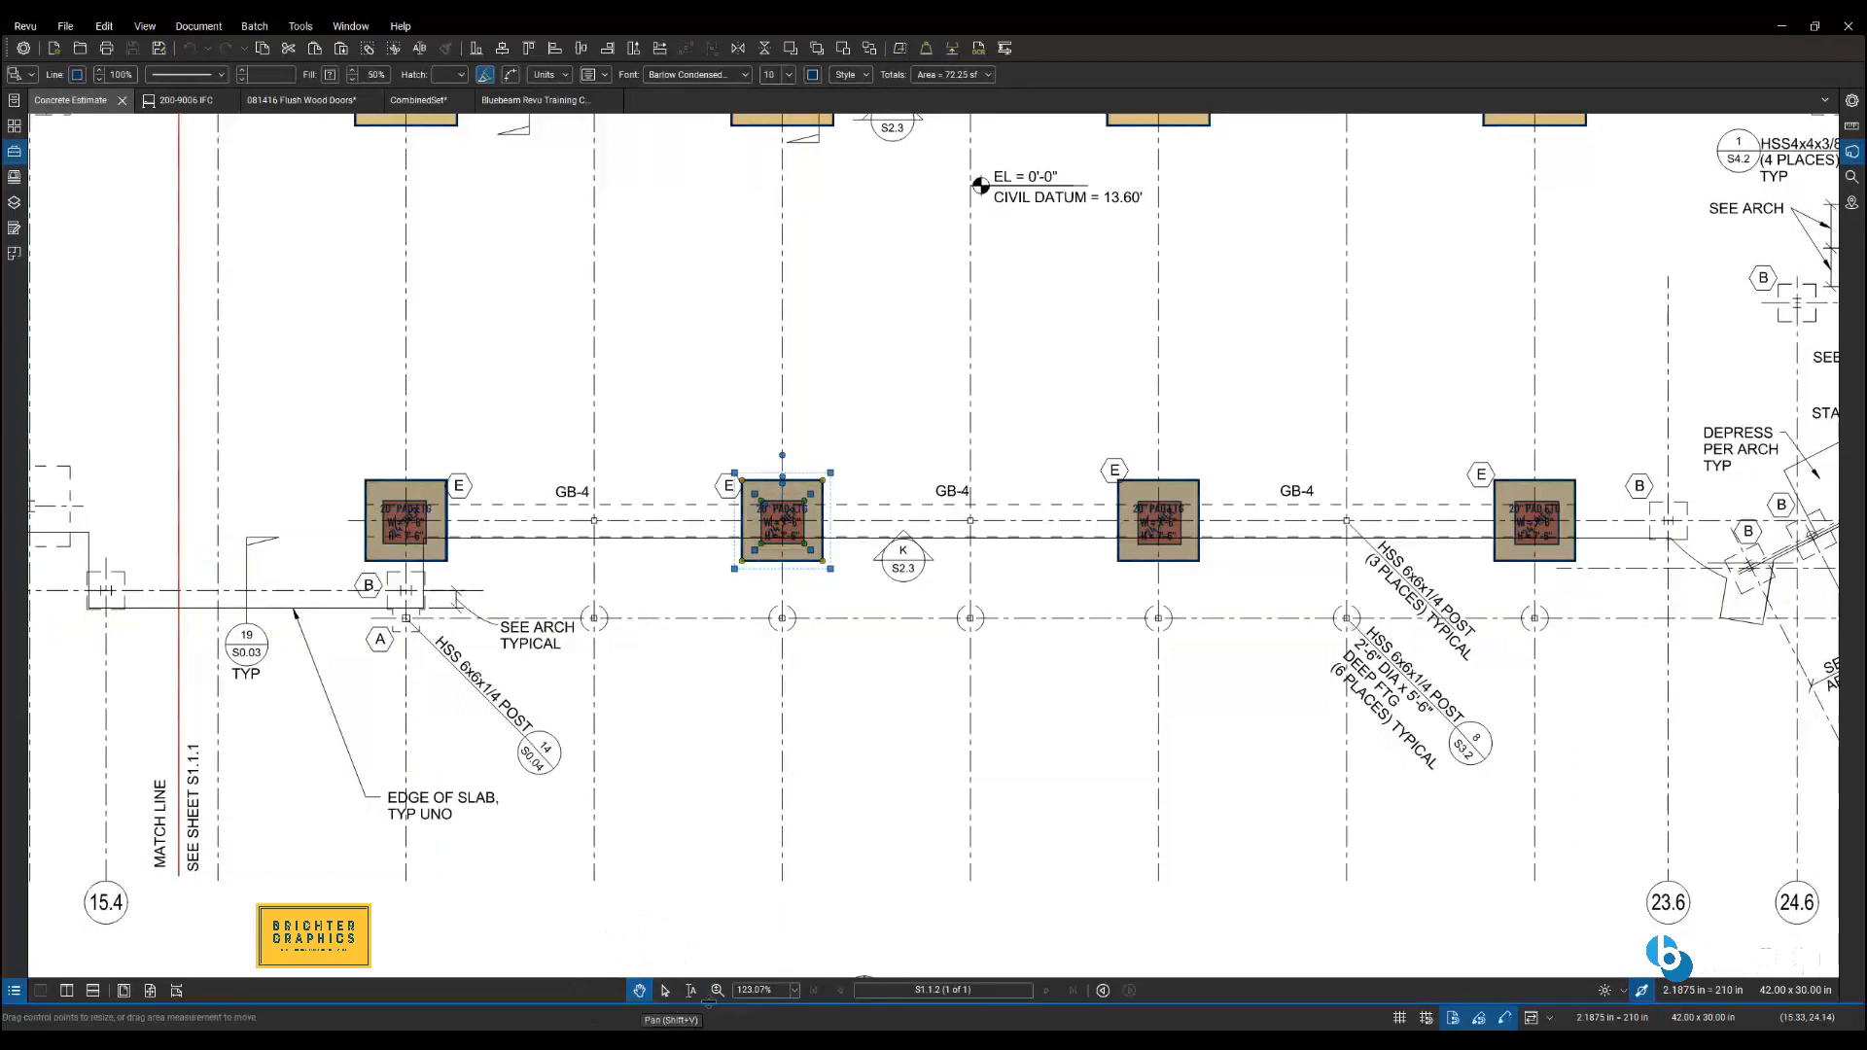
pyautogui.click(796, 990)
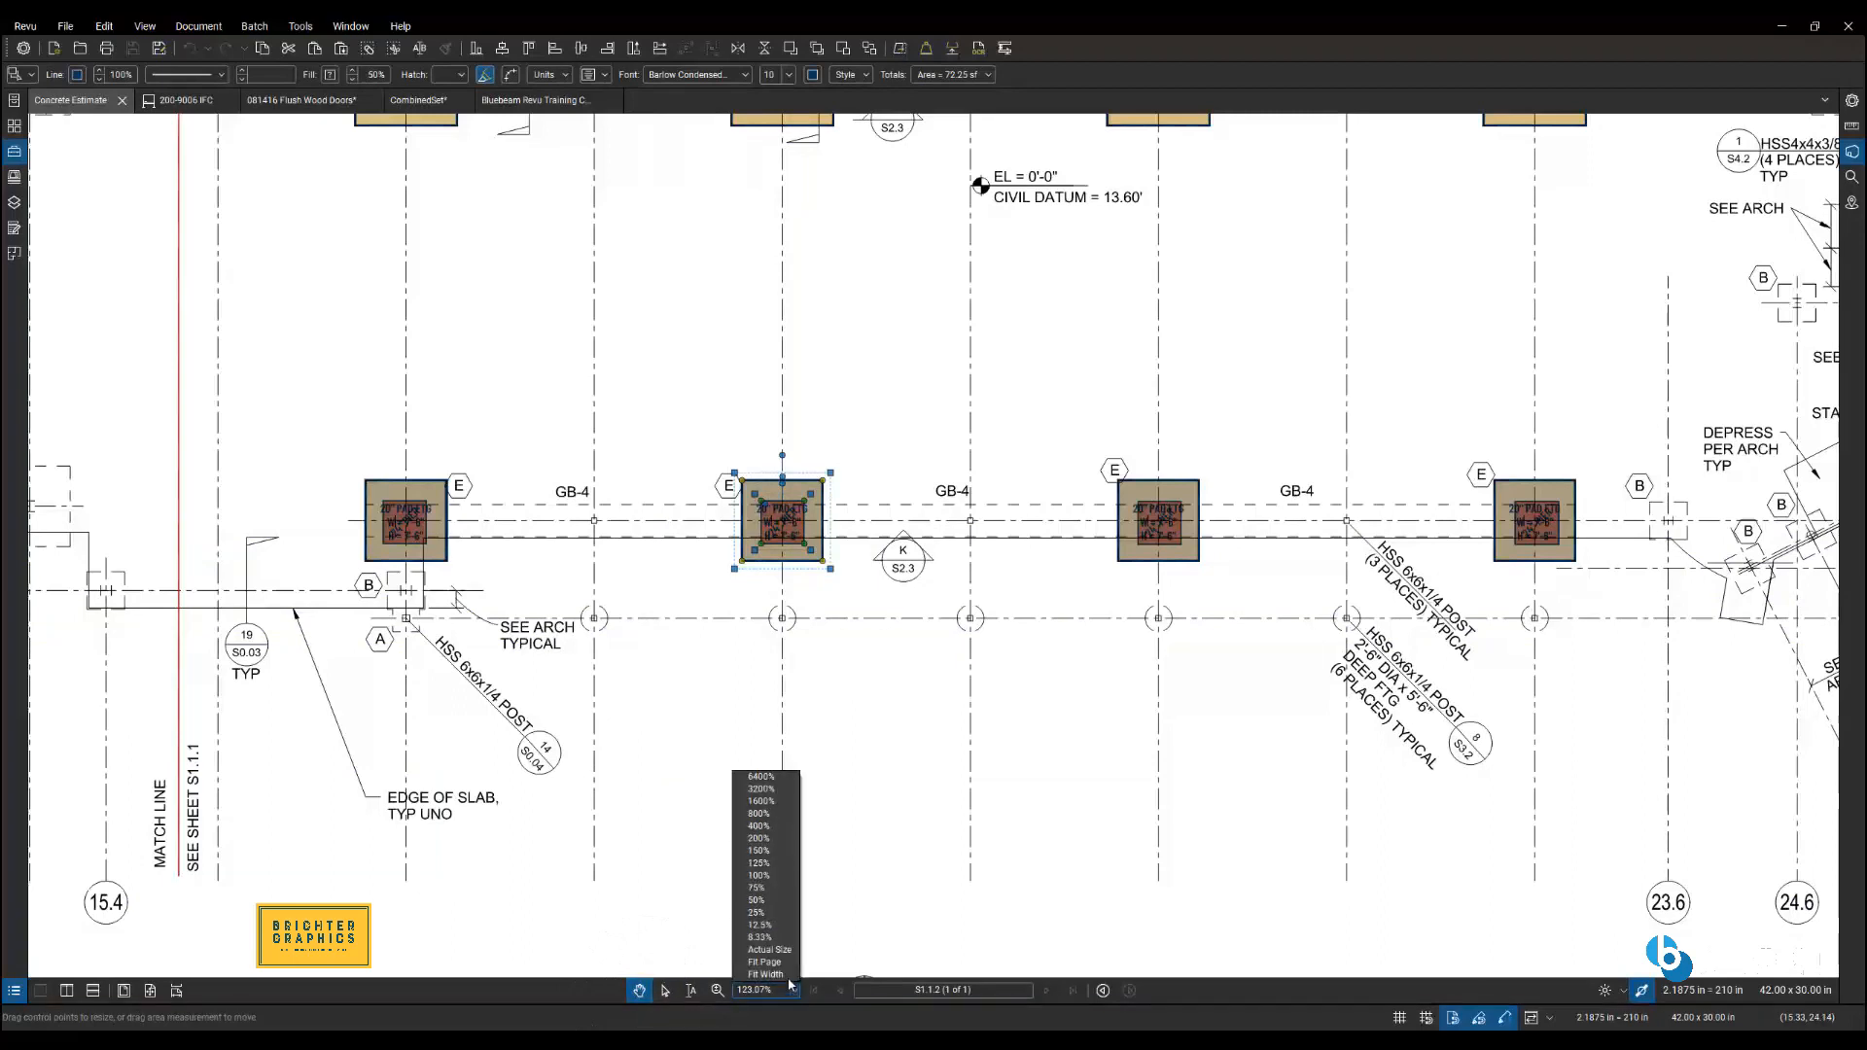
pyautogui.click(768, 877)
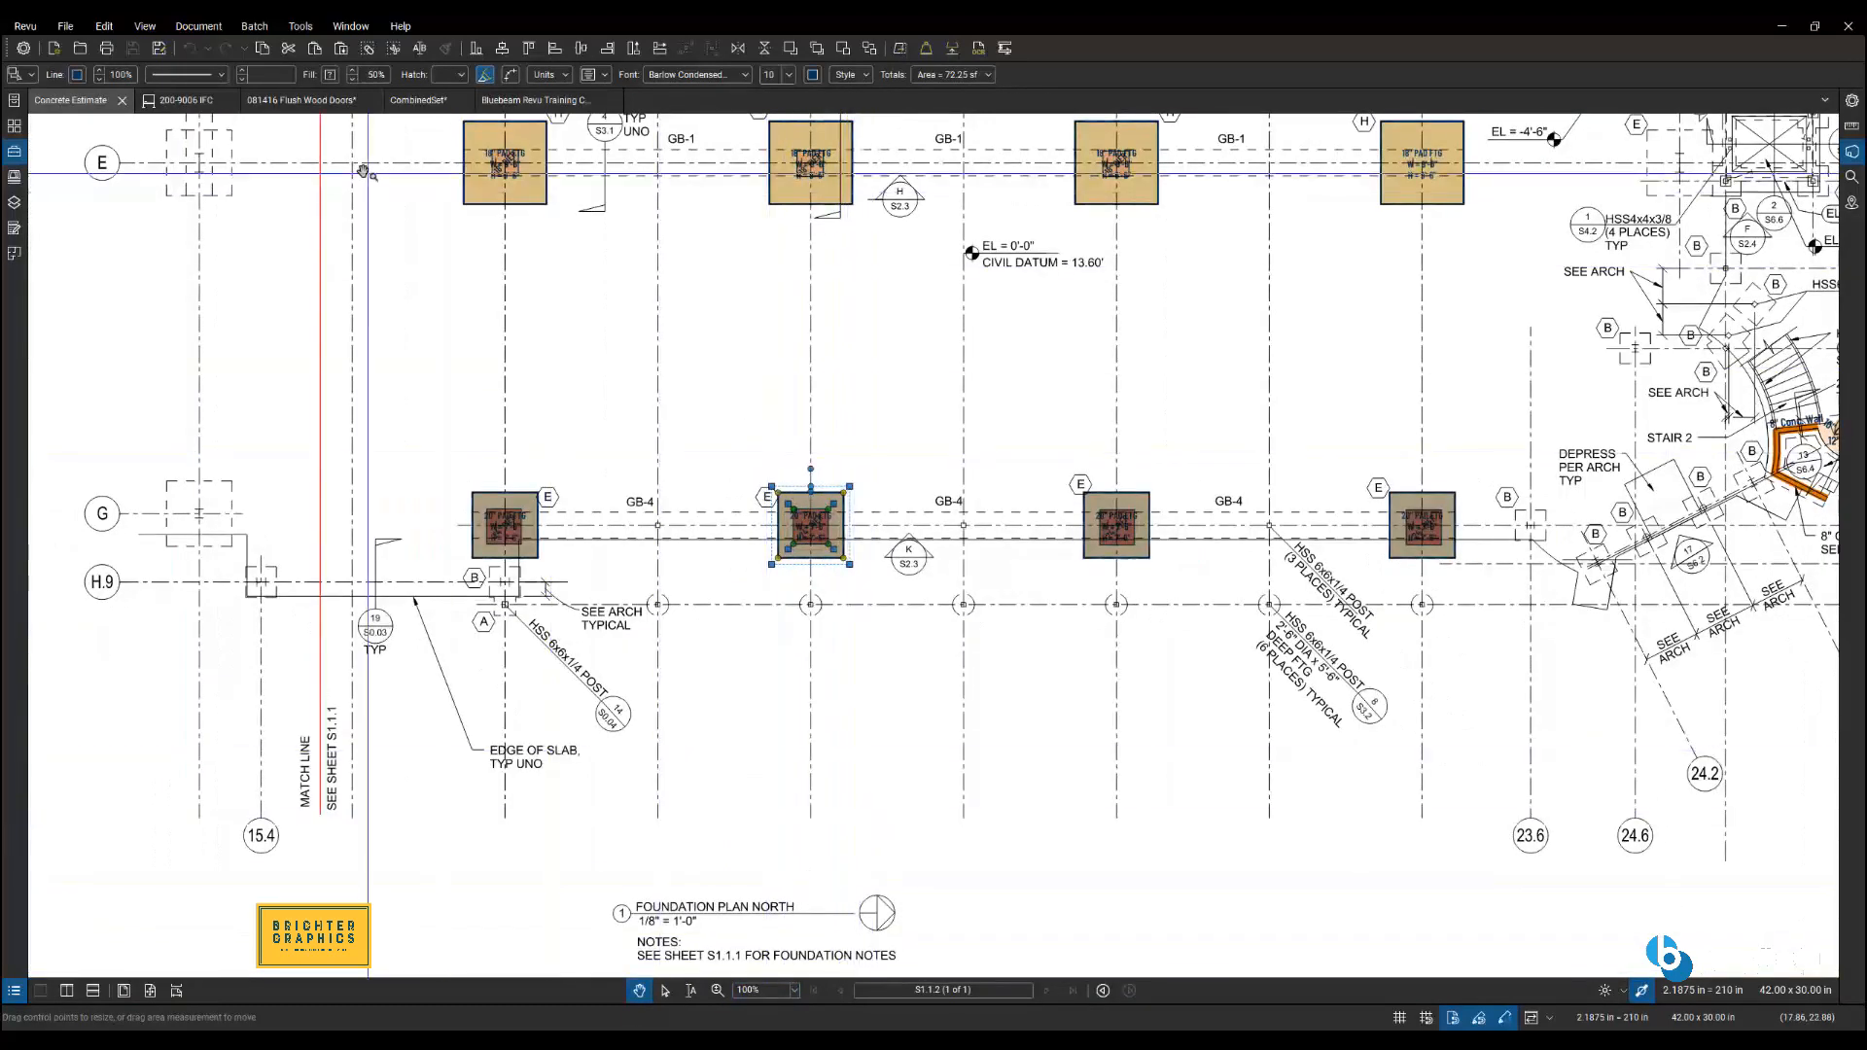
# Switch to the CombinedSet document, shift its sheet within the workspace, and go to page 5
pyautogui.click(418, 101)
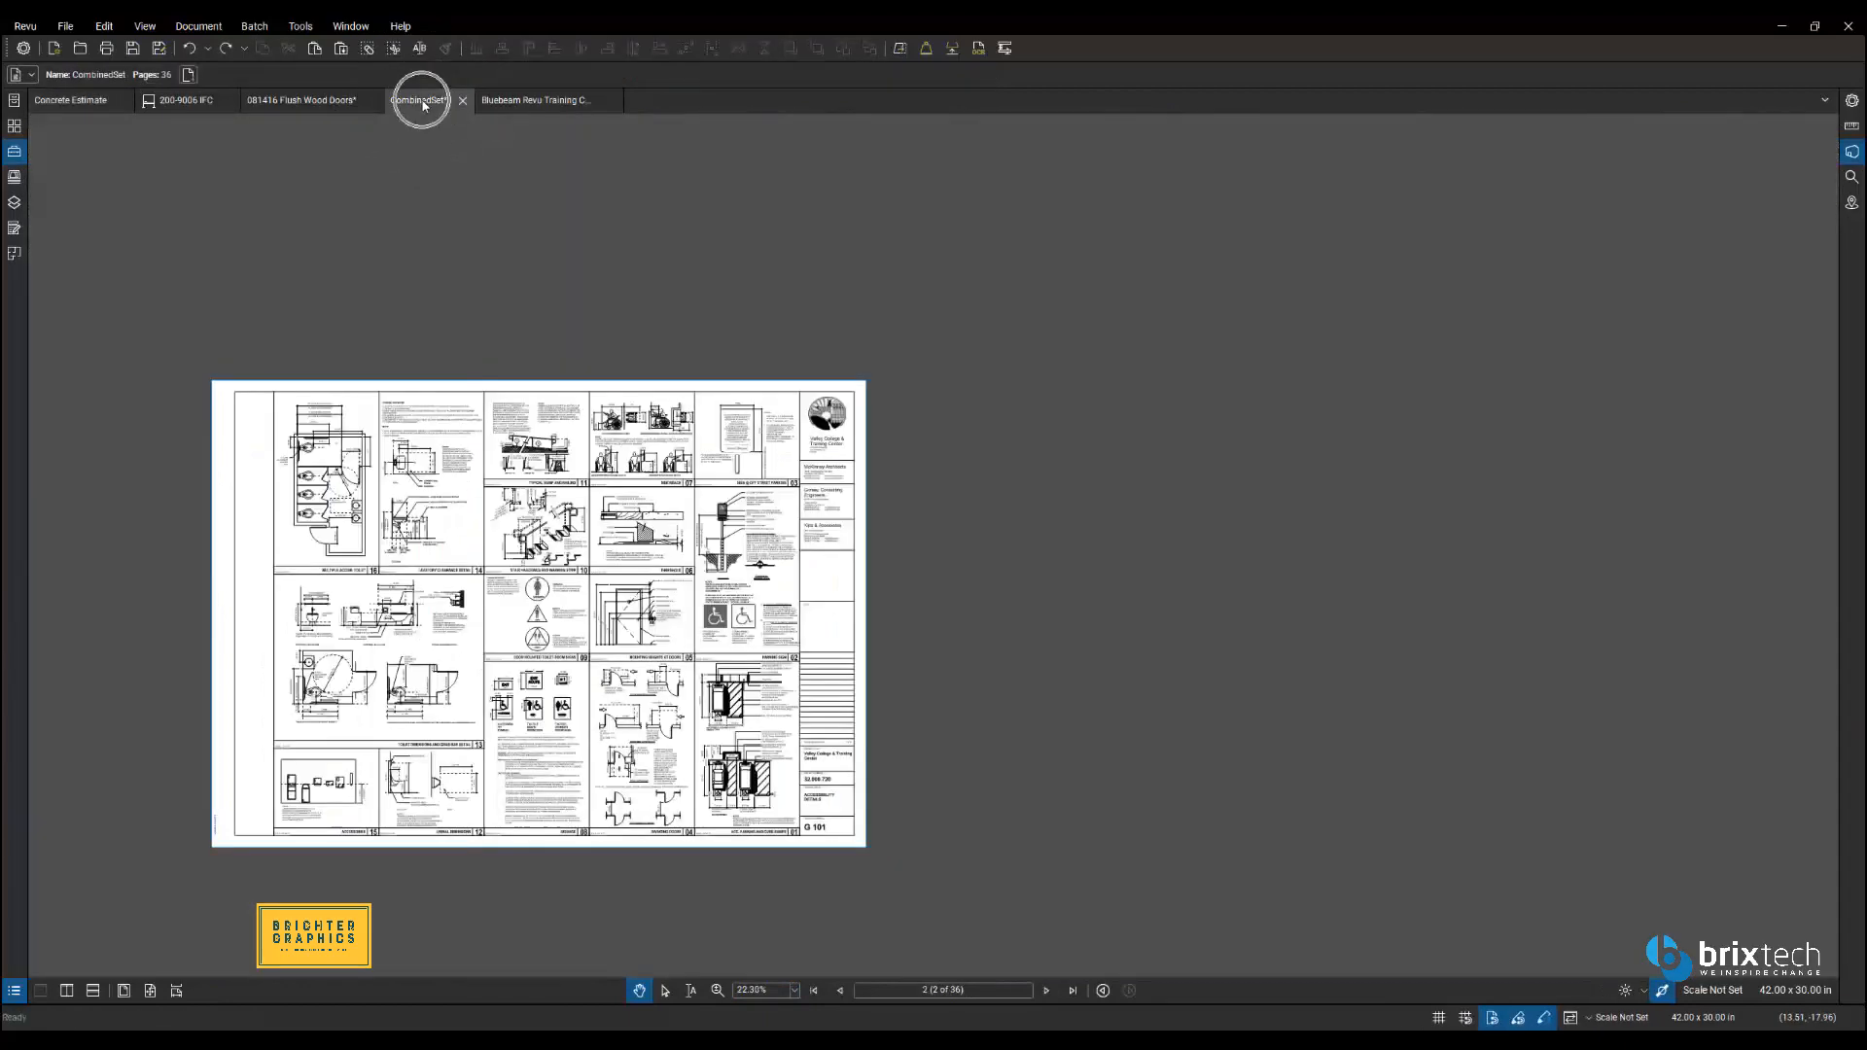
pyautogui.moveTo(934, 540); pyautogui.dragTo(1087, 514)
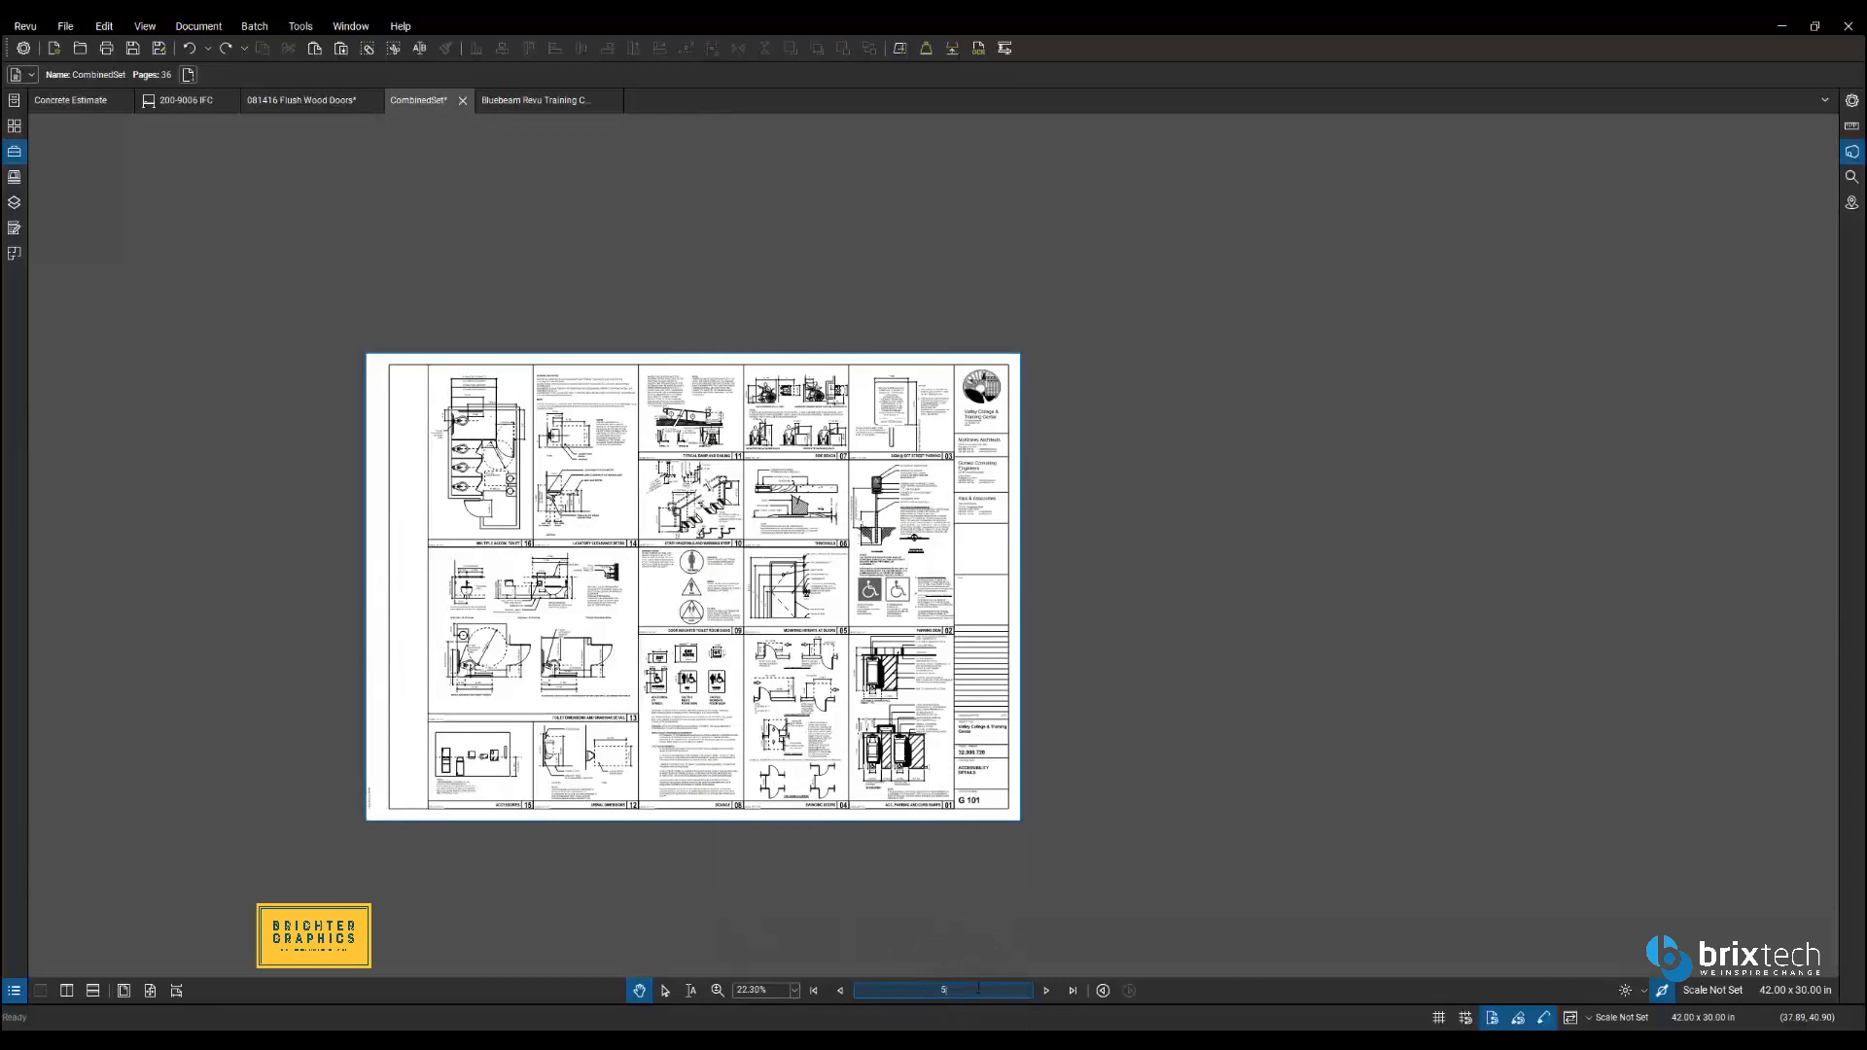
pyautogui.click(979, 987)
pyautogui.write('5')
pyautogui.press('Return')
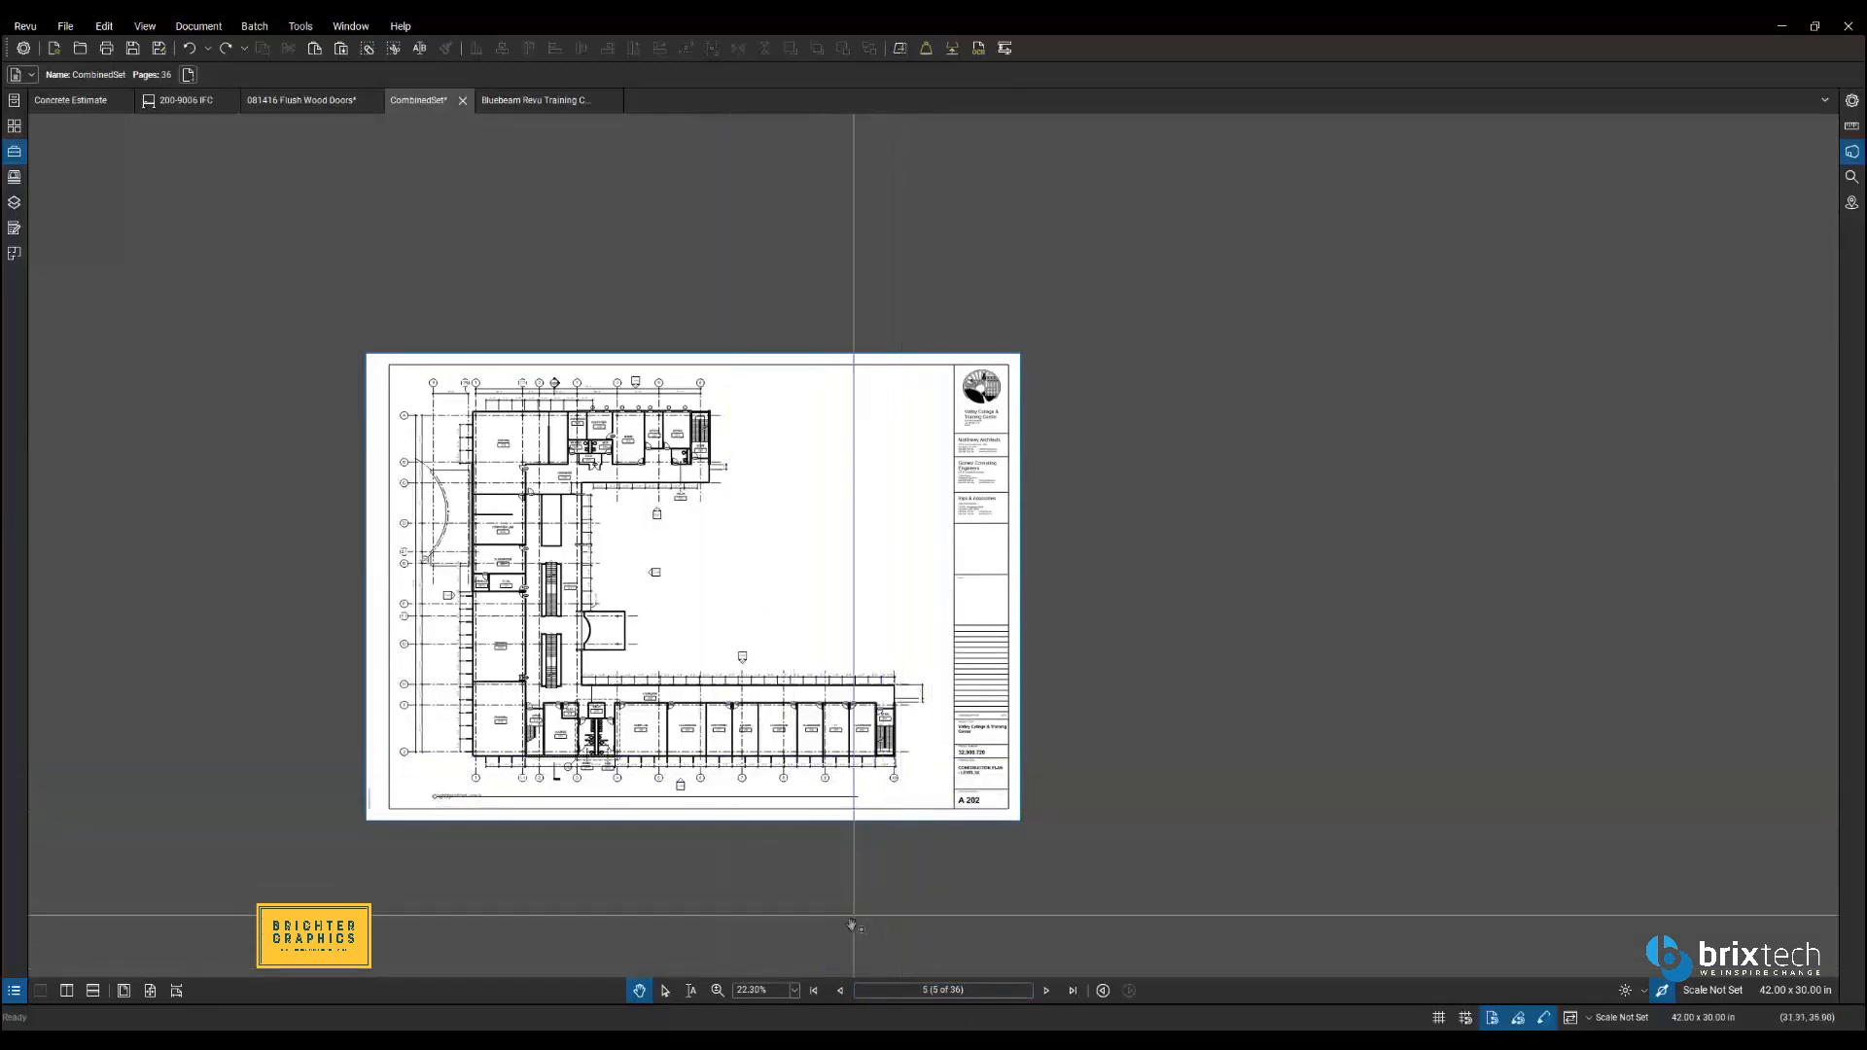
# Page through CombinedSet by going to the previous page, the first page, the next page and the last page
pyautogui.click(841, 990)
pyautogui.click(815, 990)
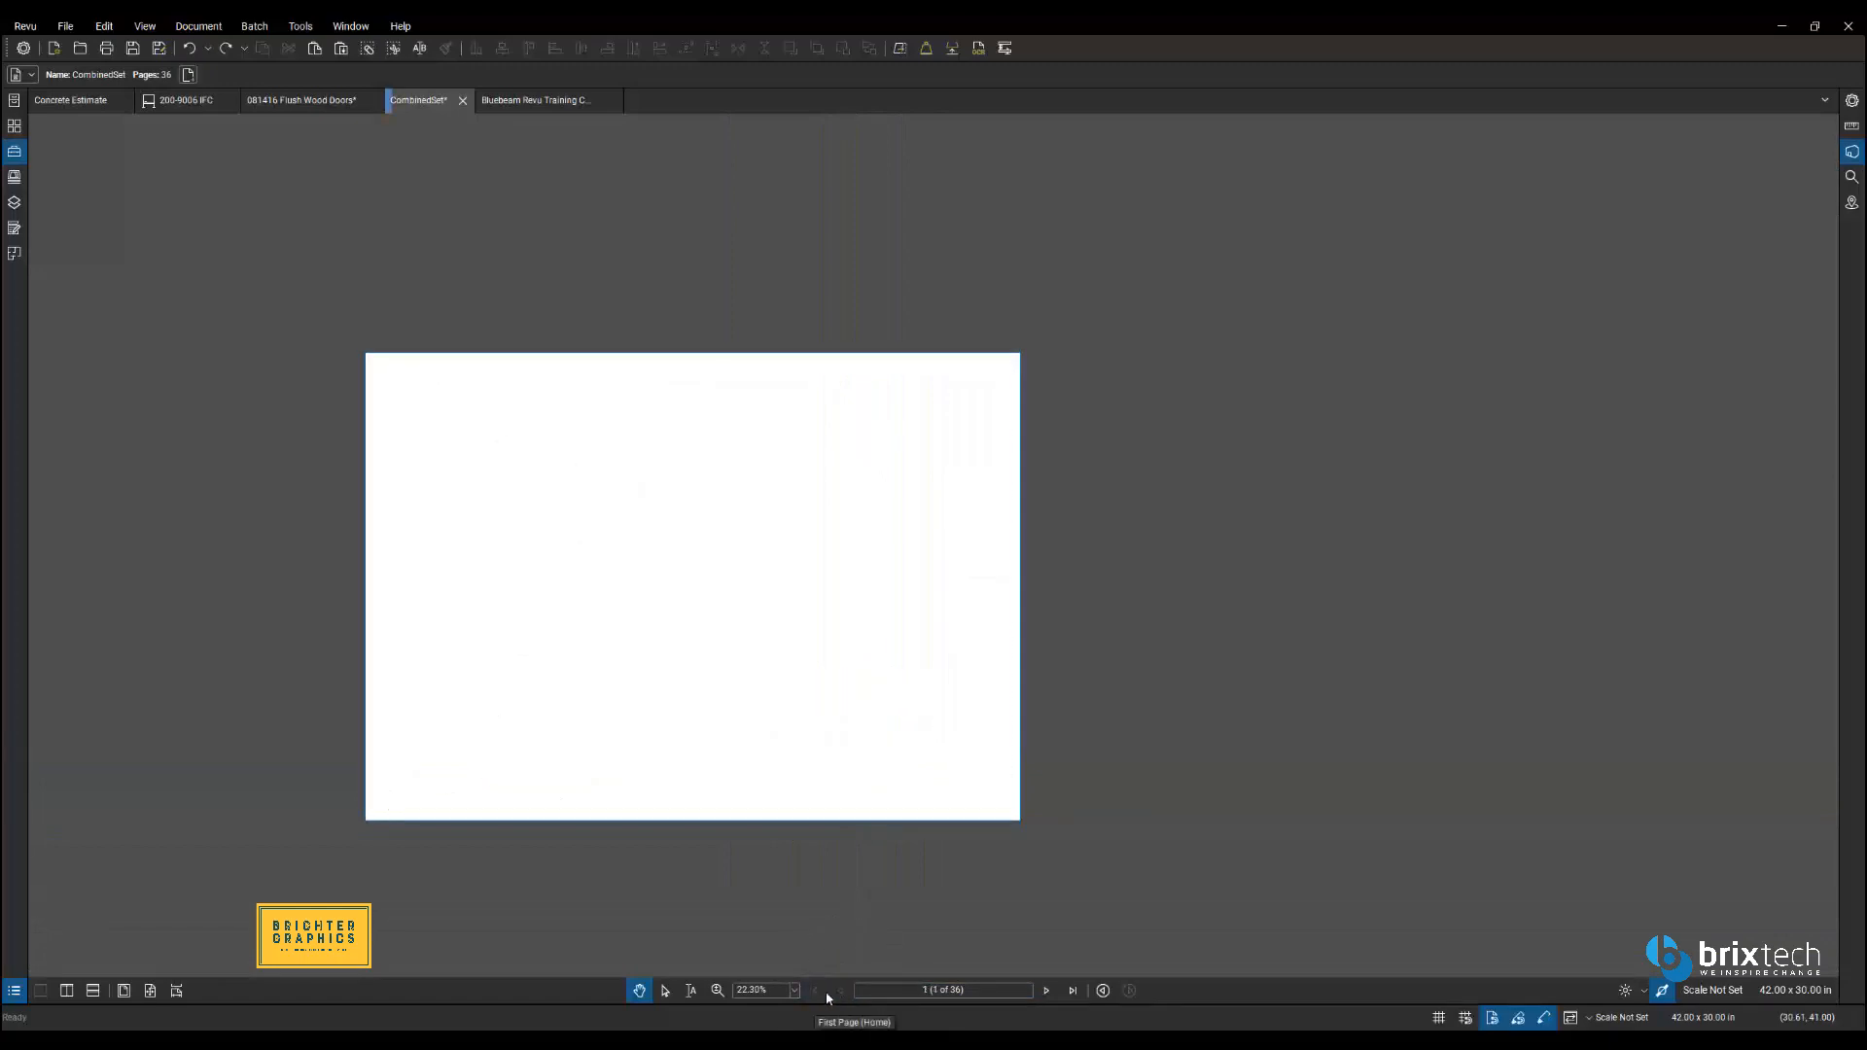
pyautogui.click(1047, 990)
pyautogui.click(1074, 990)
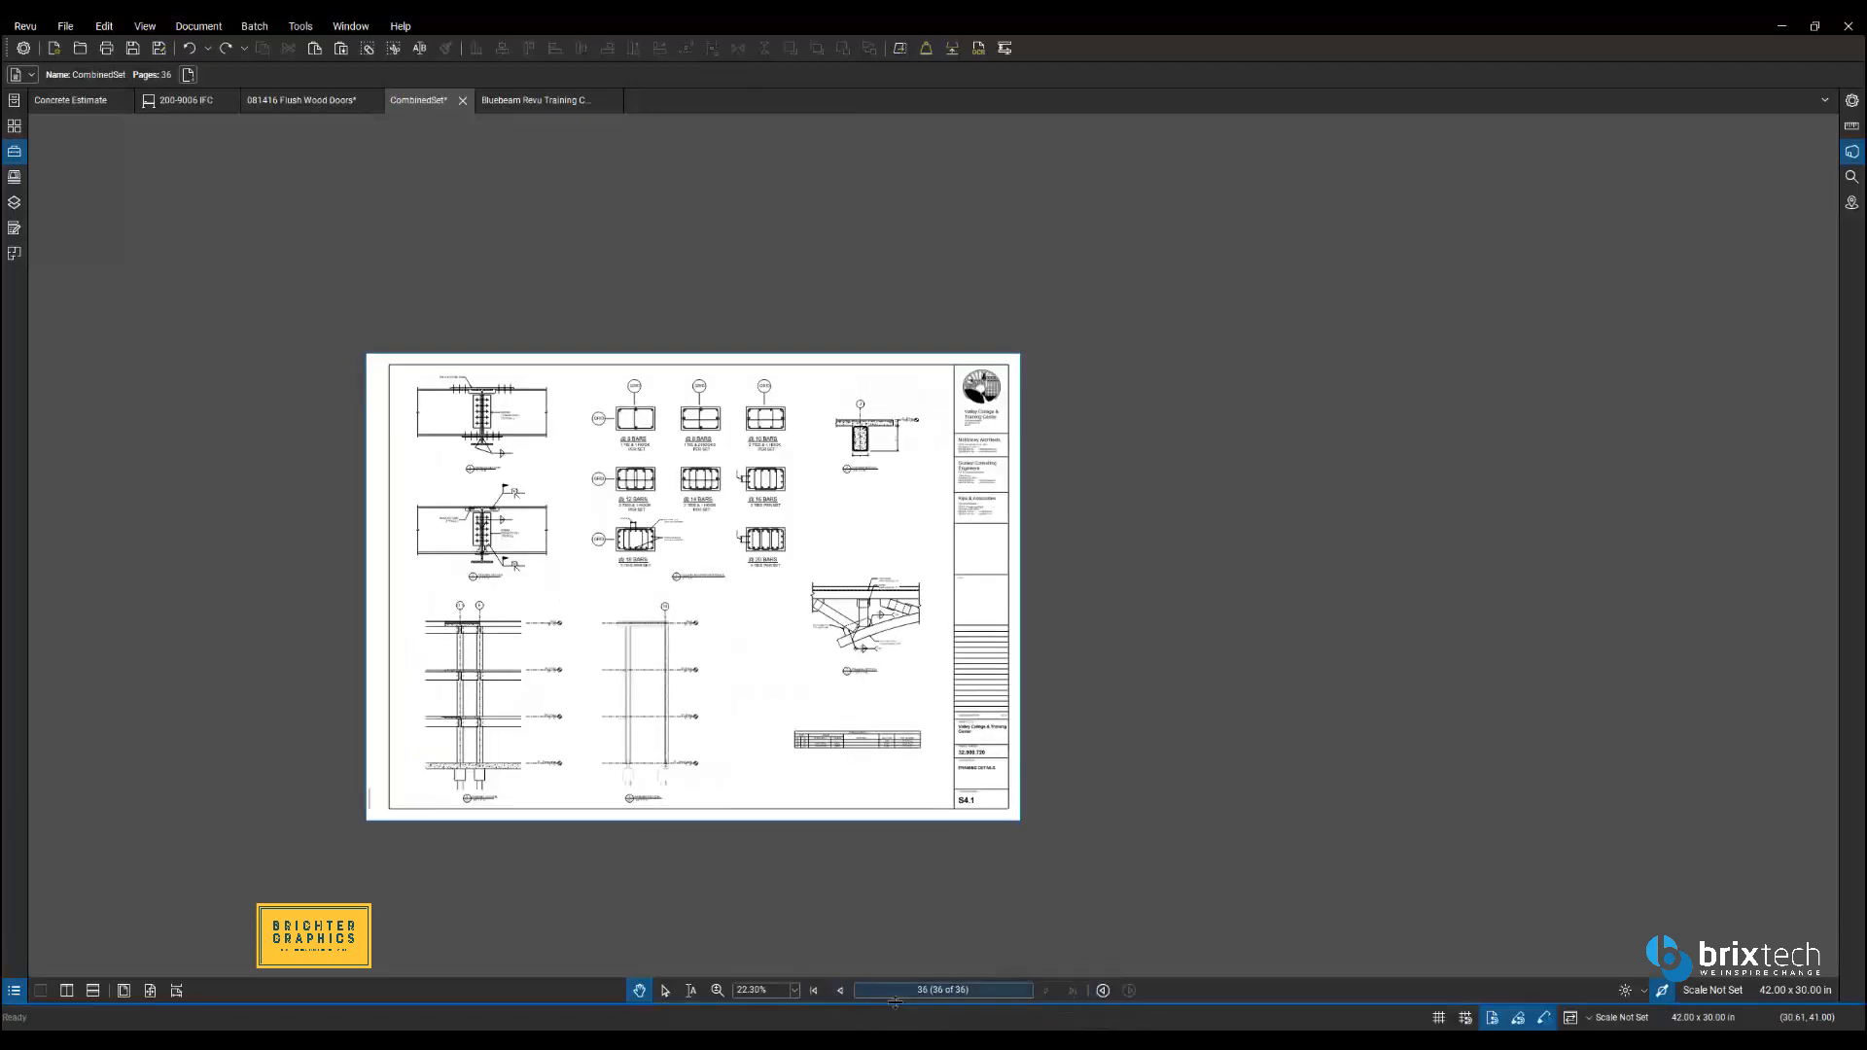
# Step back through the previously visited CombinedSet views, and step forward through them again
pyautogui.click(1104, 991)
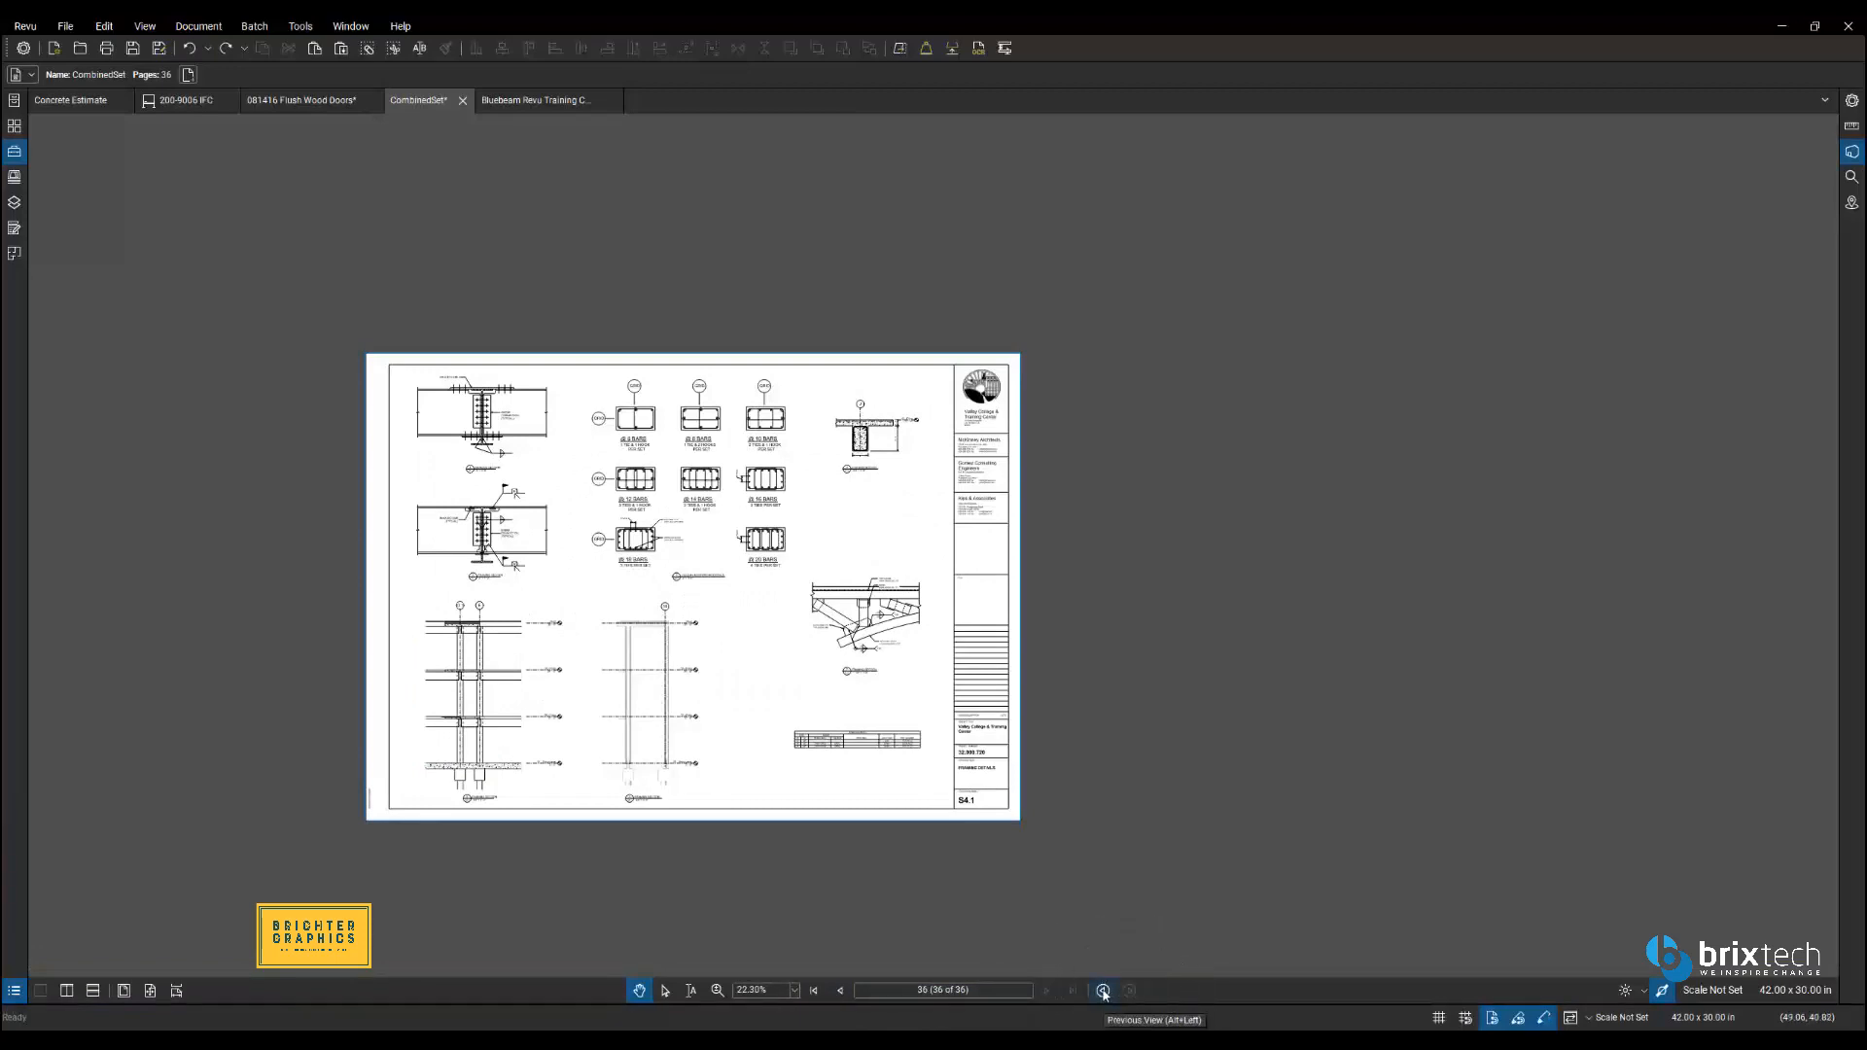
pyautogui.click(1104, 991)
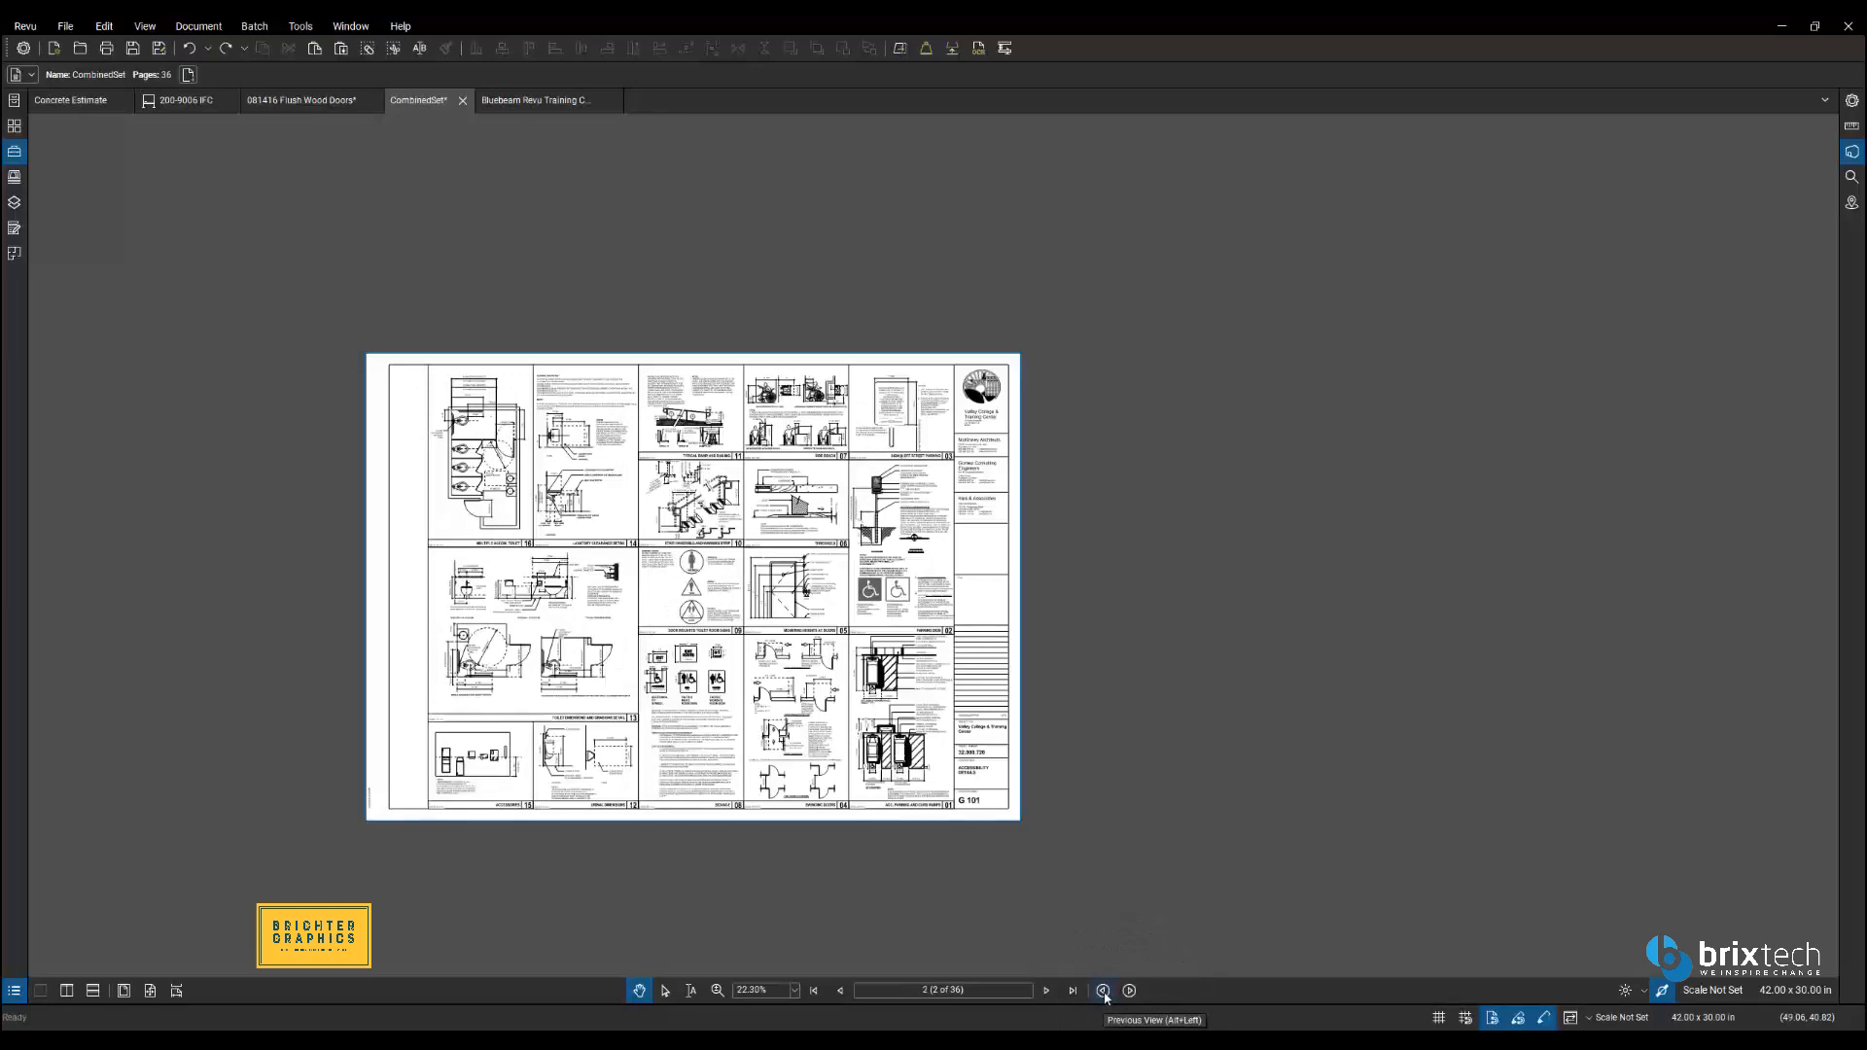
pyautogui.click(1104, 990)
pyautogui.click(1104, 991)
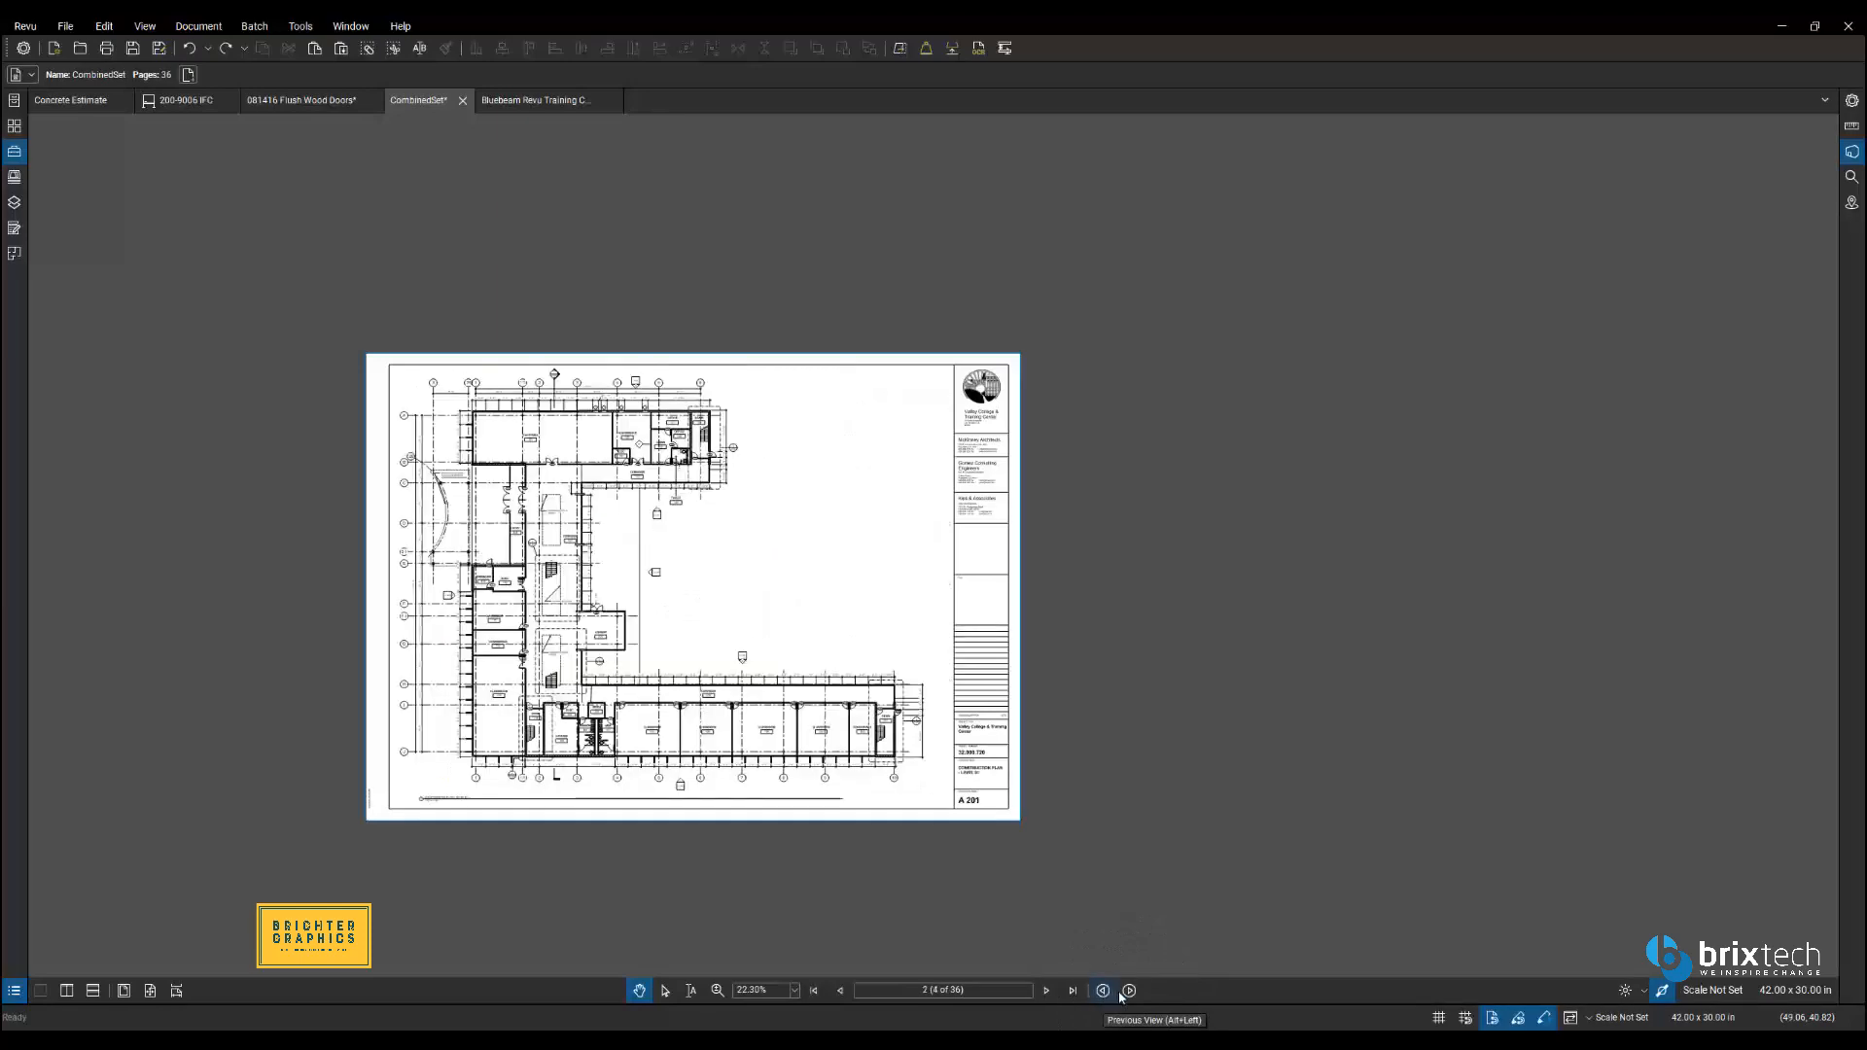
pyautogui.click(1129, 991)
pyautogui.click(1129, 991)
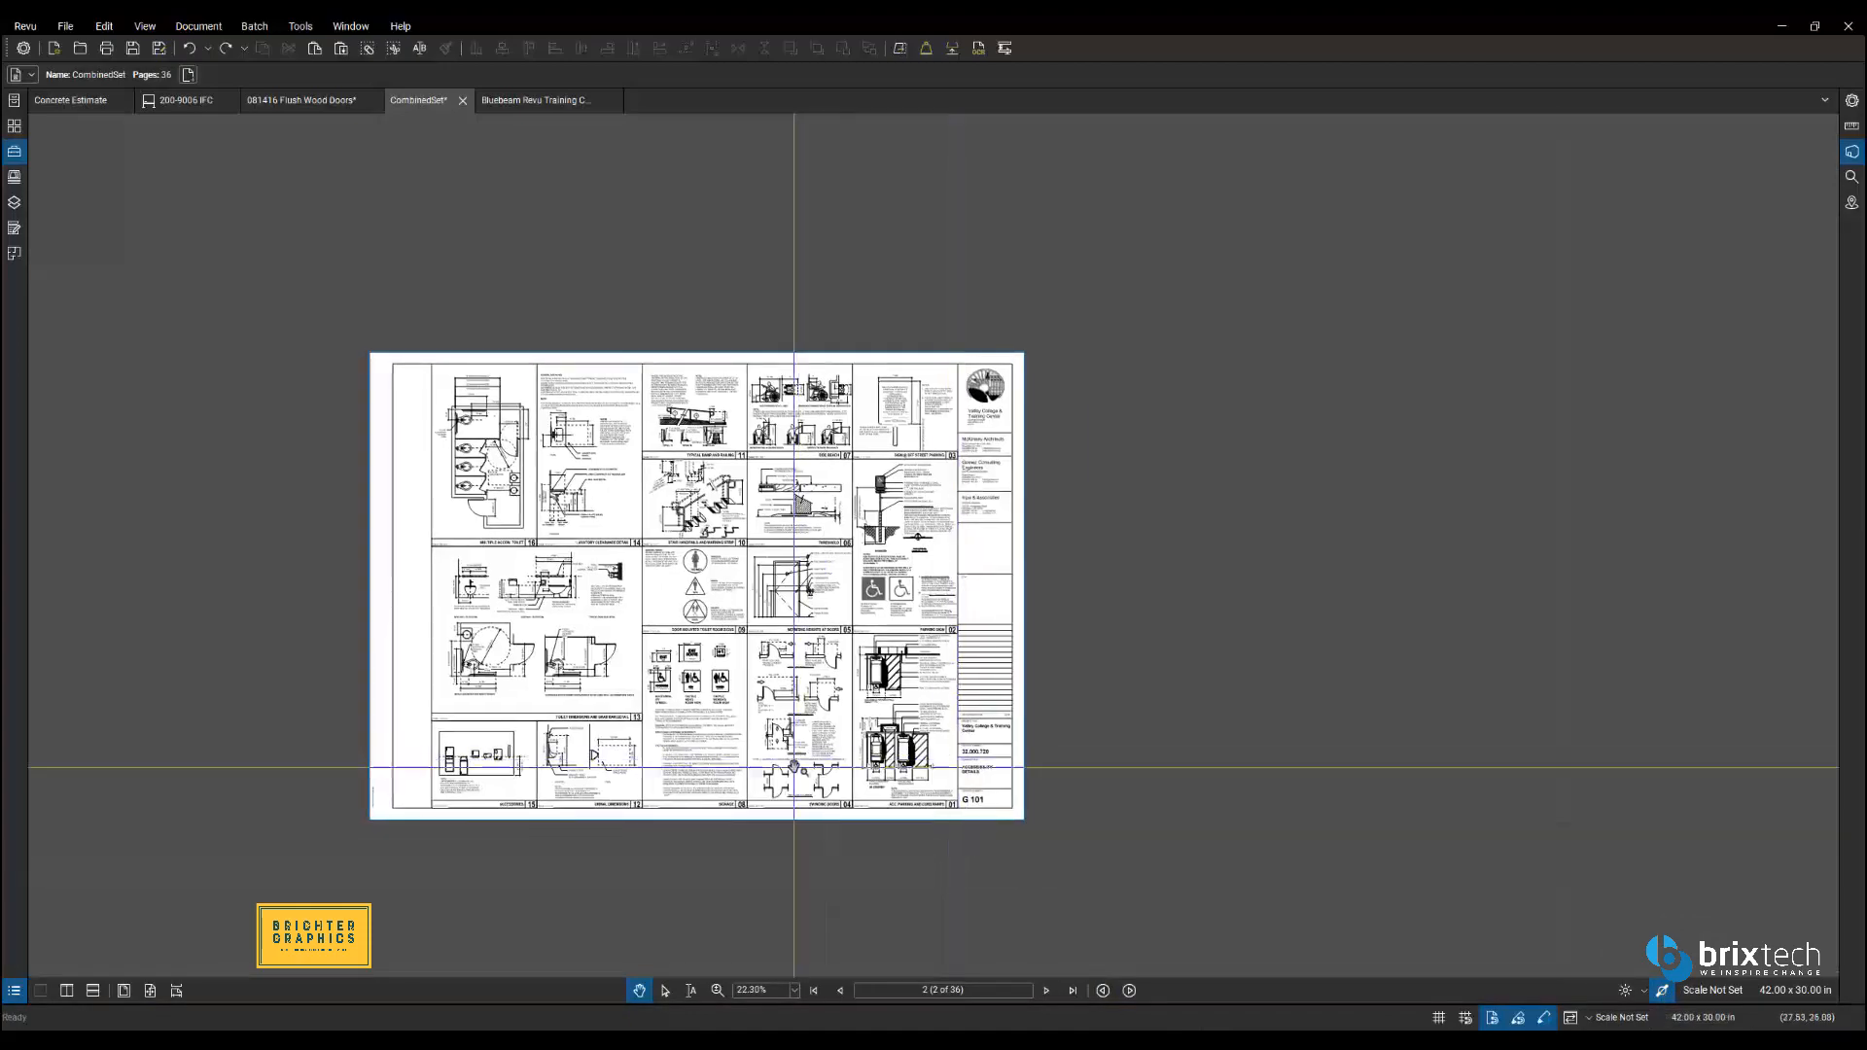
# Enlarge the accessible parking details on page 2 of CombinedSet, and toggle the Disable Line Weights setting twice
pyautogui.scroll(3, 910, 759)
pyautogui.scroll(2, 905, 778)
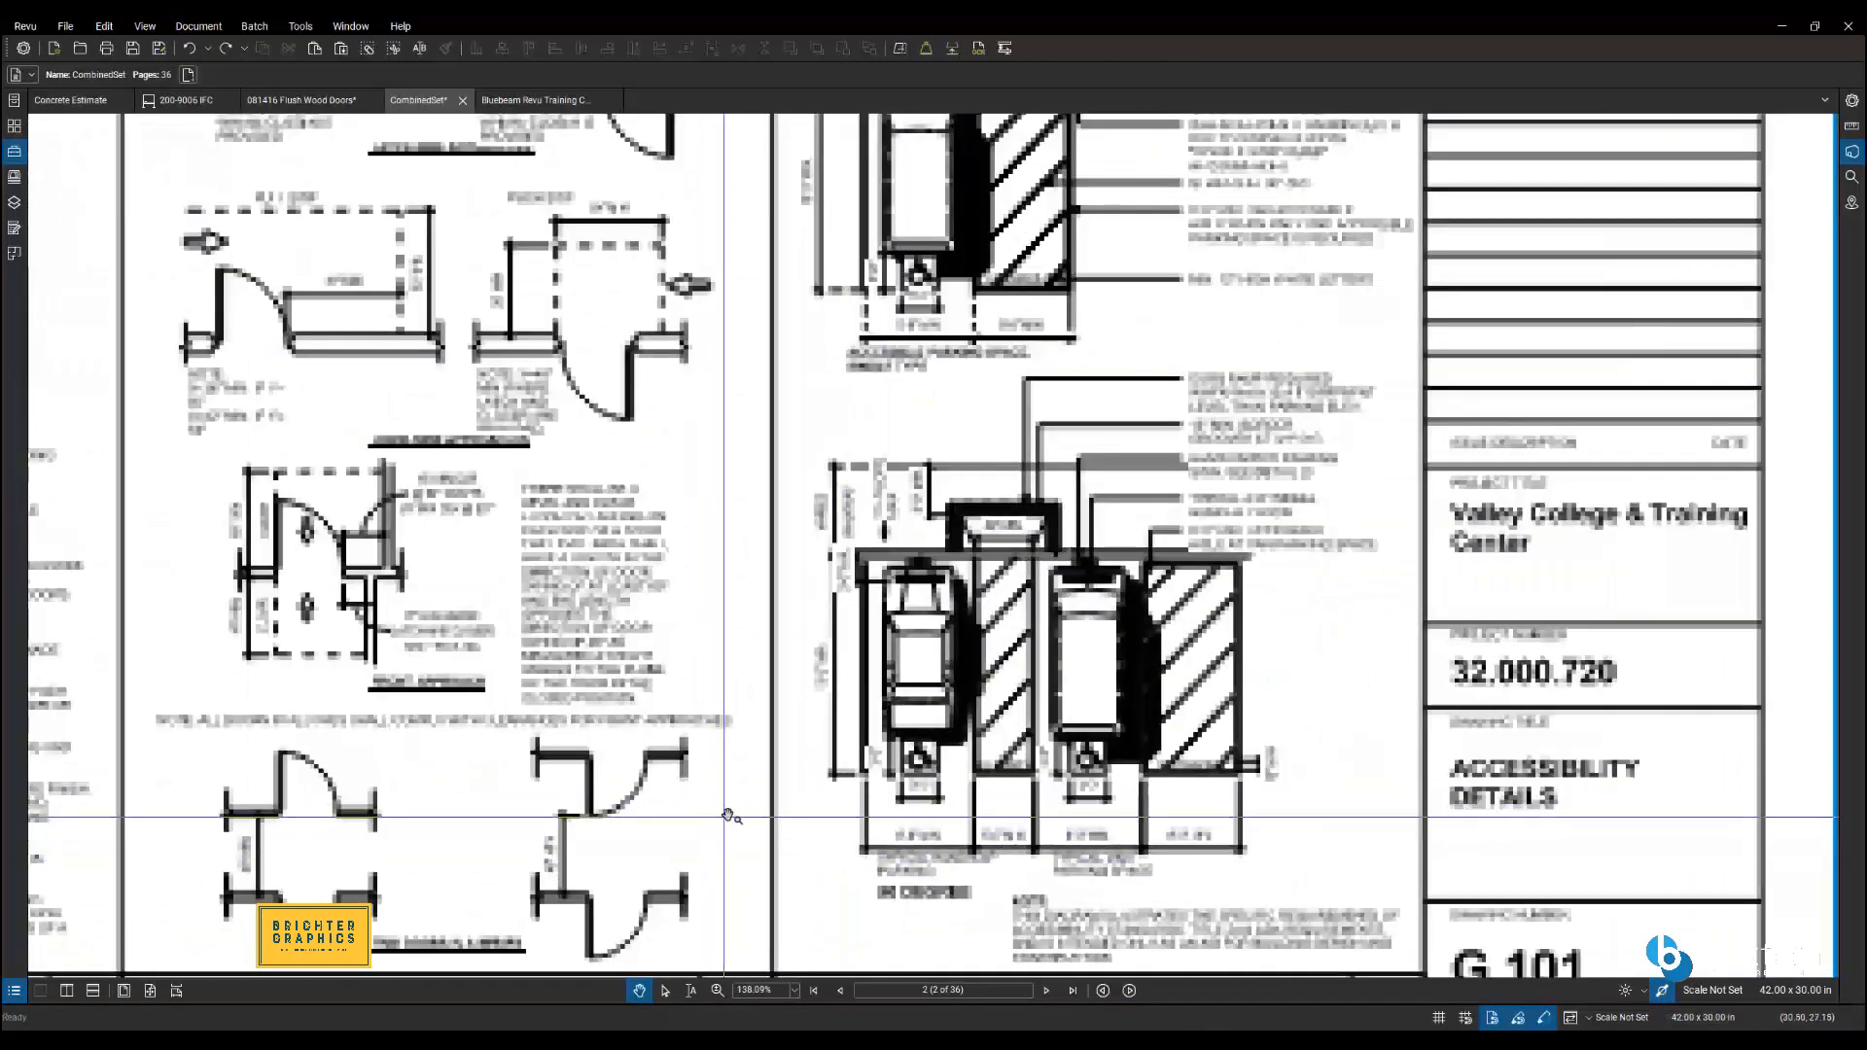
pyautogui.scroll(1, 768, 773)
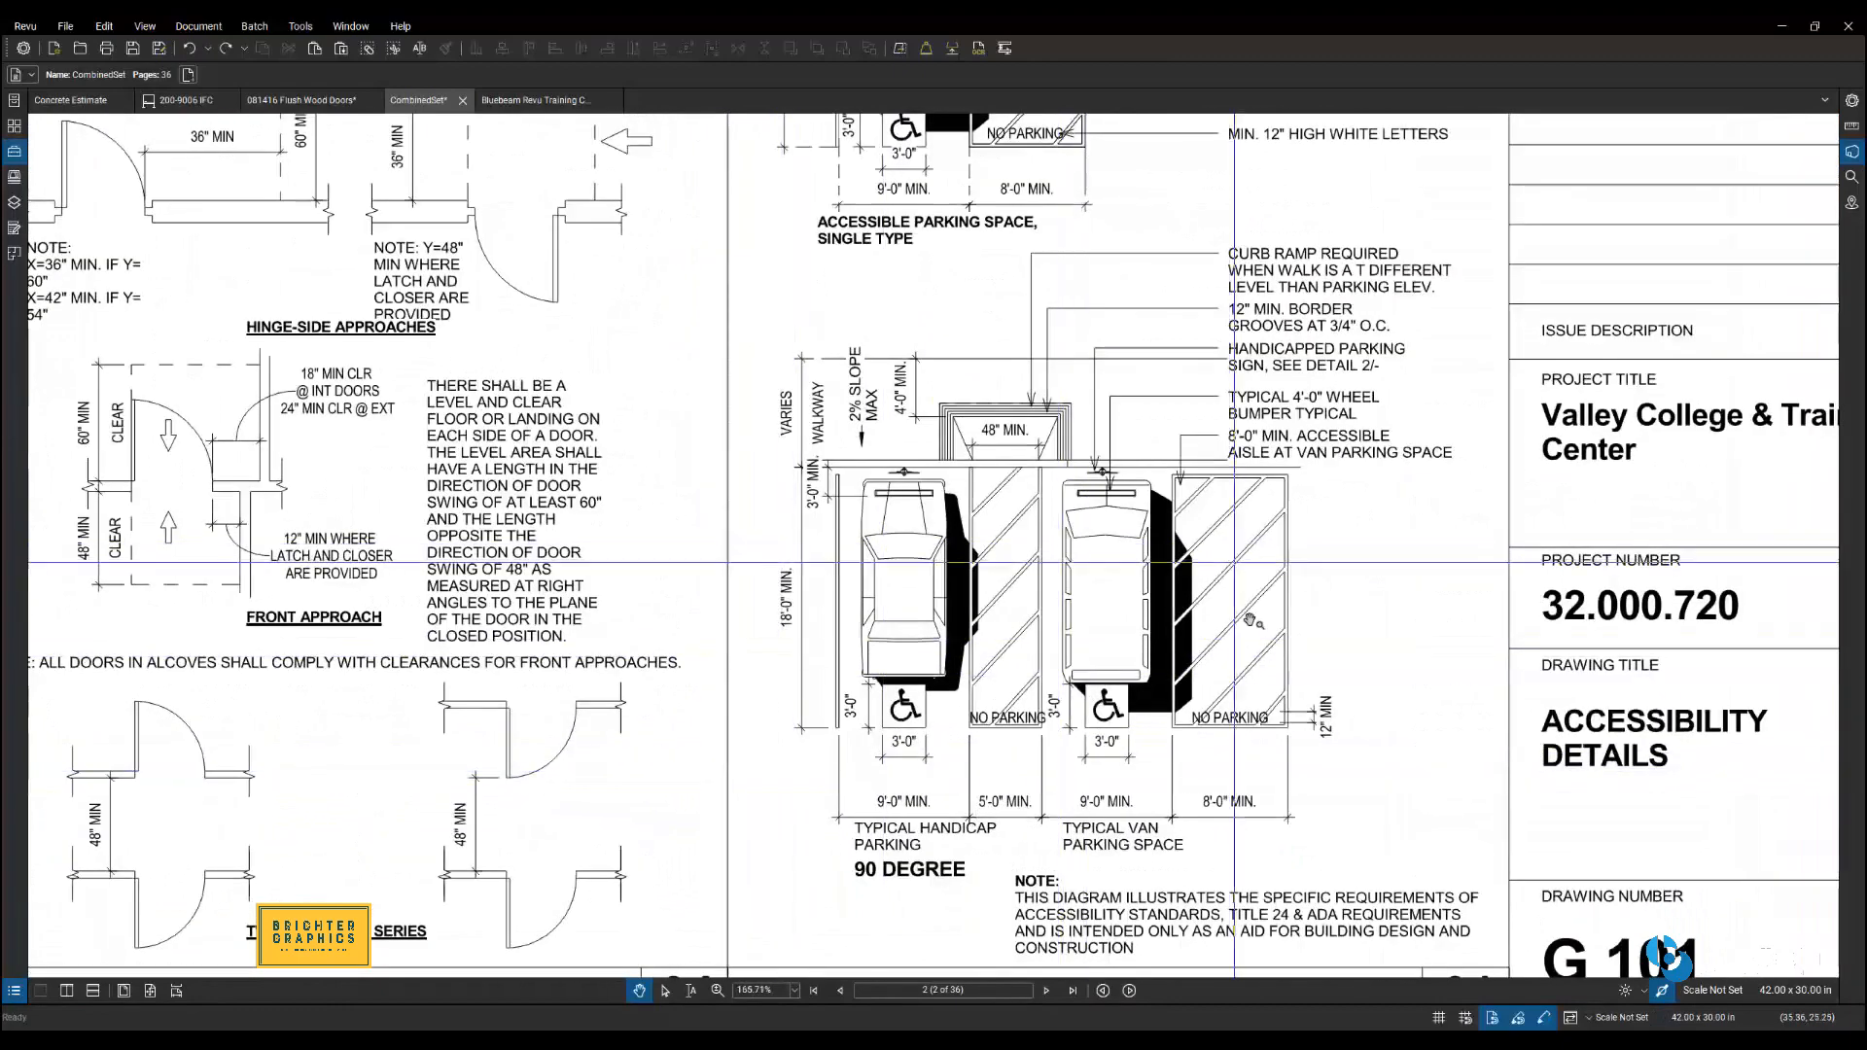
pyautogui.click(1663, 992)
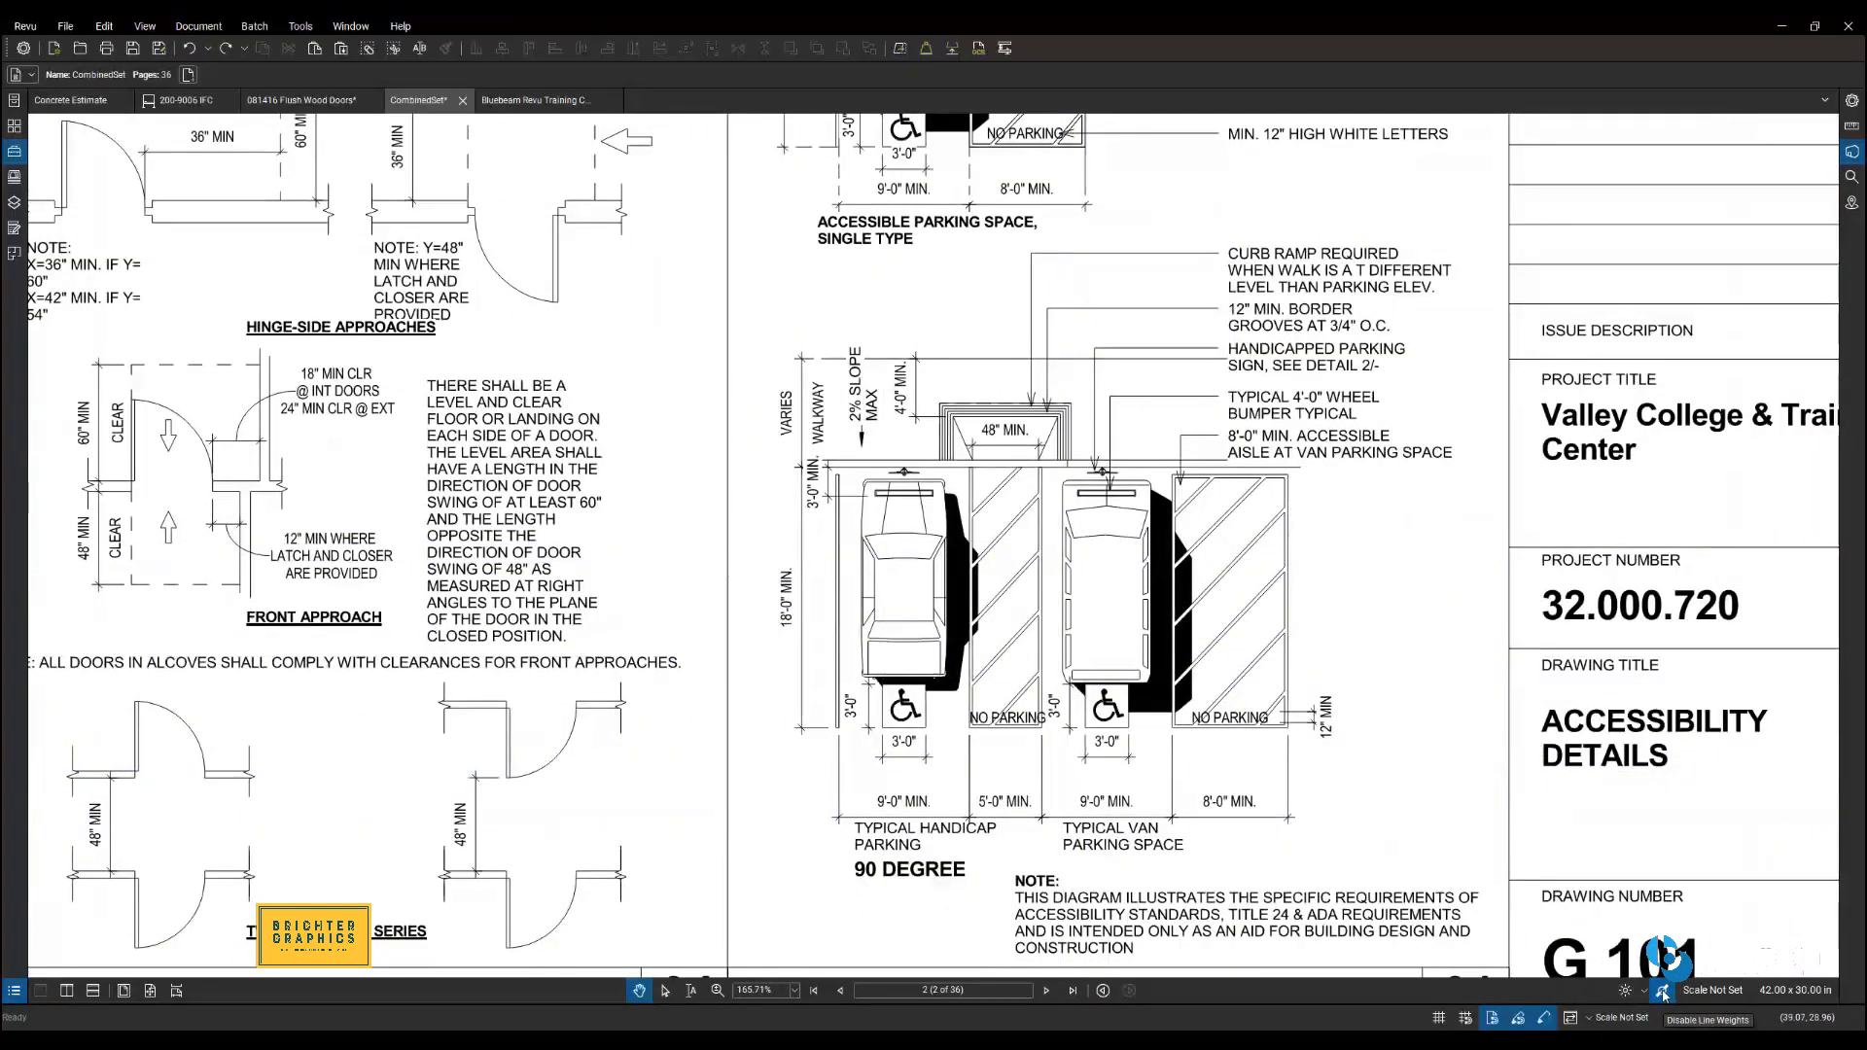
pyautogui.click(1663, 992)
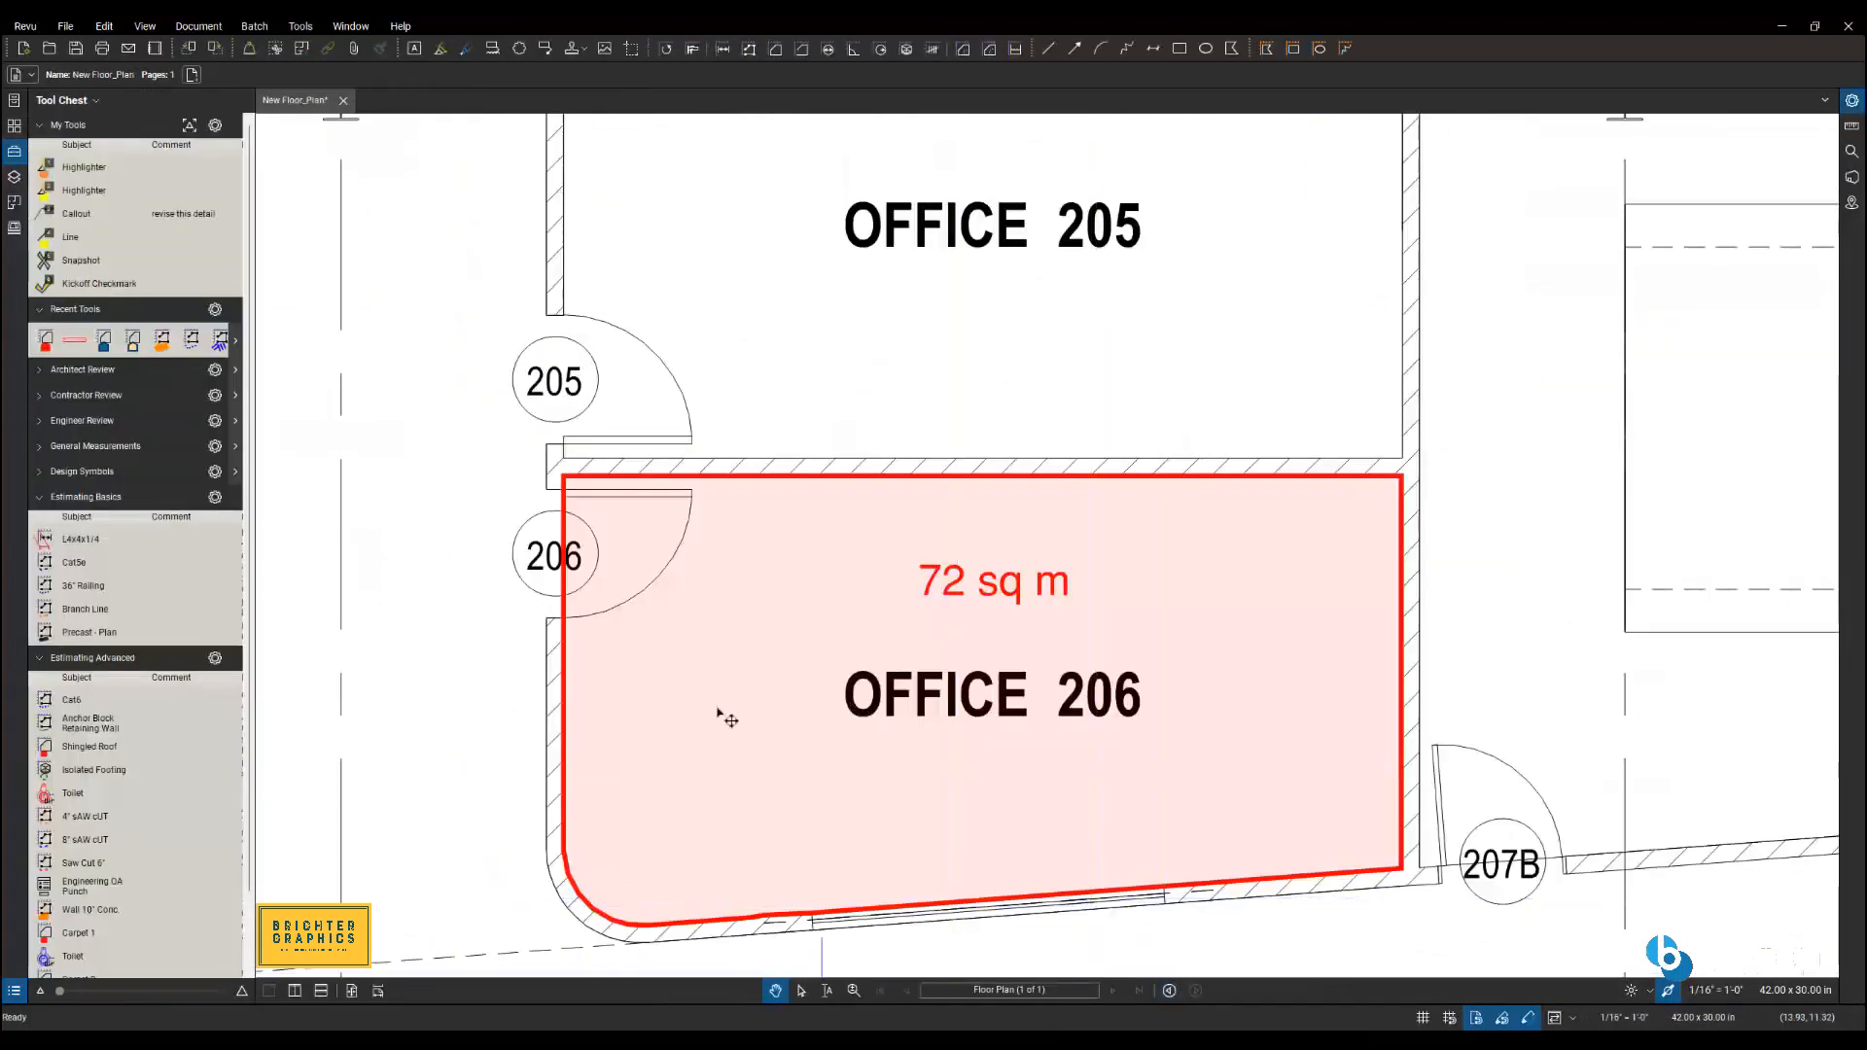
# Bring Conference 207 into view on New Floor_Plan, and show its line weights before disabling them again
pyautogui.scroll(-3, 433, 721)
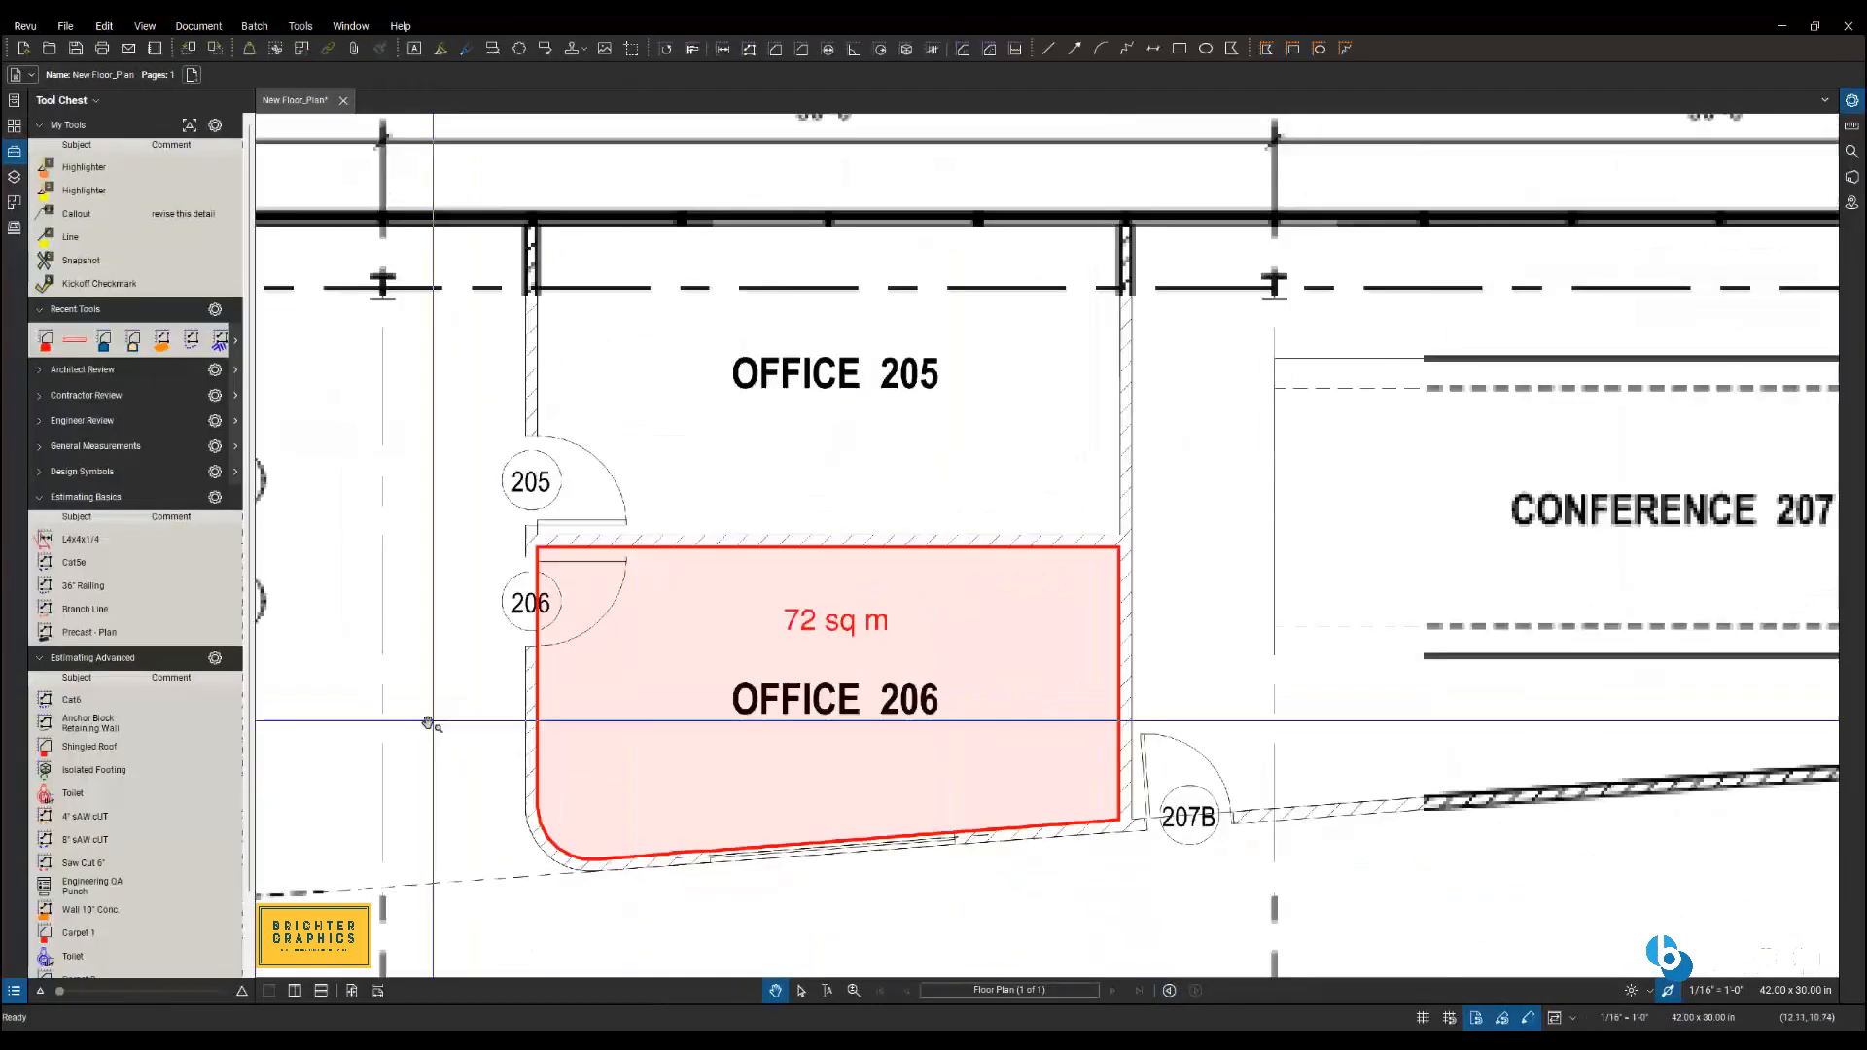
pyautogui.moveTo(1157, 416); pyautogui.dragTo(846, 541)
pyautogui.scroll(1, 811, 541)
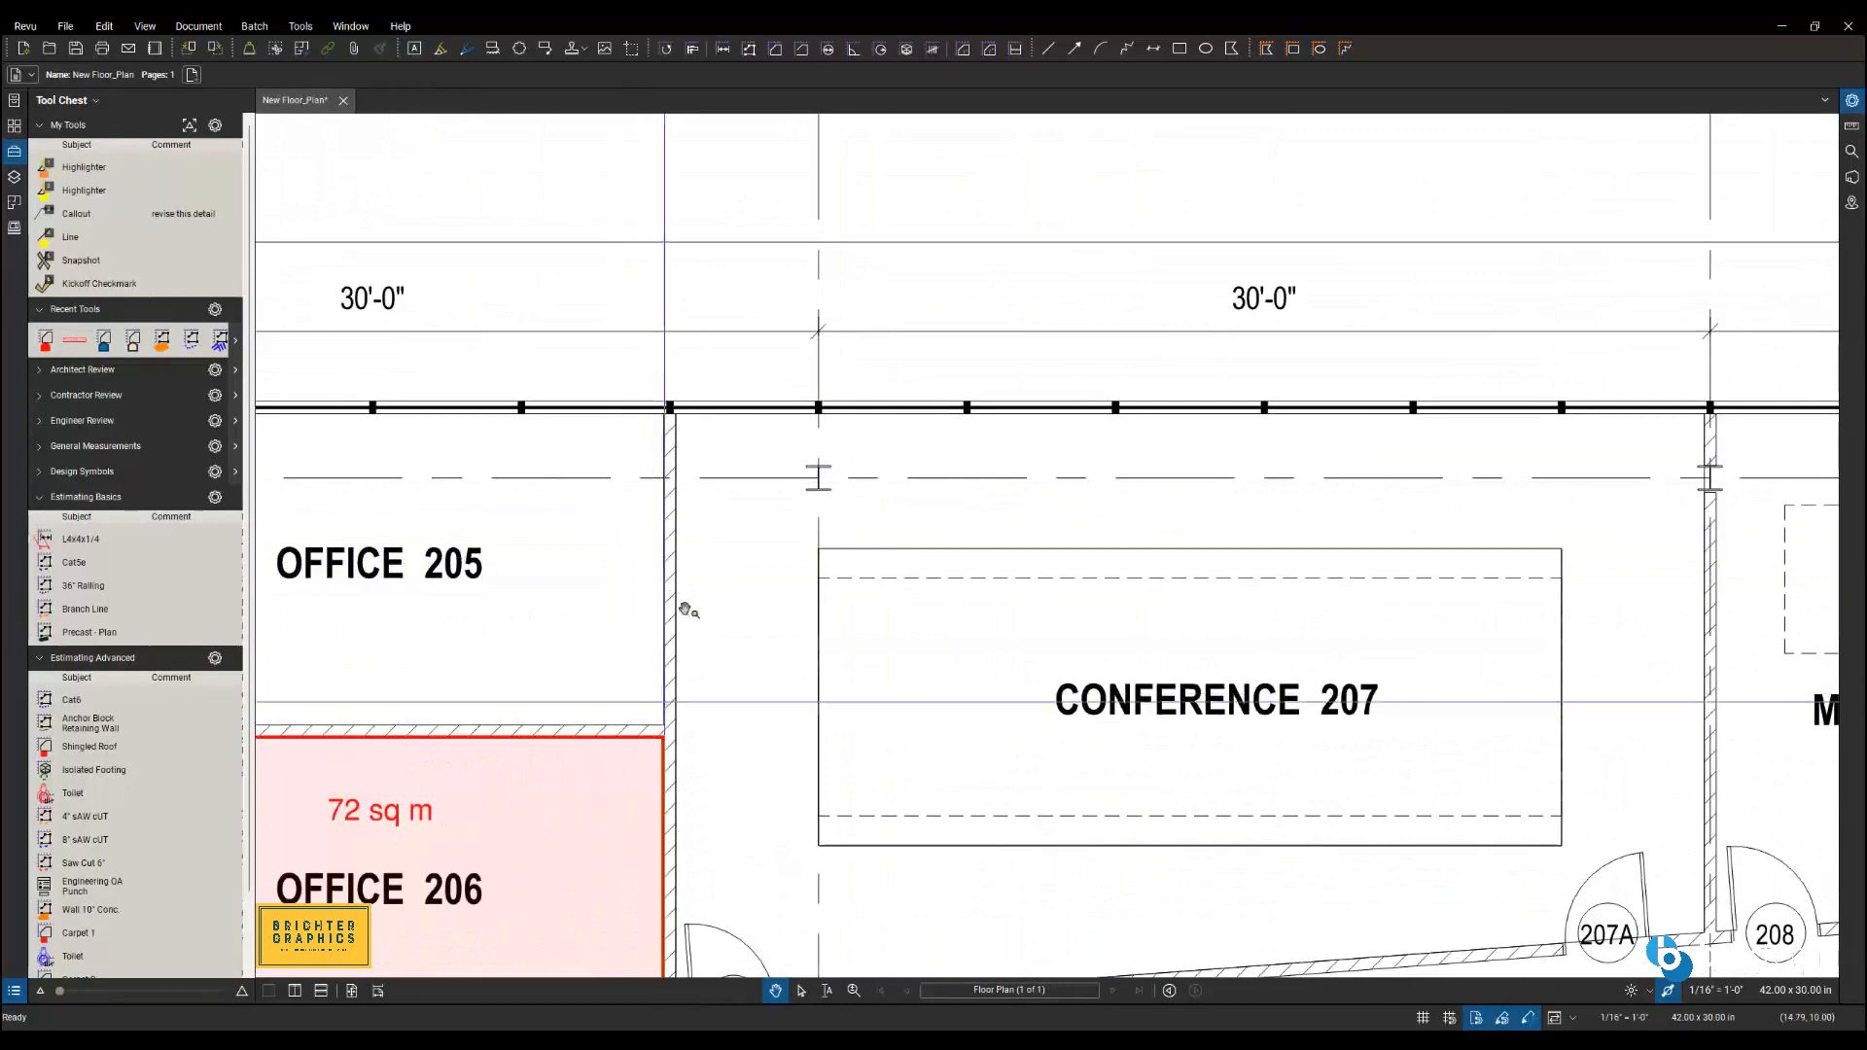
pyautogui.click(1668, 992)
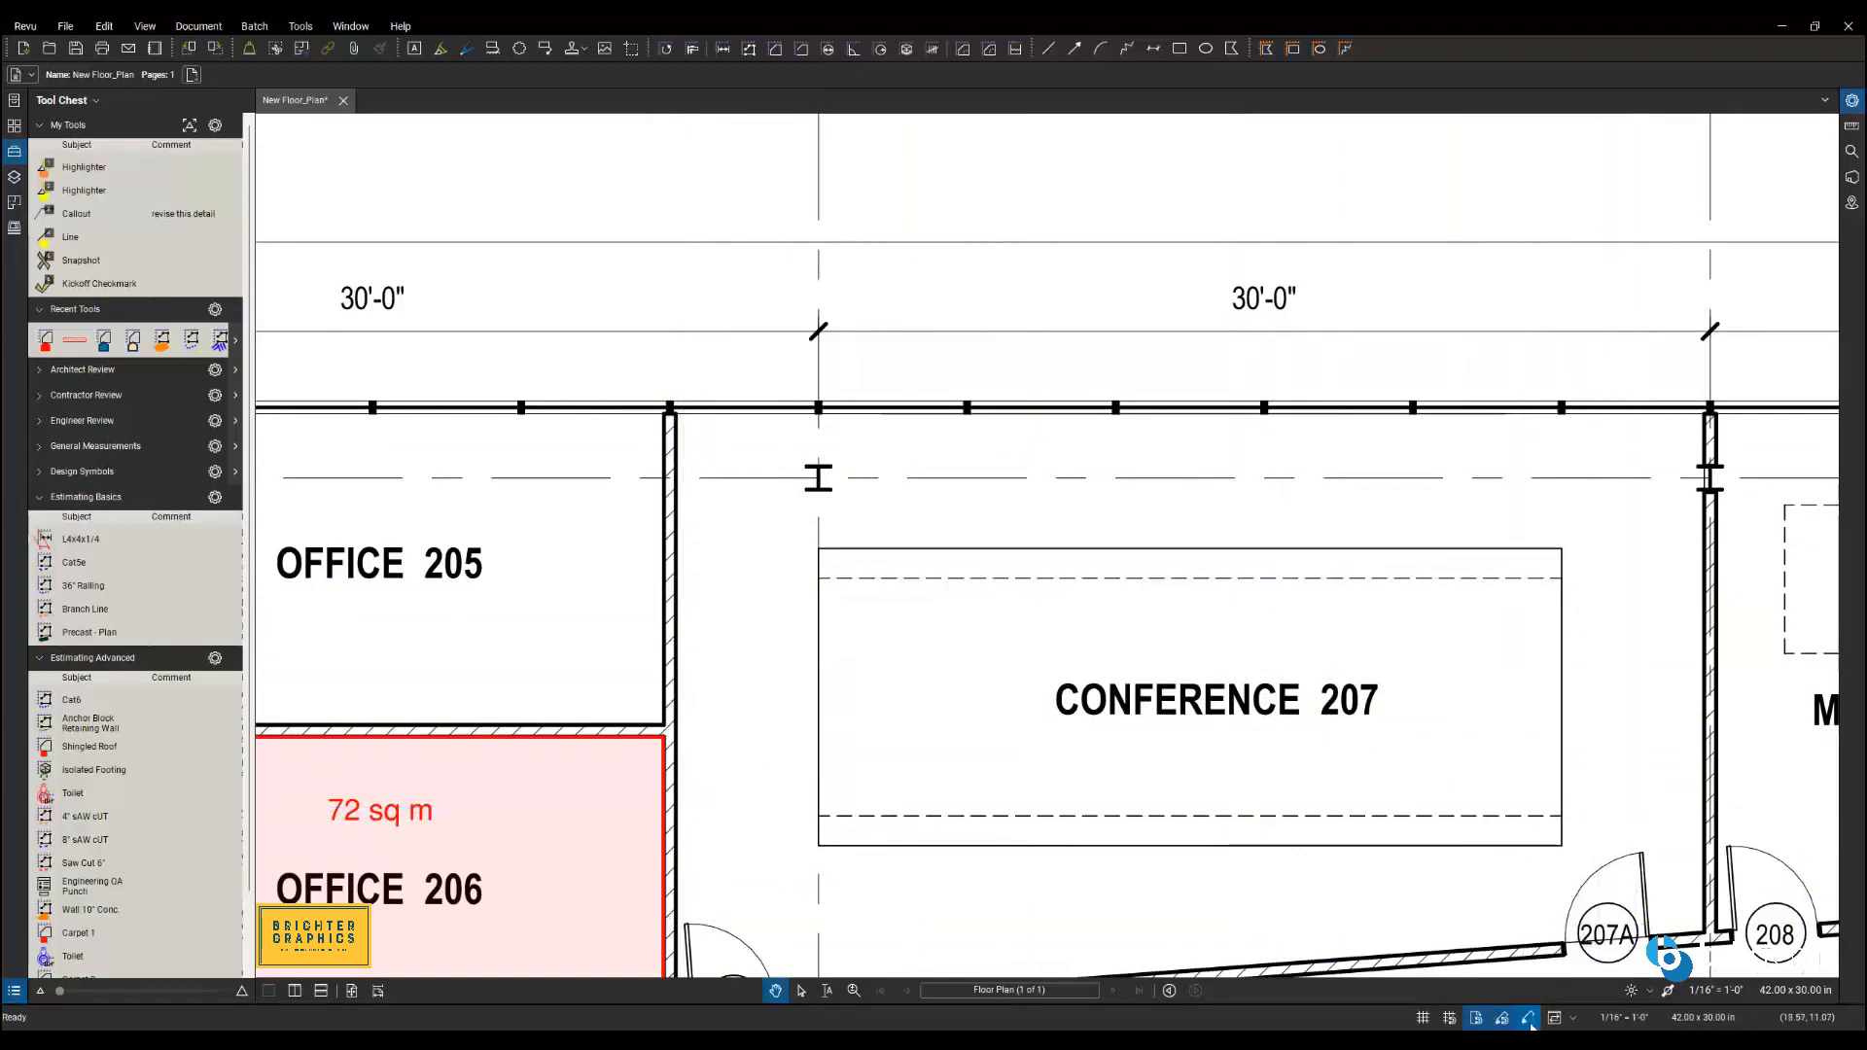
pyautogui.click(1669, 992)
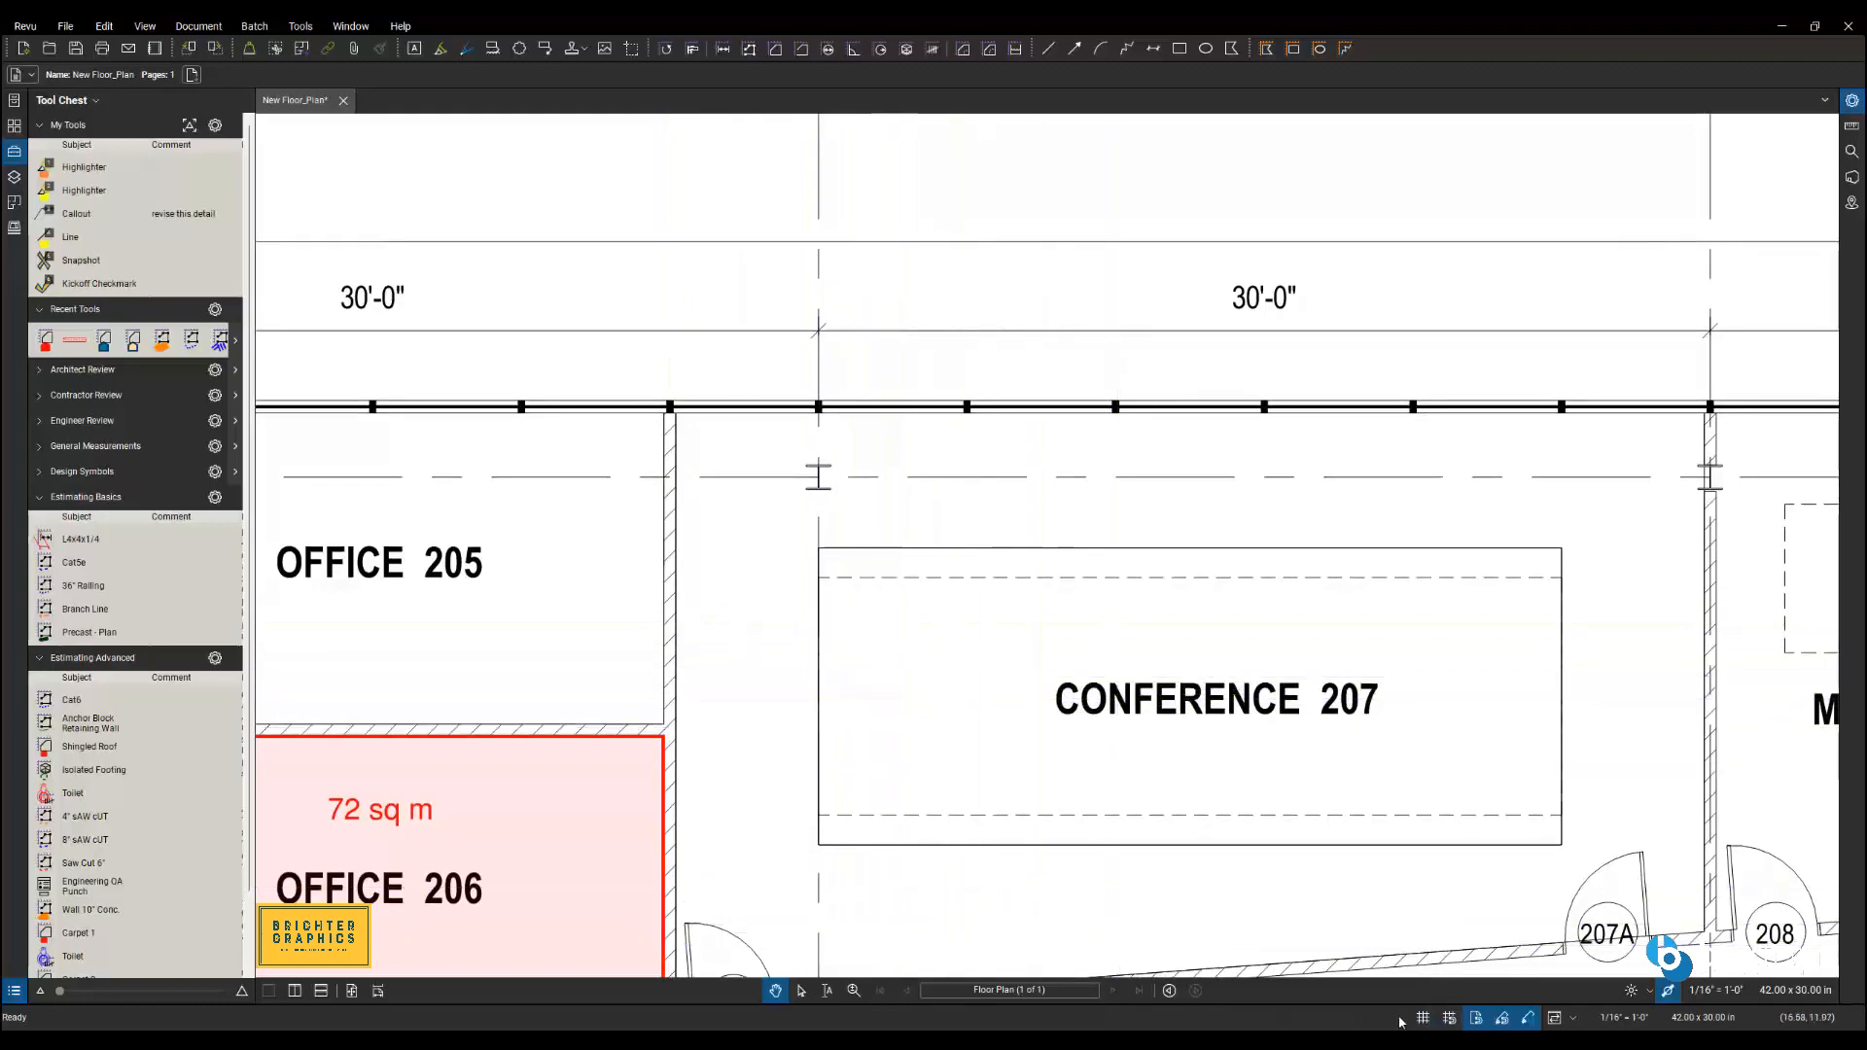
# Show the grid over New Floor_Plan and look across the blank area above the rooms
pyautogui.scroll(-1, 1402, 1022)
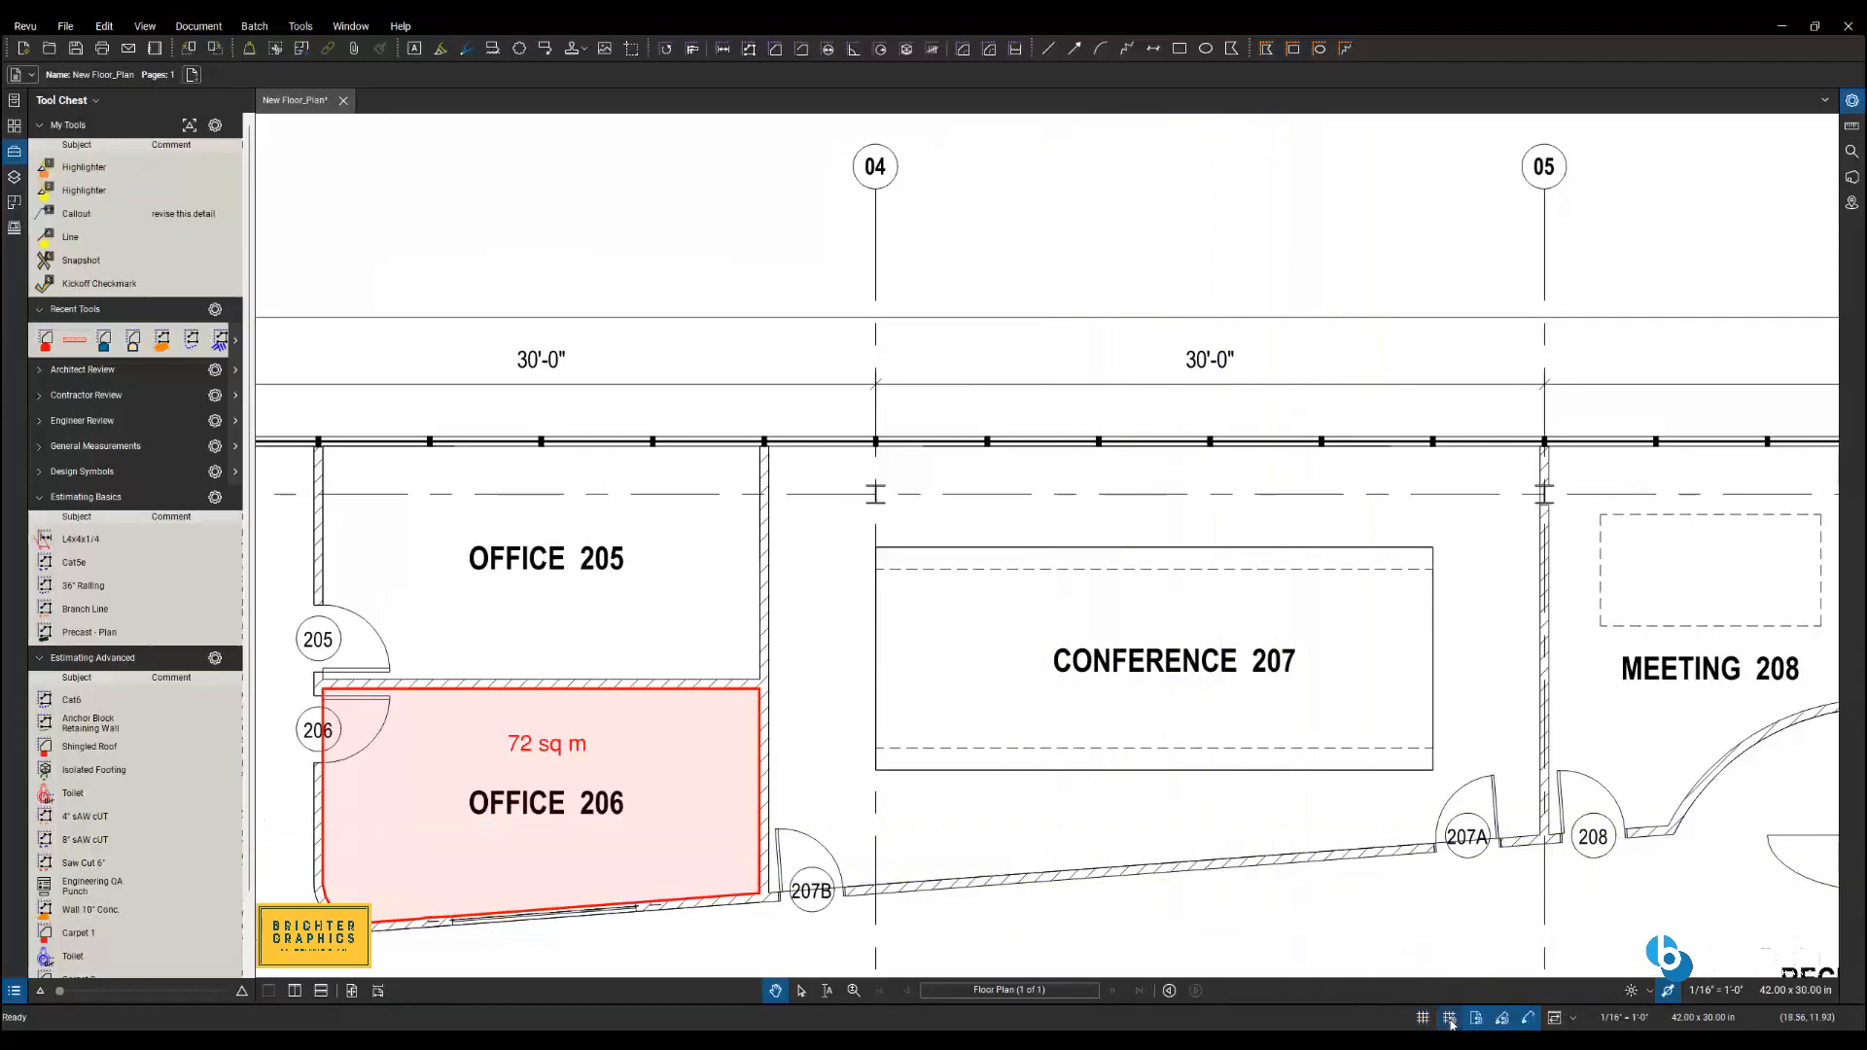
pyautogui.click(1429, 1019)
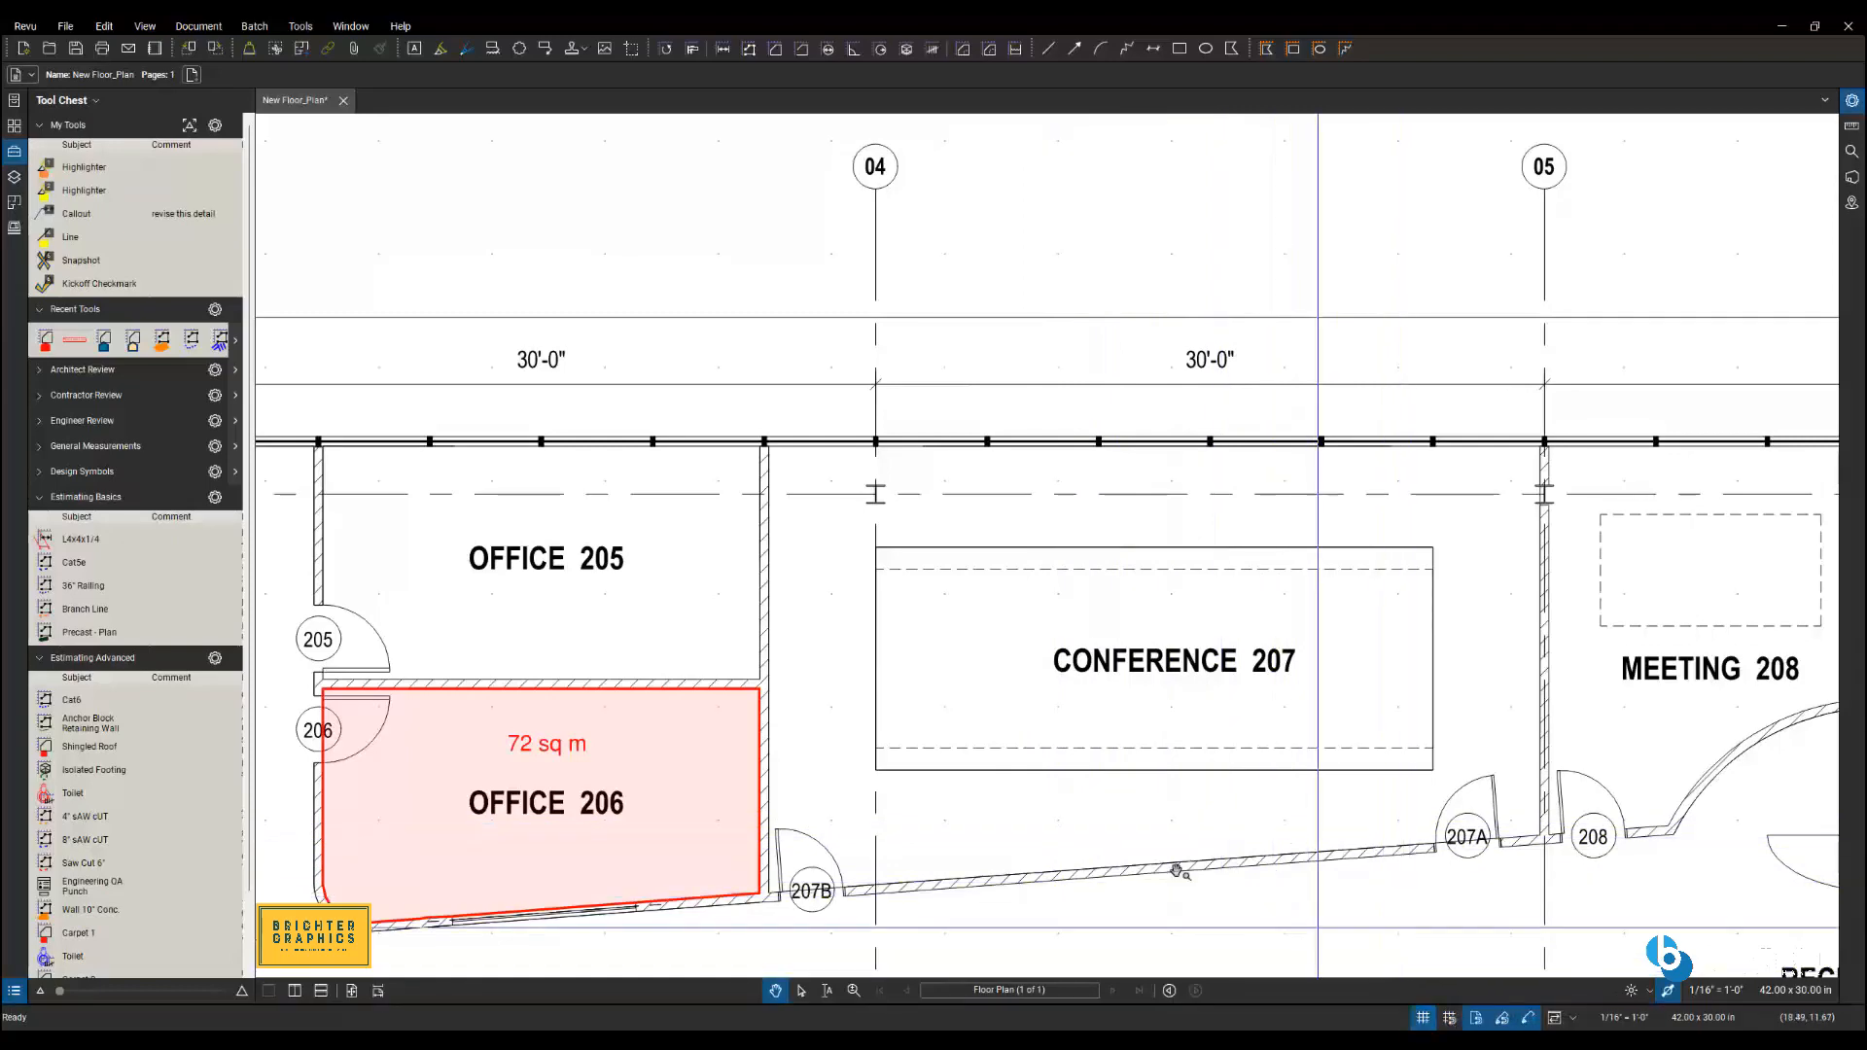
pyautogui.scroll(-6, 1093, 719)
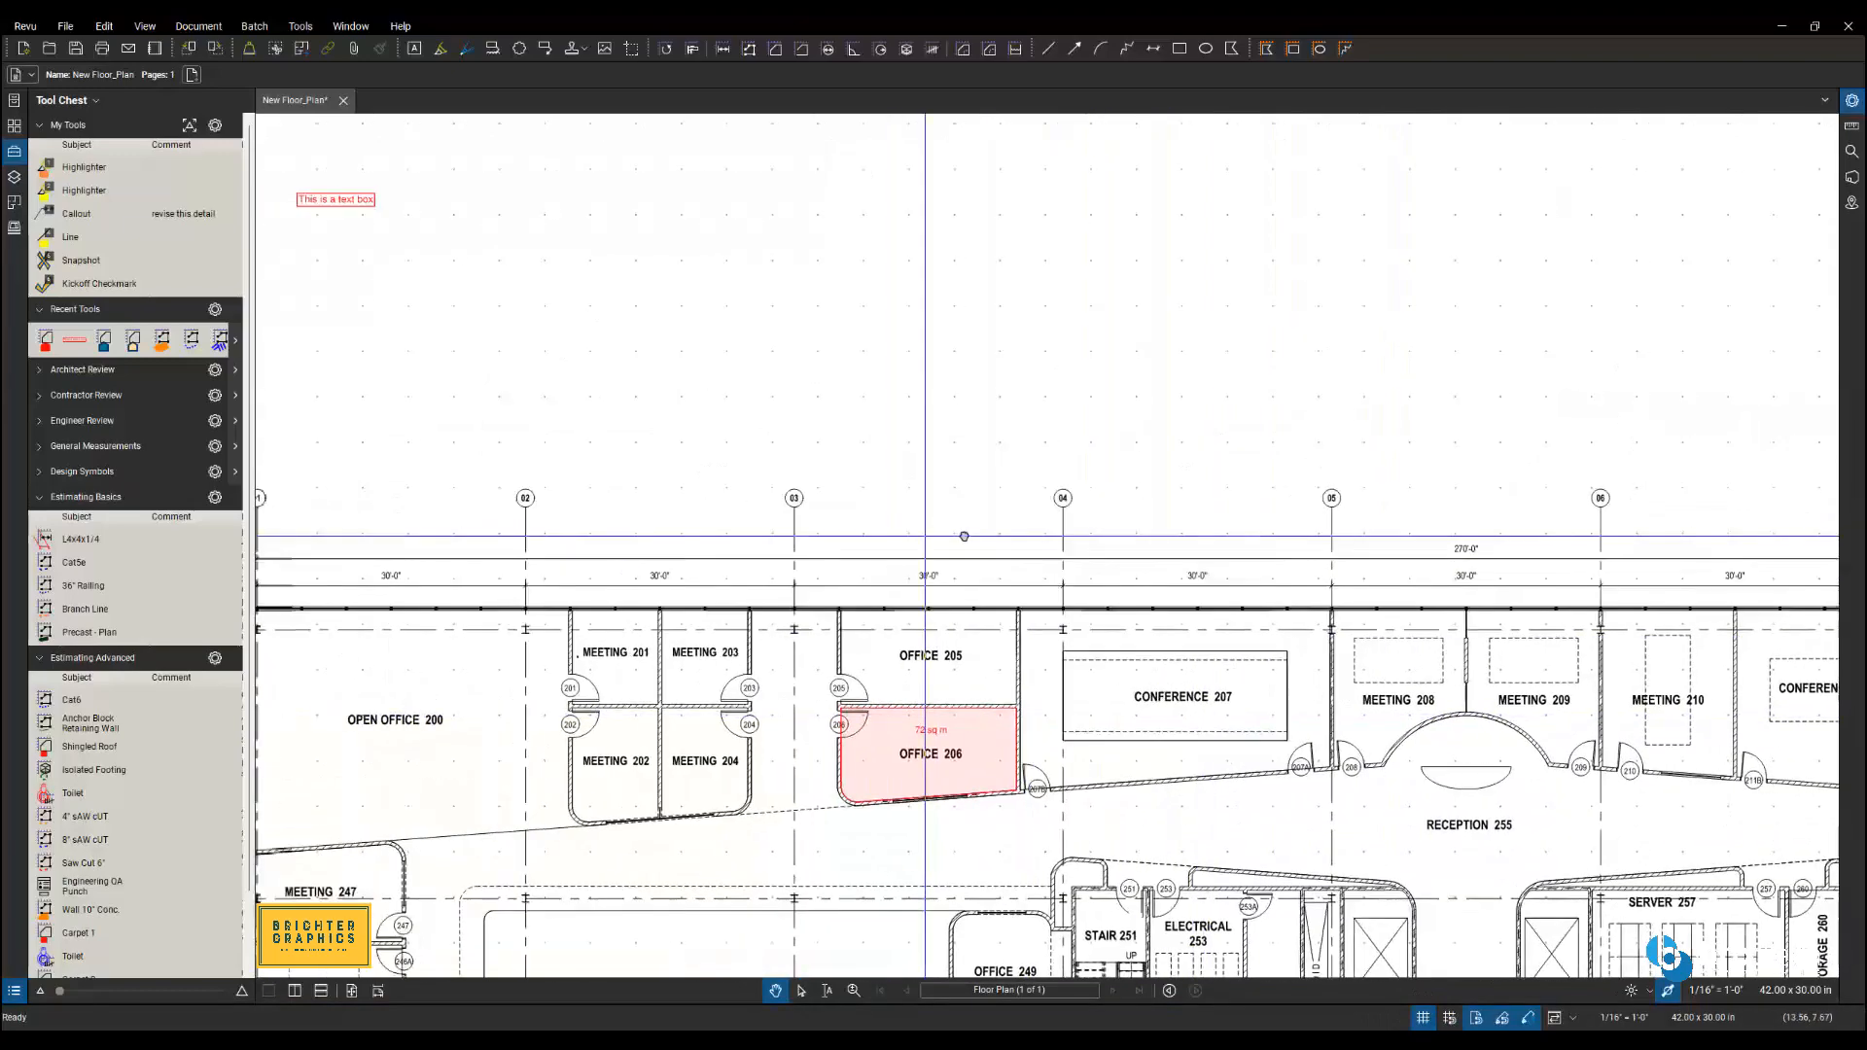
pyautogui.moveTo(906, 516); pyautogui.dragTo(1021, 514)
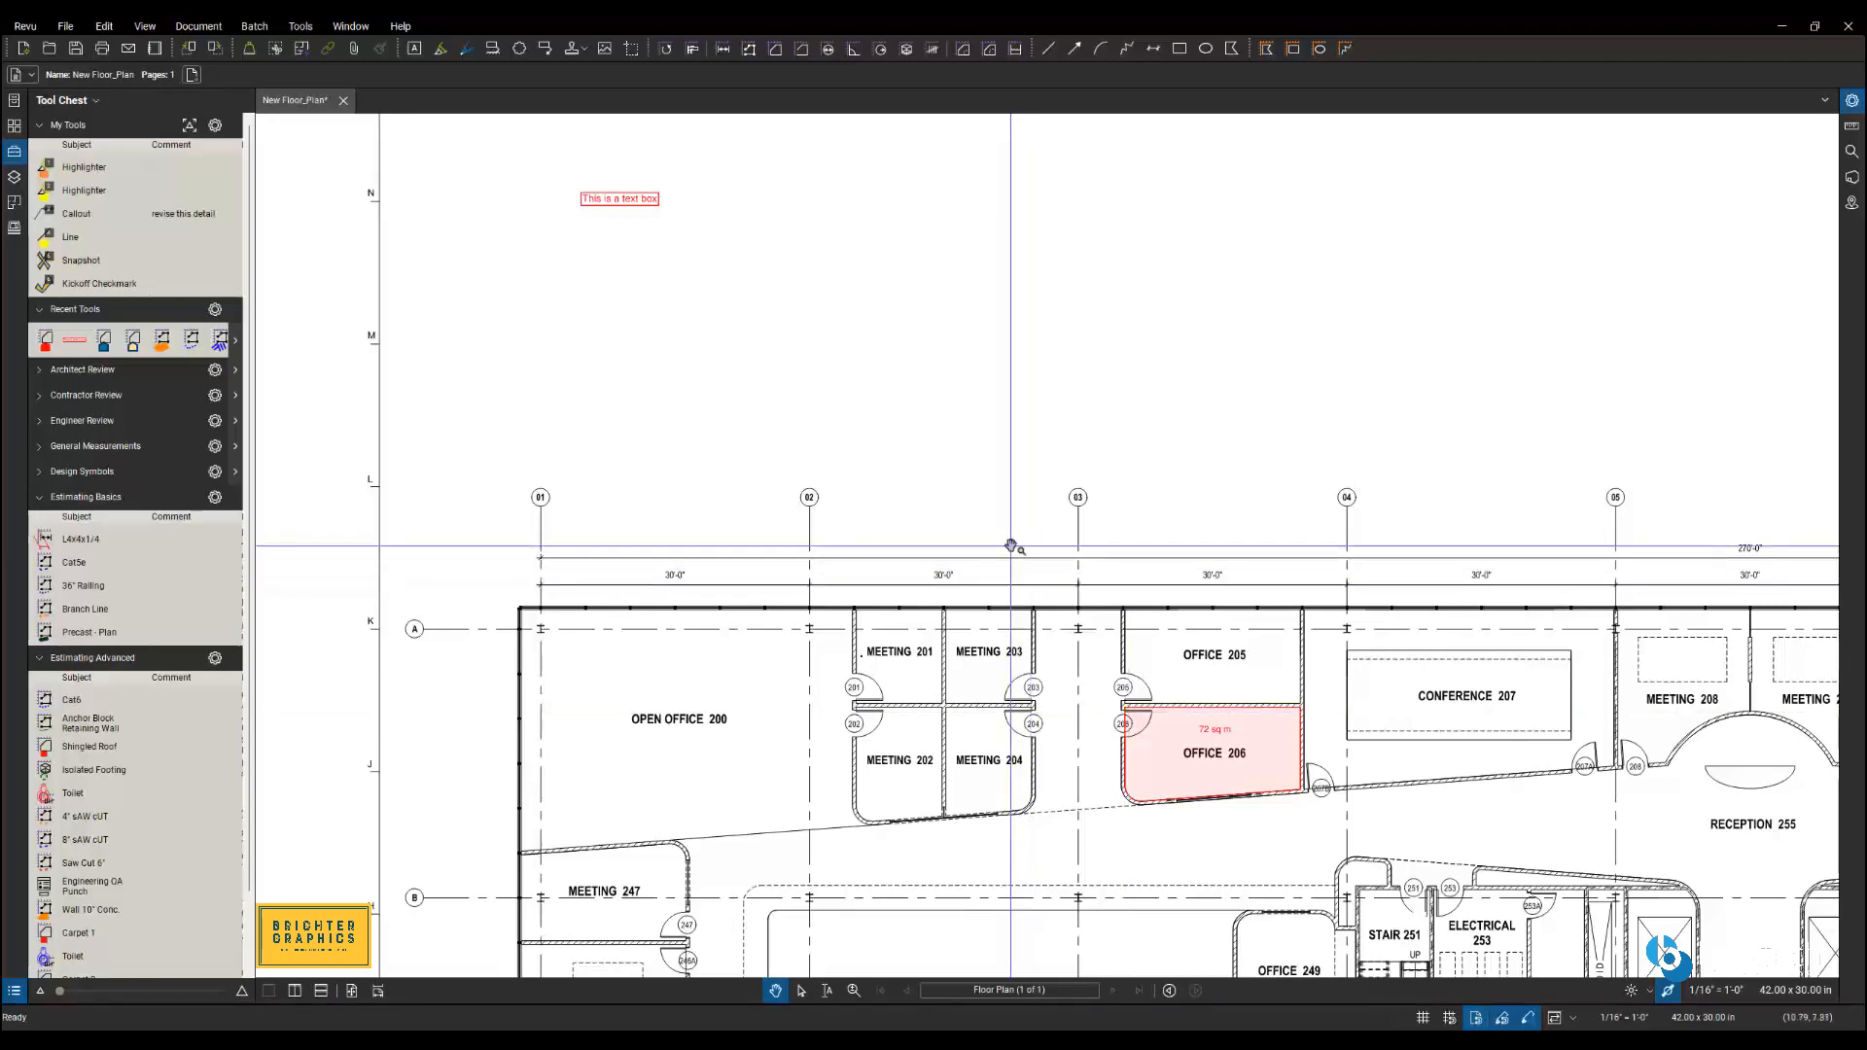
# Draw a red diagonal line from the lower end of the grid line 02 marker, rising toward grid line 03
pyautogui.press('l')
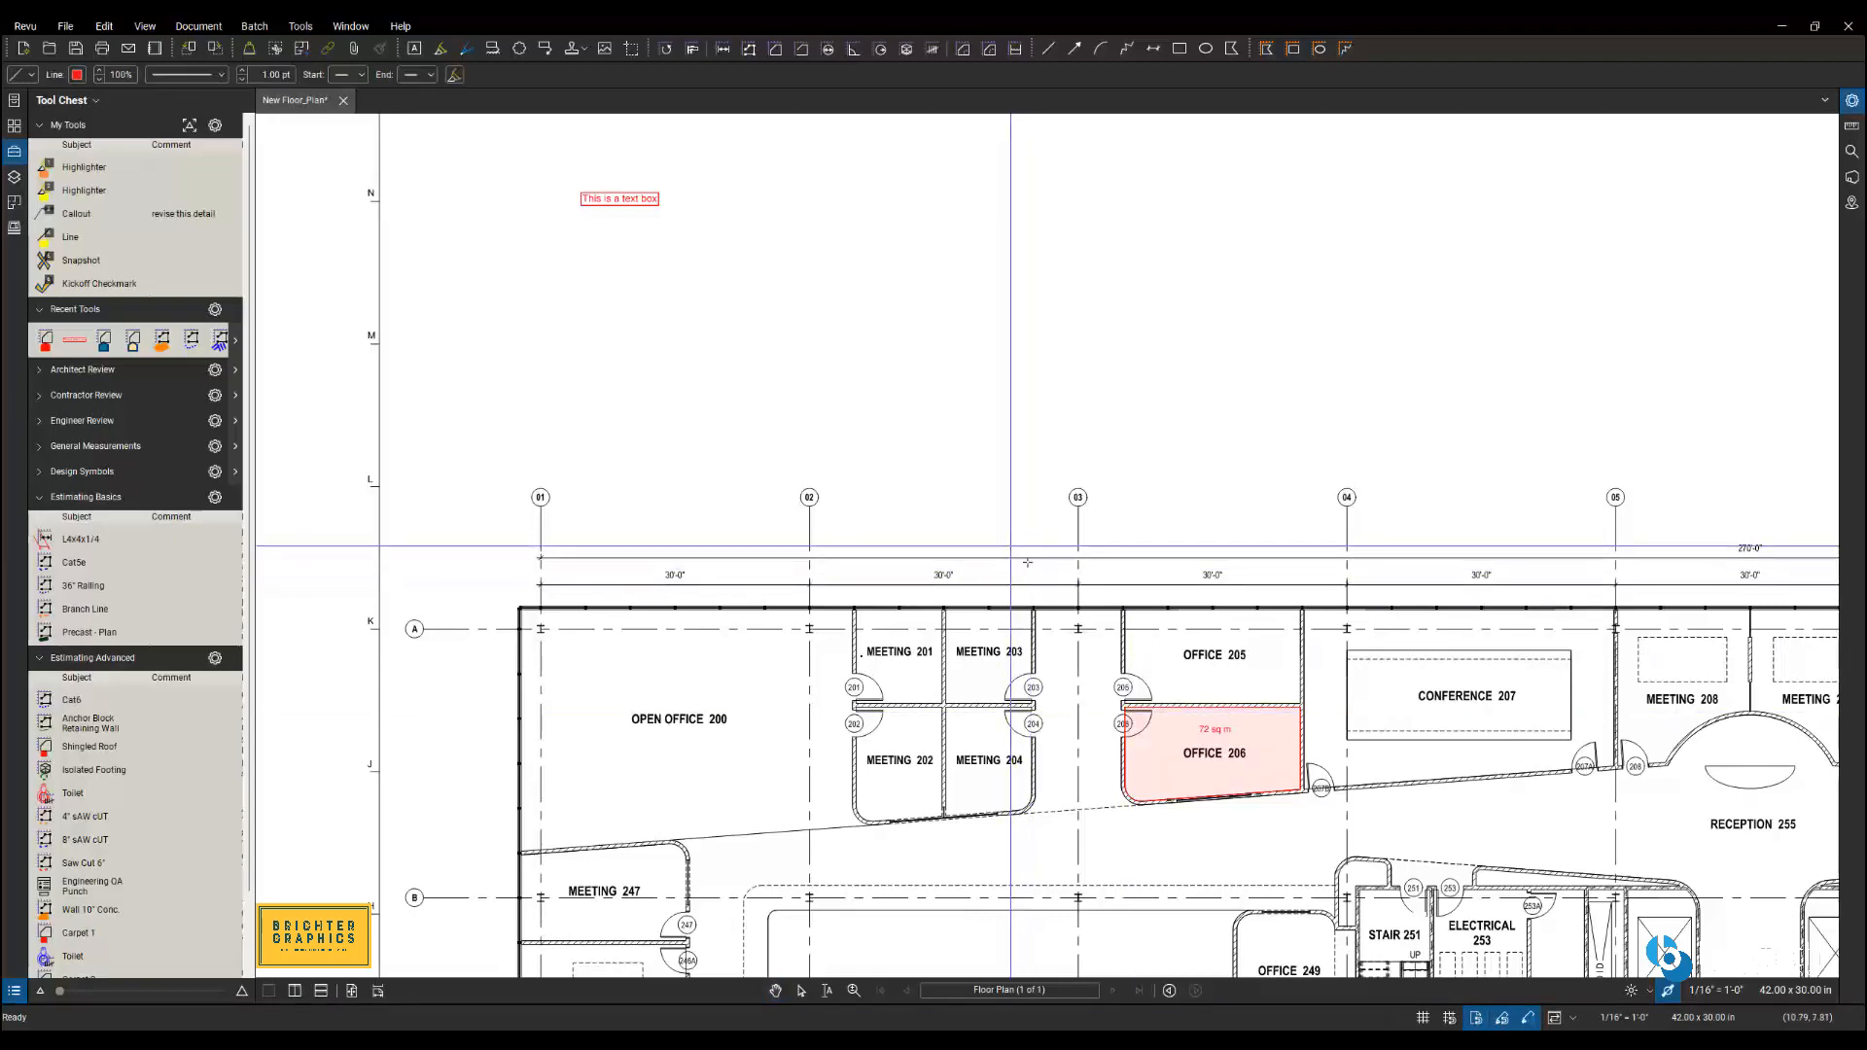
pyautogui.scroll(4, 1006, 520)
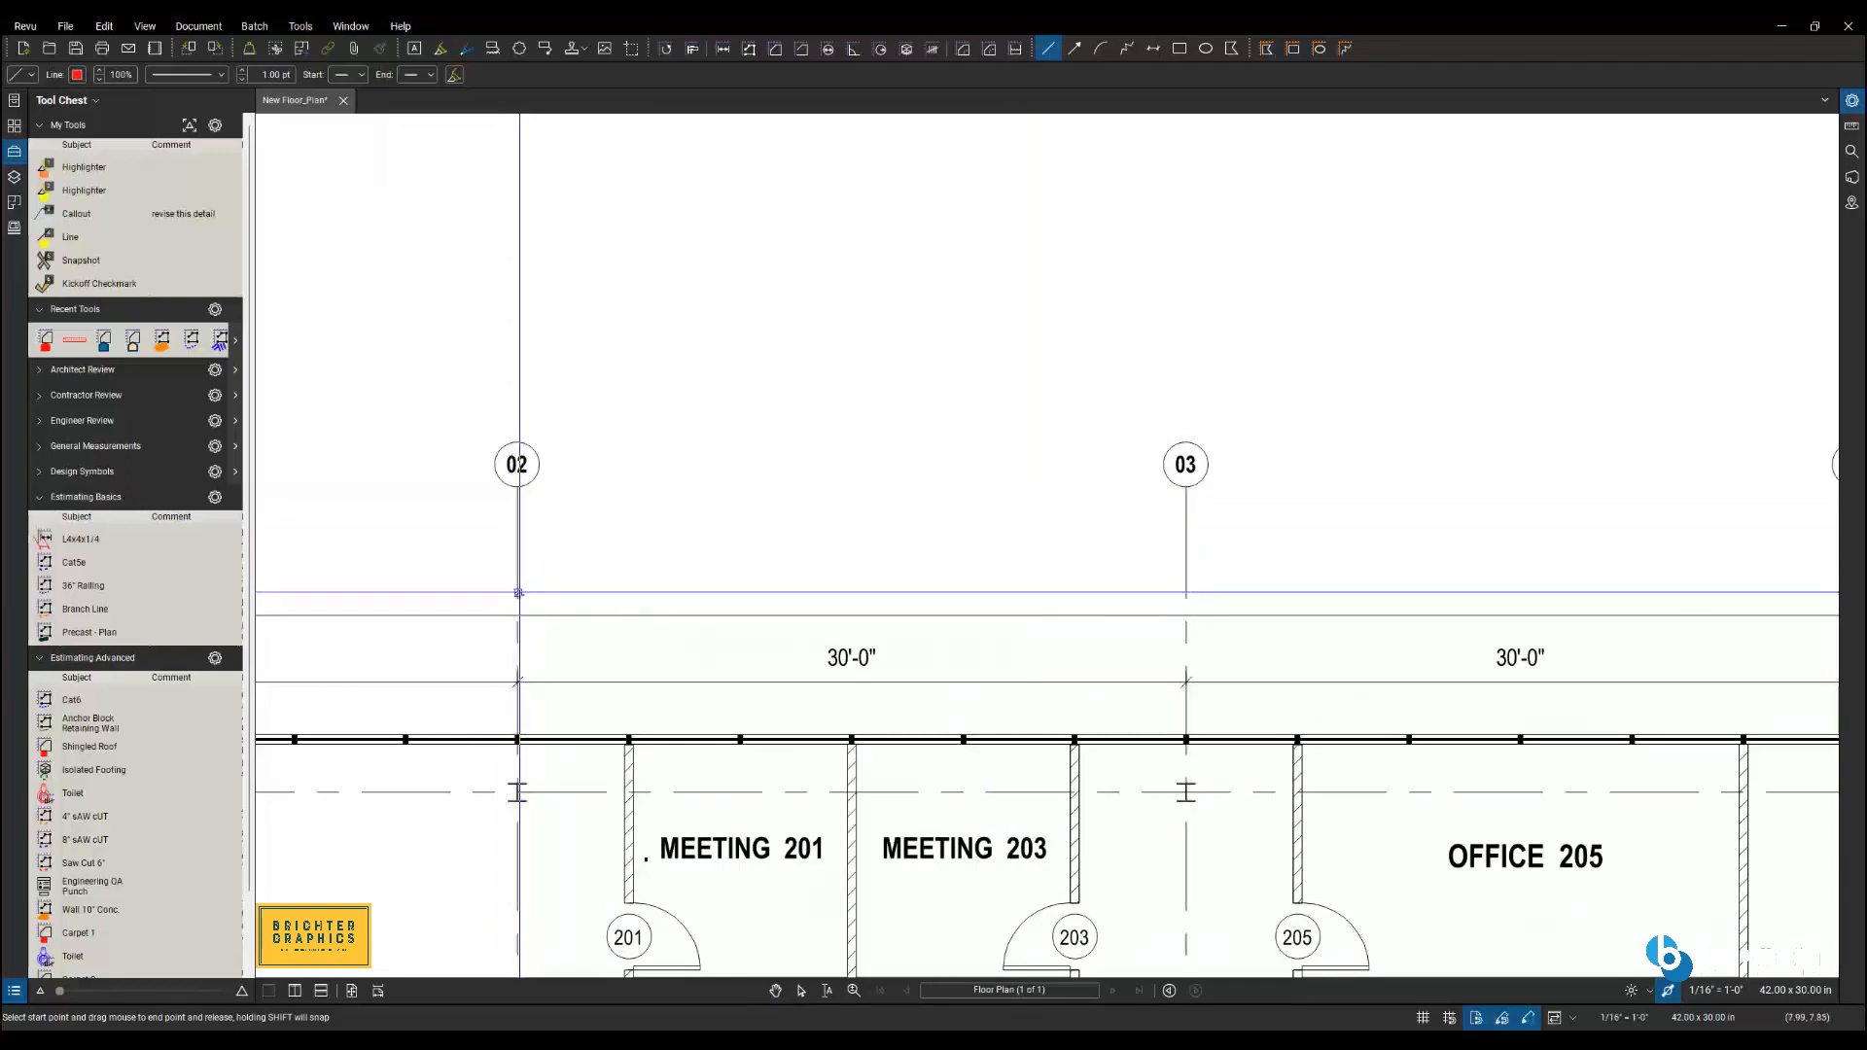
pyautogui.moveTo(518, 597); pyautogui.dragTo(893, 475)
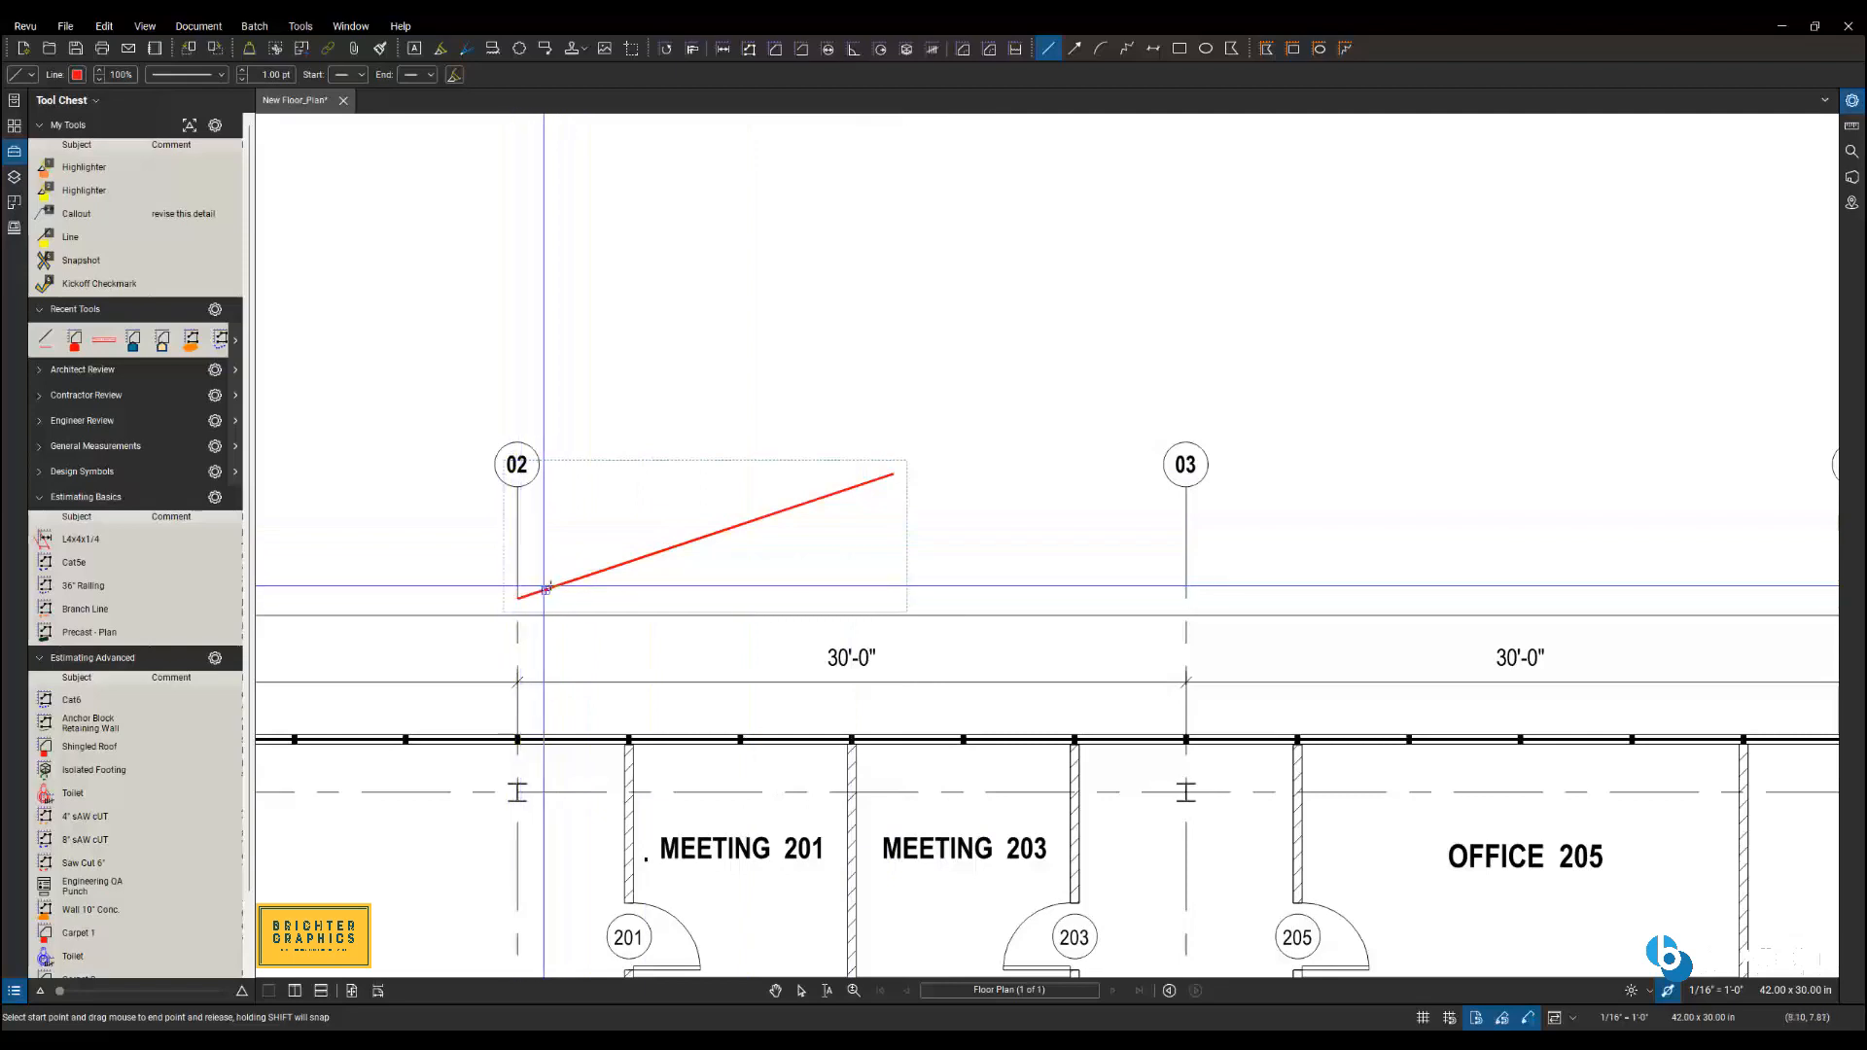
# Draw four more red lines snapped to the diagonal's midpoint and upper endpoint, forming a triangle on each side of it
pyautogui.click(1504, 1022)
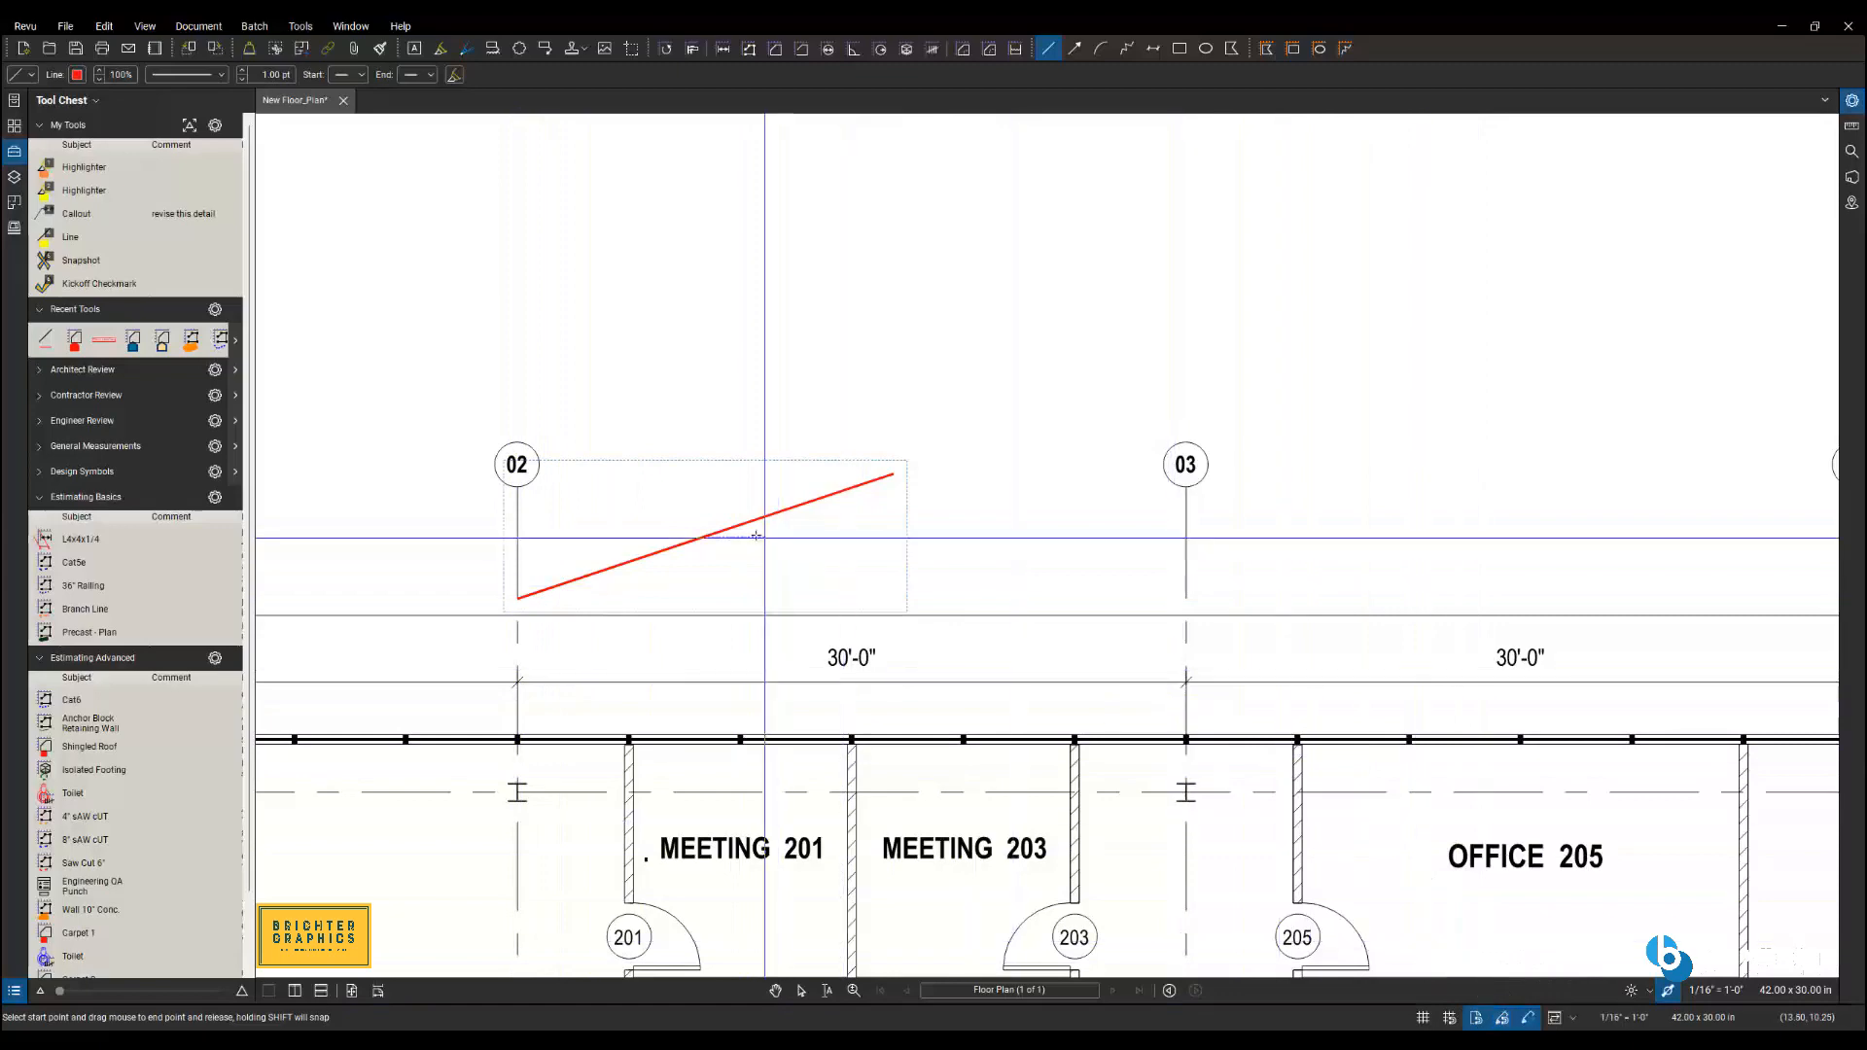
pyautogui.moveTo(707, 536); pyautogui.dragTo(783, 400)
pyautogui.moveTo(893, 473); pyautogui.dragTo(783, 399)
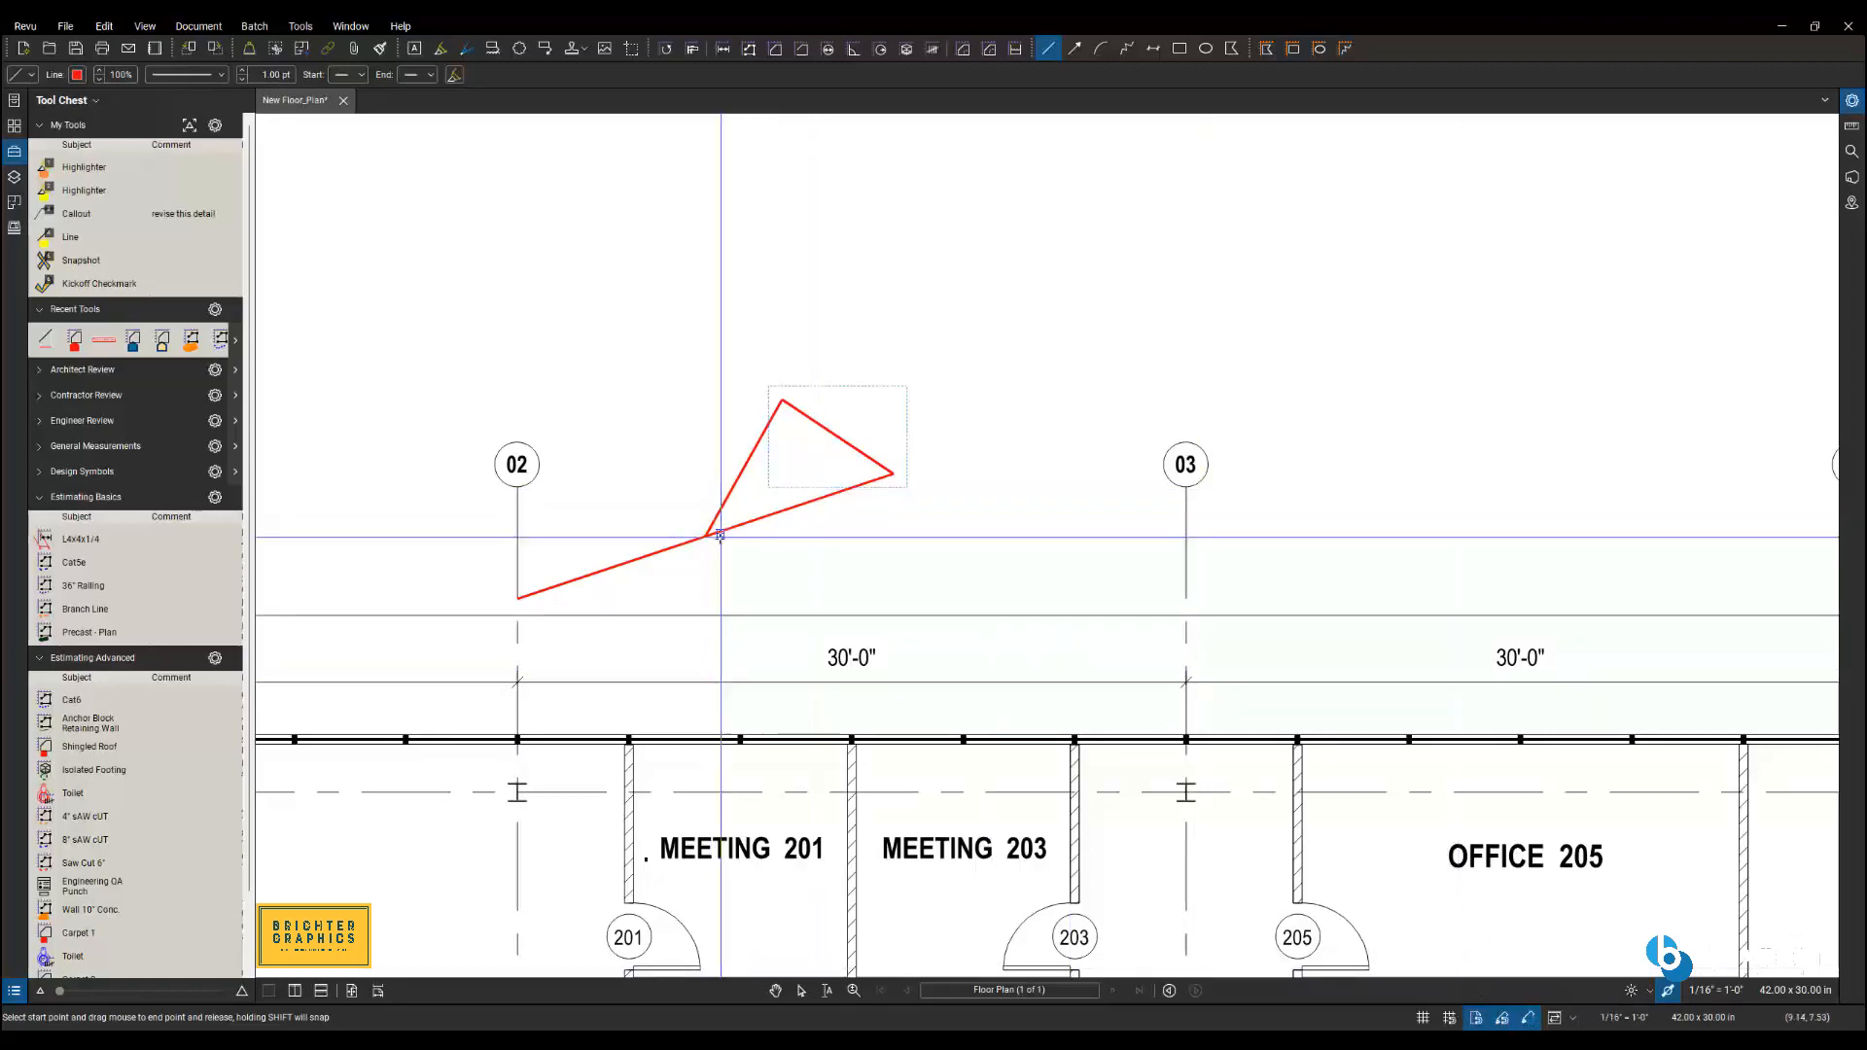
pyautogui.moveTo(707, 536); pyautogui.dragTo(895, 482)
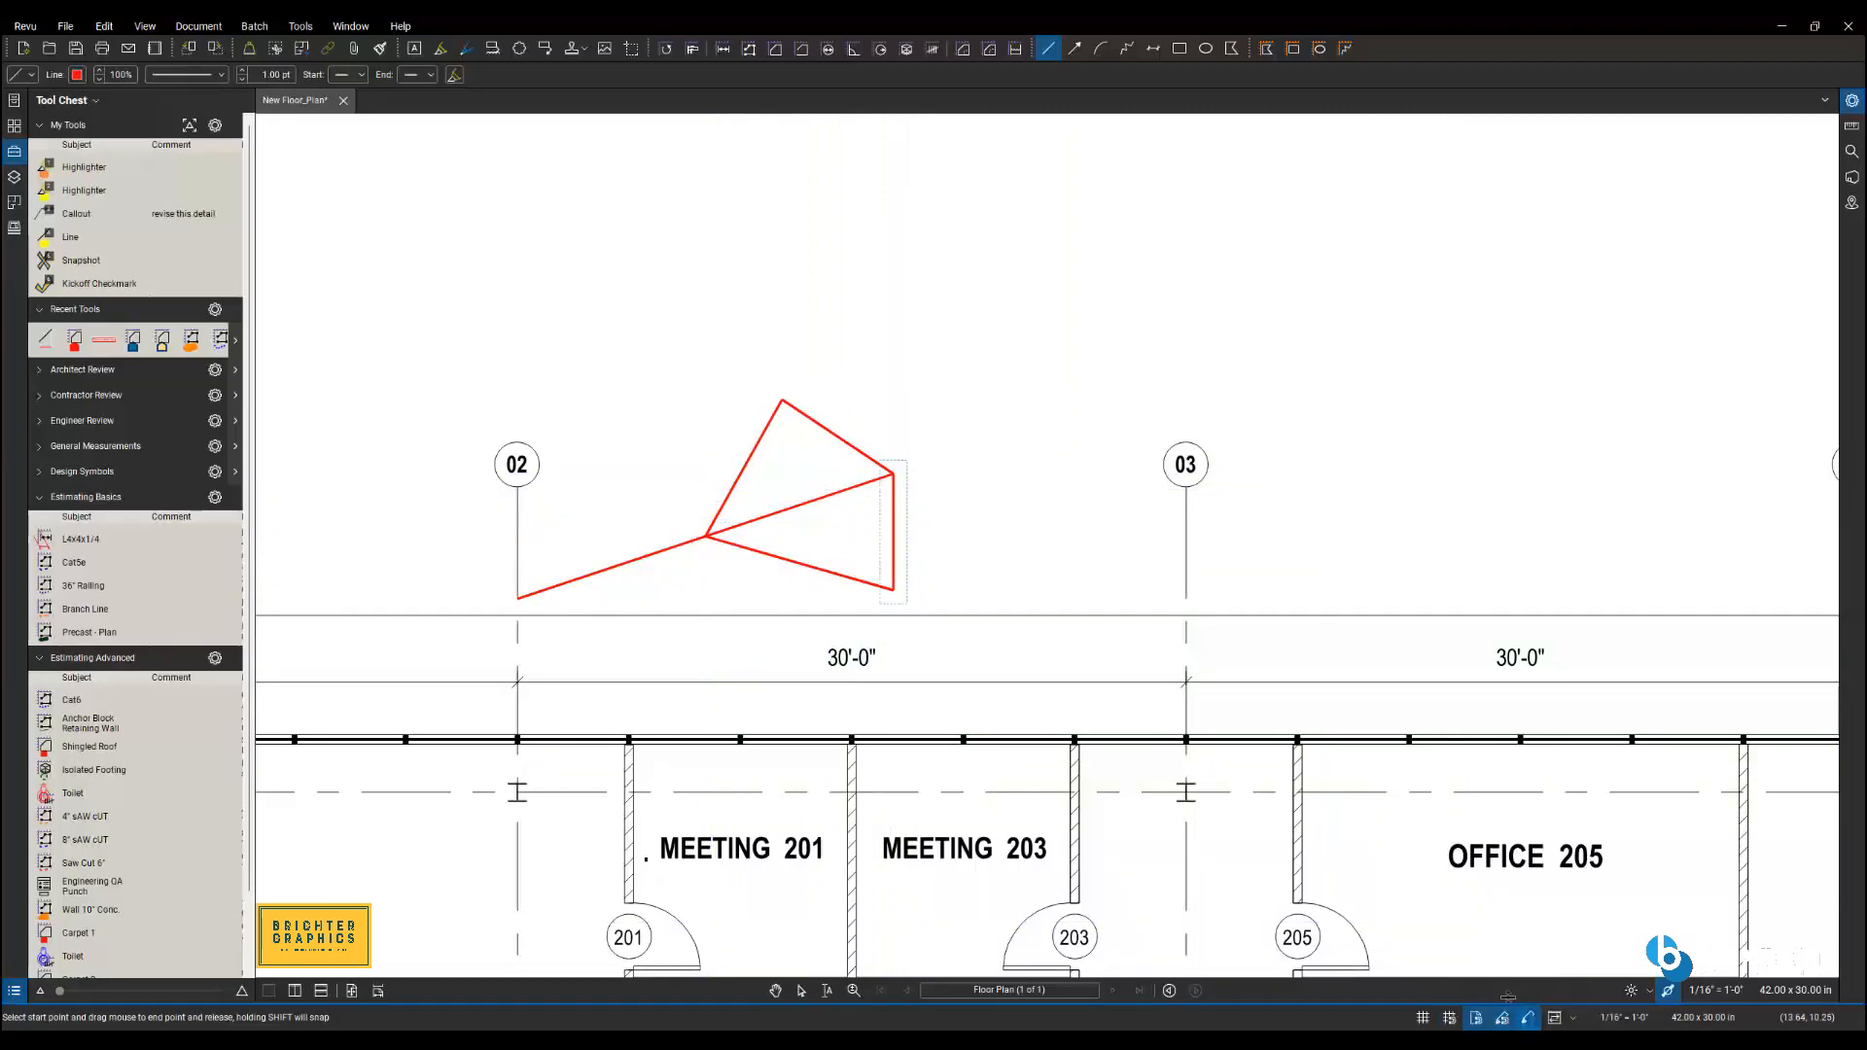
pyautogui.press('Escape')
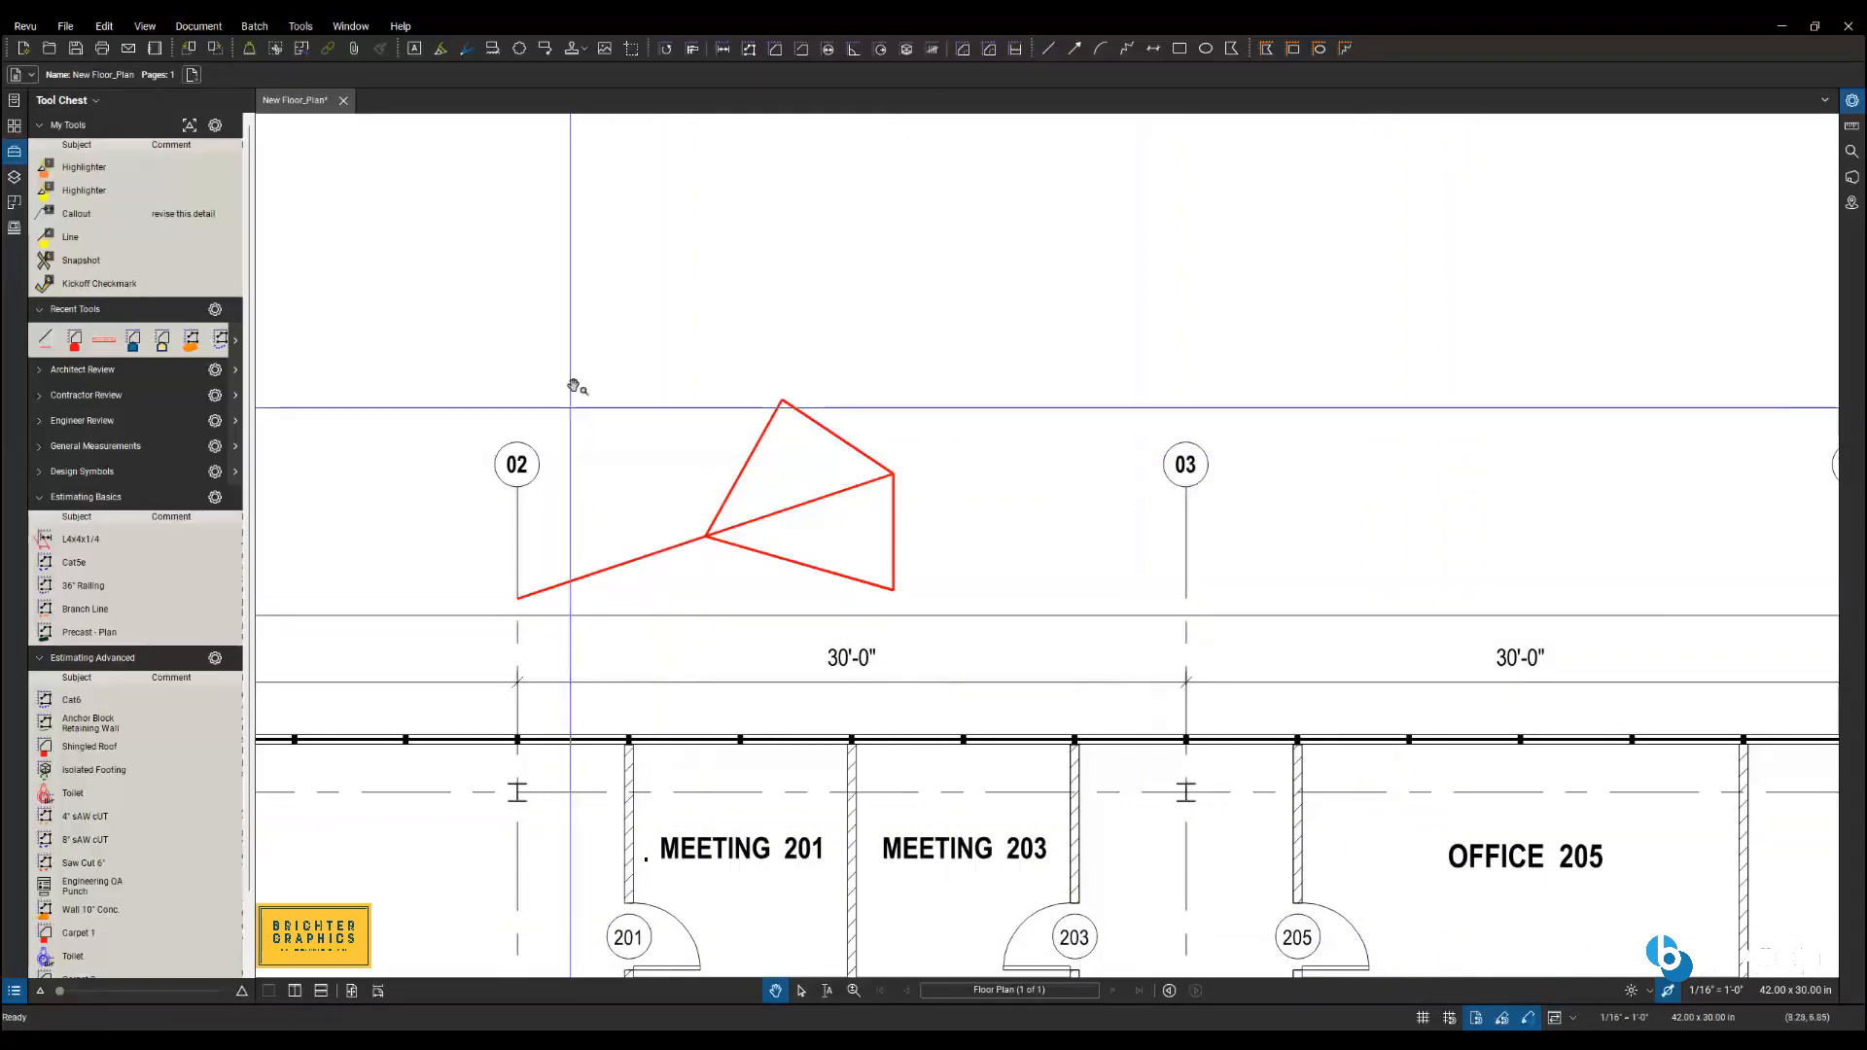
# Open File Access and expand Categories and the Demo Files category to list its PDFs
pyautogui.scroll(-3, 624, 372)
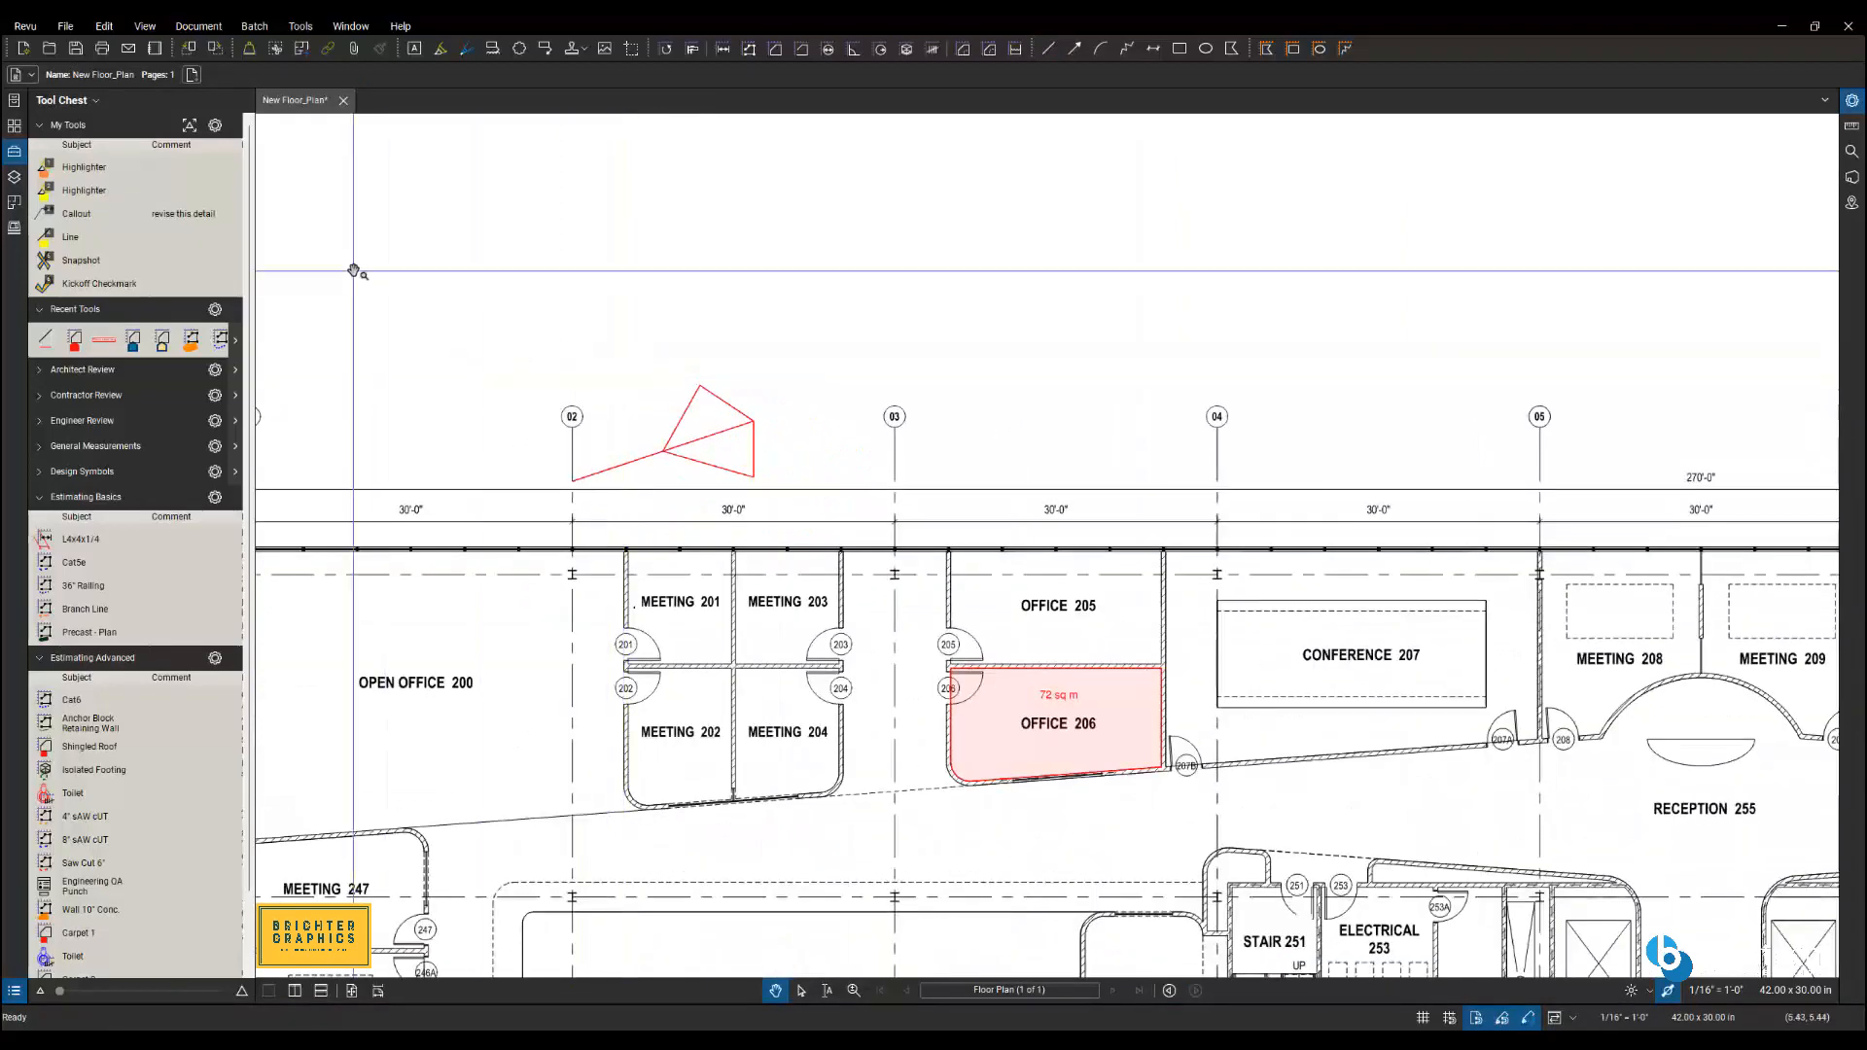
pyautogui.click(17, 102)
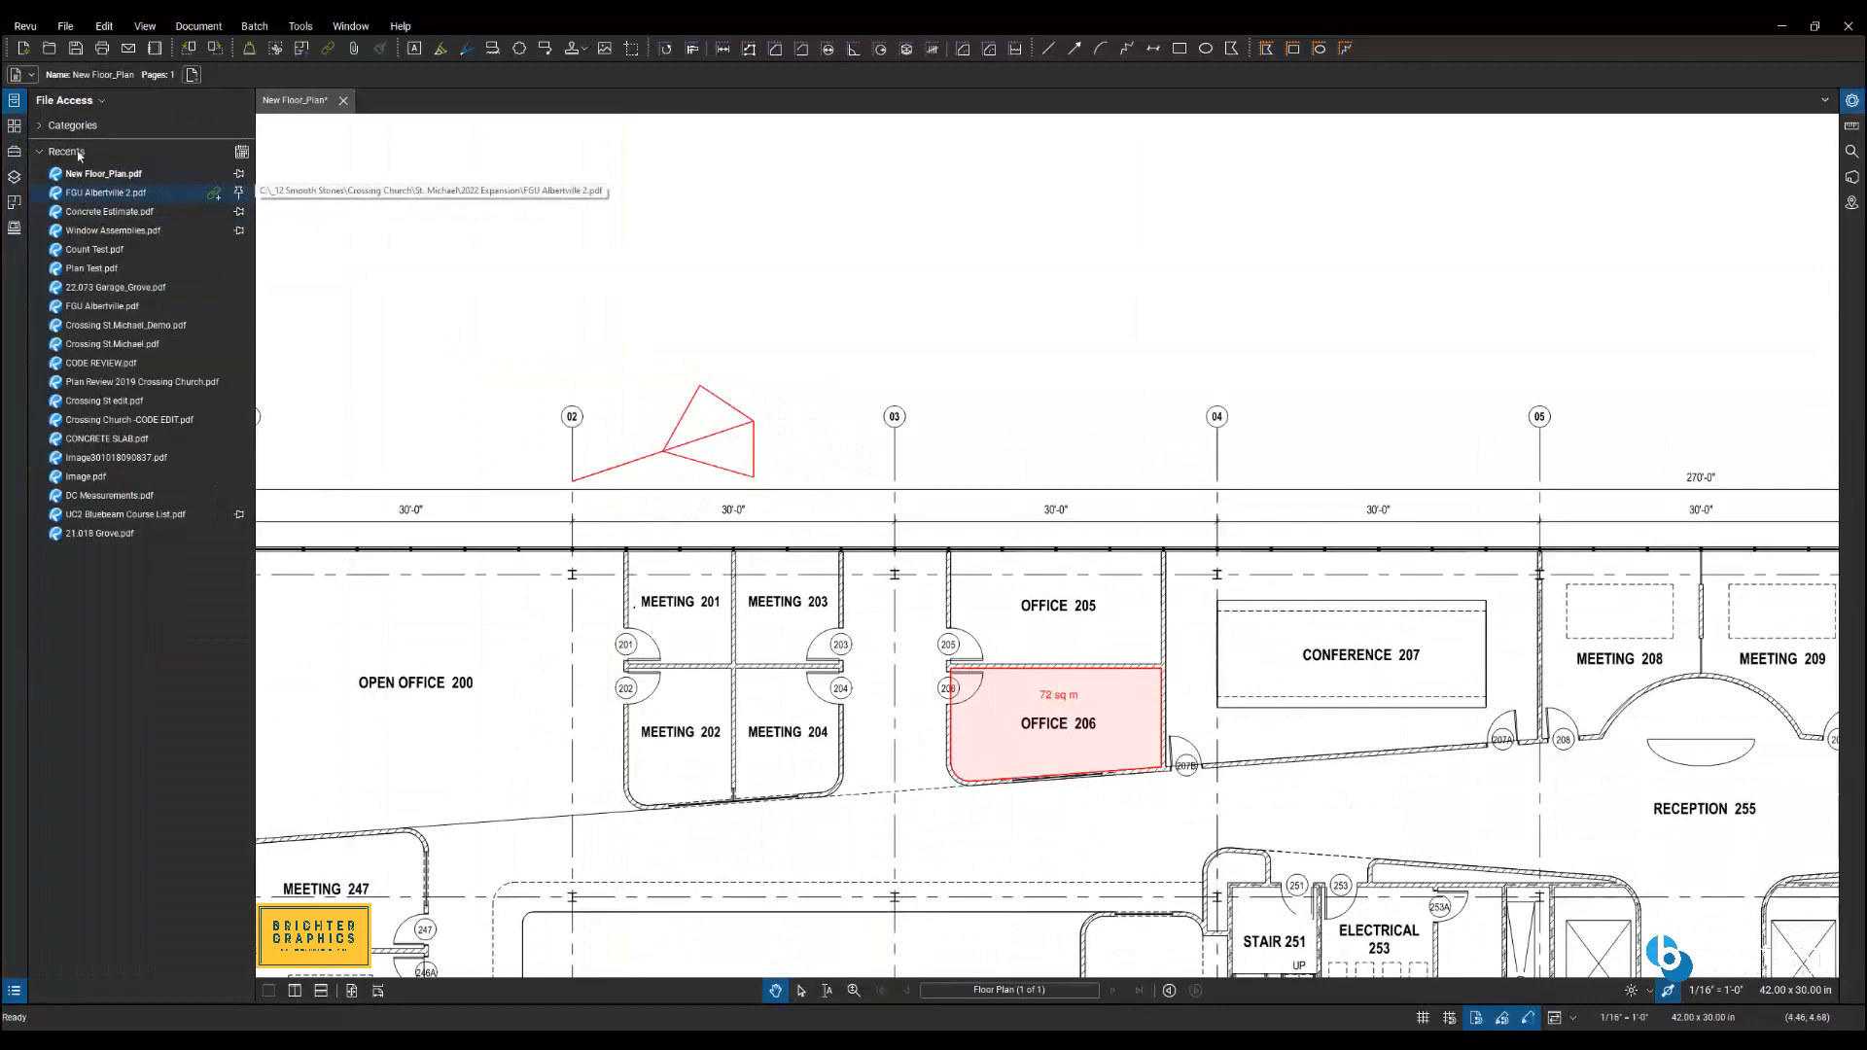
pyautogui.click(39, 125)
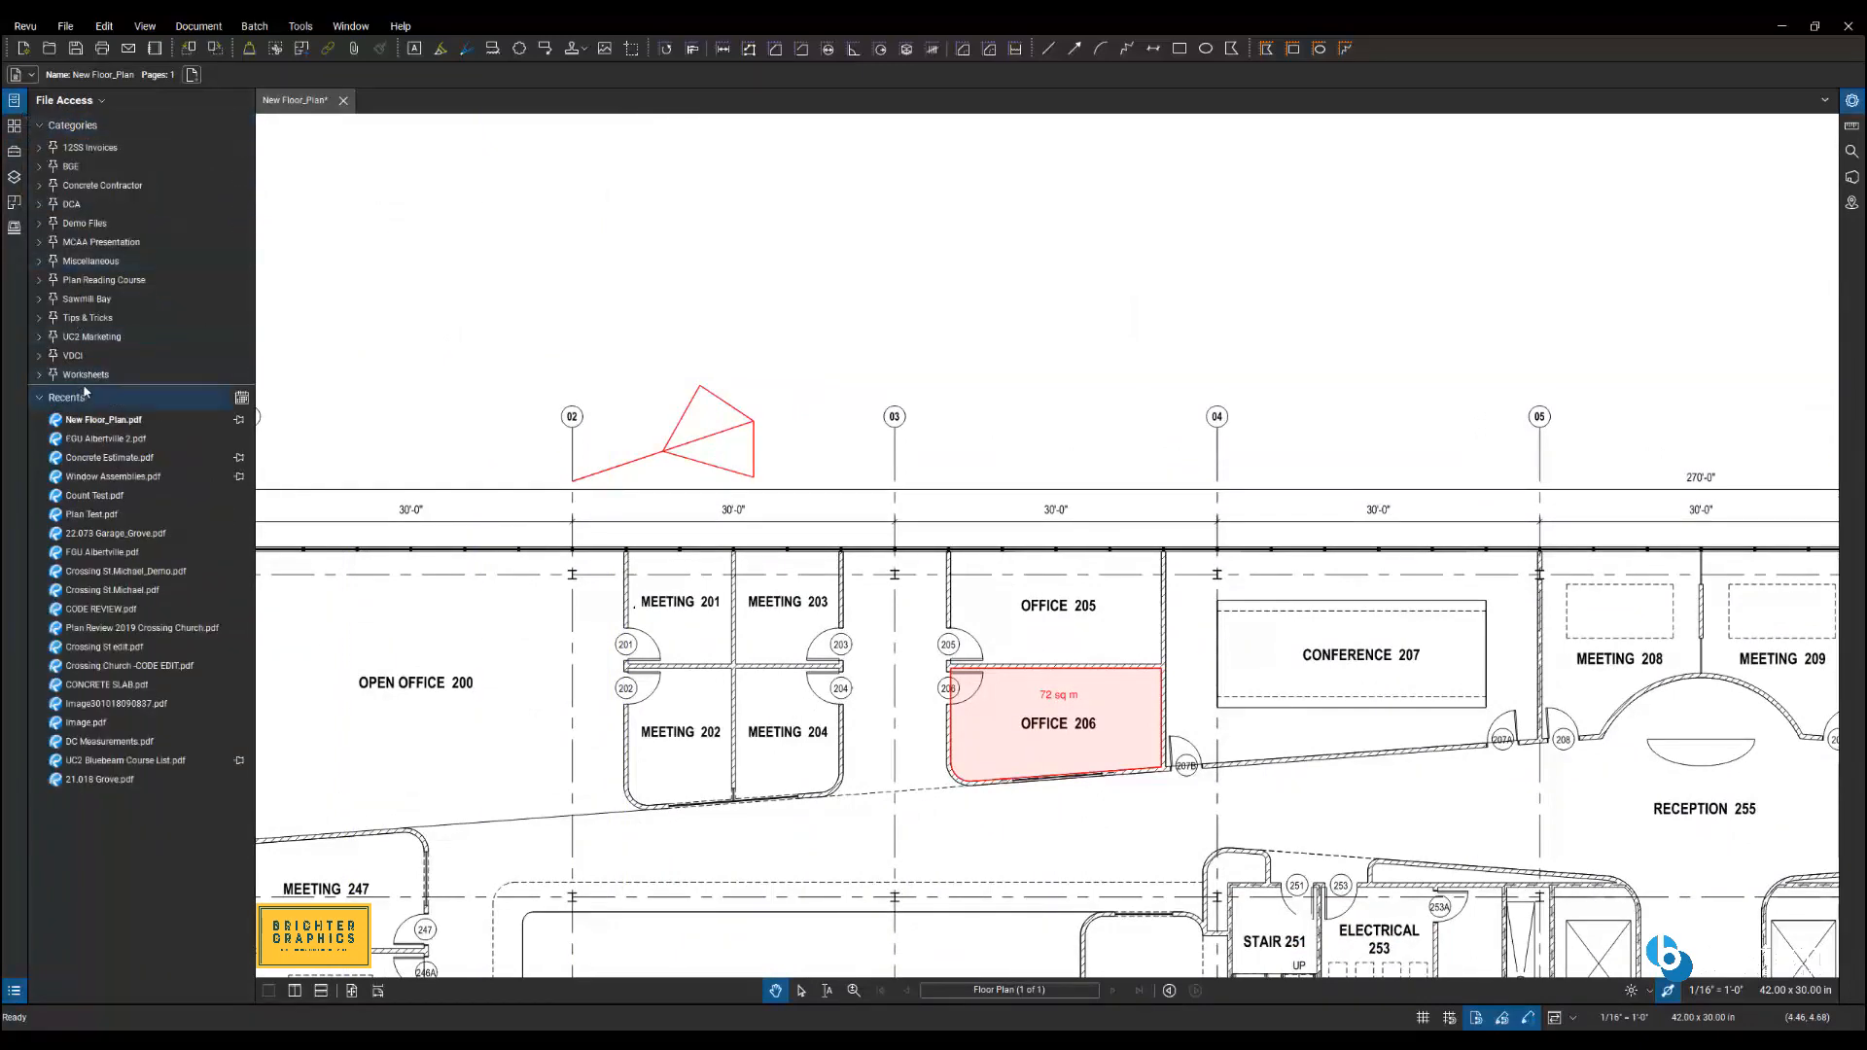
pyautogui.click(85, 222)
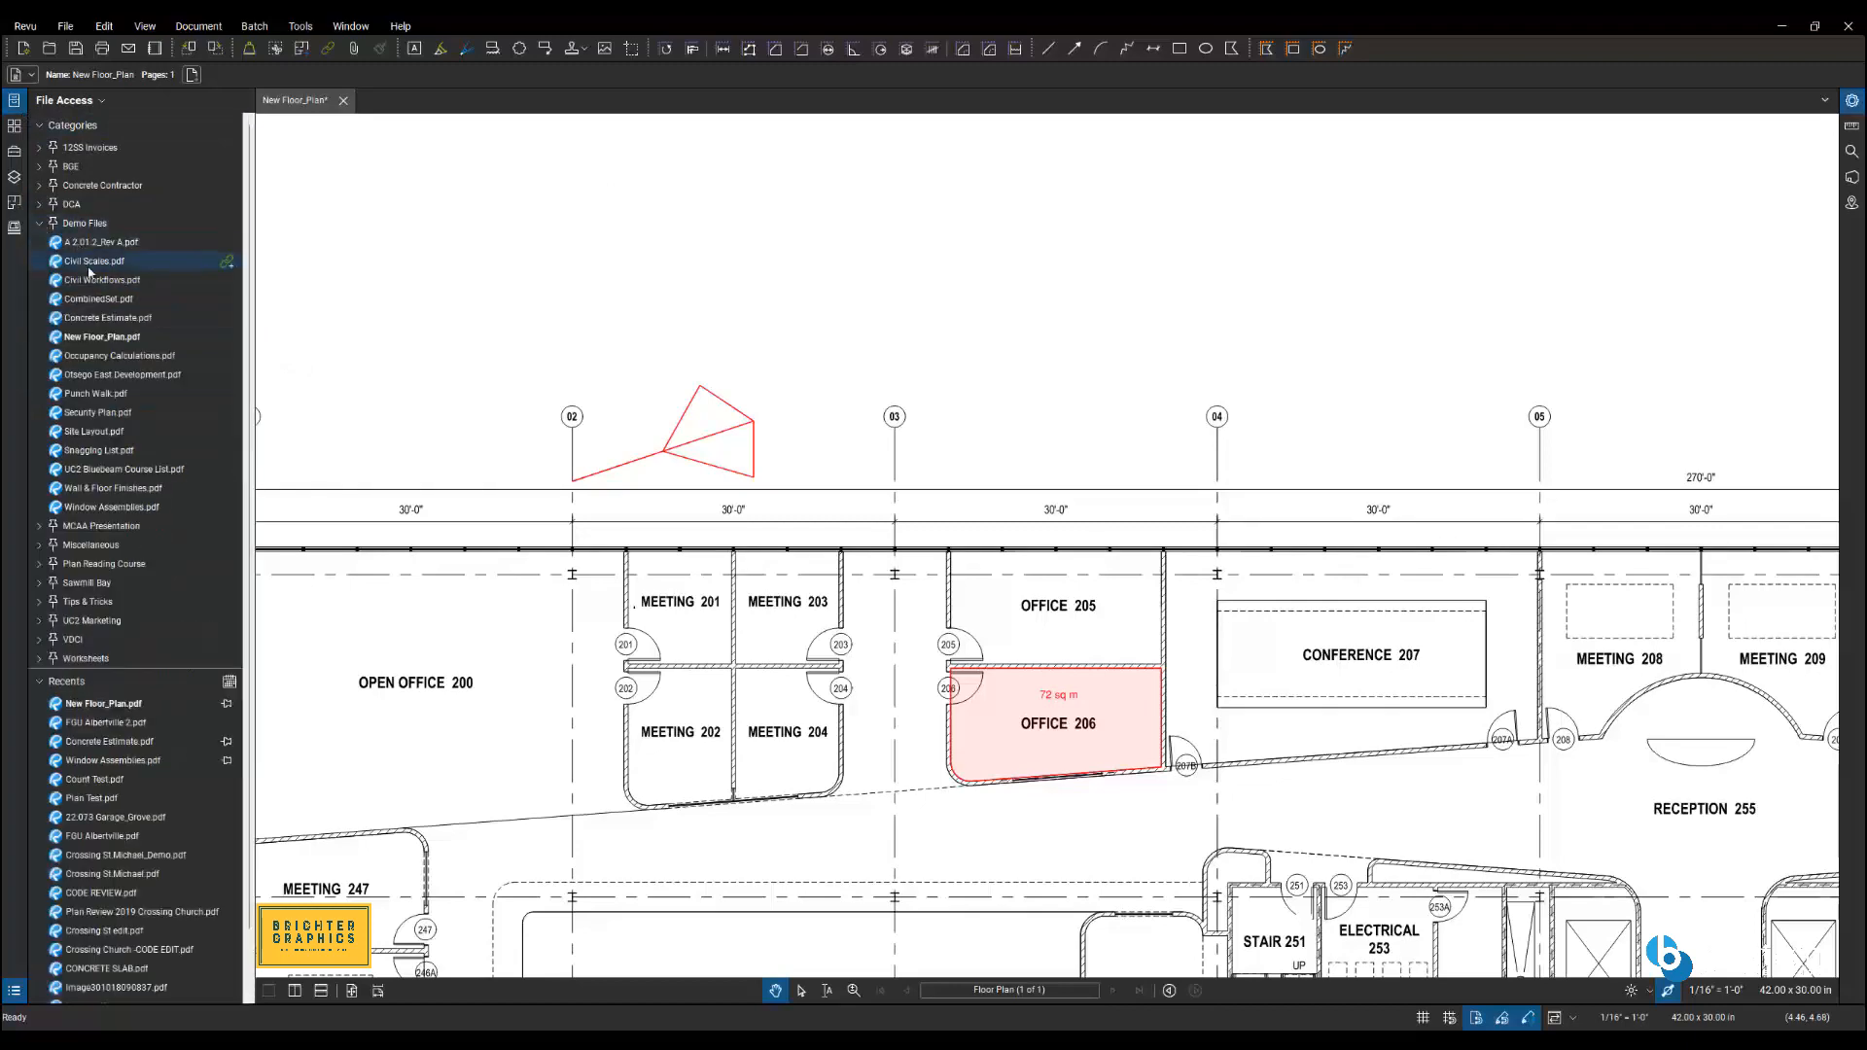
# Open A 2.01.2_Rev A.pdf from the Demo Files category and A 2.01.2_Rev C.pdf from the Documents Compare folder
pyautogui.click(101, 245)
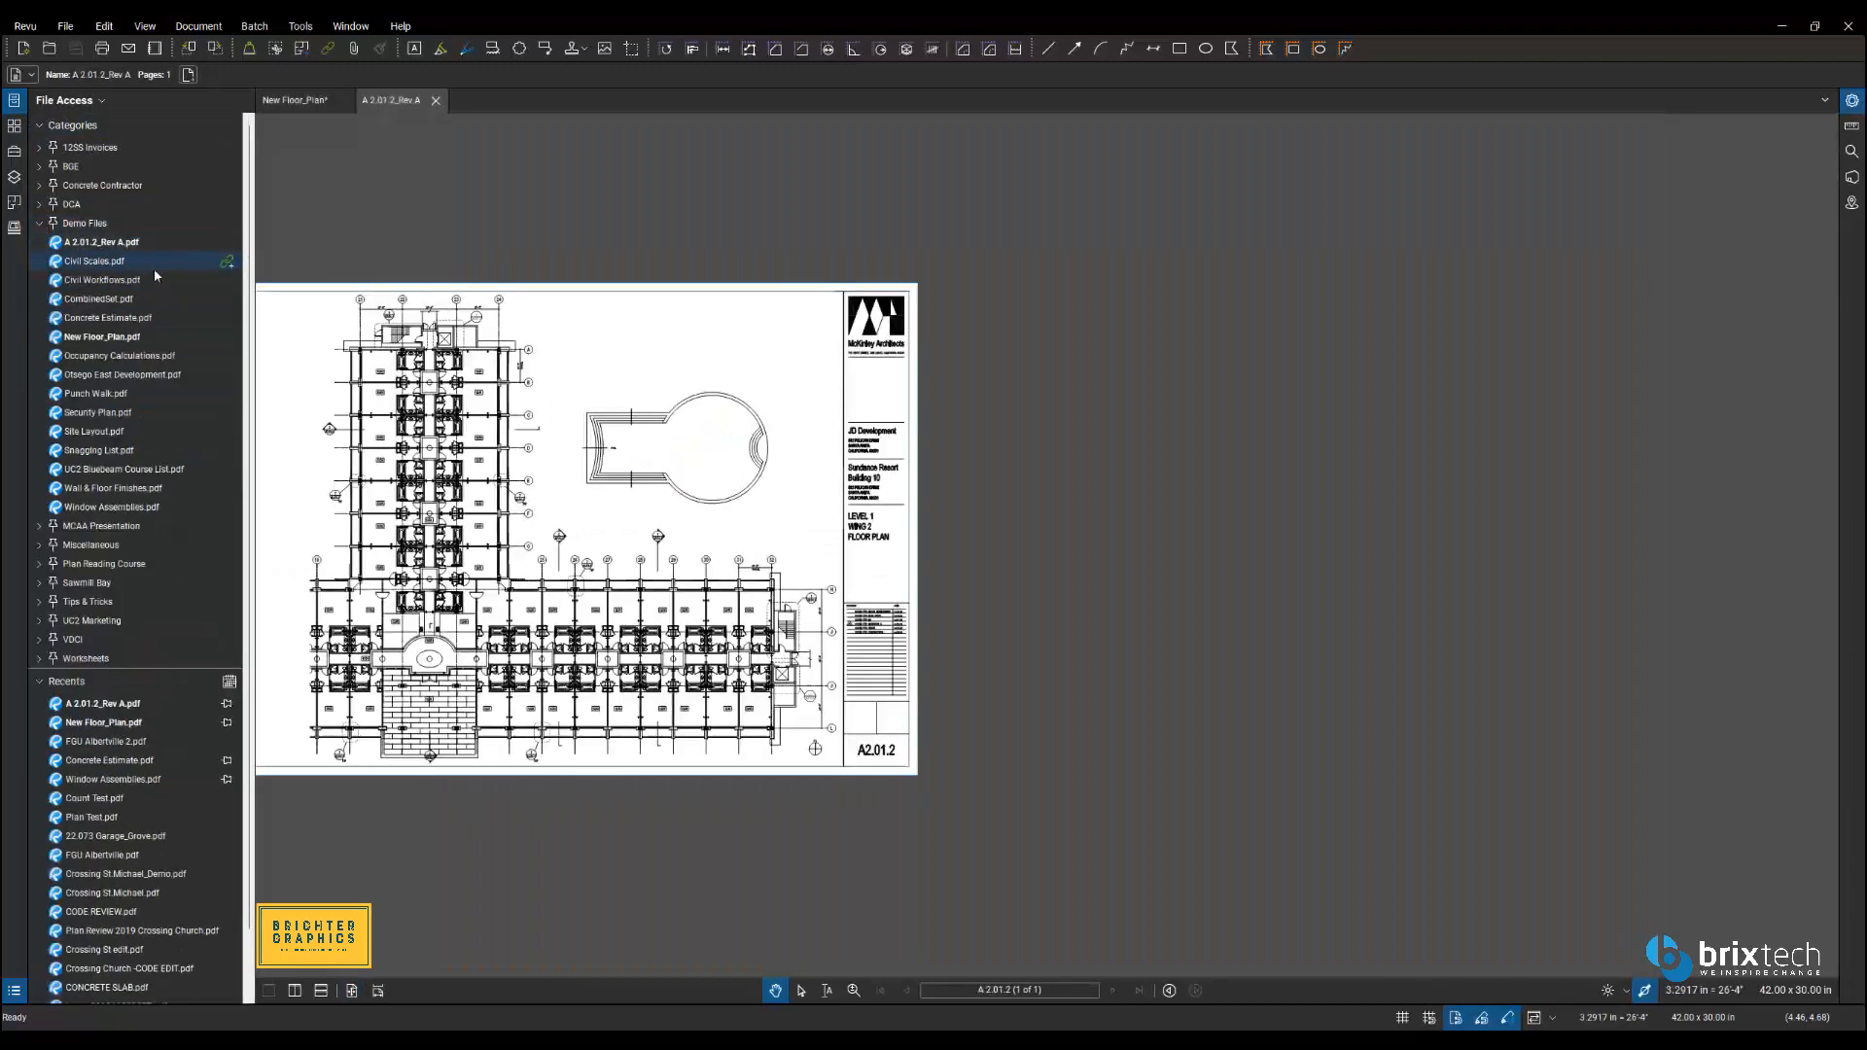
pyautogui.rightClick(92, 250)
pyautogui.click(102, 281)
pyautogui.click(332, 471)
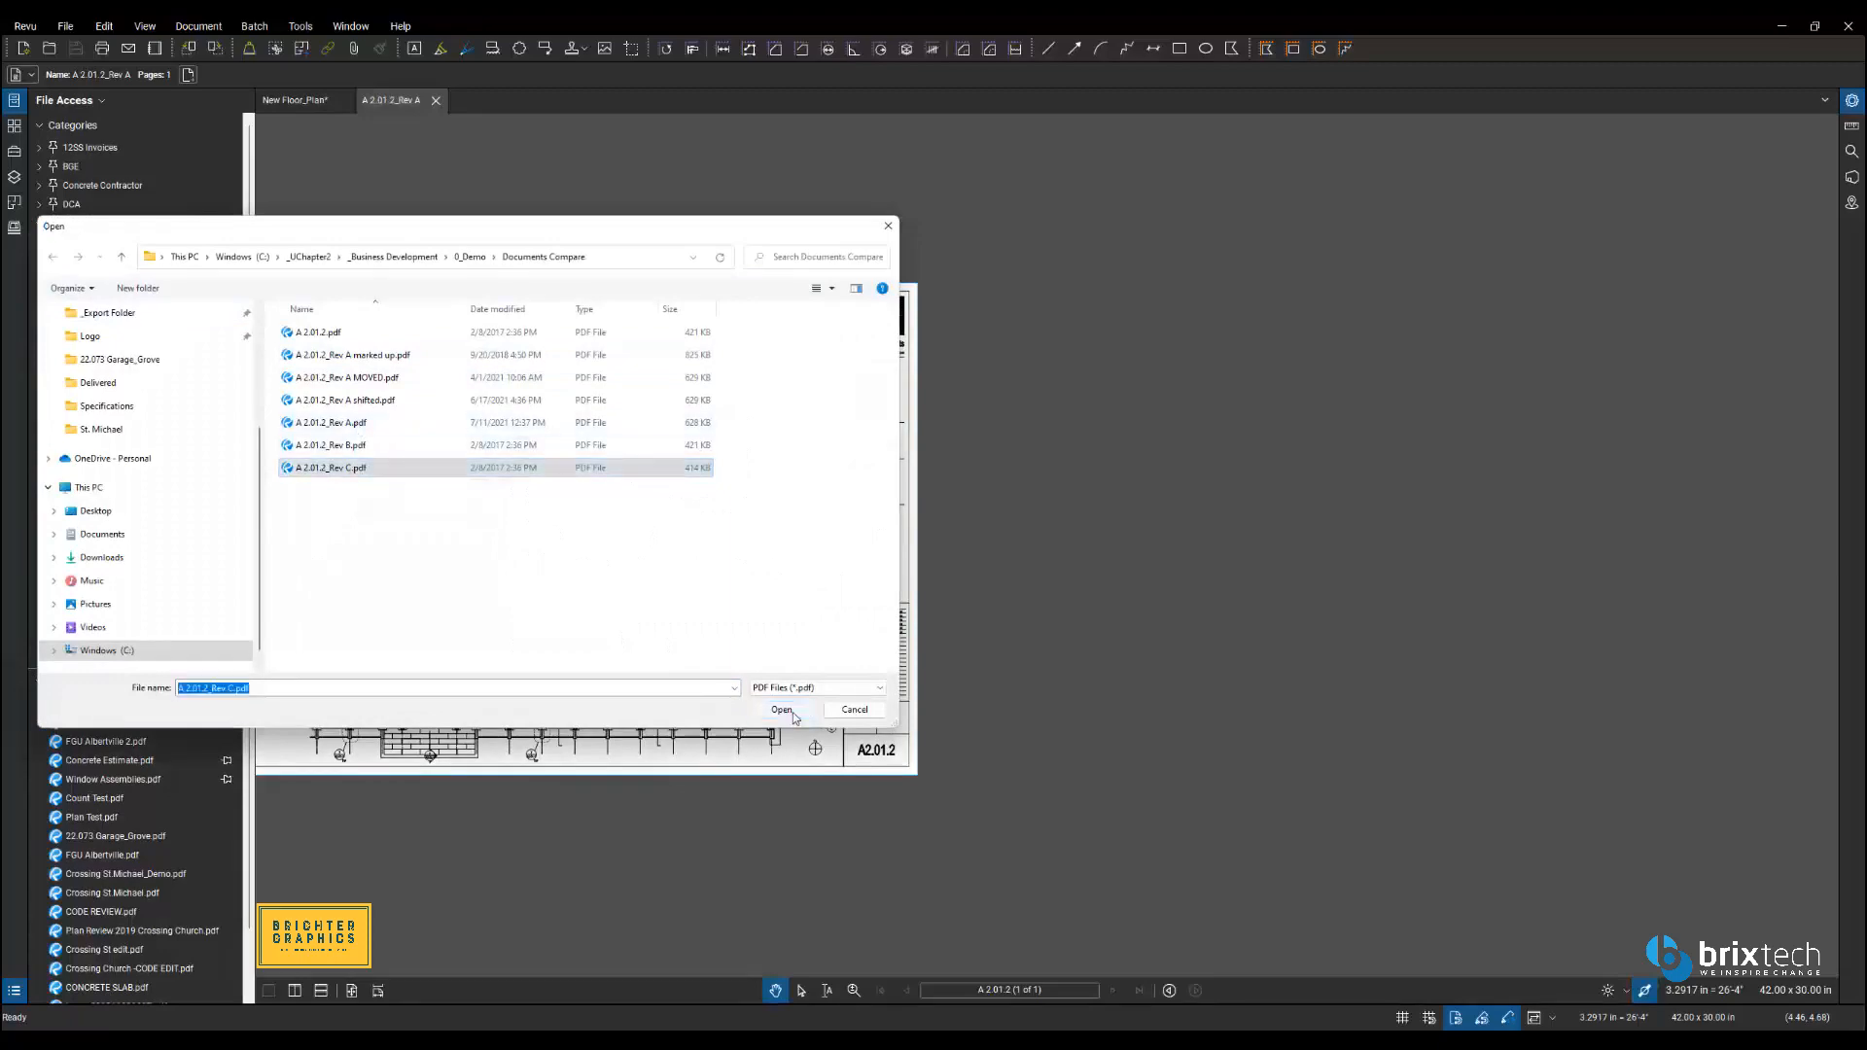
pyautogui.click(781, 710)
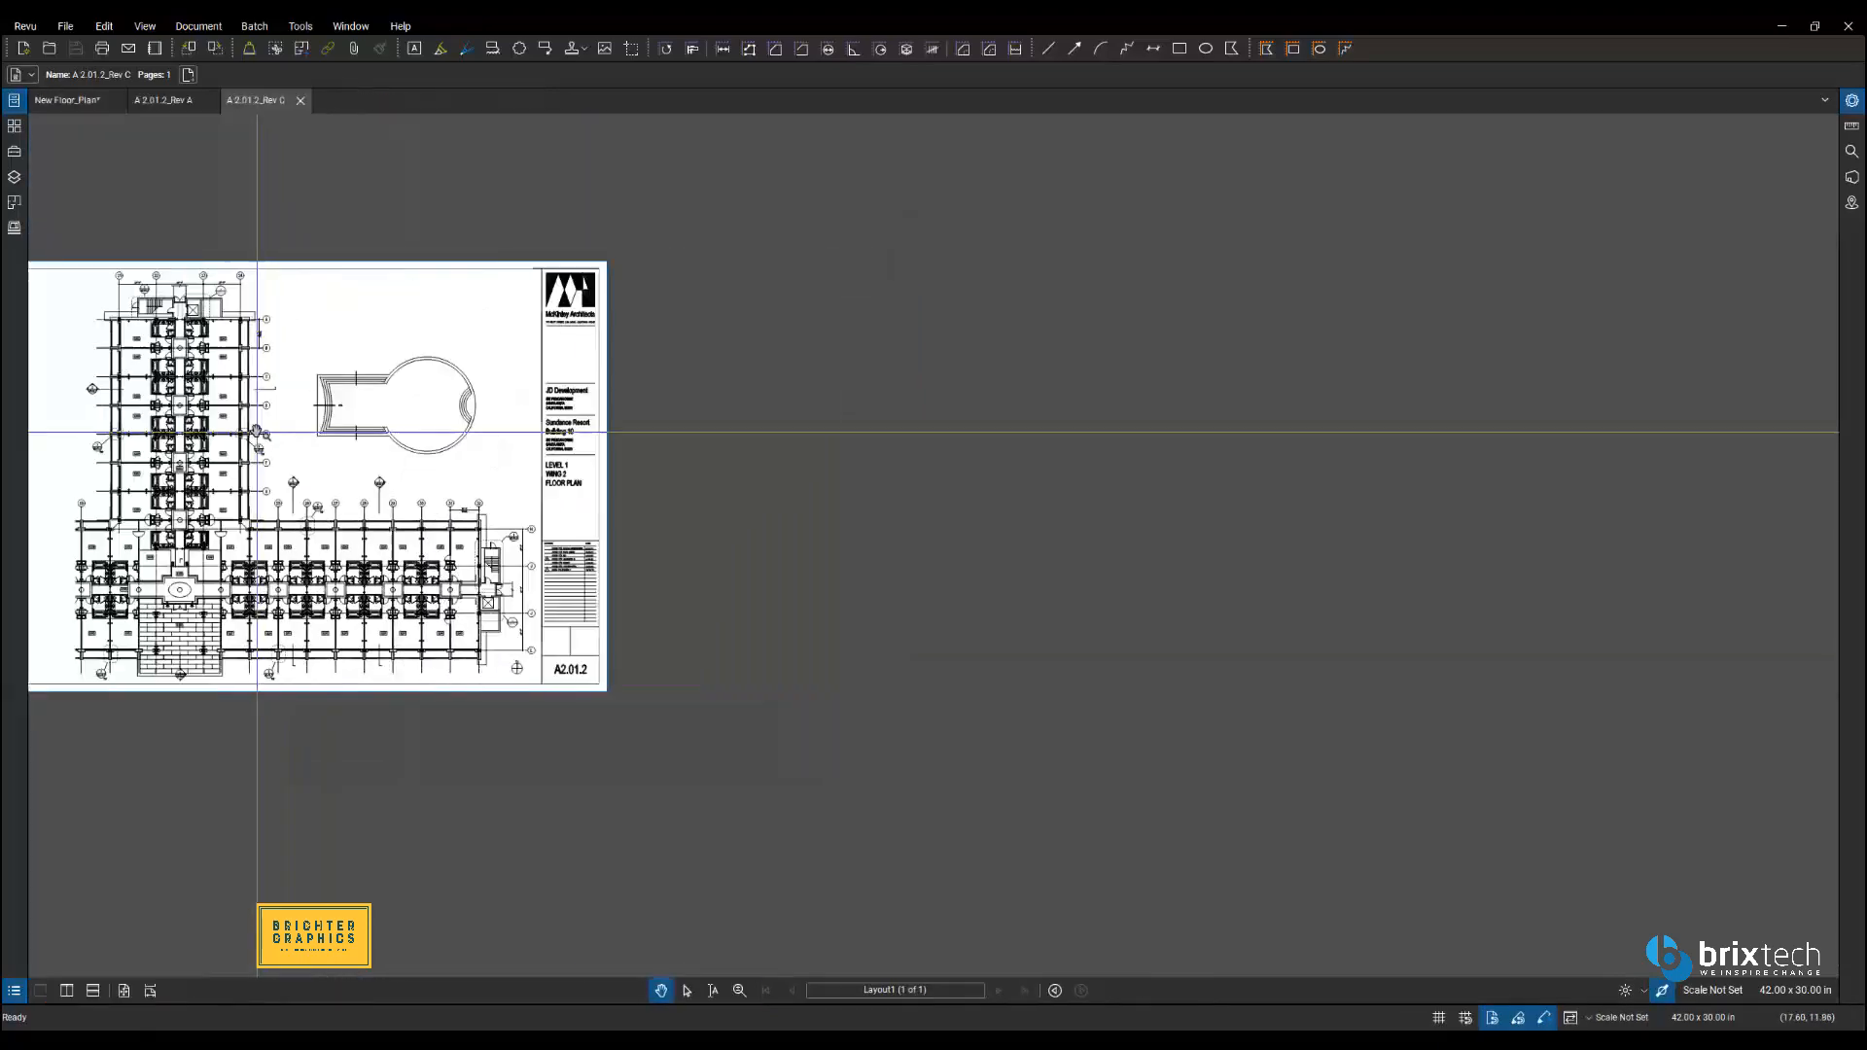
# Split the workspace vertically and close the duplicate Rev C document so Rev A and Rev C sit side by side
pyautogui.click(175, 101)
pyautogui.click(253, 100)
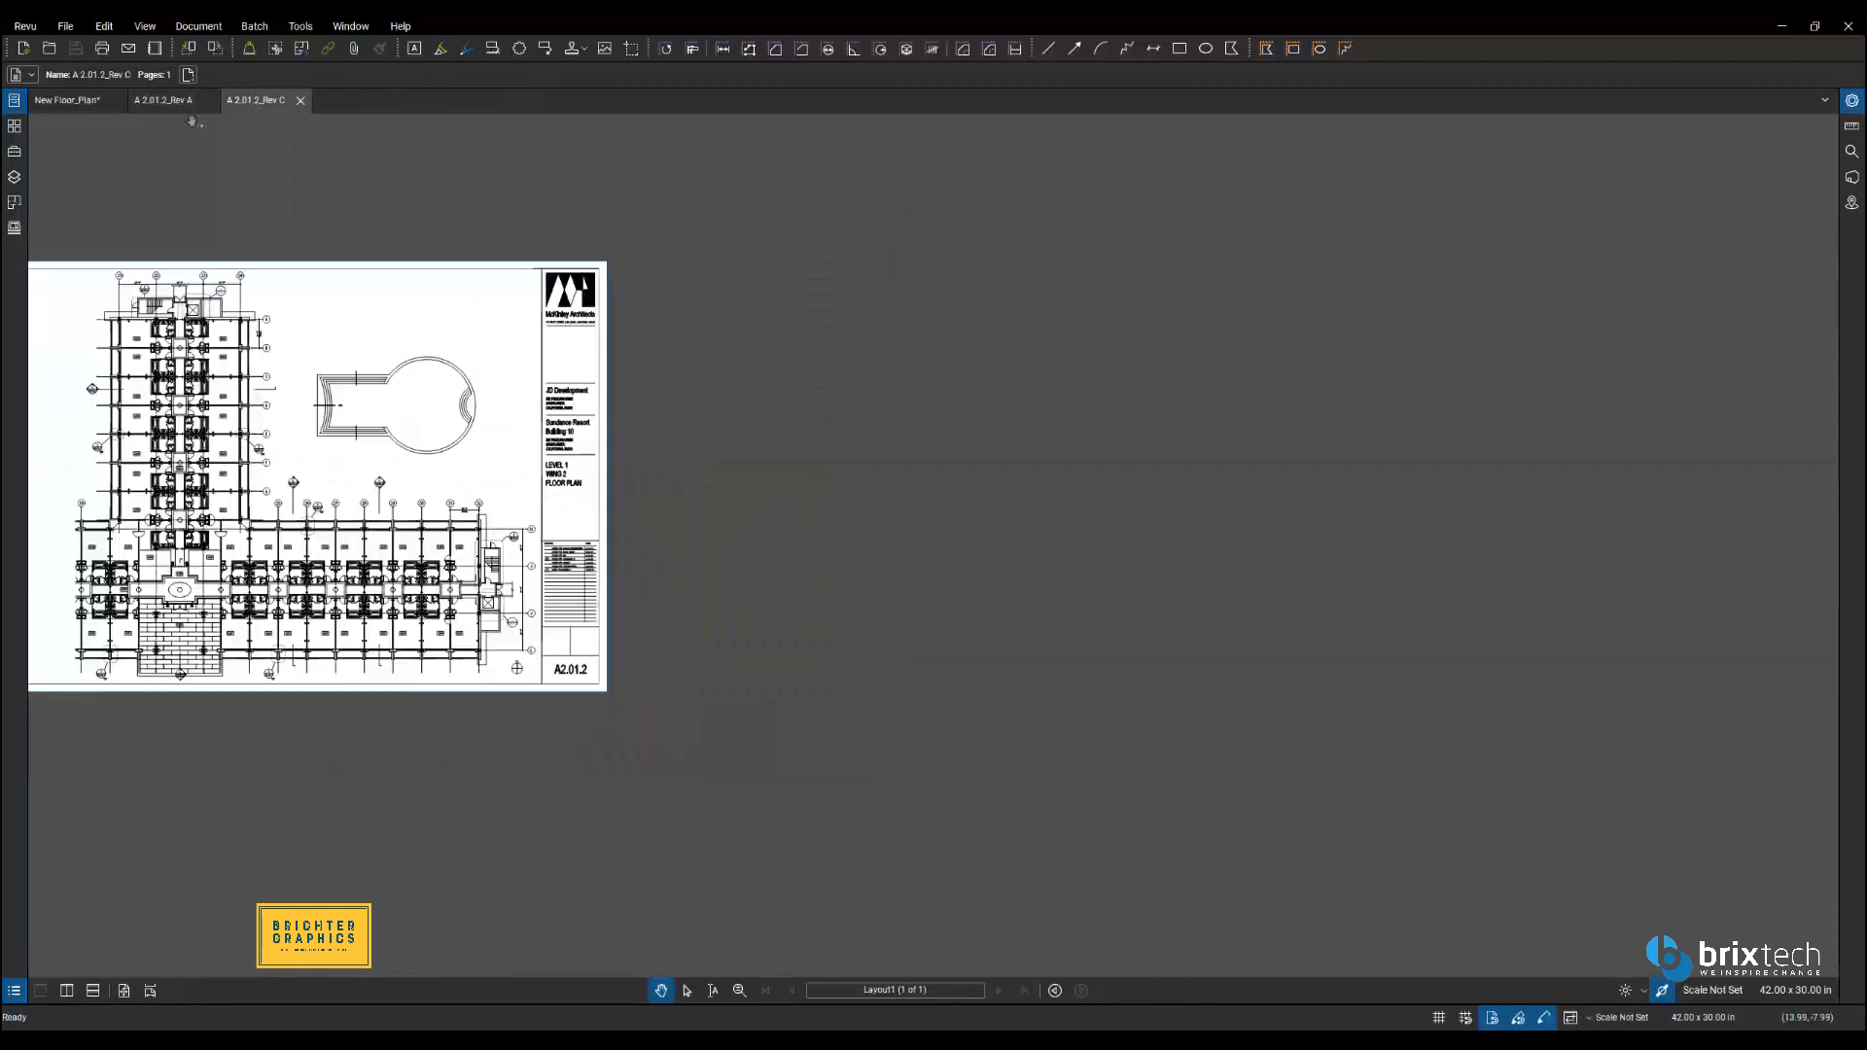
pyautogui.click(67, 991)
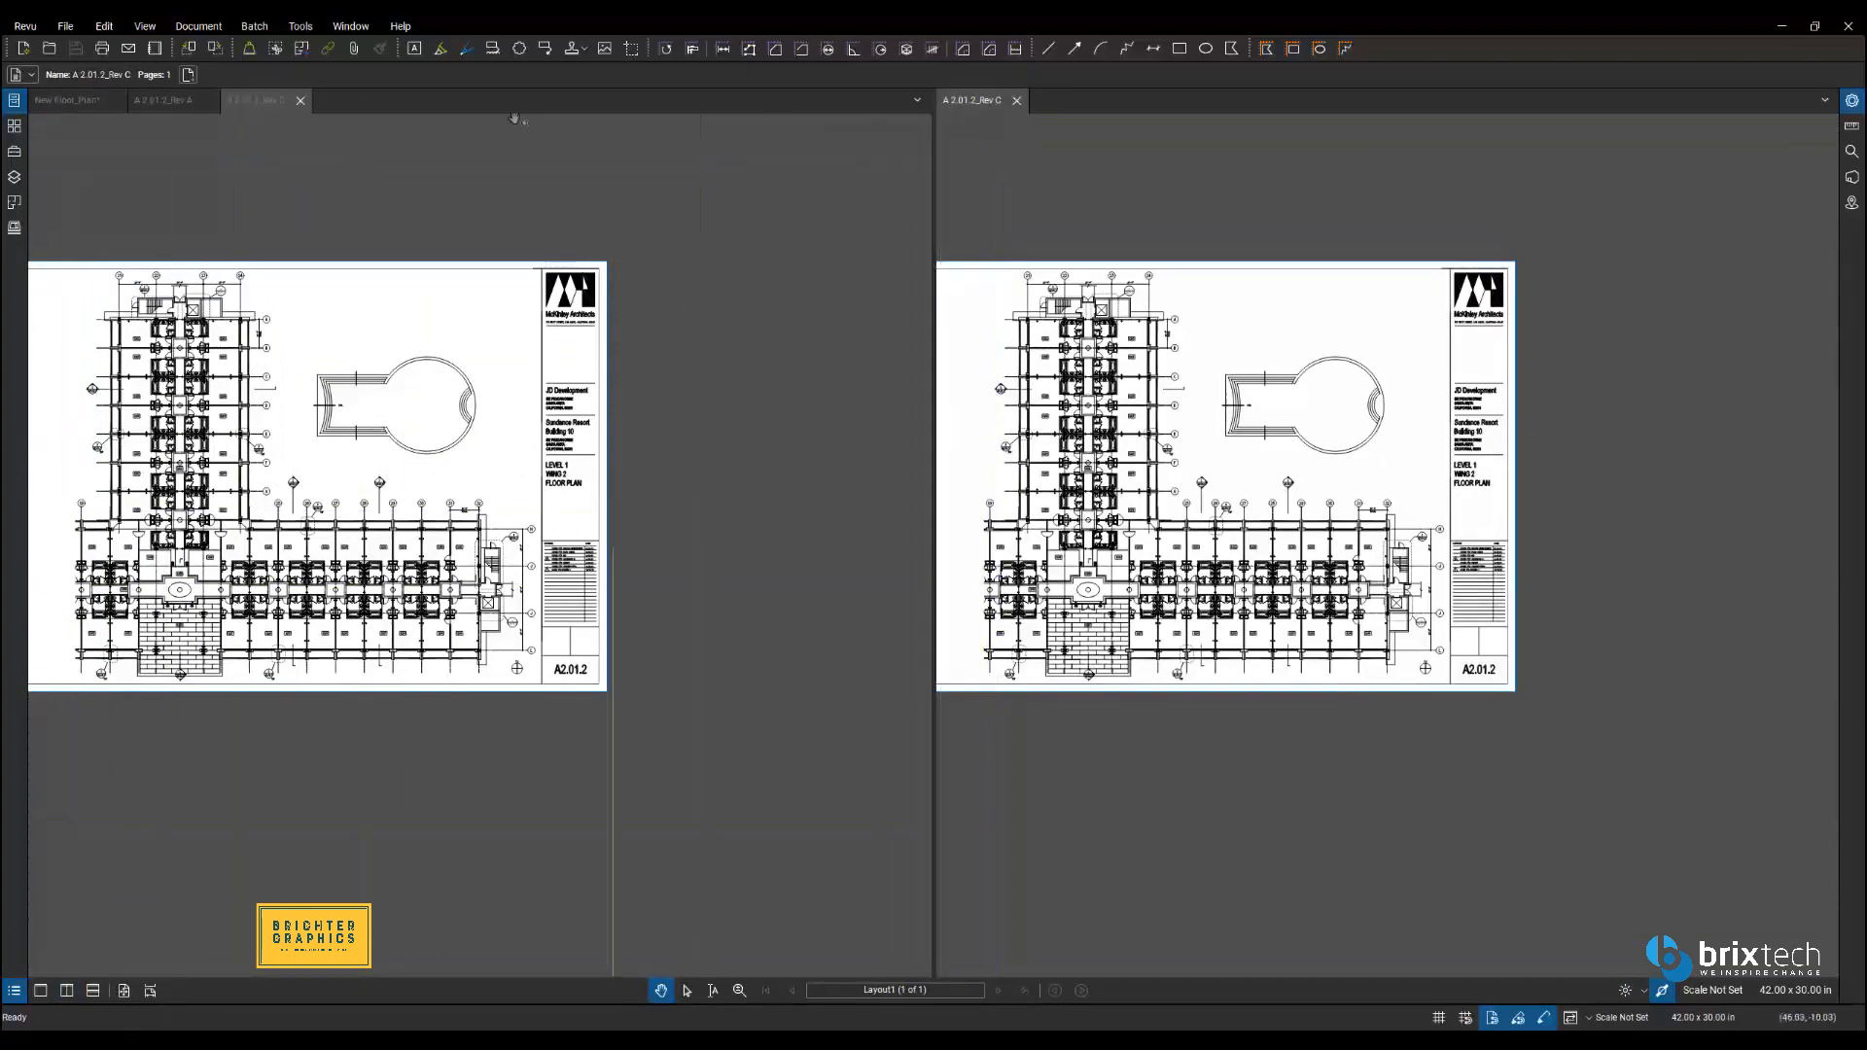
pyautogui.click(300, 101)
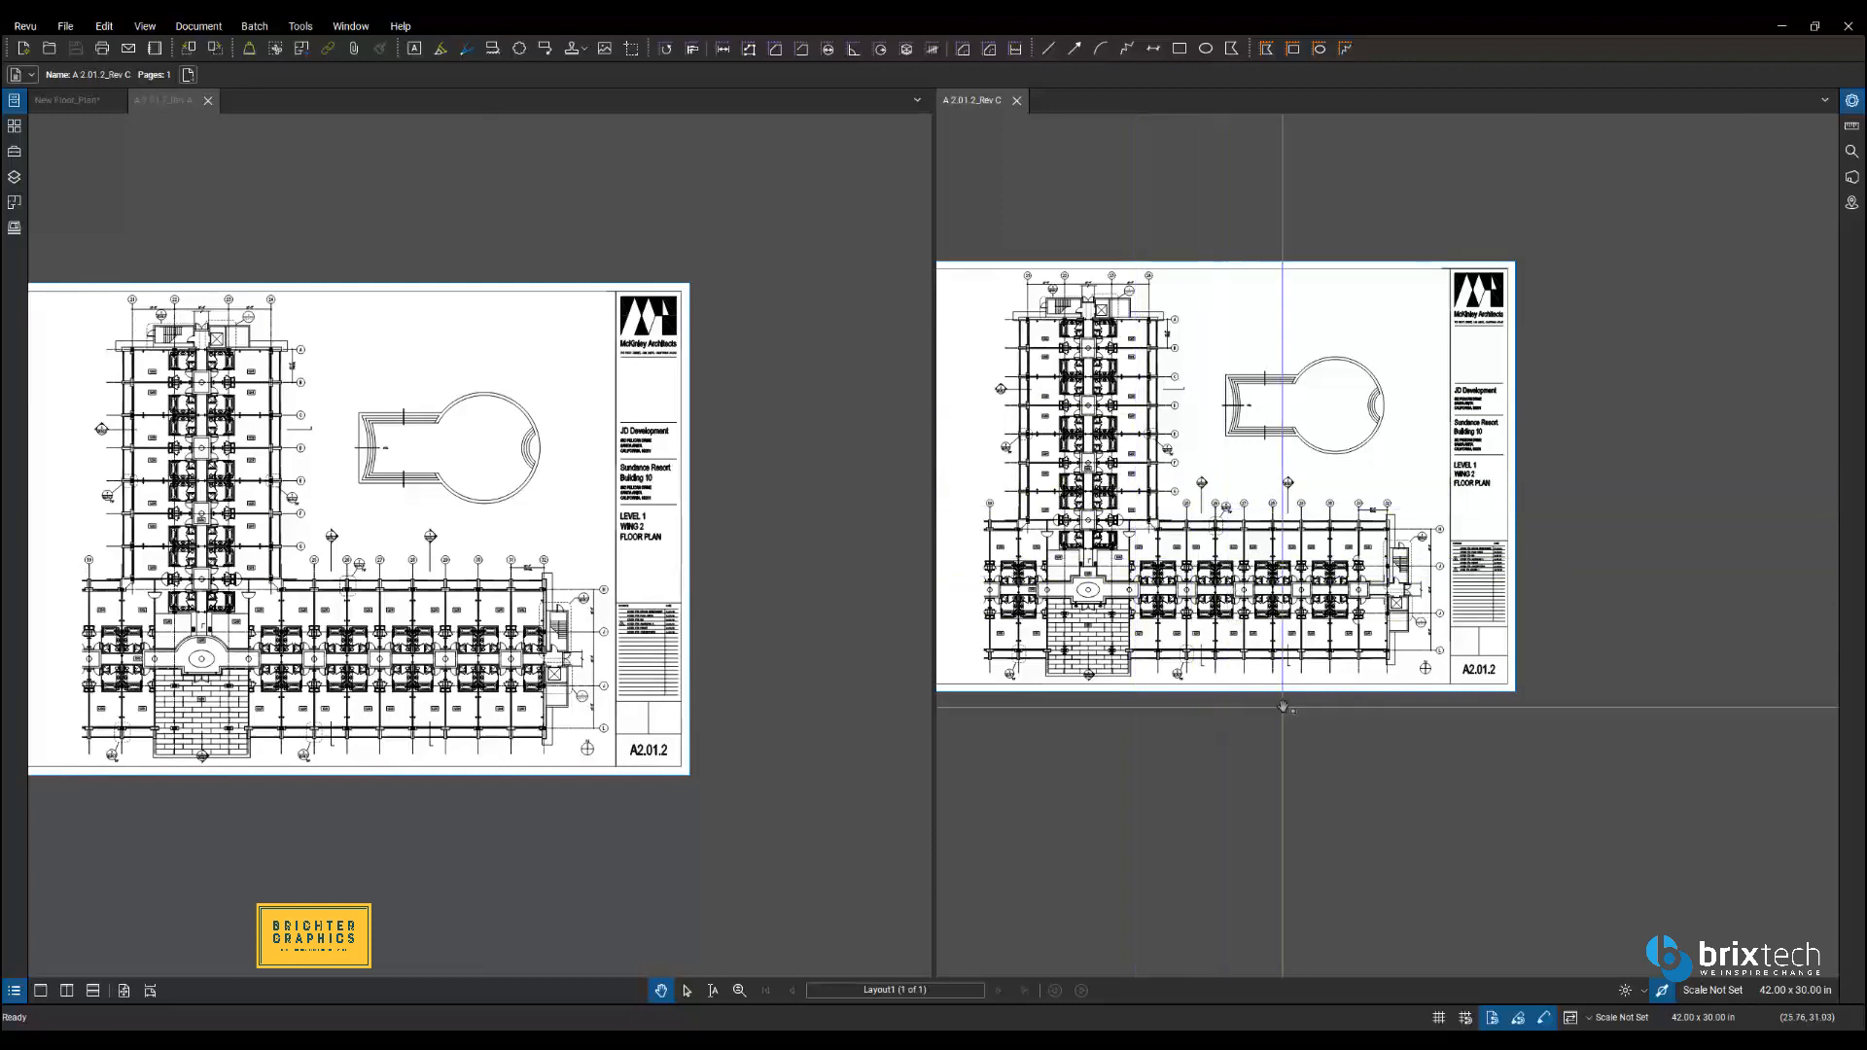
# Synchronize the two split views and compare the stair at grid 32, grids 25 to 29 and the pool-side rooms in both revisions
pyautogui.click(1573, 1022)
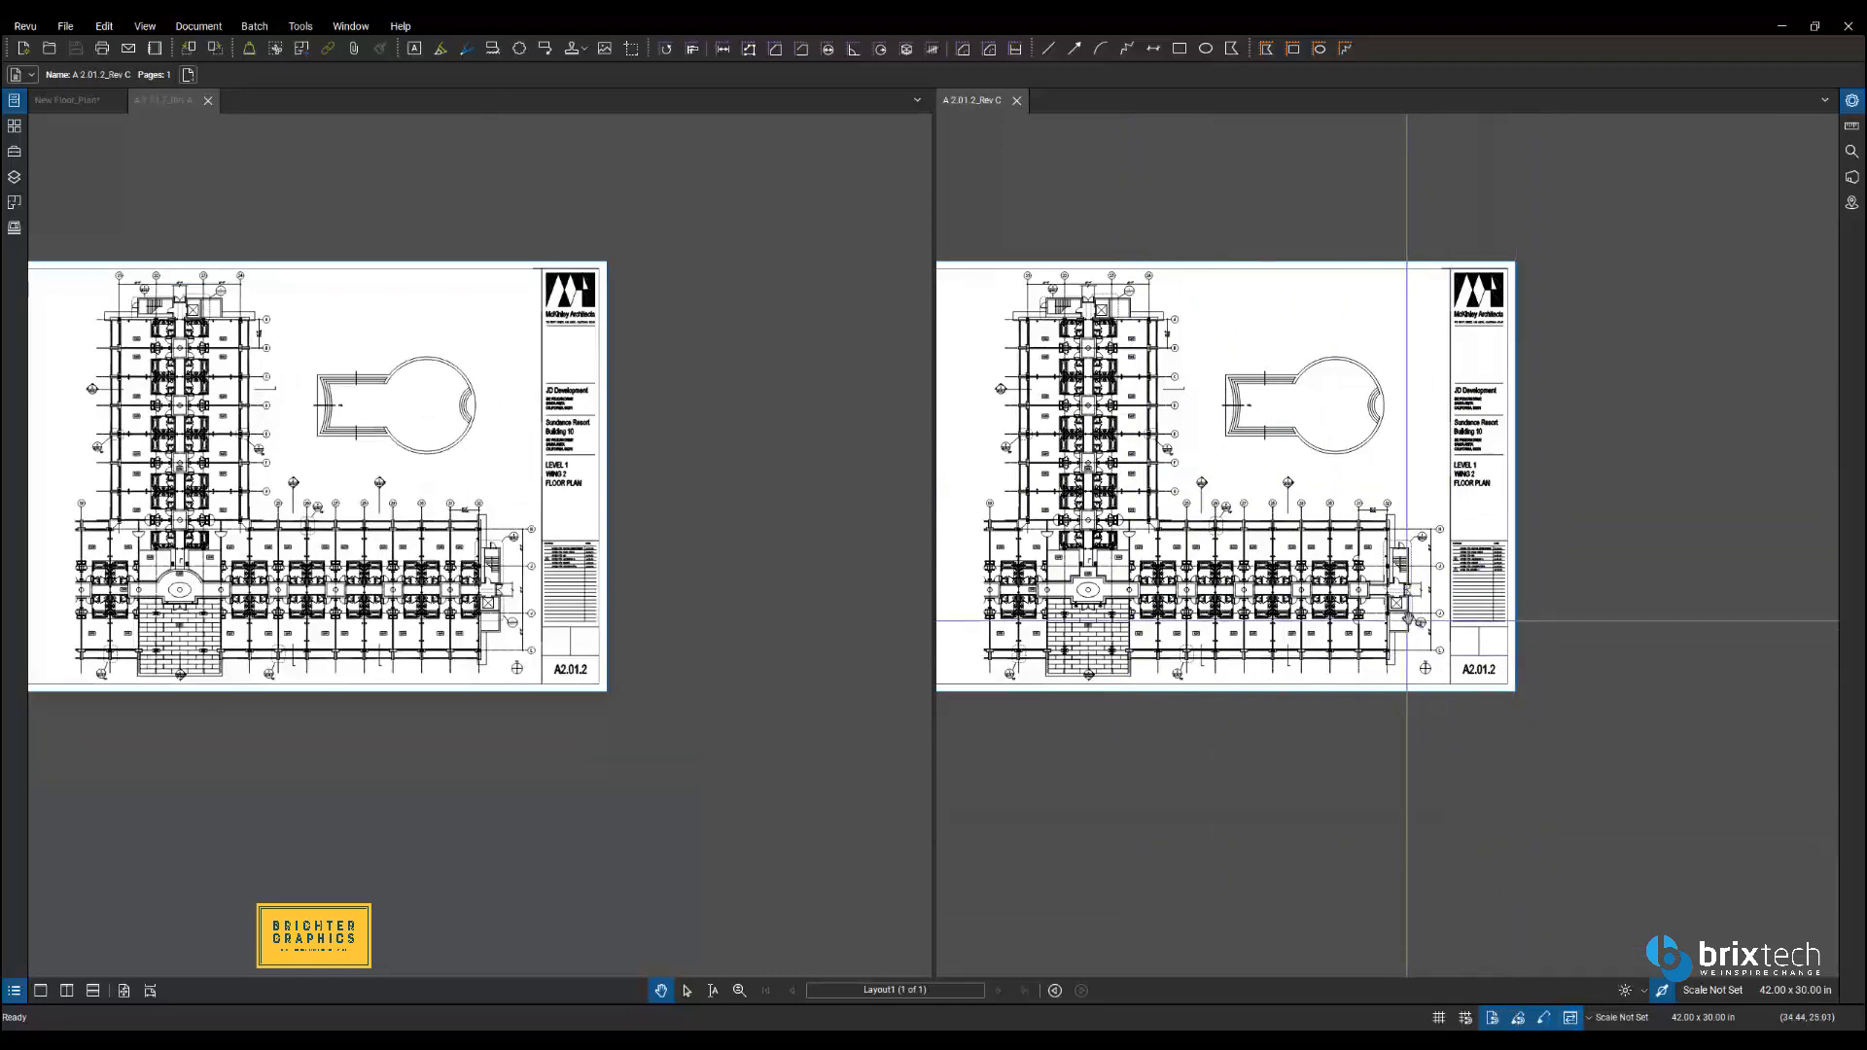
pyautogui.scroll(3, 1413, 584)
pyautogui.scroll(3, 1413, 584)
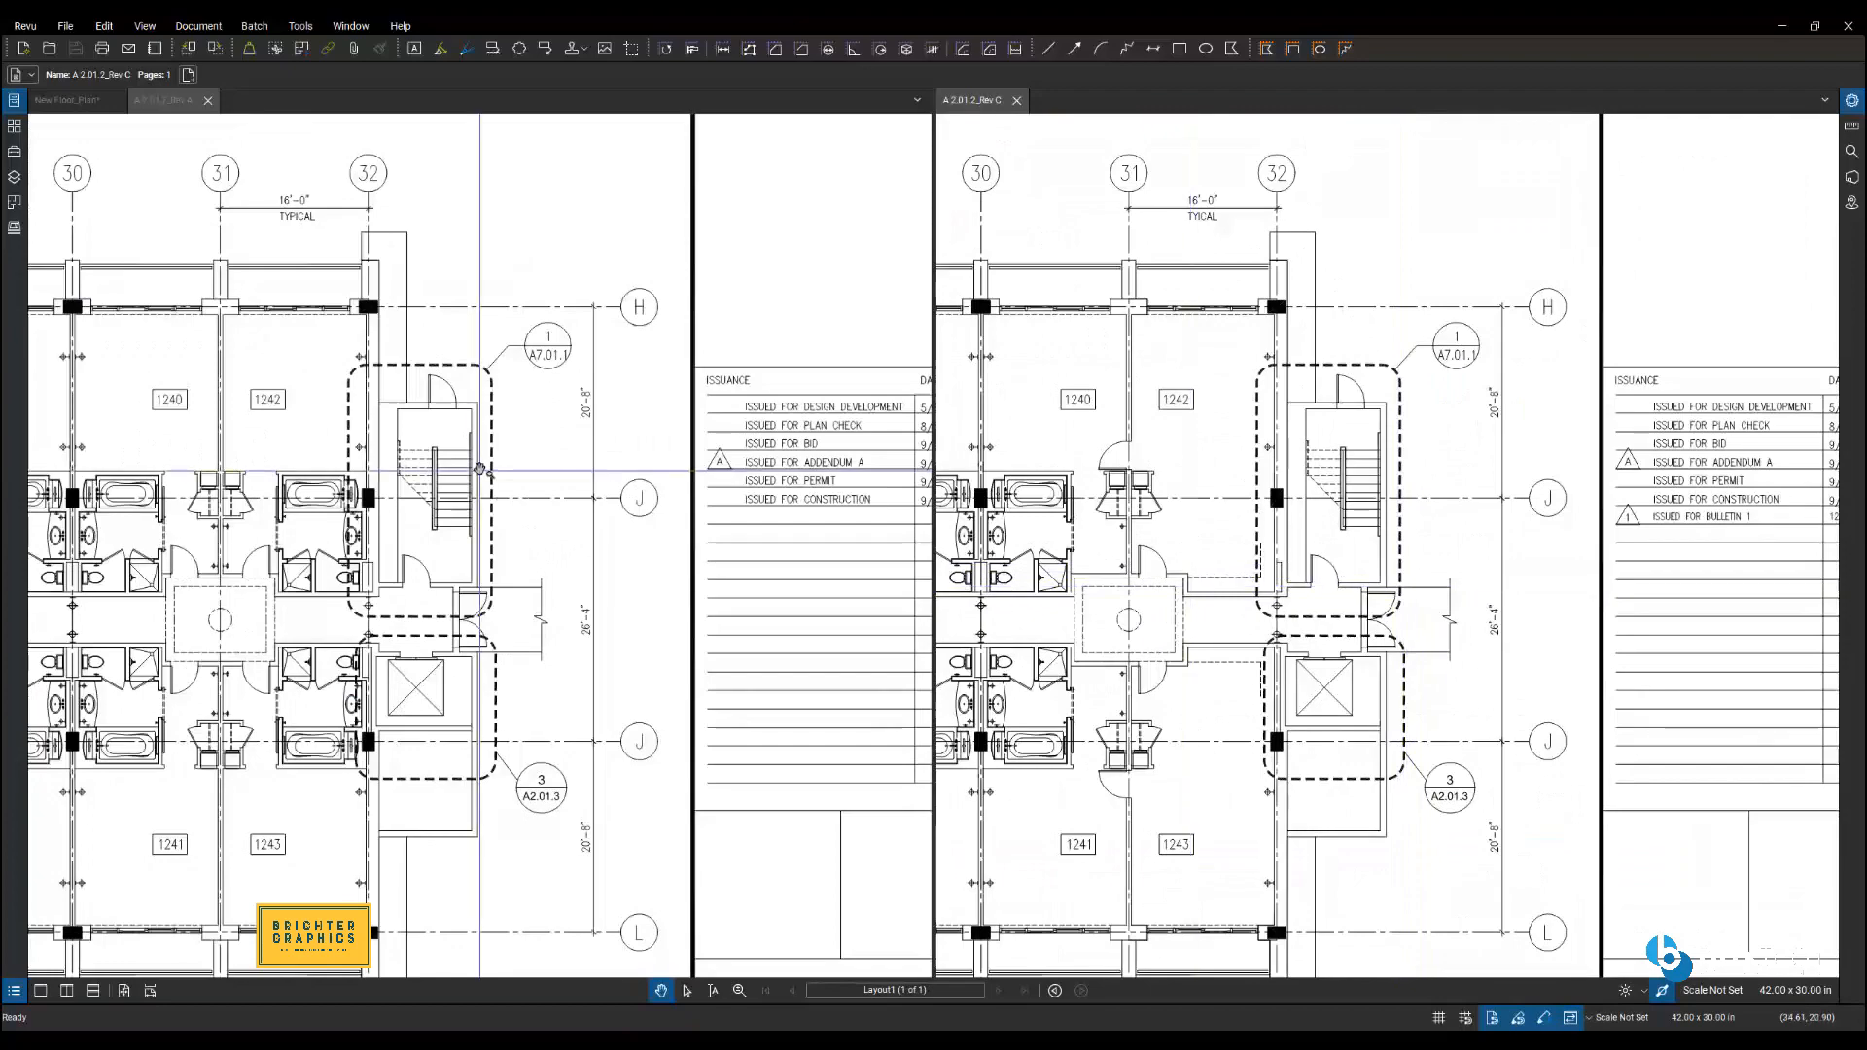
pyautogui.moveTo(302, 326)
pyautogui.mouseDown()
pyautogui.moveTo(580, 522)
pyautogui.moveTo(828, 628)
pyautogui.mouseUp()
pyautogui.moveTo(297, 476); pyautogui.dragTo(764, 469)
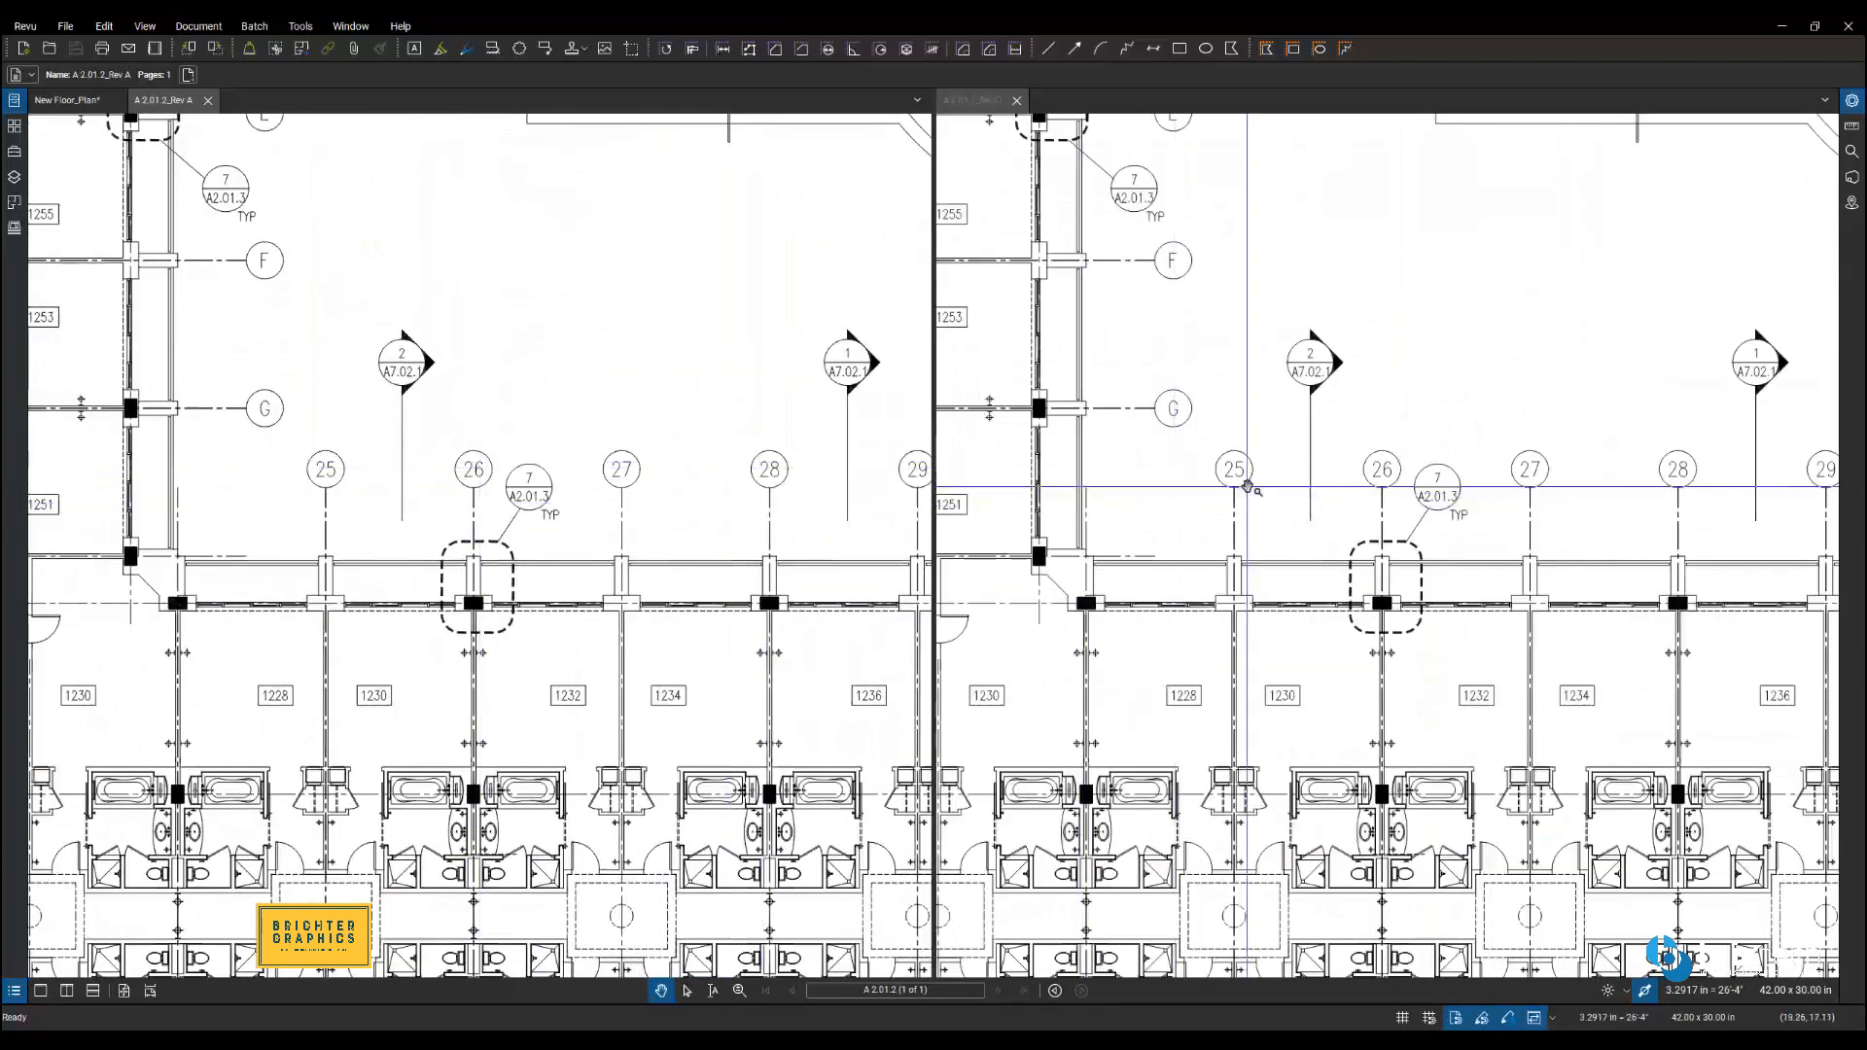
pyautogui.moveTo(1124, 284); pyautogui.dragTo(1251, 869)
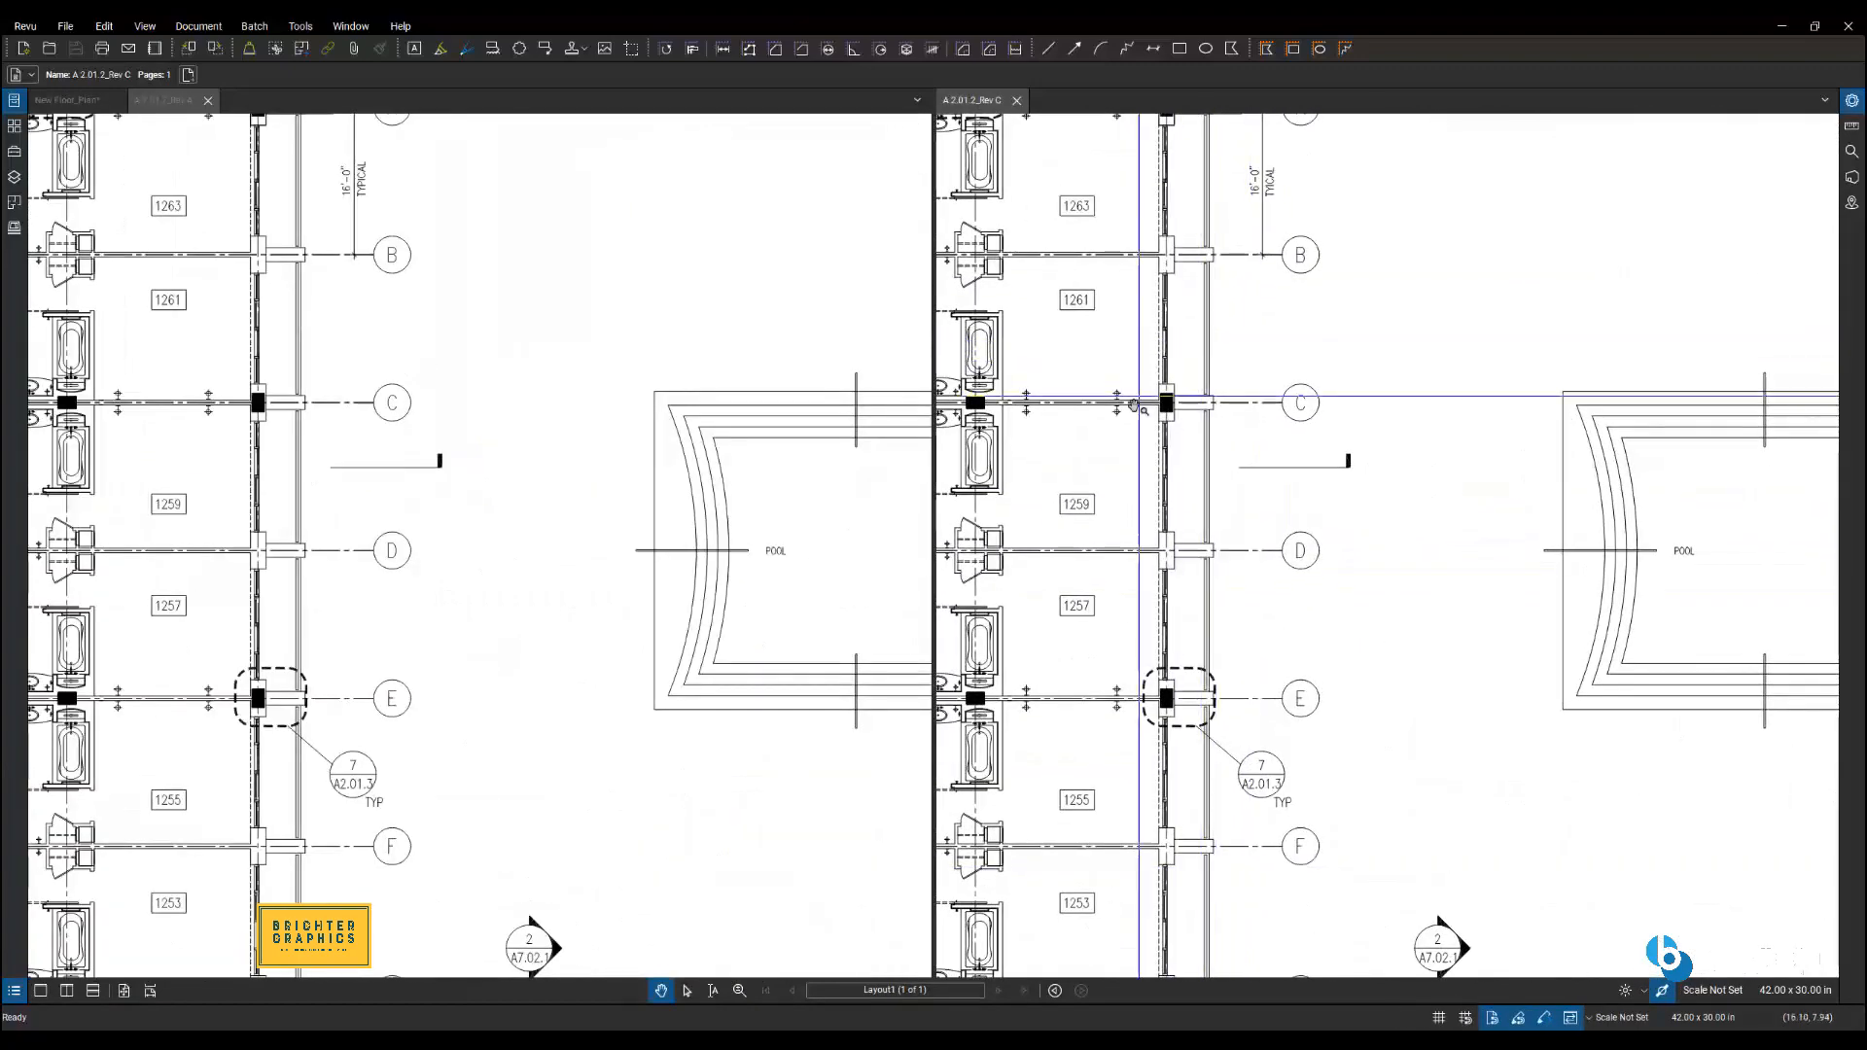
# Look over the whole A2.01.2 sheet in both revisions and examine the area around room 1200 up close
pyautogui.scroll(-5, 1119, 472)
pyautogui.scroll(4, 1124, 476)
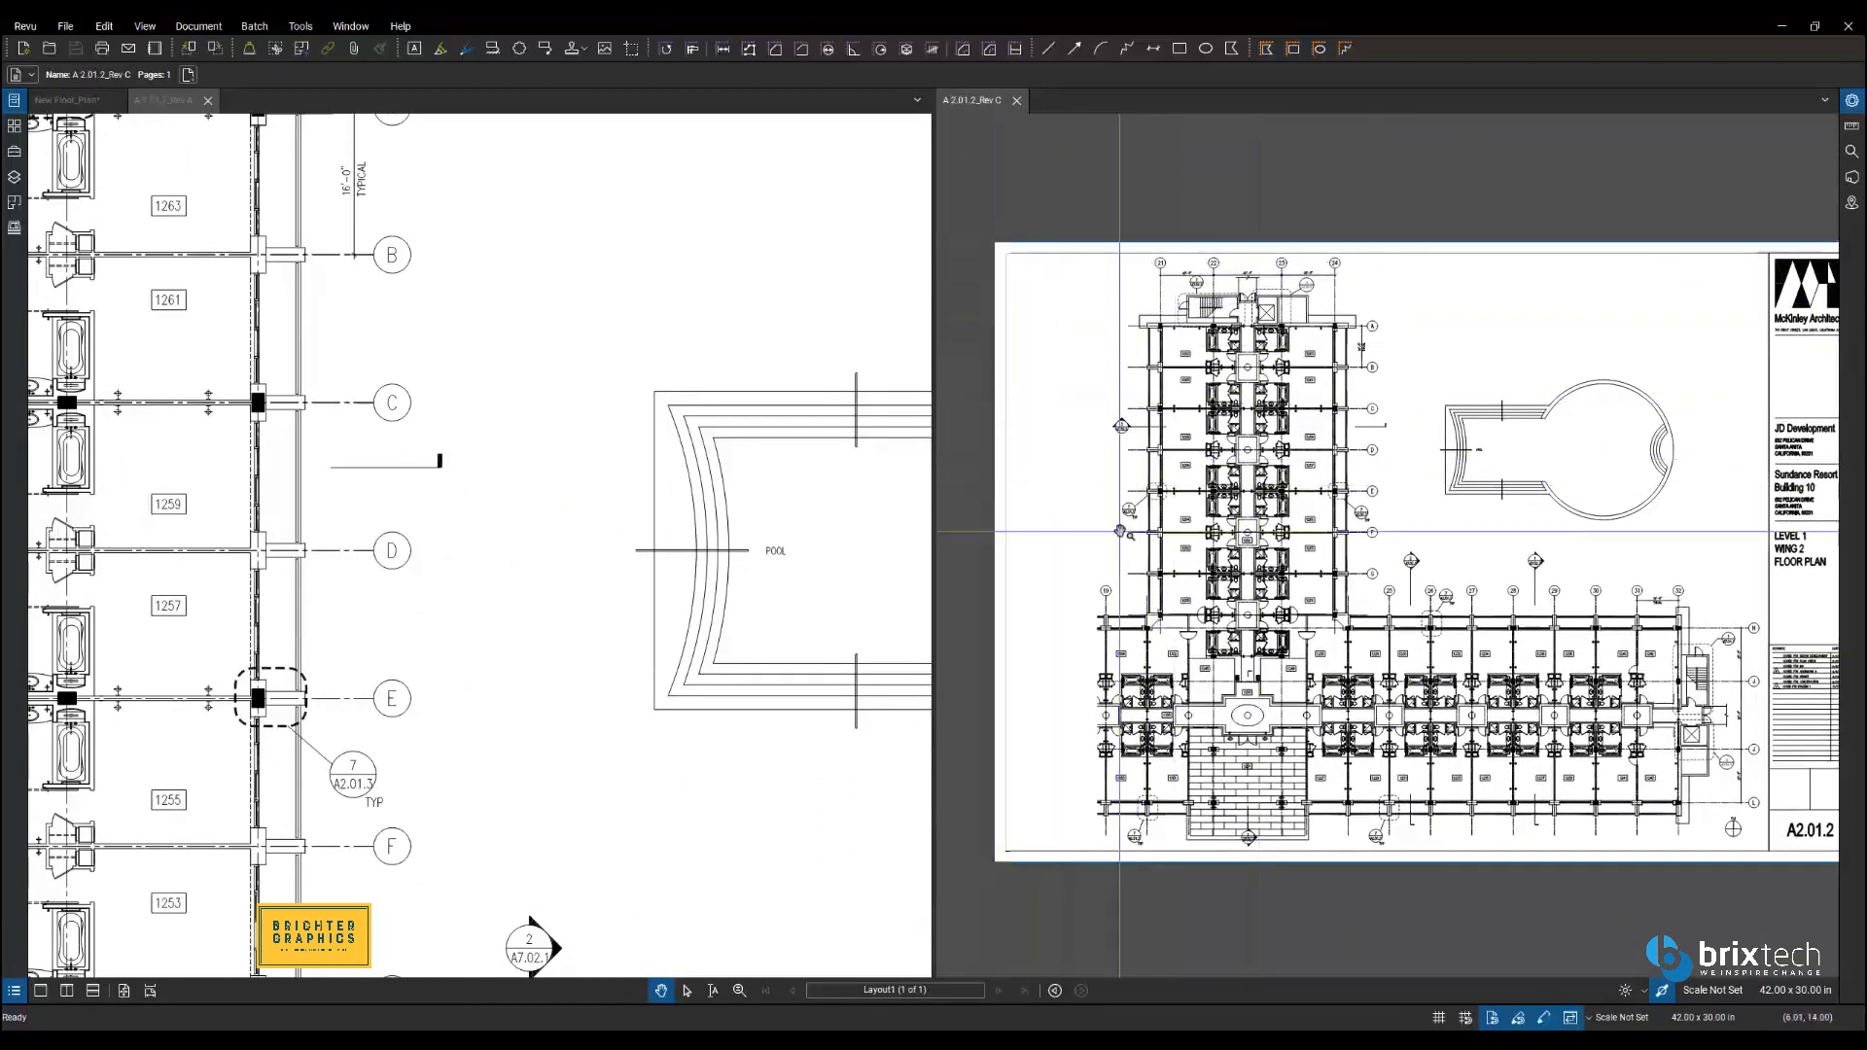
pyautogui.click(1247, 455)
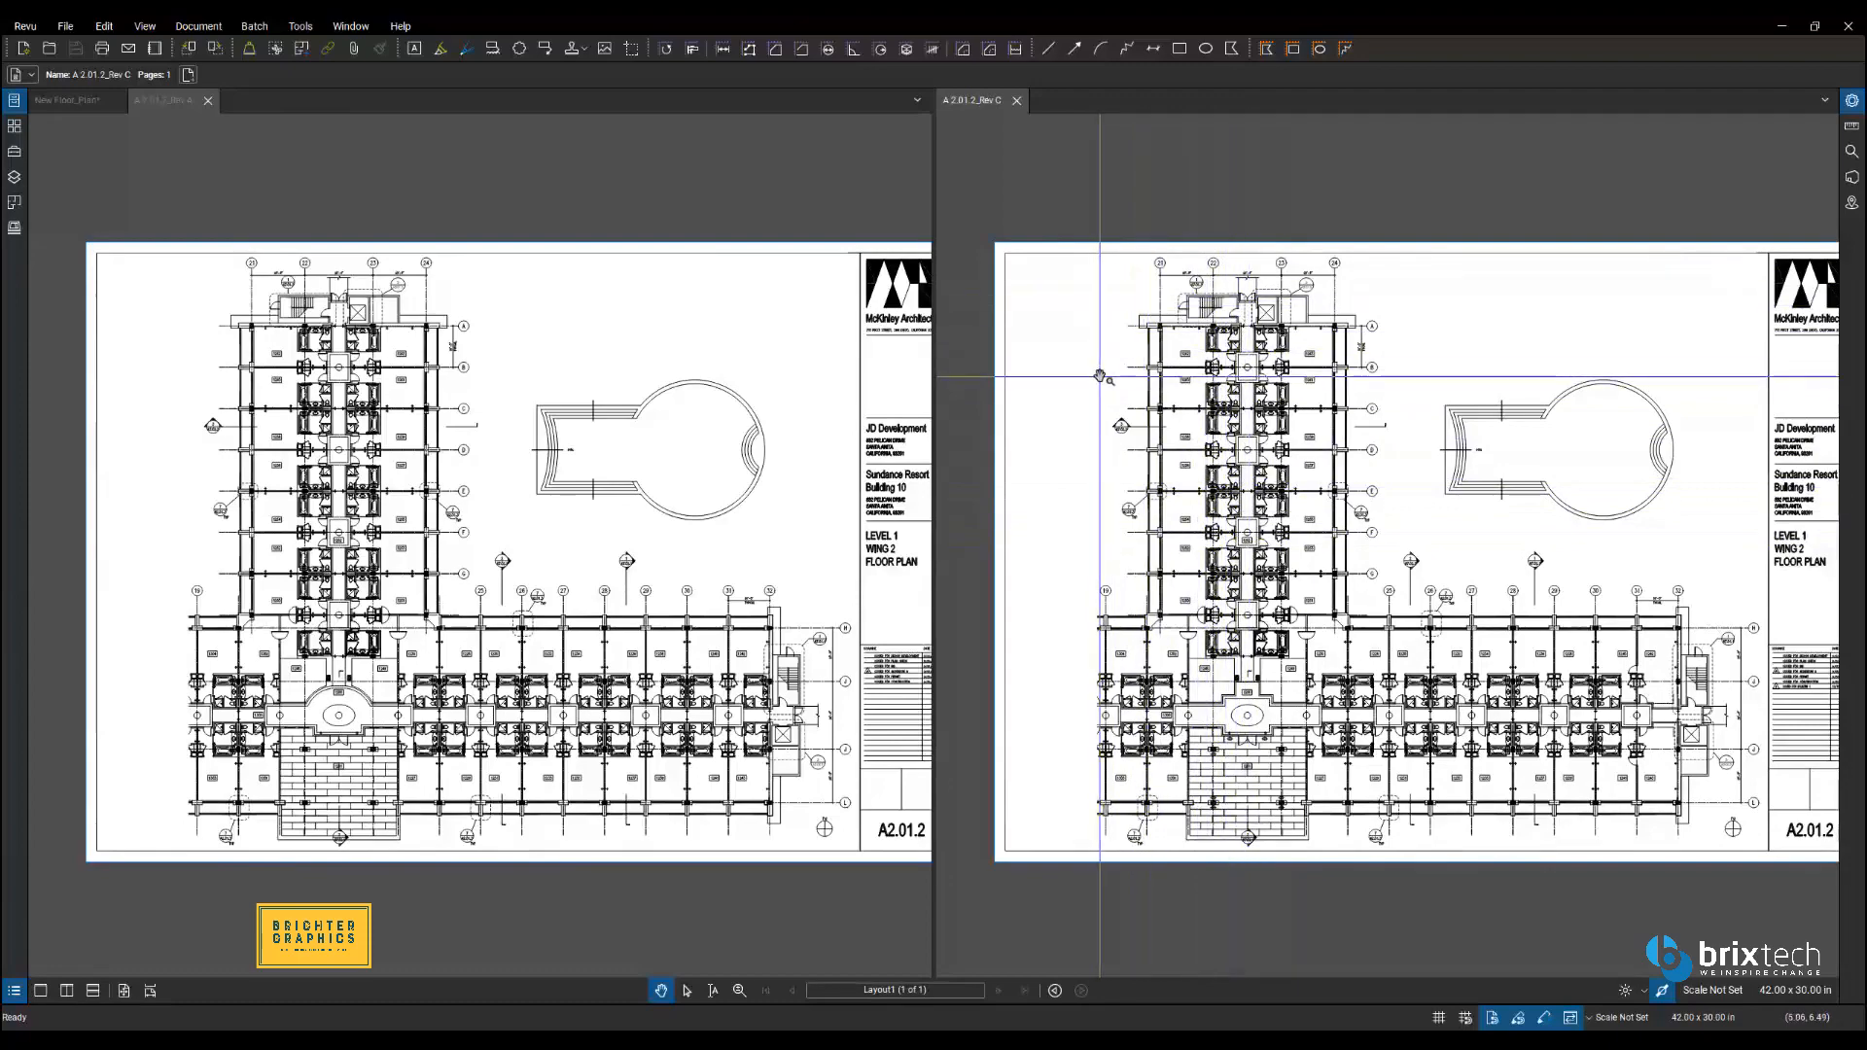
pyautogui.moveTo(830, 488); pyautogui.dragTo(783, 503)
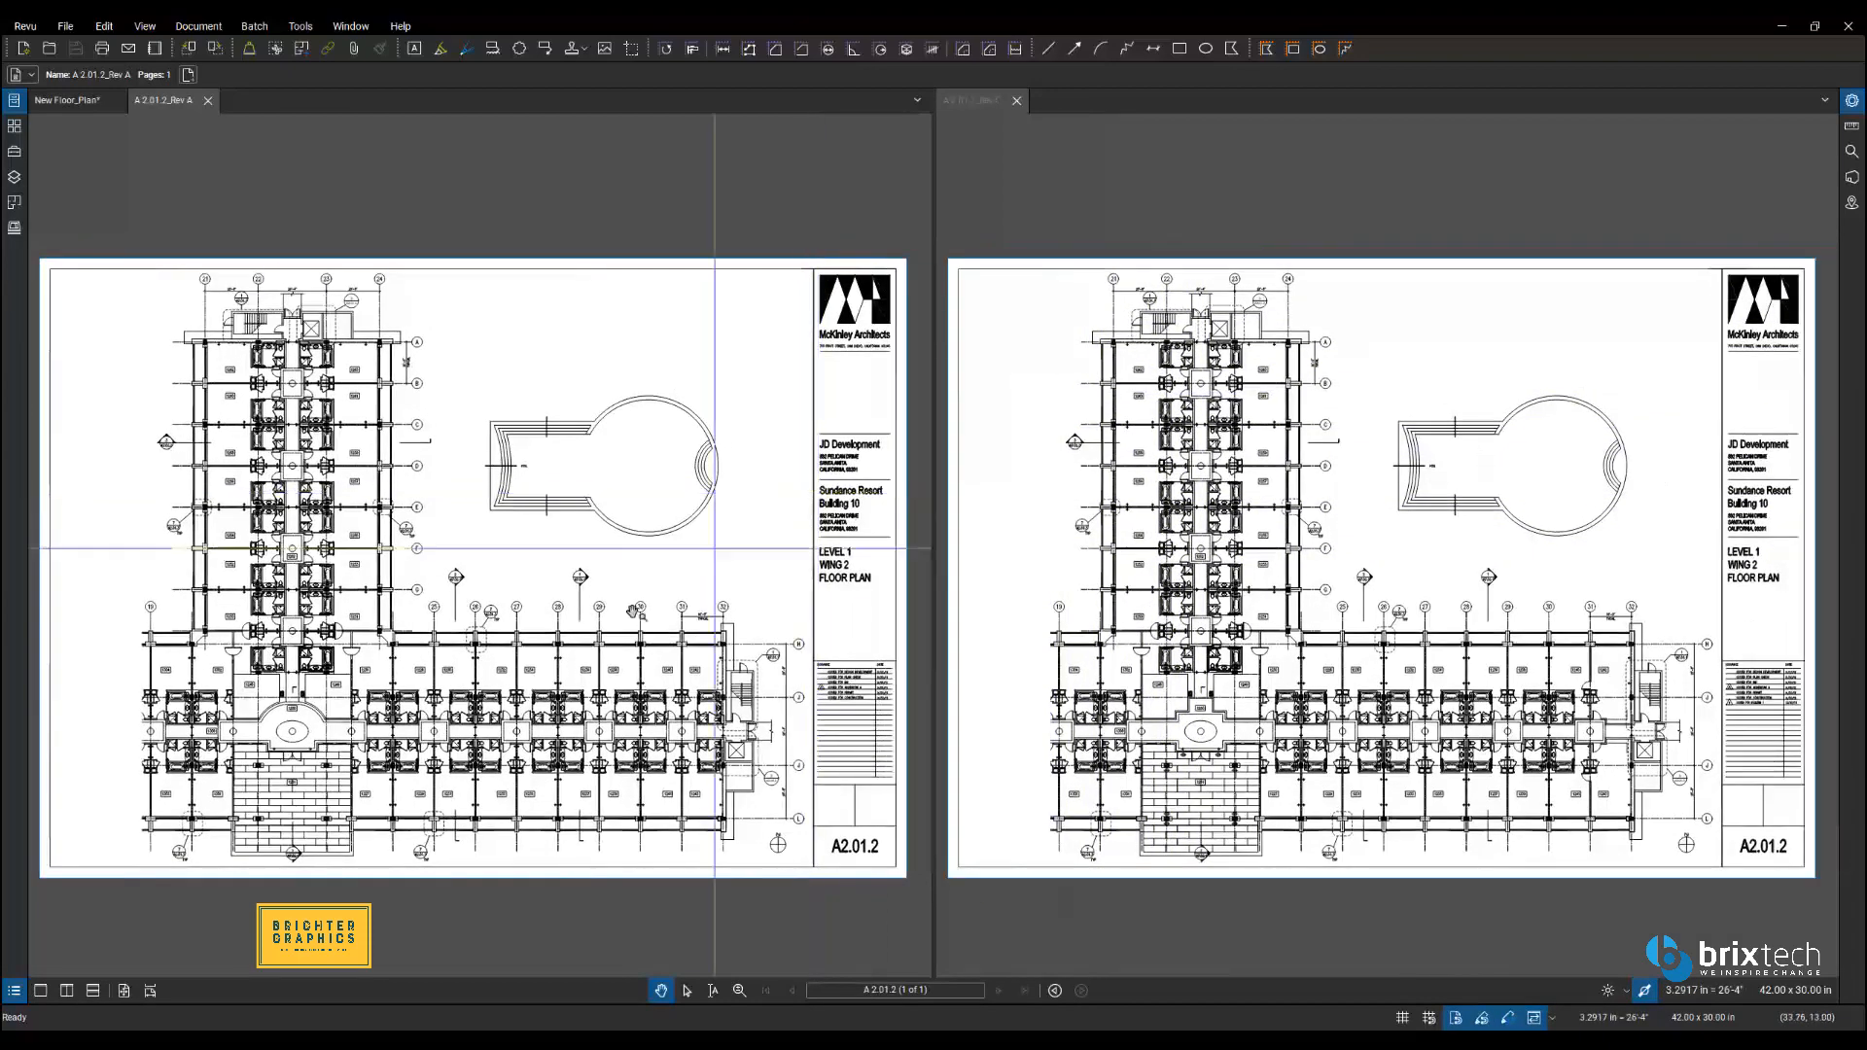
pyautogui.scroll(5, 290, 713)
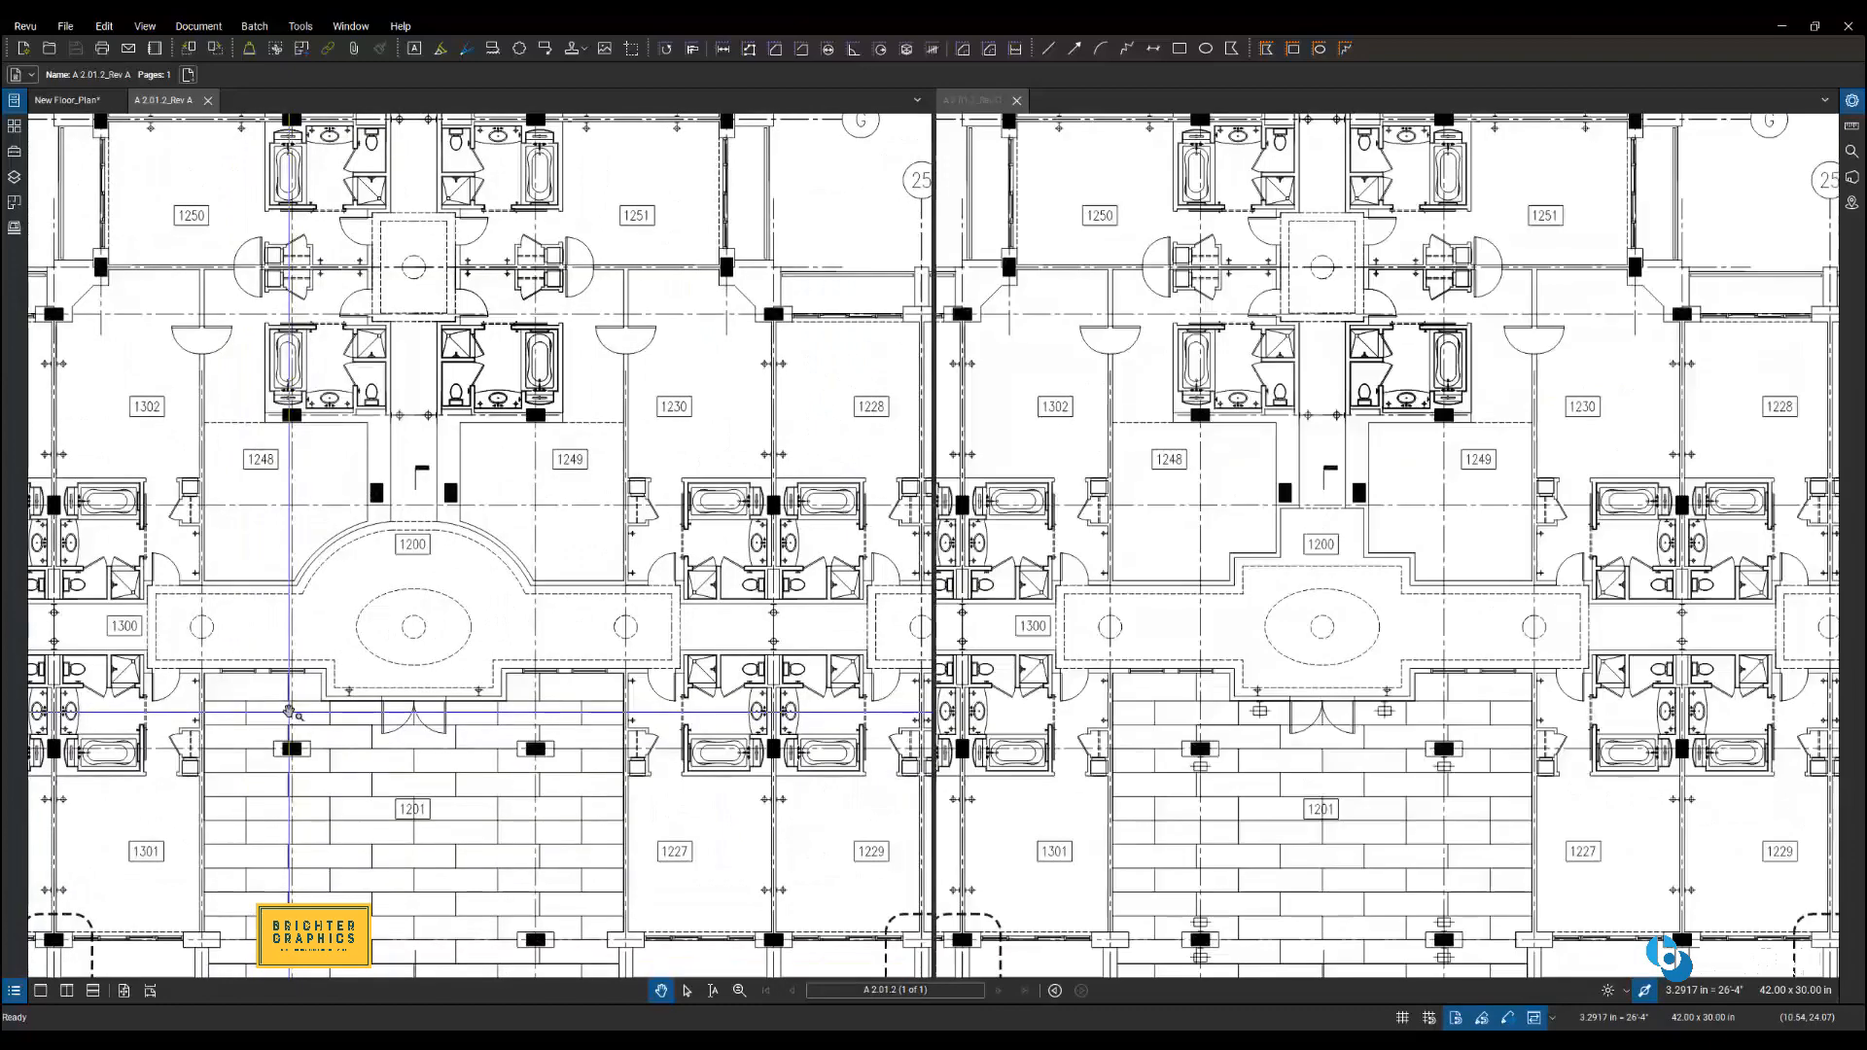